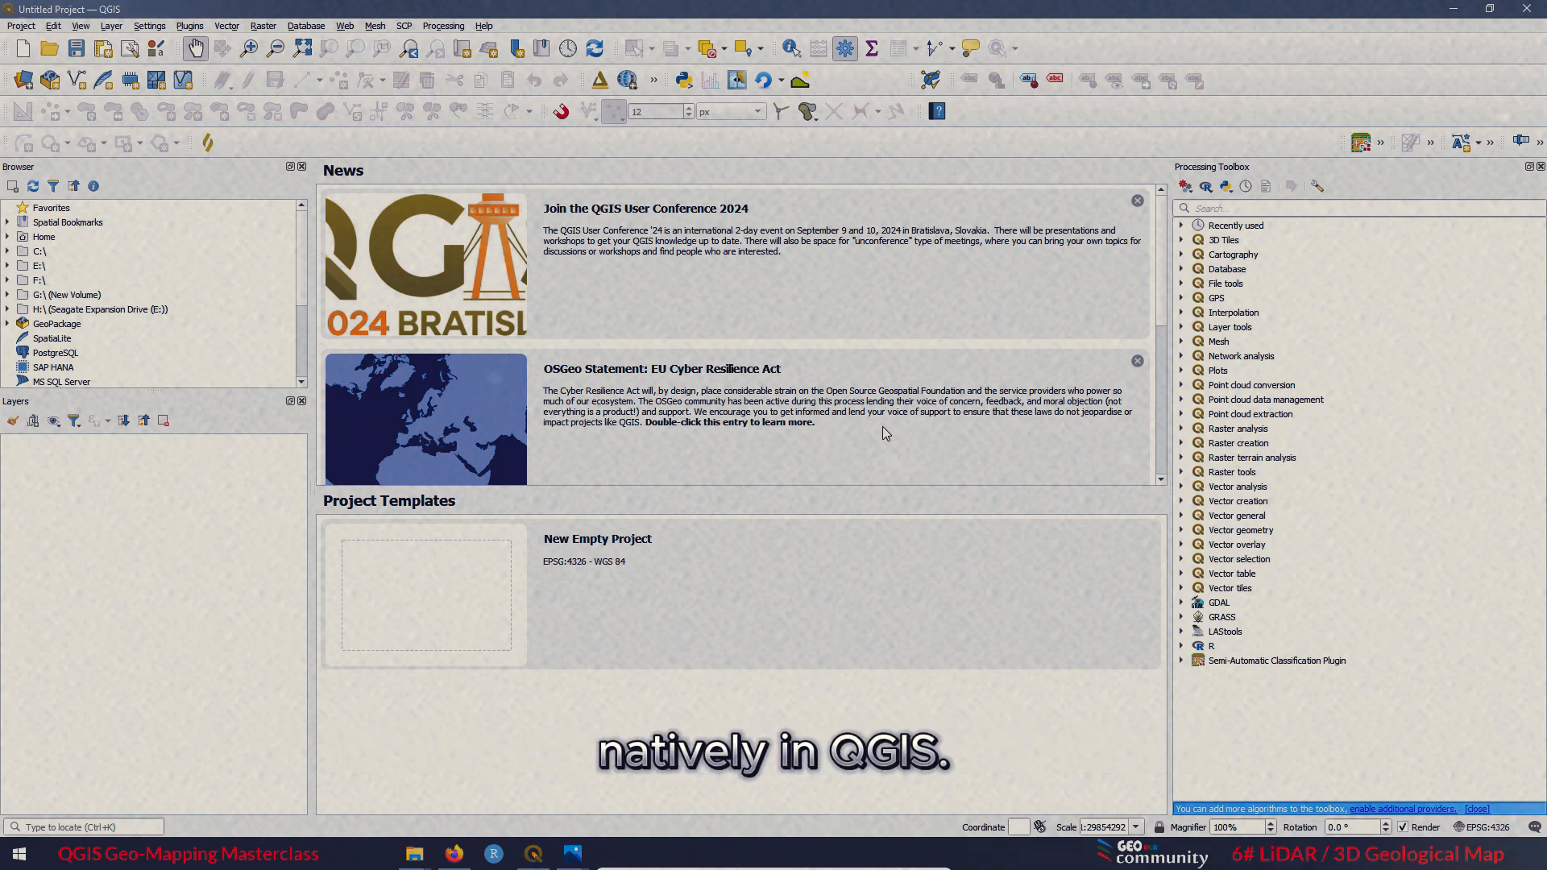
Check which QGIS version is installed in the program's About information, and close it.
click(486, 26)
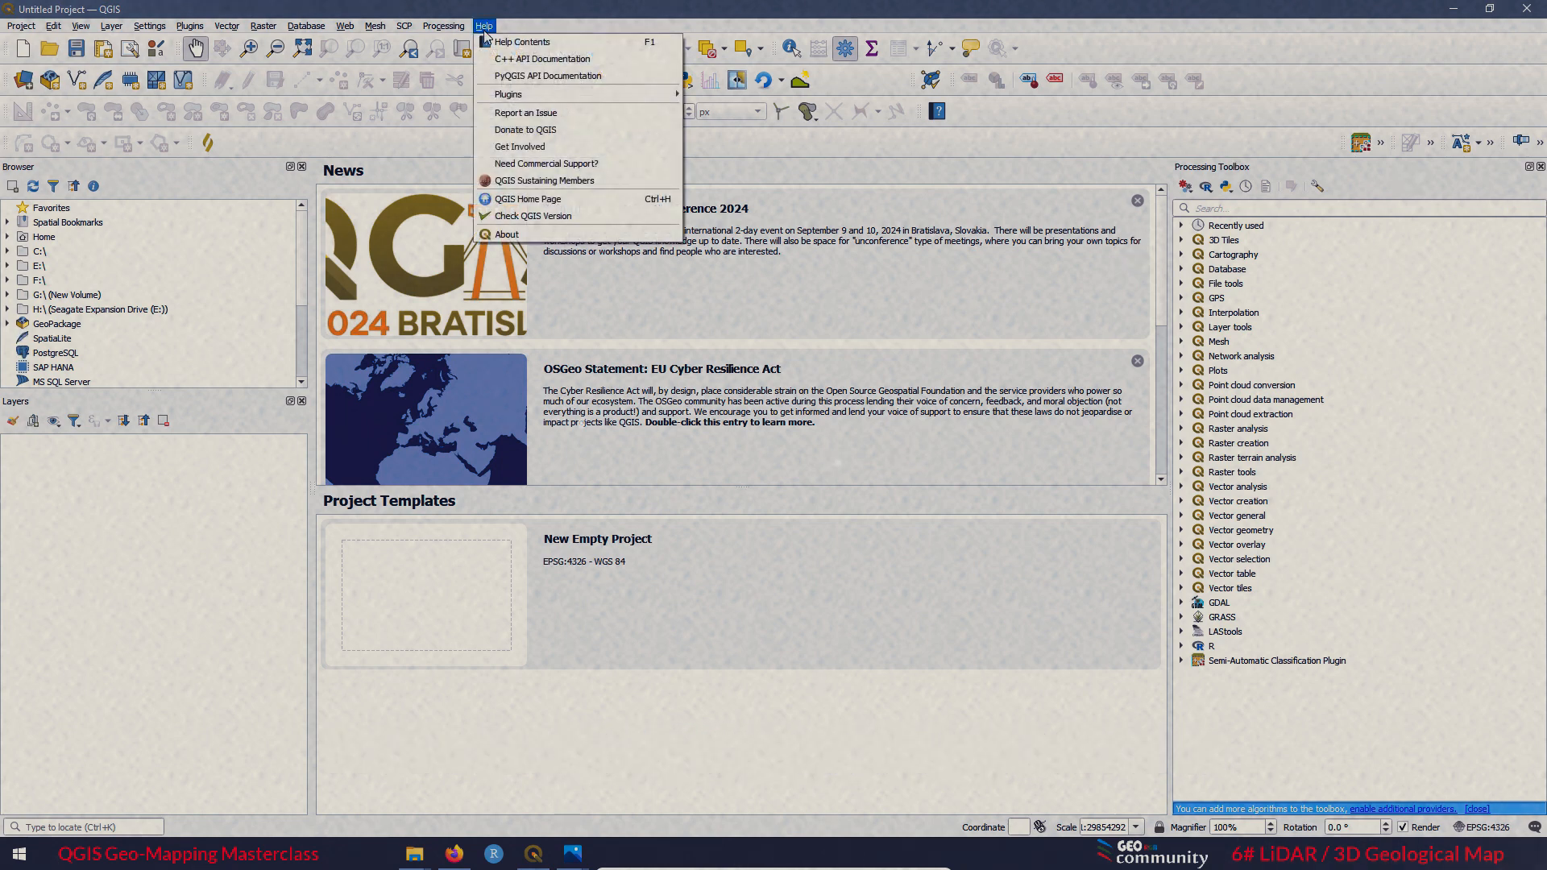
click(519, 236)
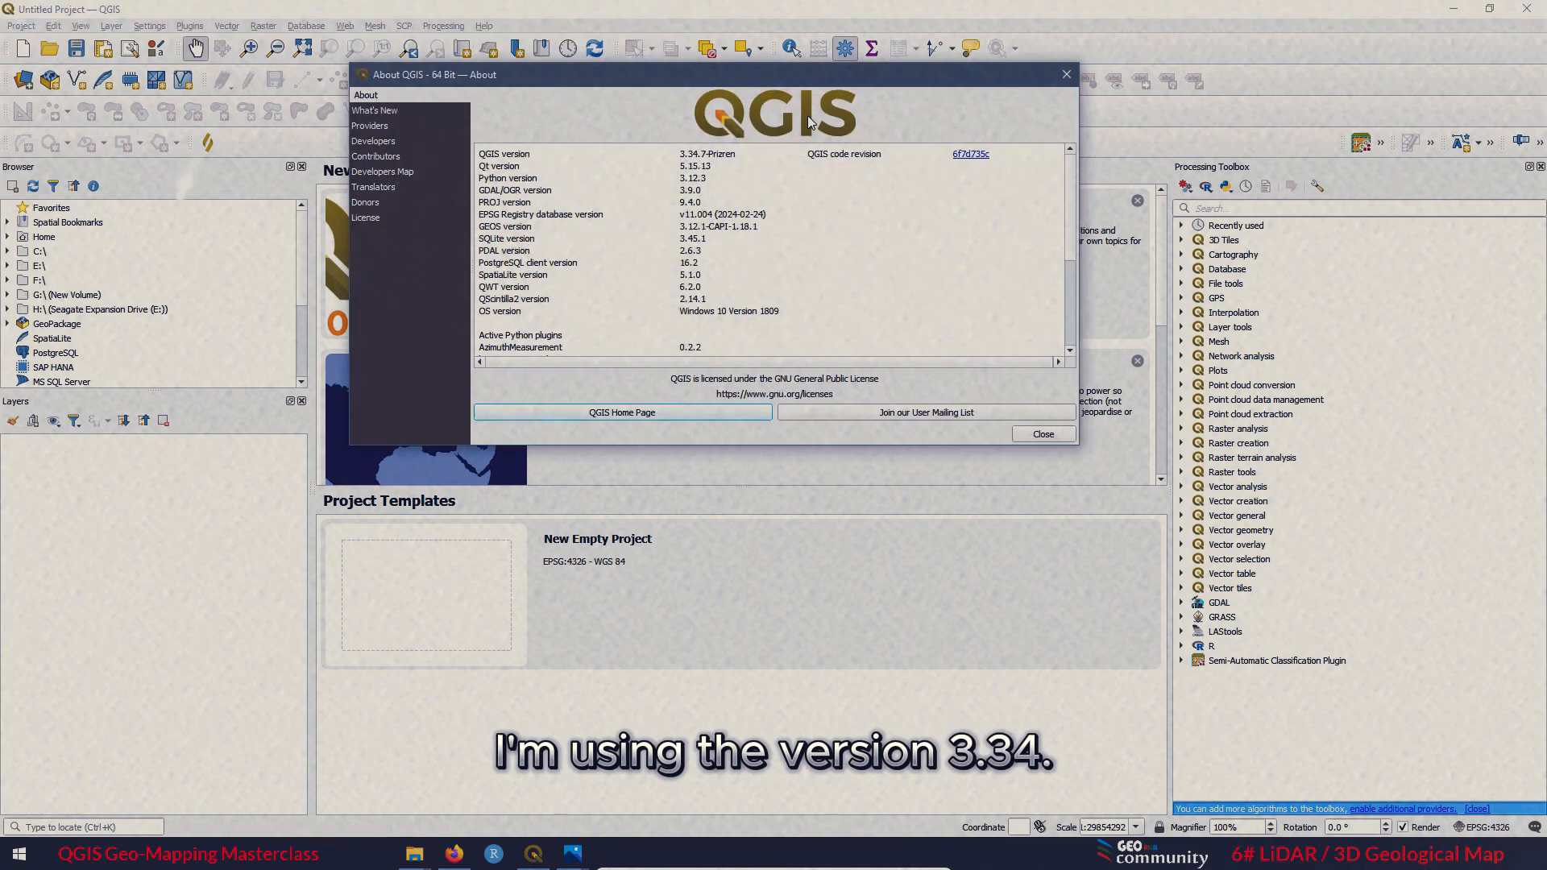
click(1068, 75)
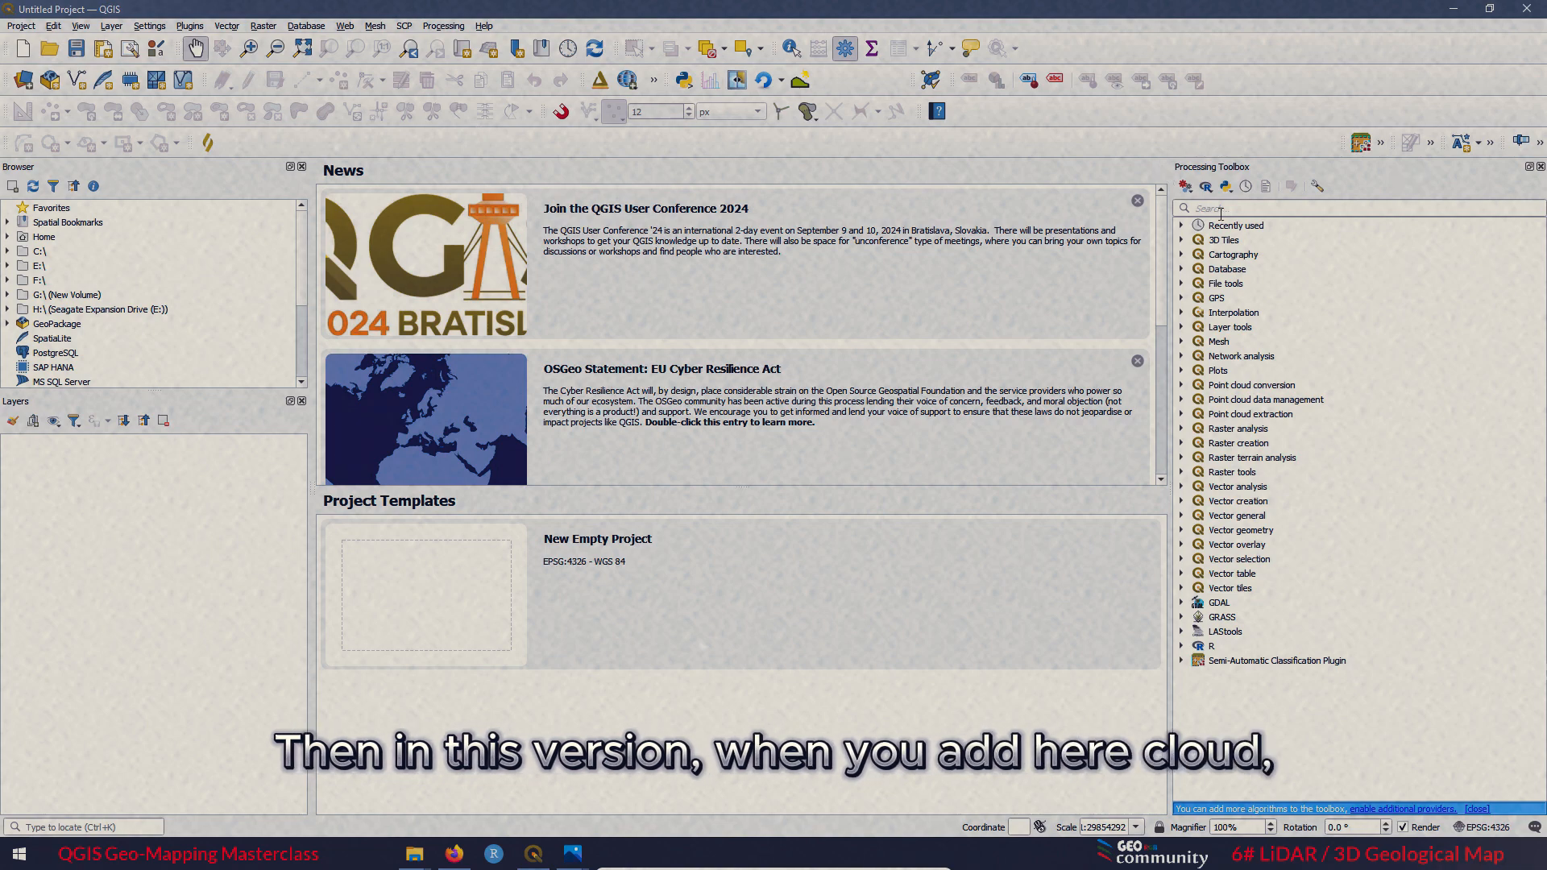
Search the processing tools for "cloud" and examine the point cloud conversion, data management and extraction groups.
click(1217, 210)
text(cloud)
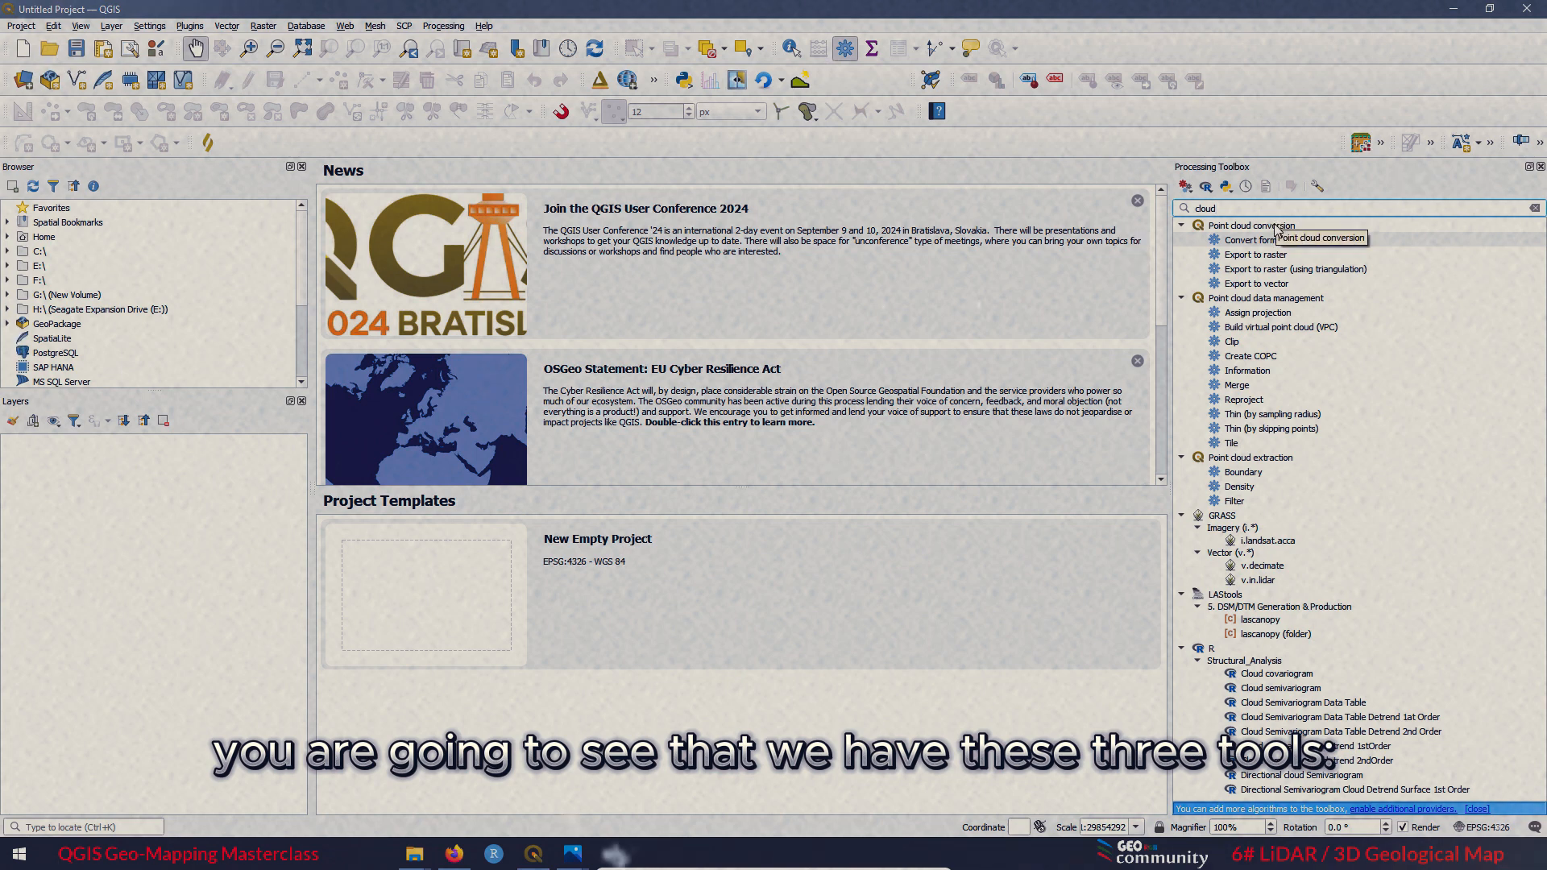
click(1275, 228)
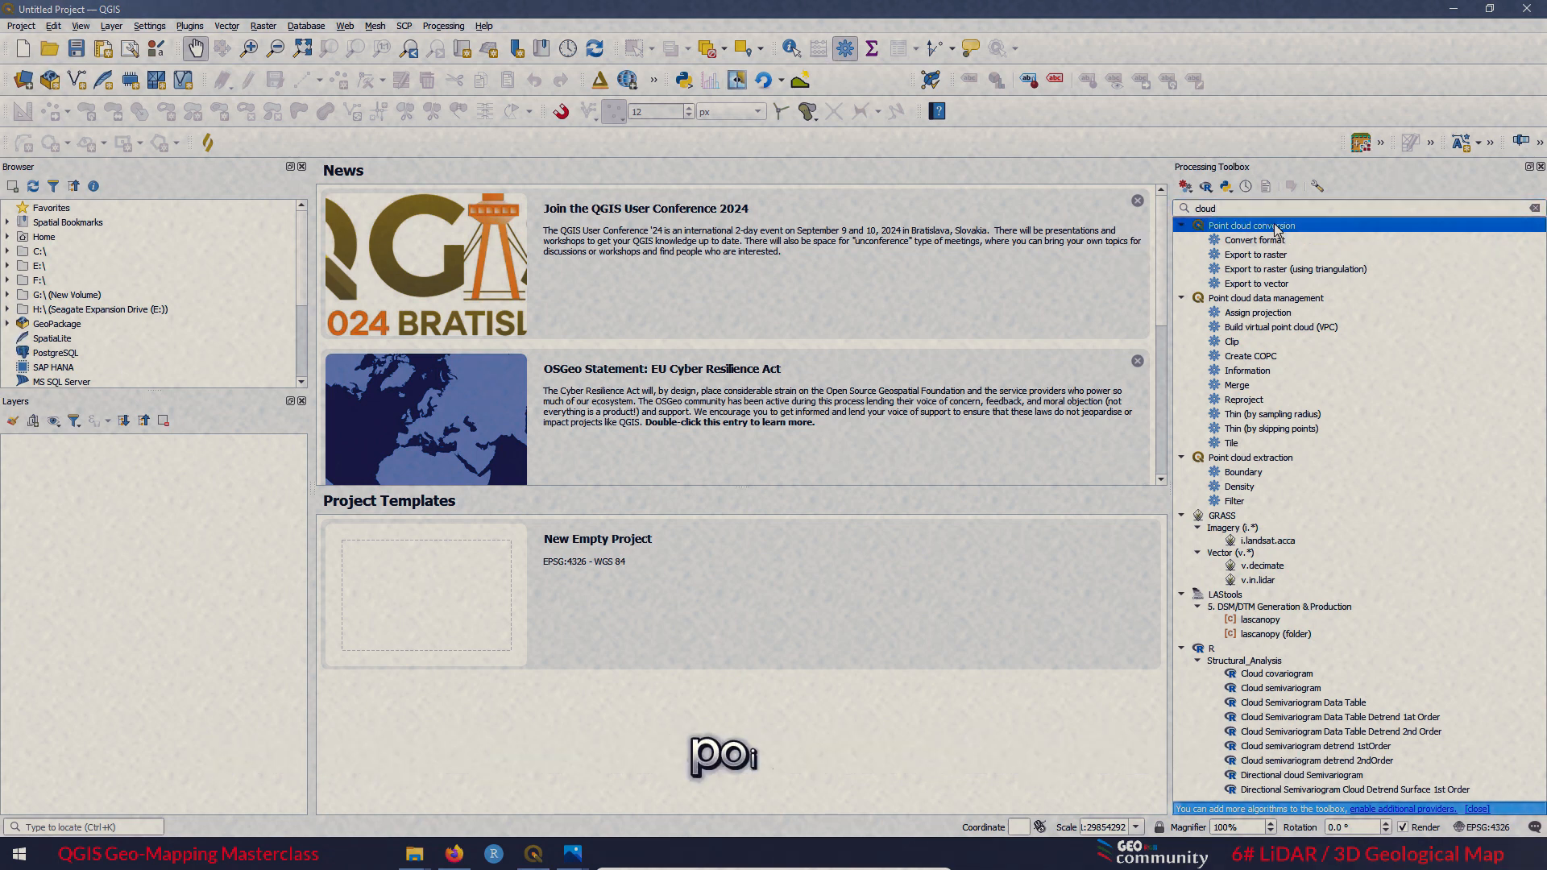
click(1252, 300)
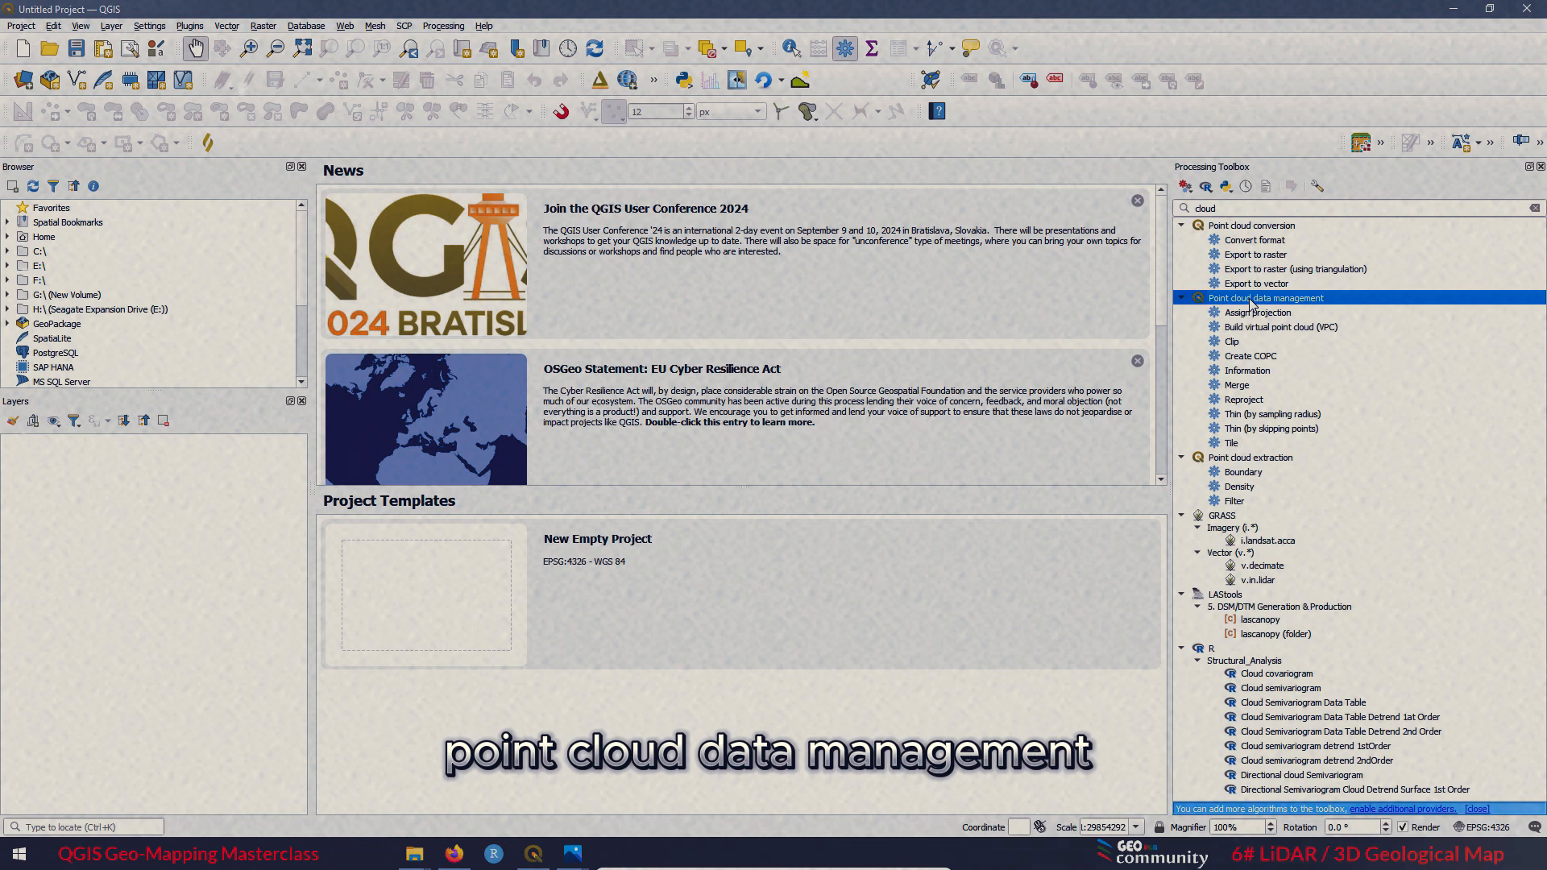
click(1265, 462)
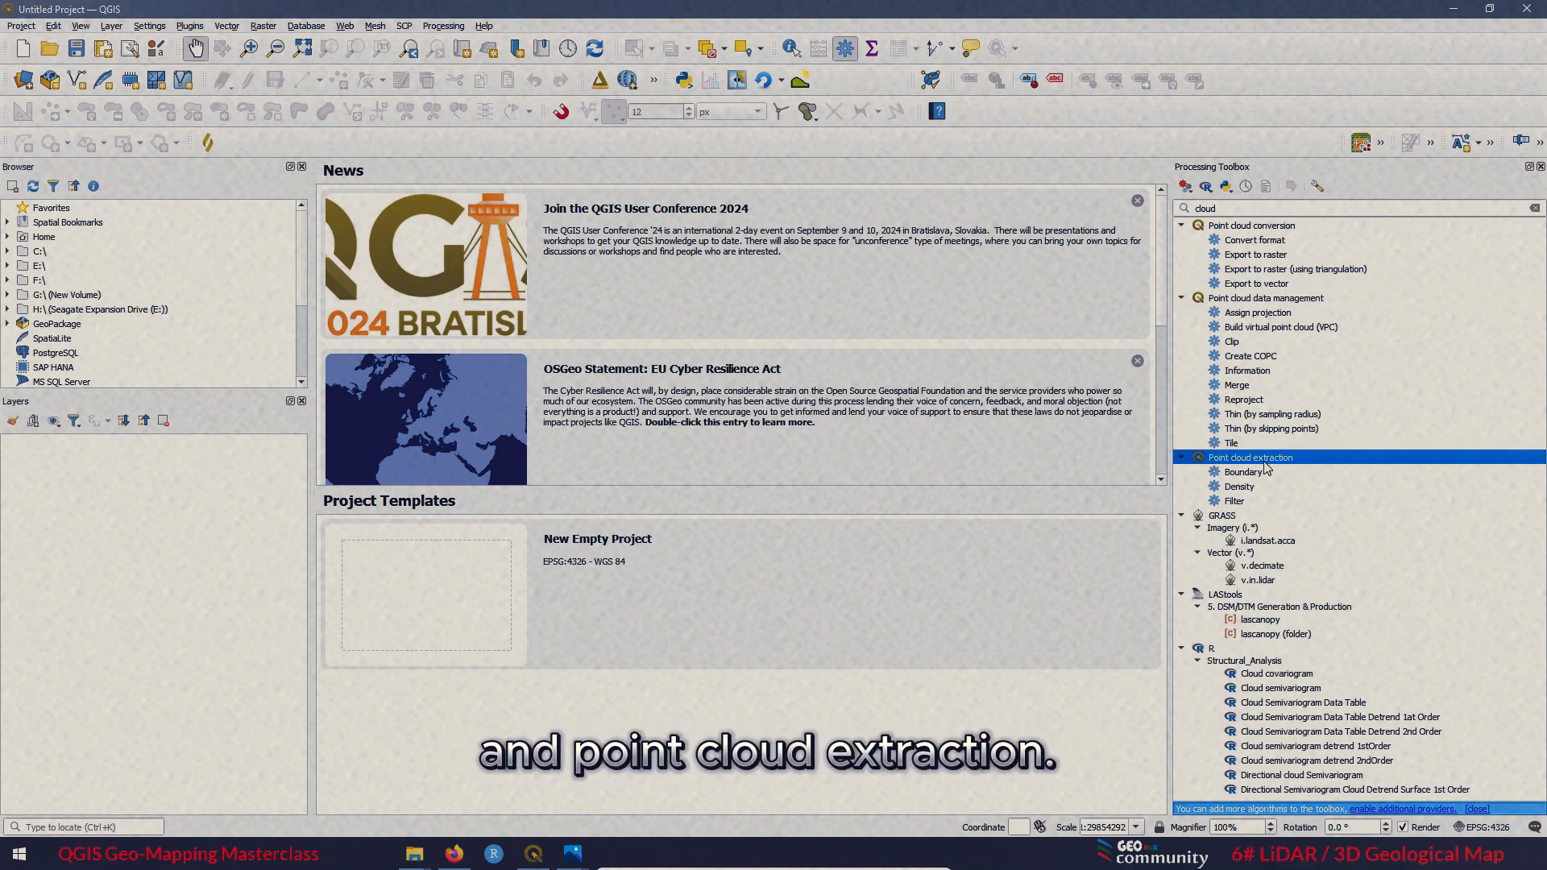
click(1247, 299)
click(1253, 225)
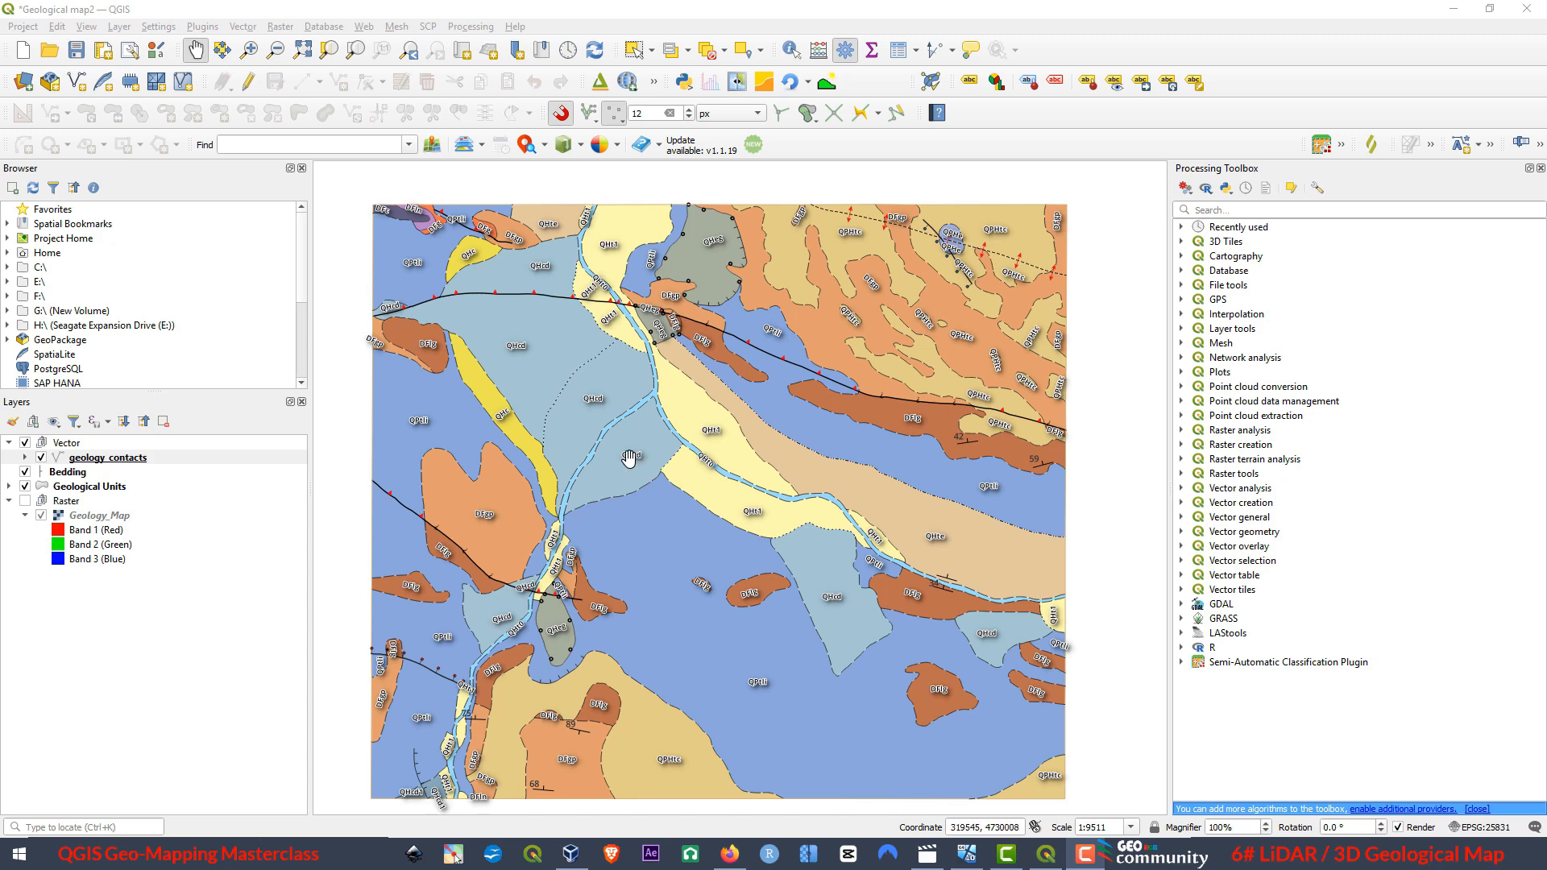
Switch to Firefox with the ICGC website open.
click(730, 862)
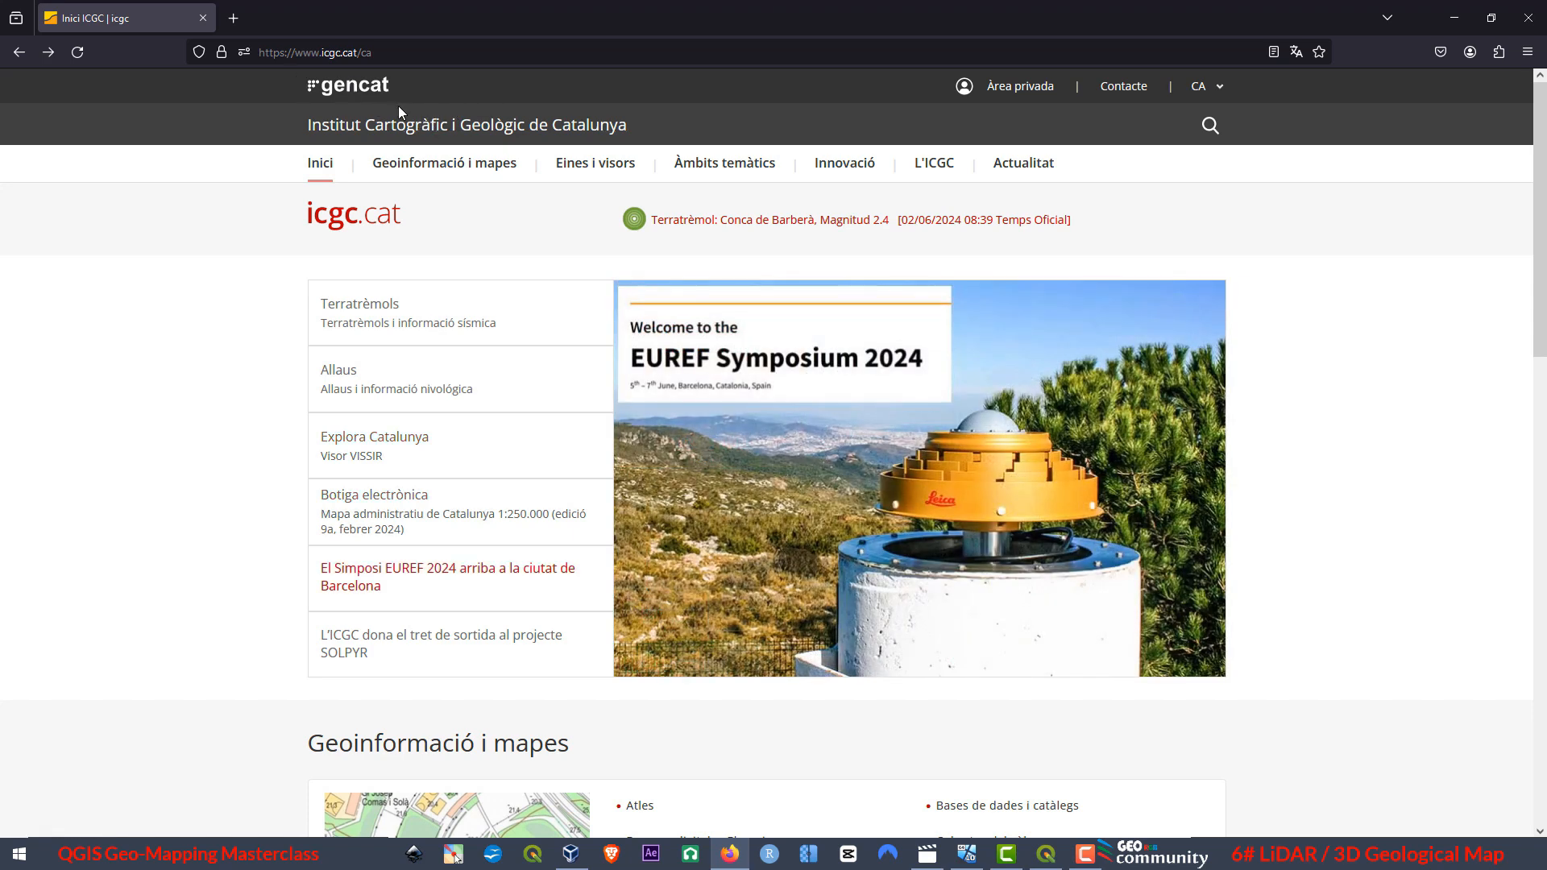
click(1218, 89)
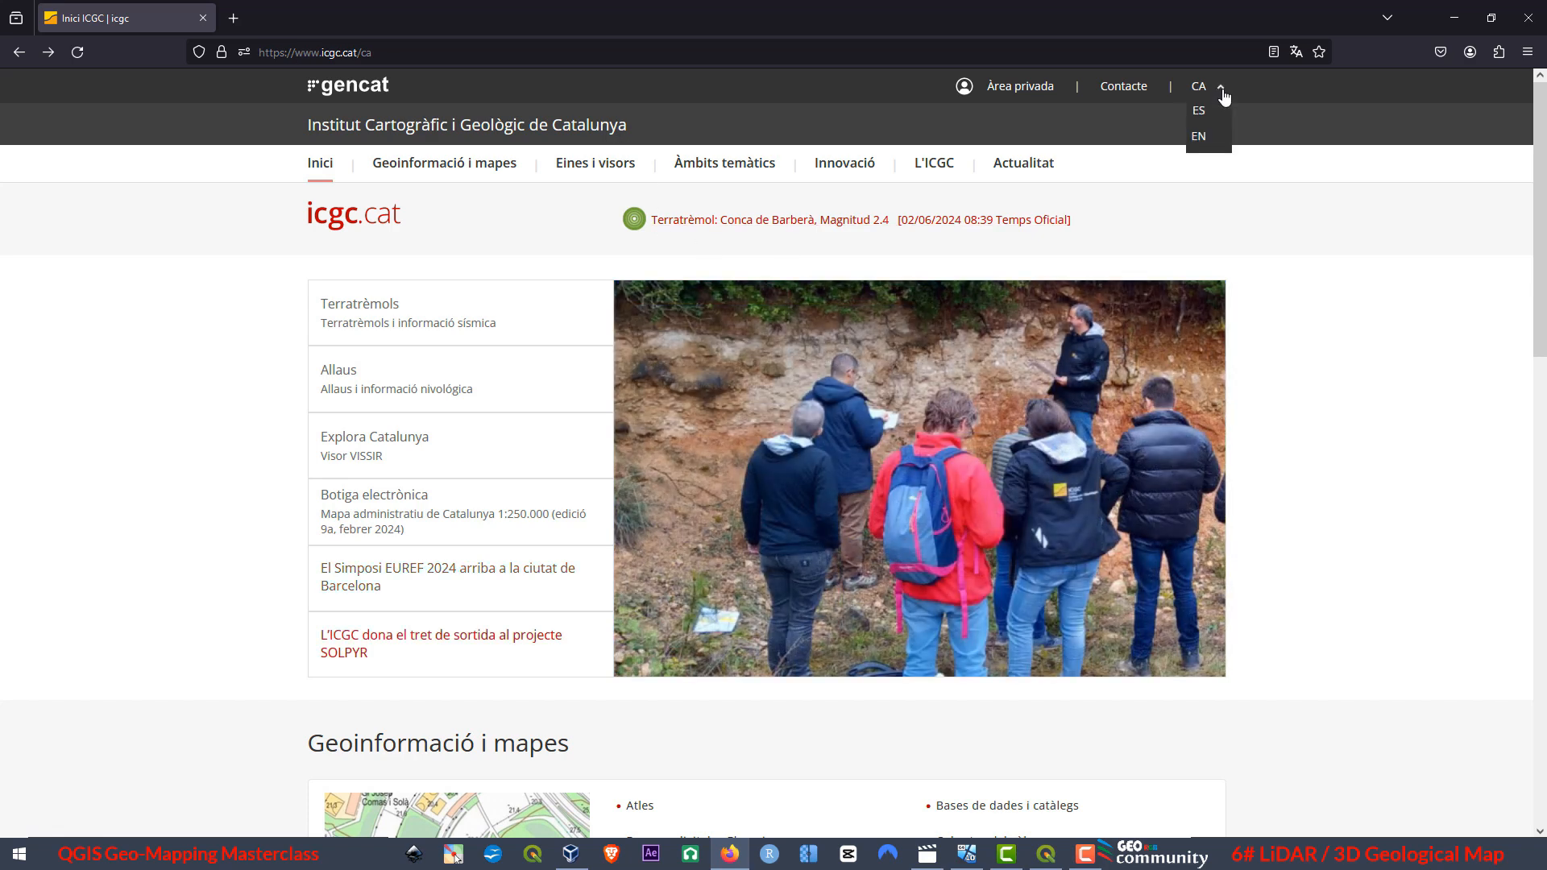
click(1206, 140)
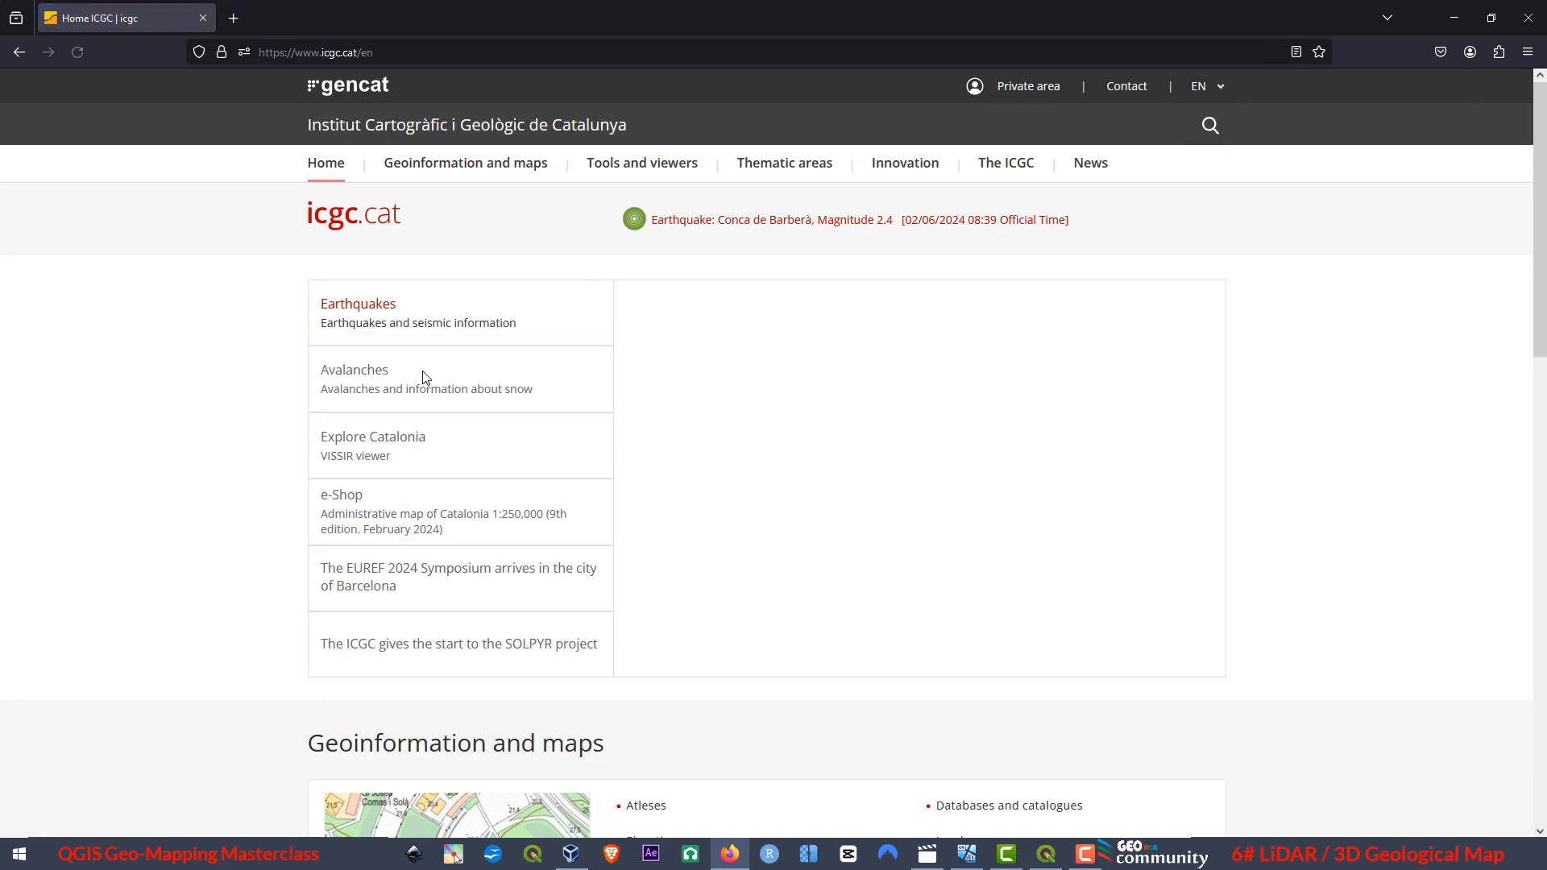
click(1220, 90)
click(1199, 111)
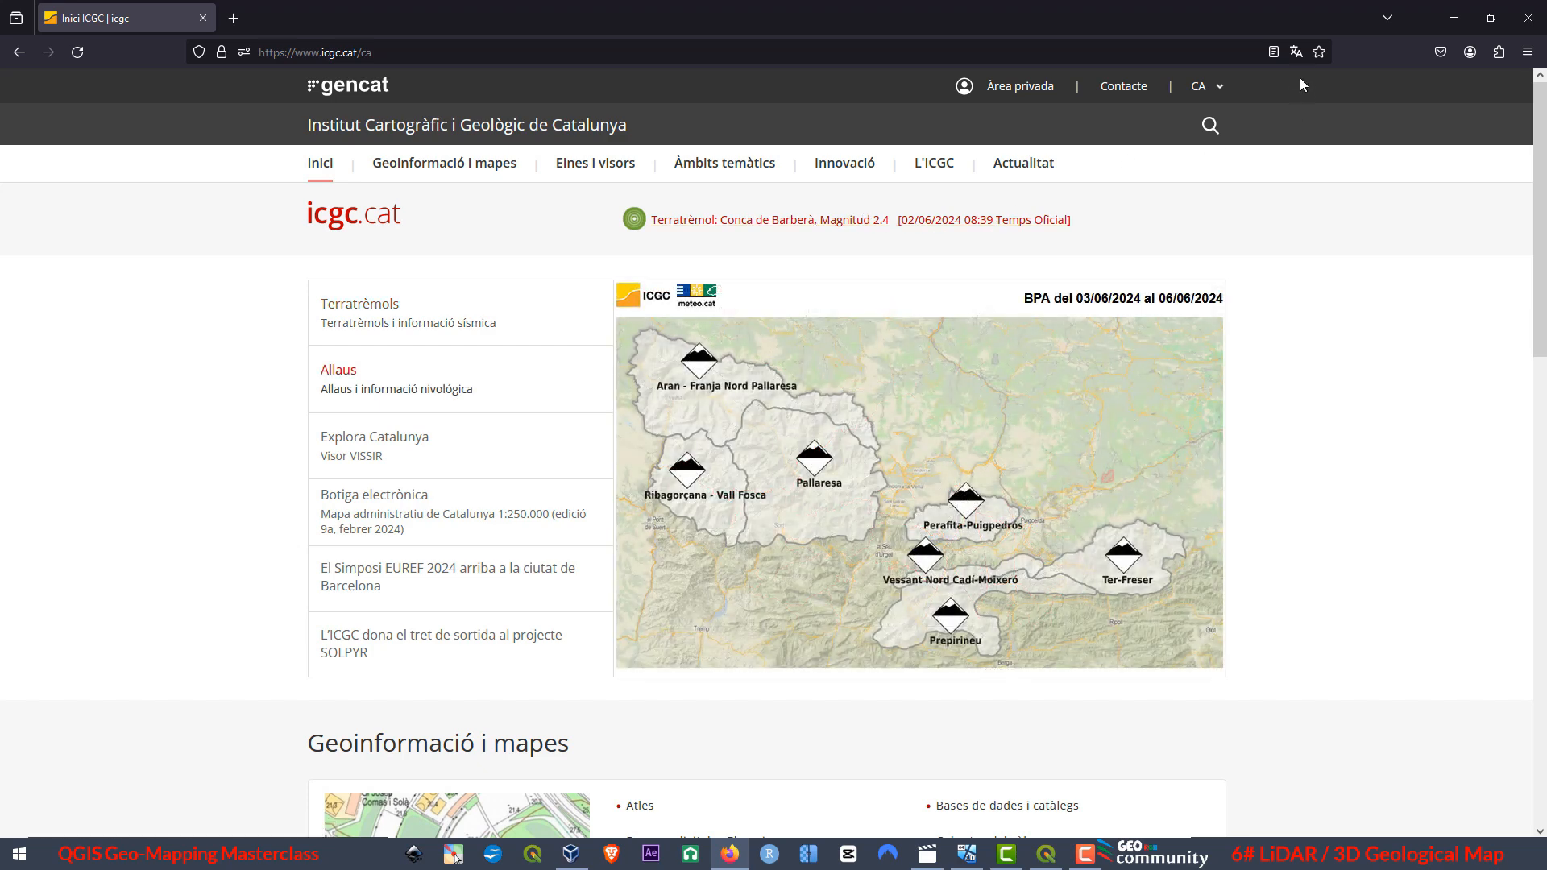
Translate the ICGC home page from Catalan to English with the browser's page translation.
click(1296, 53)
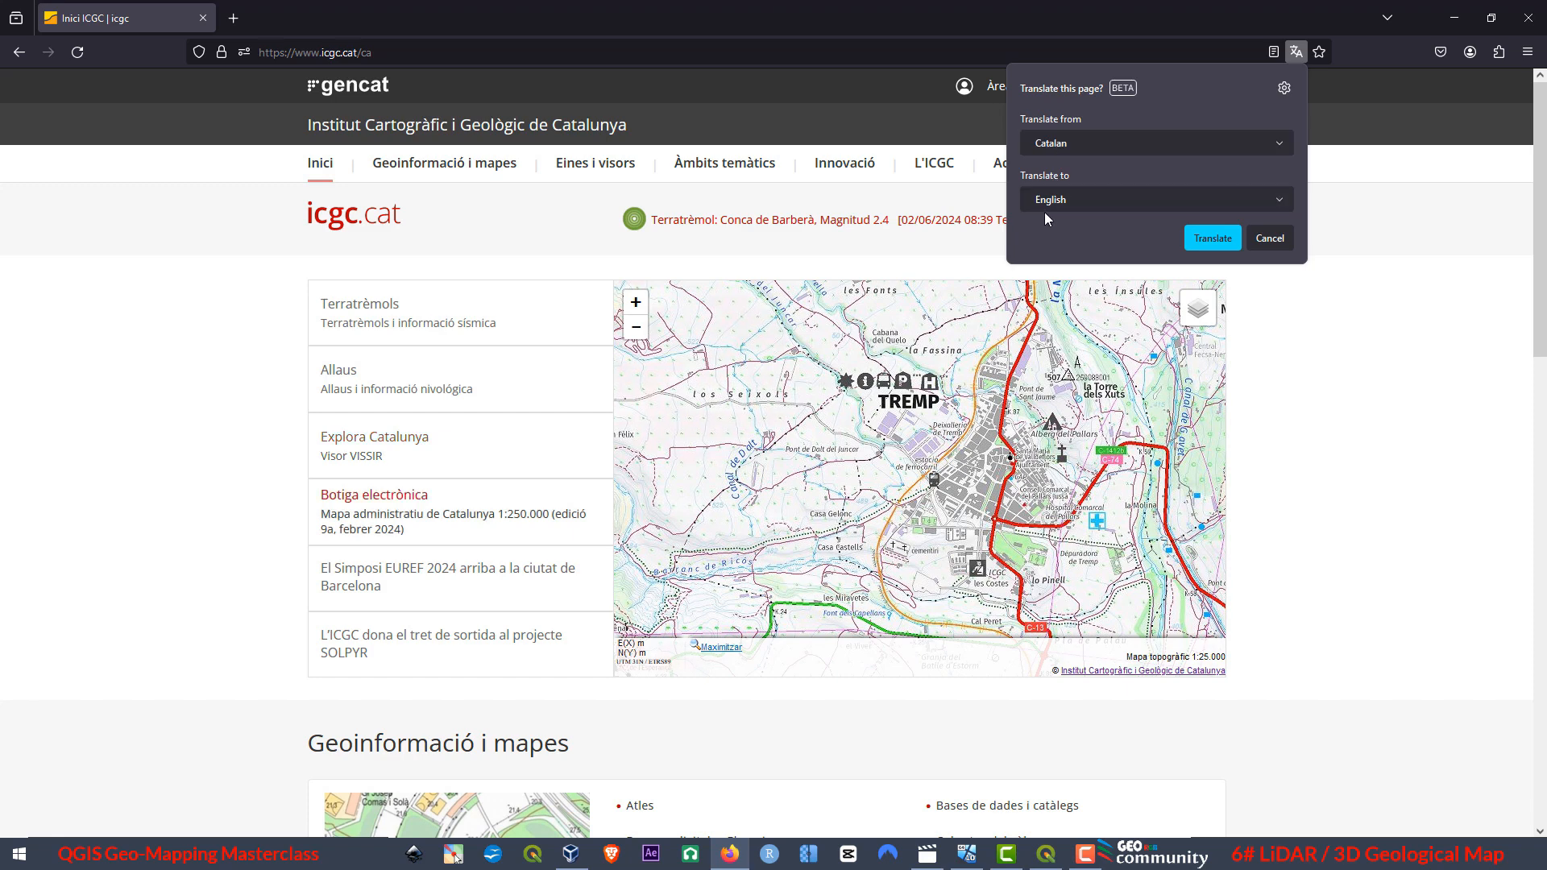
click(1214, 241)
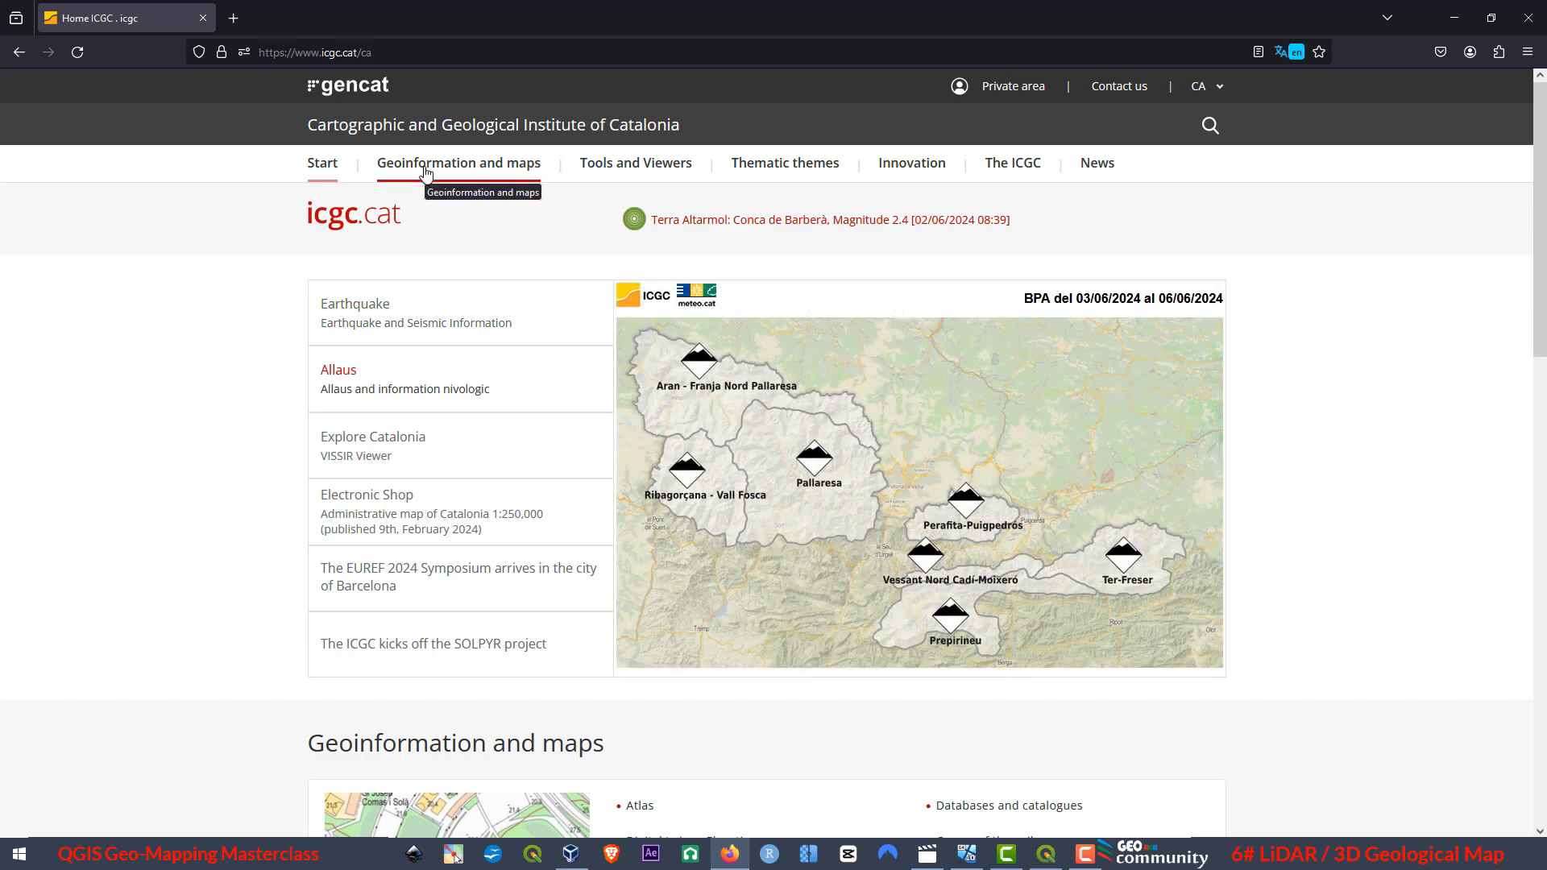
Open the Data and Products page under Geoinformation and maps and translate it from Catalan to English.
click(425, 172)
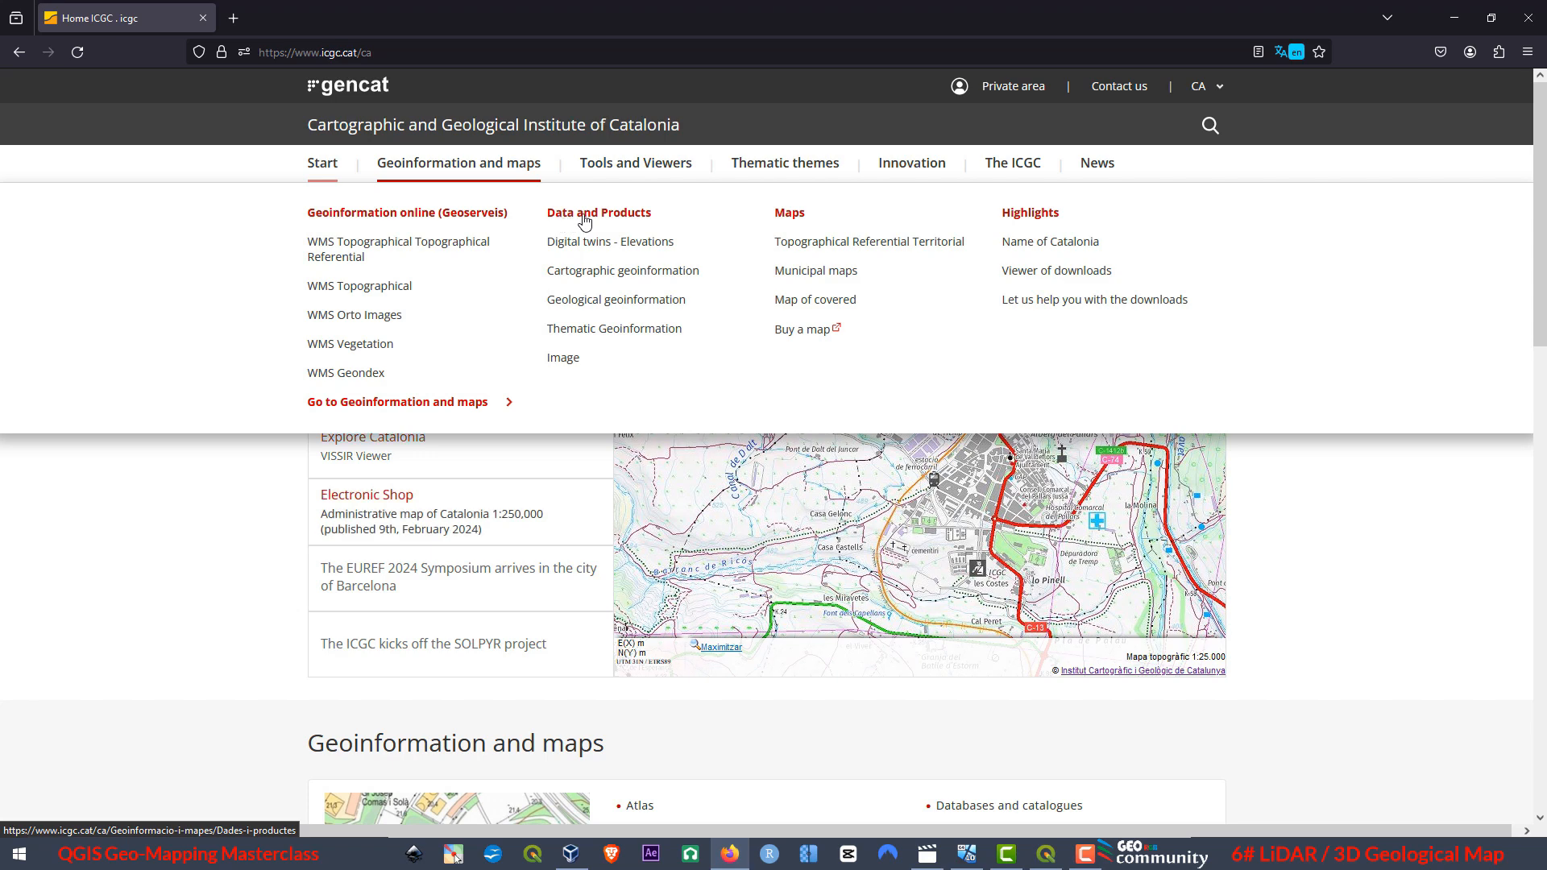
click(627, 218)
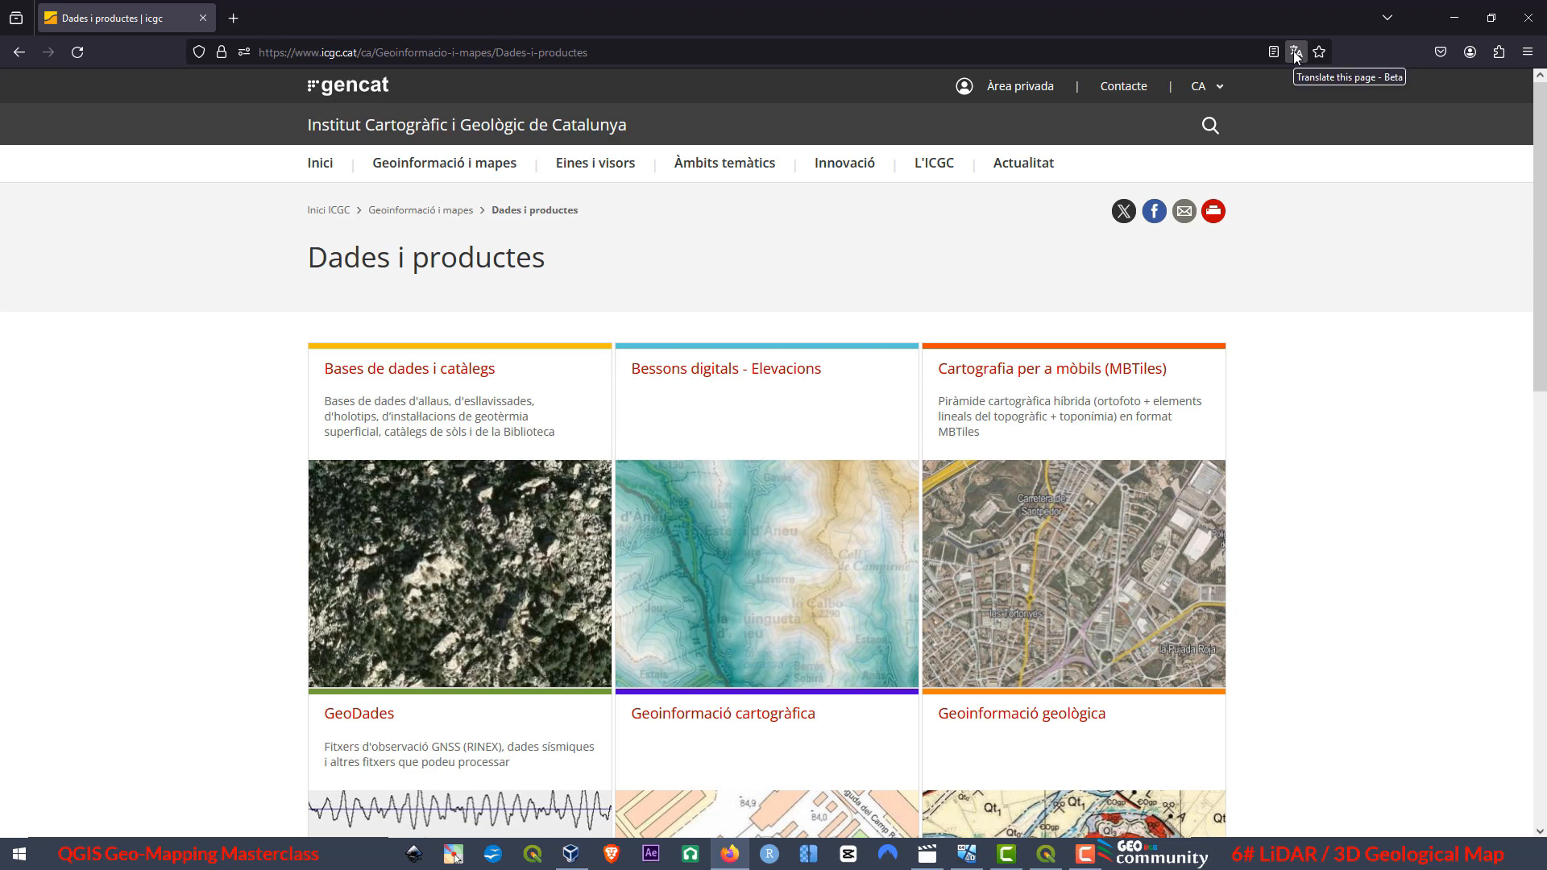
click(1295, 54)
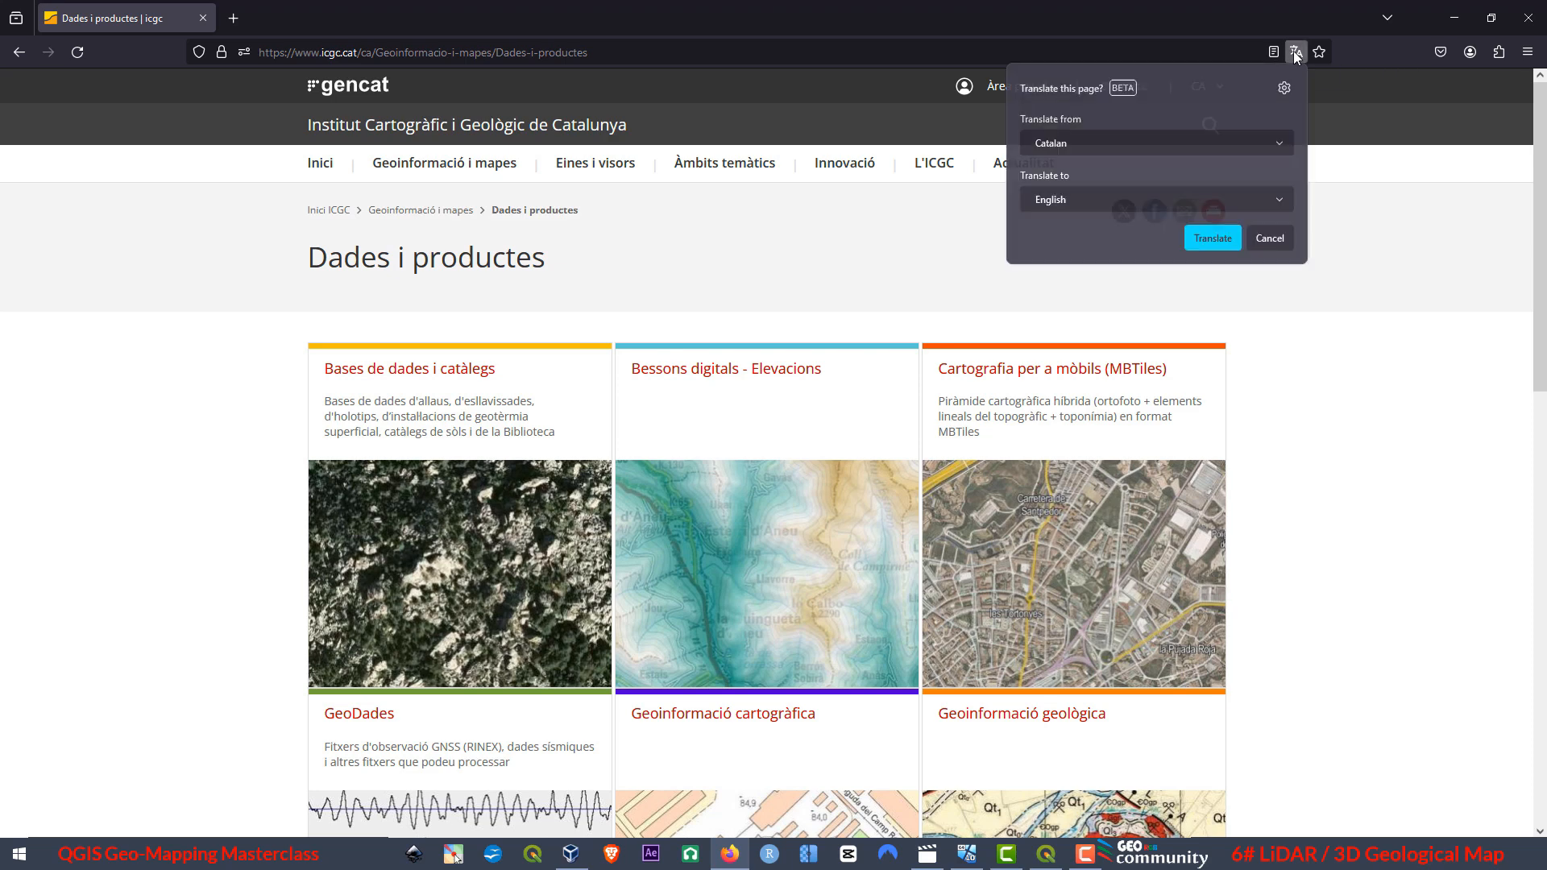
click(1205, 242)
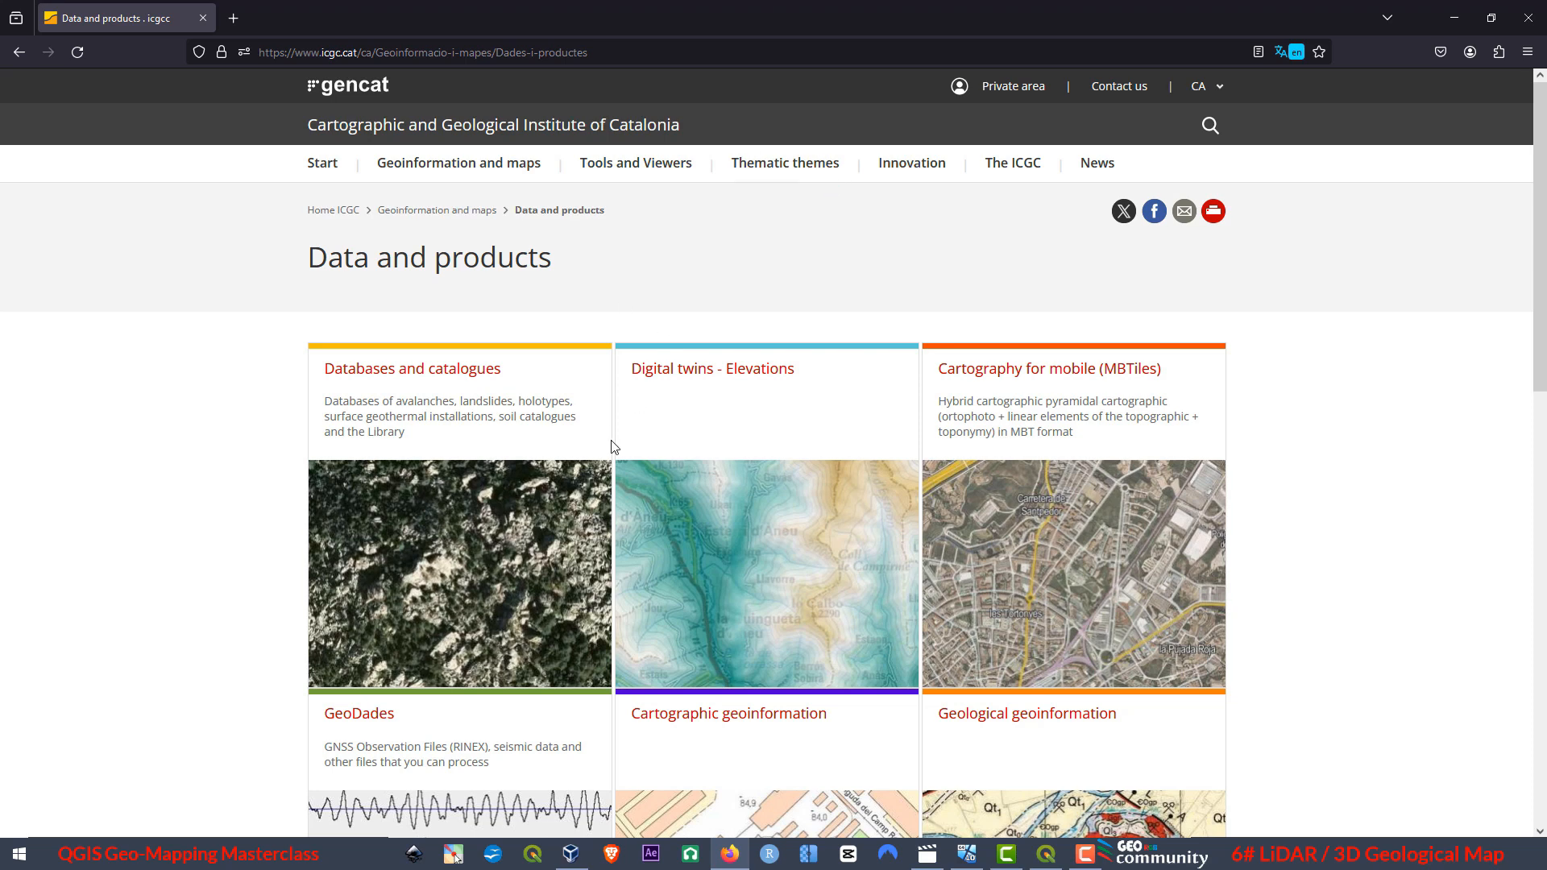
Open the Digital twins - Elevations page and translate it from Catalan to English.
click(752, 372)
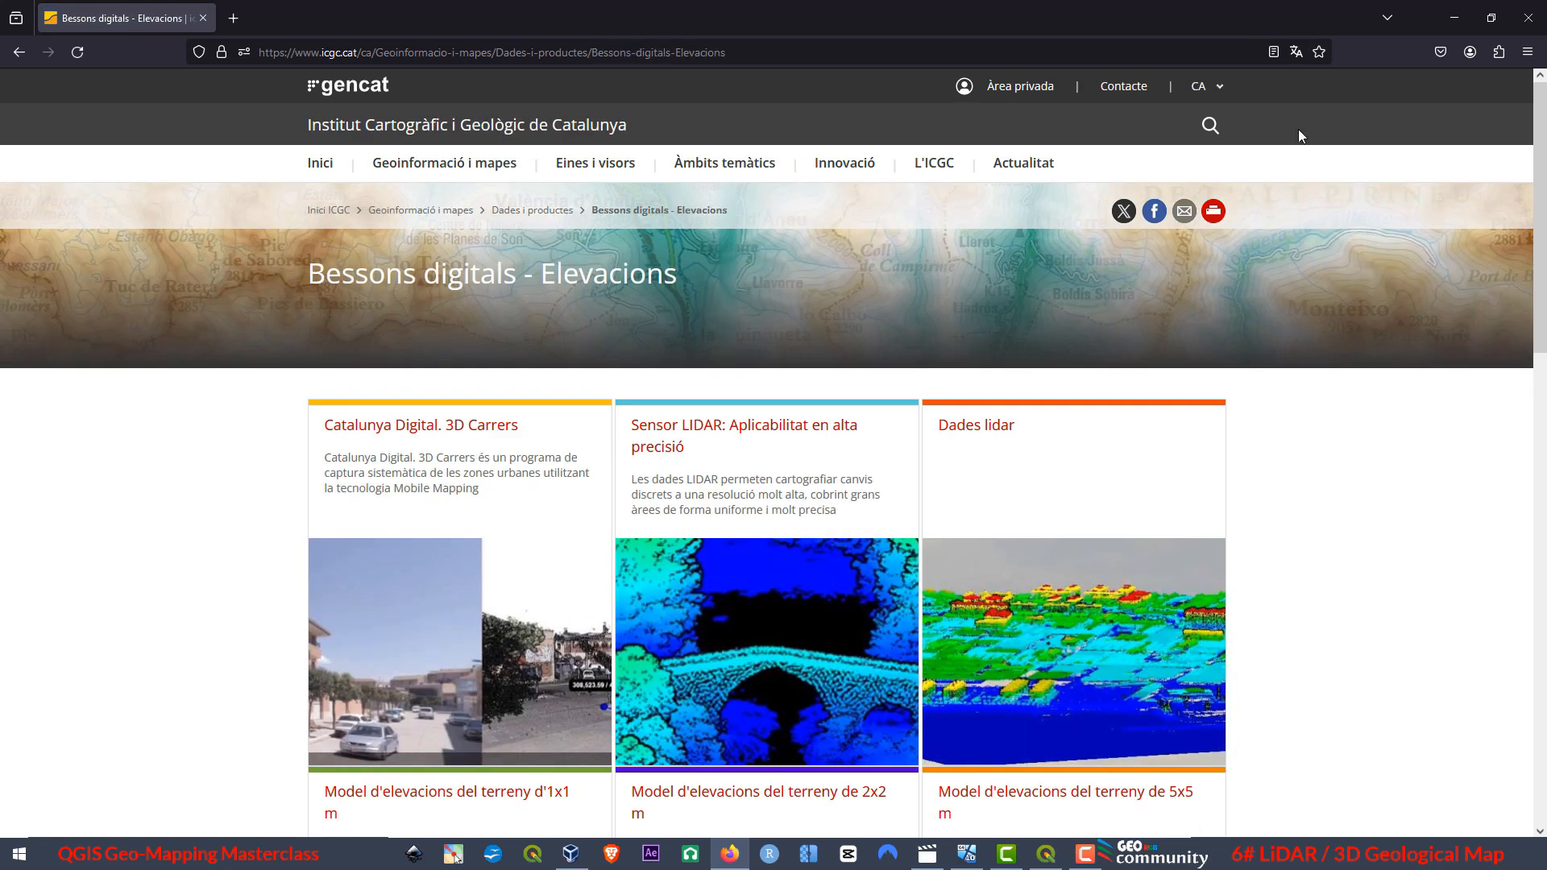
click(1295, 52)
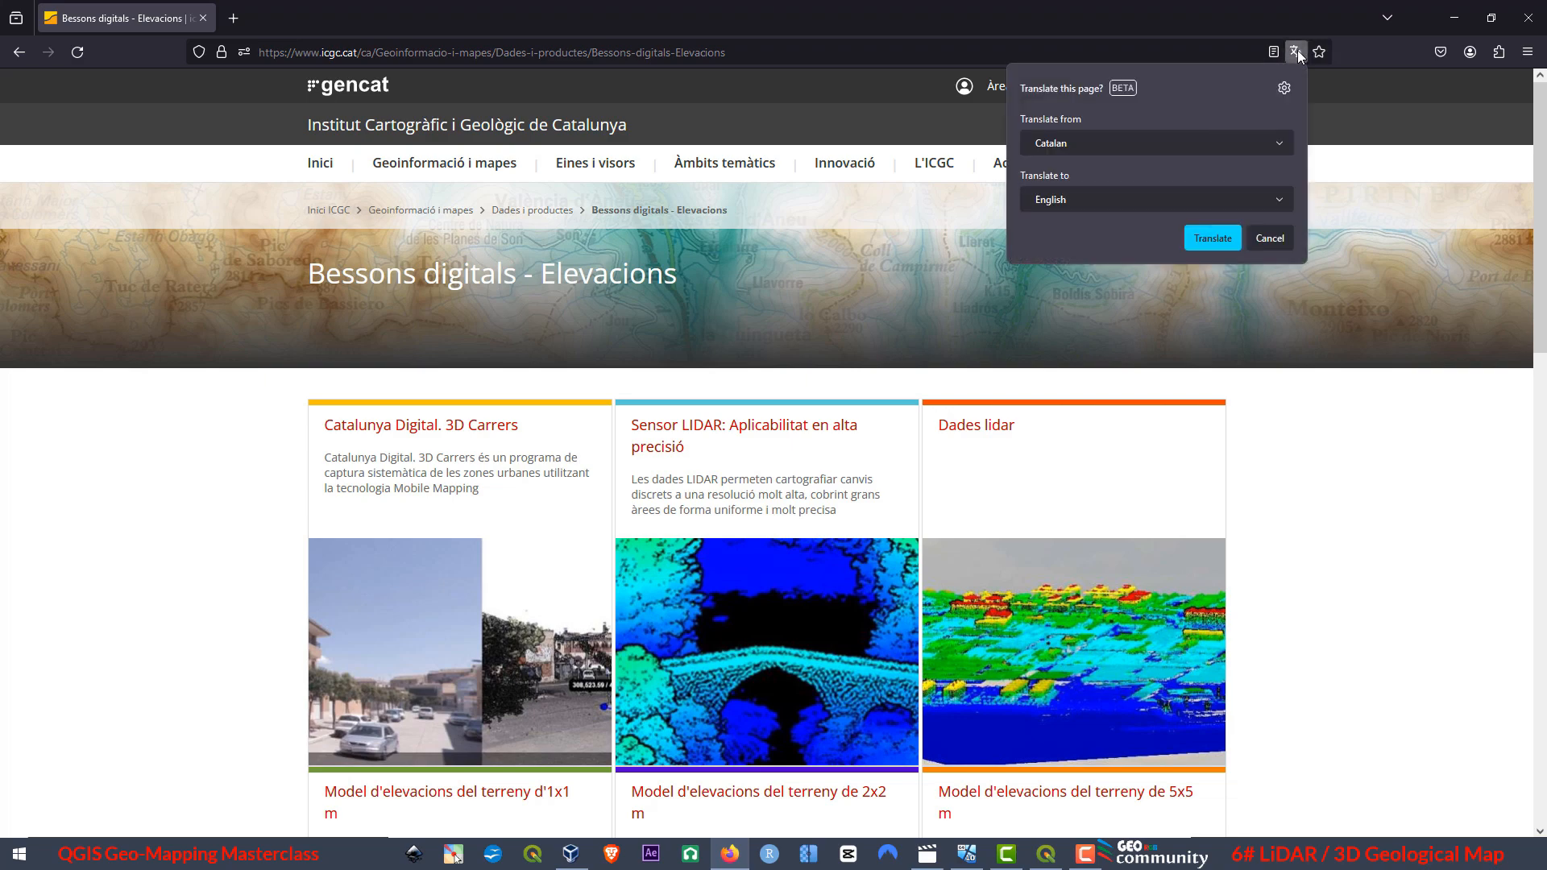
click(1213, 238)
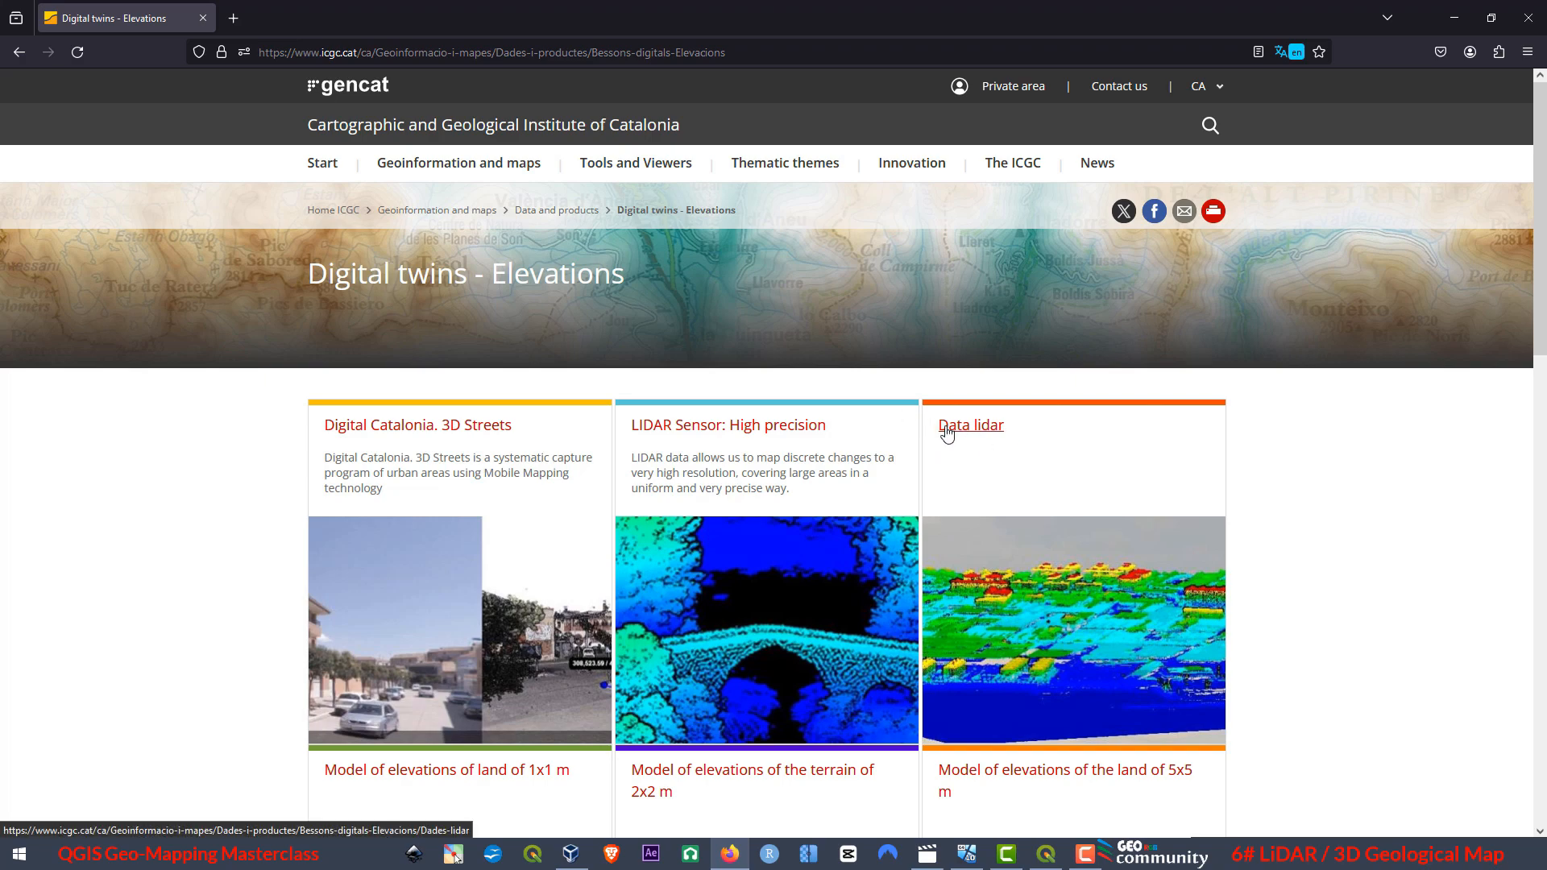
Open the Data lidar page and translate it from Catalan to English.
click(973, 429)
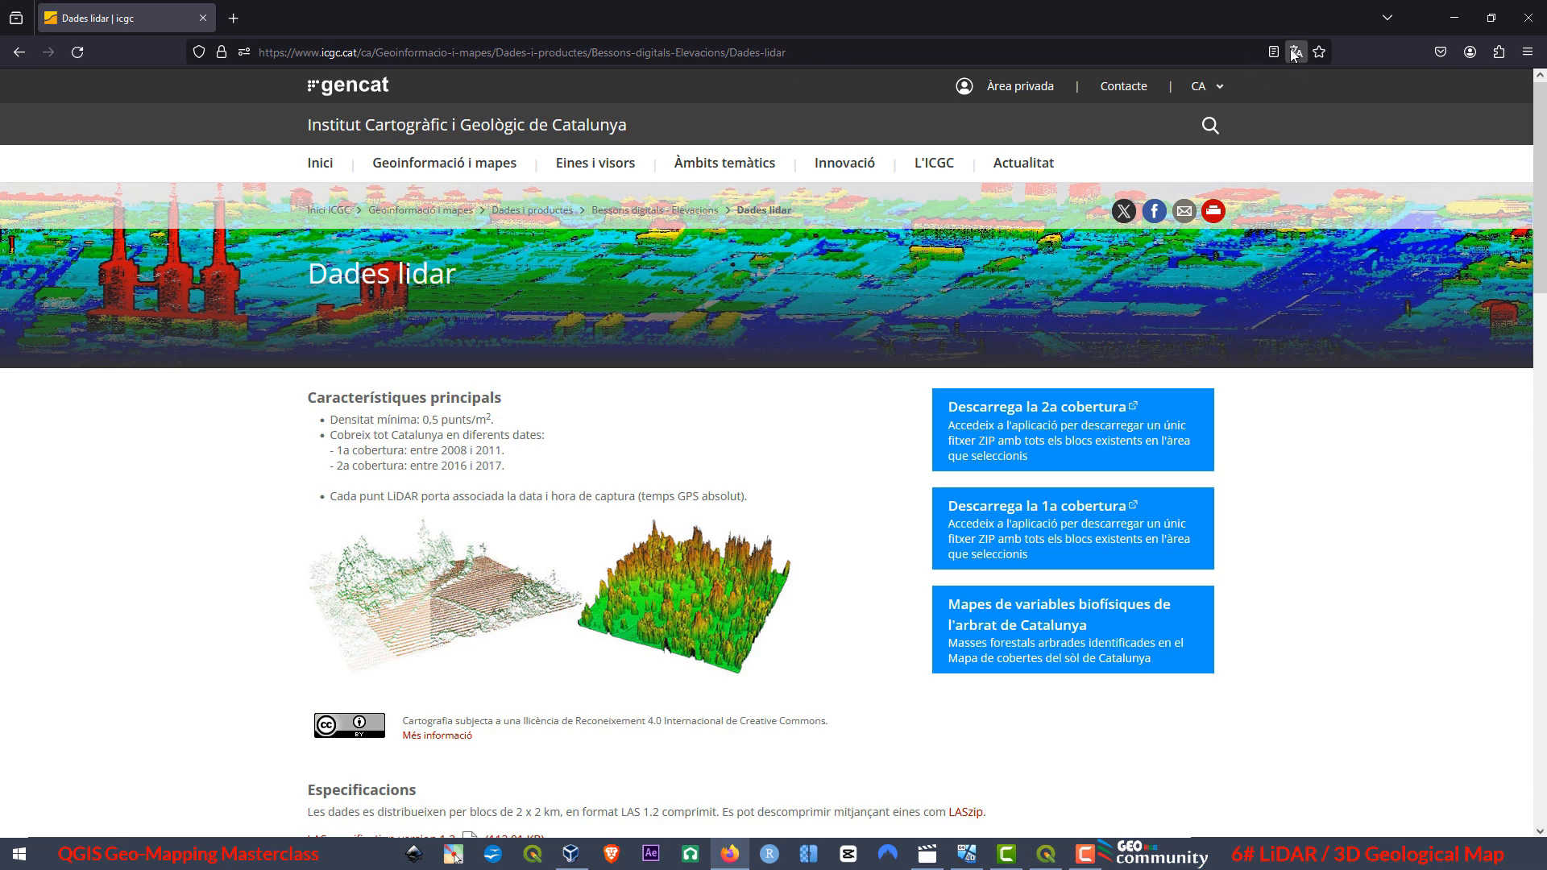
click(1295, 53)
click(1215, 239)
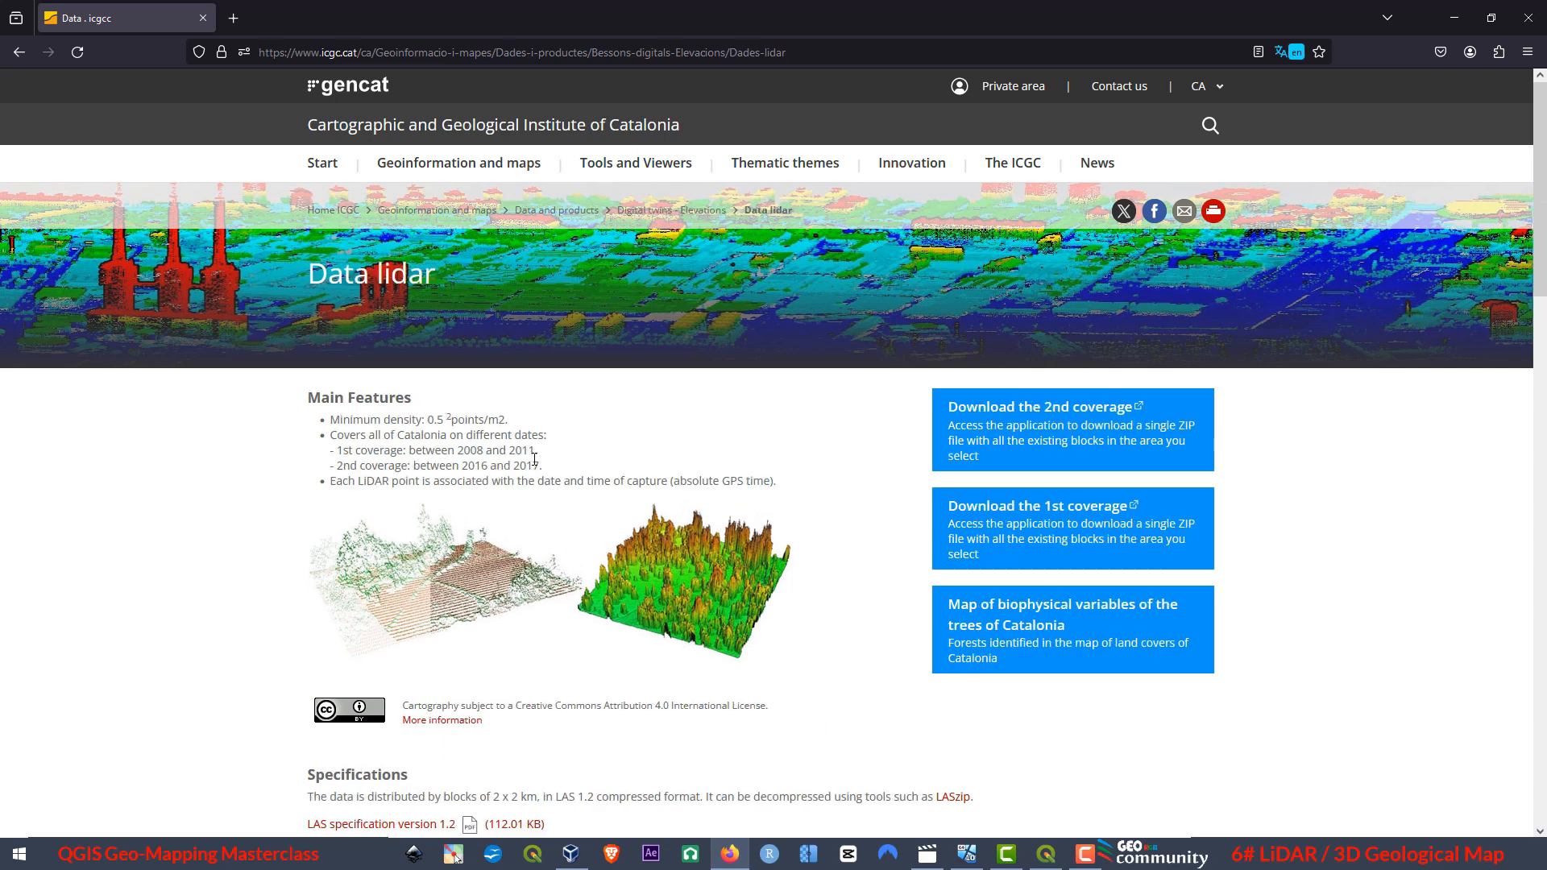
Examine the capture dates of the first and second LiDAR coverage in the main features list.
drag(542, 456, 326, 458)
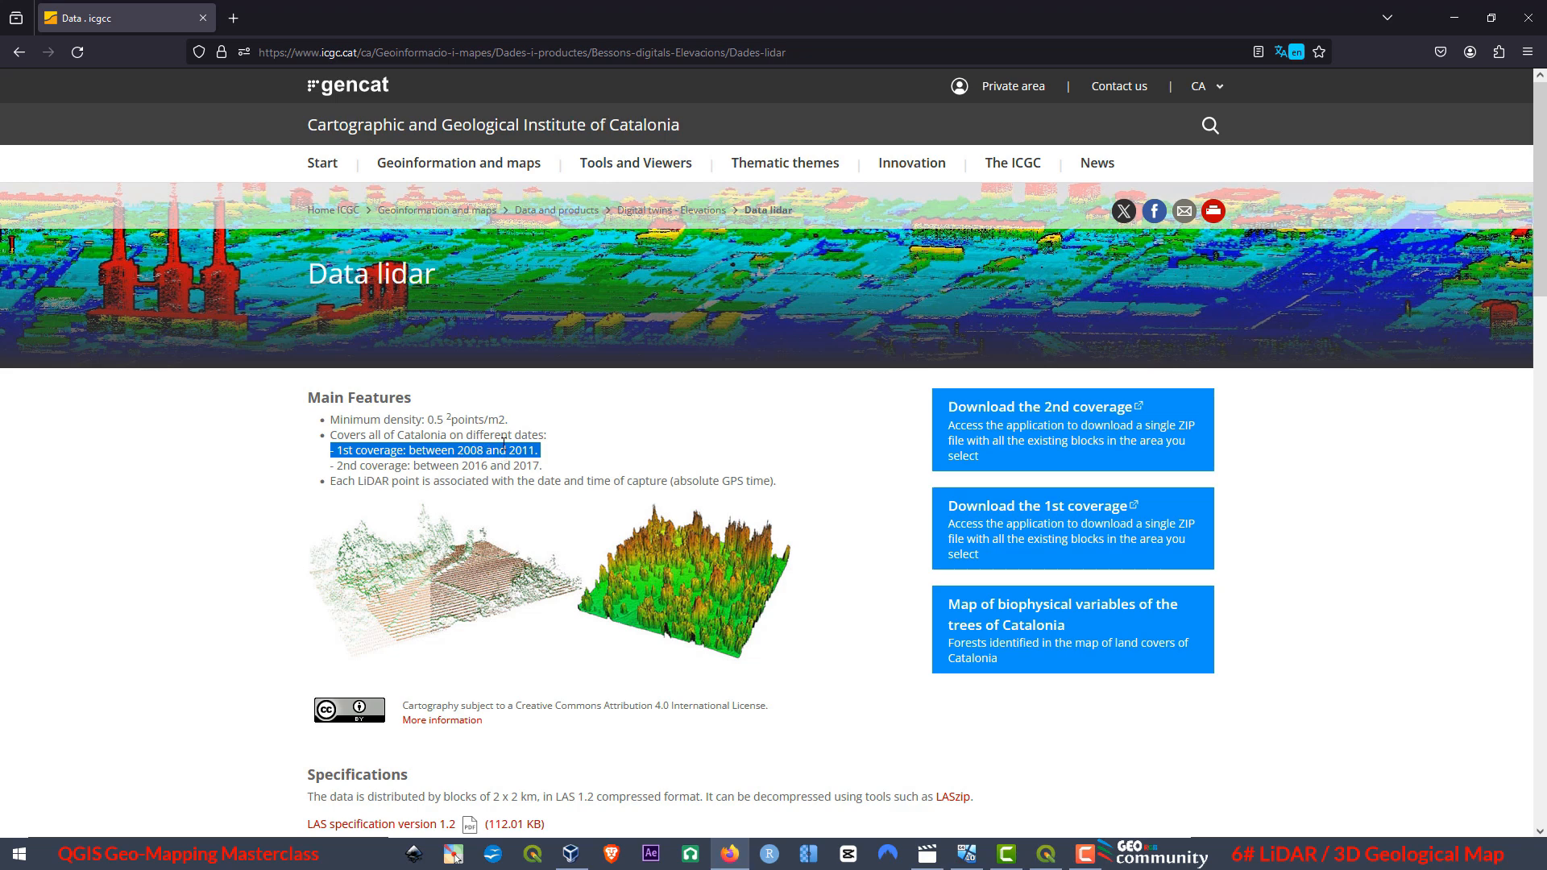
click(562, 456)
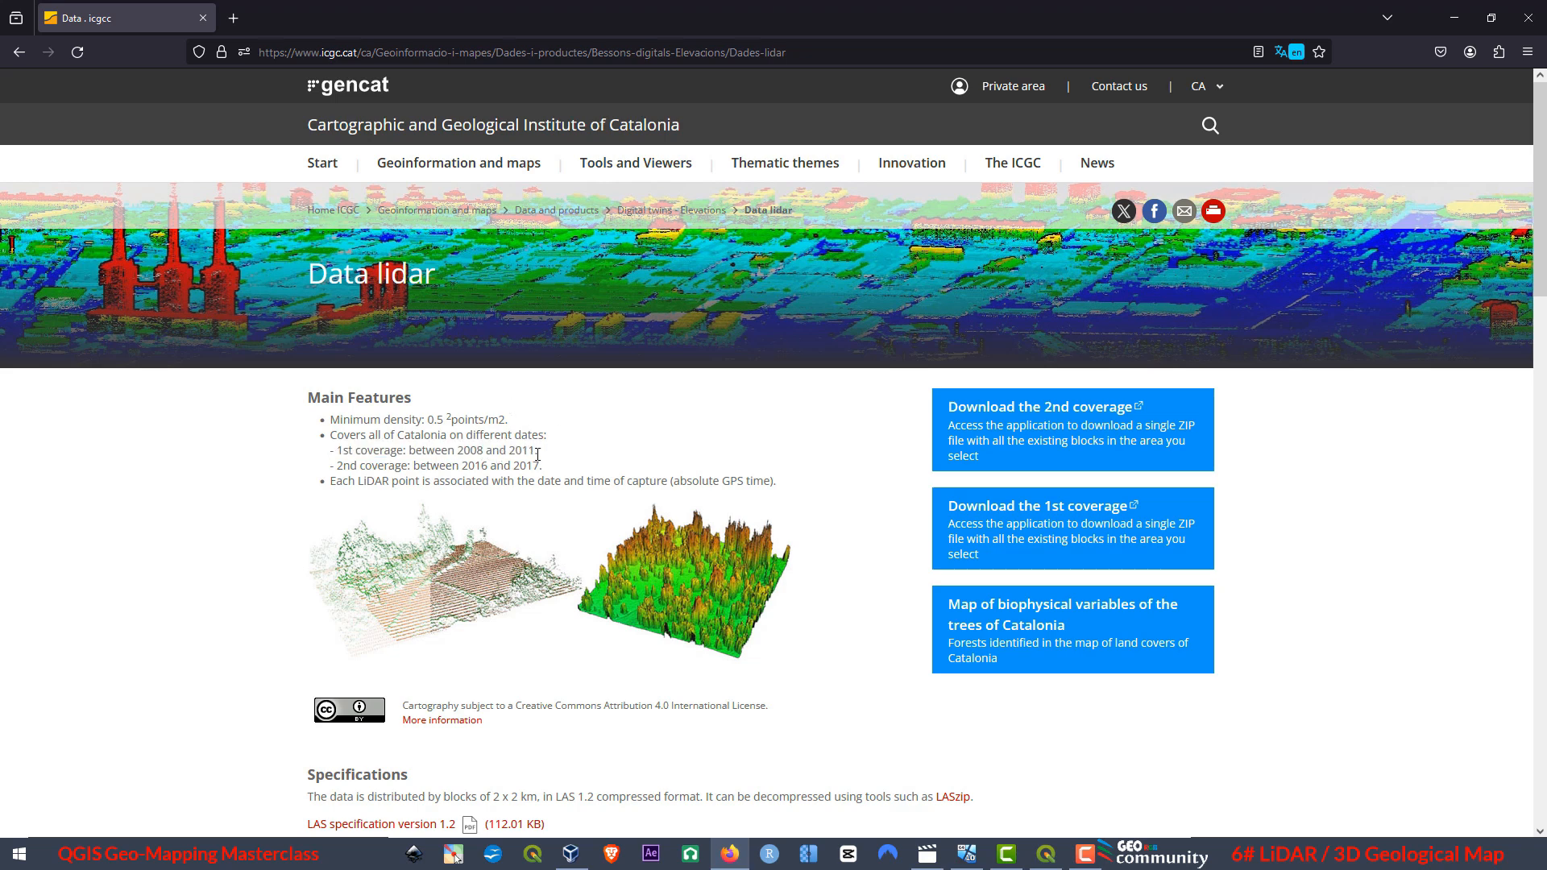
drag(548, 471, 337, 465)
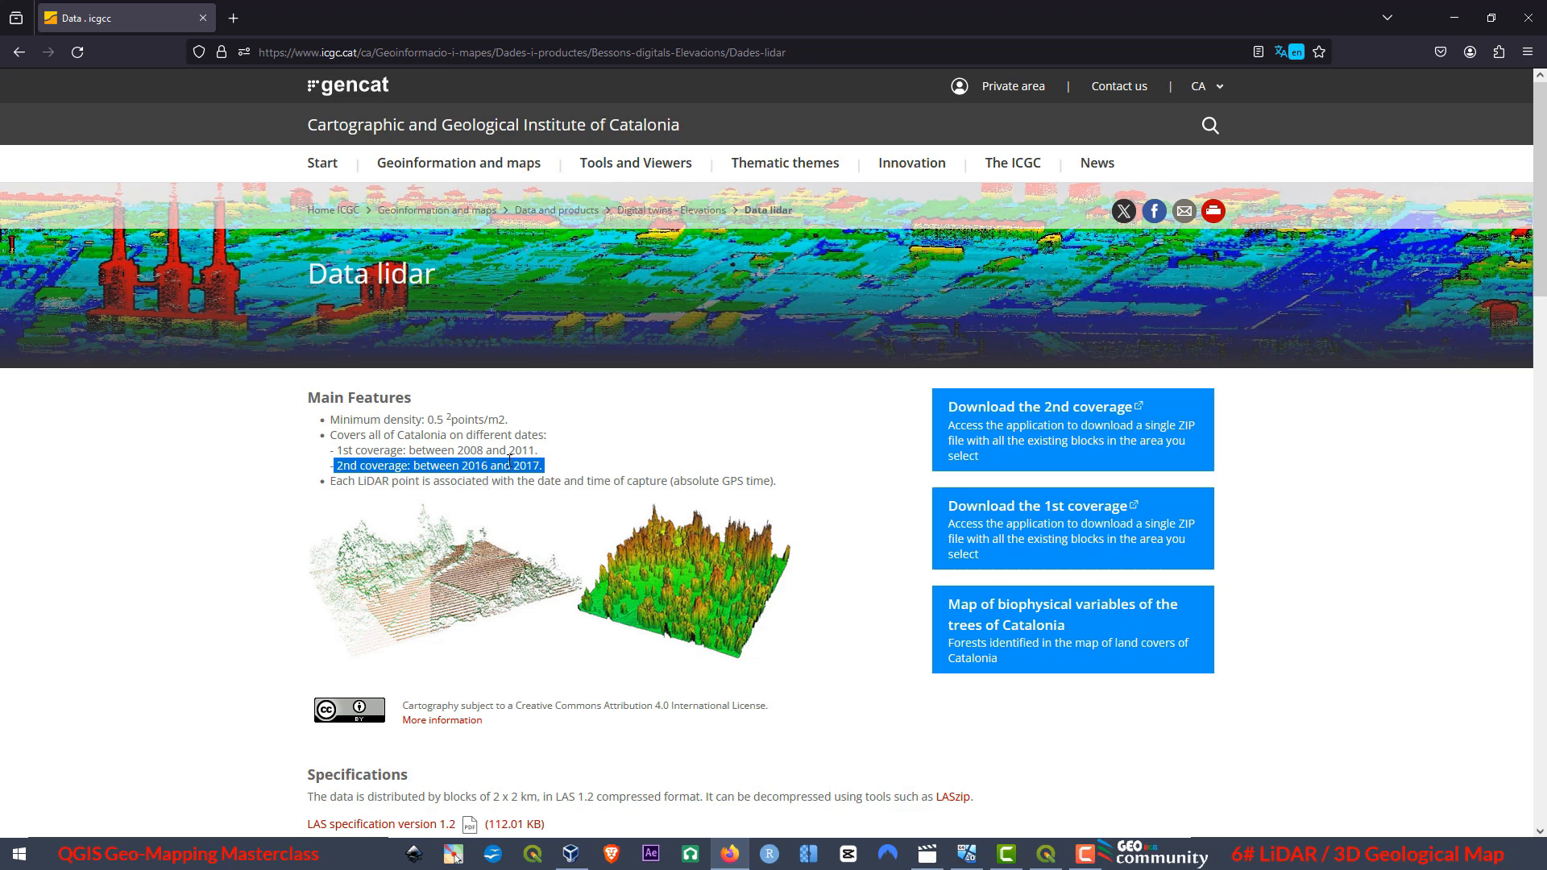
click(556, 458)
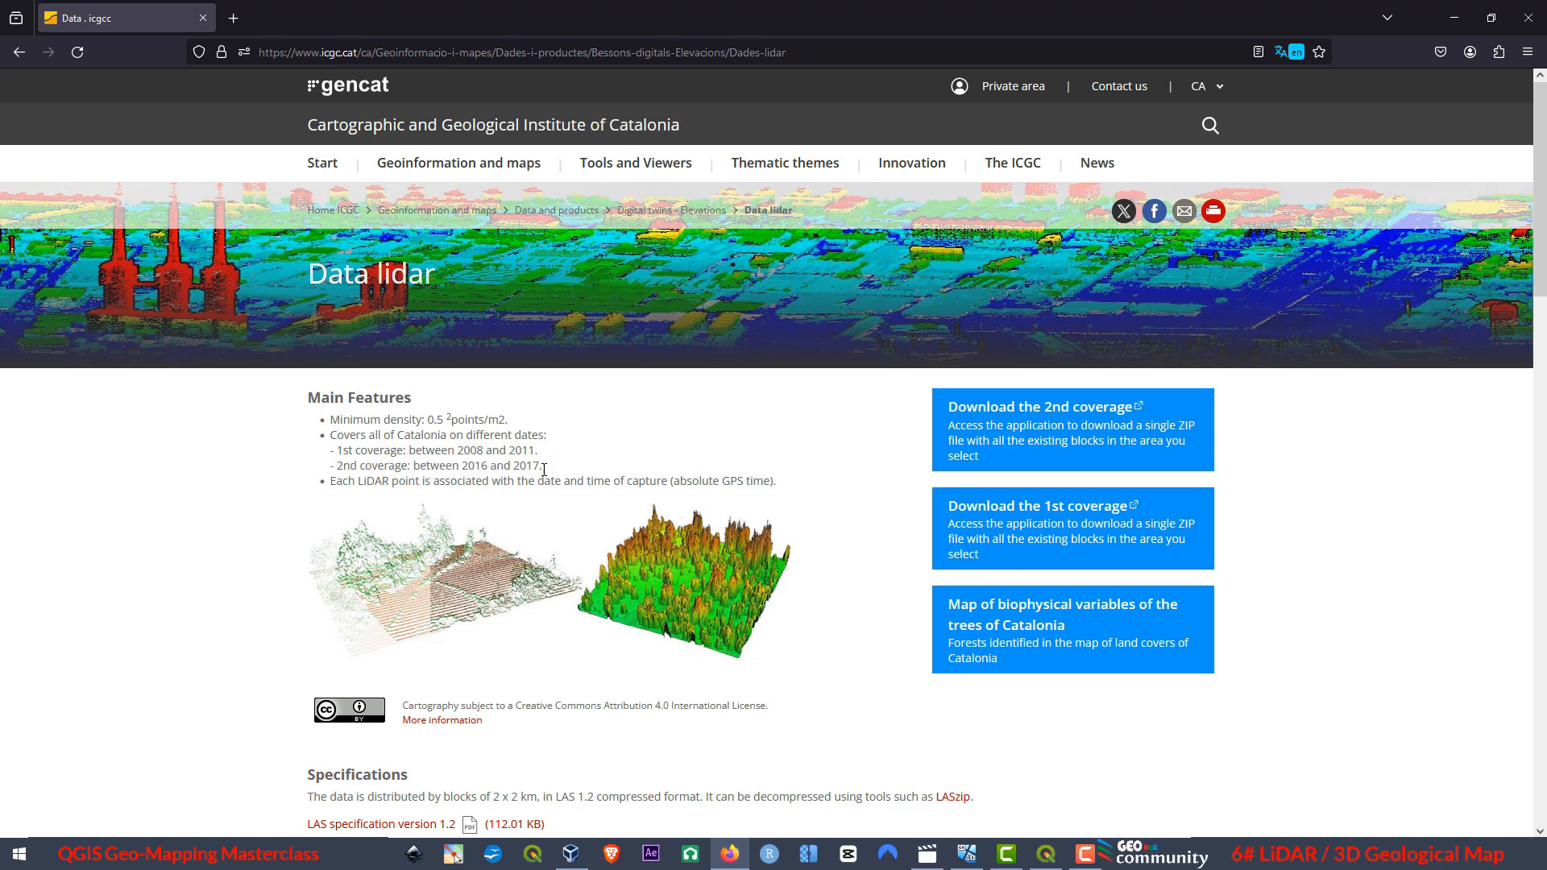
drag(544, 469, 332, 460)
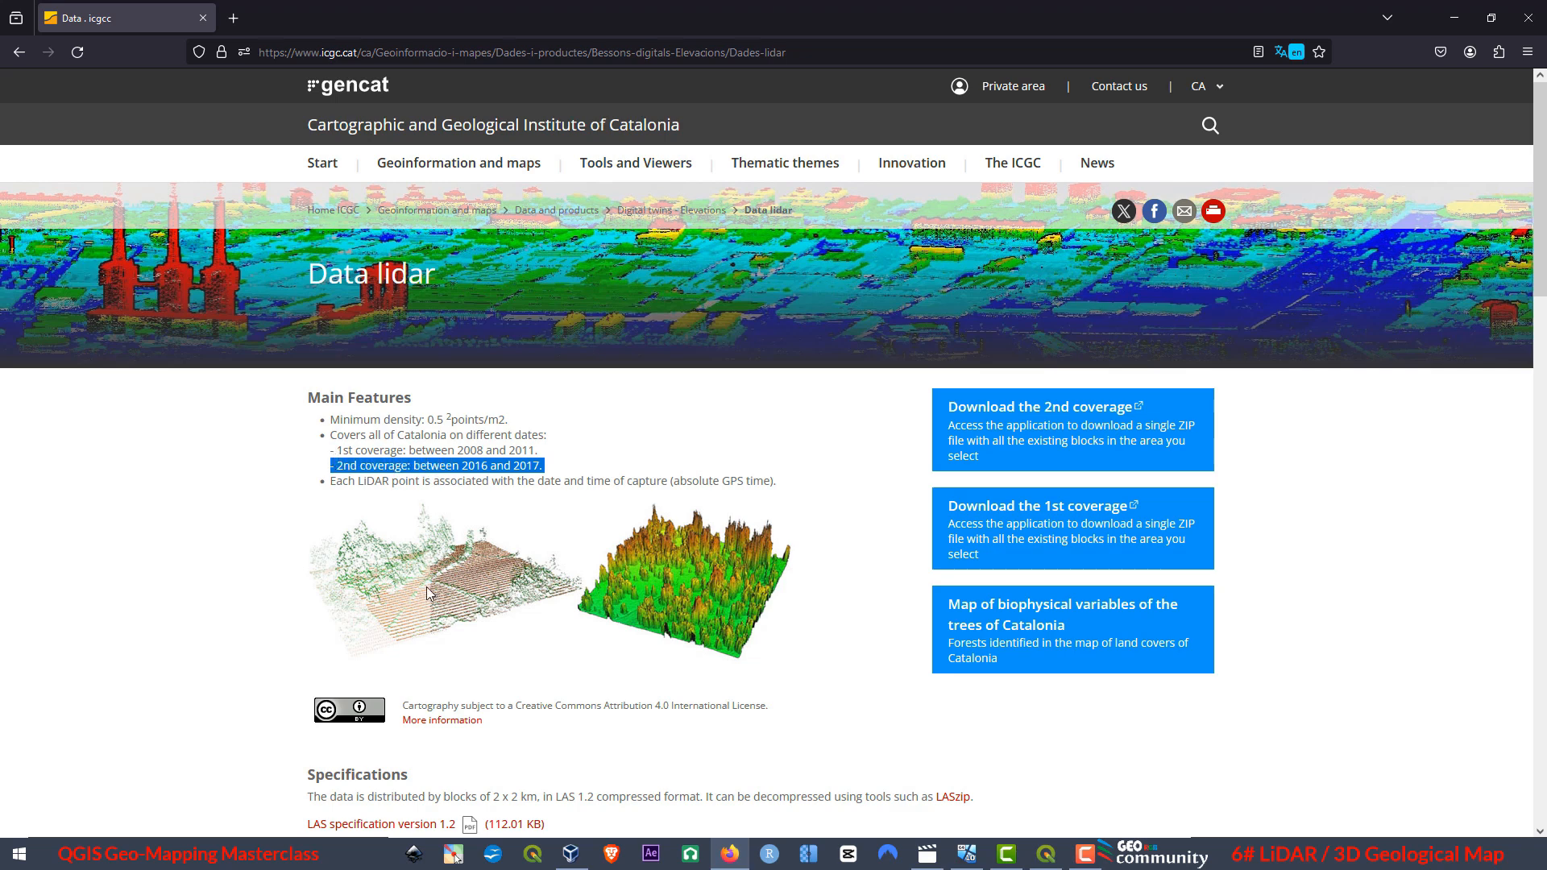
Open the download viewer for the 2nd LiDAR coverage and translate it from Catalan to English.
click(1040, 413)
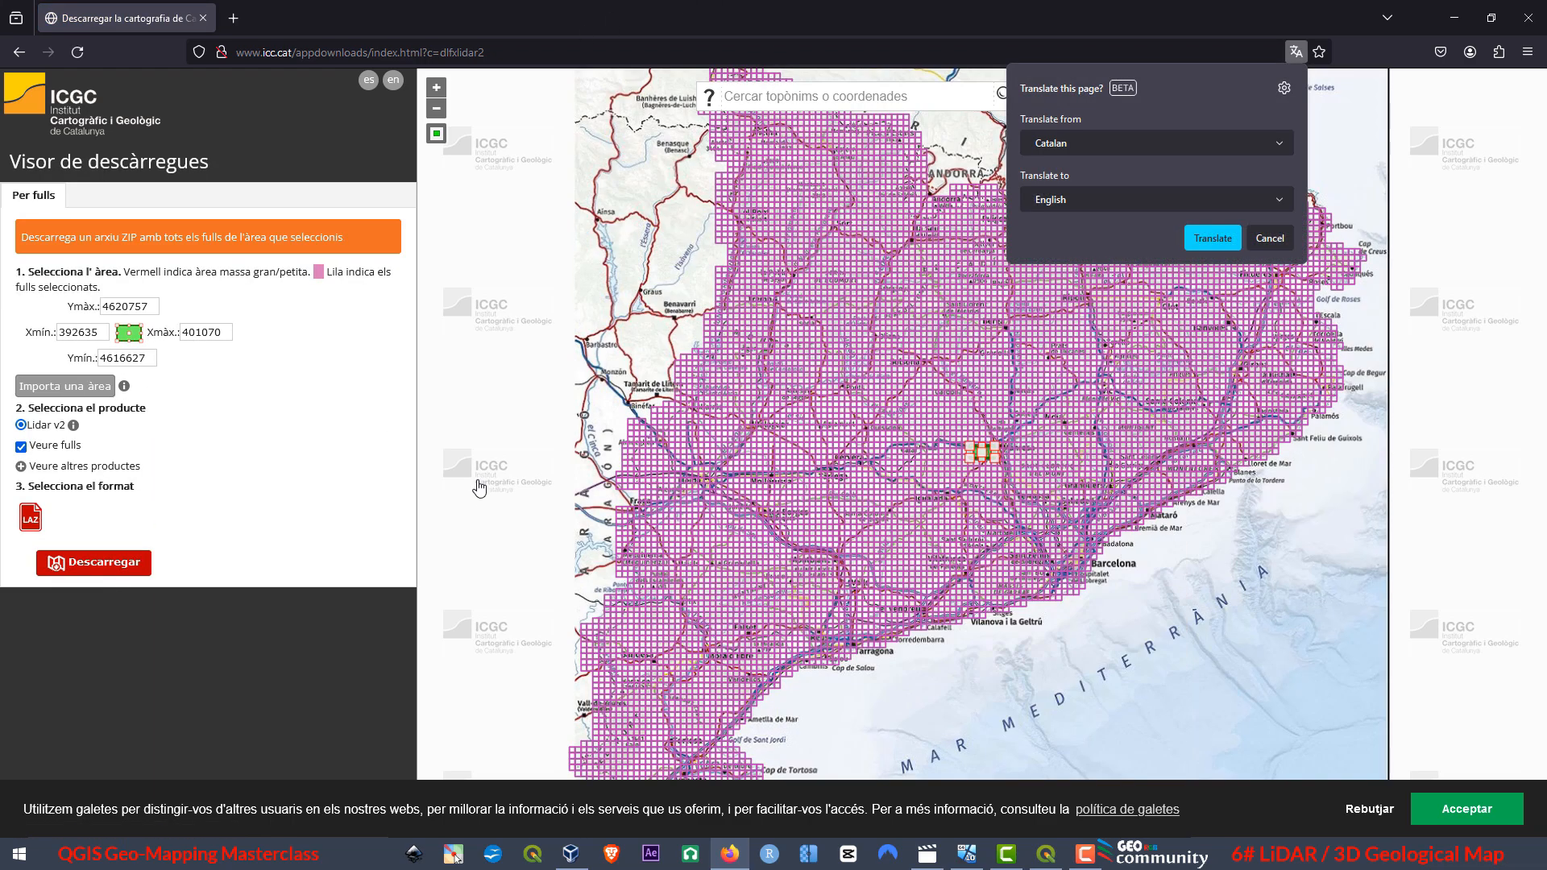
click(1208, 245)
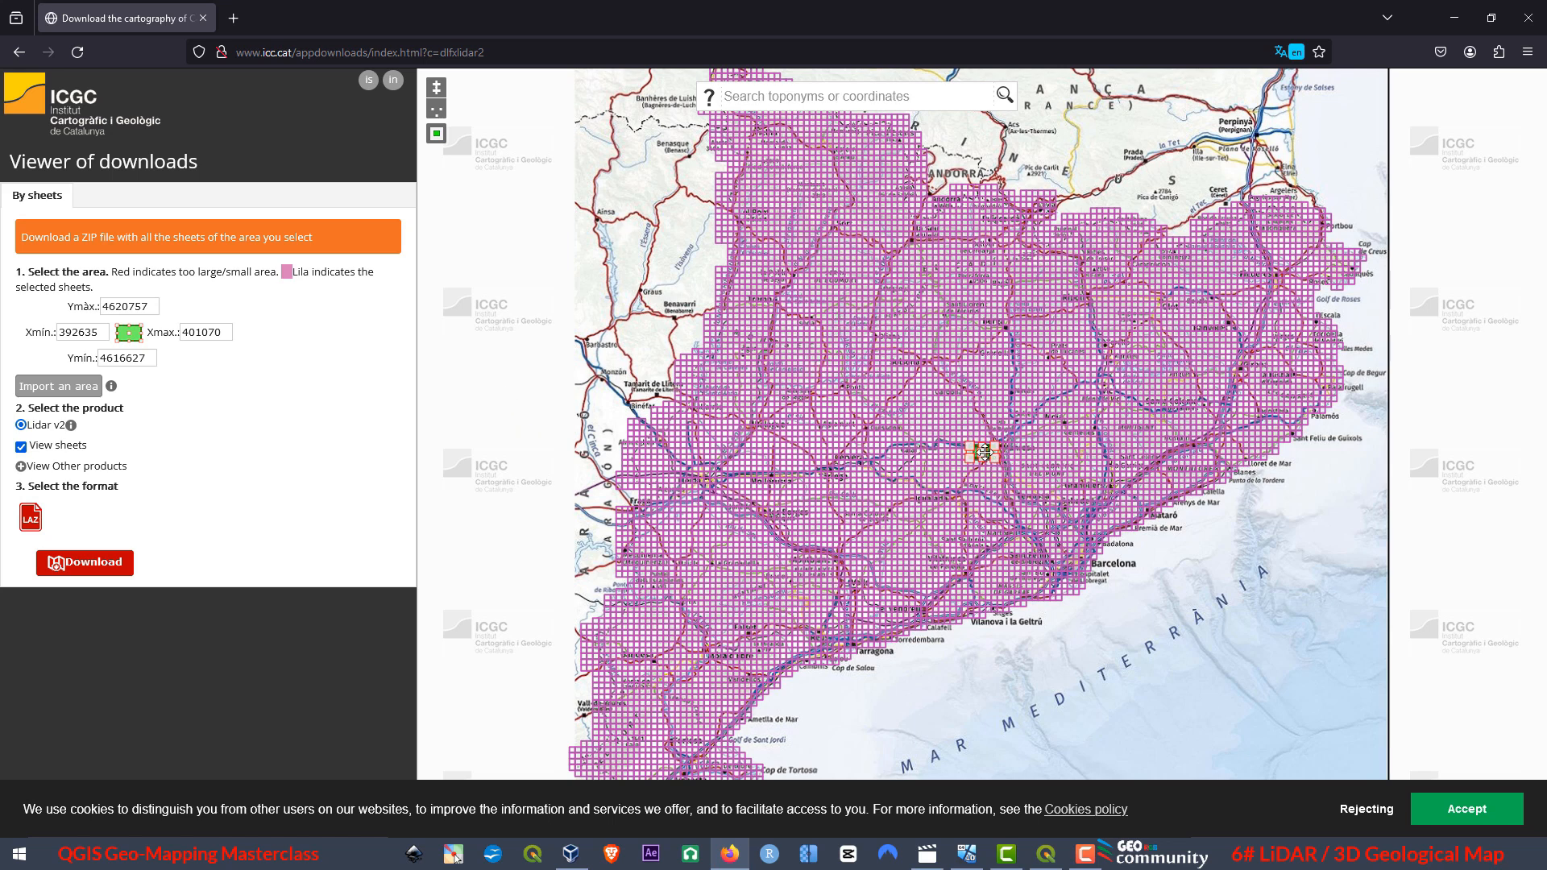
Move the download area to Vielha and shrink it to about X 319176 to 320582 and Y 4729111 to 4730933.
drag(984, 452, 765, 126)
scroll(772, 125, up, 6)
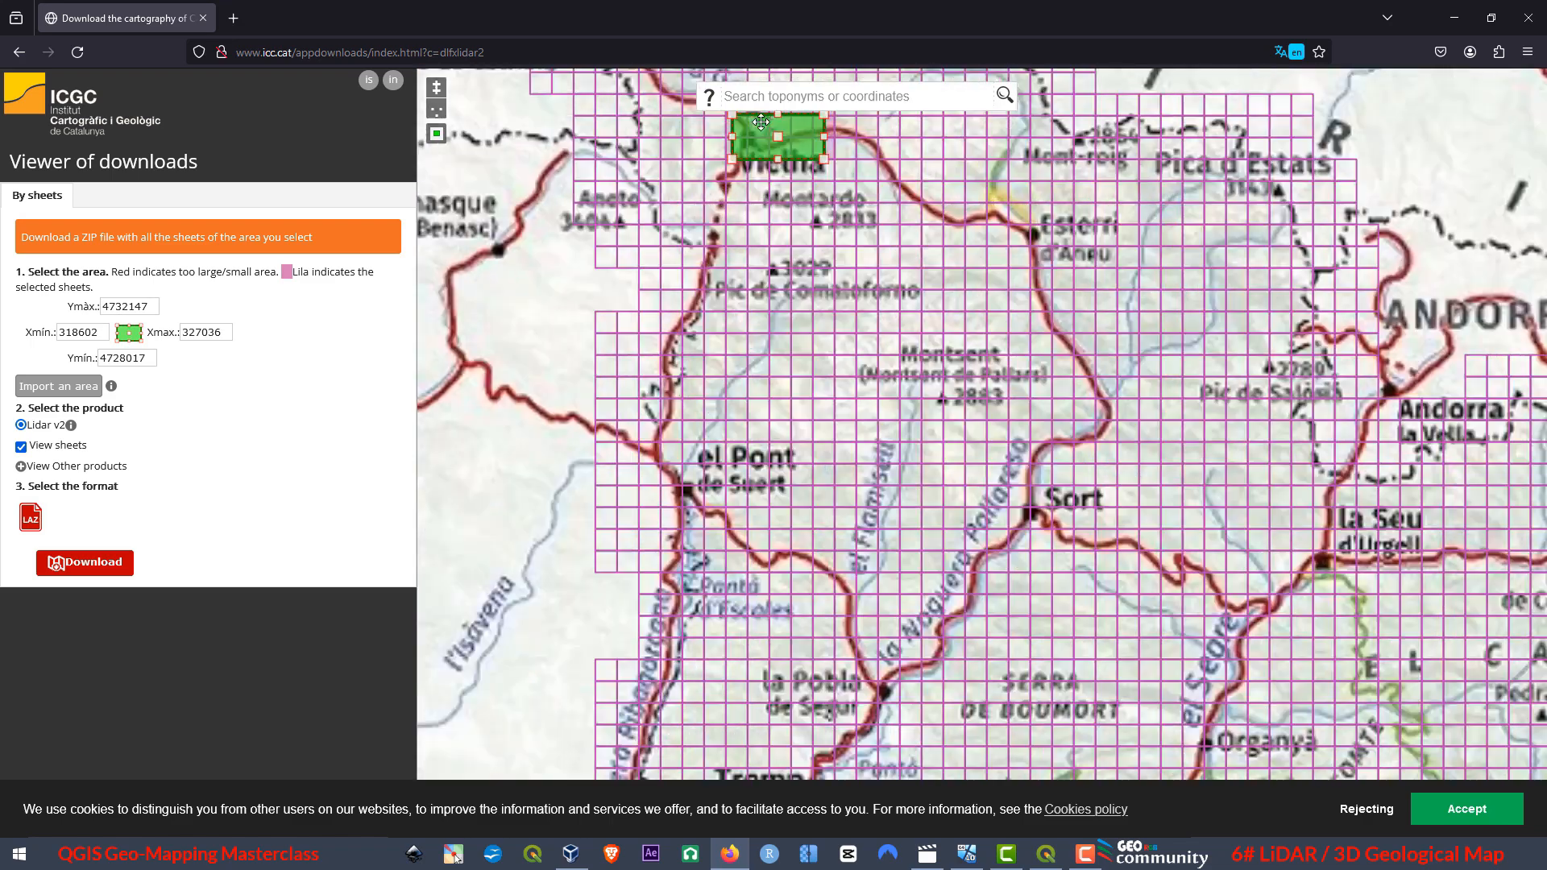
scroll(812, 500, down, 4)
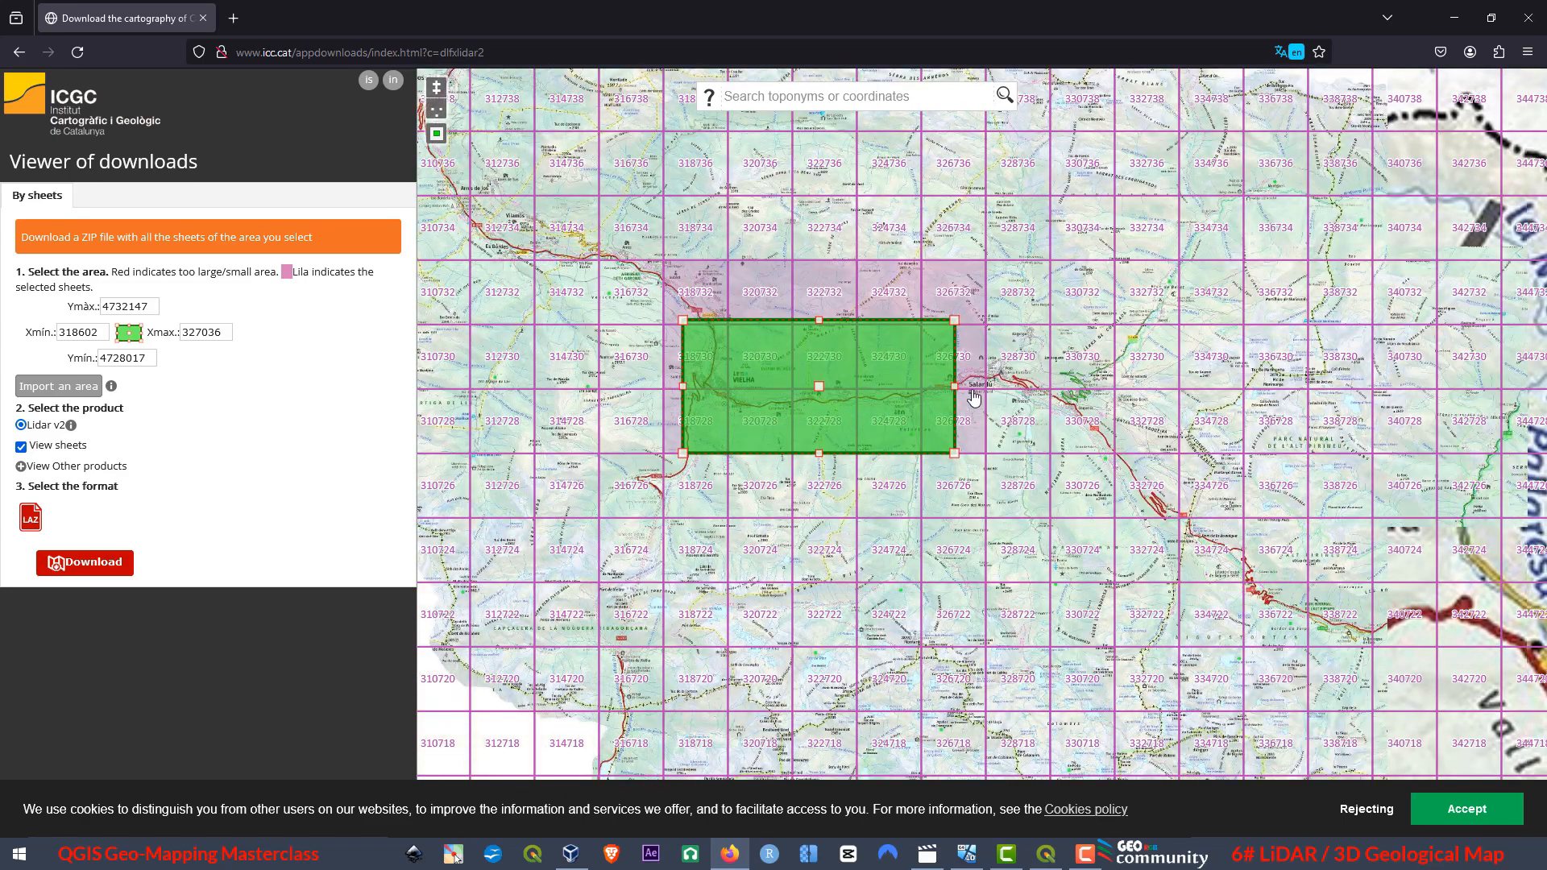
drag(908, 387, 687, 385)
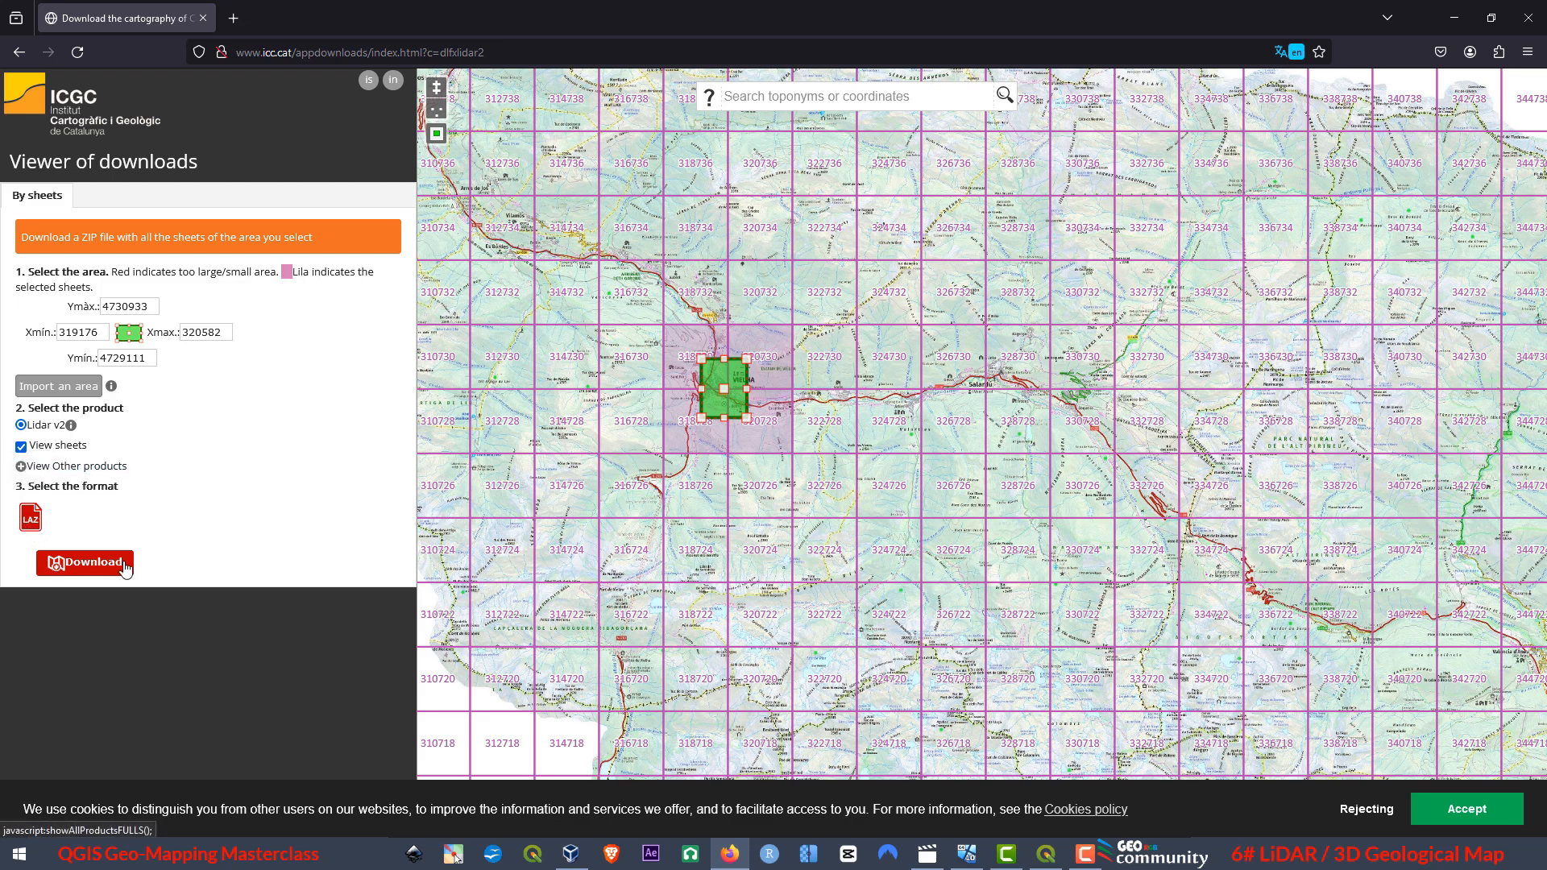
Request the Lidar v2 download in LAZ format for the selected area, and switch to the Lidar Files folder in File Explorer.
click(79, 565)
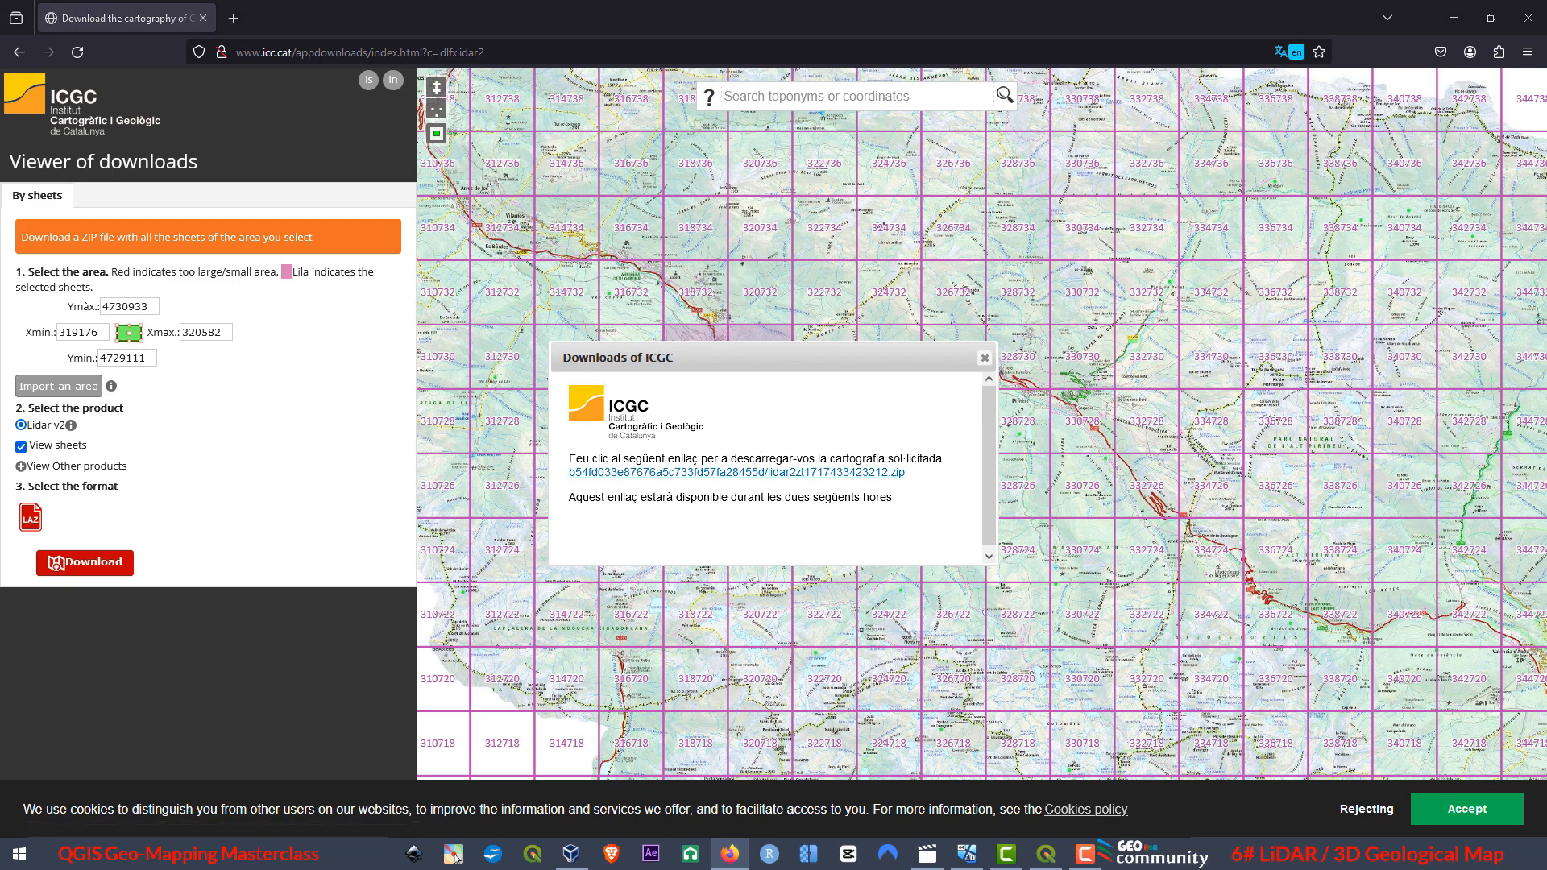
click(79, 733)
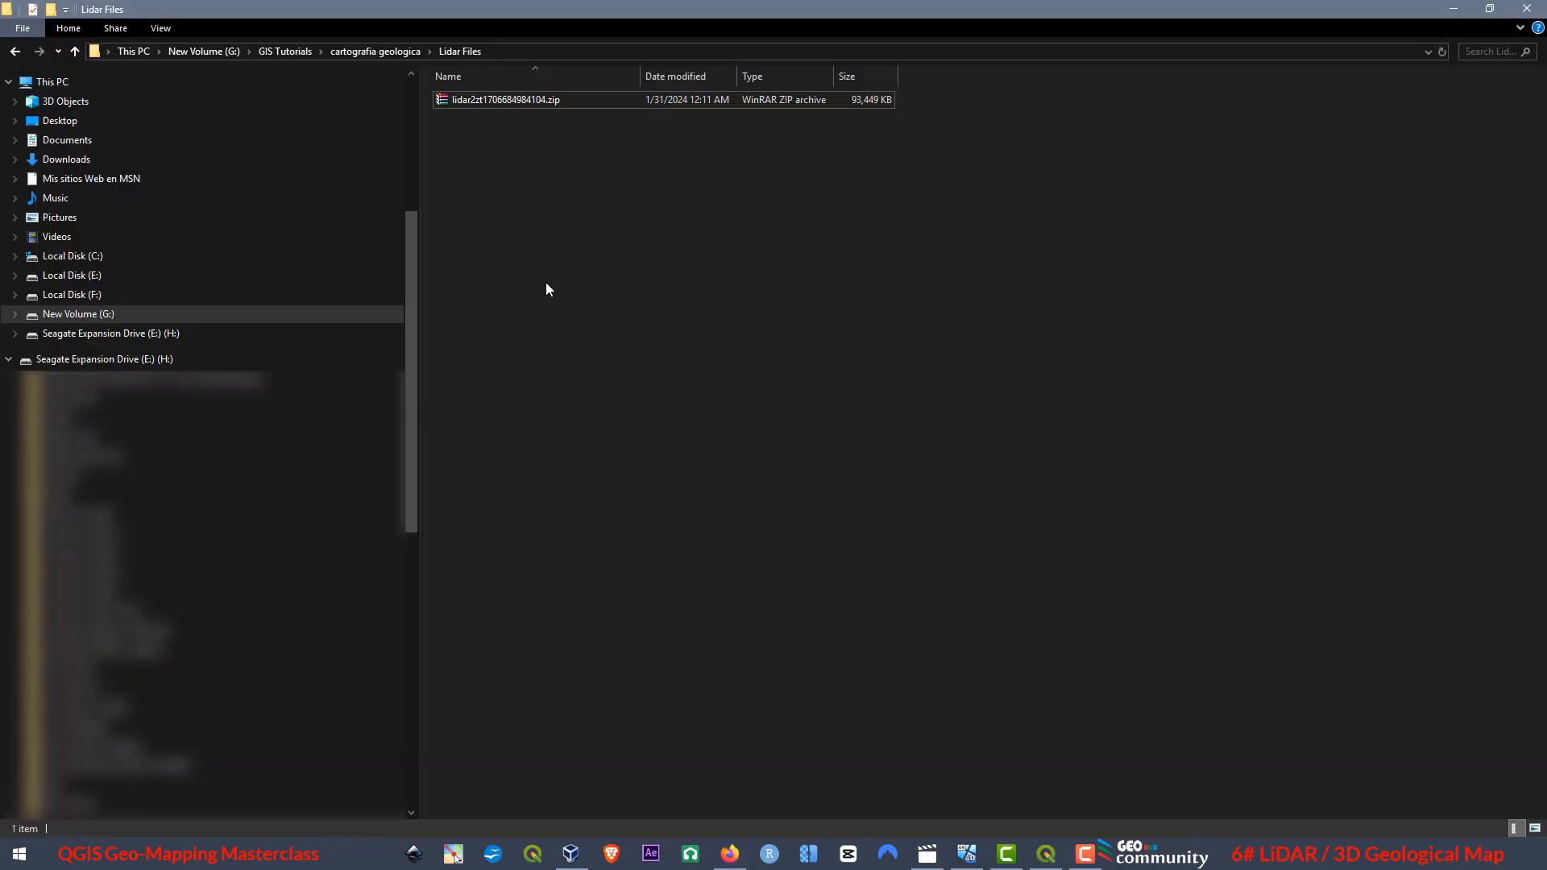
Extract the lidar2zt1706684984104.zip archive directly into the Lidar Files folder and check the four resulting LAZ files.
click(504, 100)
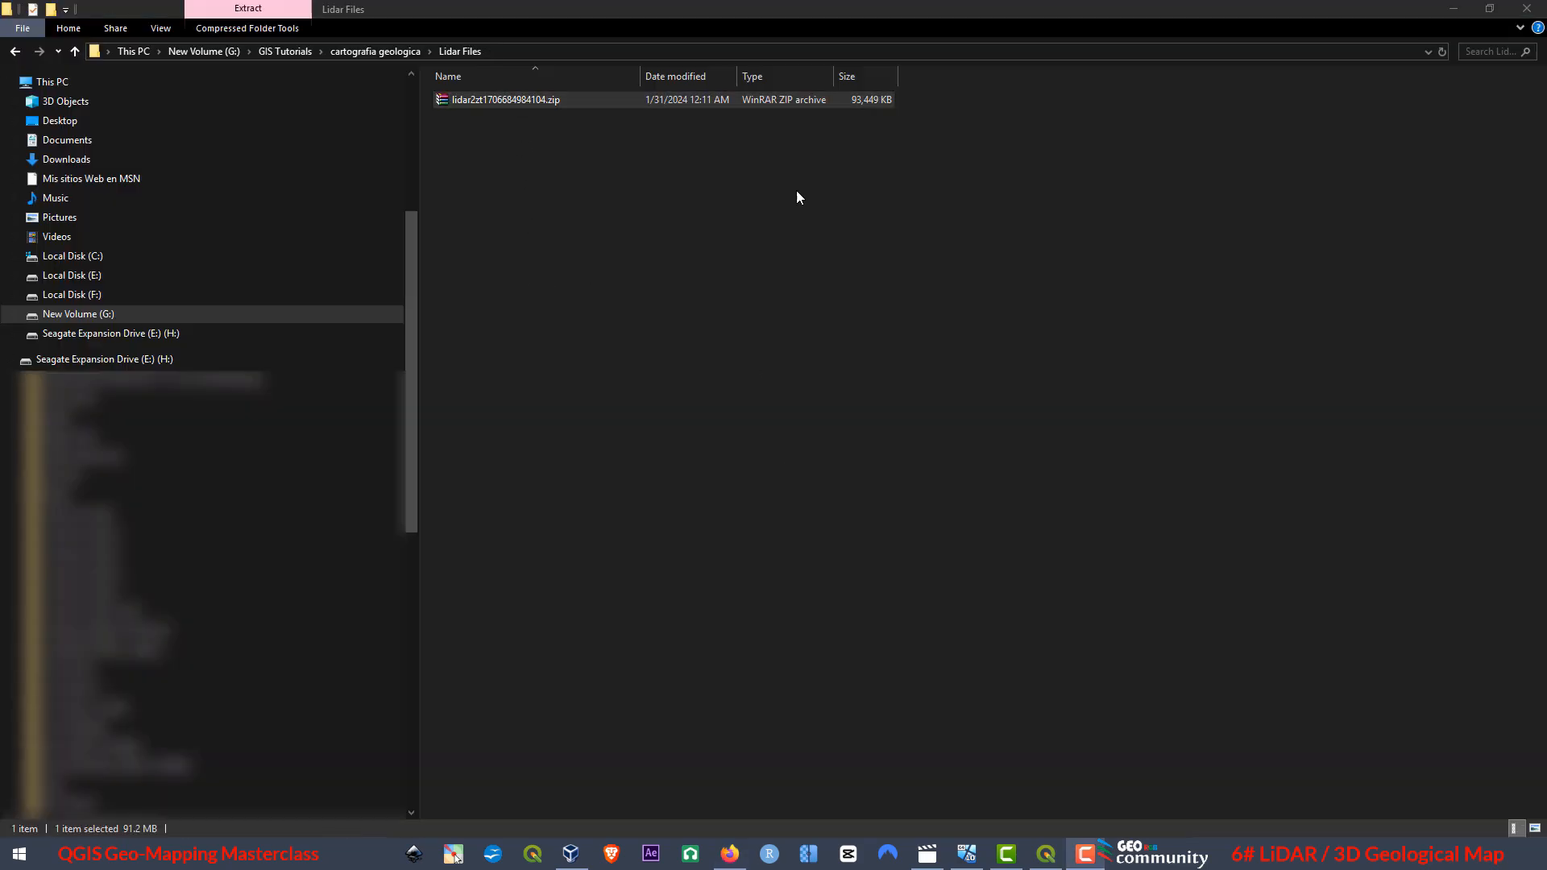
right_click(535, 100)
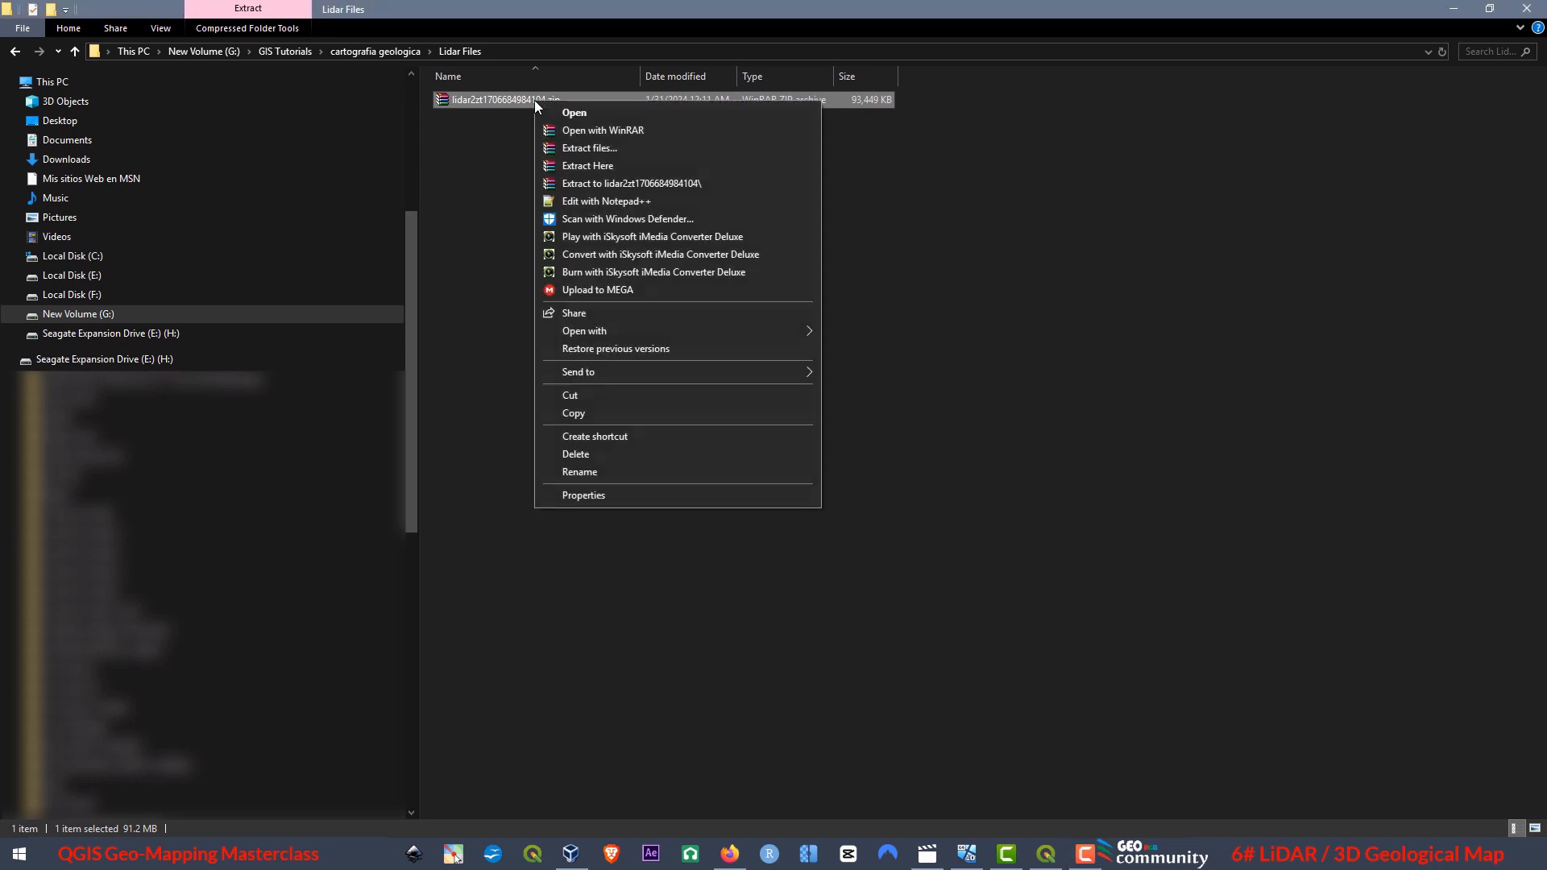
click(588, 166)
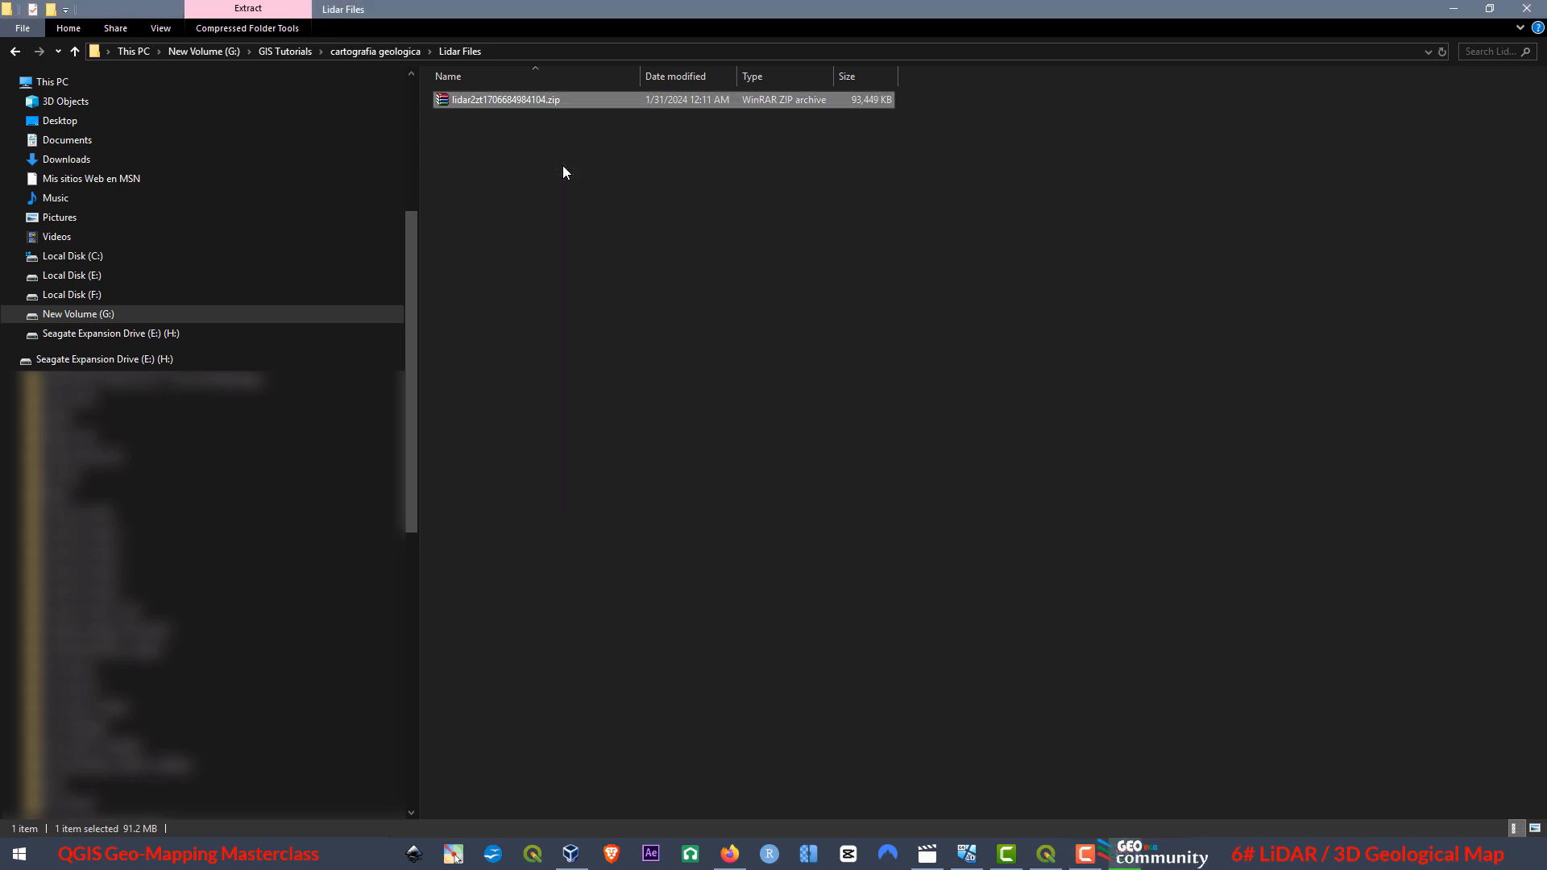
click(506, 264)
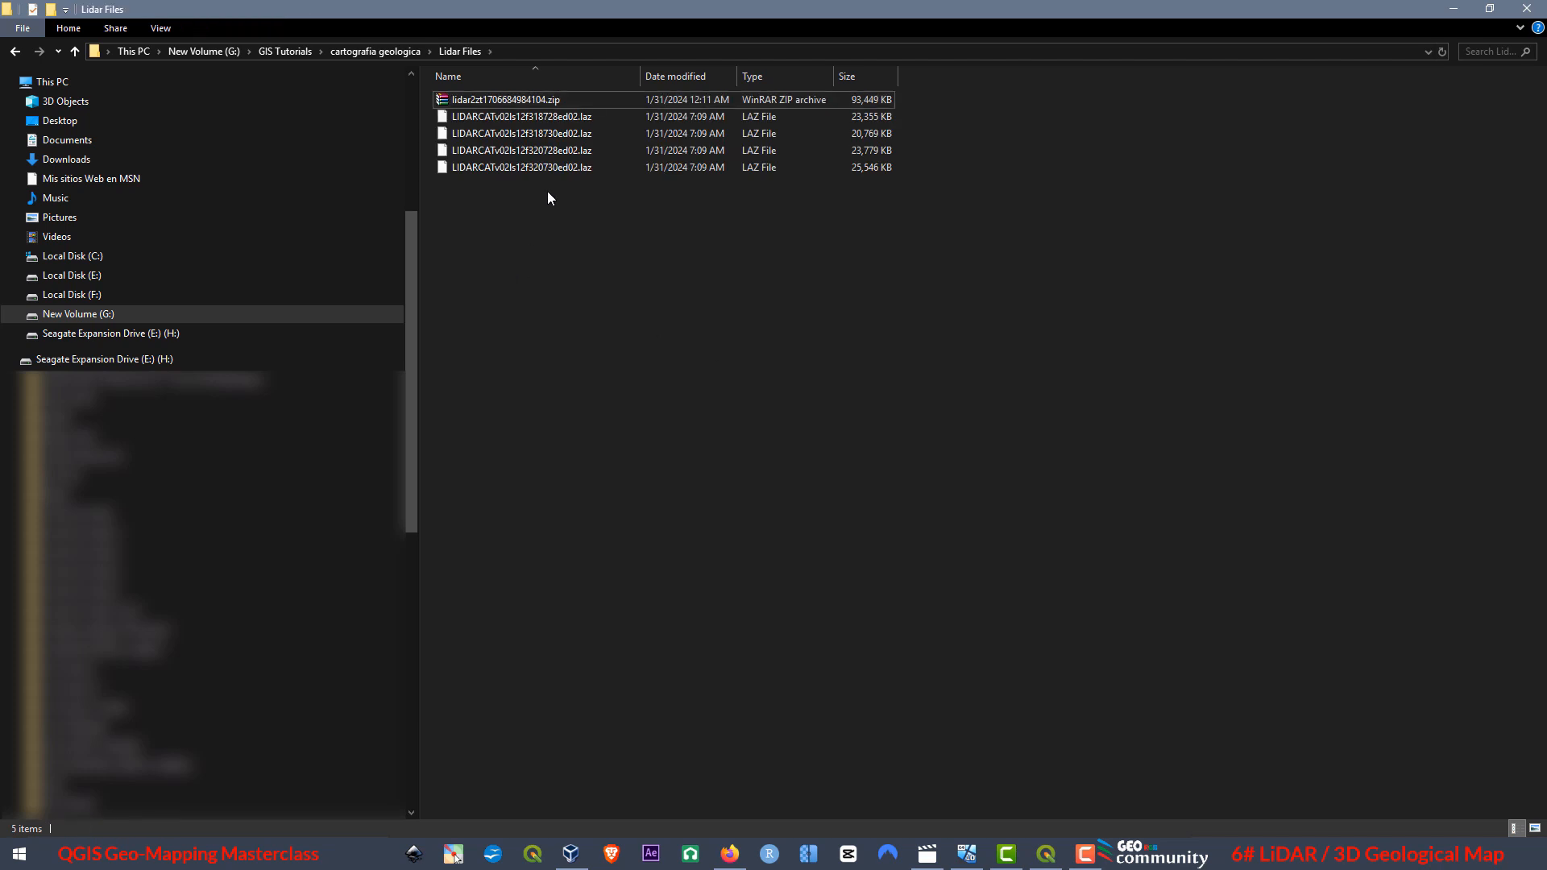
click(534, 134)
click(538, 150)
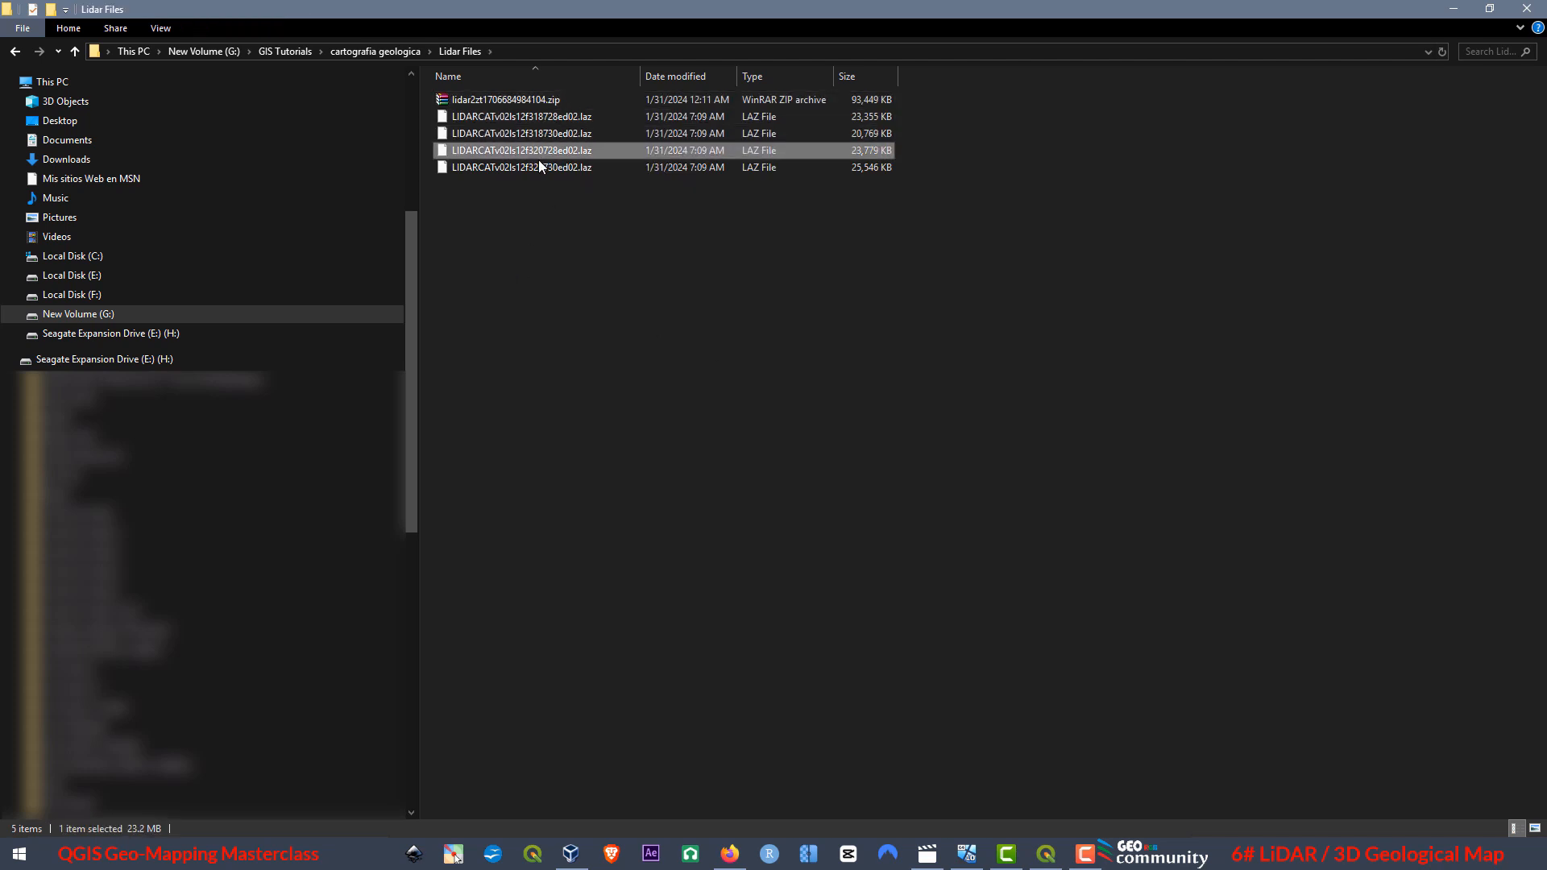
click(540, 166)
click(576, 500)
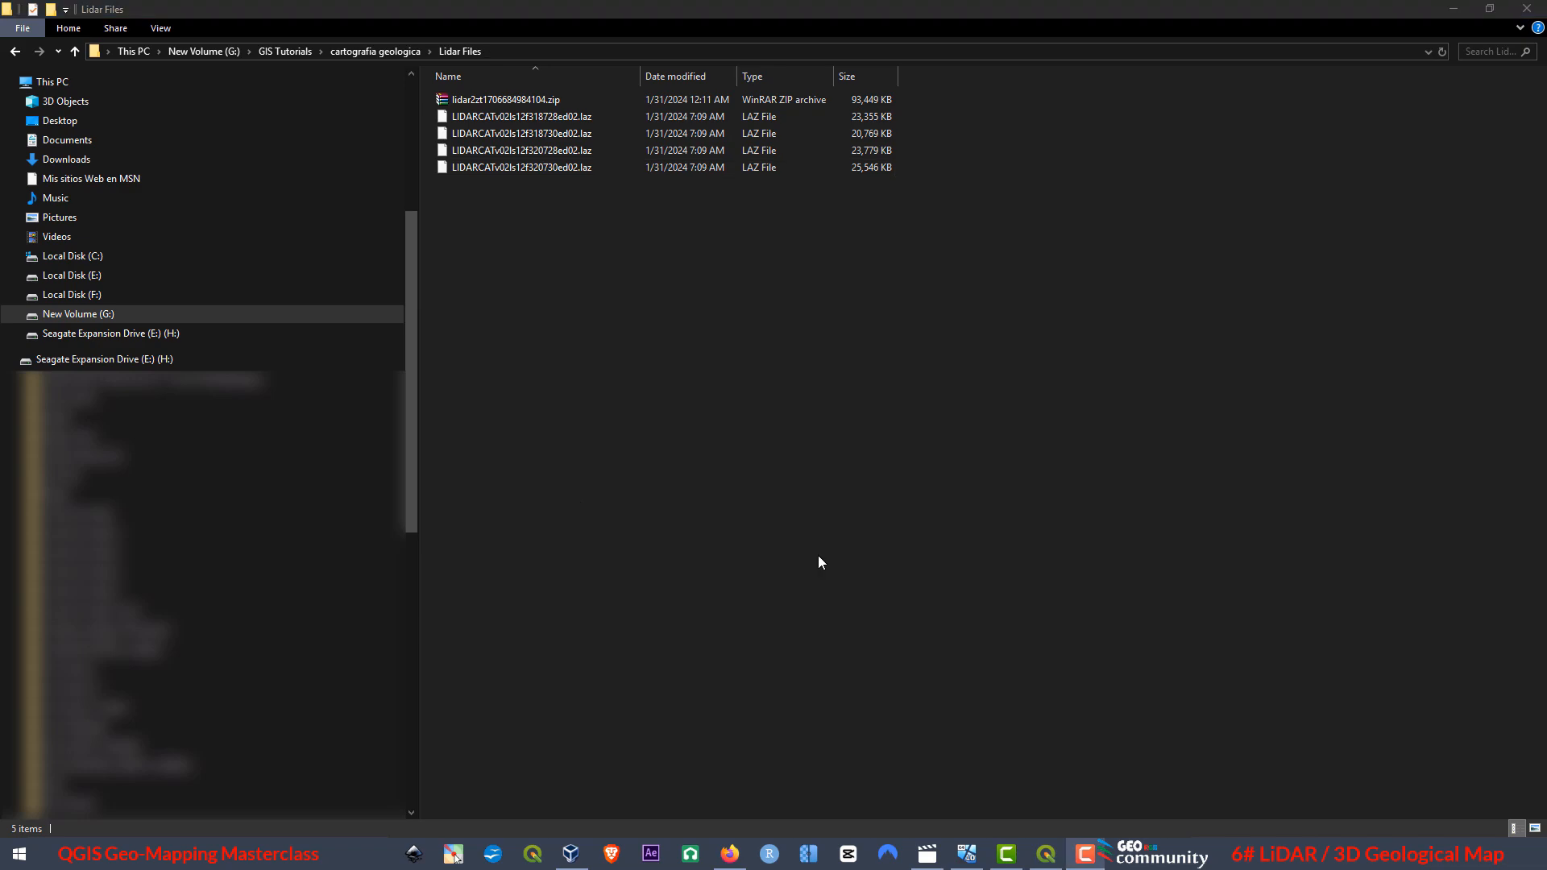
Shrink the Lidar Files window over the QGIS map and add LIDARCATv02ls12f318728ed02.laz to the project from it.
click(1489, 18)
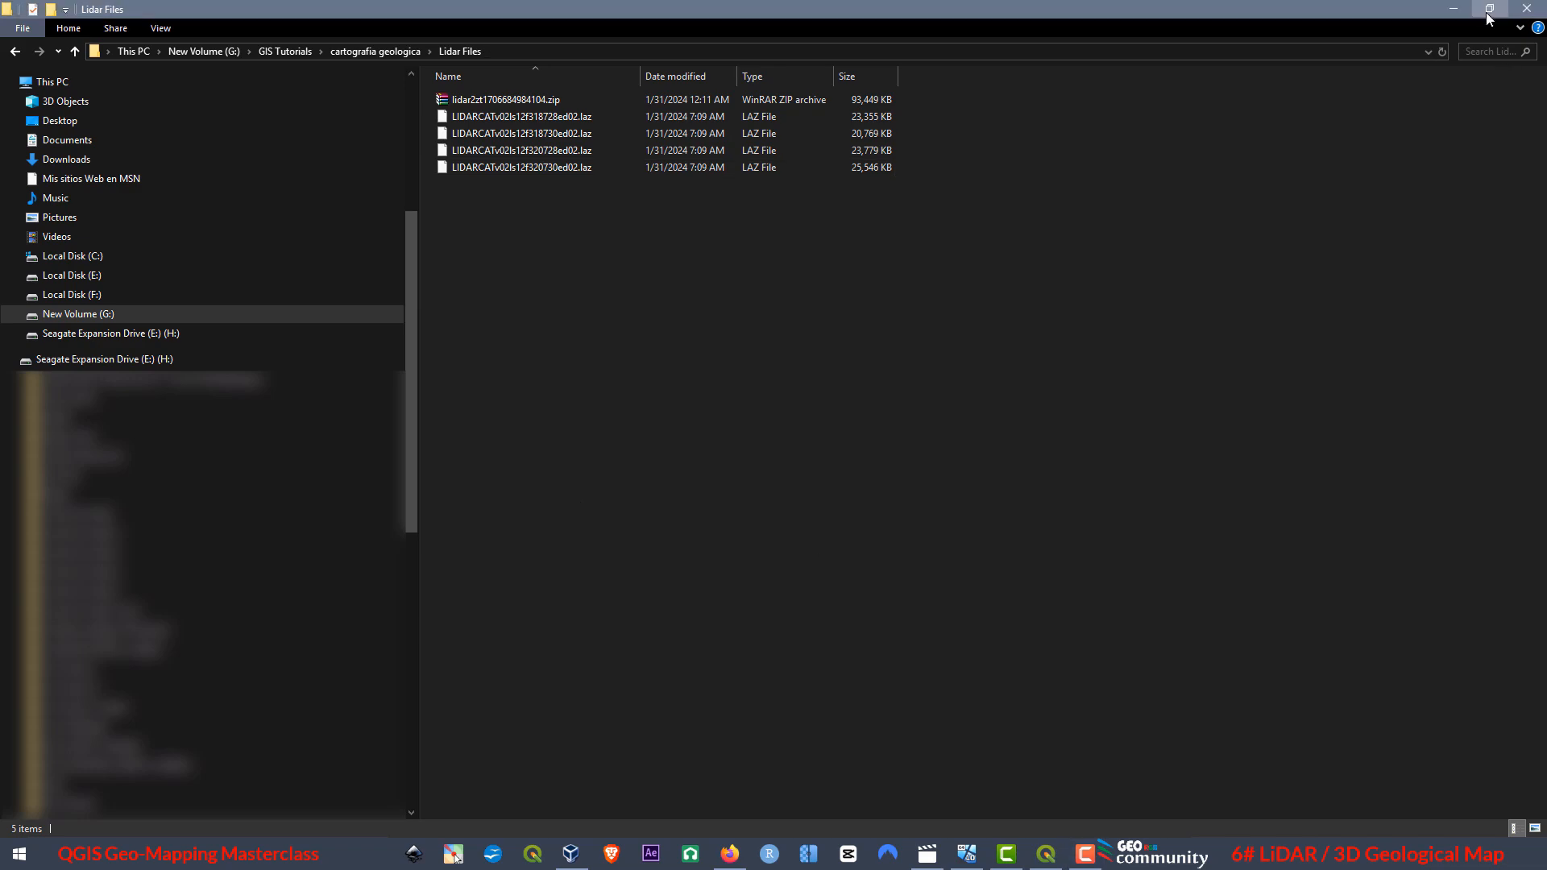
click(1489, 18)
drag(763, 187, 1102, 130)
click(1204, 229)
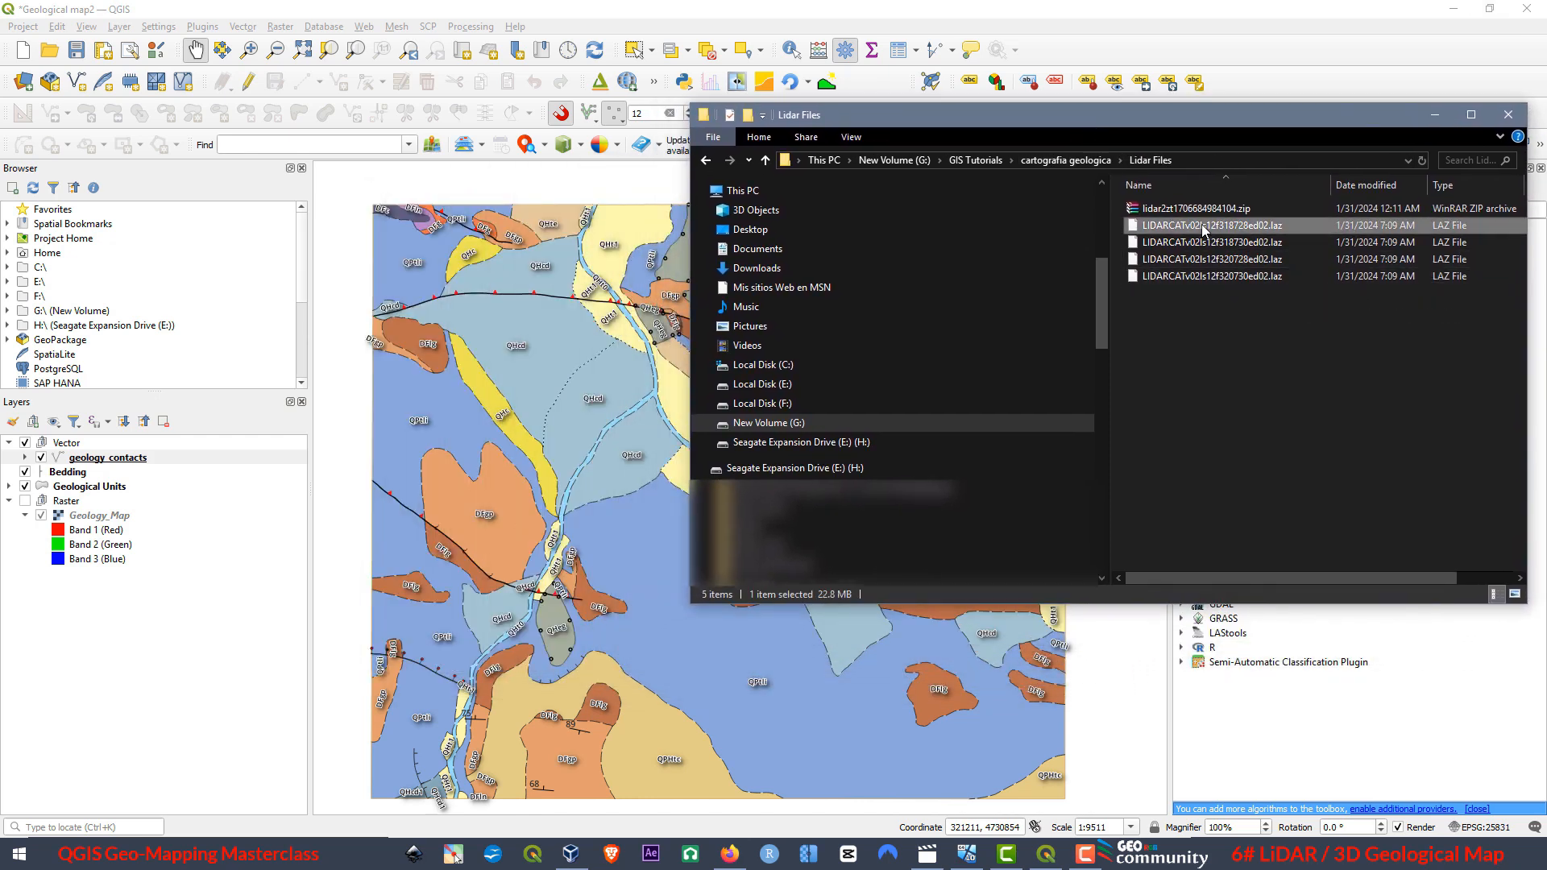
drag(1177, 229, 520, 460)
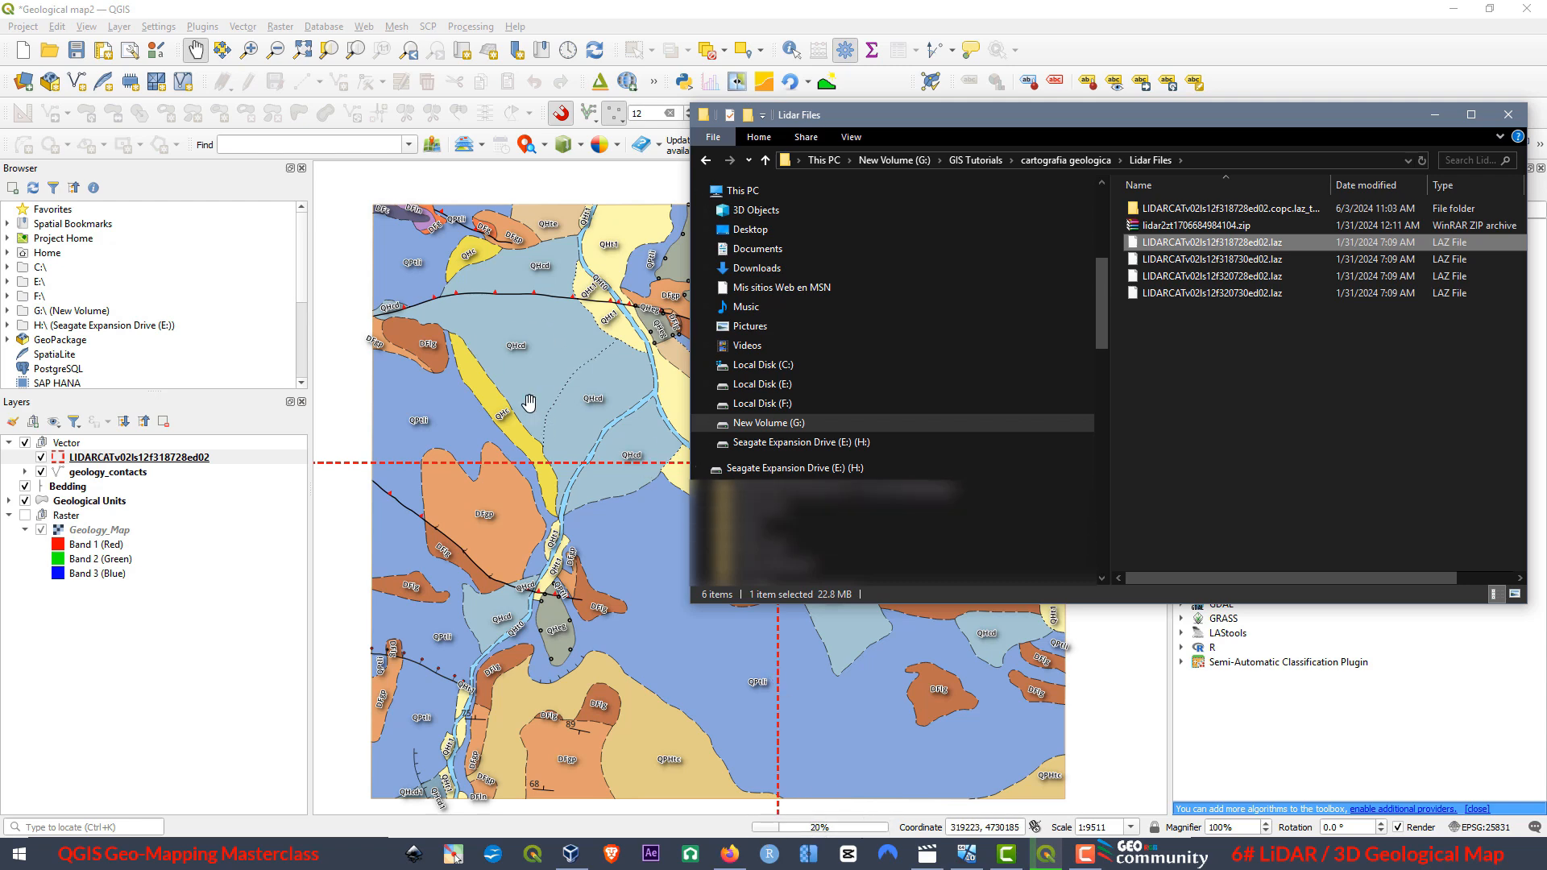
scroll(530, 408, down, 1)
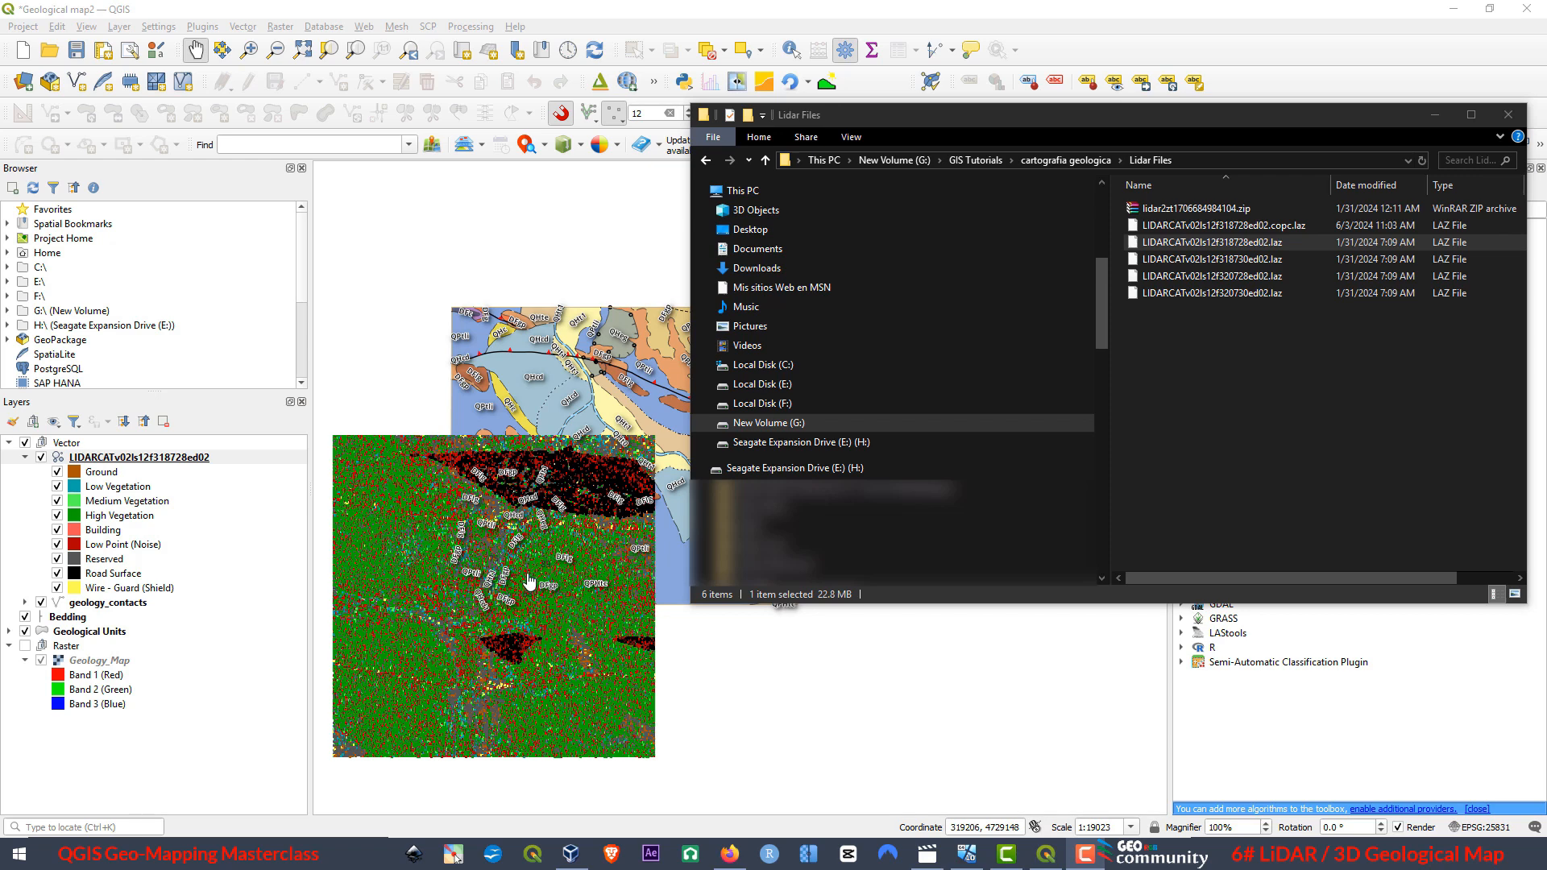
Look at the Data Source Manager's options for adding a point cloud dataset, and close it without adding anything.
click(25, 84)
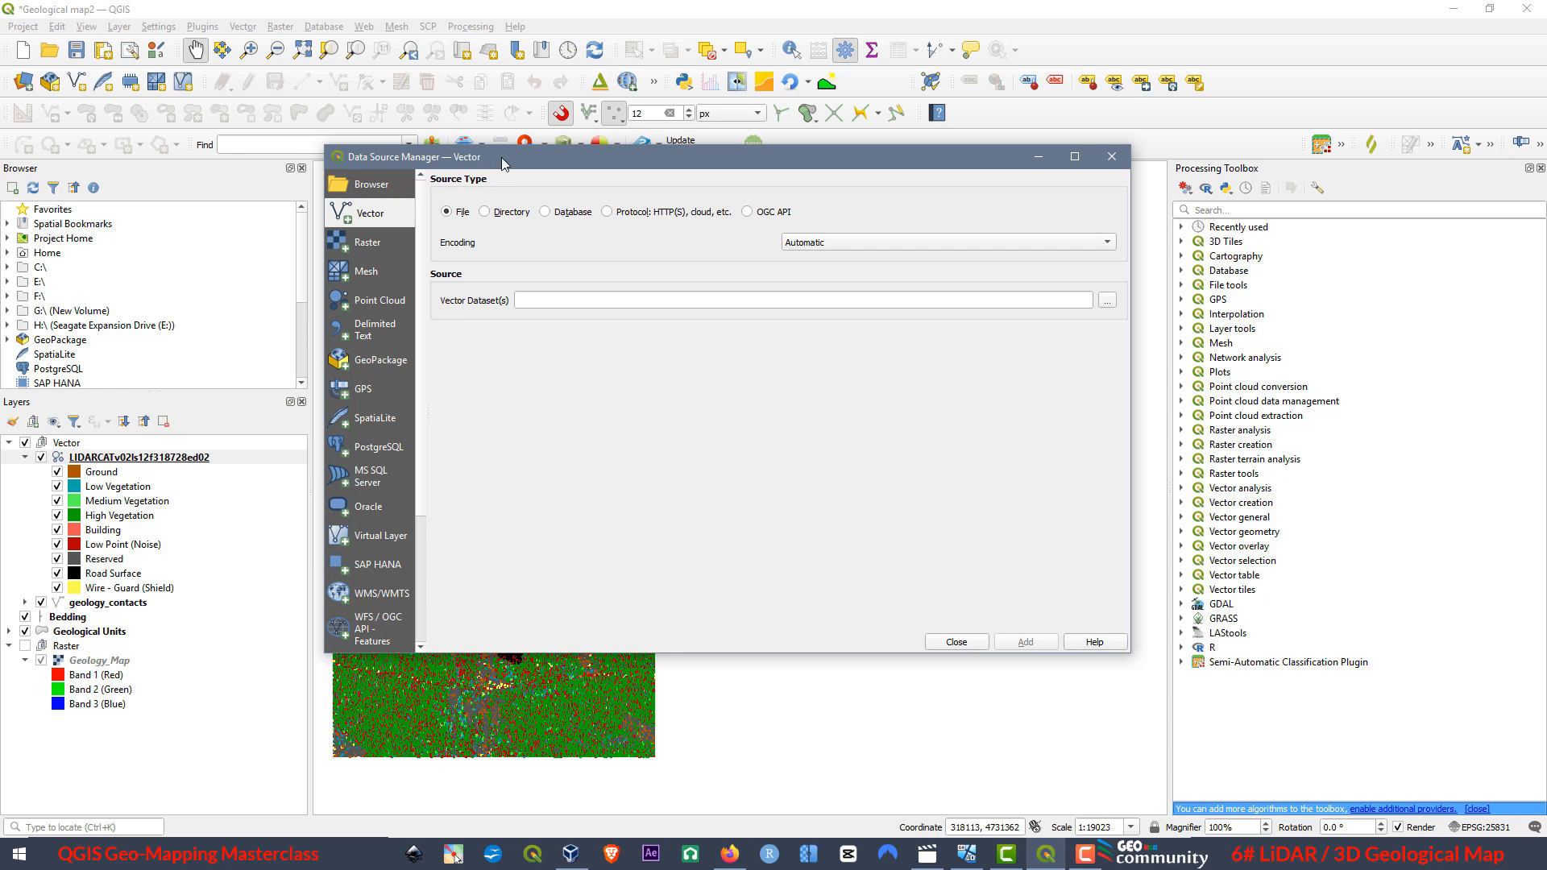
click(377, 303)
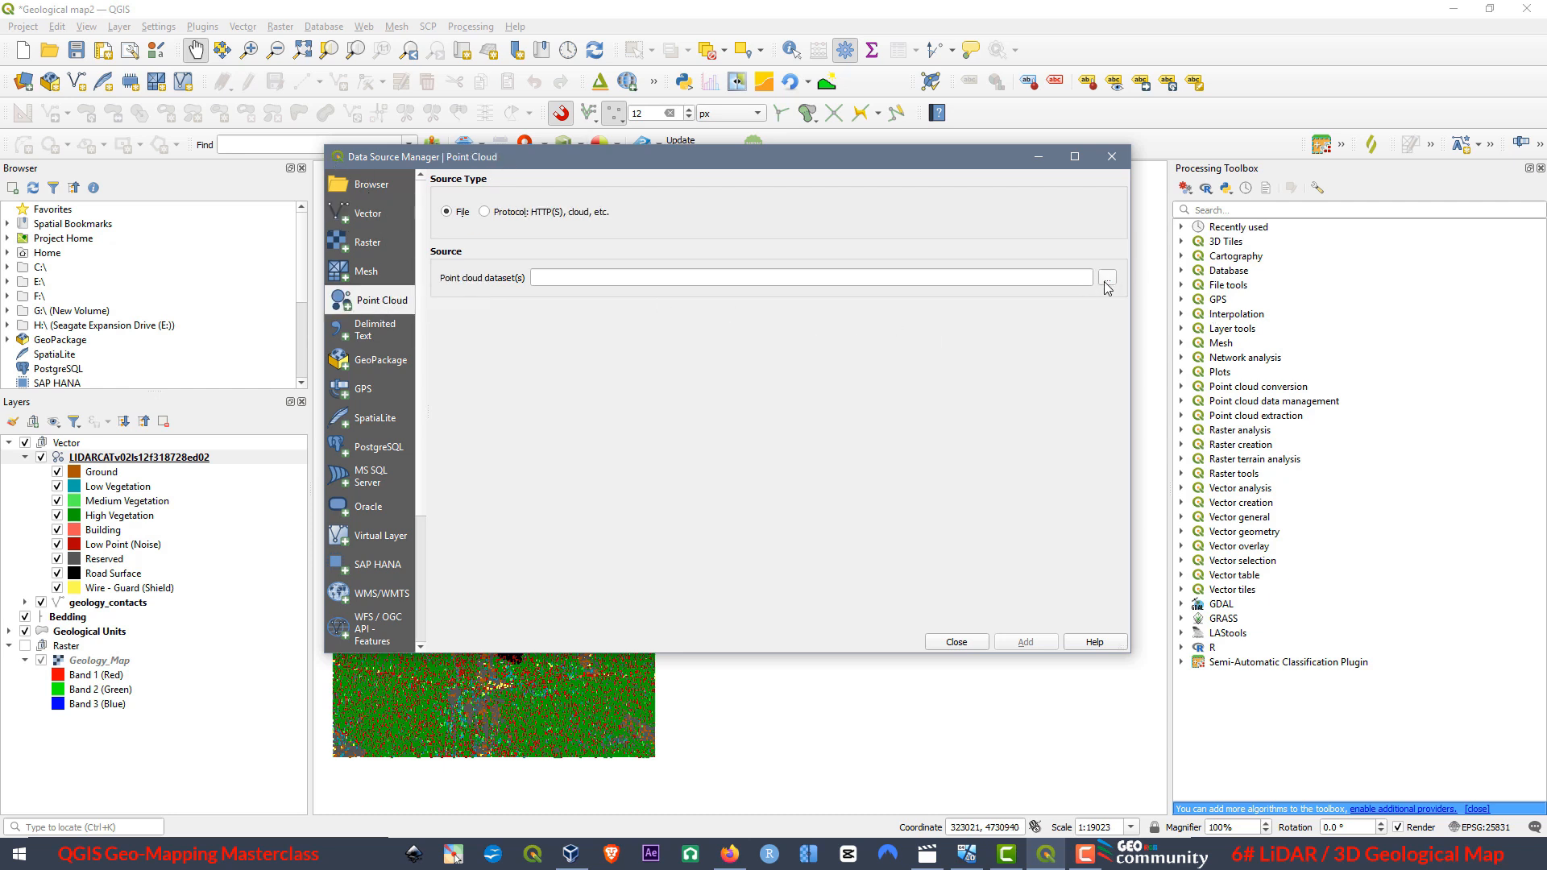
click(1112, 156)
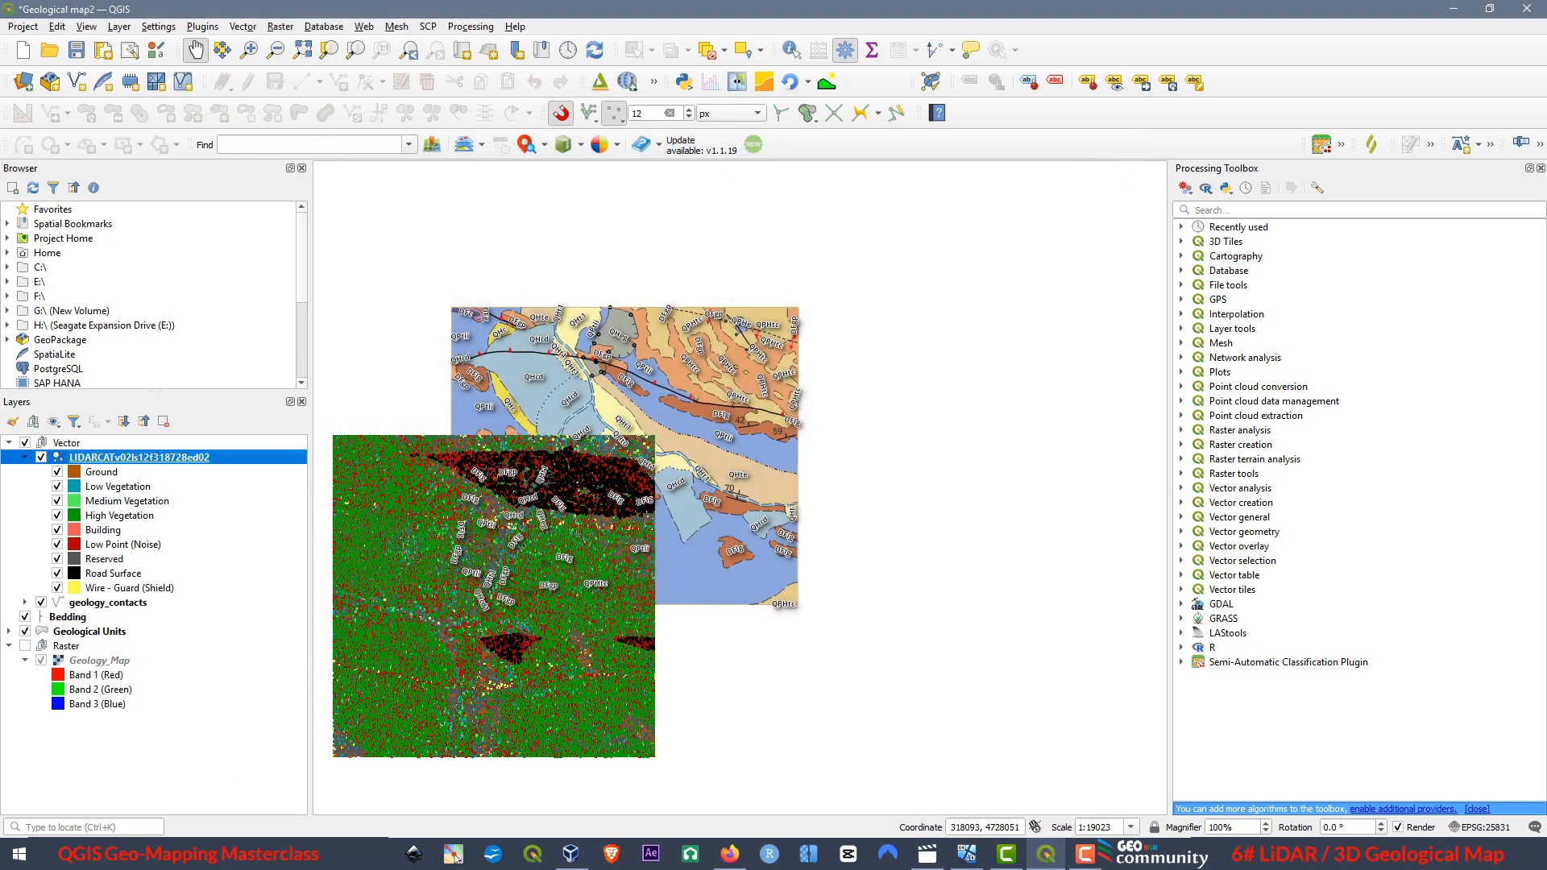
Add the remaining LAZ tiles 318730, 320728 and 320730 from the Lidar Files folder to the project, and close the folder window.
click(139, 854)
click(104, 737)
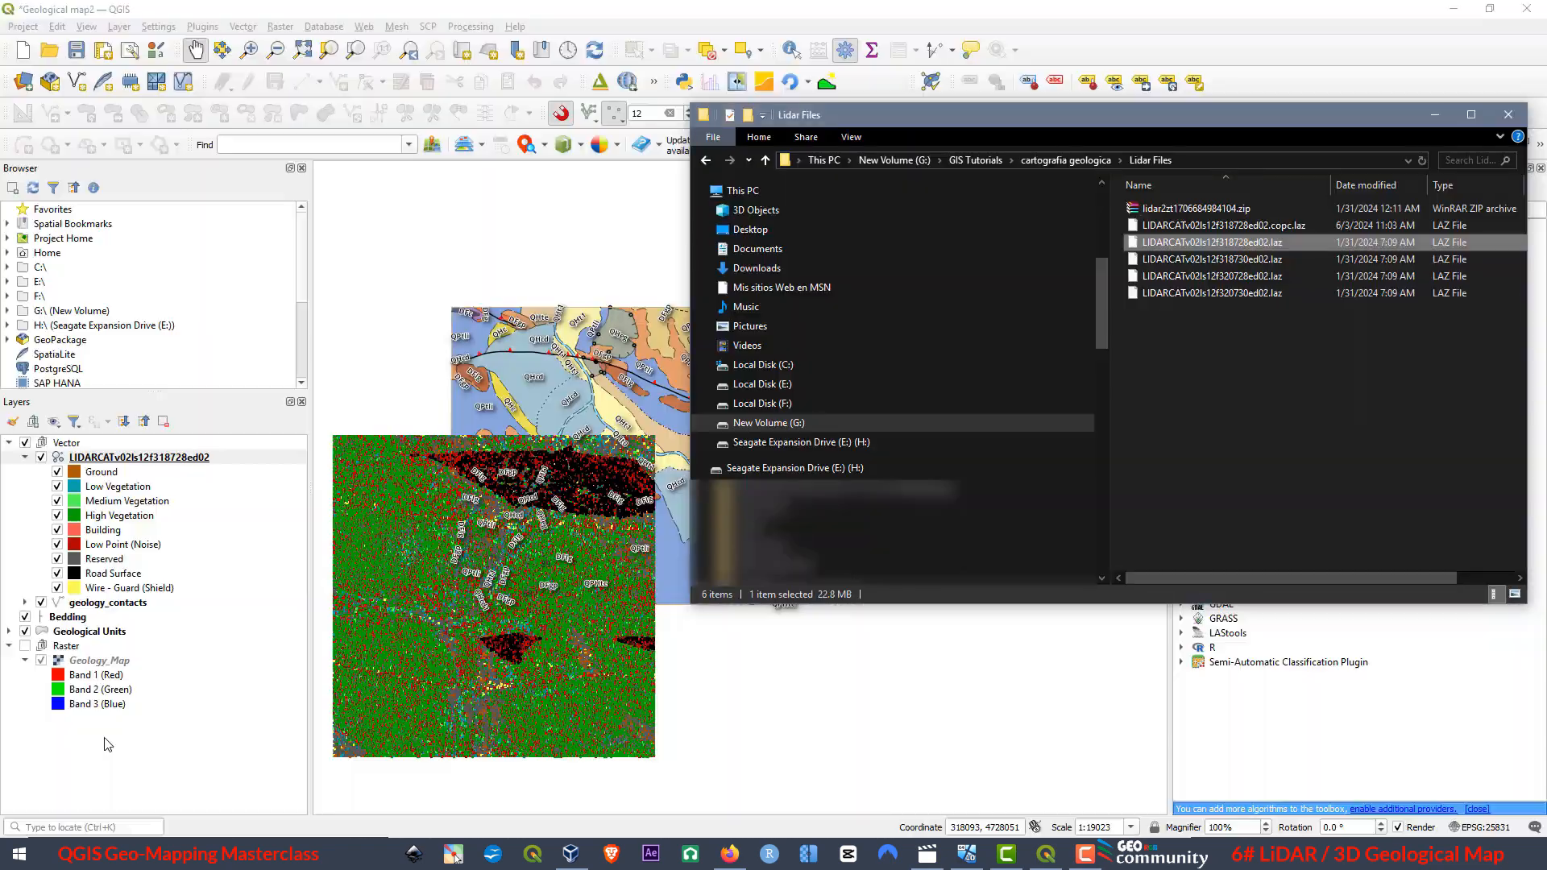
drag(1162, 327, 465, 263)
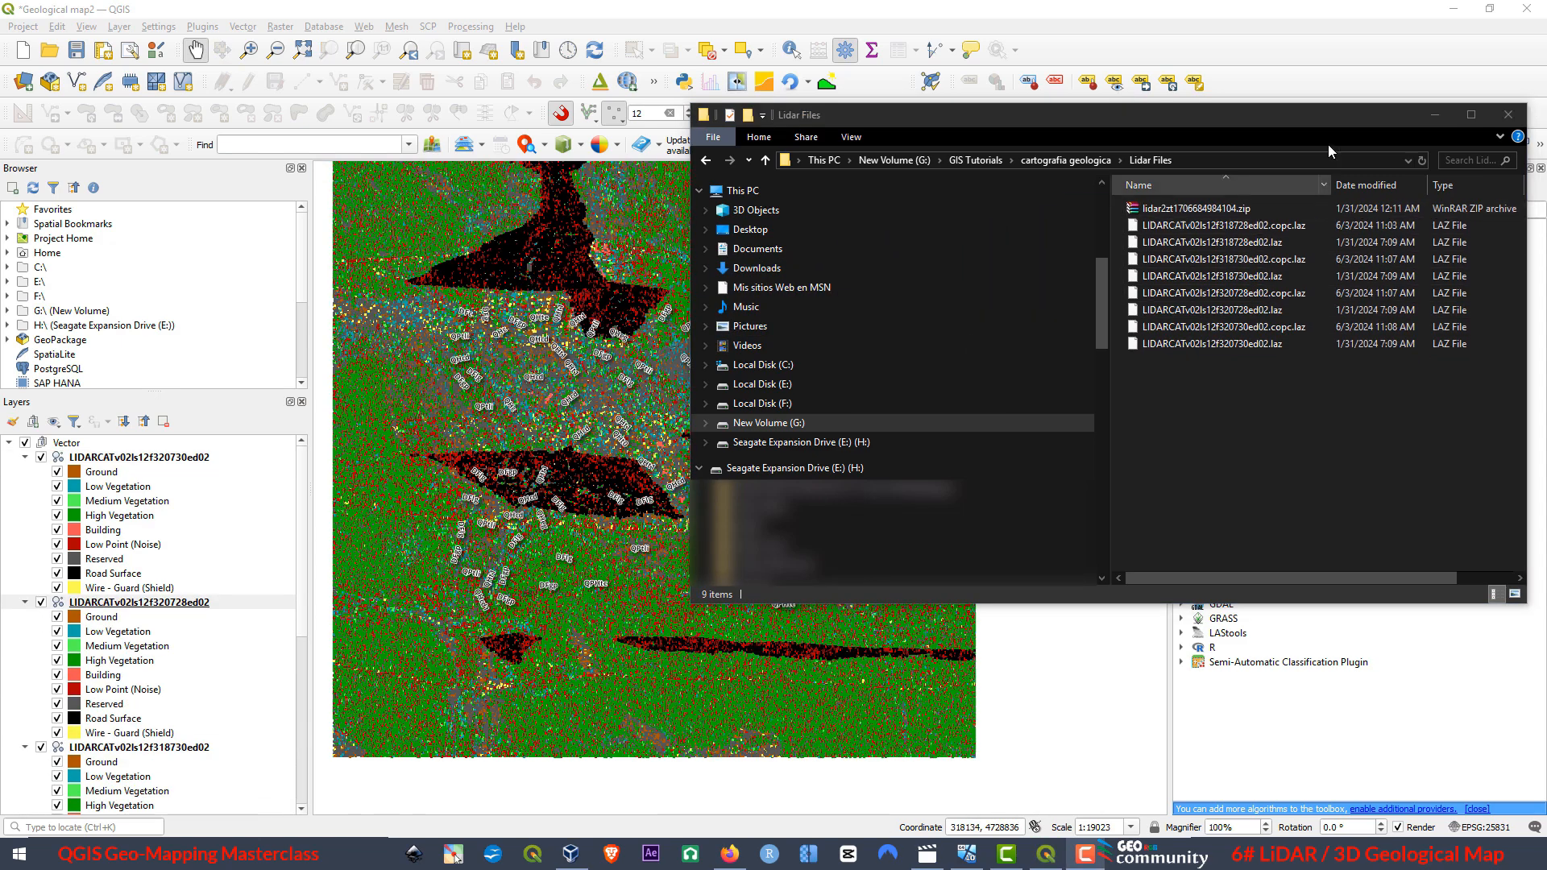
click(1508, 115)
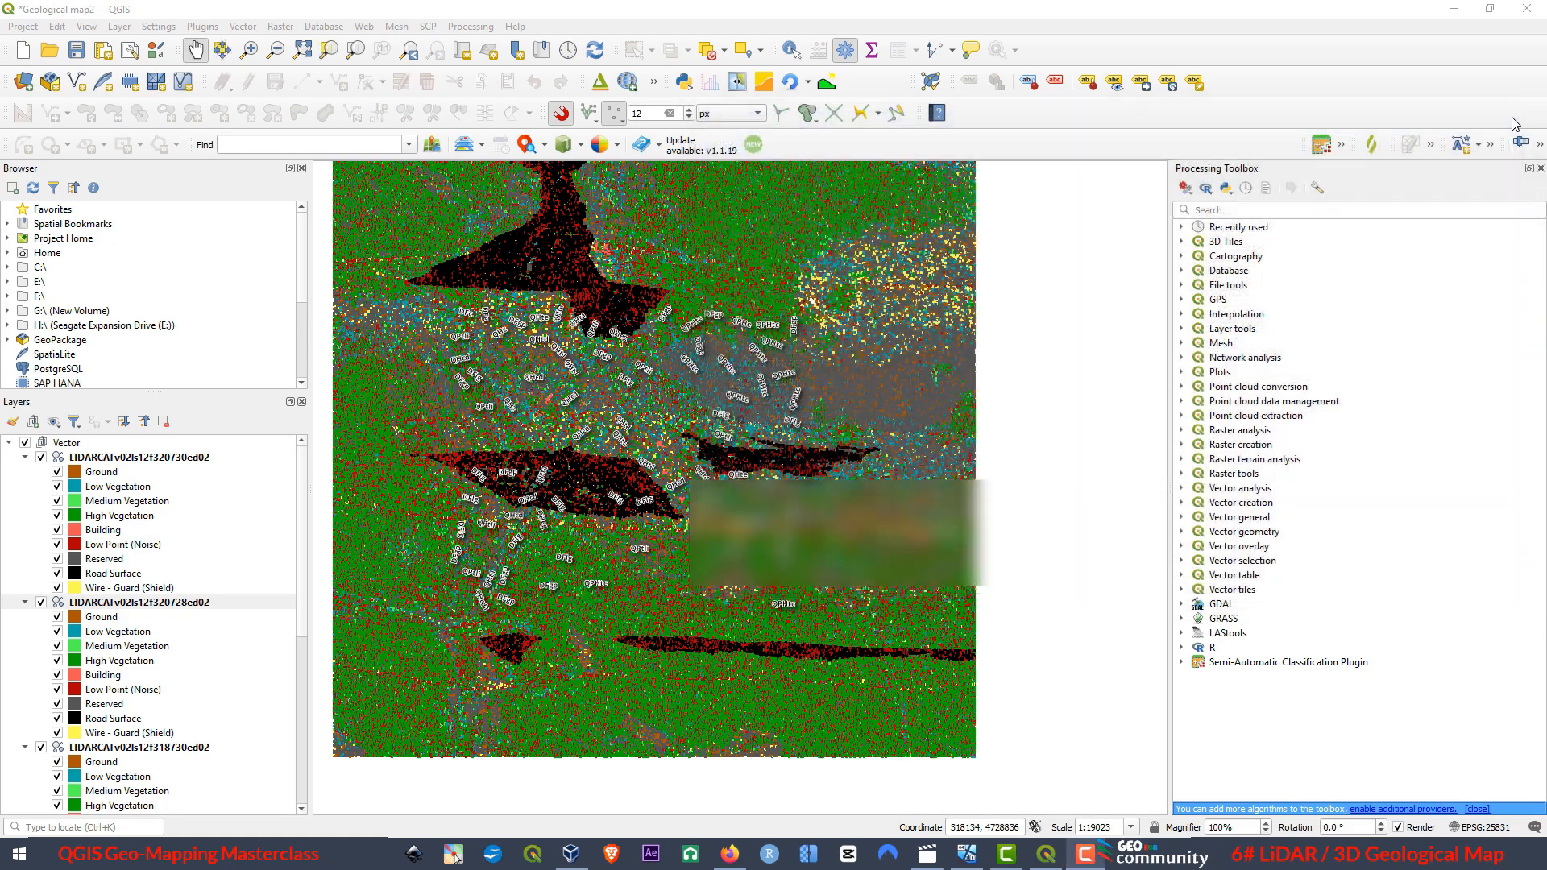
Hide the LiDAR layers for tiles 320730, 320728 and 318730, and keep only the 318728 tile displayed.
drag(569, 418, 641, 449)
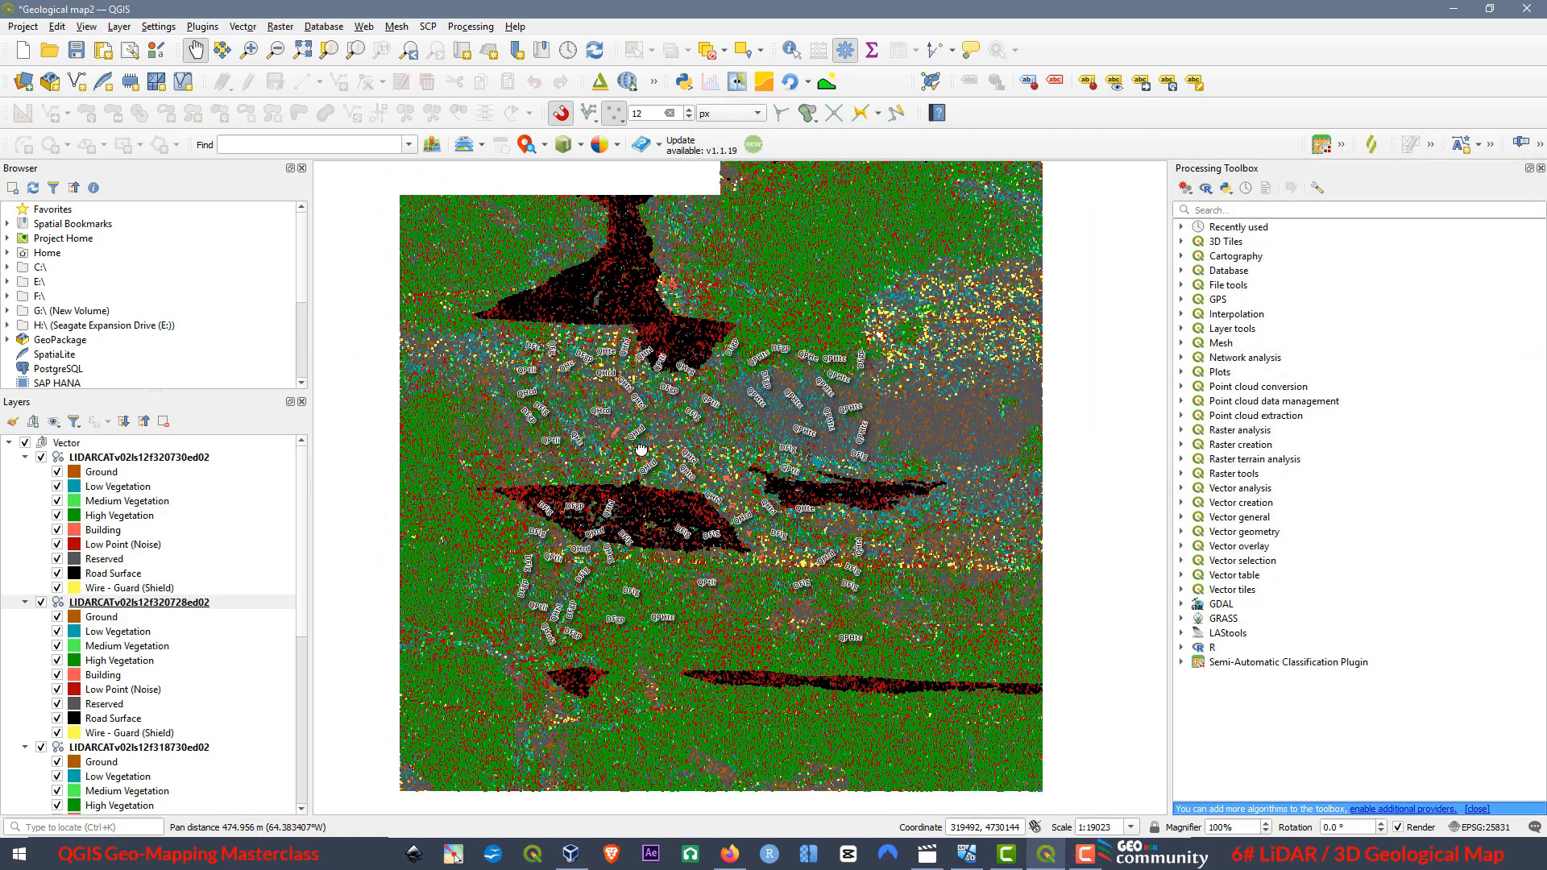
scroll(747, 456, down, 1)
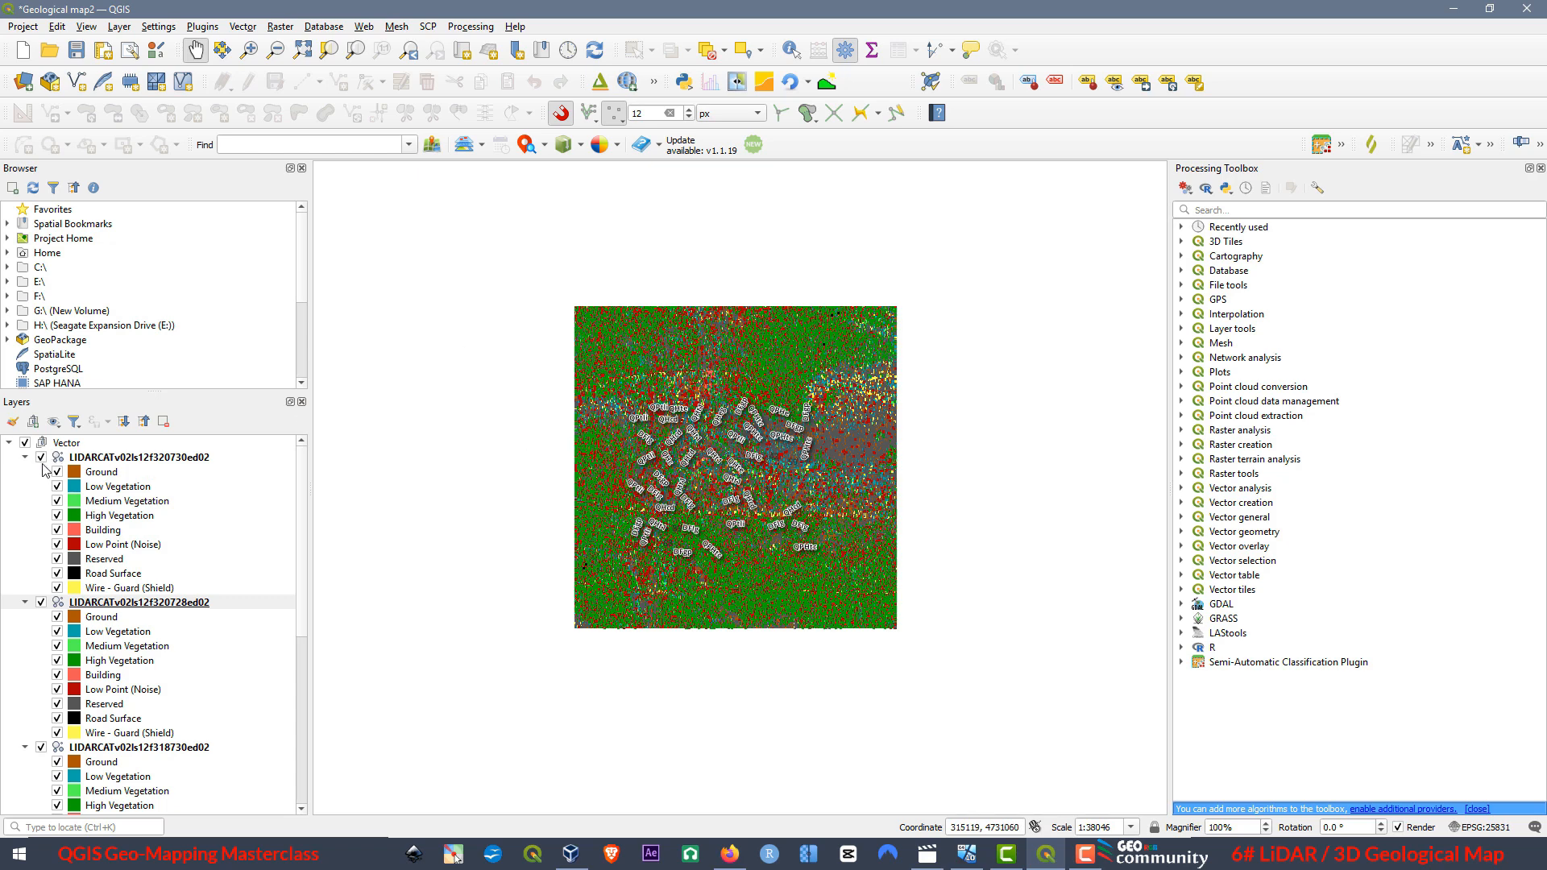
scroll(734, 434, up, 1)
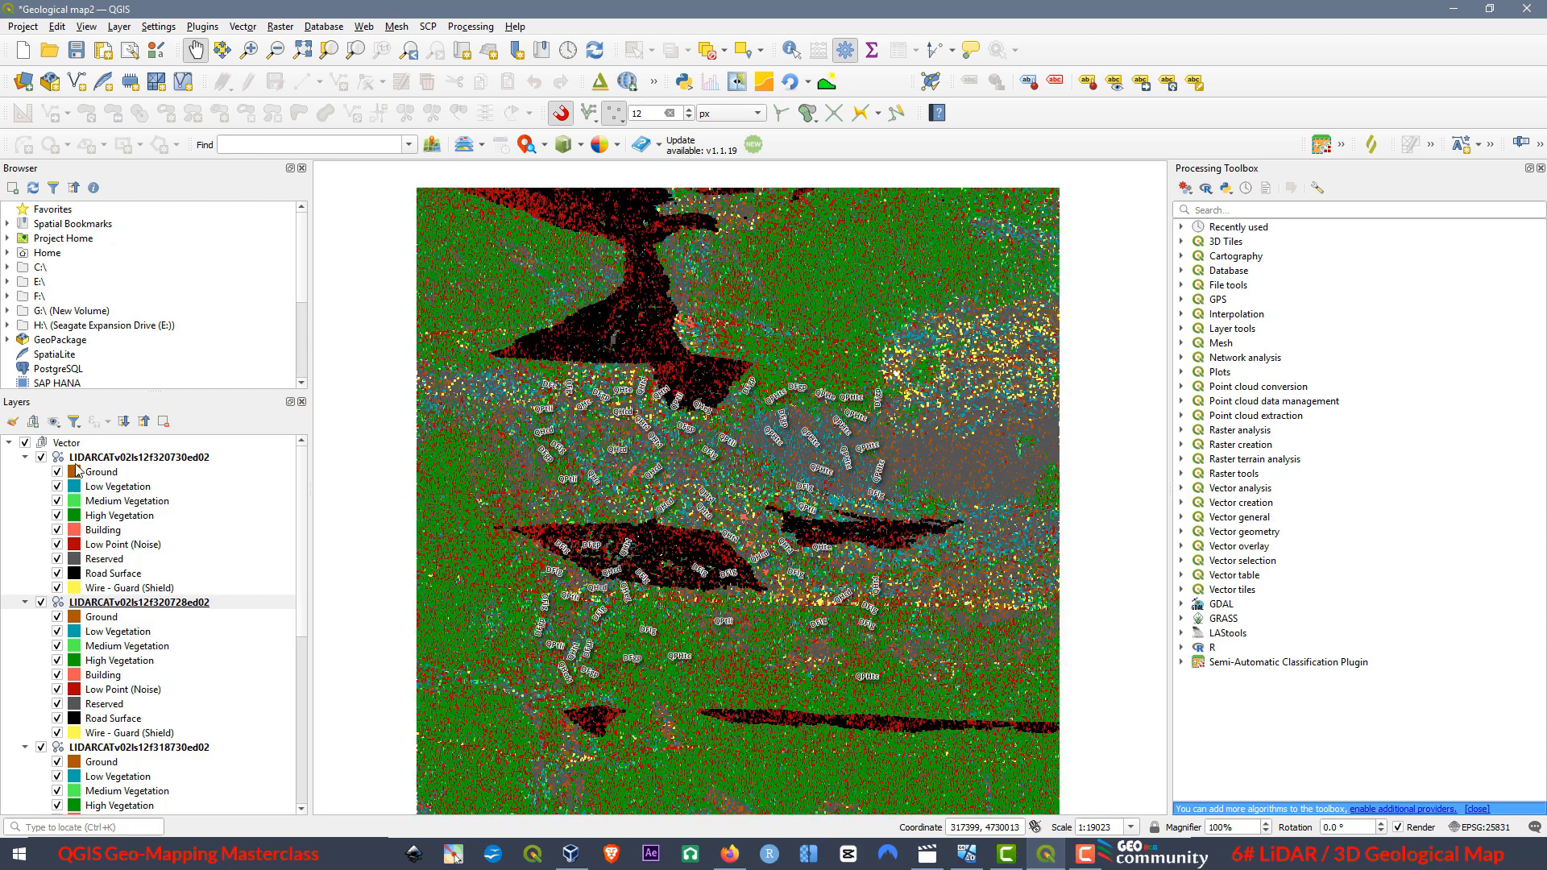
click(40, 457)
click(40, 603)
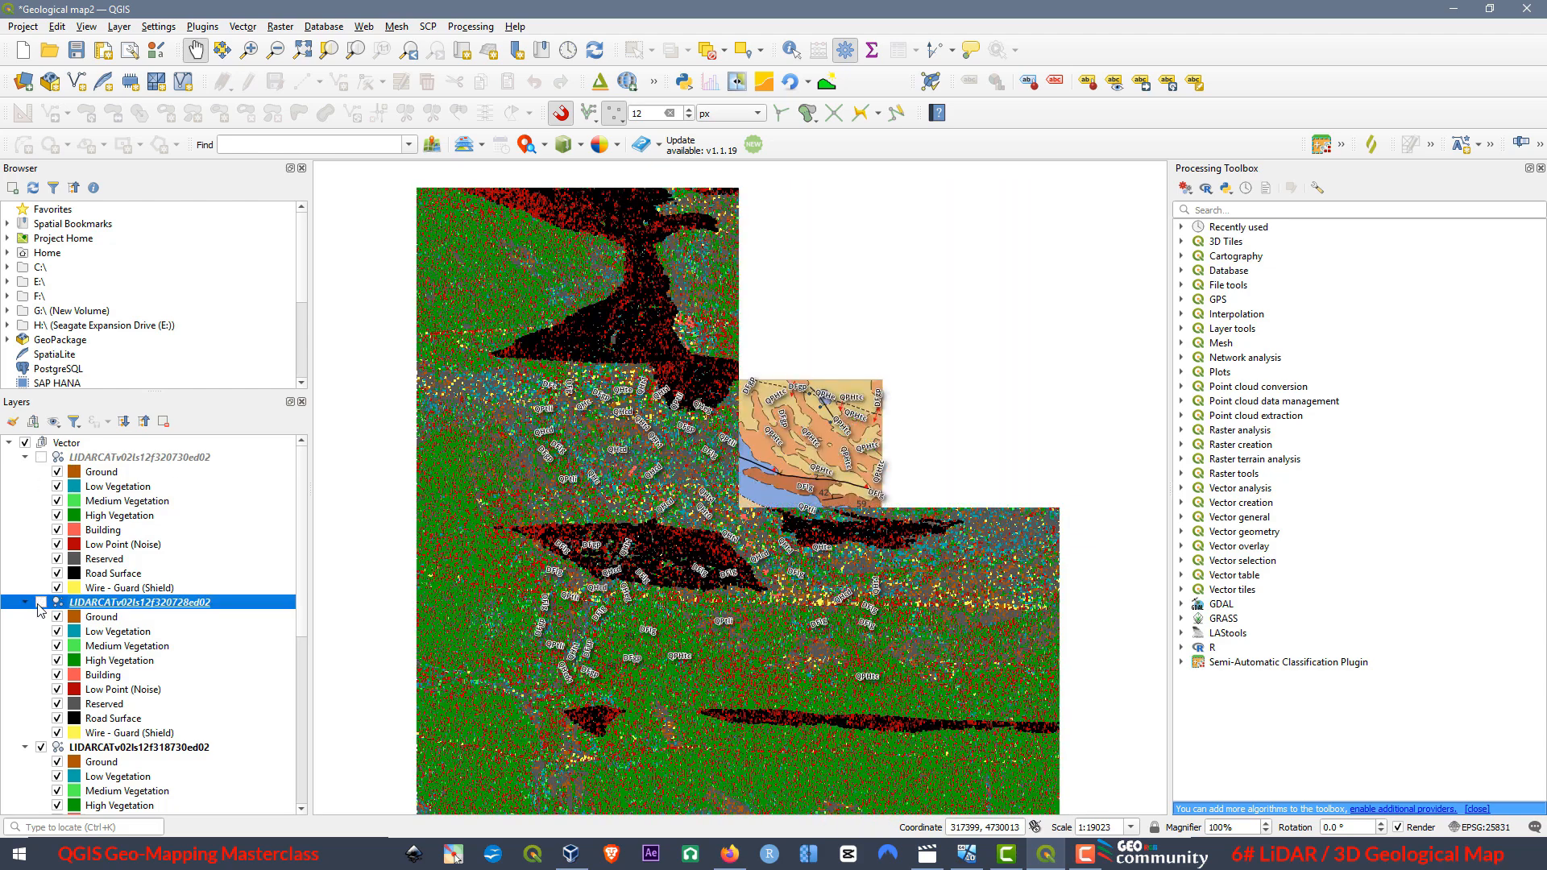
click(40, 747)
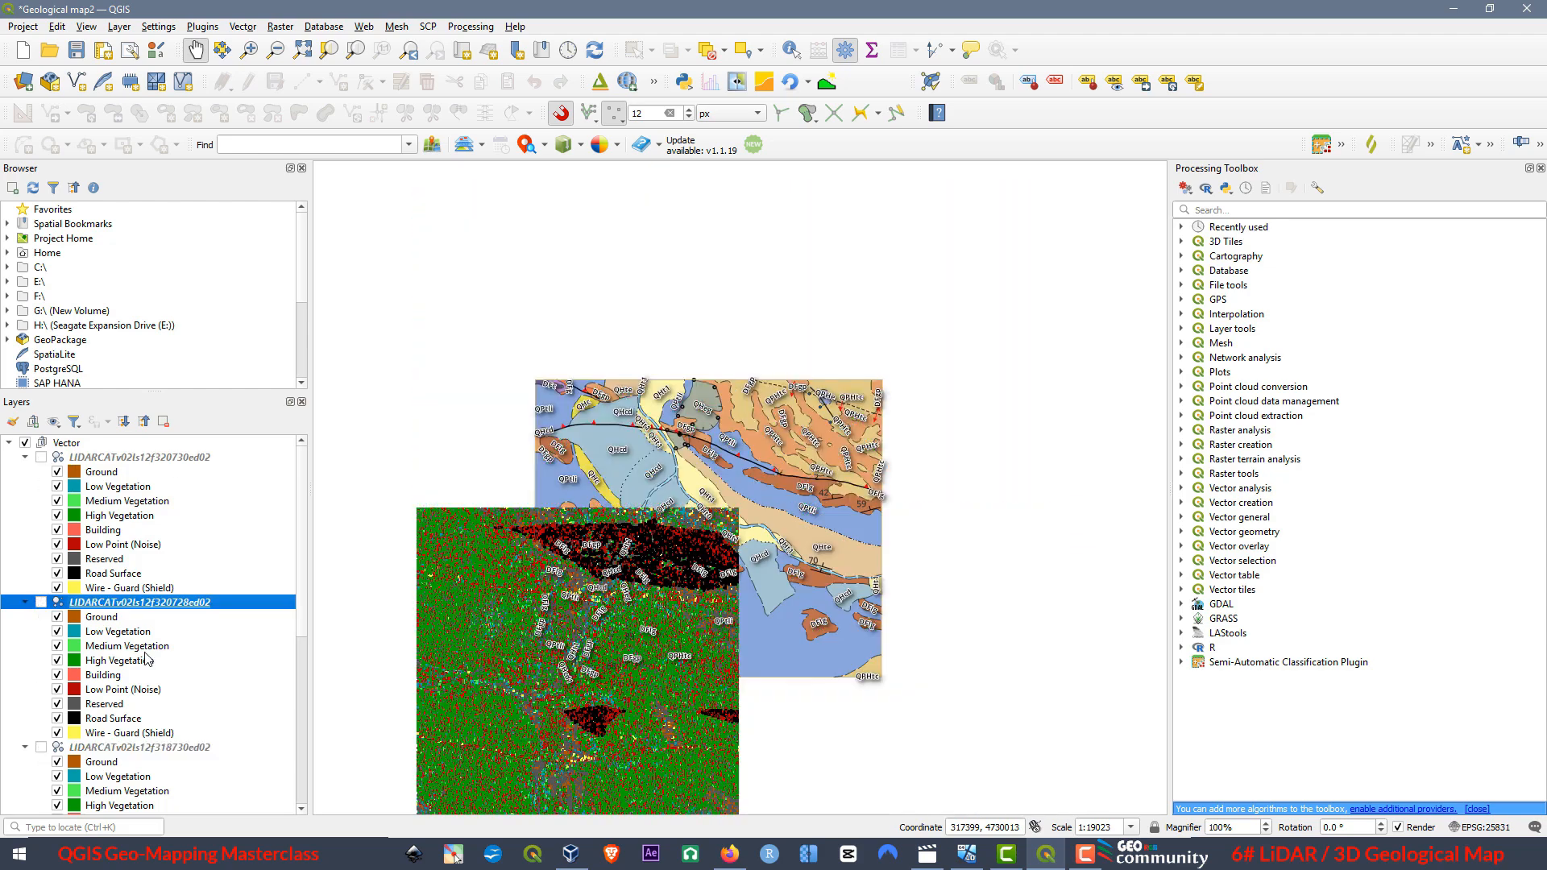
scroll(56, 634, down, 6)
click(41, 606)
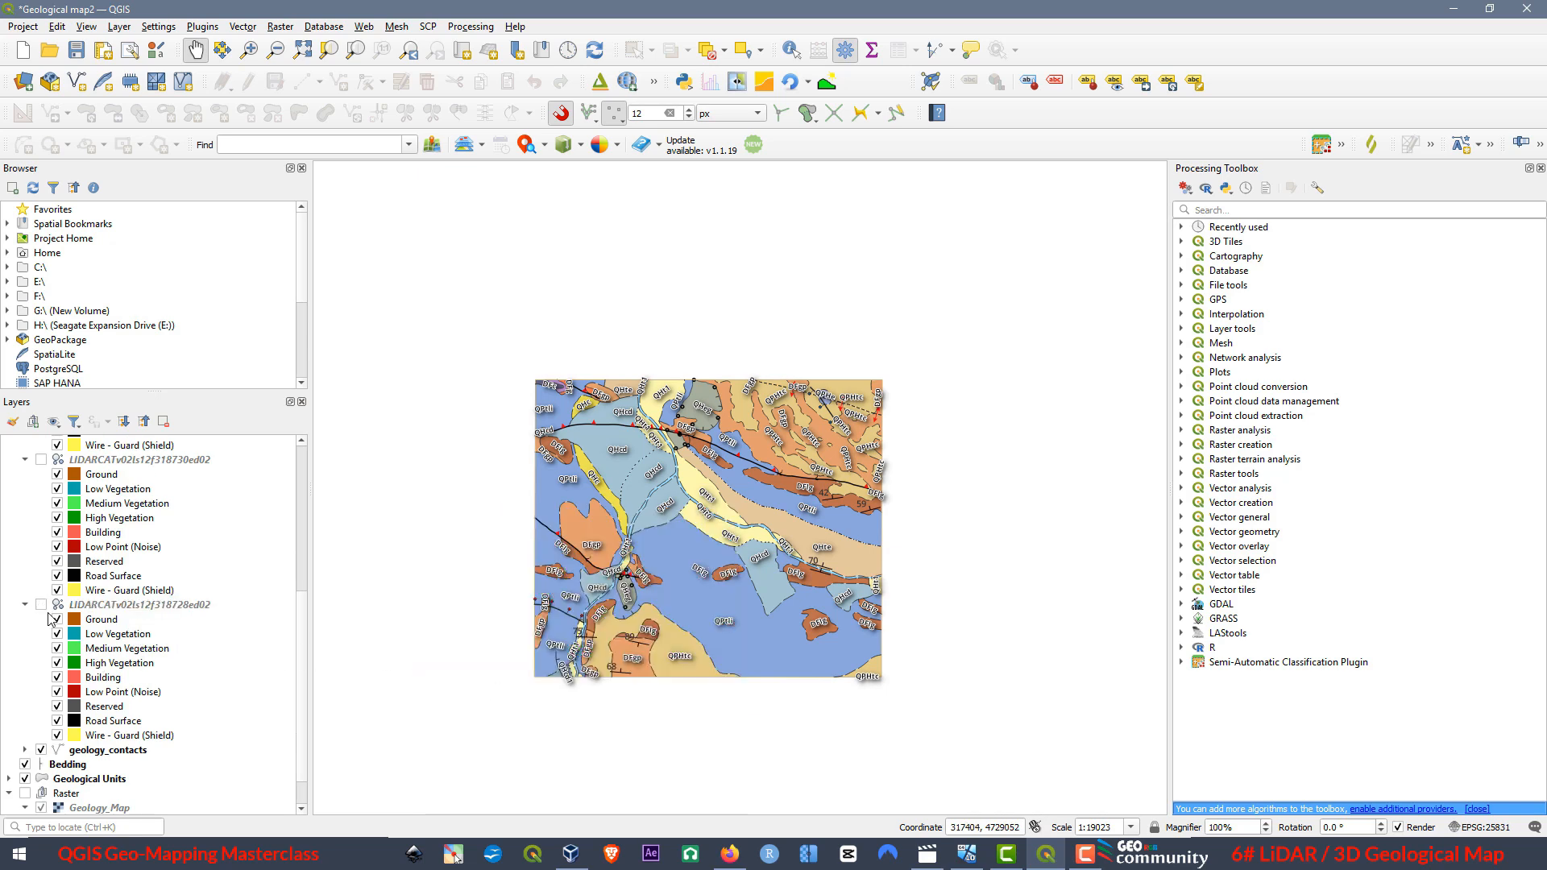
click(41, 606)
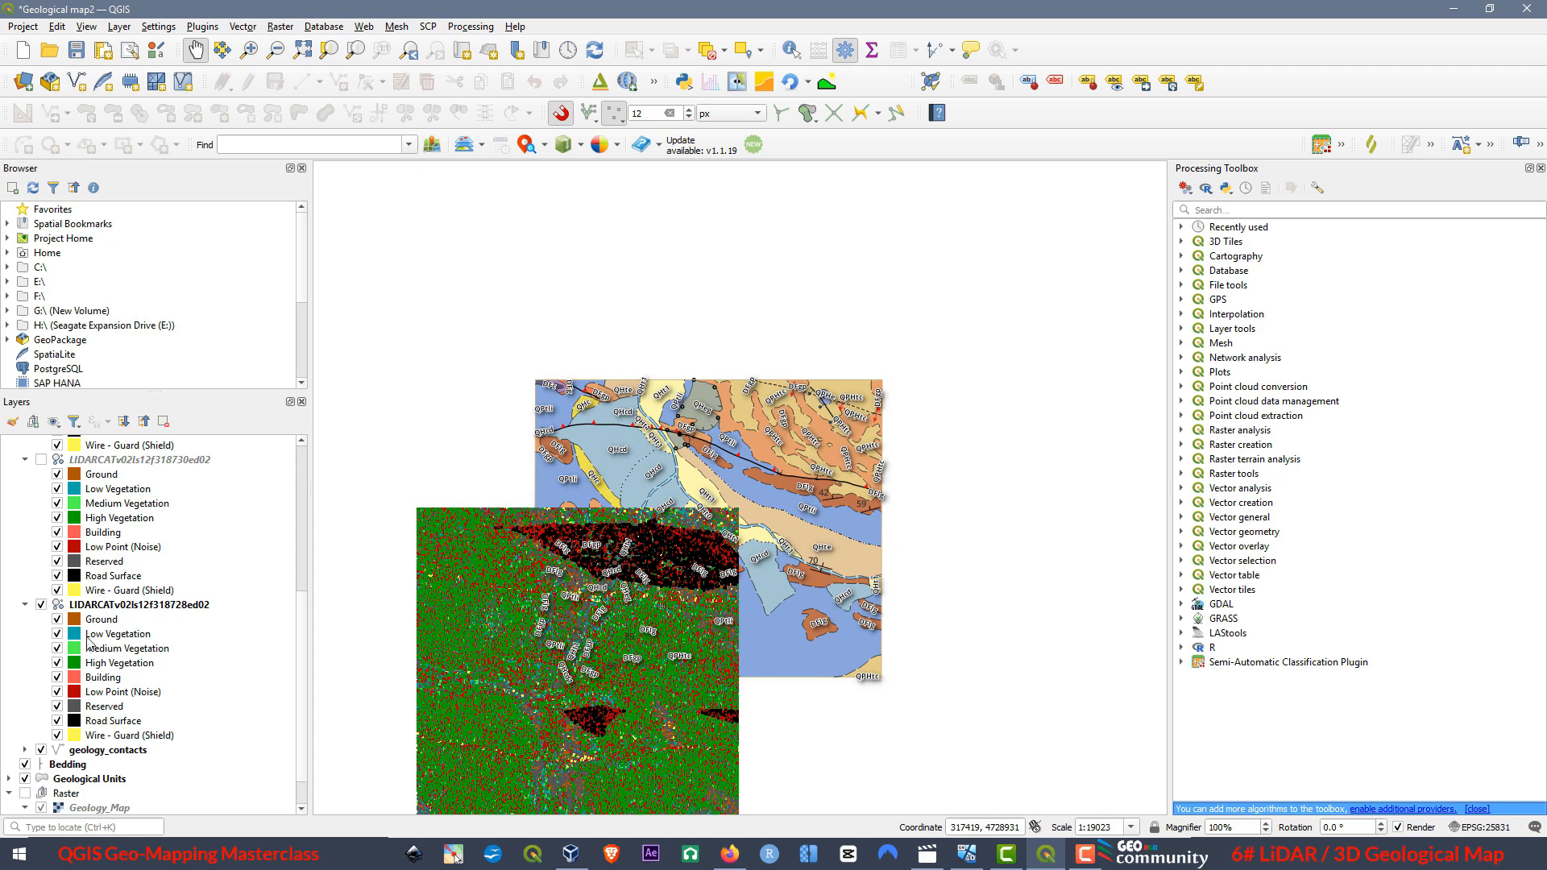
Hide all point classes of the LIDARCATv02ls12f318728ed02 layer one by one, from Wire - Guard (Shield) up to Ground.
click(58, 735)
click(57, 721)
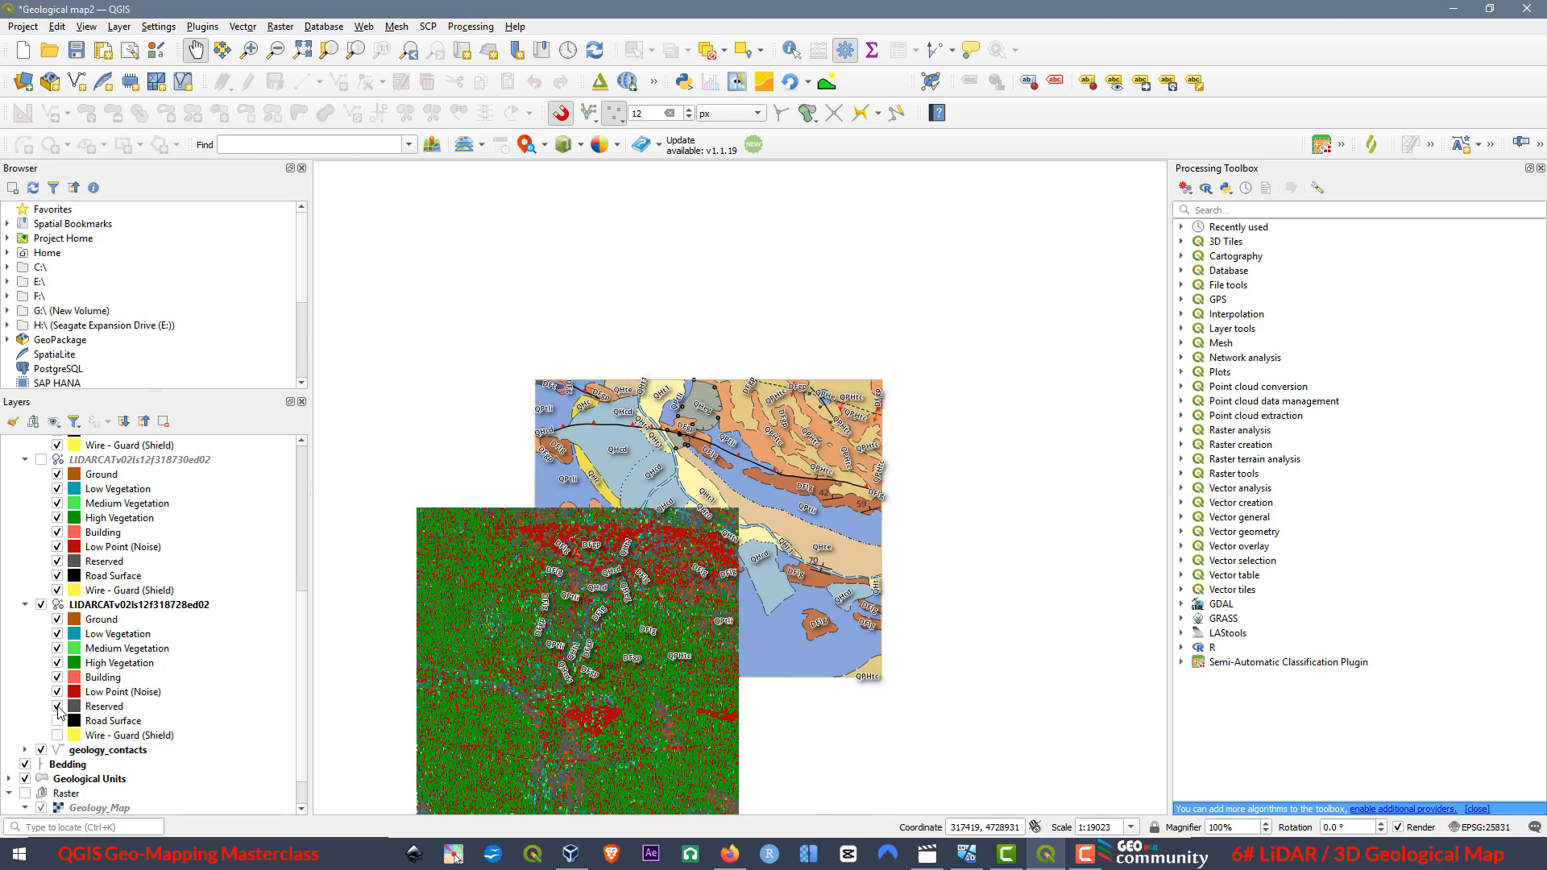
click(58, 706)
click(57, 677)
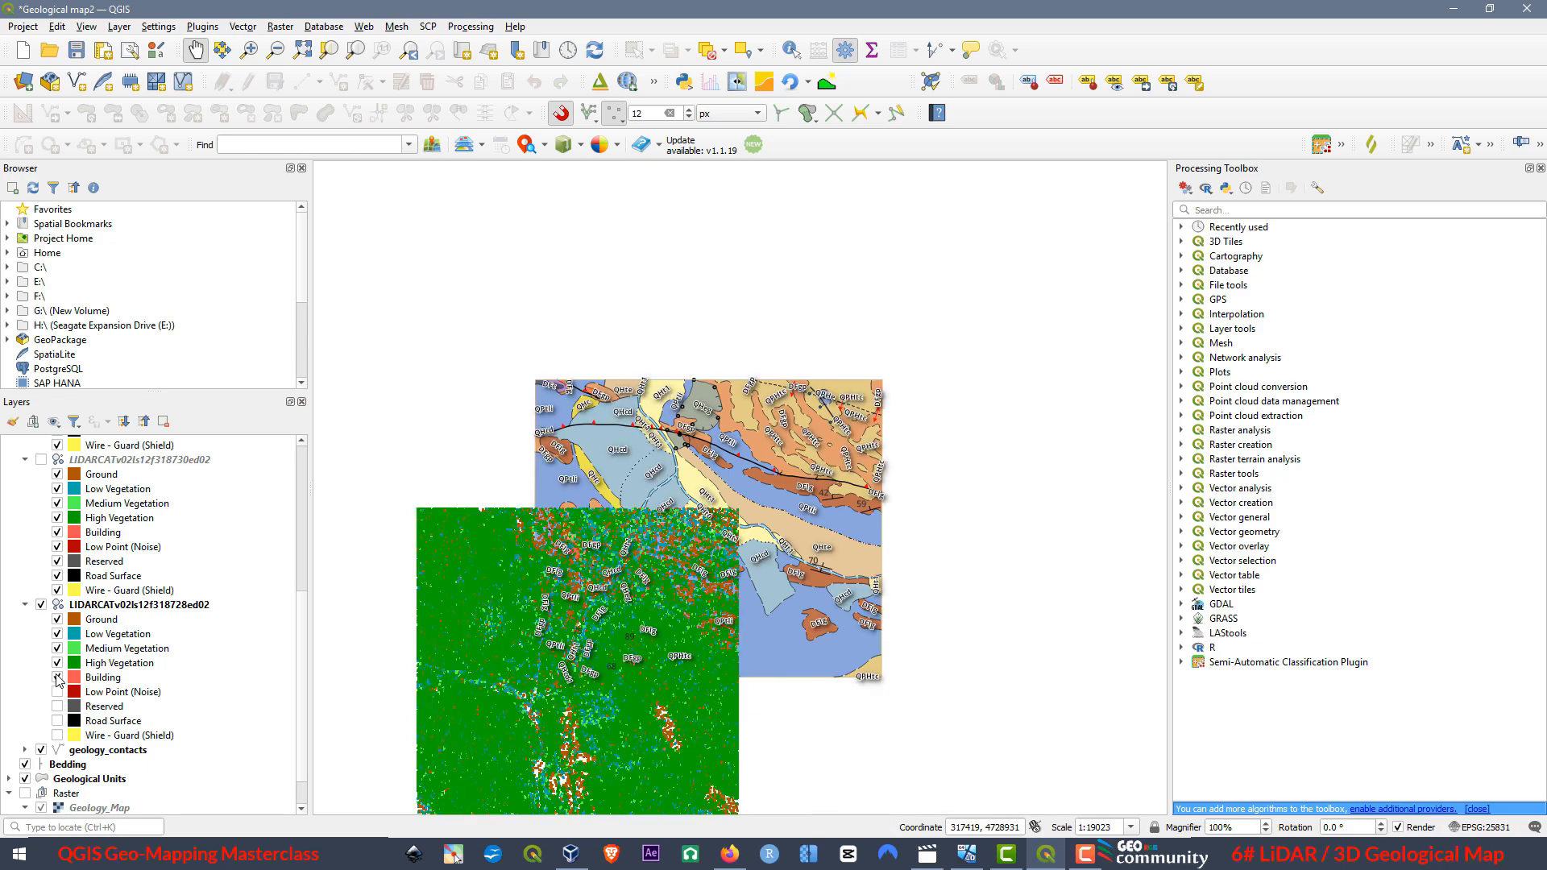
click(58, 662)
click(57, 648)
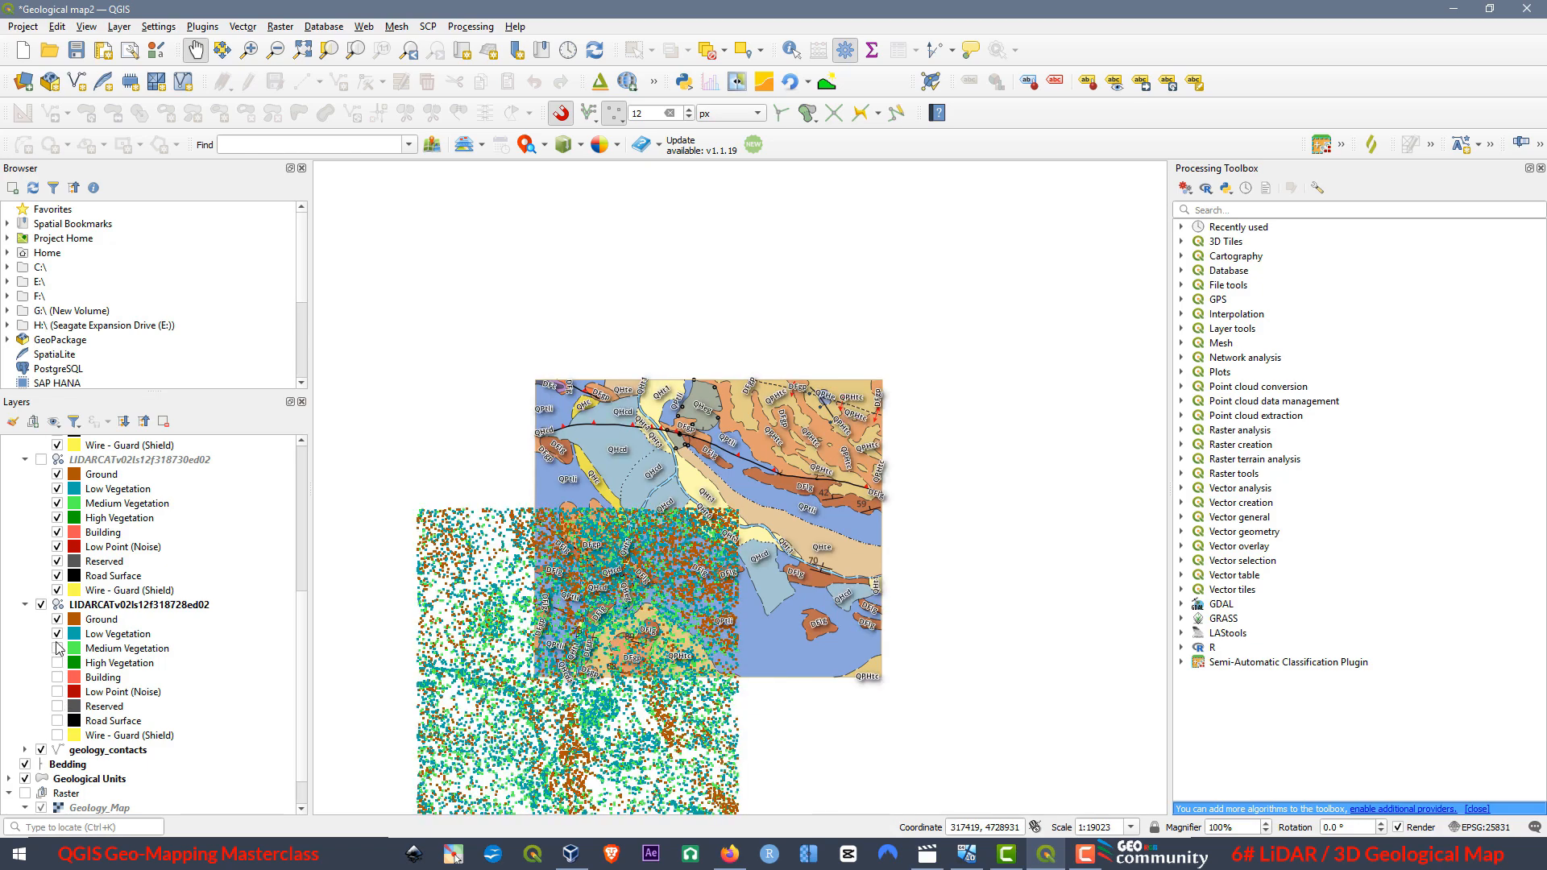
click(57, 633)
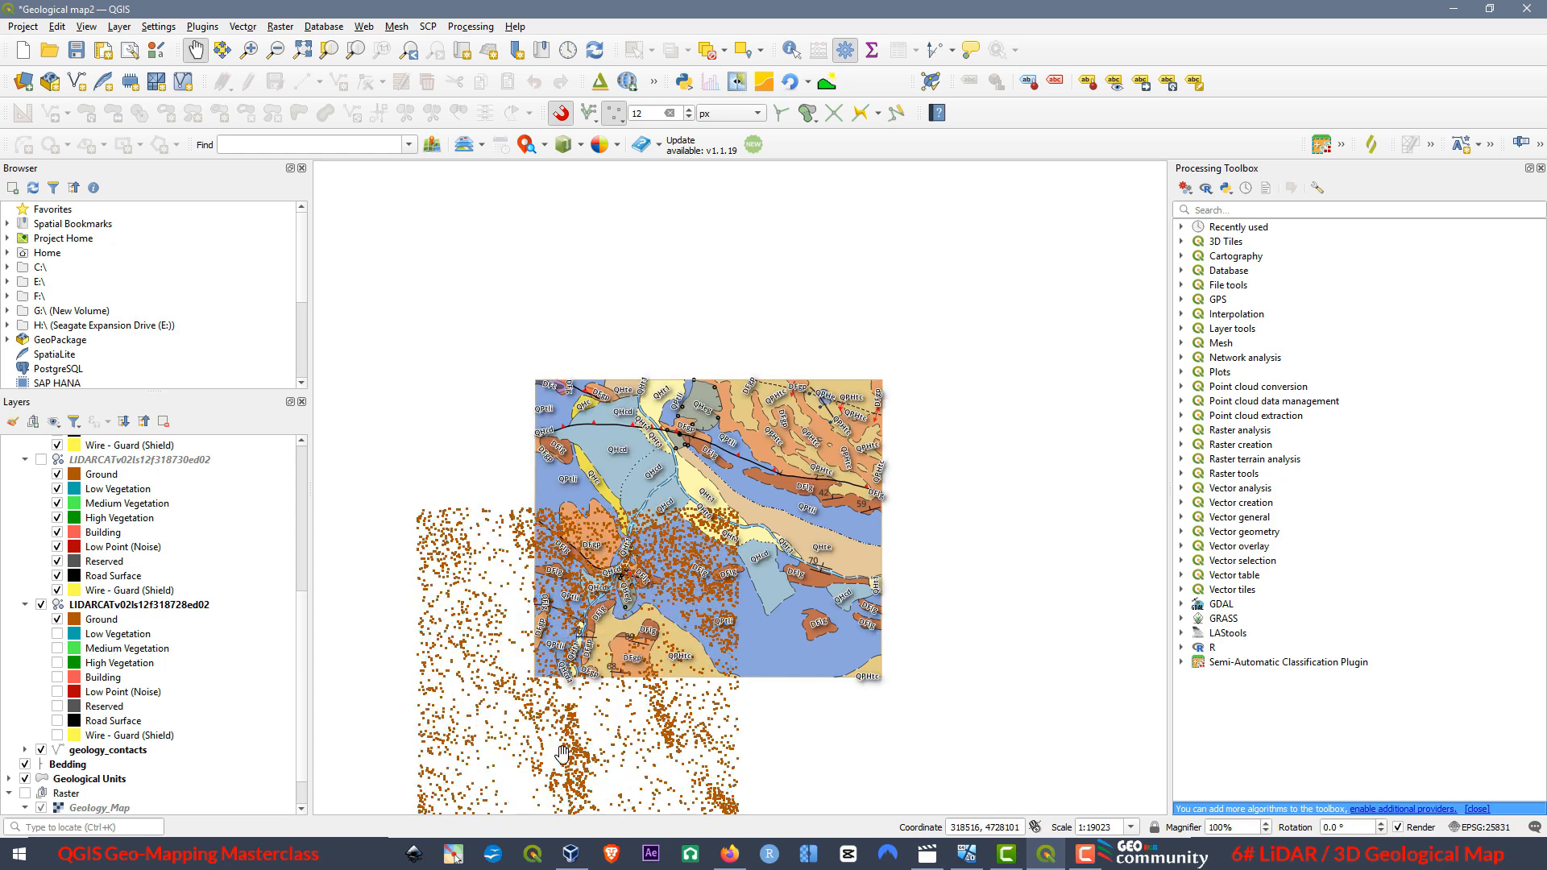
click(57, 621)
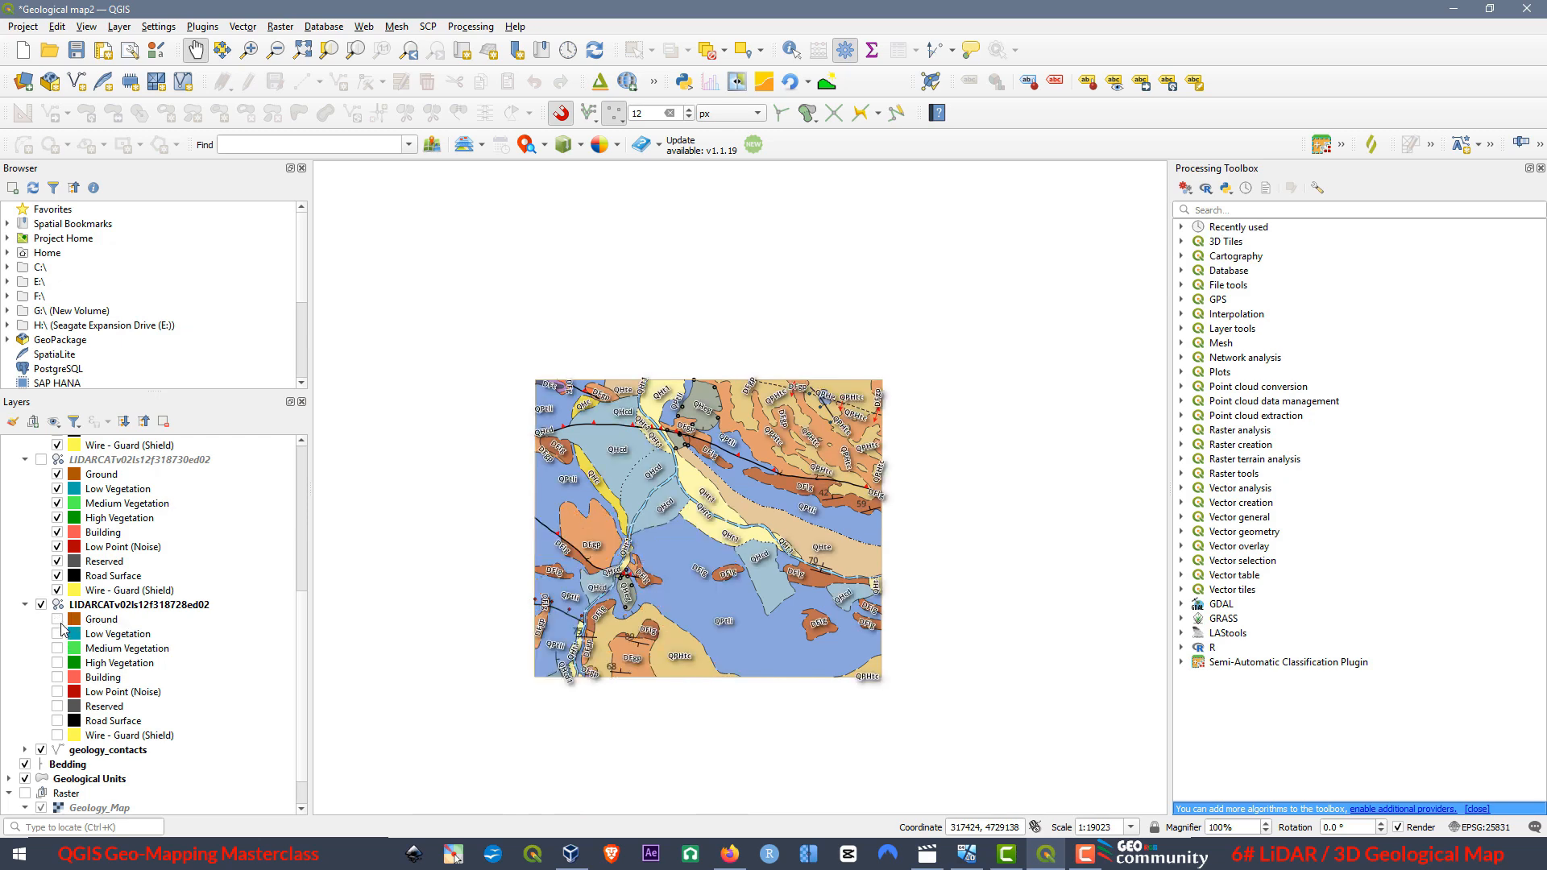
Show all point classes of the LIDARCATv02ls12f318728ed02 layer again, from Ground down to Wire - Guard (Shield).
click(57, 635)
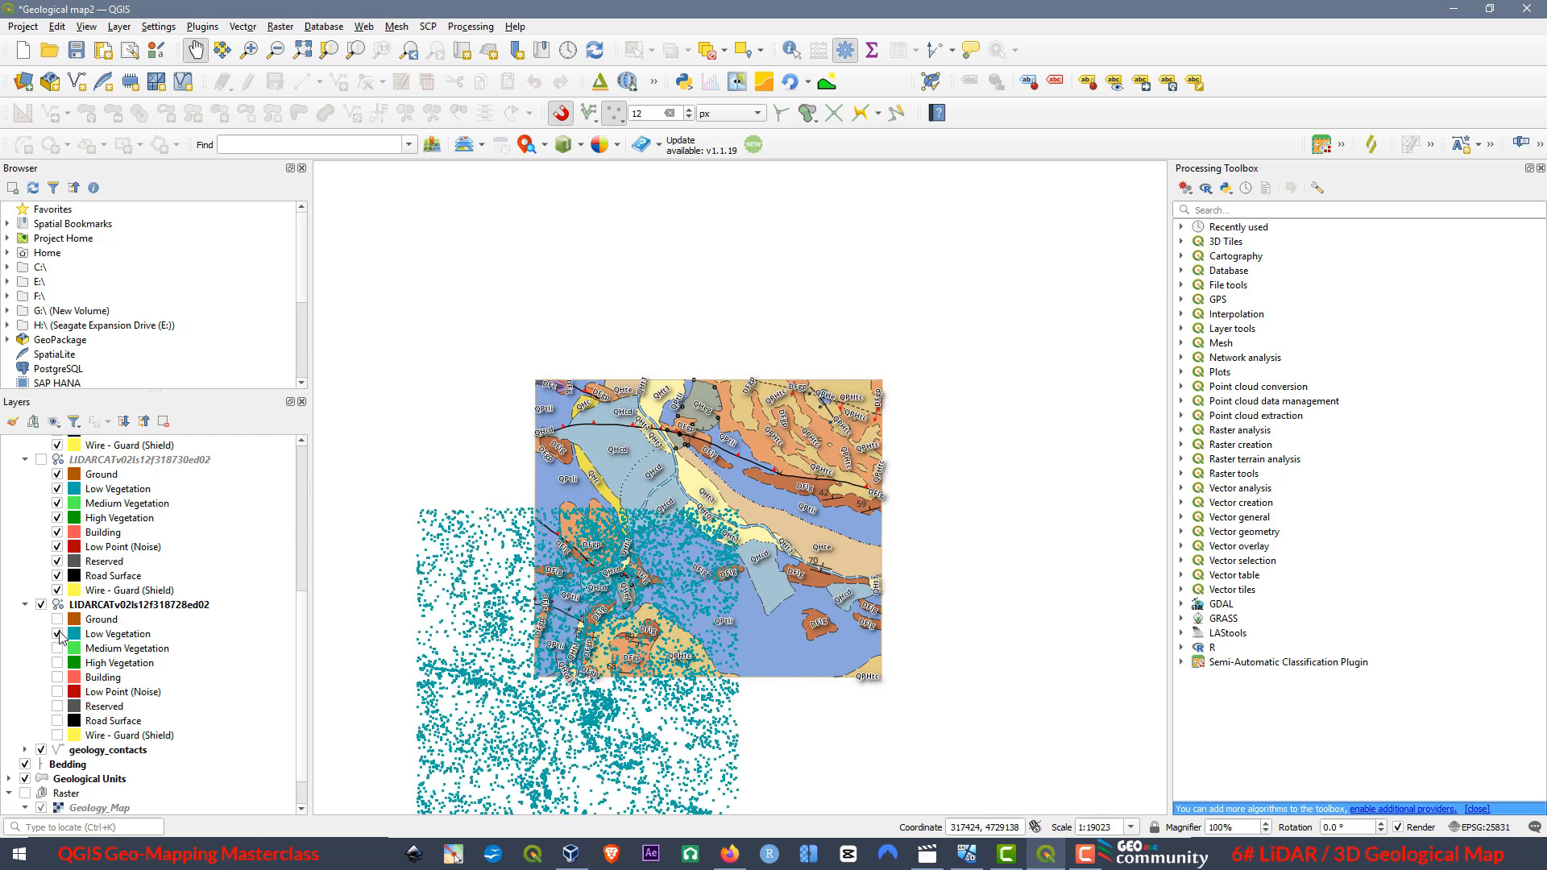
click(57, 650)
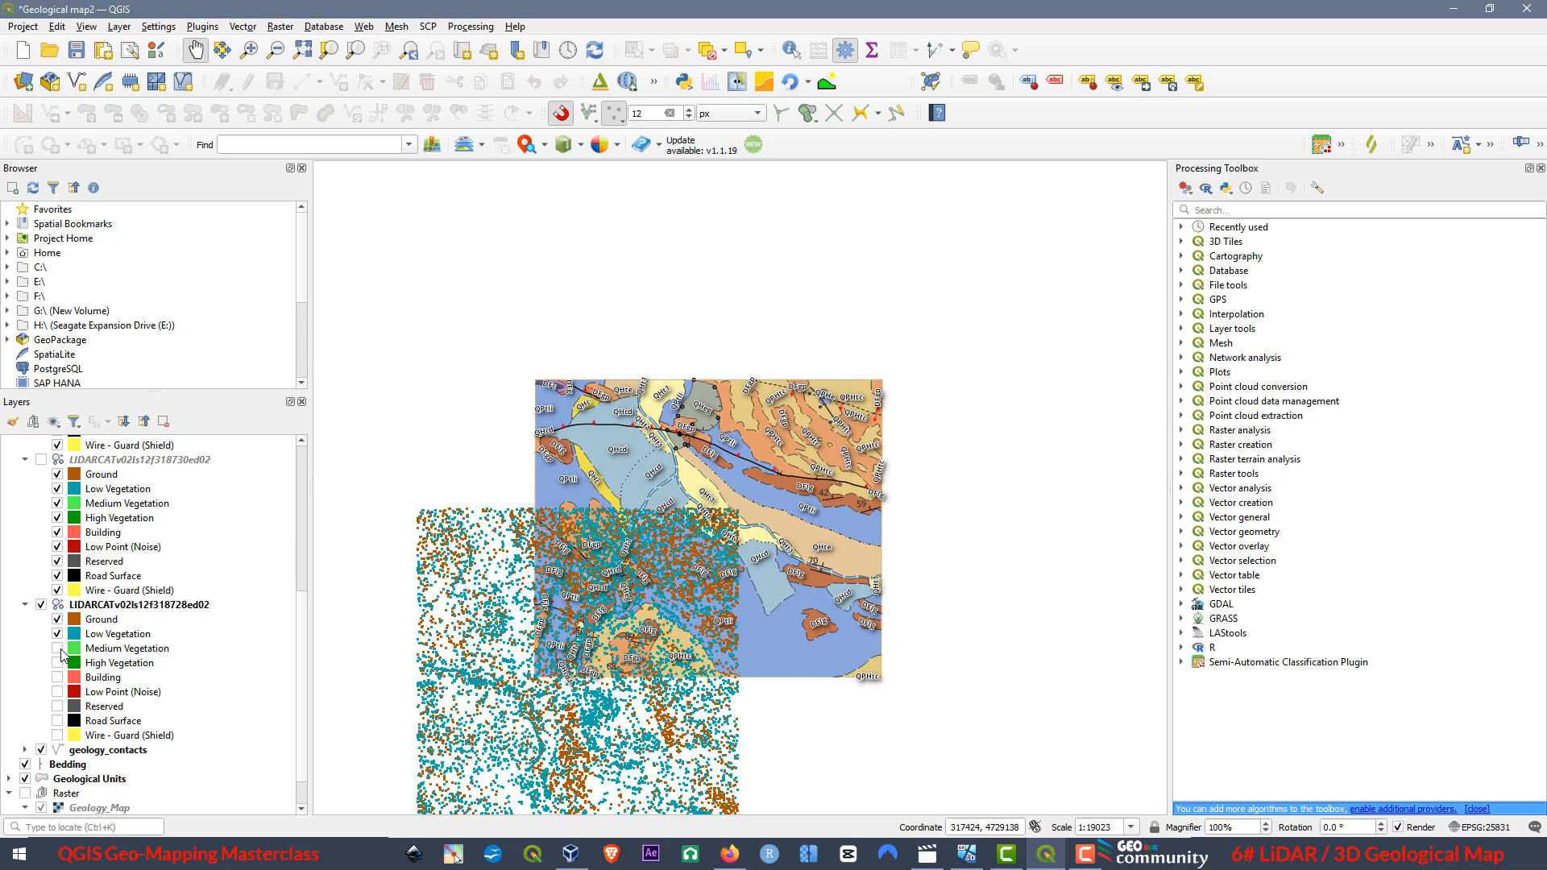
click(58, 664)
click(57, 678)
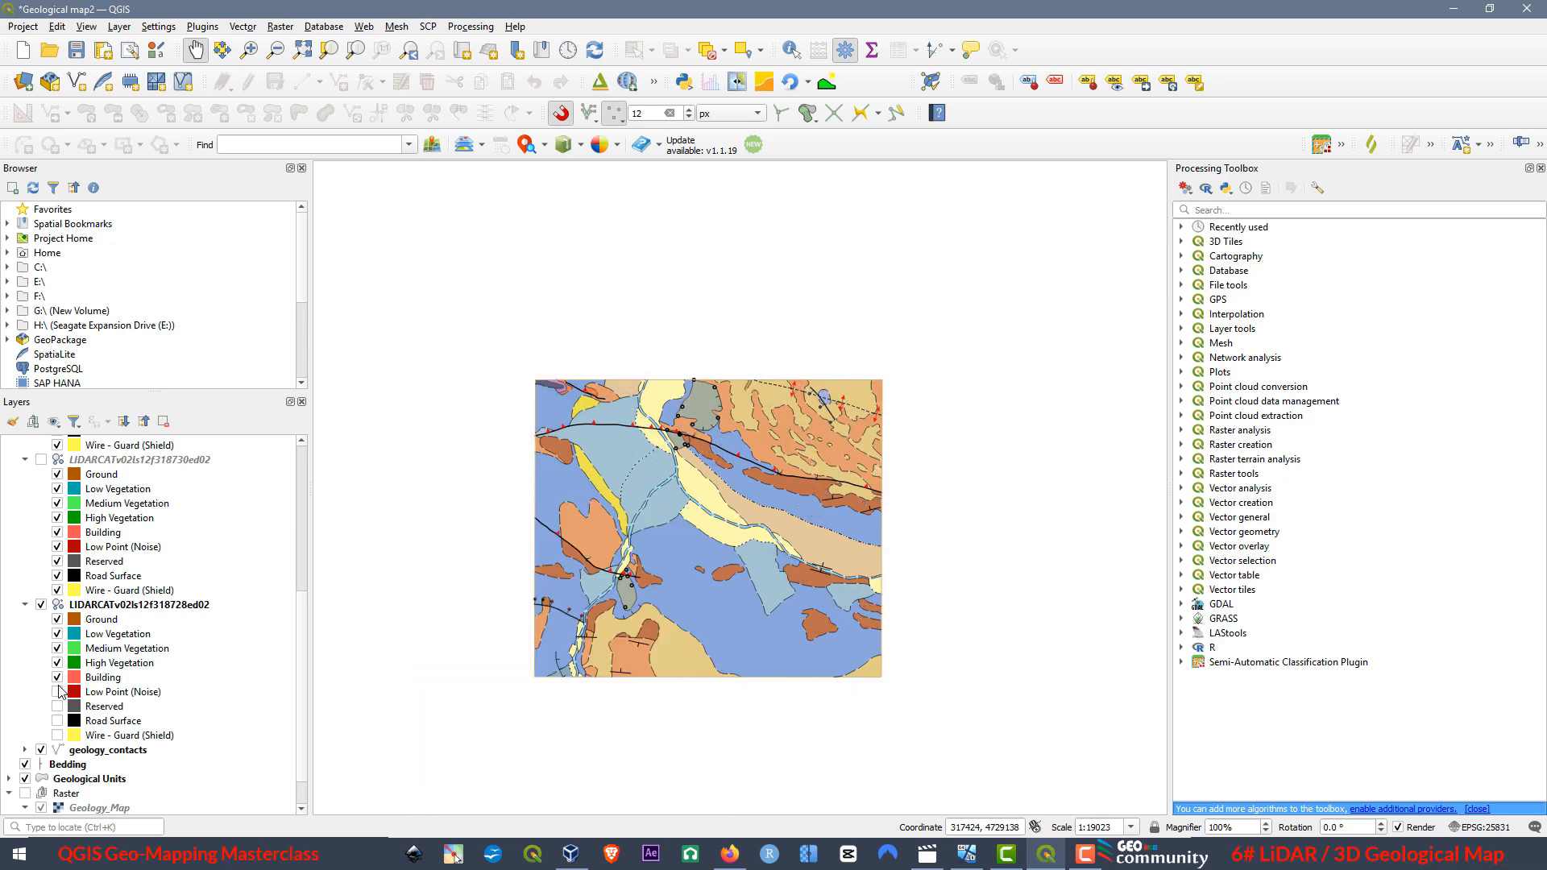
click(57, 693)
click(57, 707)
click(57, 722)
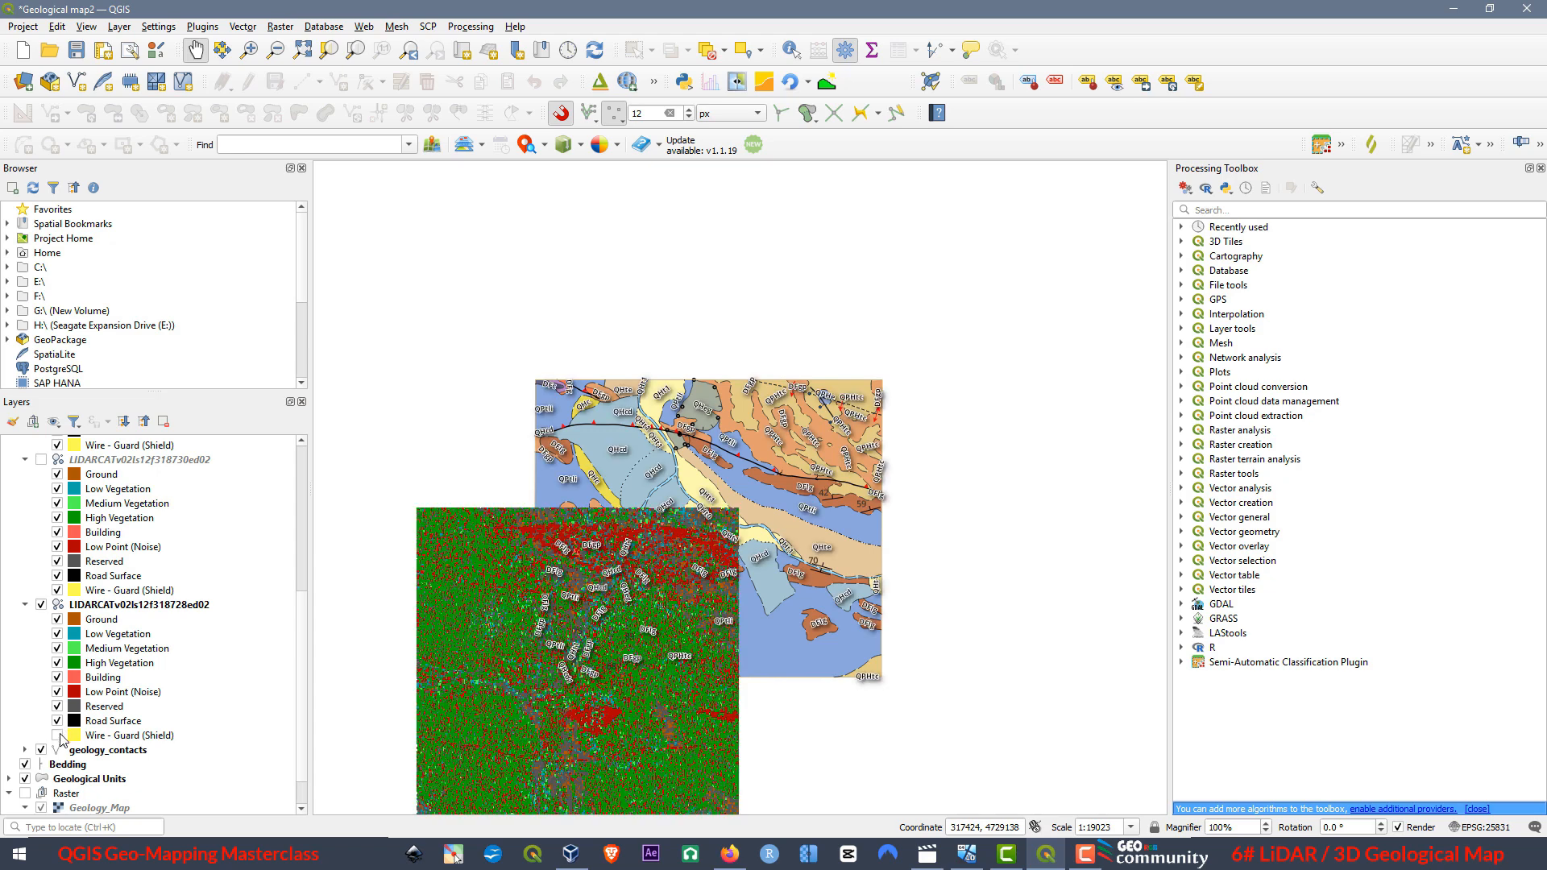
click(57, 736)
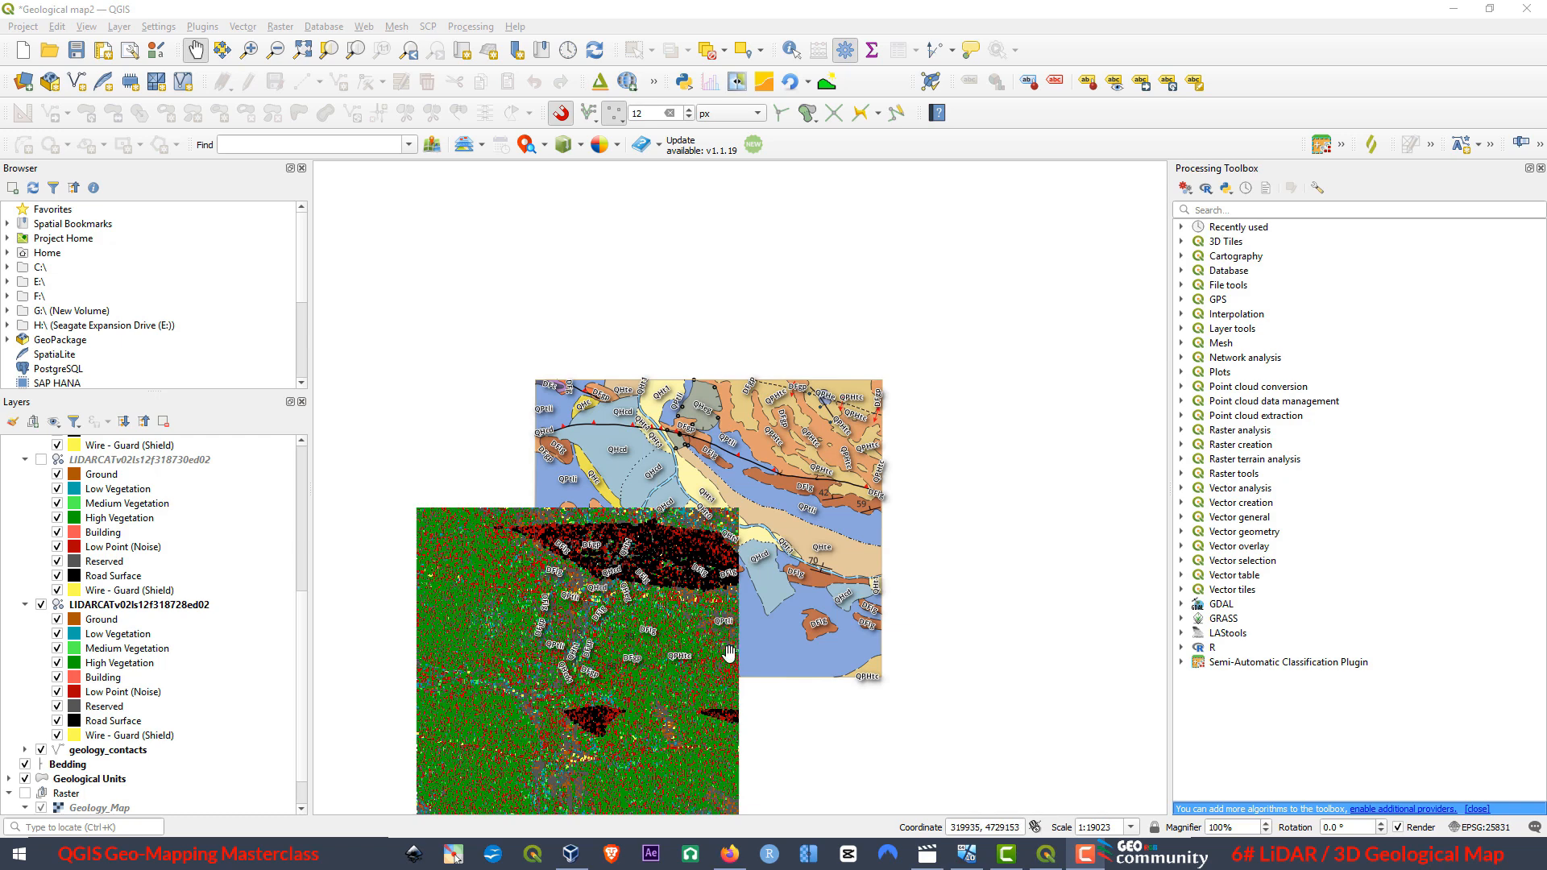
Show the LiDAR layers for tiles 318730, 320728 and 320730 again so all four tiles are displayed.
click(41, 461)
scroll(103, 568, up, 4)
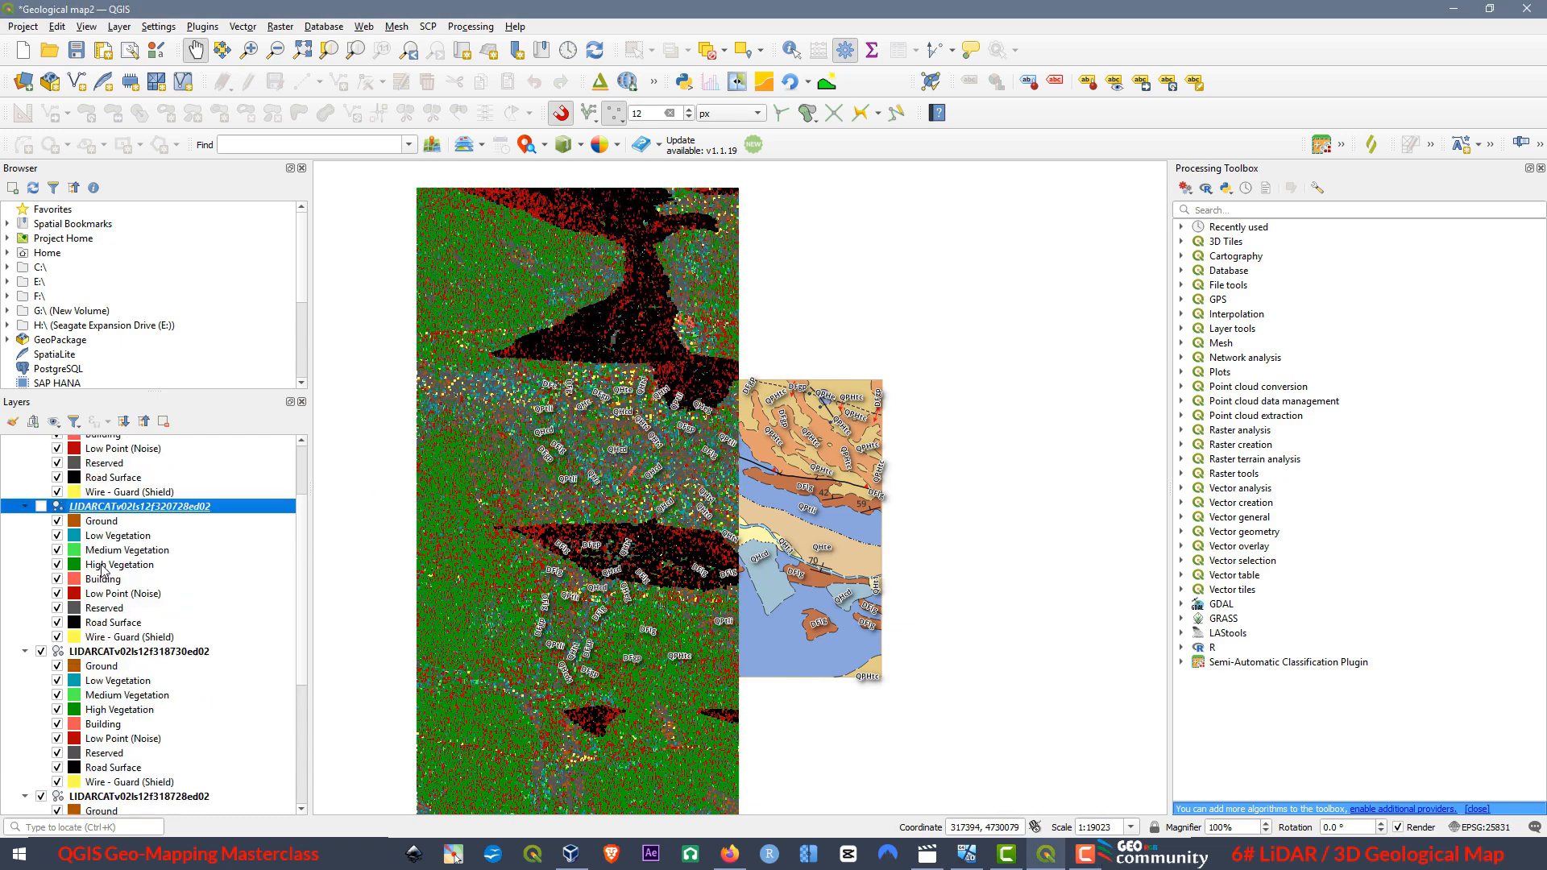
scroll(93, 579, up, 2)
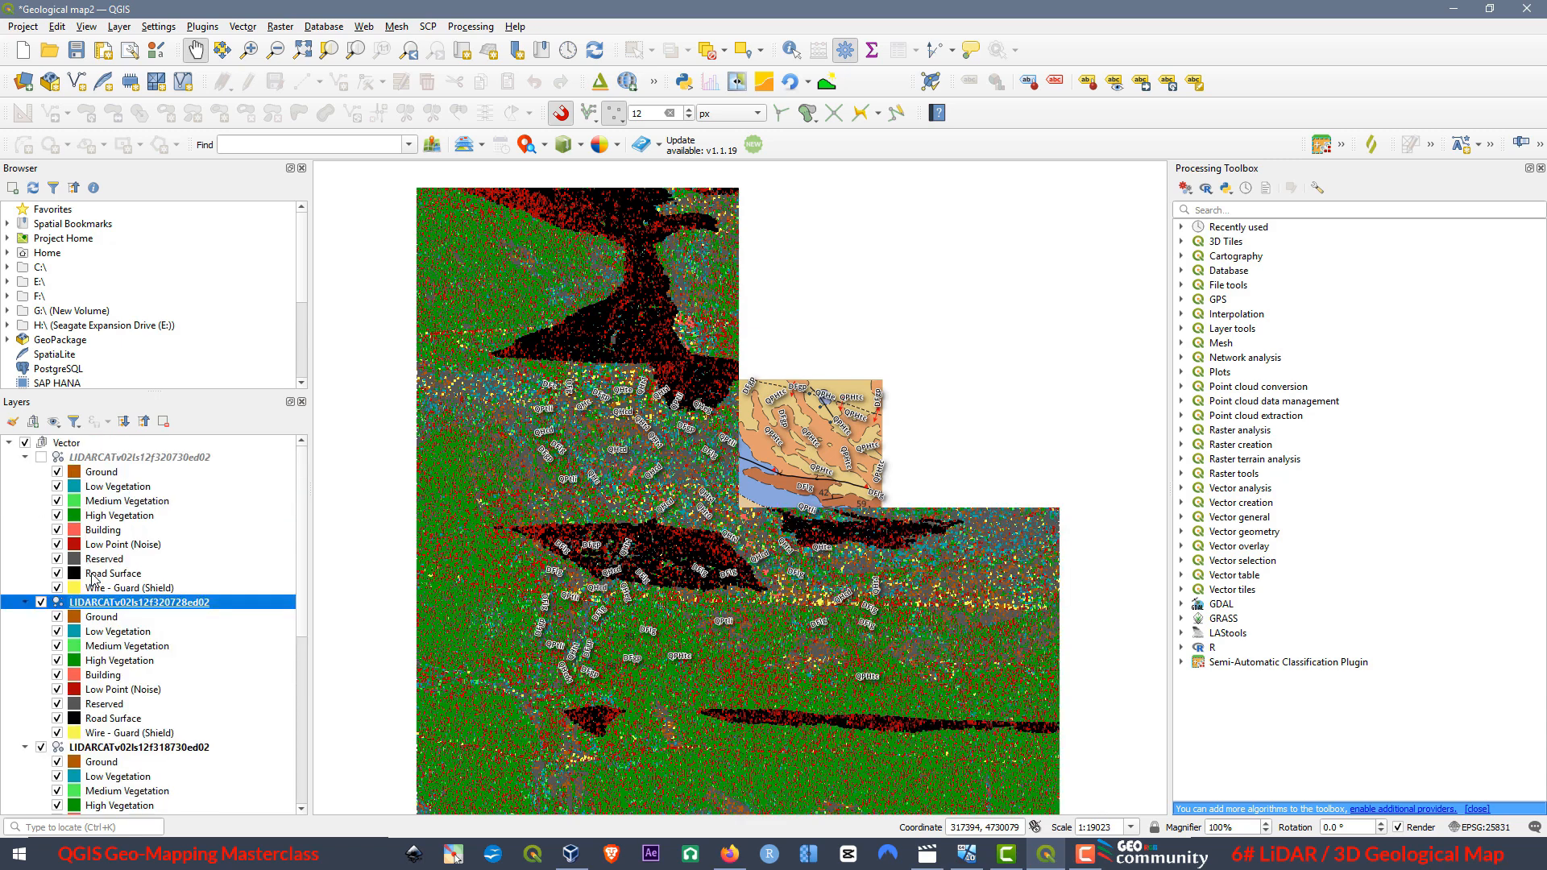
click(39, 457)
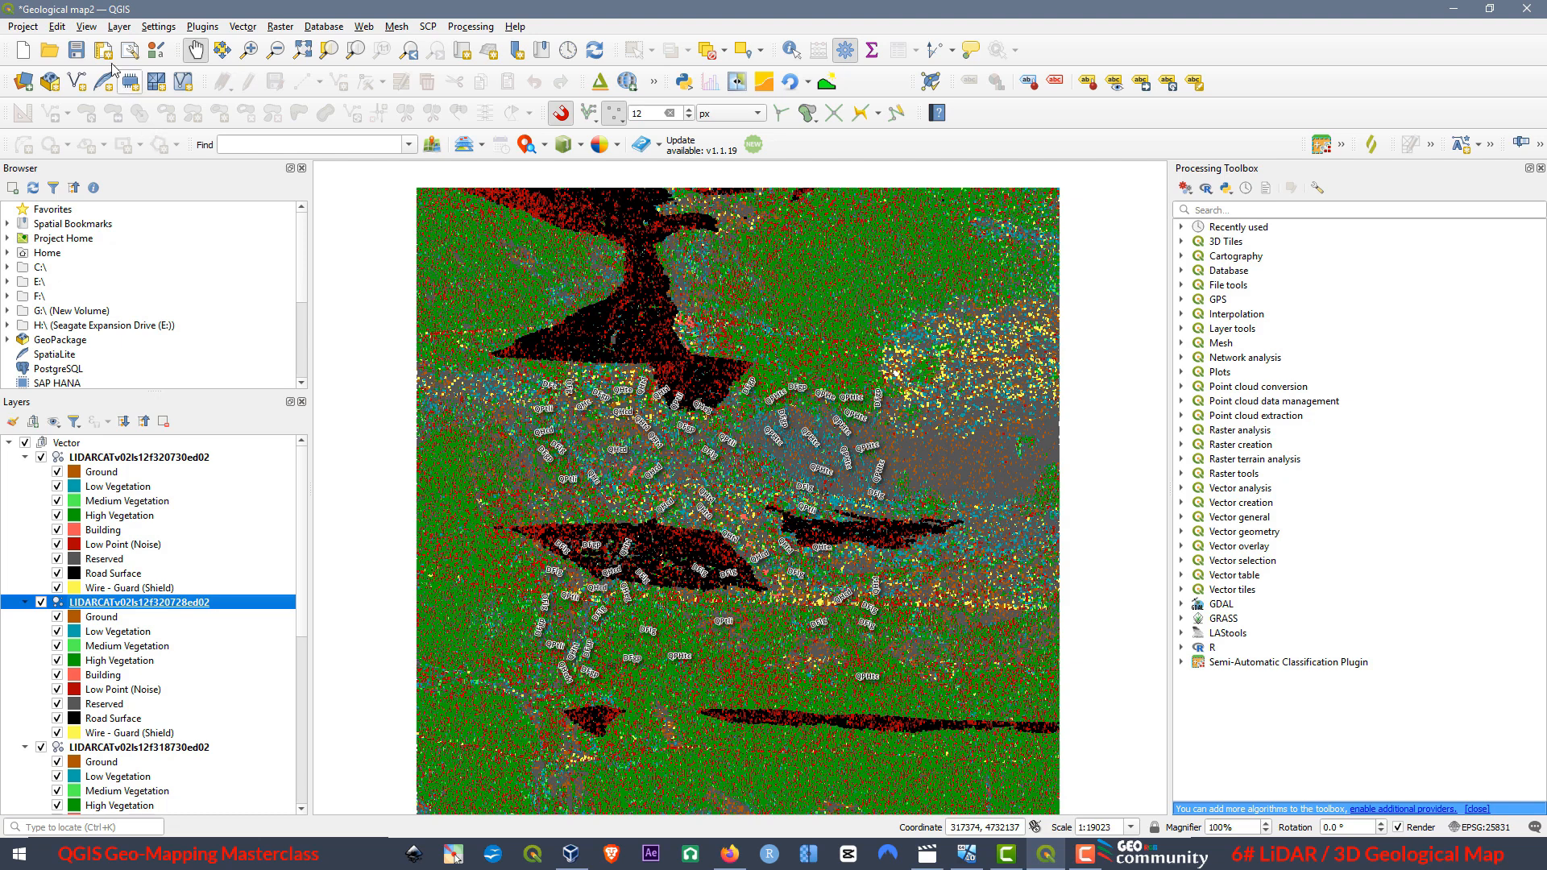
Open a new 3D map view of the project and maximize its window.
click(87, 26)
mouse_move(103, 66)
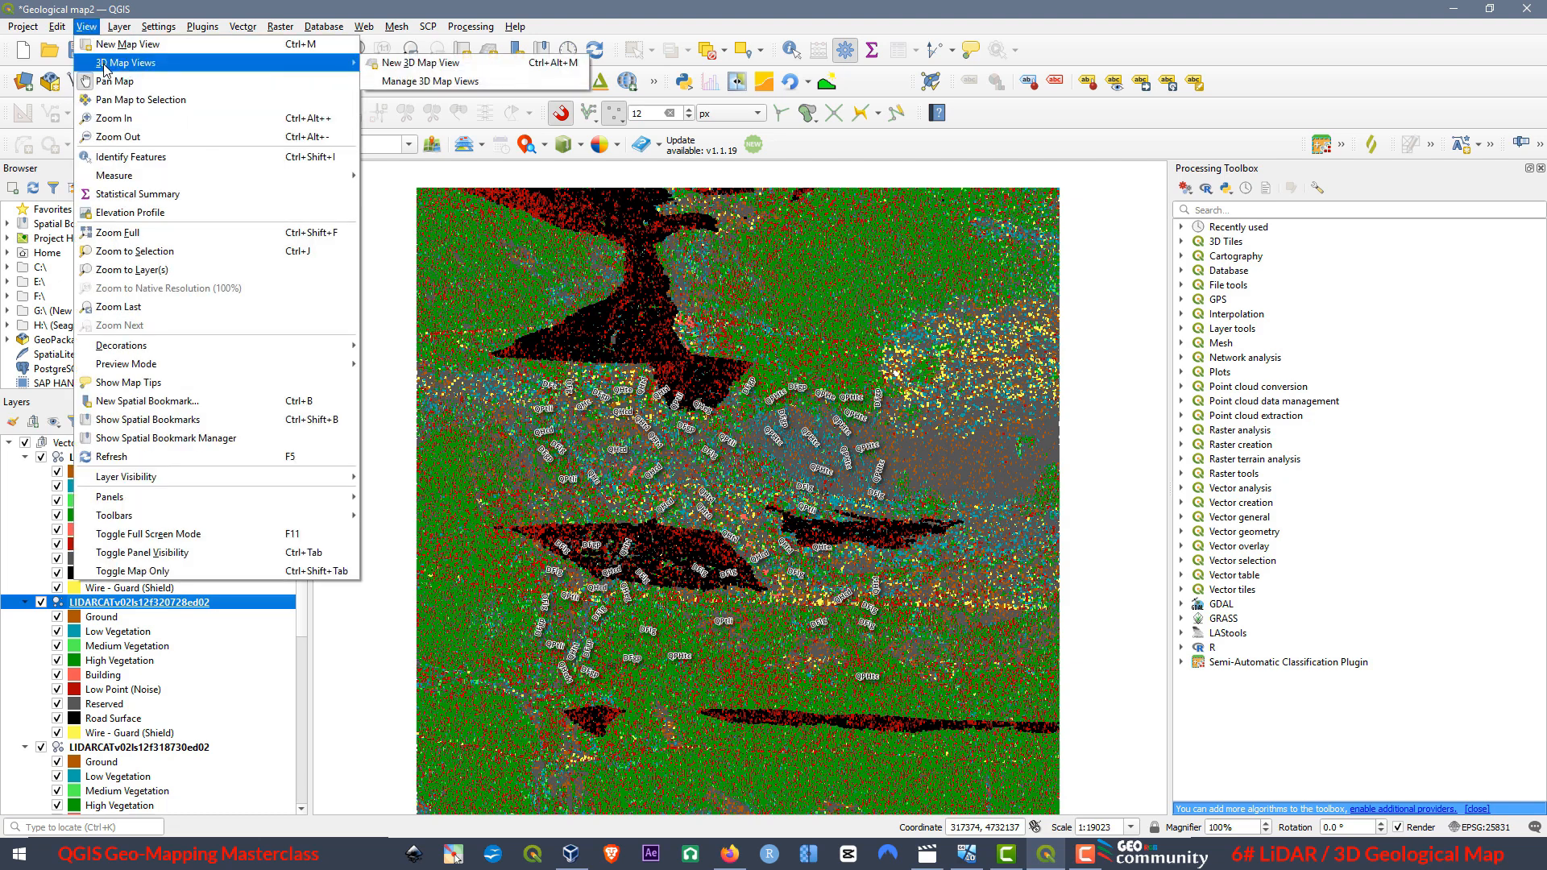
click(409, 66)
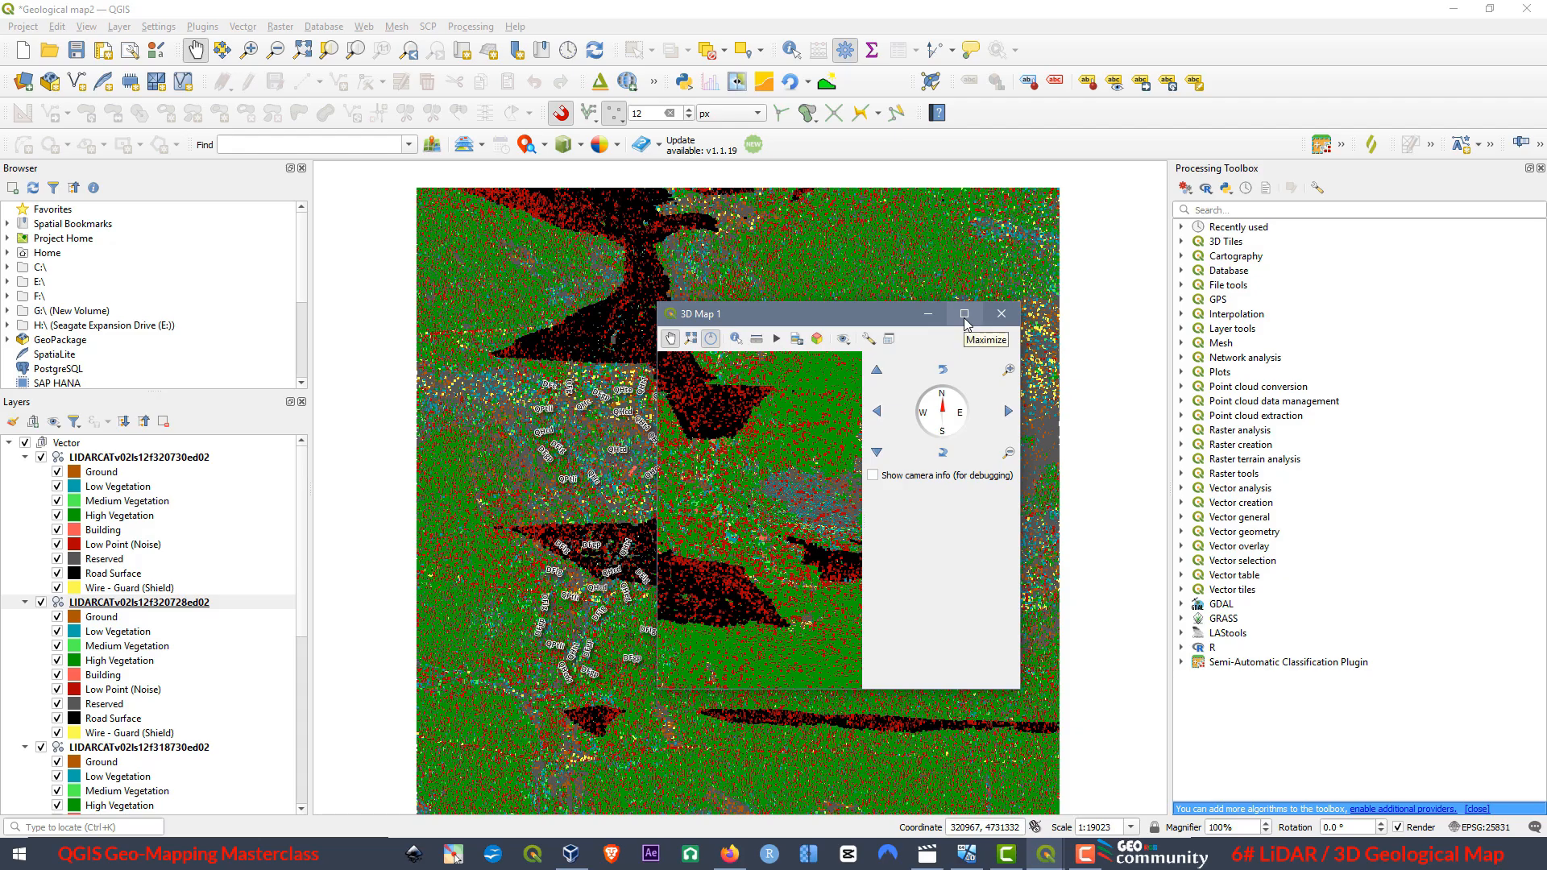
click(964, 314)
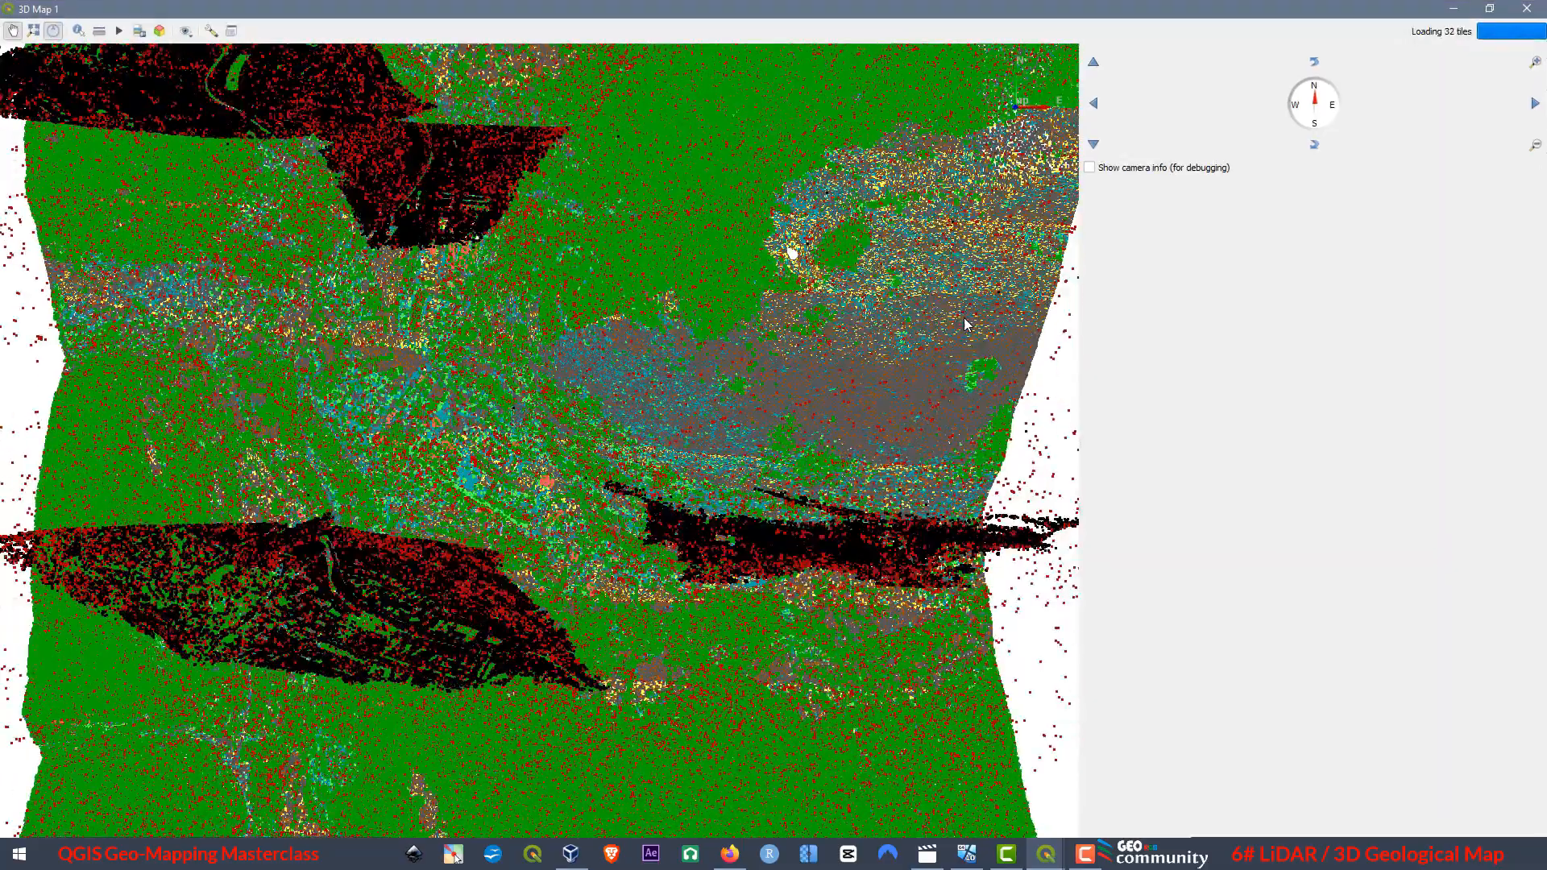
Pan, tilt and rotate the 3D view to examine the point cloud relief and the geological map beneath it.
drag(451, 551, 595, 549)
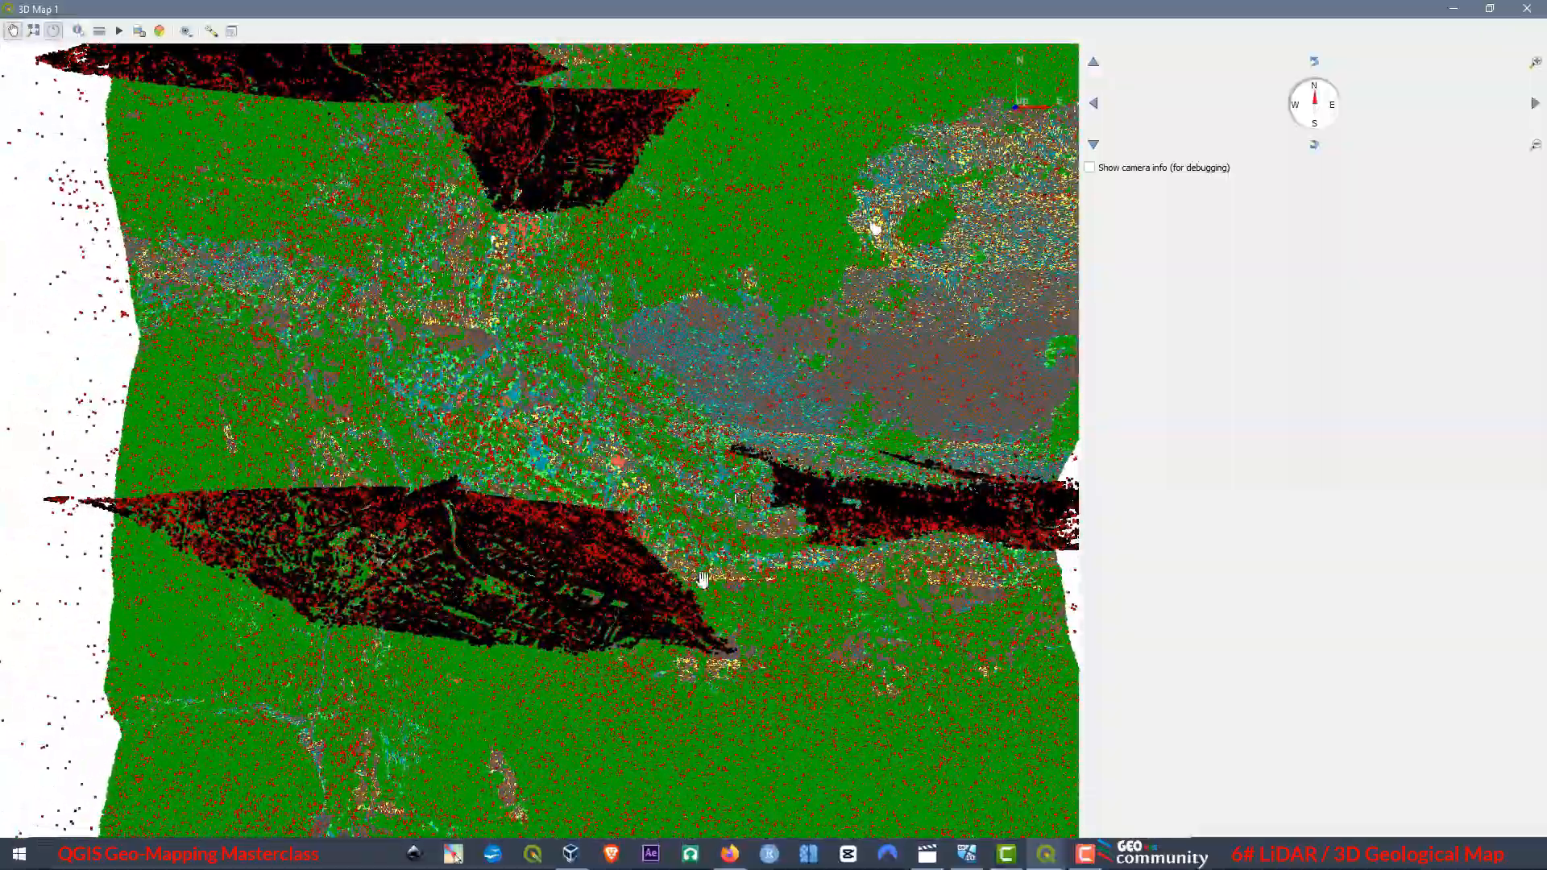
drag(690, 569, 740, 832)
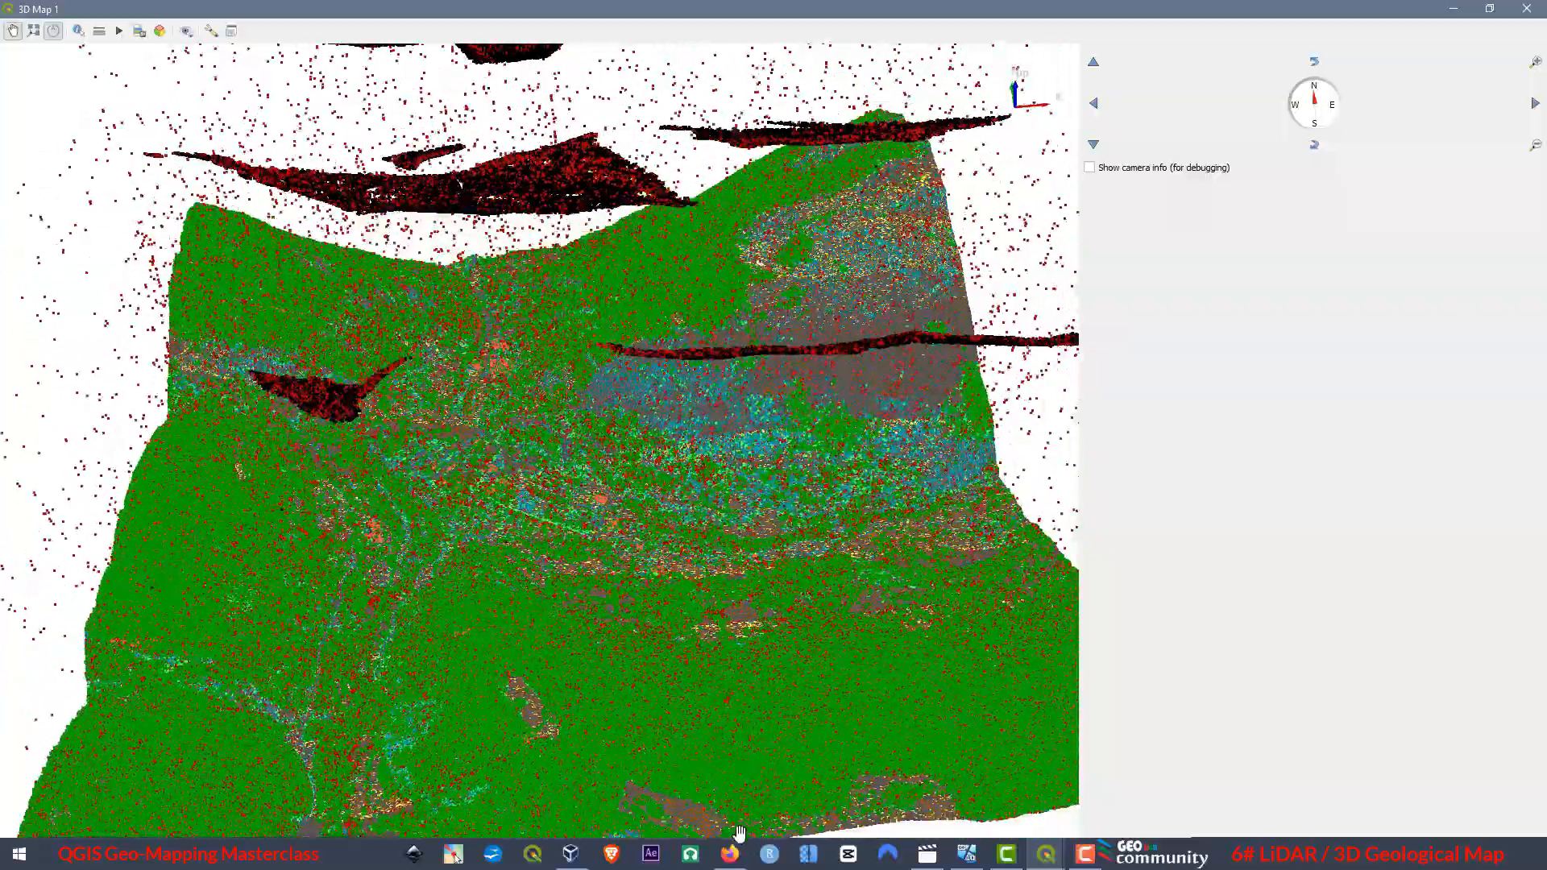
drag(939, 495, 496, 595)
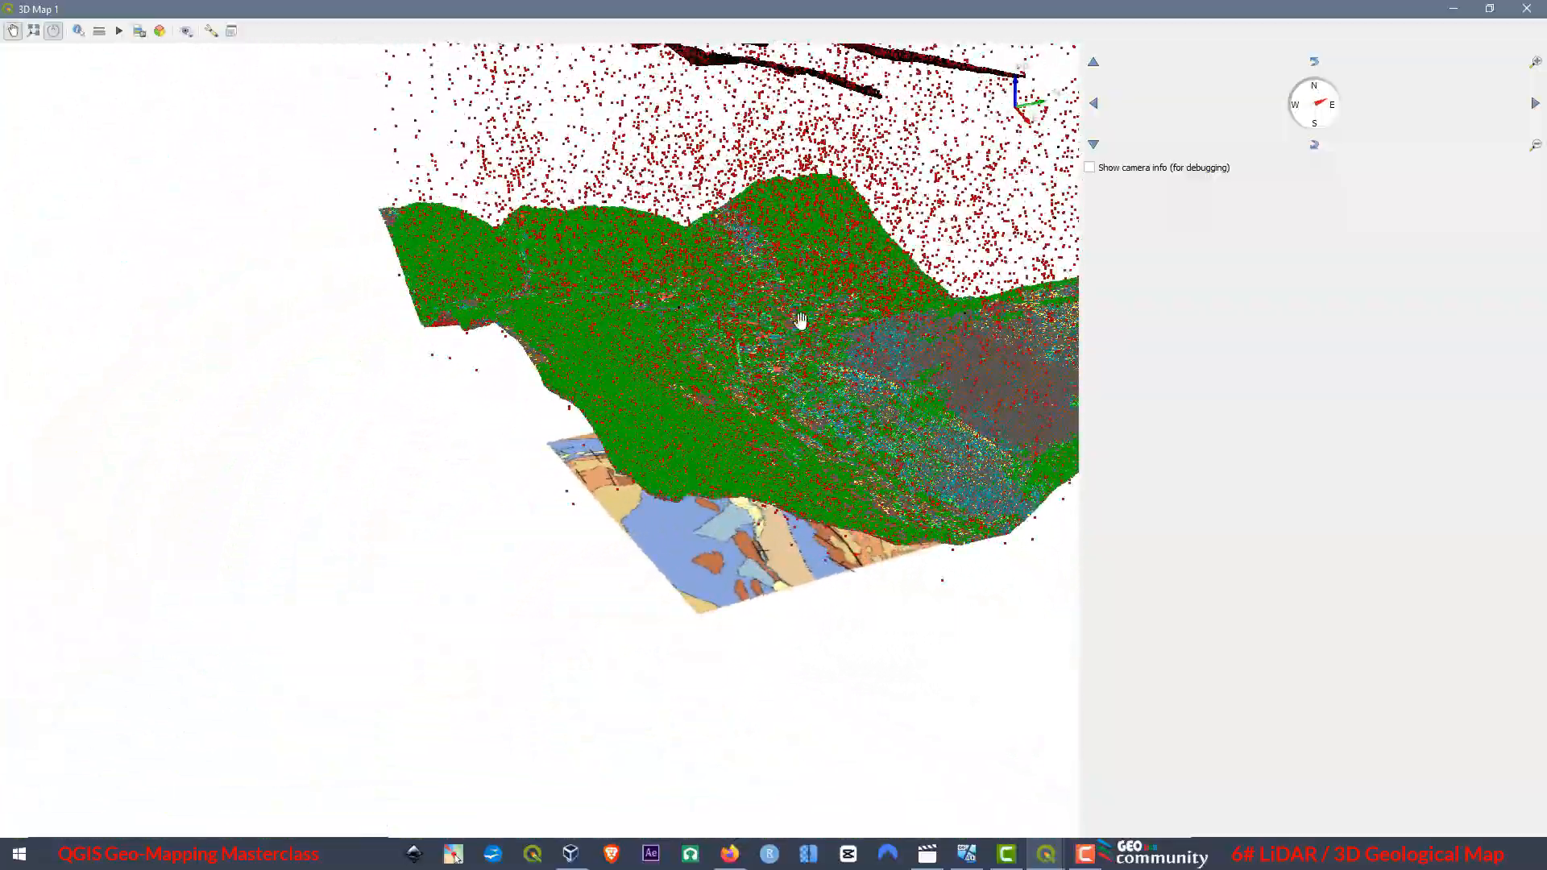
drag(800, 320, 561, 363)
drag(738, 414, 497, 232)
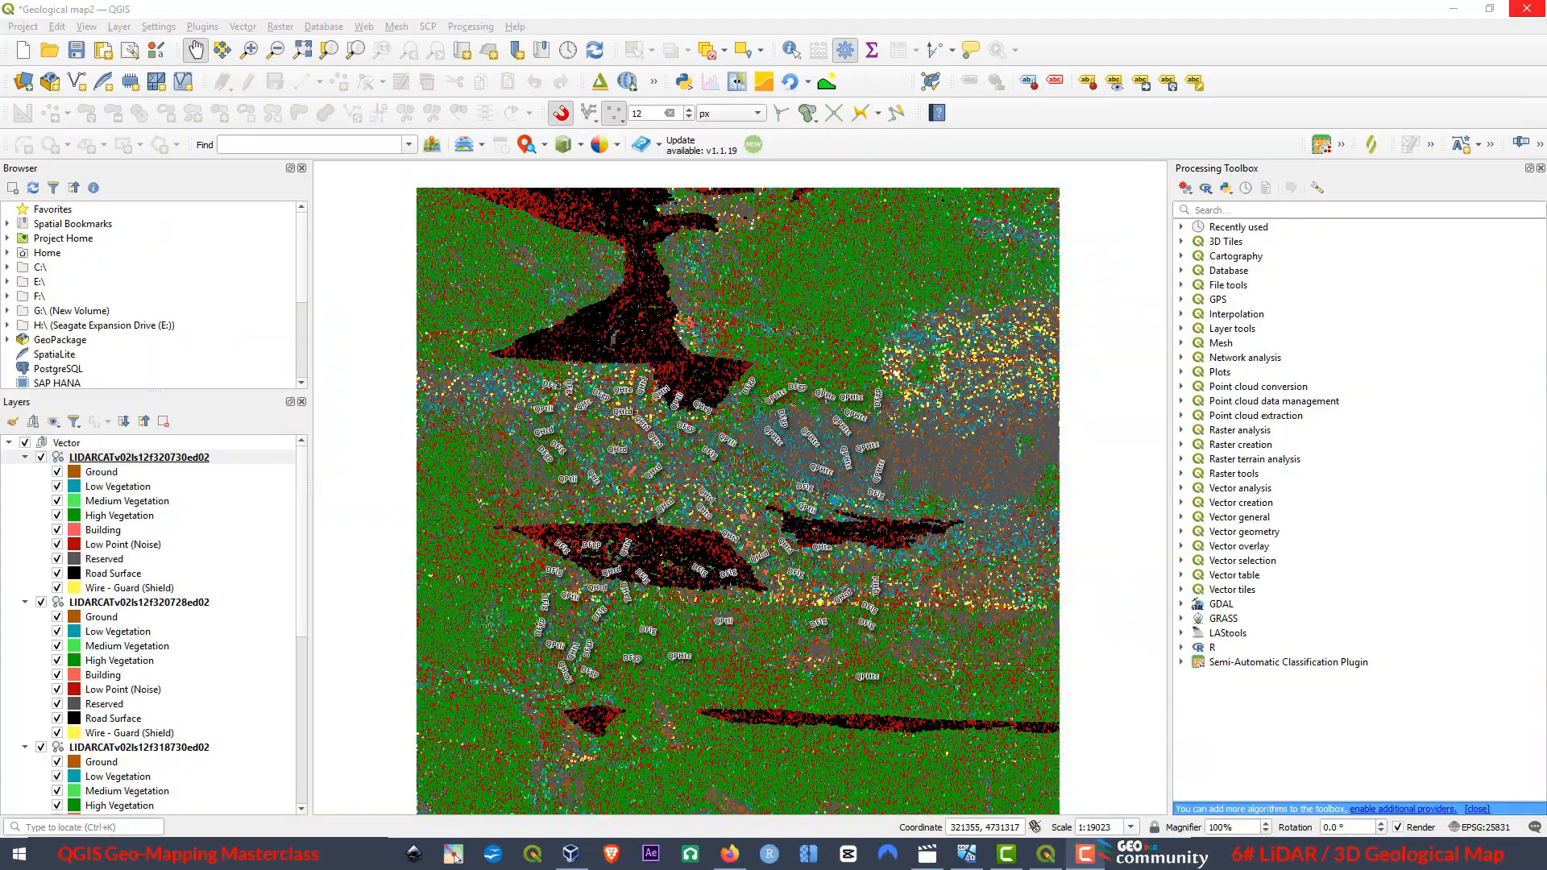
Try to bring the existing 3D Map 1 view back on screen.
click(85, 26)
mouse_move(110, 58)
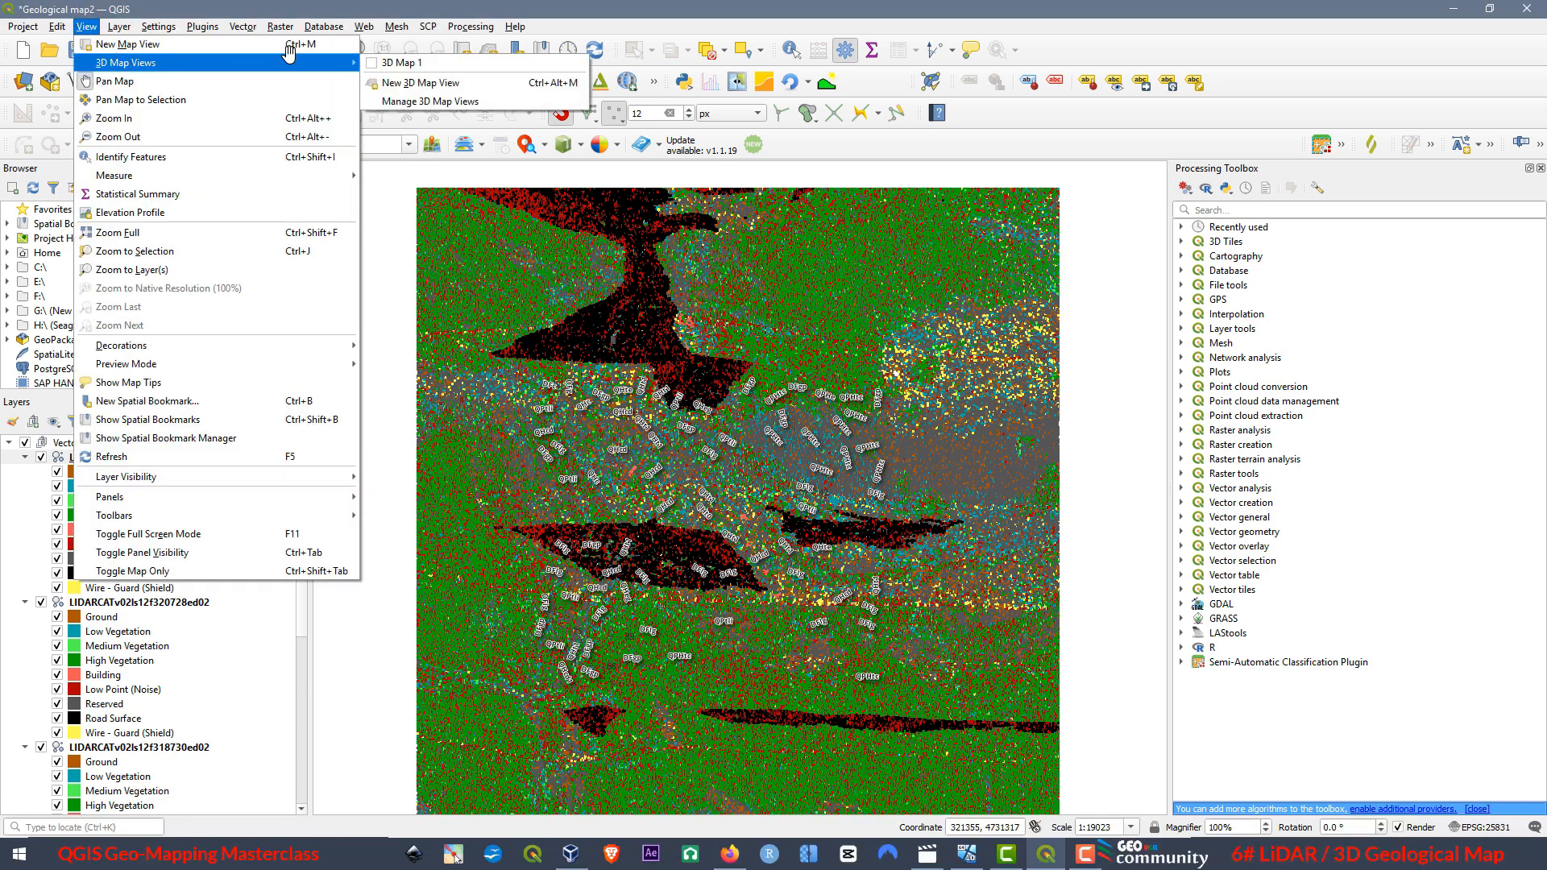
click(395, 62)
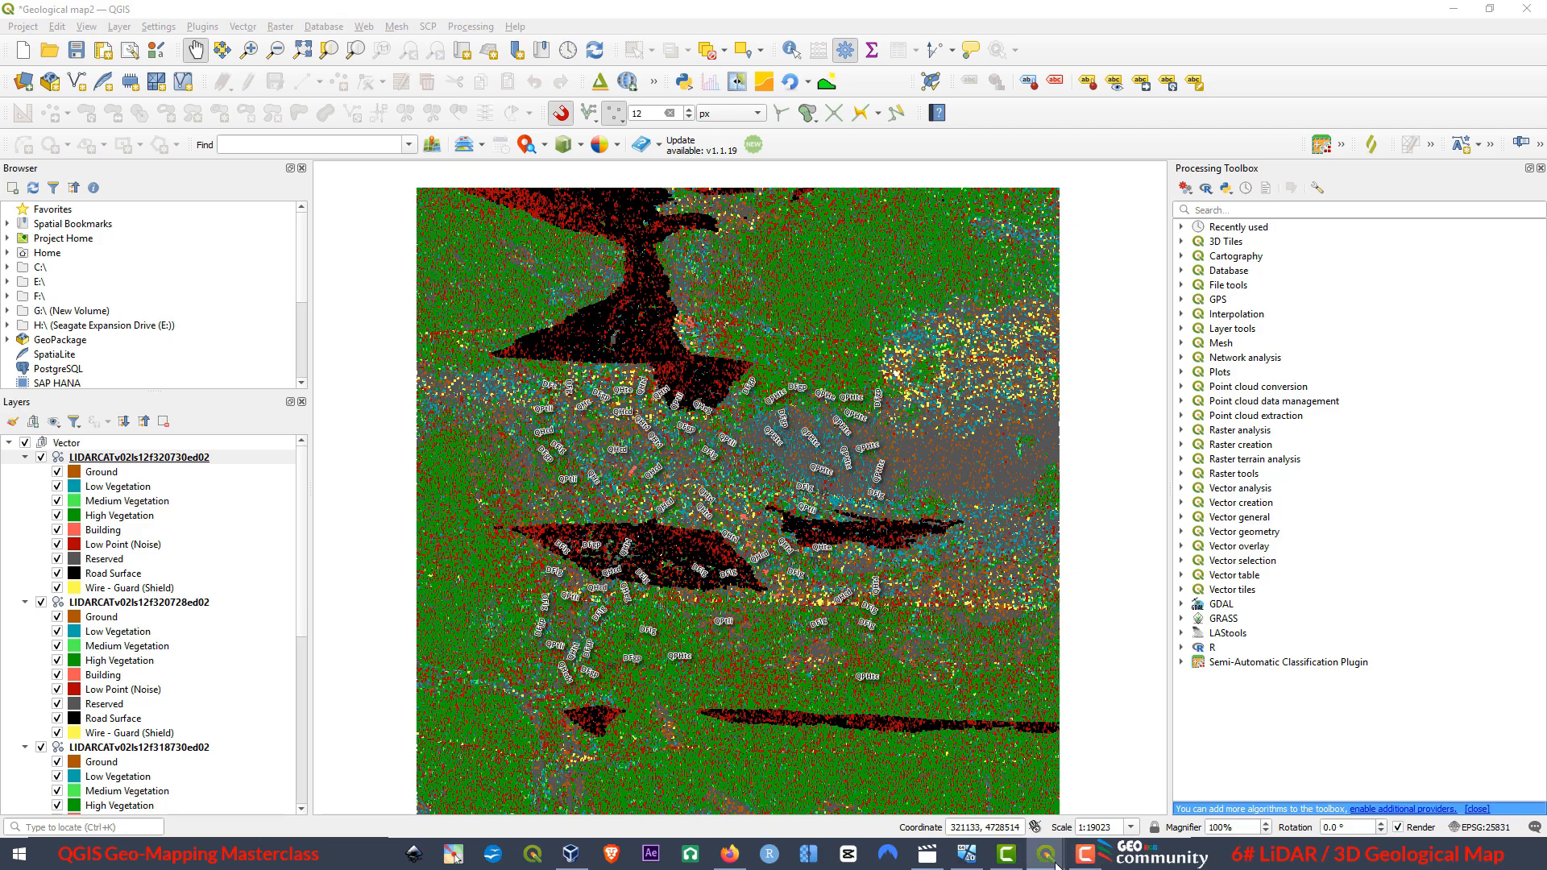
mouse_move(1056, 864)
click(1114, 739)
mouse_move(1054, 851)
click(1206, 734)
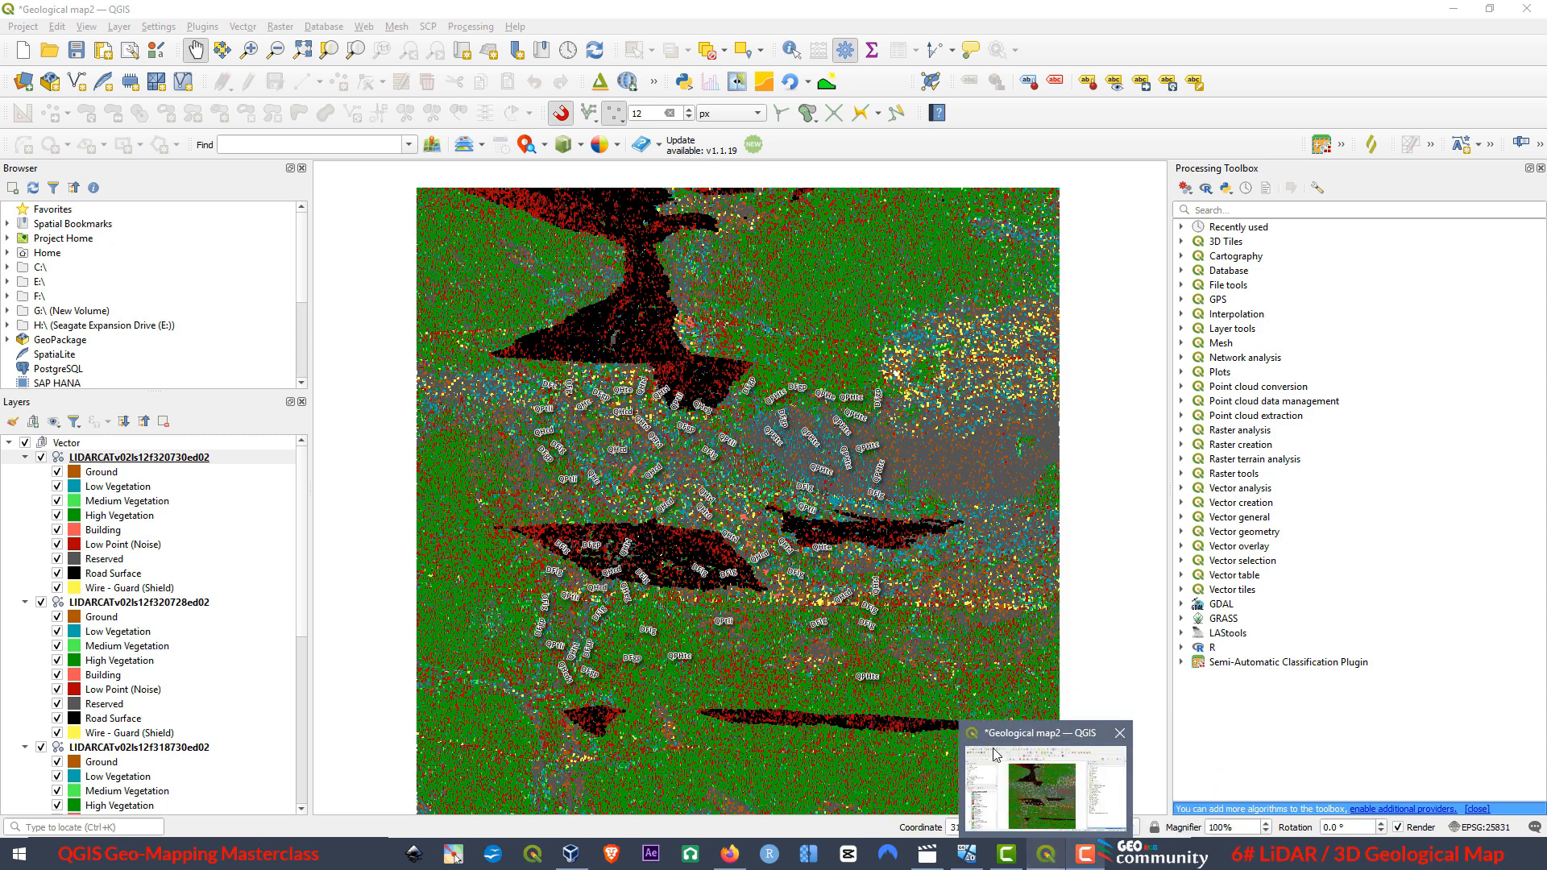
Remove the 3D Map 1 view in the 3D Map Views Manager and close the manager.
click(87, 27)
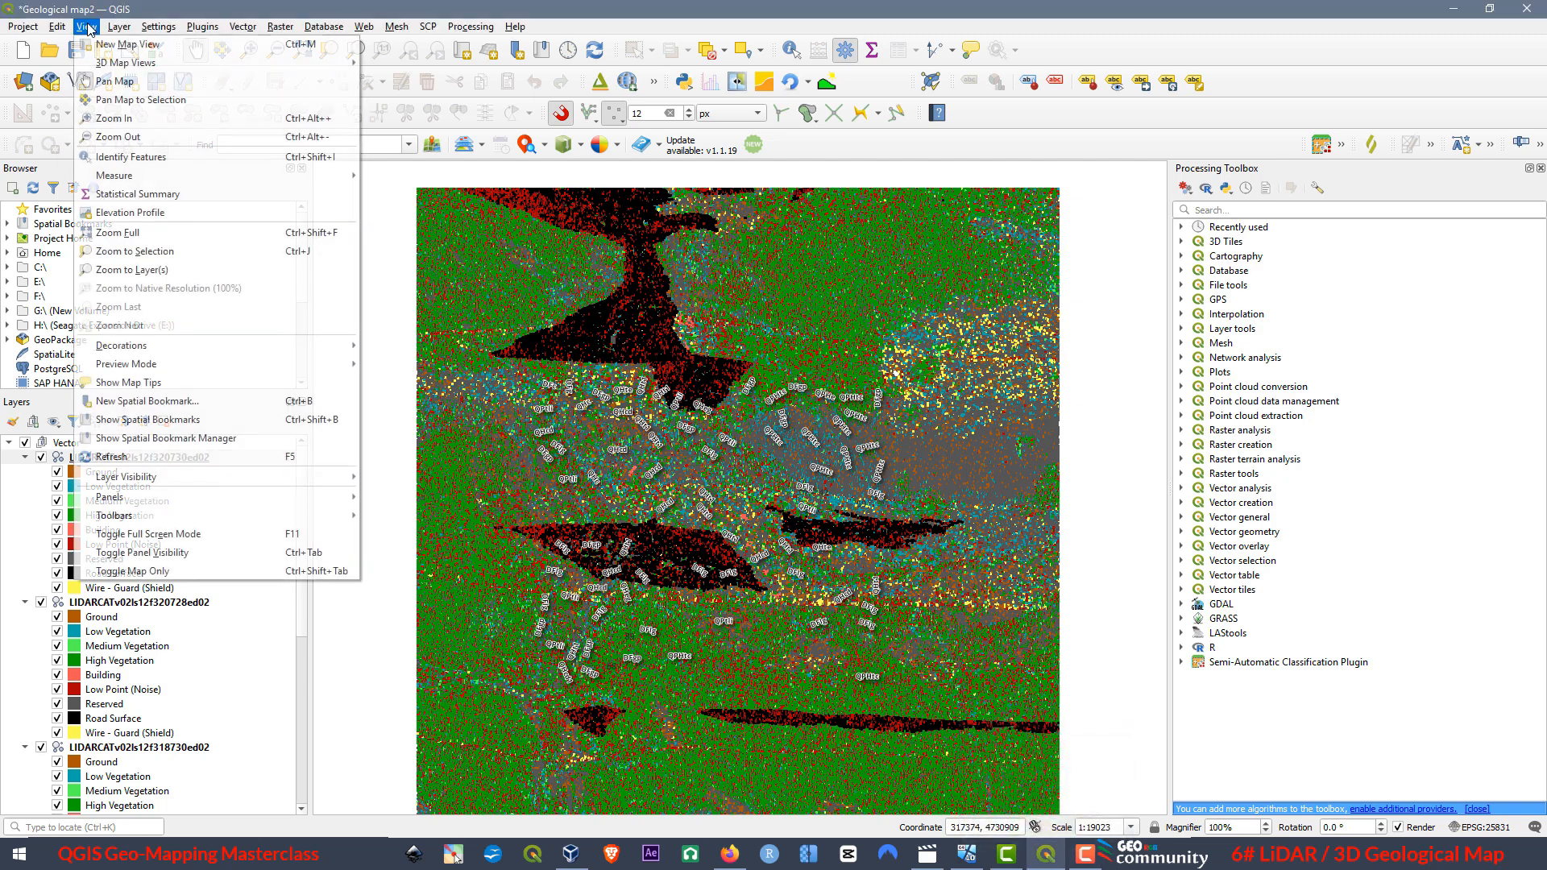
mouse_move(103, 64)
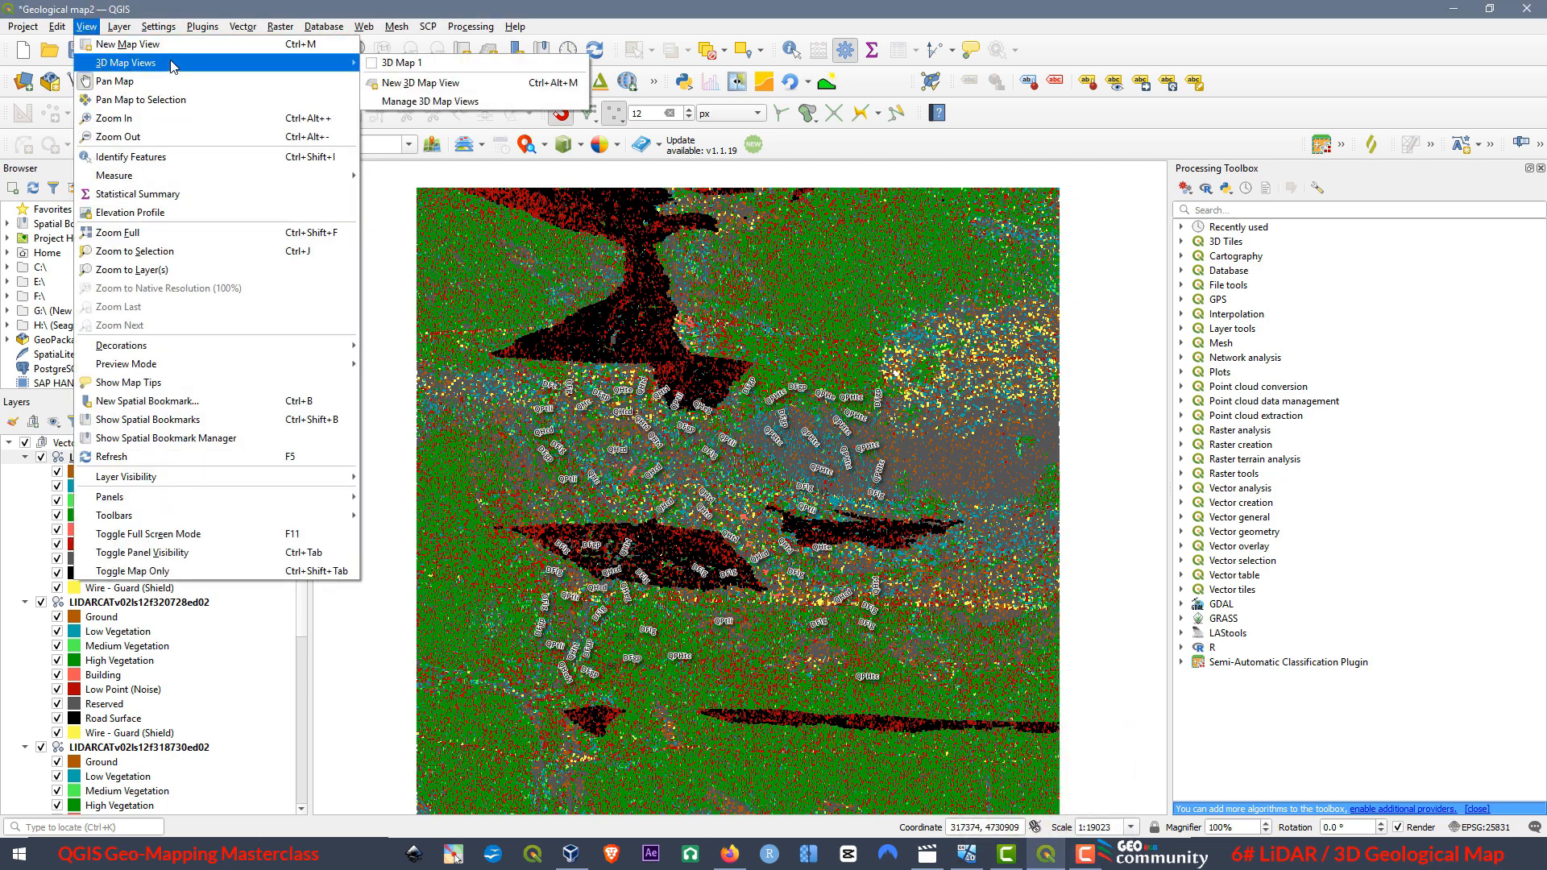
click(404, 102)
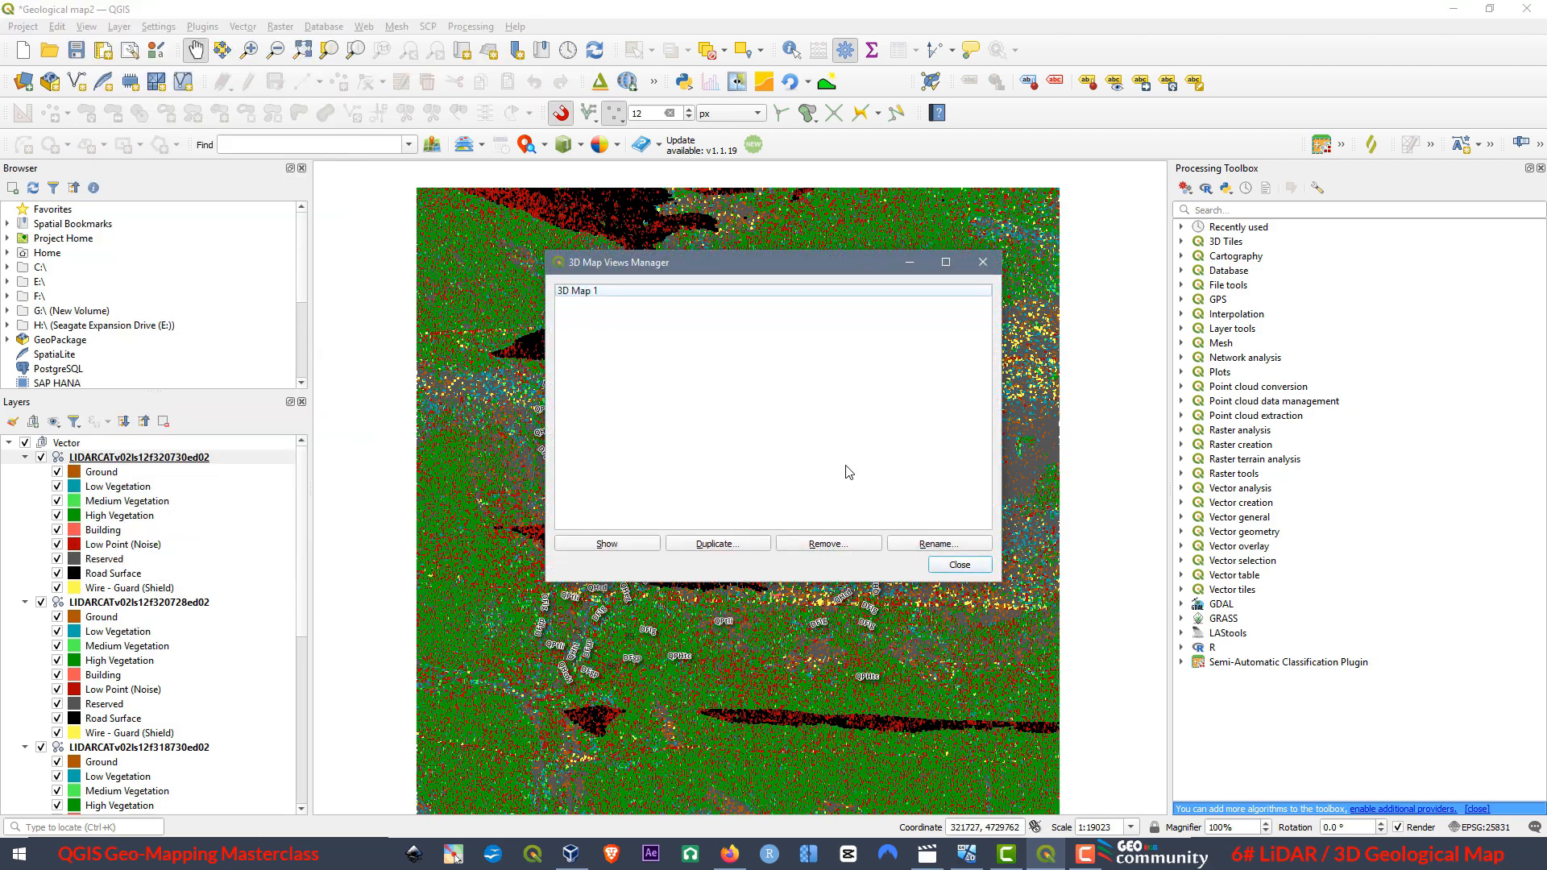
click(598, 292)
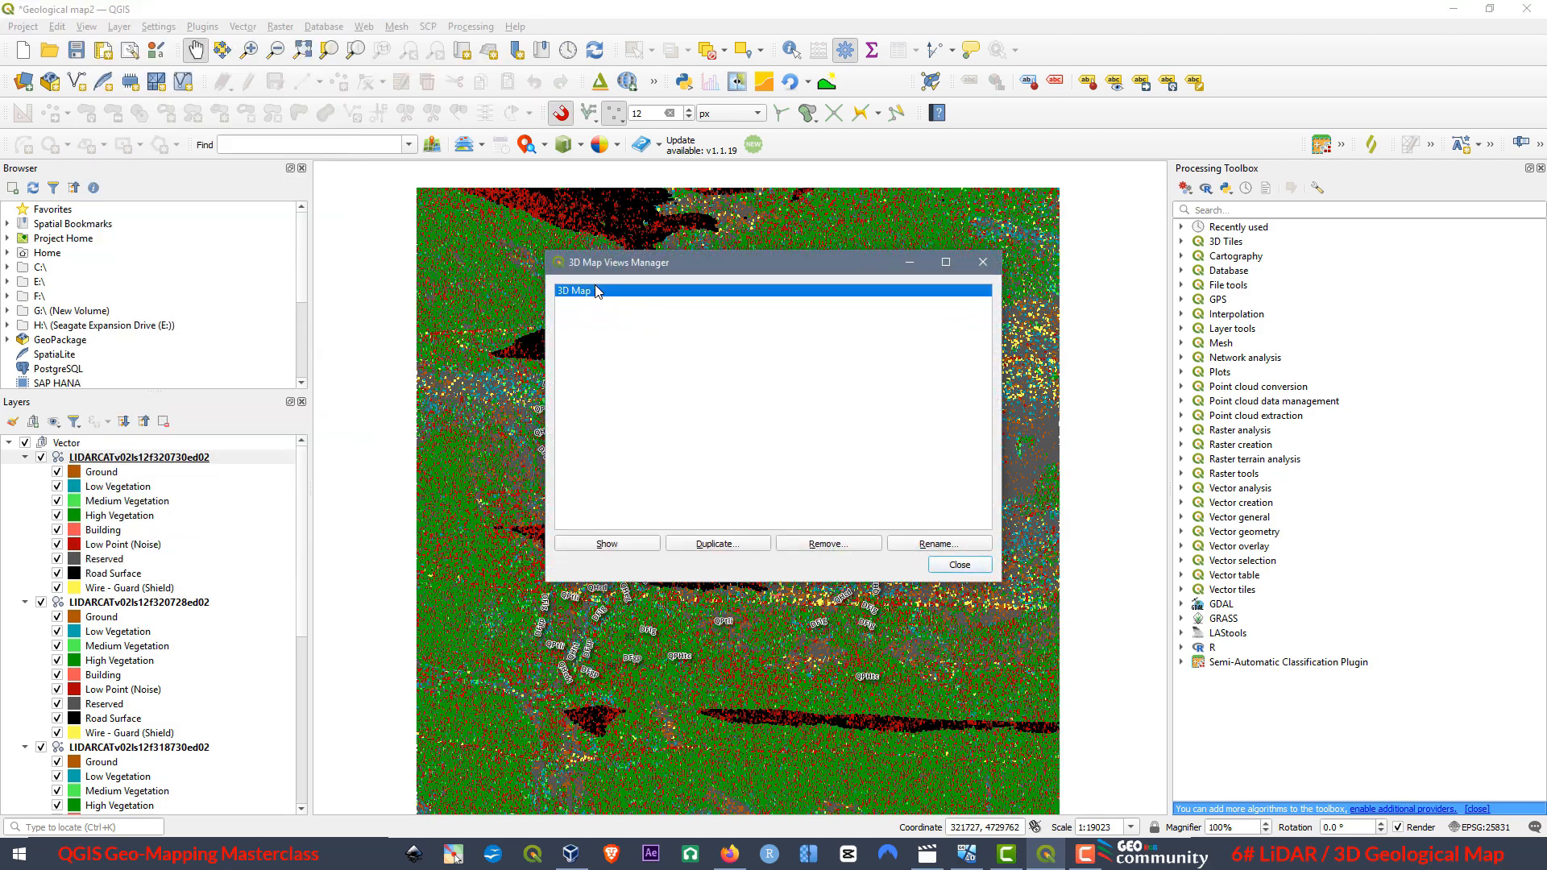
click(841, 548)
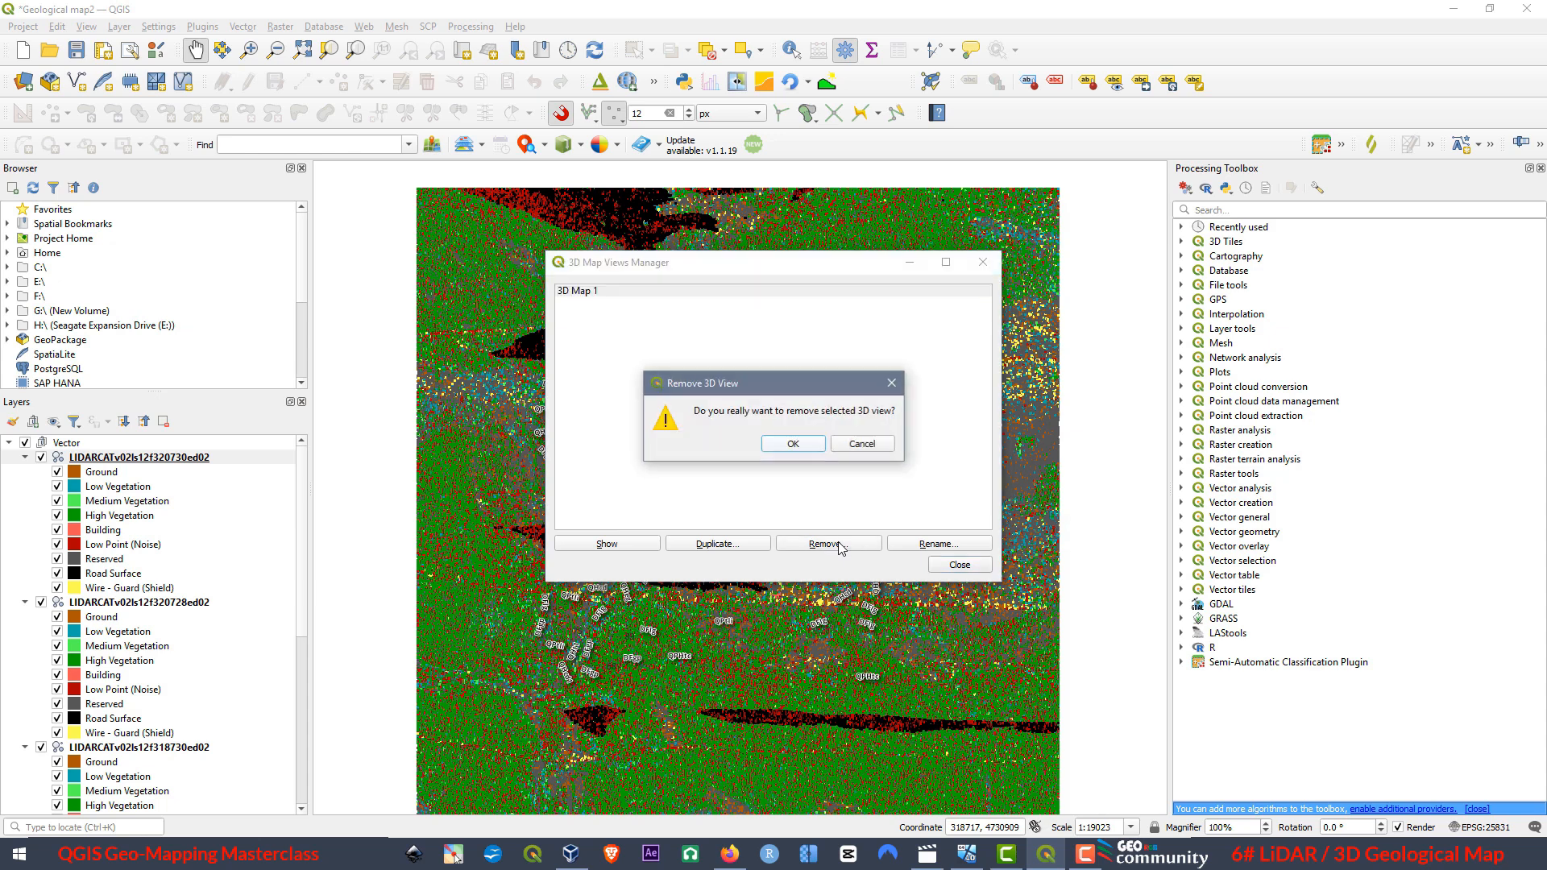
click(794, 443)
click(962, 566)
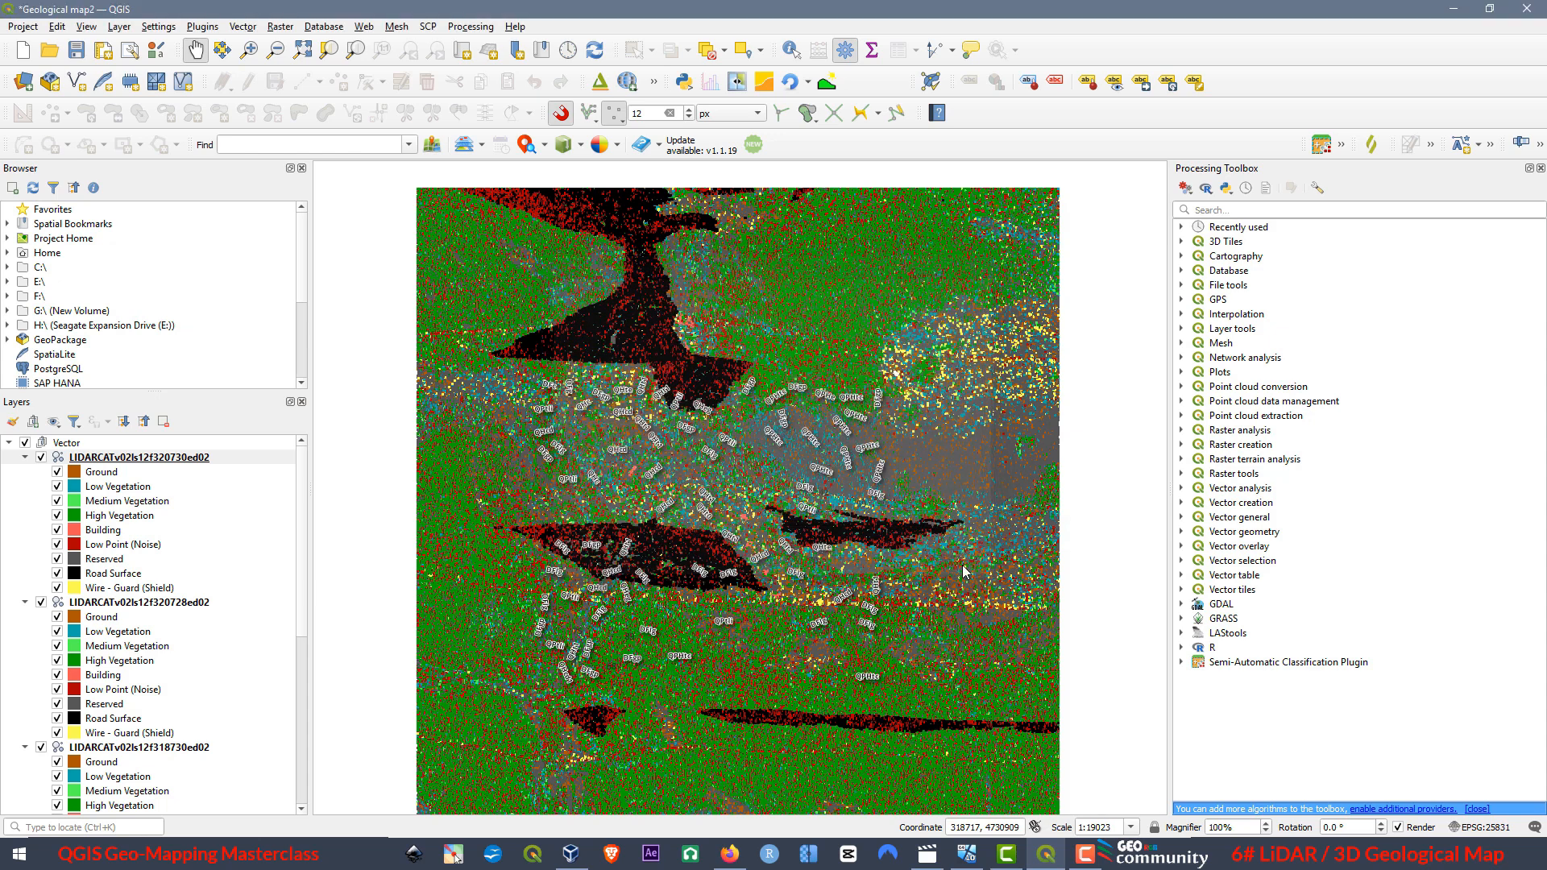
Create a new maximized 3D map view, zoomed to the full extent with the on-screen navigation controls hidden.
click(87, 27)
mouse_move(99, 69)
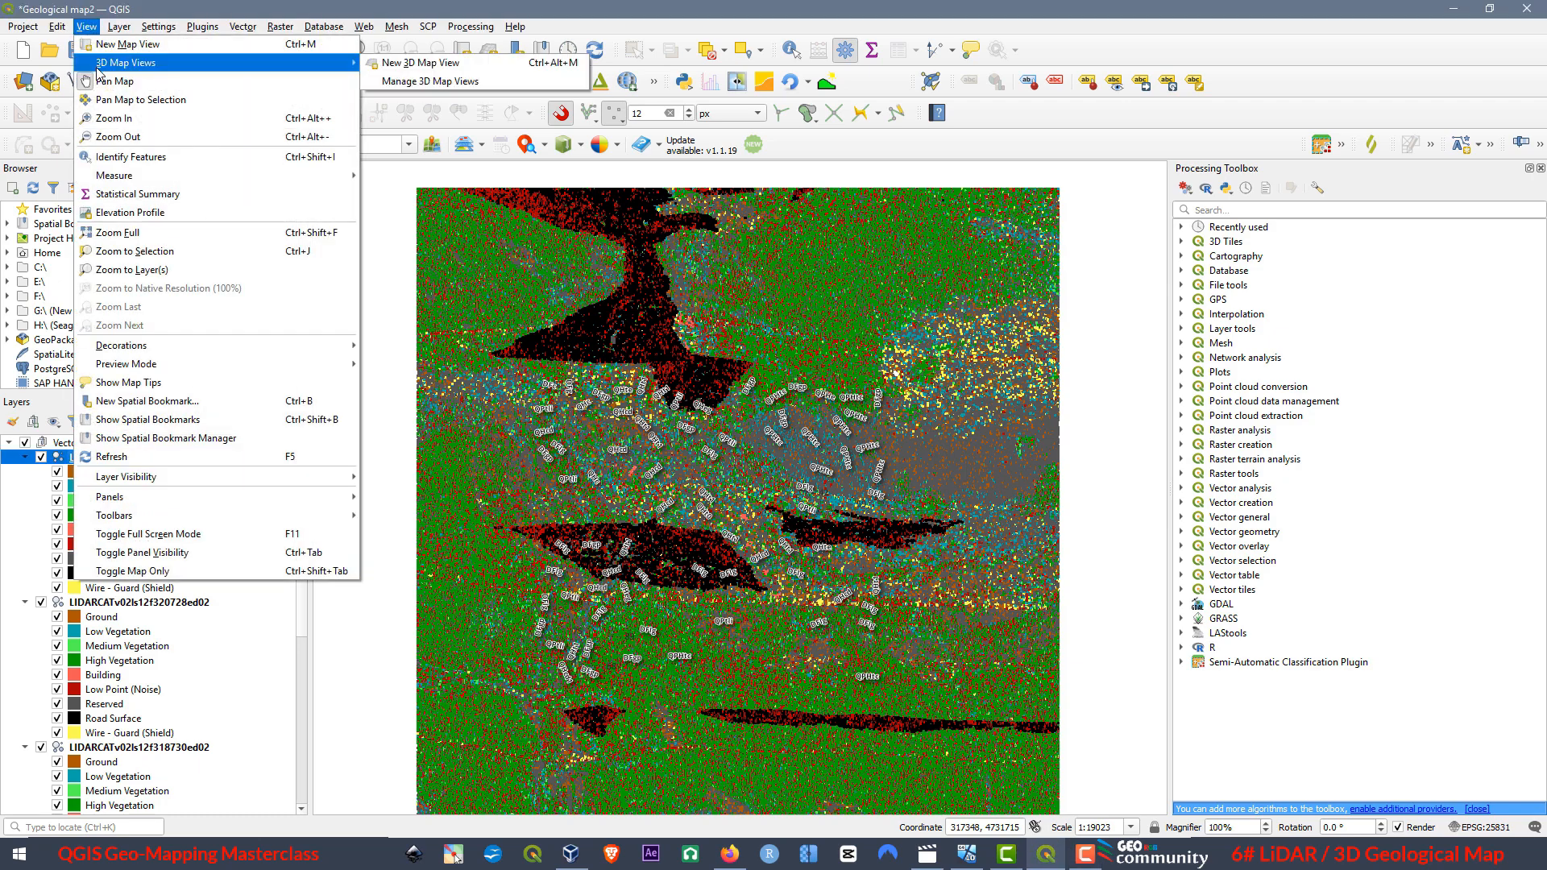
click(386, 63)
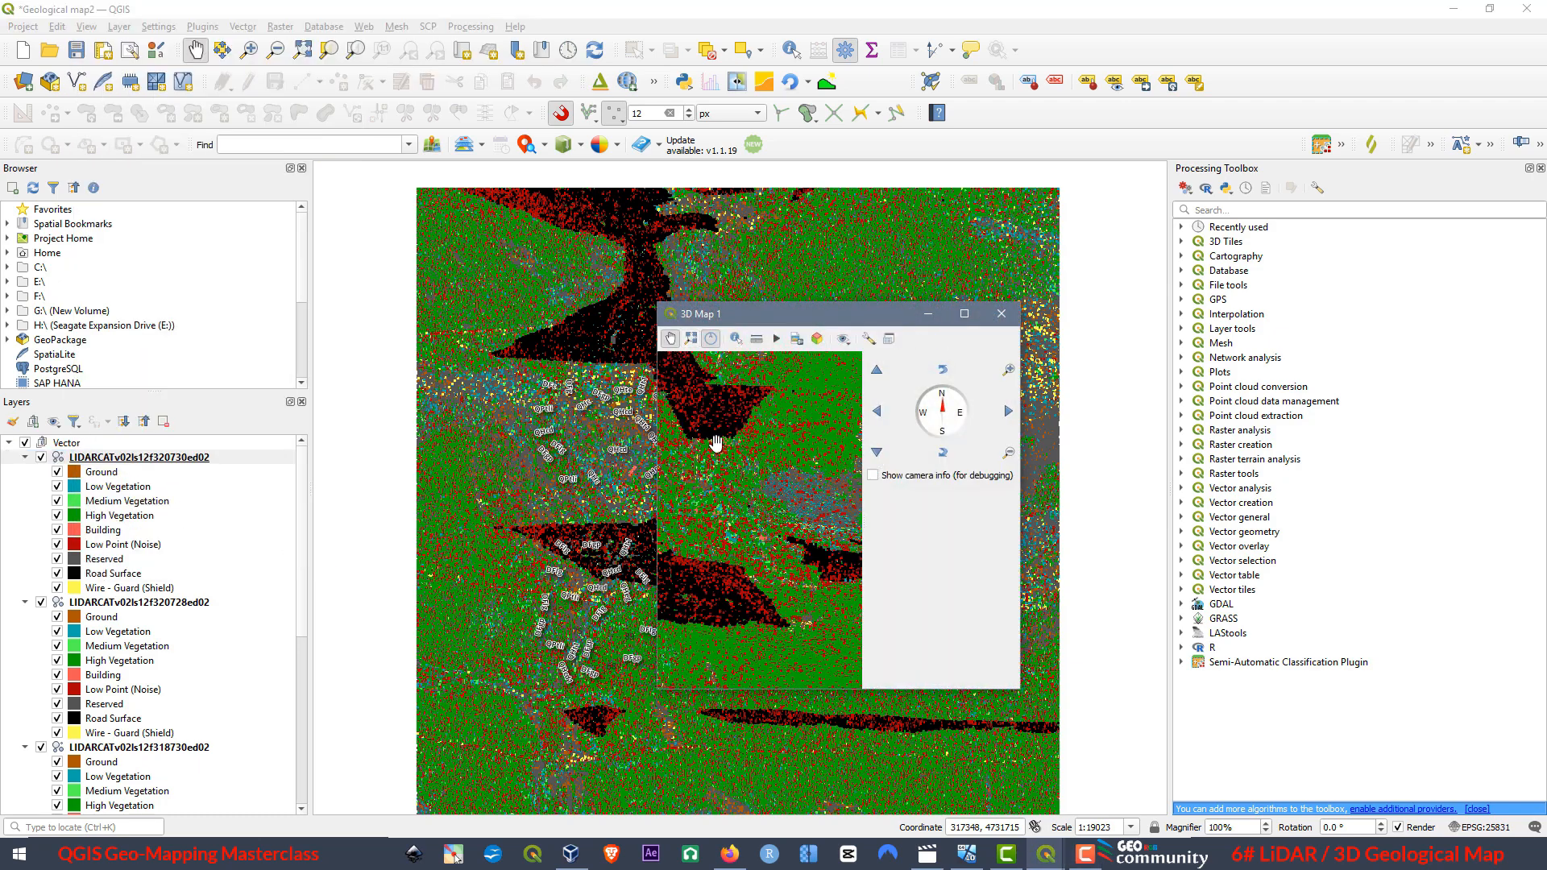
click(966, 320)
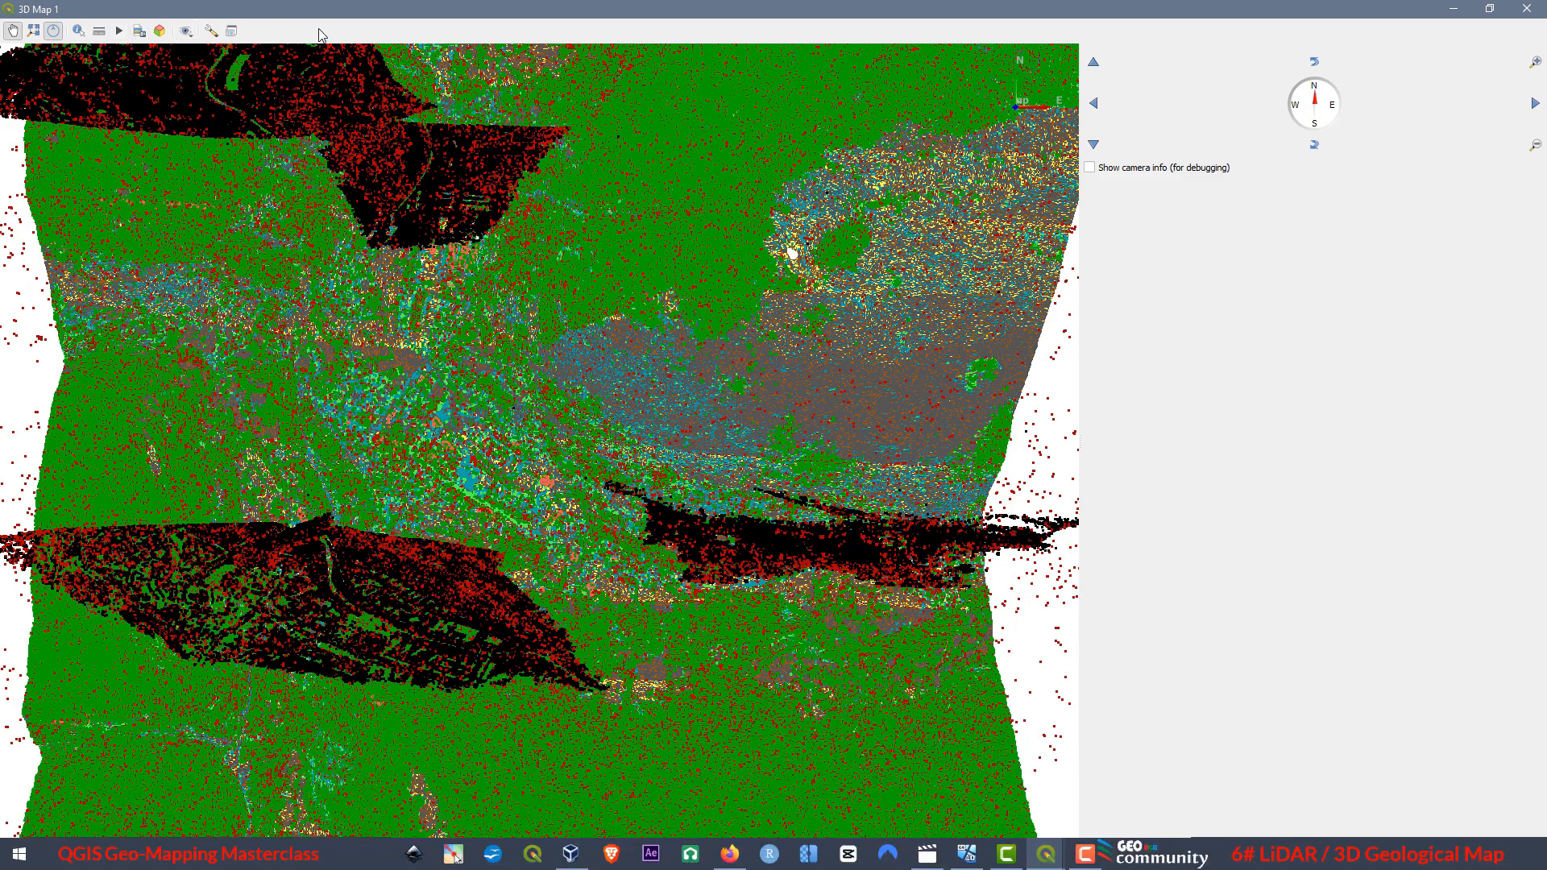
click(33, 32)
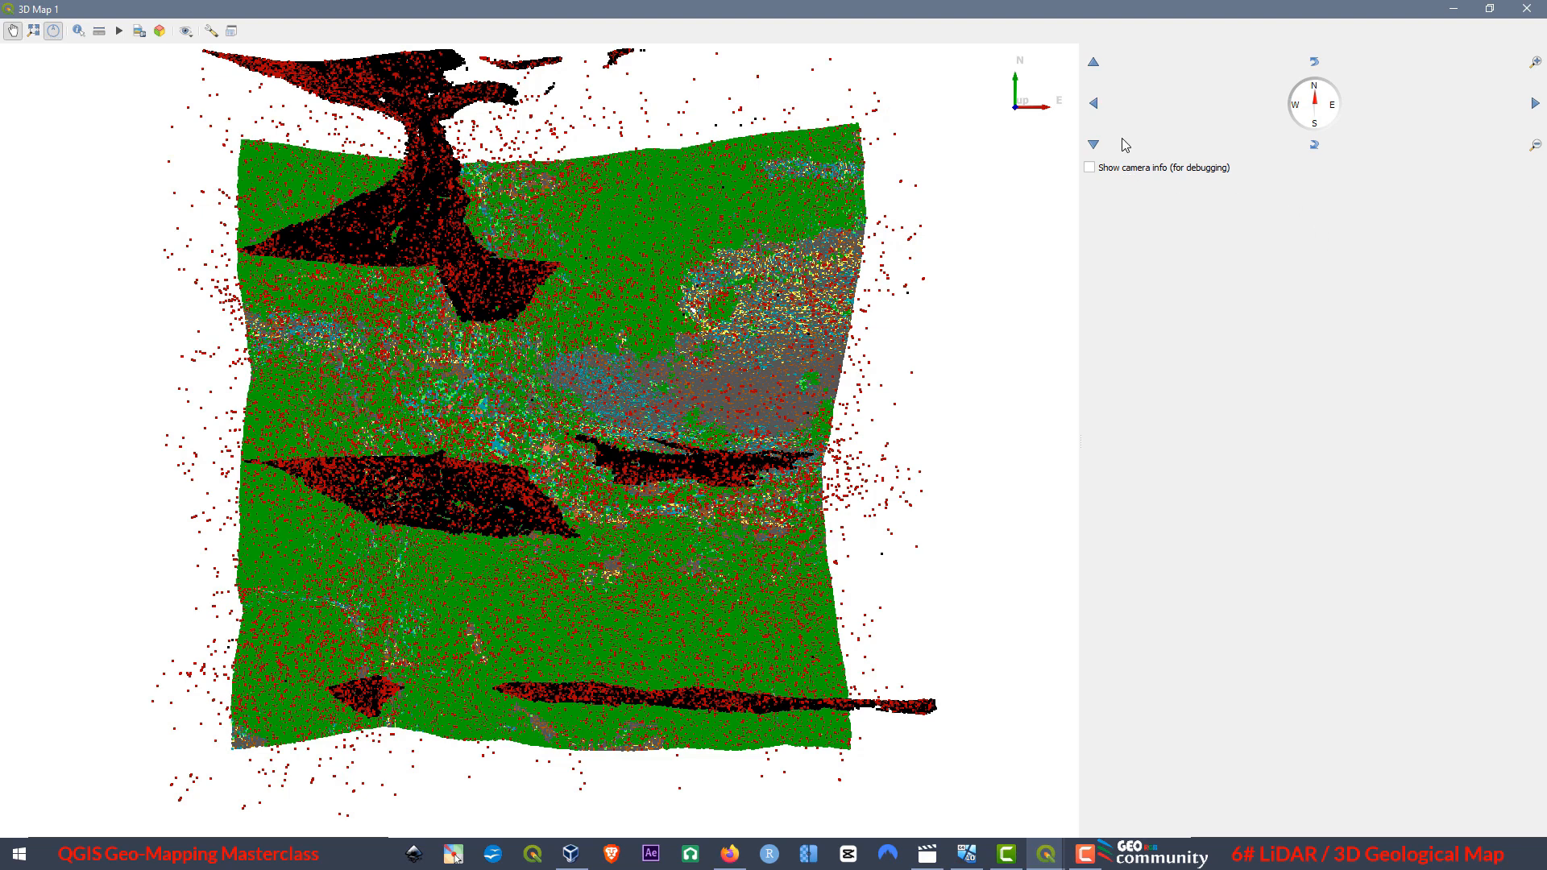
click(55, 33)
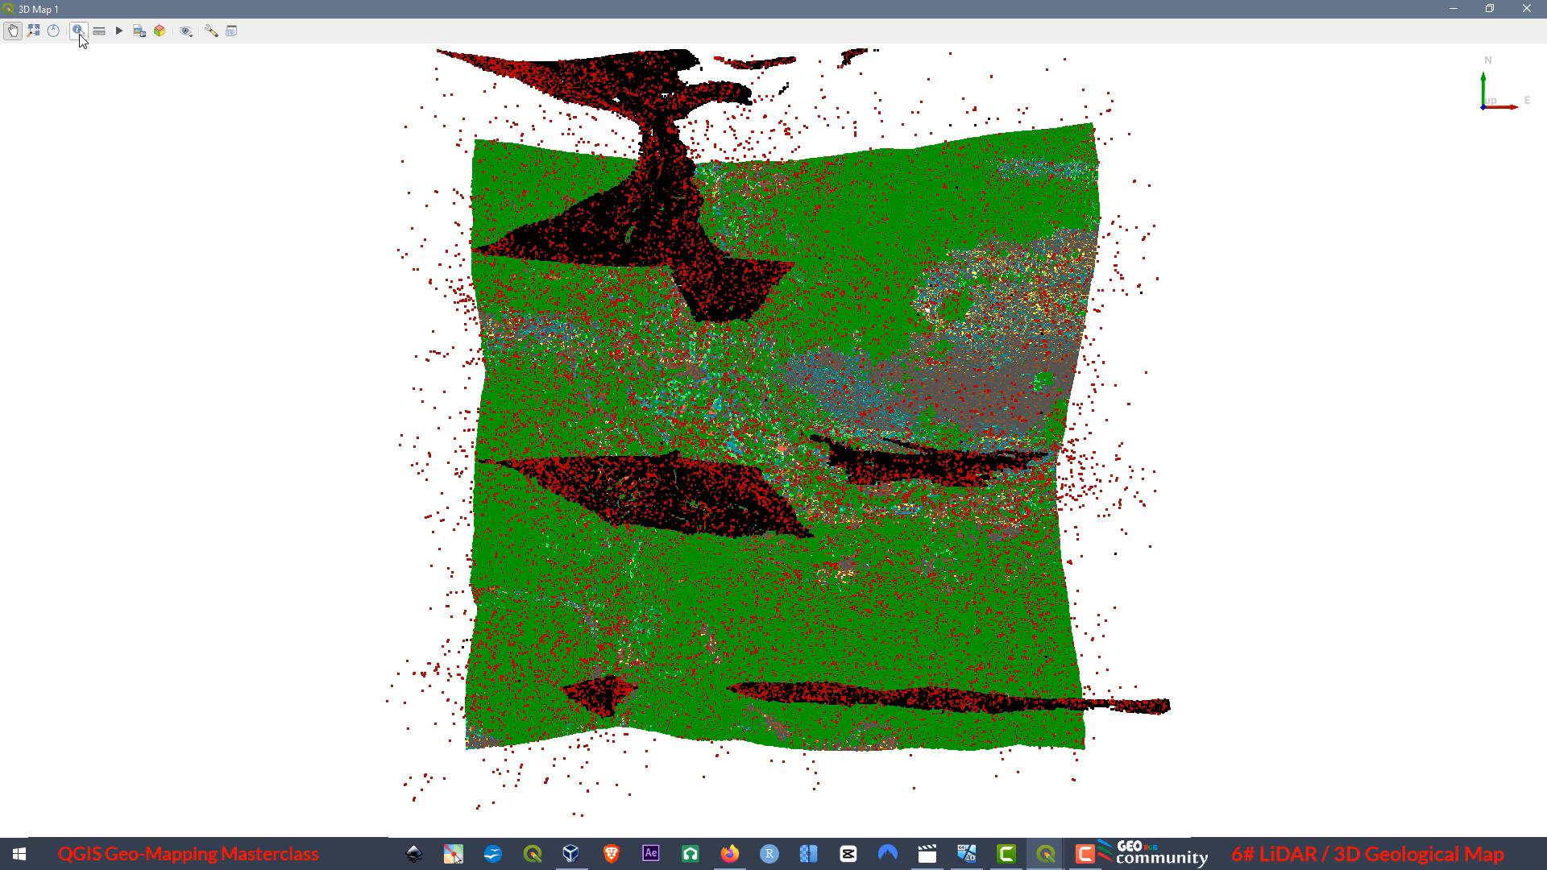
Identify a LiDAR point in the reduced 3D view to inspect its attributes, and close the identify results.
click(83, 39)
click(1490, 11)
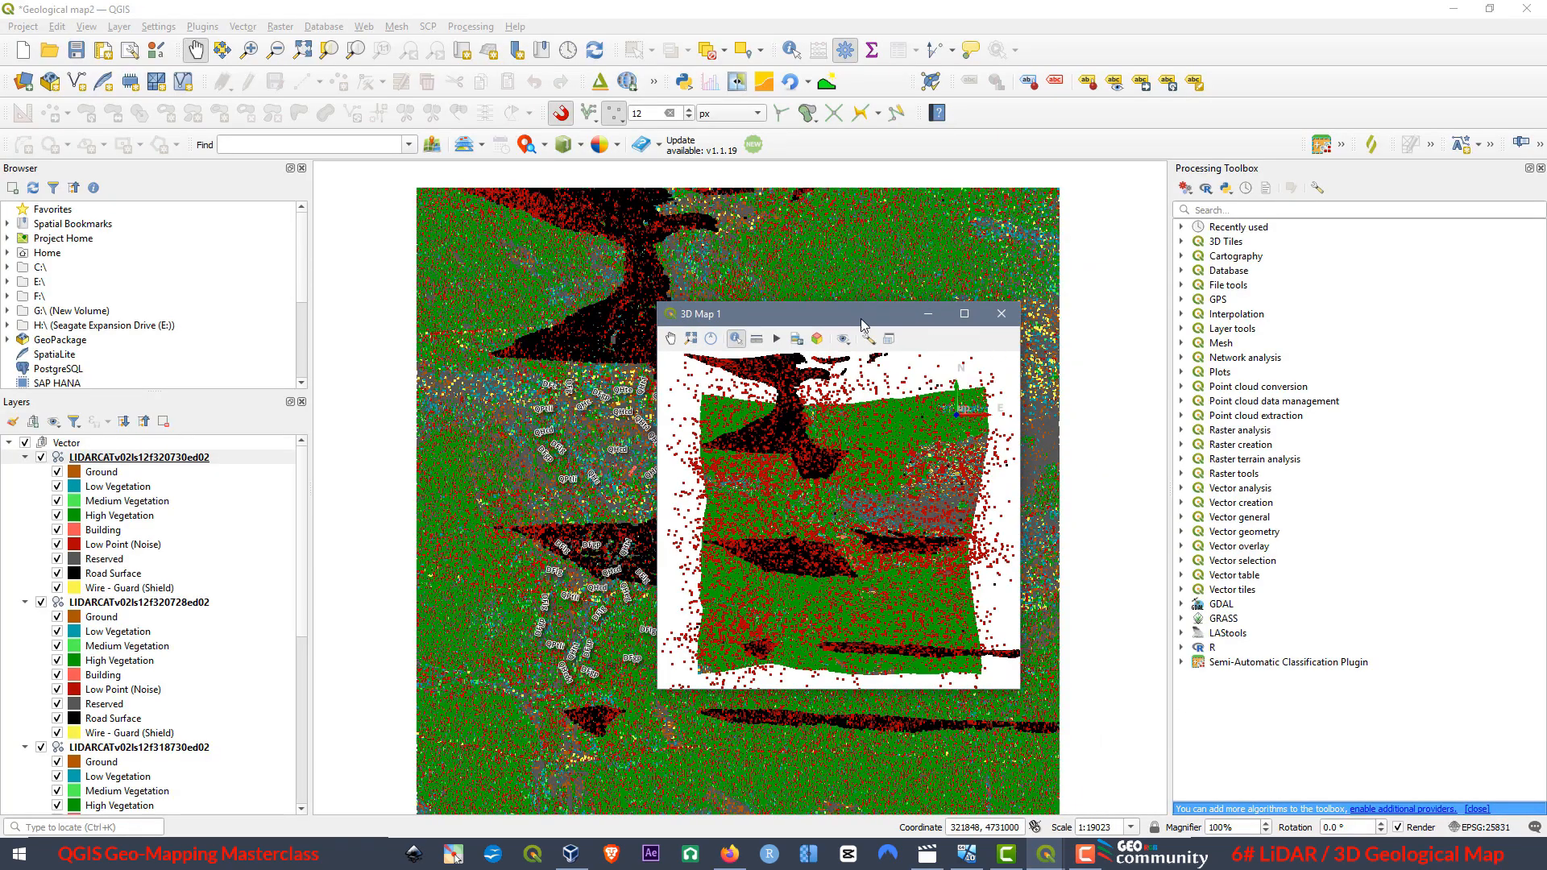
drag(861, 321, 515, 139)
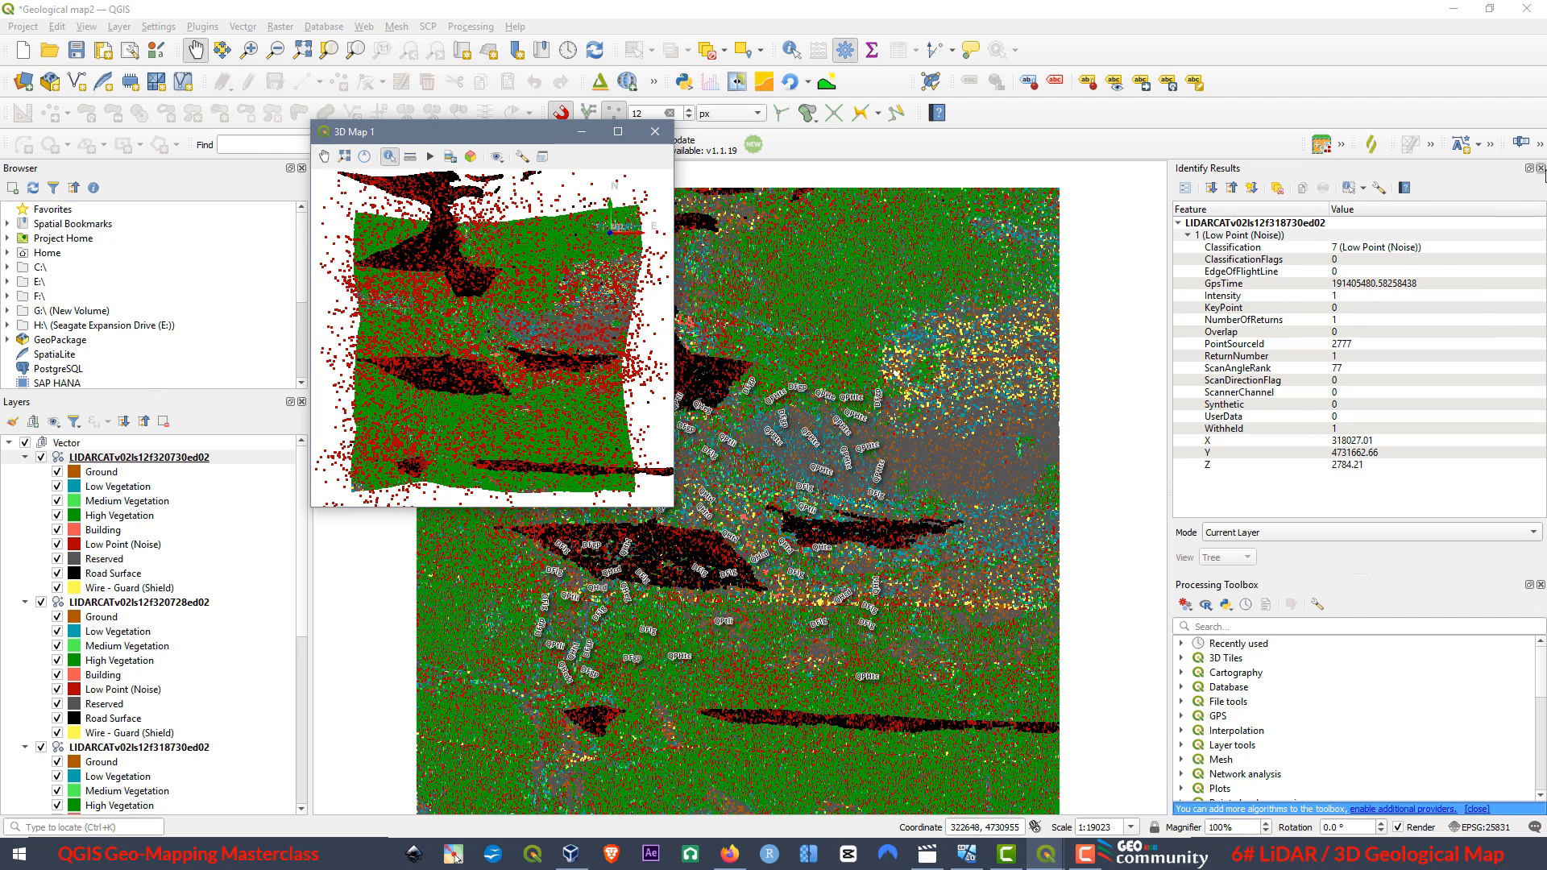
click(1540, 169)
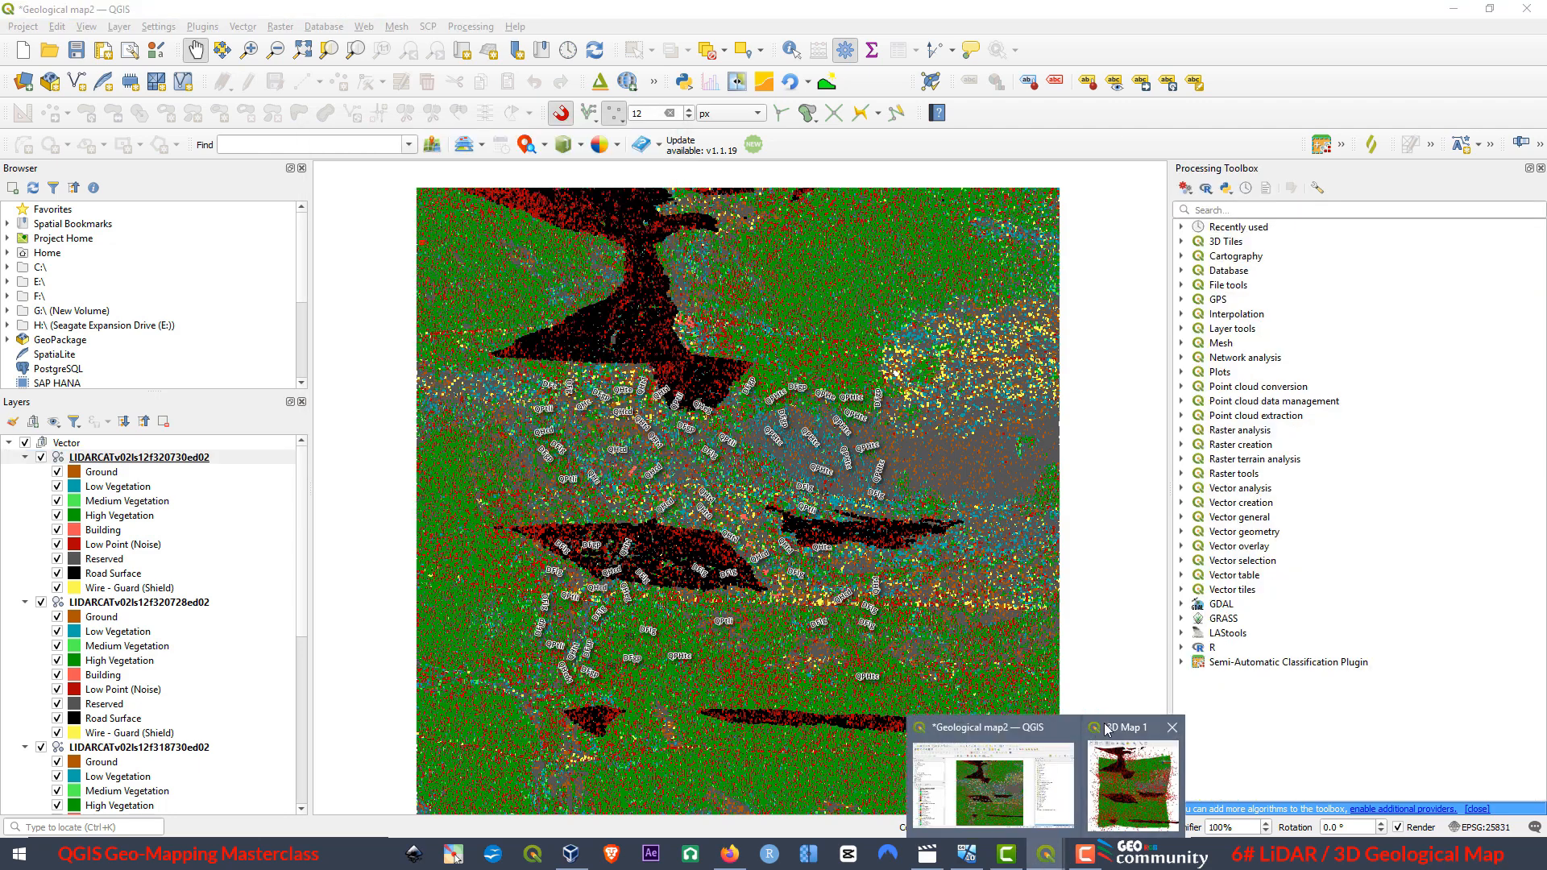
Return to the maximized 3D map view and review its shadow, lighting, occlusion and camera-following options.
click(1128, 734)
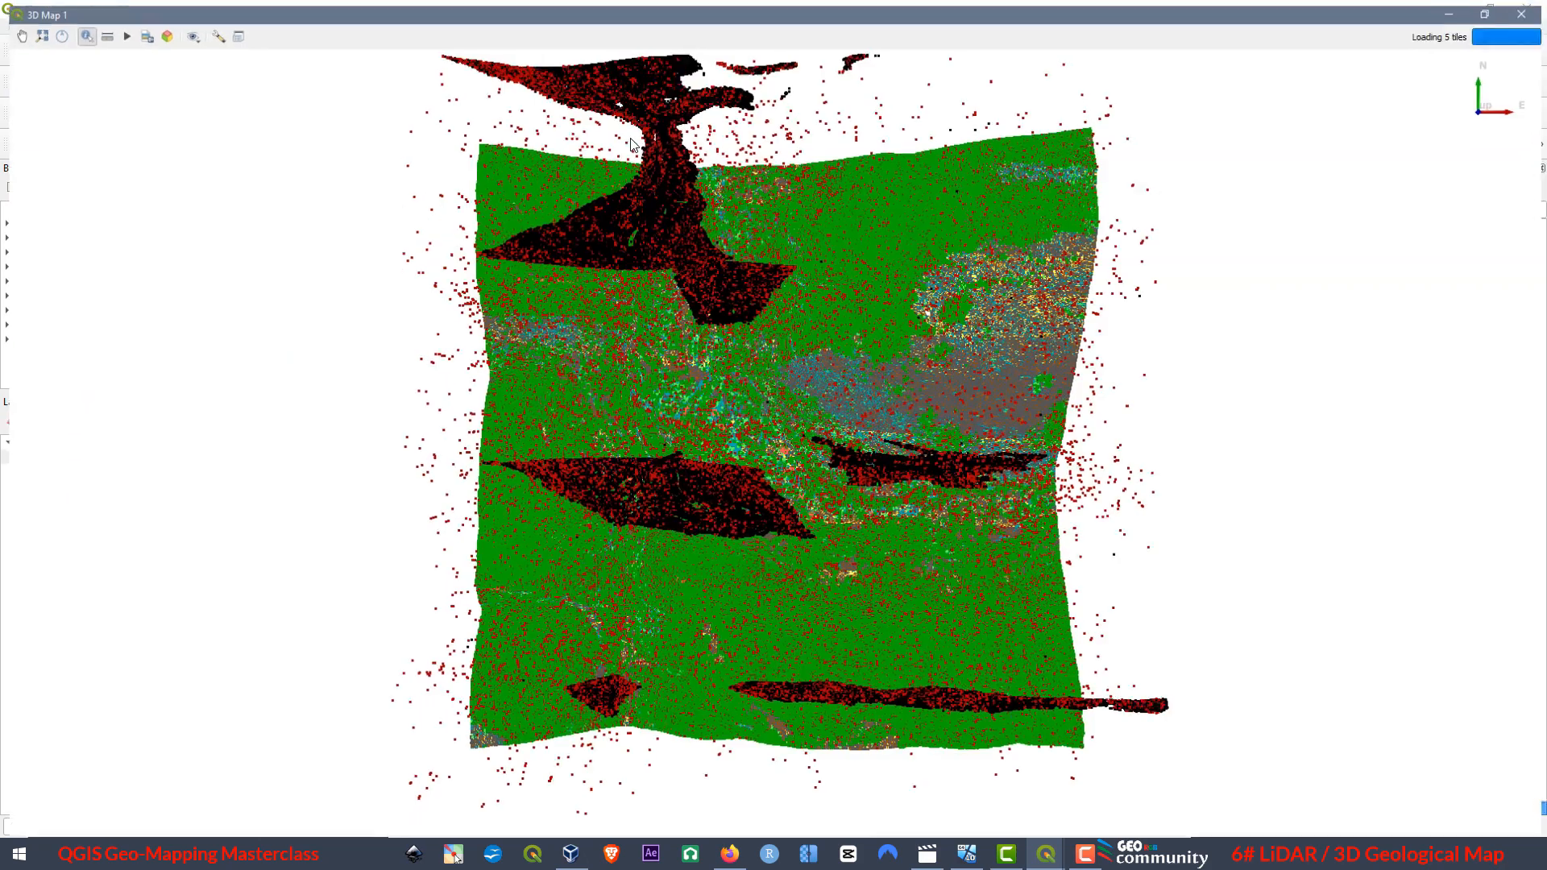
click(618, 131)
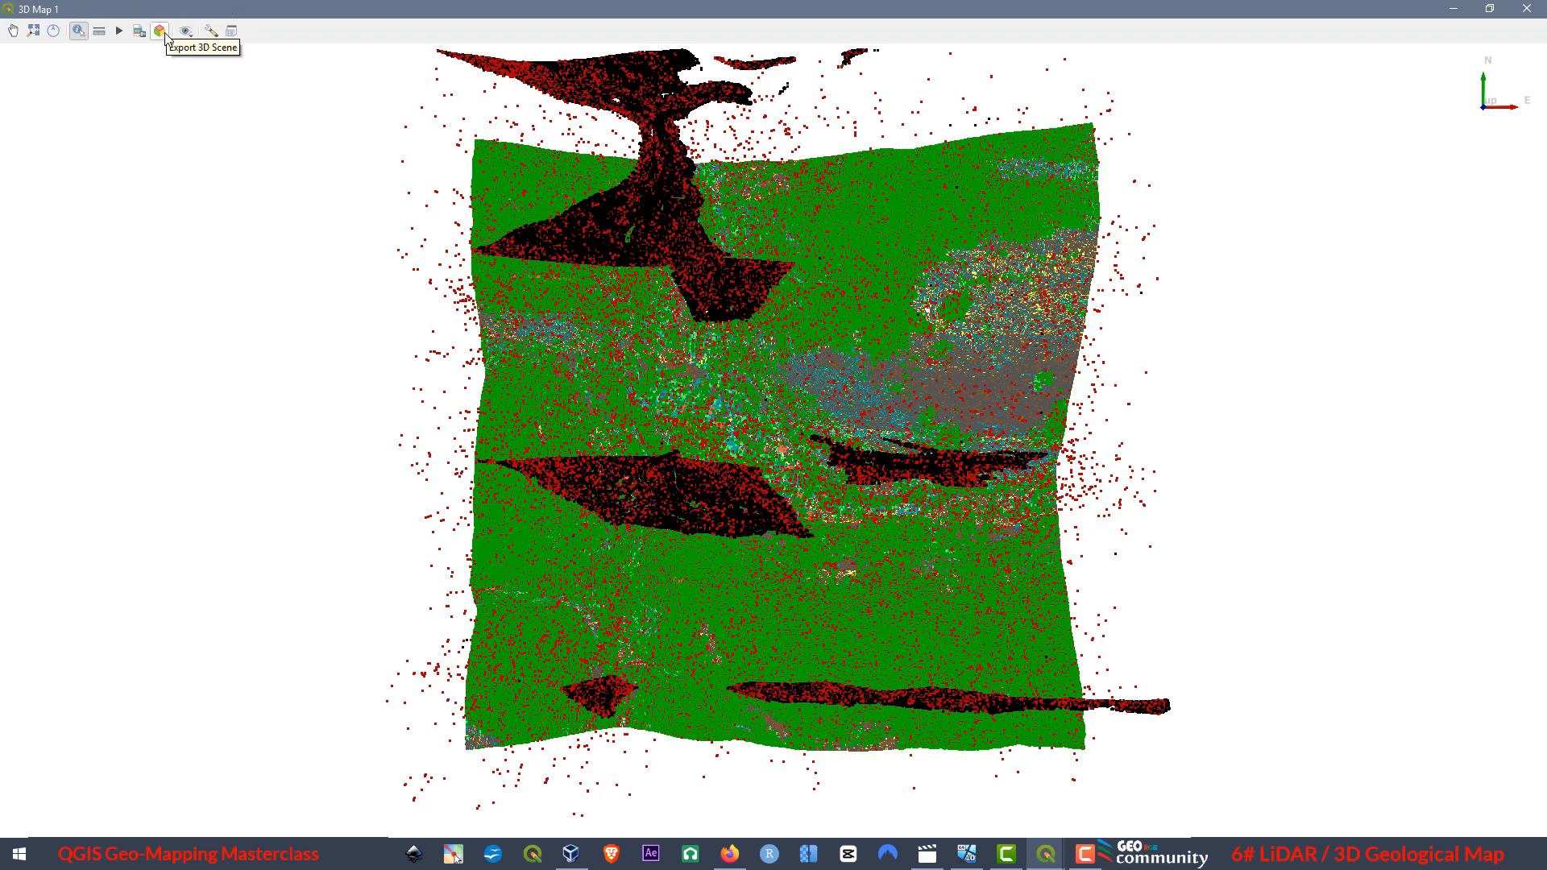
click(214, 35)
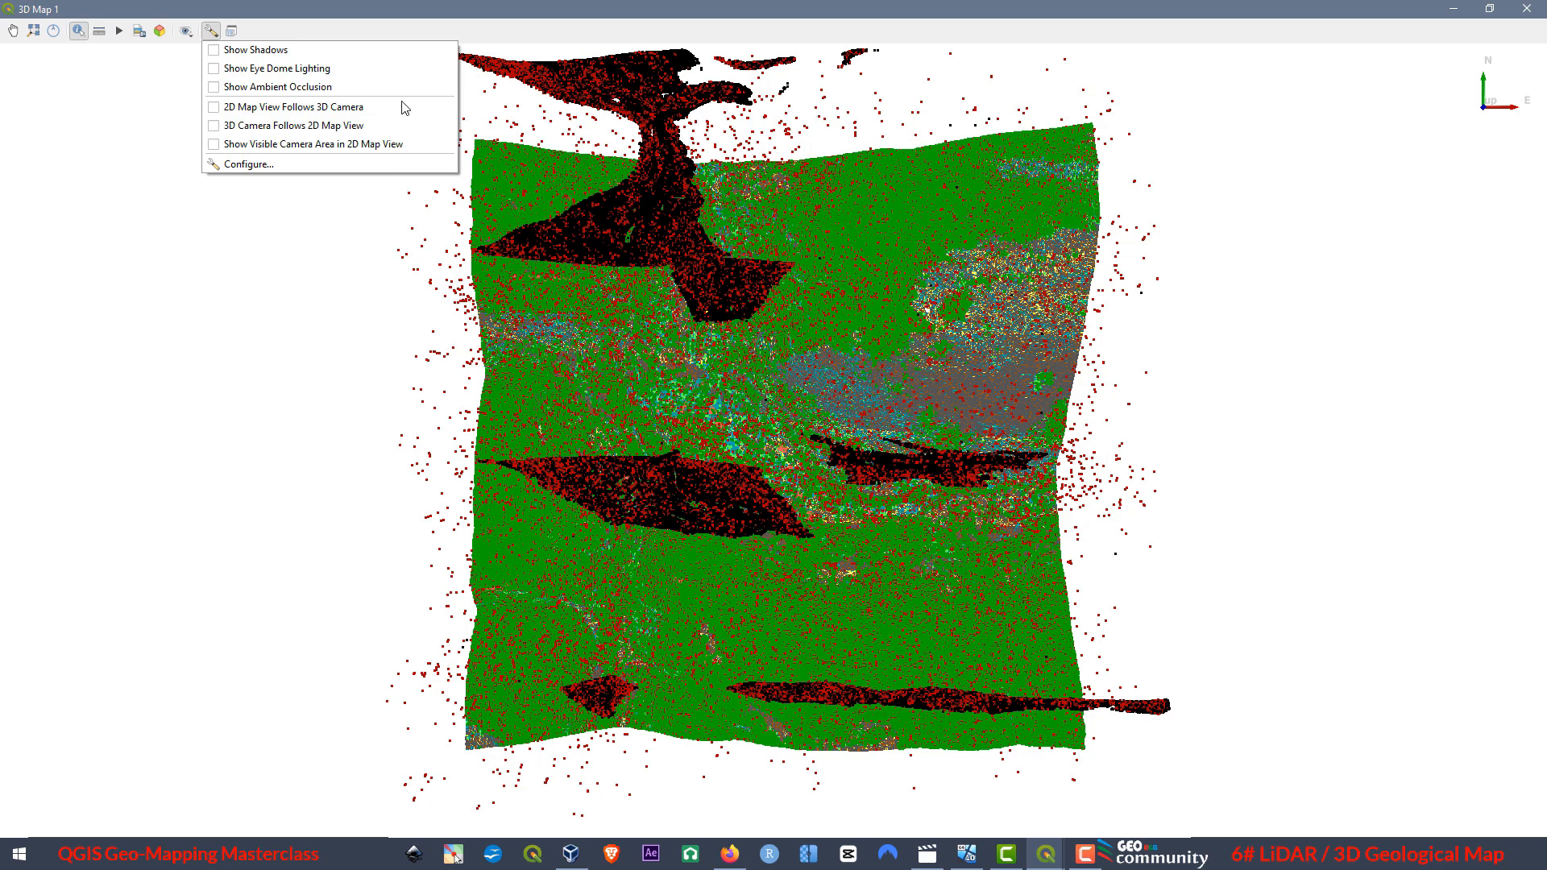
click(278, 15)
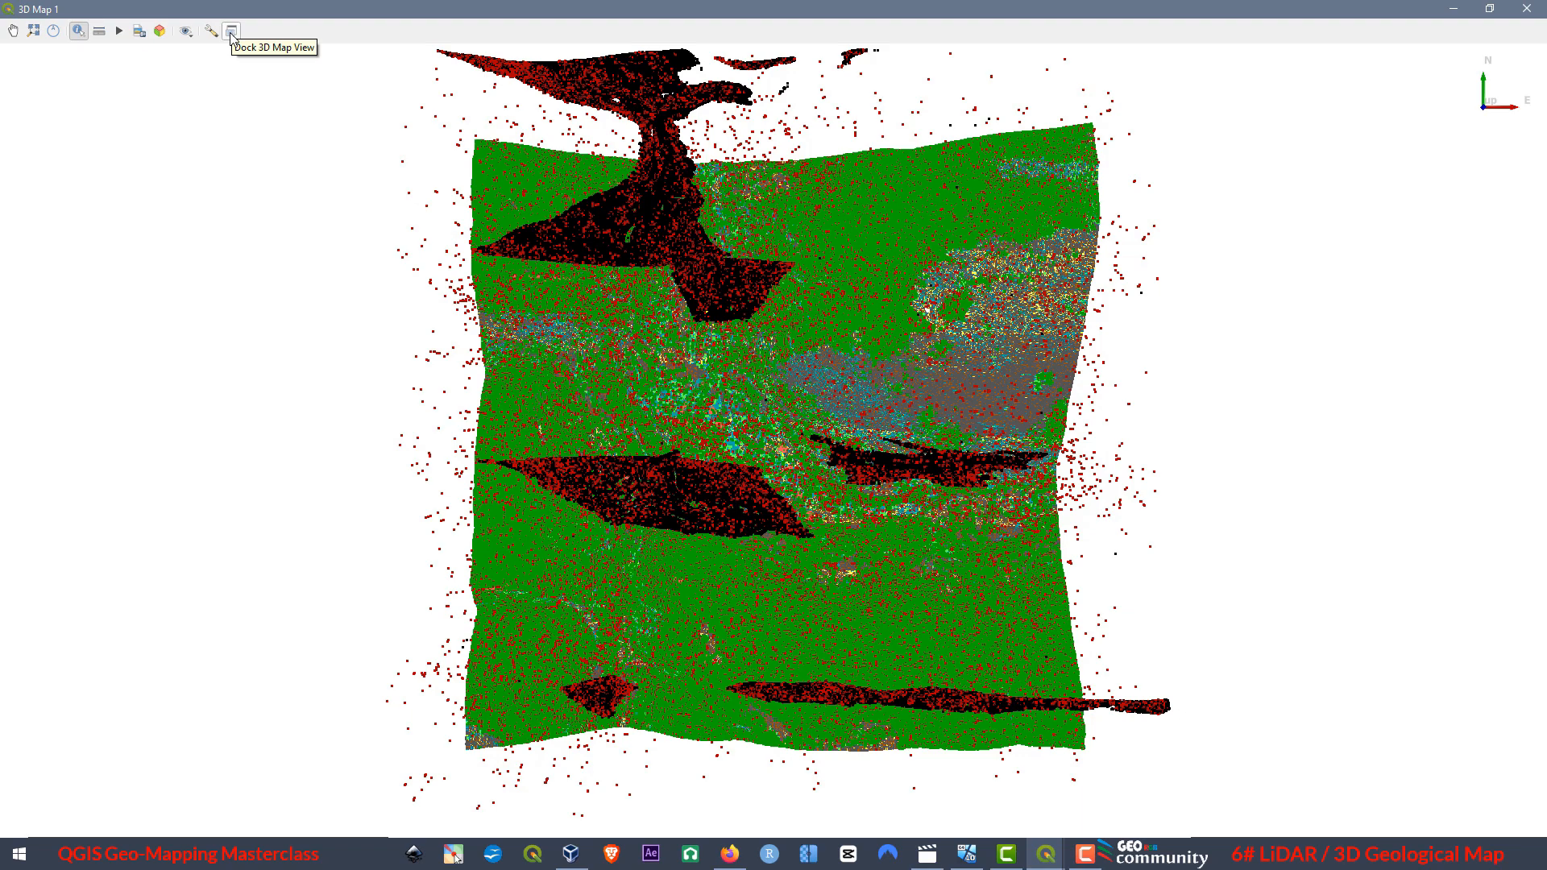
Compare the 3D view beside the 2D map, and tilt the maximized 3D view to examine the point clouds side-on.
click(1489, 8)
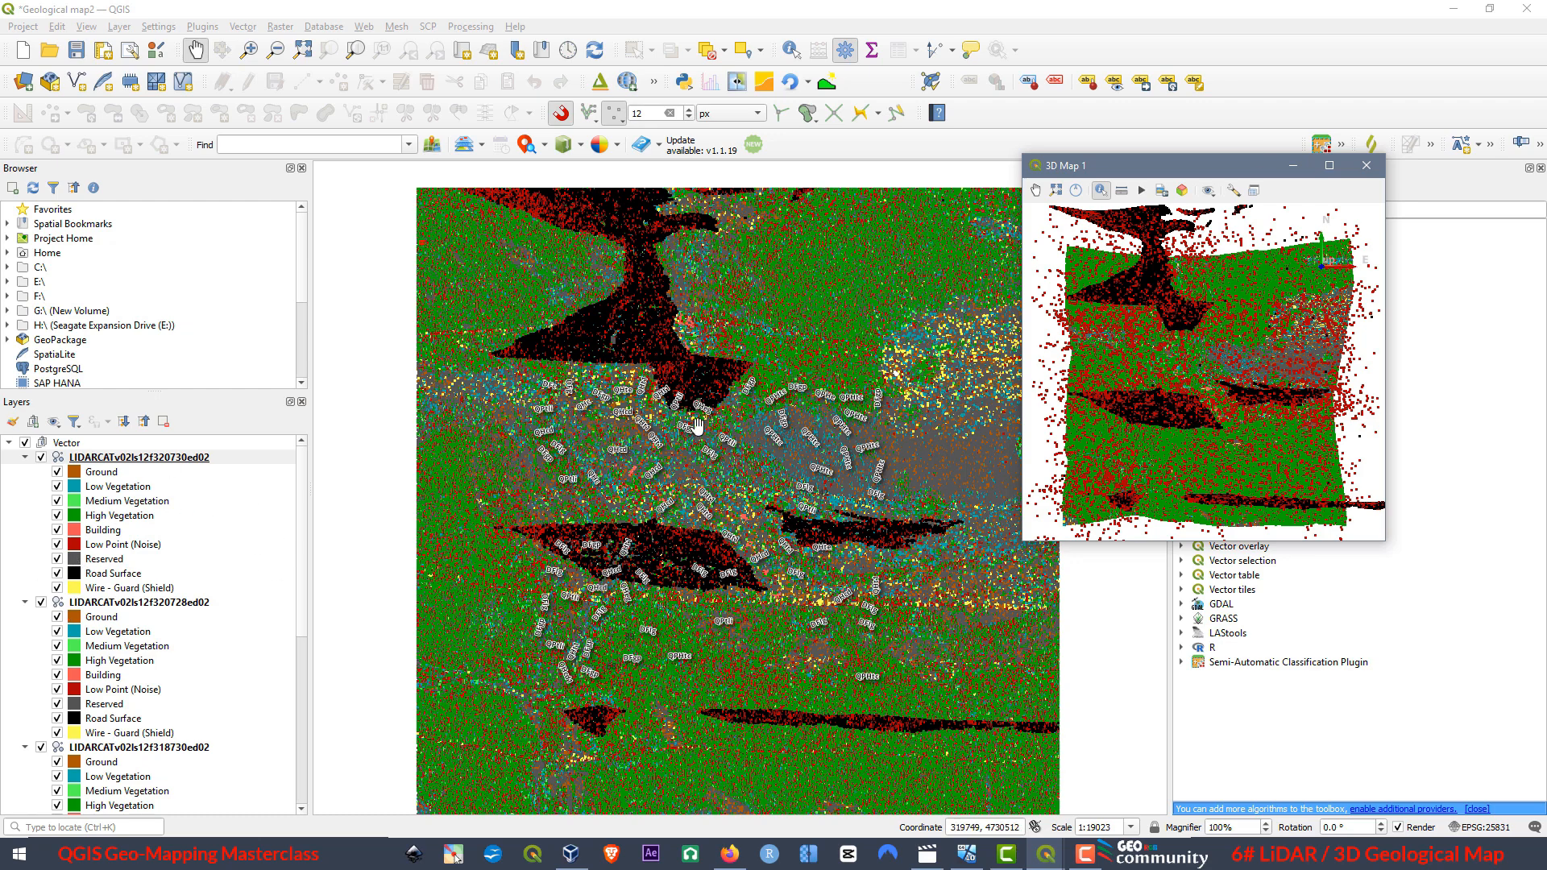
click(1329, 163)
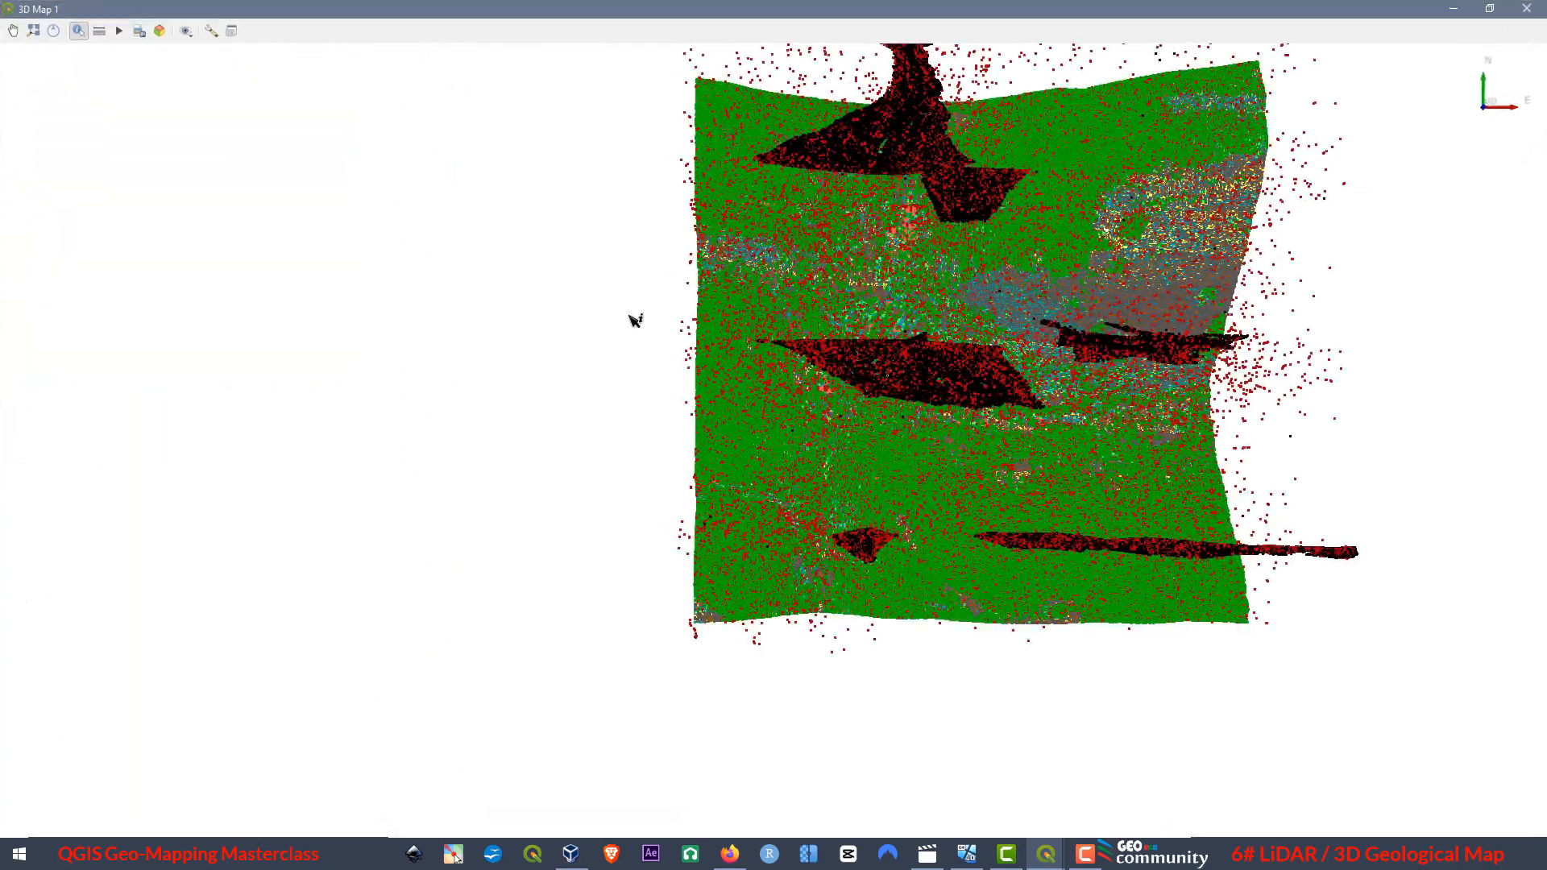
drag(944, 442, 927, 815)
drag(1065, 334, 841, 533)
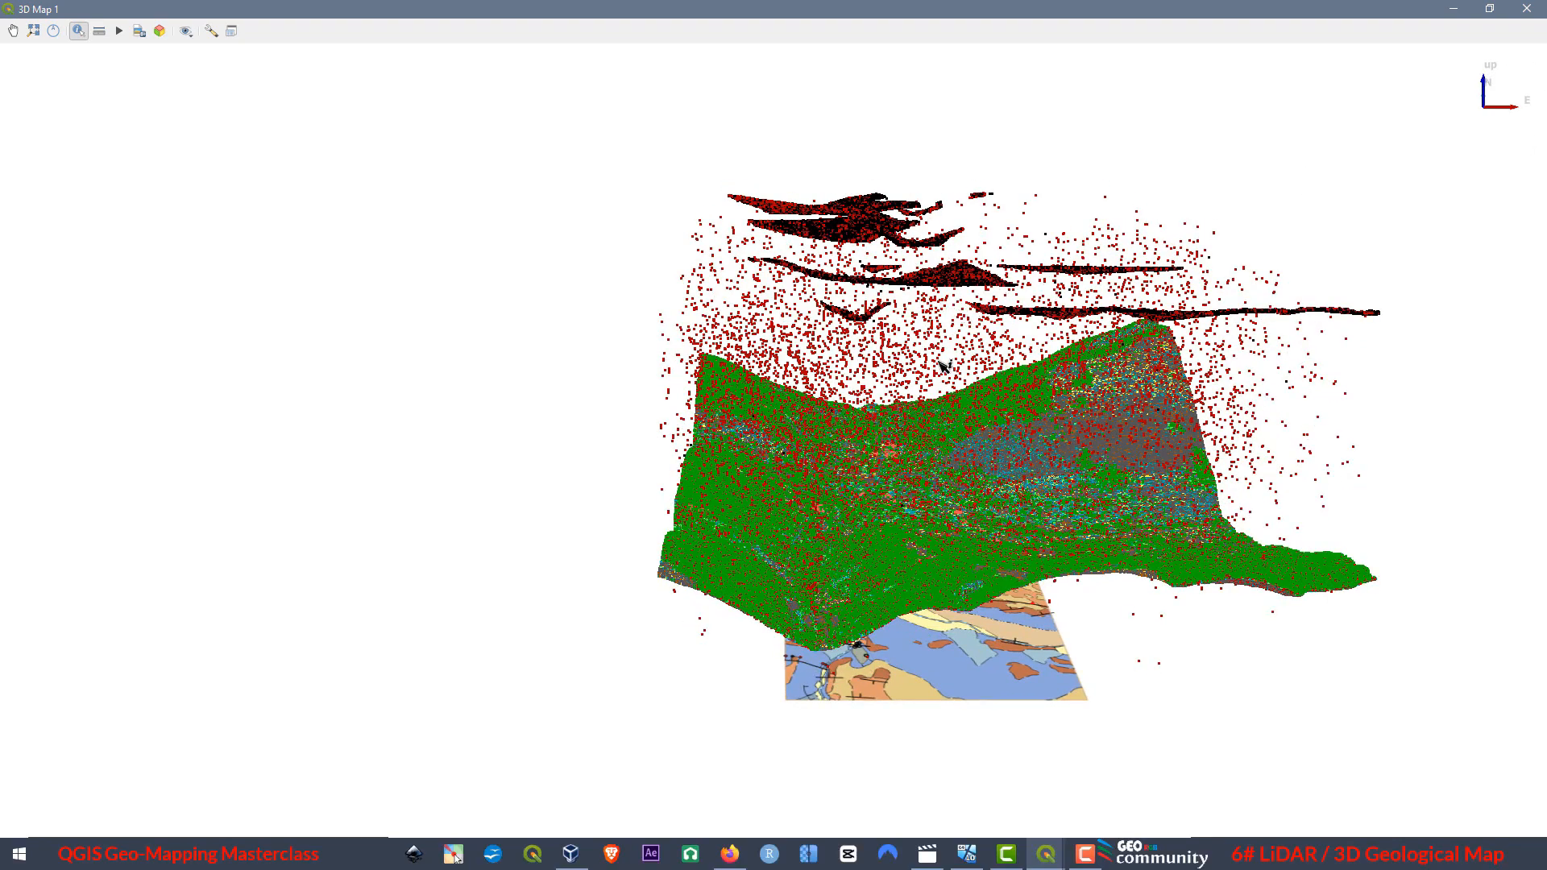
Return to the 2D map and hide the Wire - Guard, Road Surface, Reserved and Low Point (Noise) classes of LIDARCATv02ls12f320730ed02.
click(1489, 8)
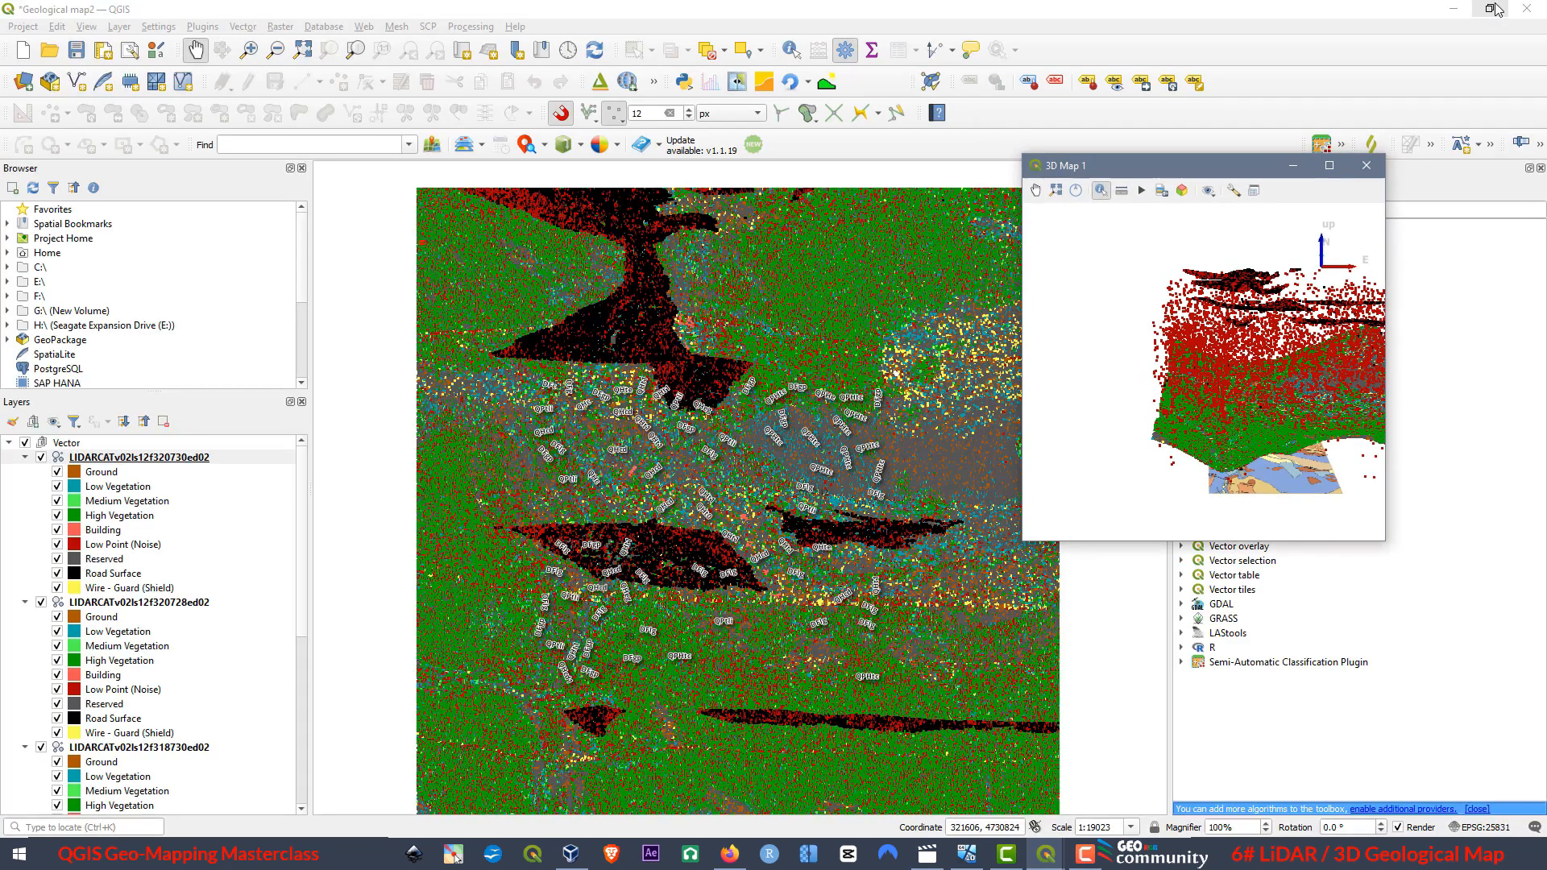
click(58, 574)
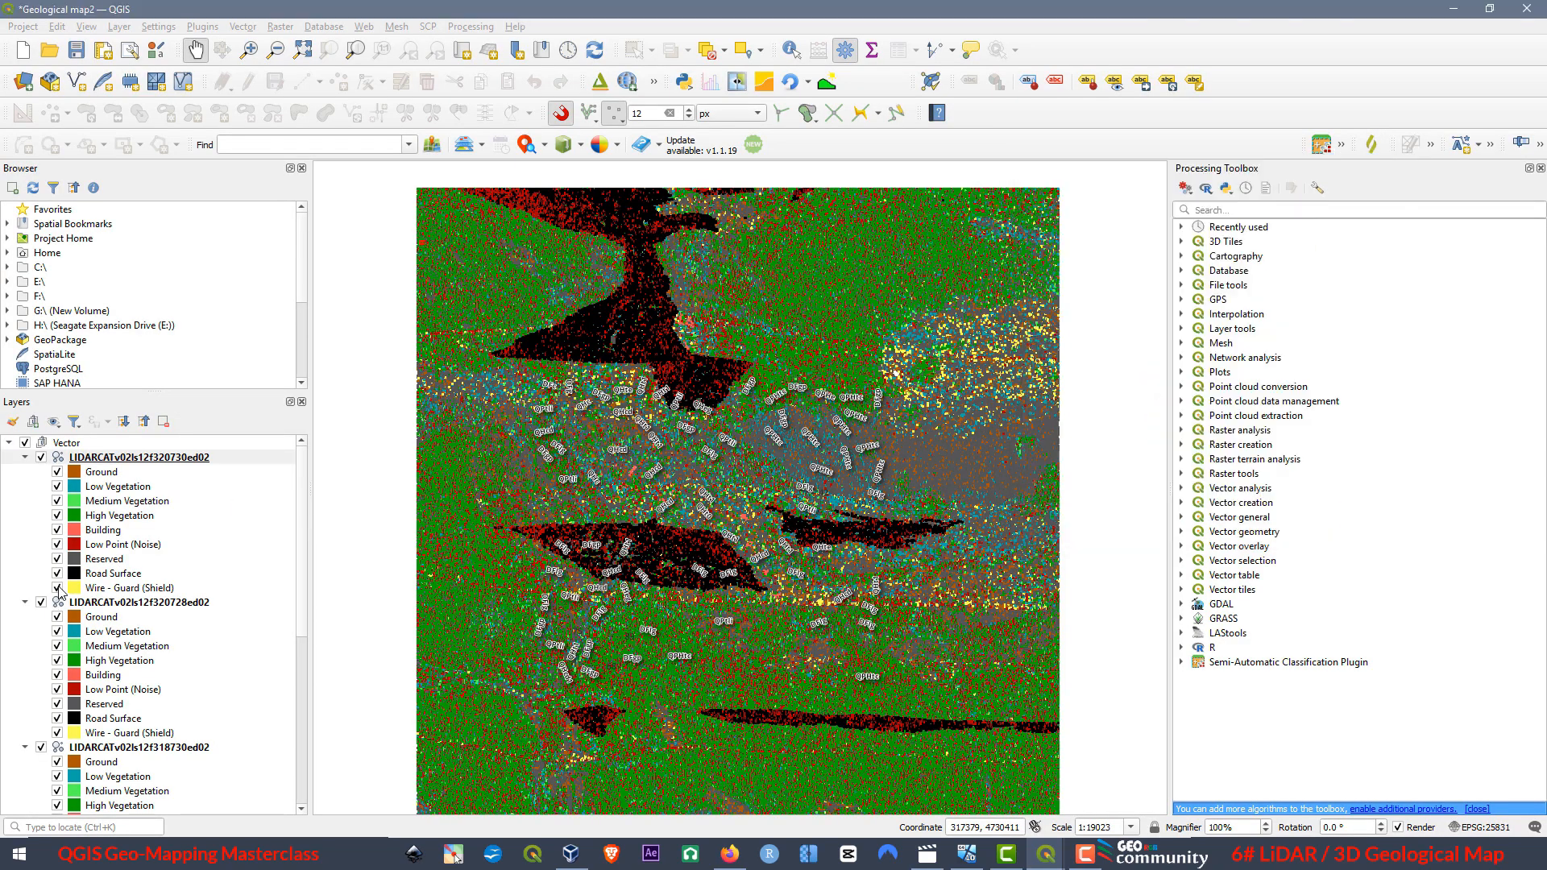
click(57, 559)
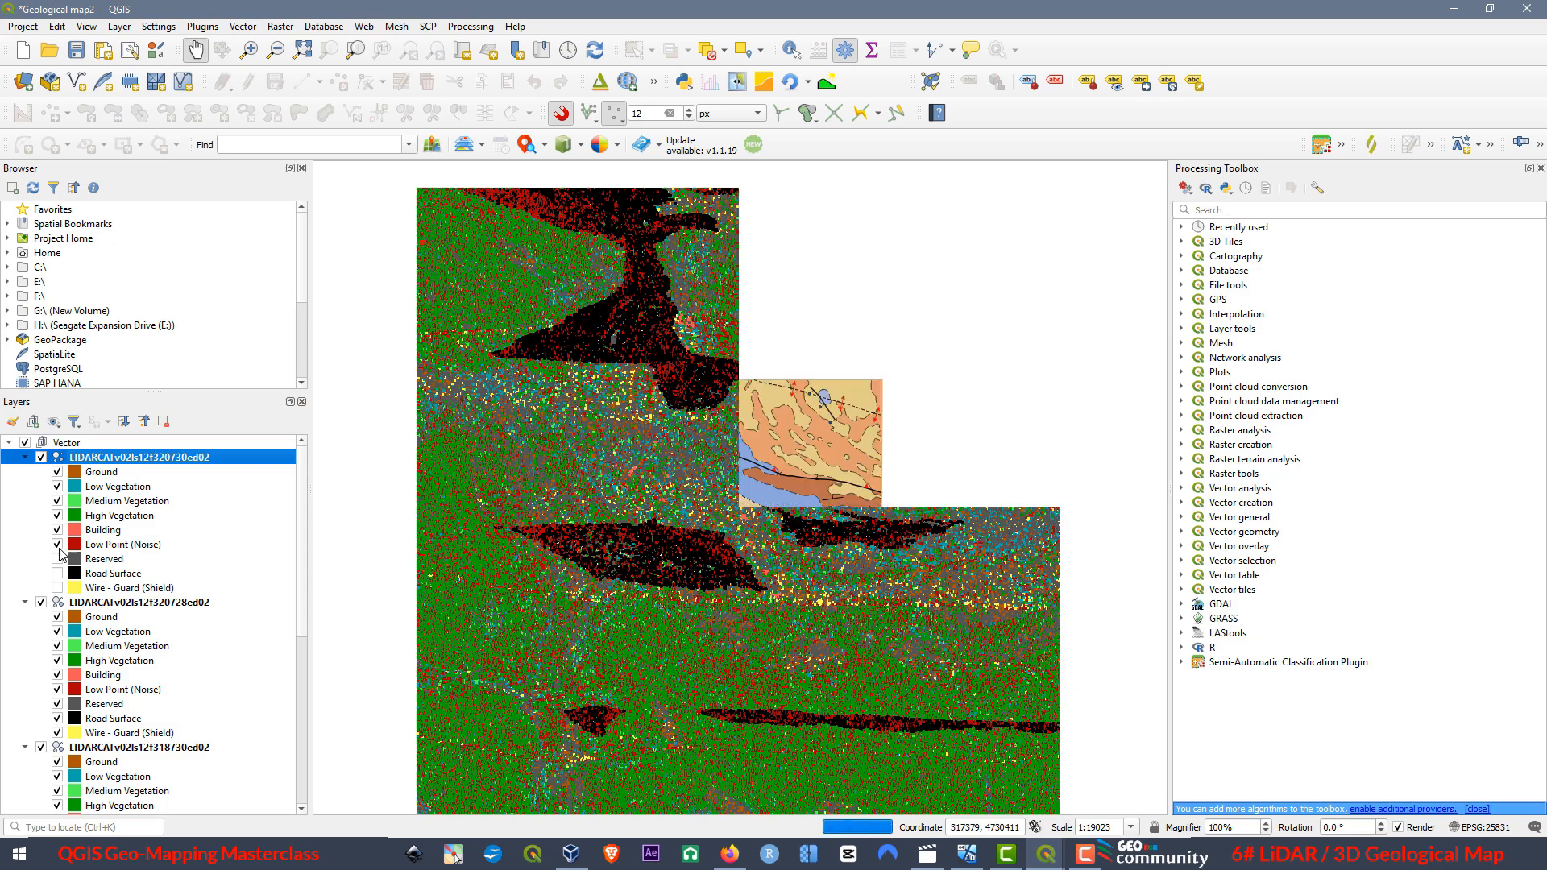
click(58, 545)
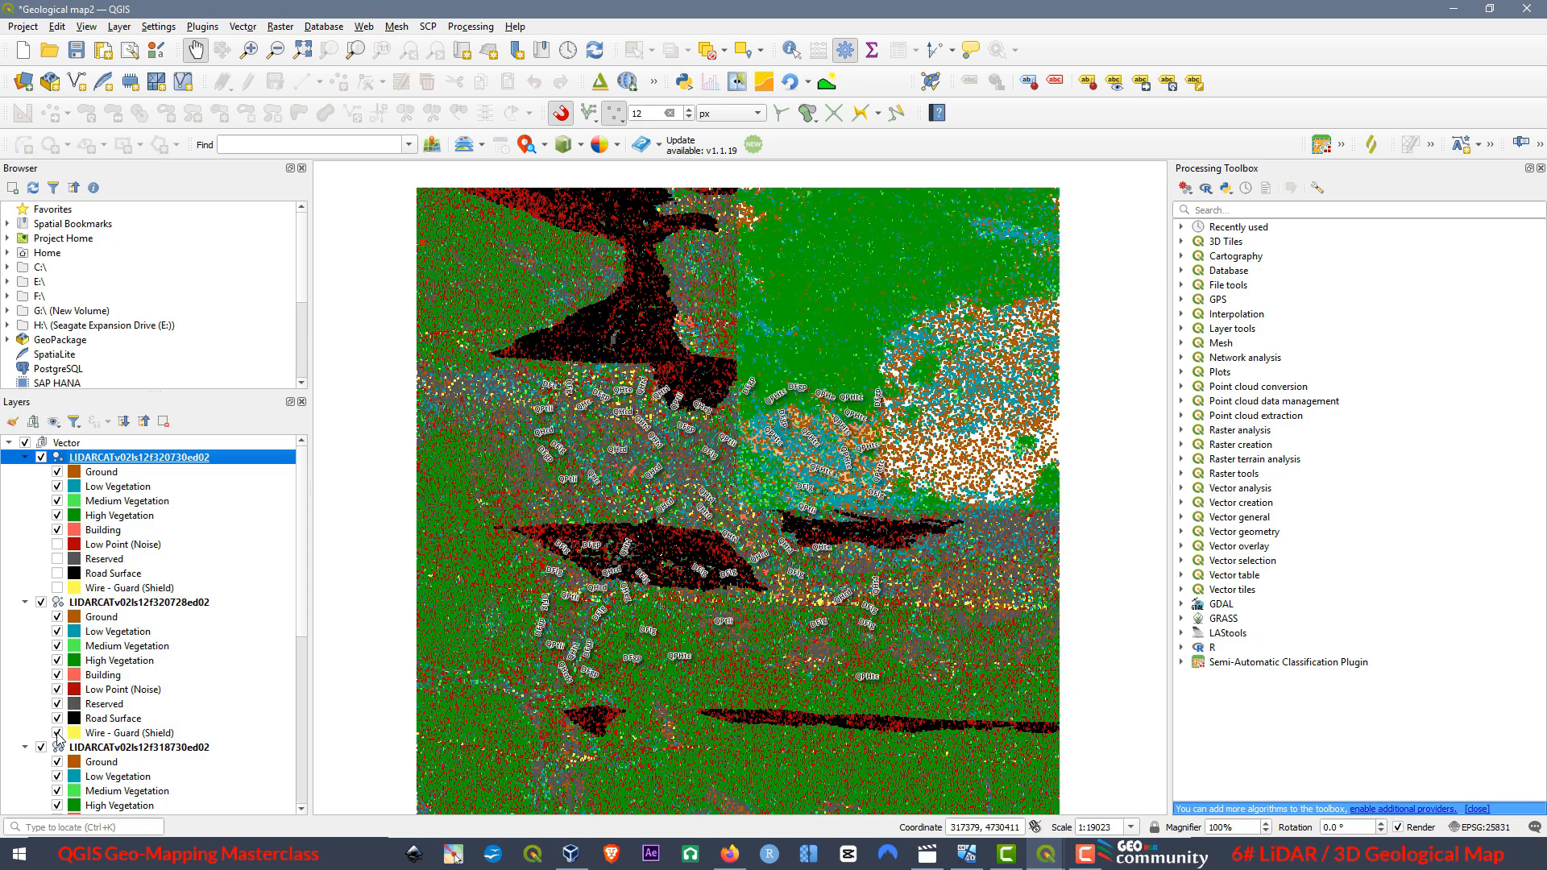
Hide the Wire - Guard, Road Surface, Reserved and Low Point (Noise) classes of LIDARCATv02ls12f320728ed02.
click(57, 732)
click(57, 718)
click(57, 703)
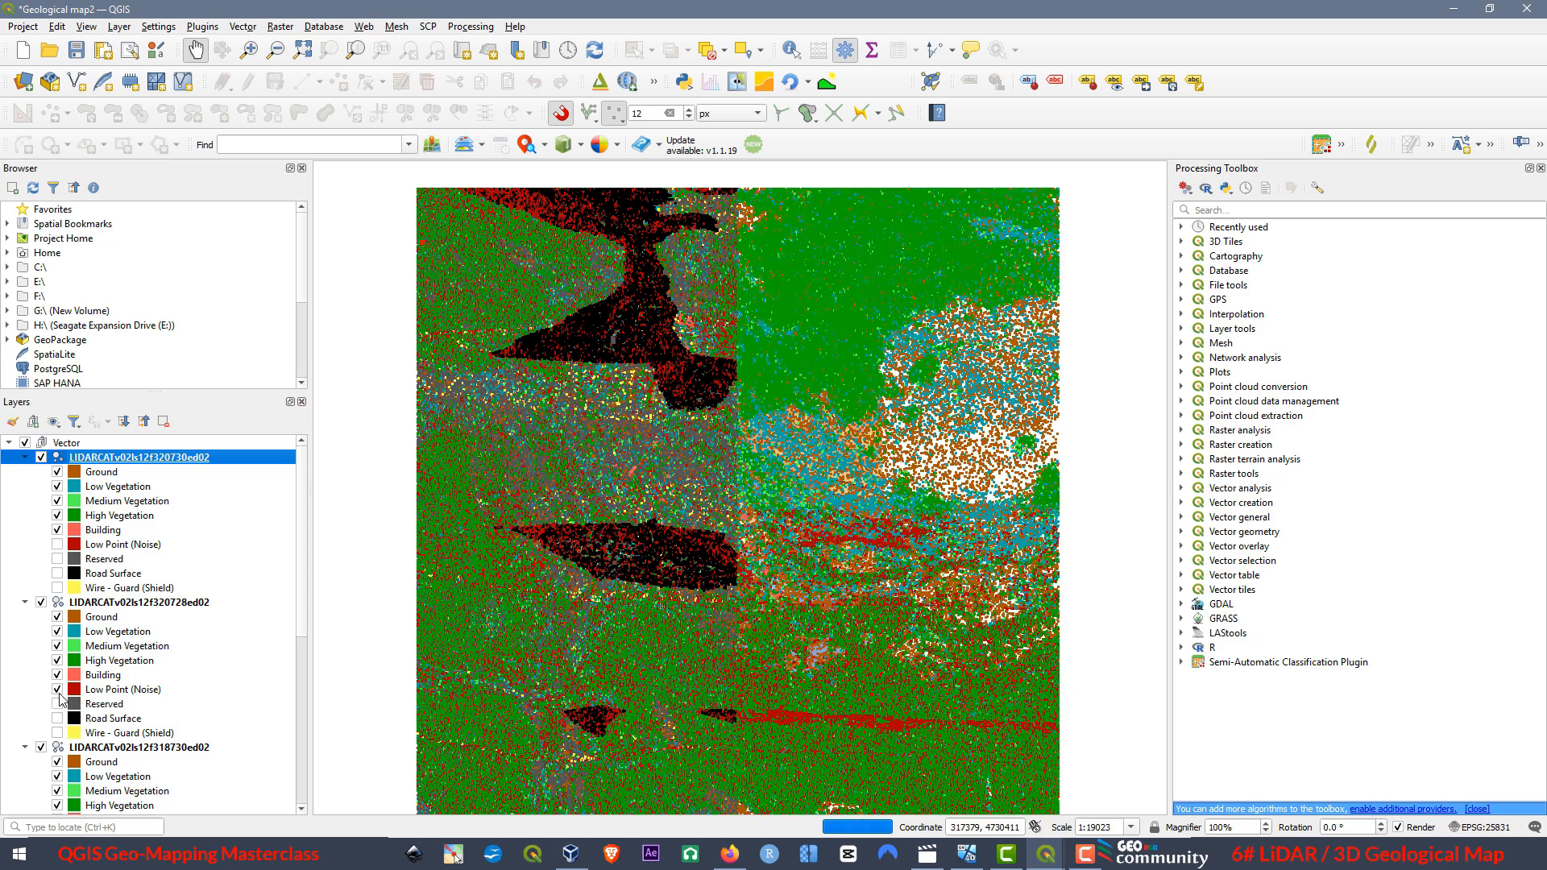
click(57, 689)
Hide the Wire - Guard, Road Surface, Reserved and Low Point (Noise) classes of LIDARCATv02ls12f318728ed02.
scroll(101, 651, down, 2)
scroll(100, 651, down, 5)
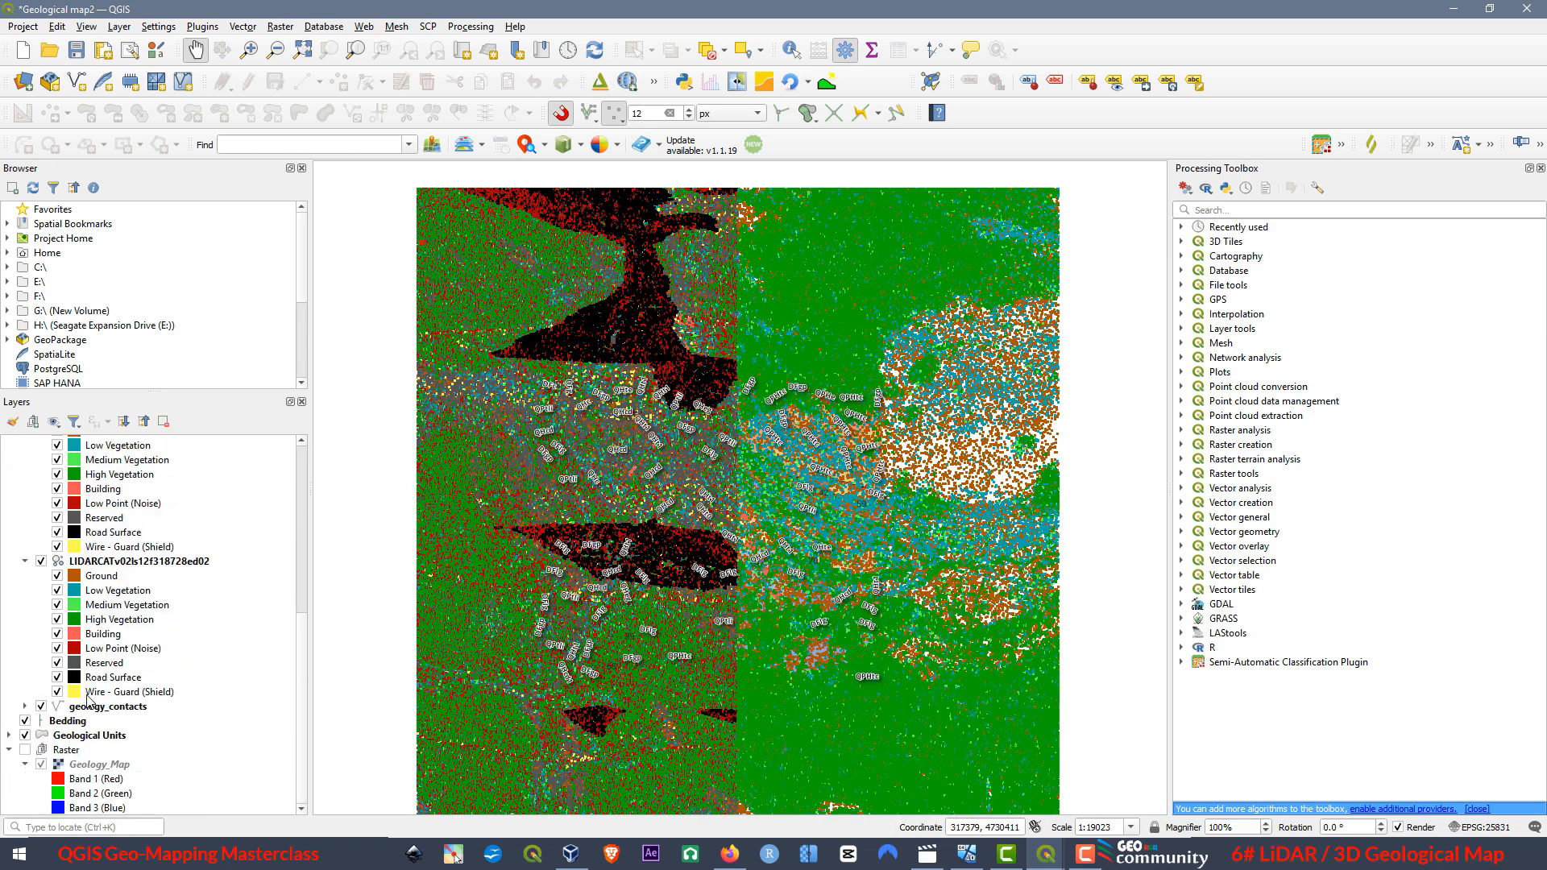
click(57, 691)
click(57, 677)
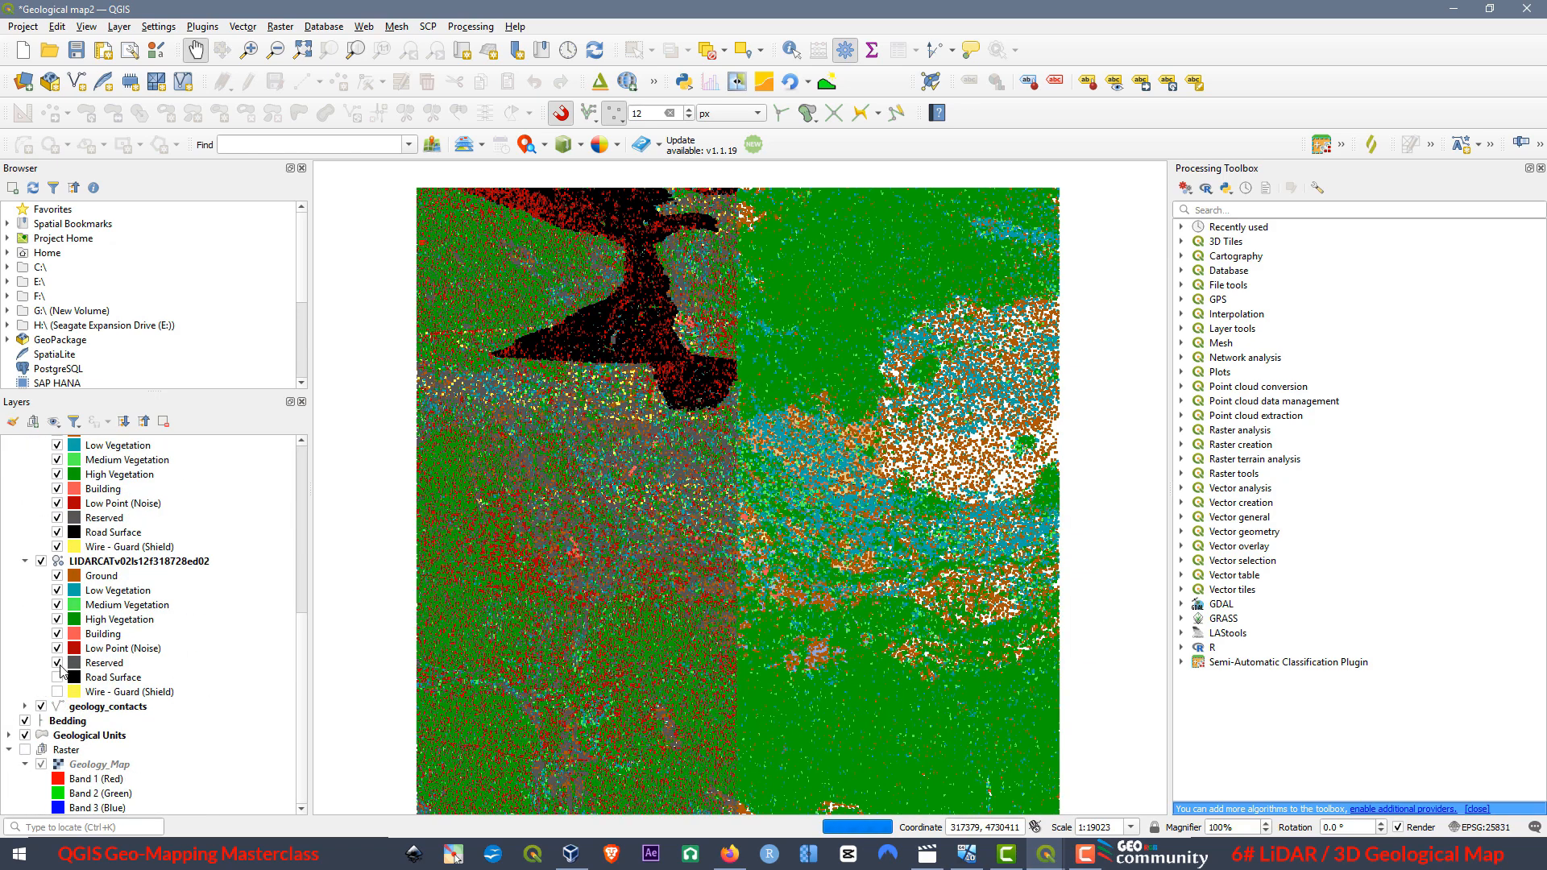
click(57, 662)
click(57, 648)
Hide the Wire - Guard, Road Surface, Reserved and Low Point (Noise) classes of LIDARCATv02ls12f318730ed02.
scroll(55, 653, up, 2)
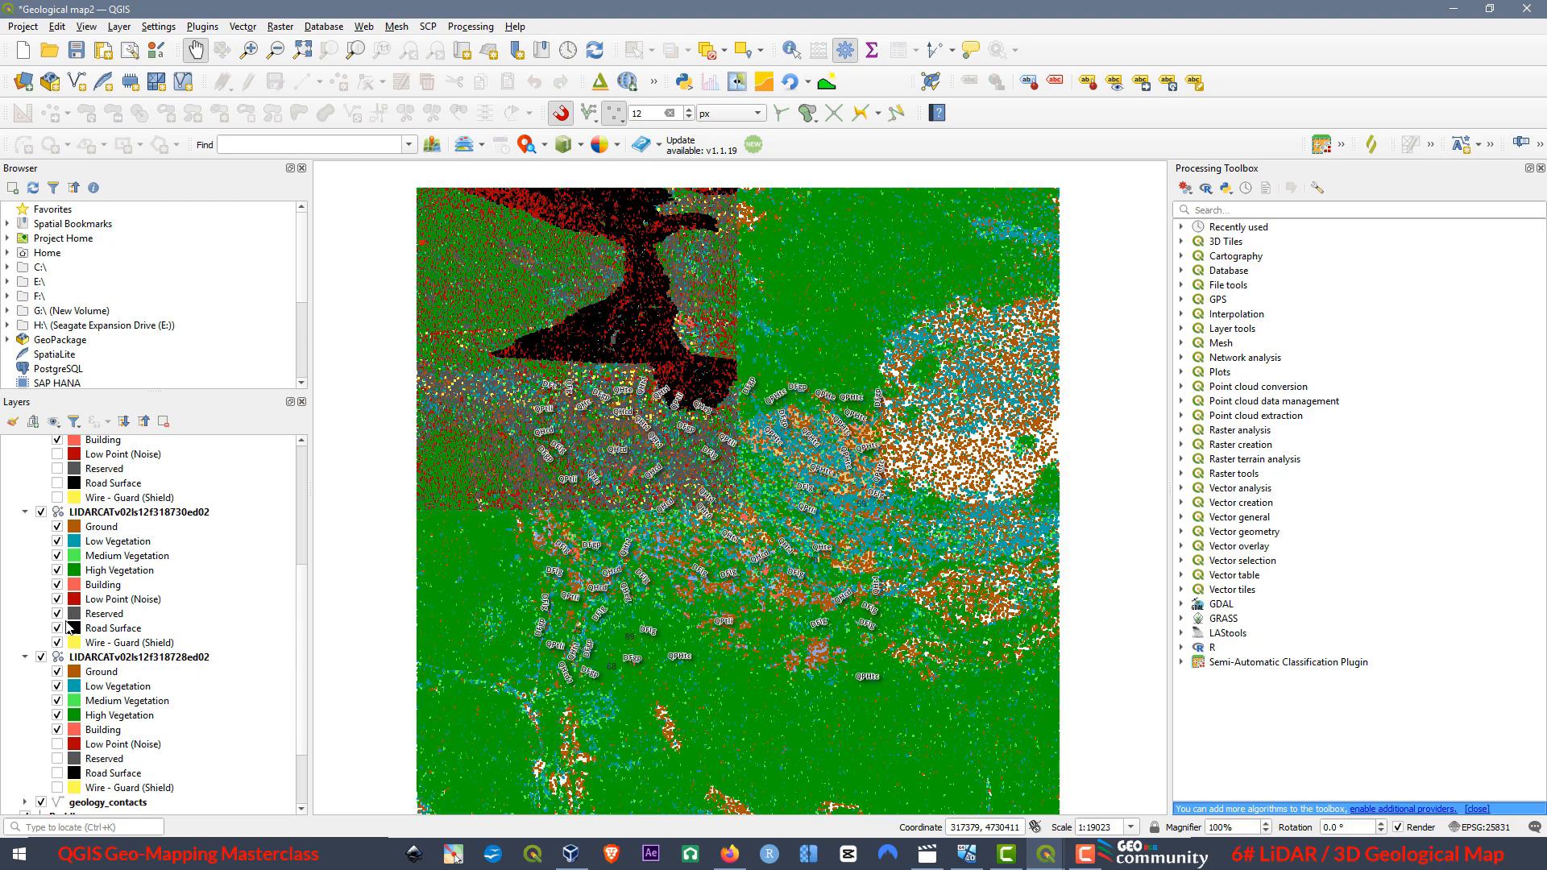
click(58, 642)
click(57, 628)
click(57, 613)
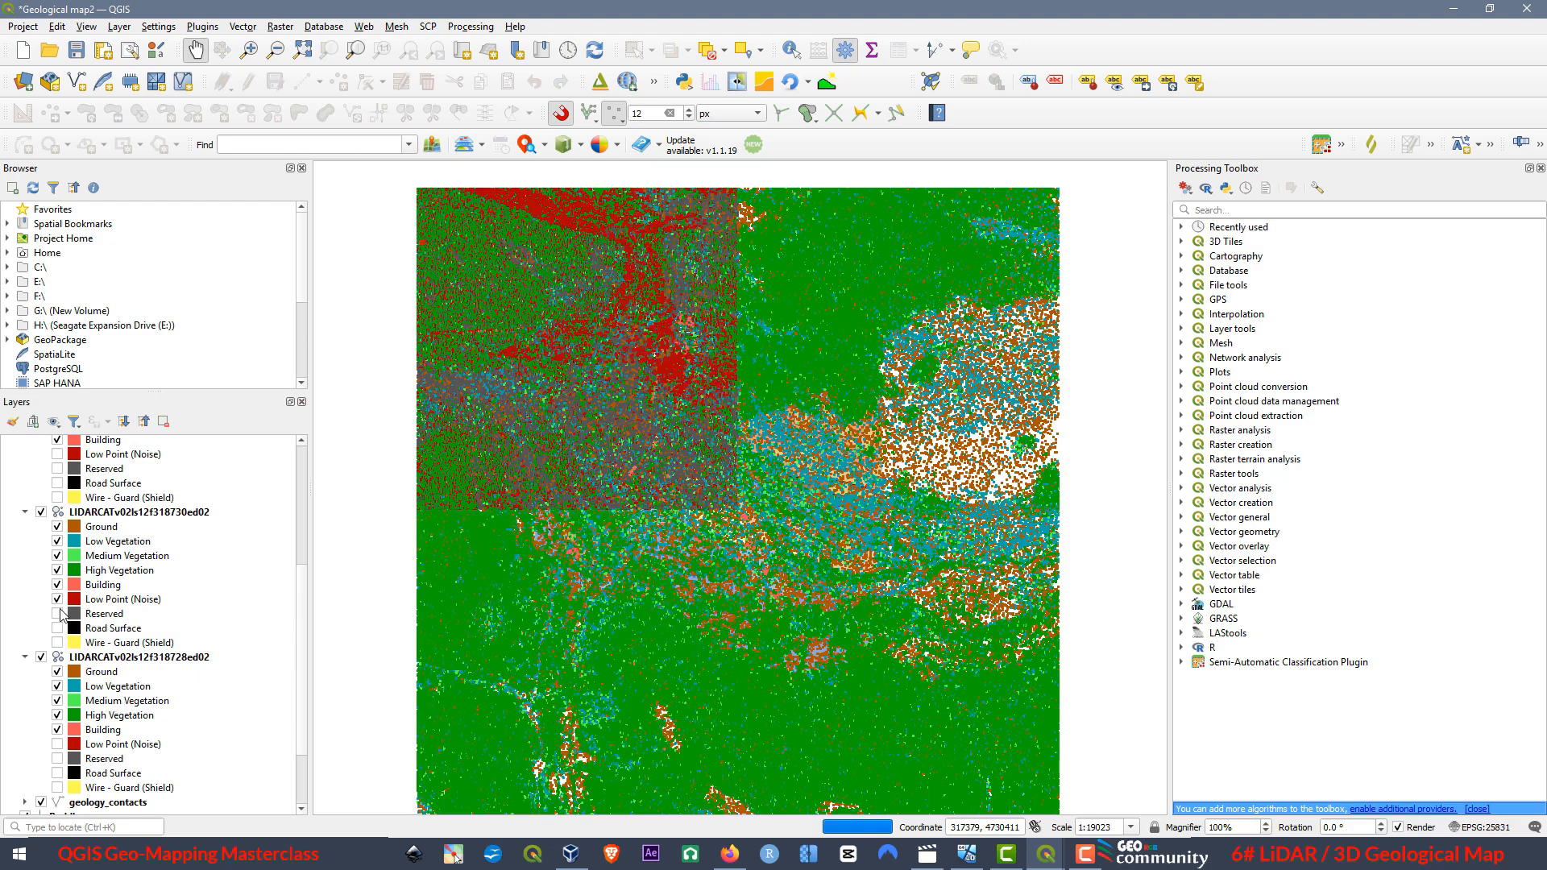
click(57, 599)
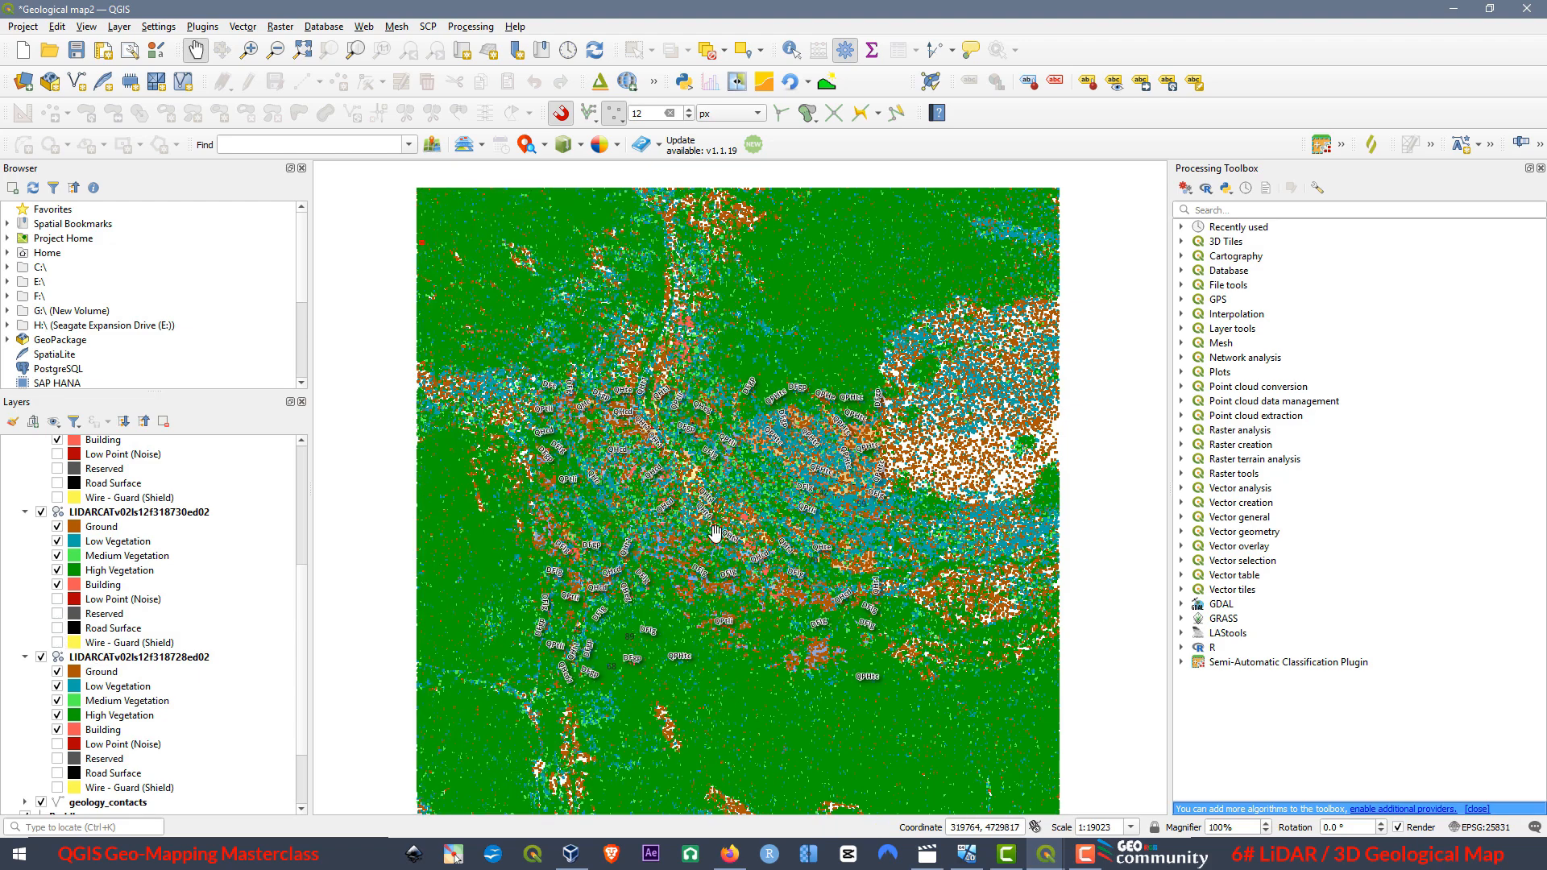
Examine the filtered point clouds in the maximized 3D map view, from full extent to a tilted close-up of the valley, and close the view.
mouse_move(1046, 865)
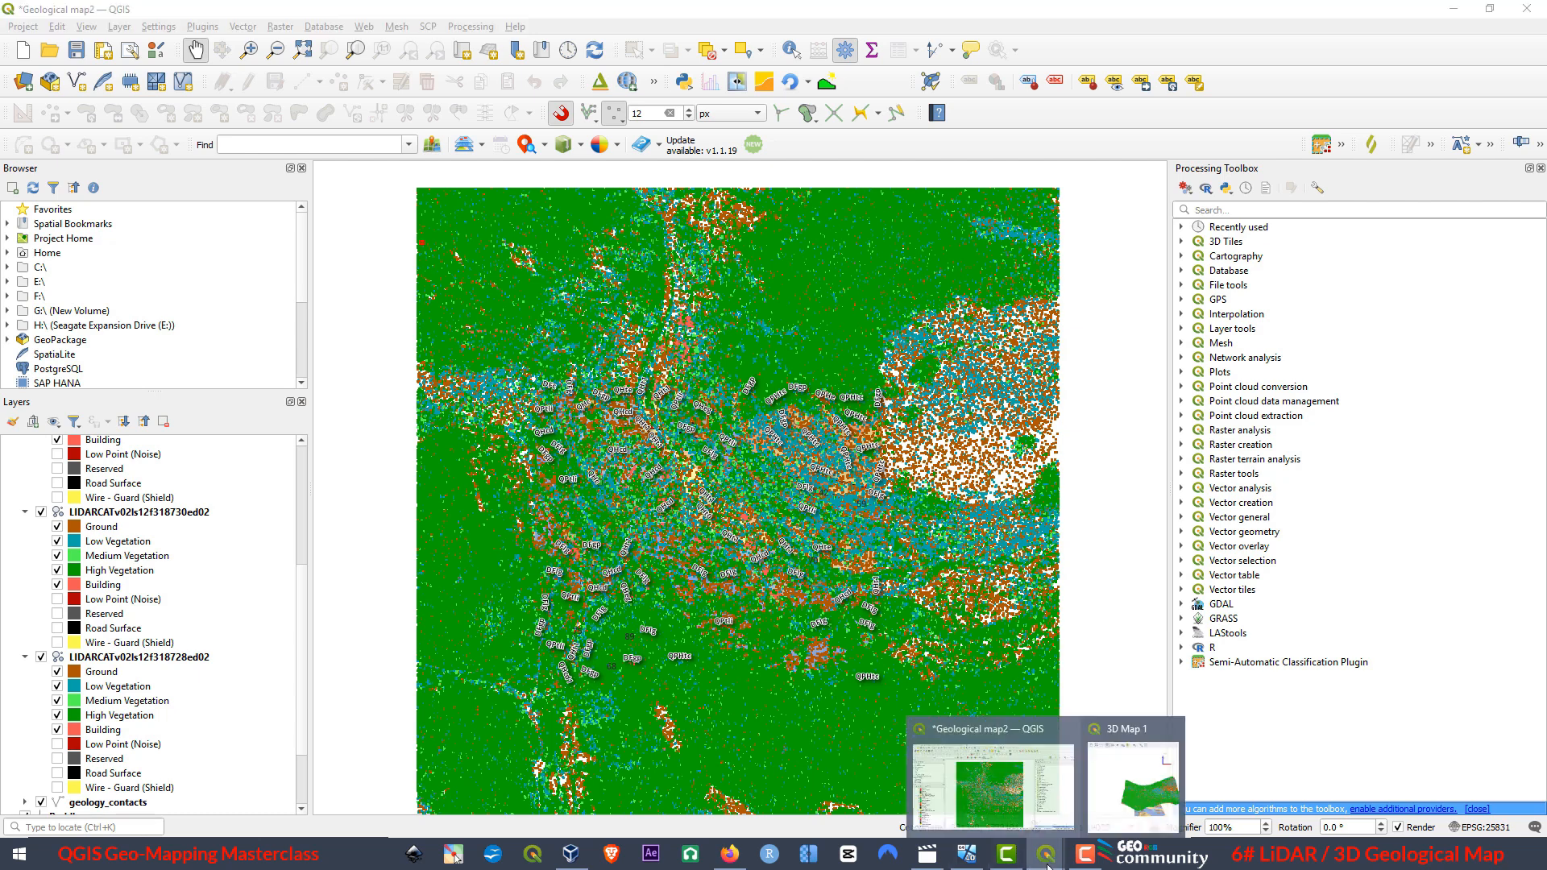
click(1132, 725)
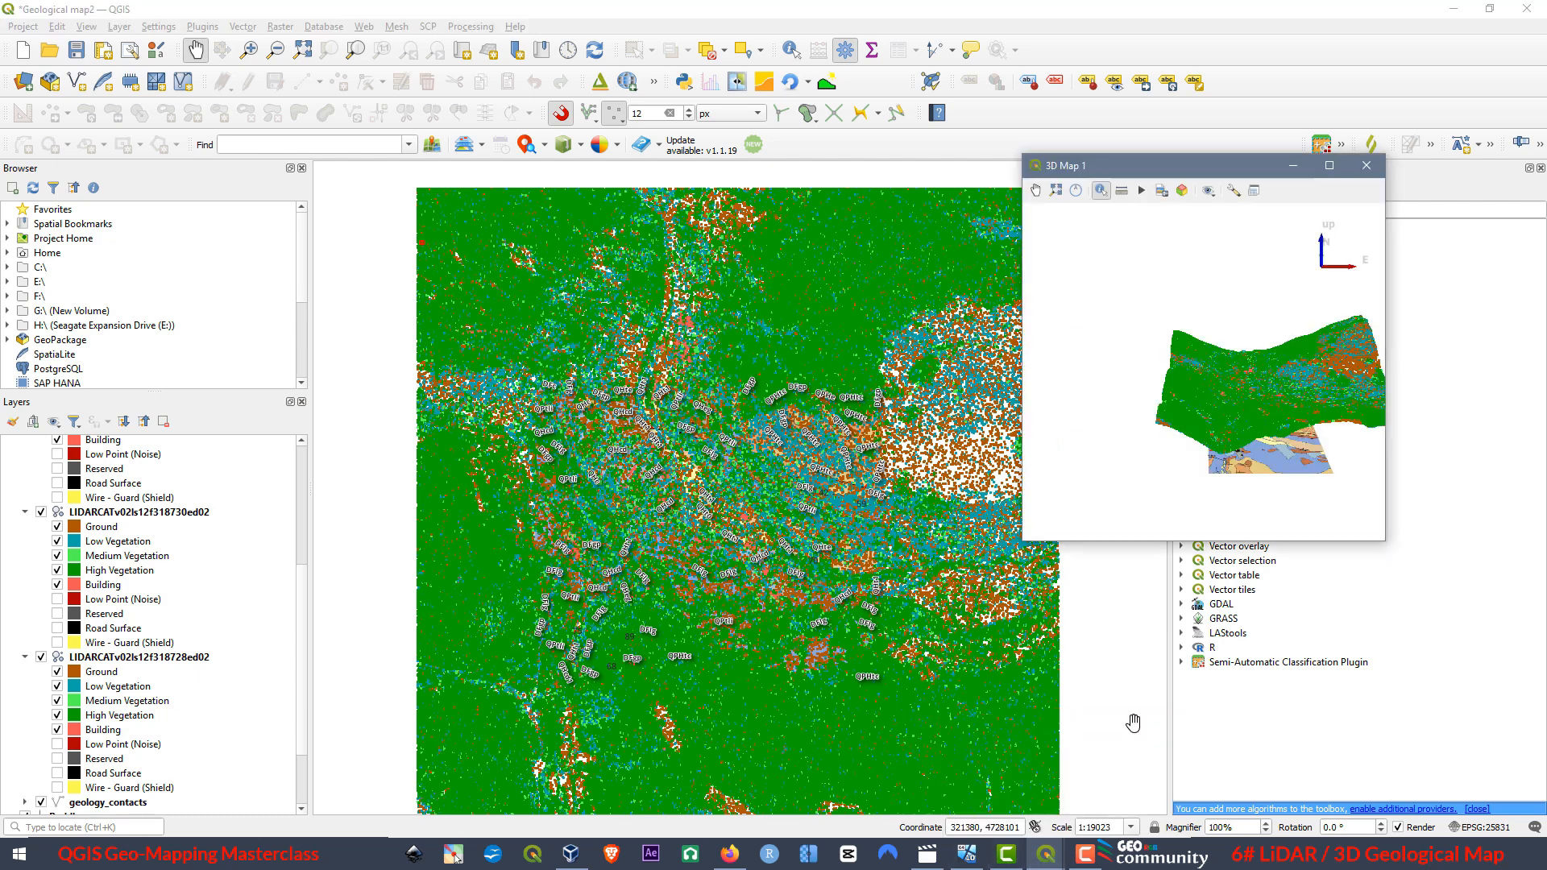
click(1329, 165)
click(33, 30)
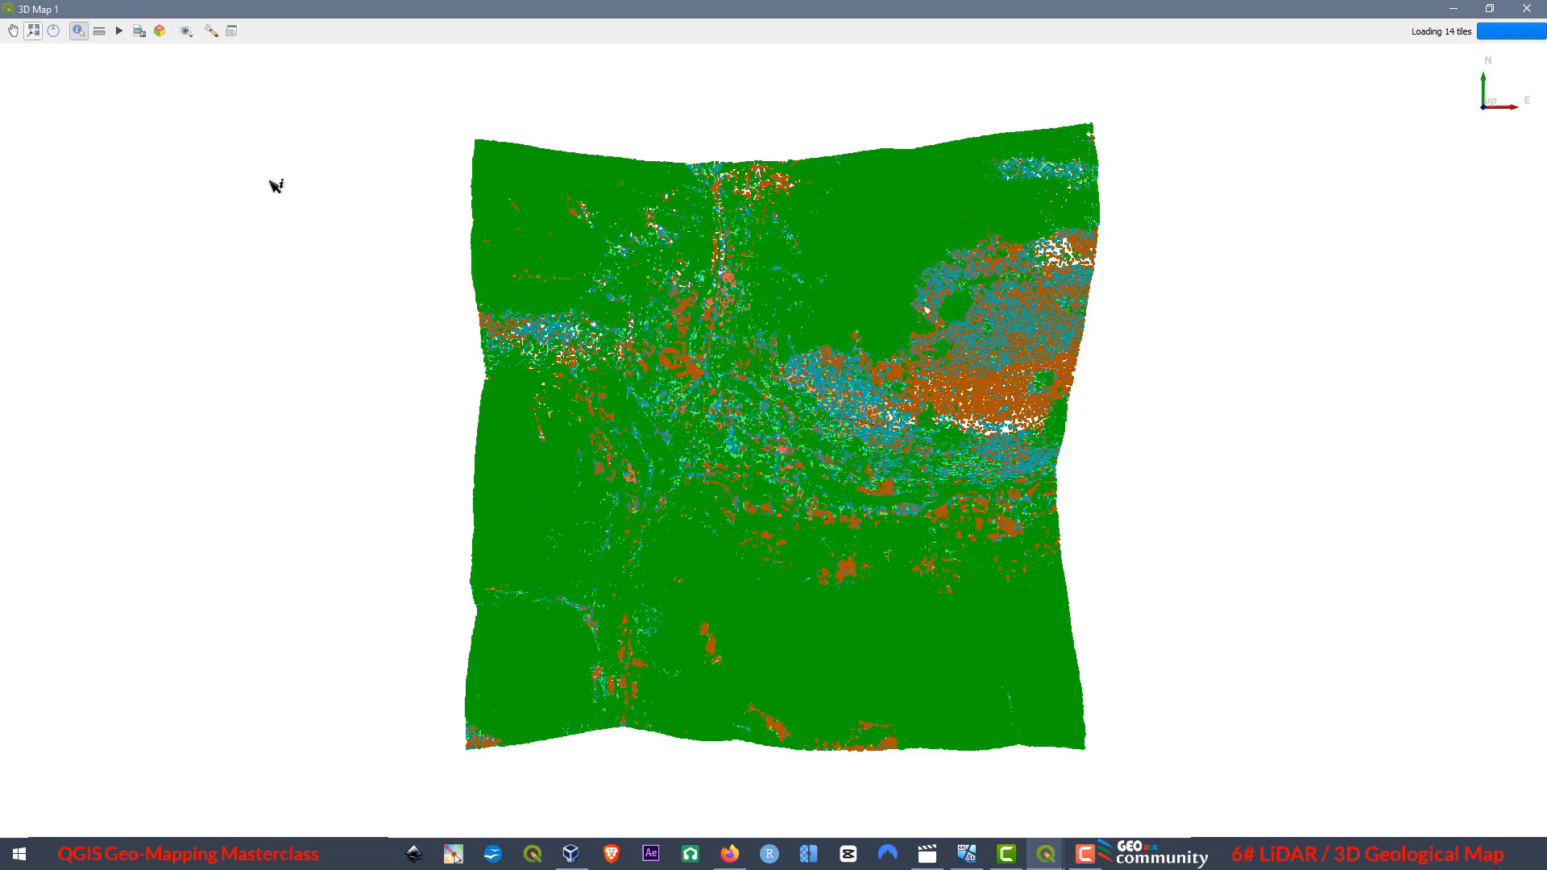
drag(764, 415, 725, 574)
drag(879, 415, 972, 543)
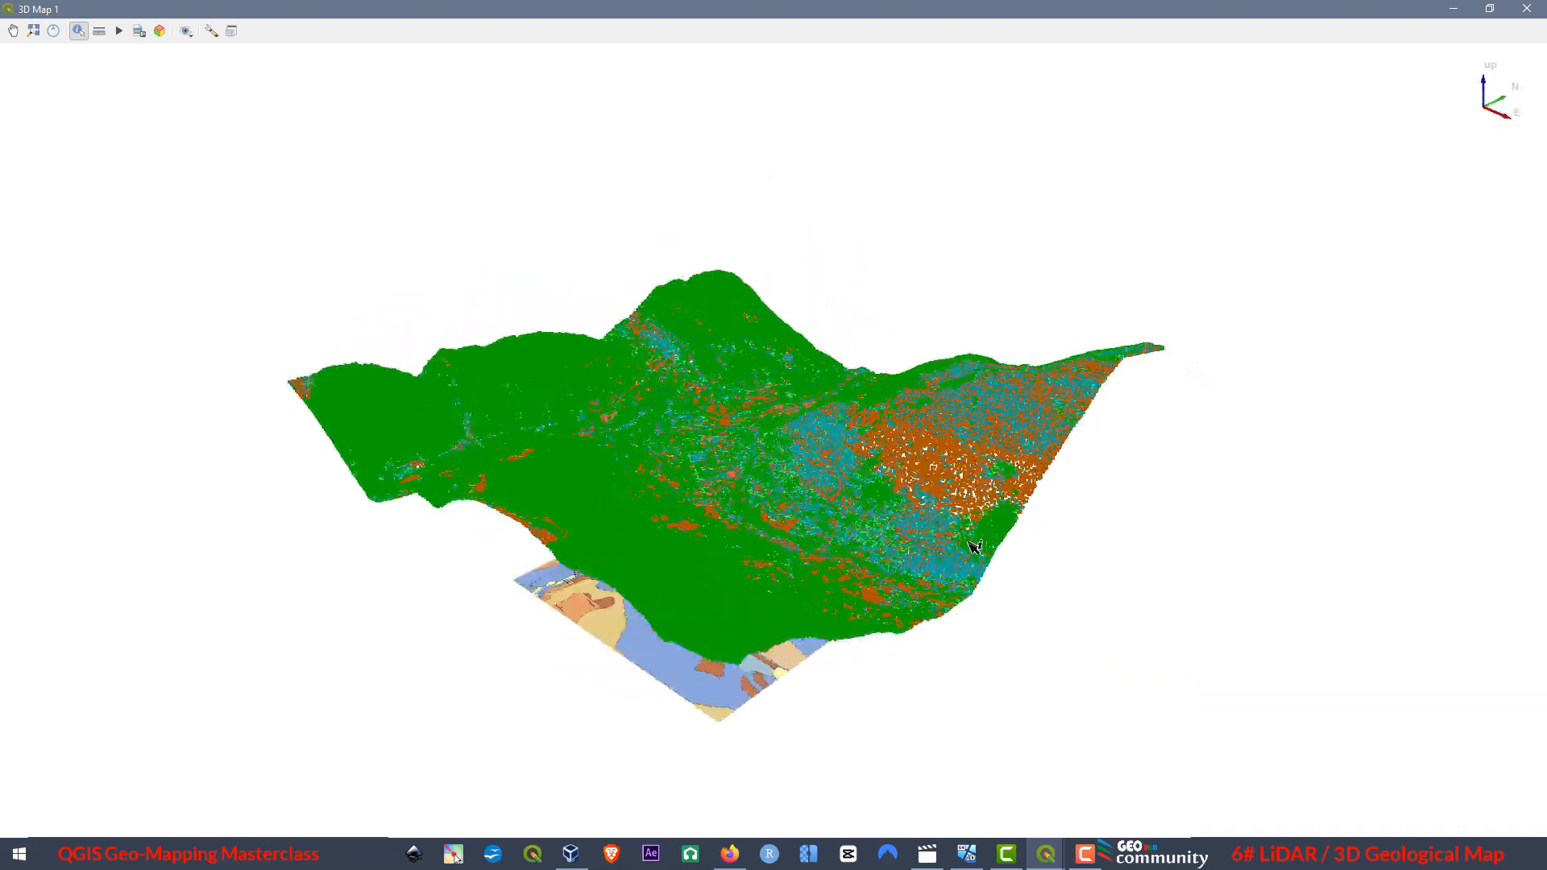
scroll(731, 475, up, 5)
scroll(790, 474, up, 2)
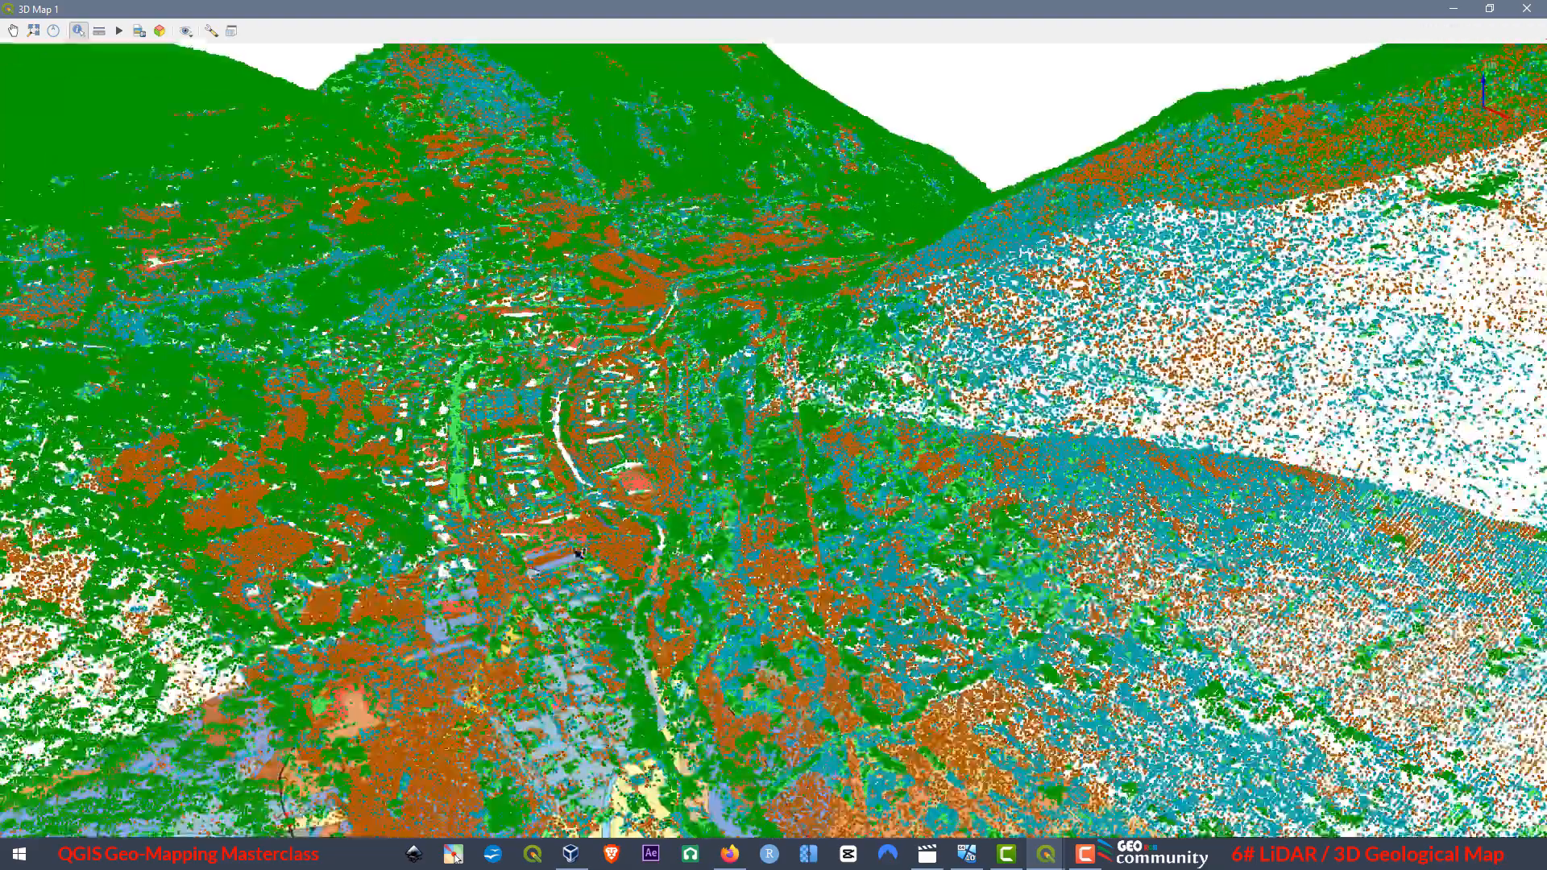
drag(569, 595, 610, 791)
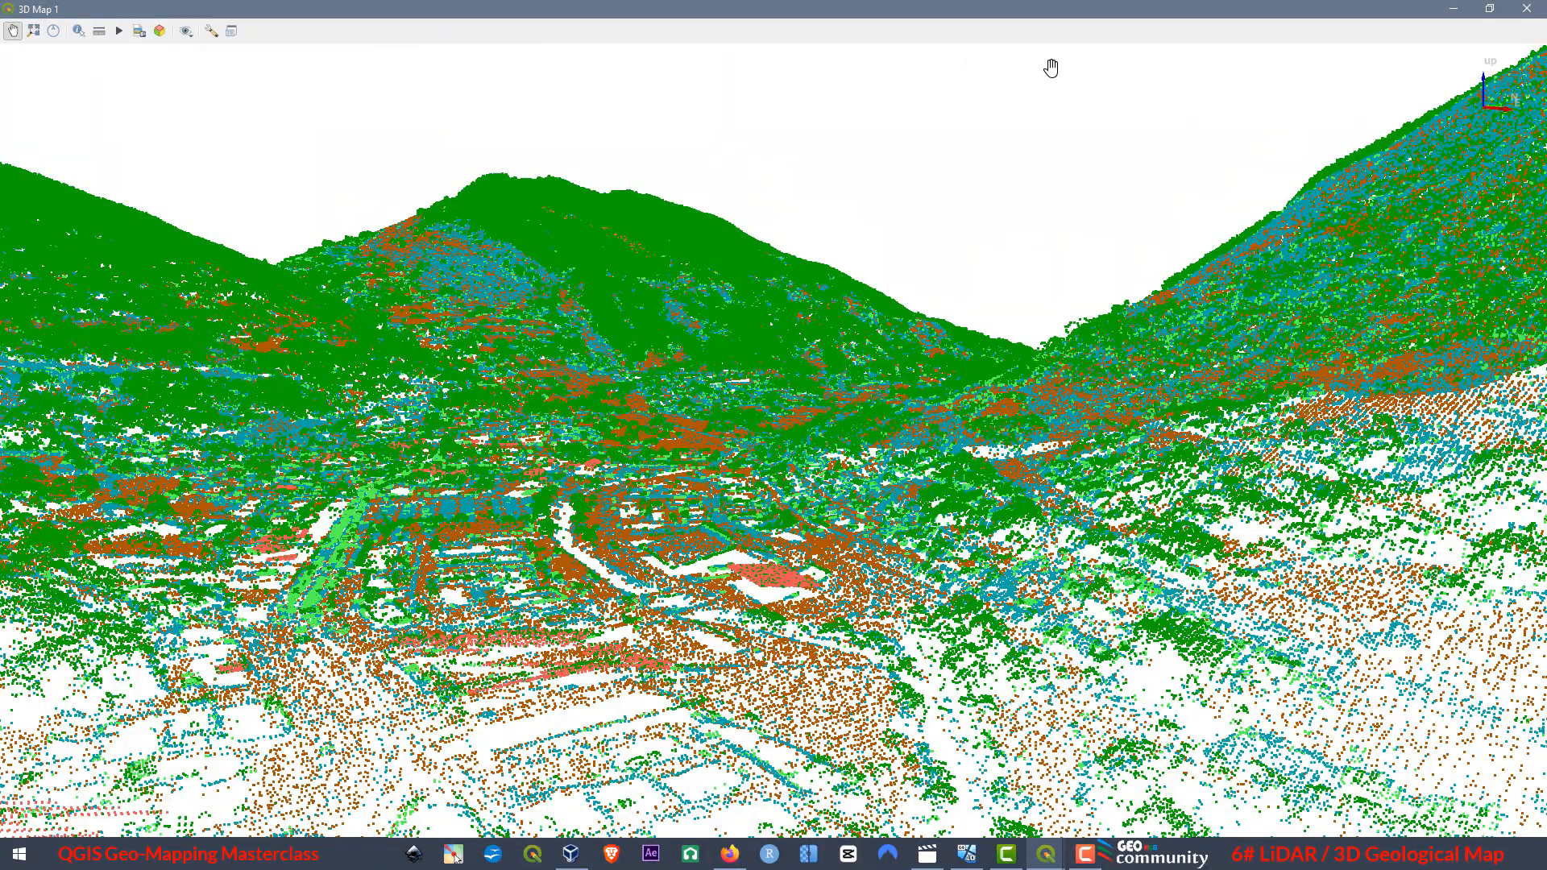
click(1529, 9)
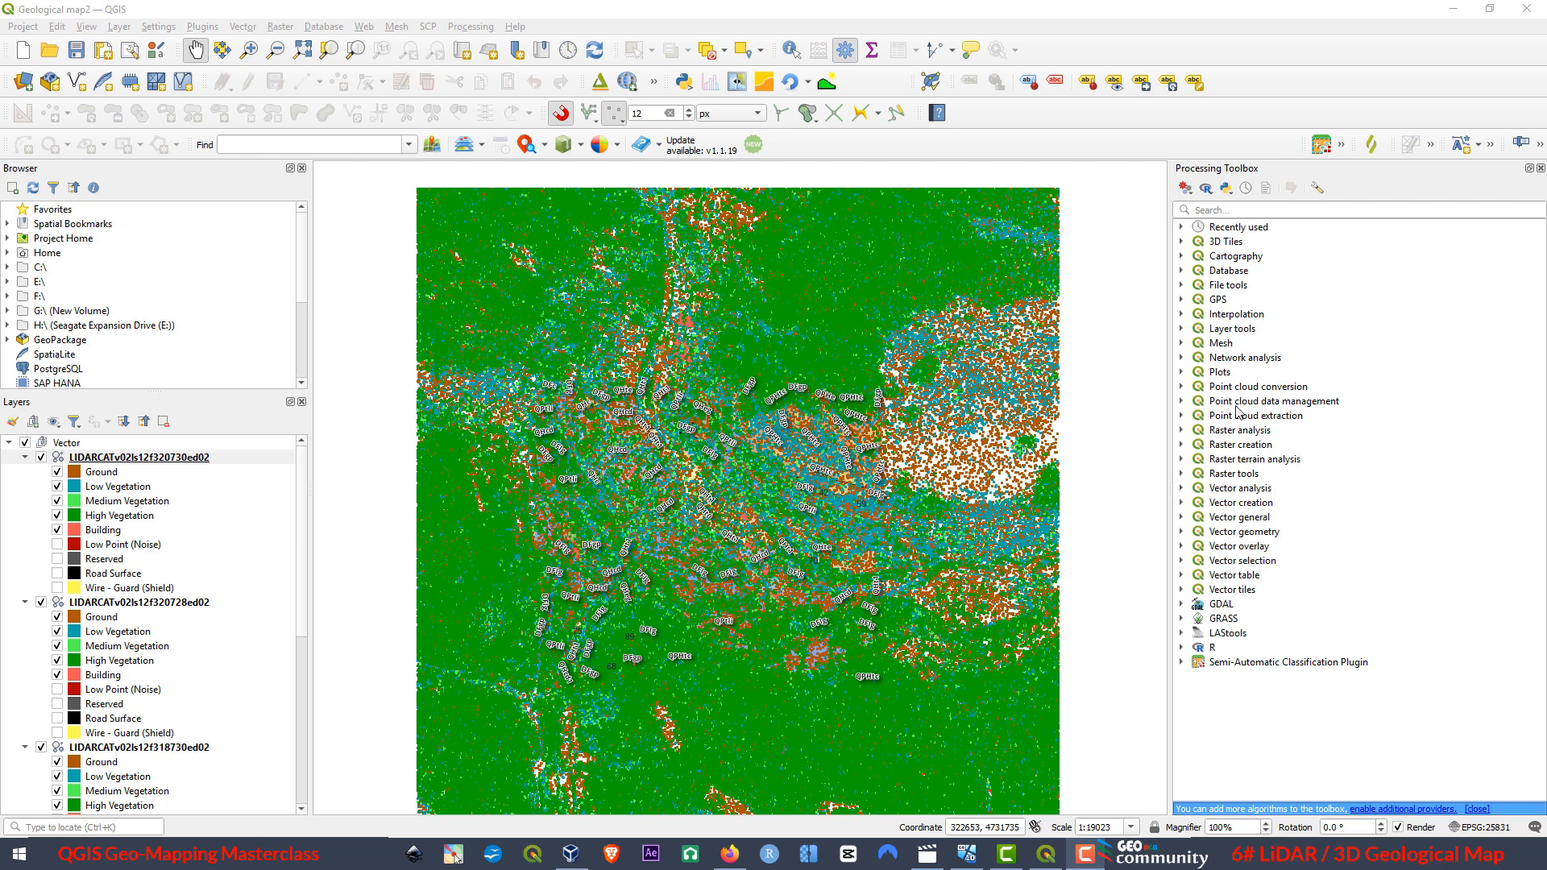
Start the point cloud Merge algorithm and select all four LIDARCAT point cloud layers as inputs.
click(1183, 402)
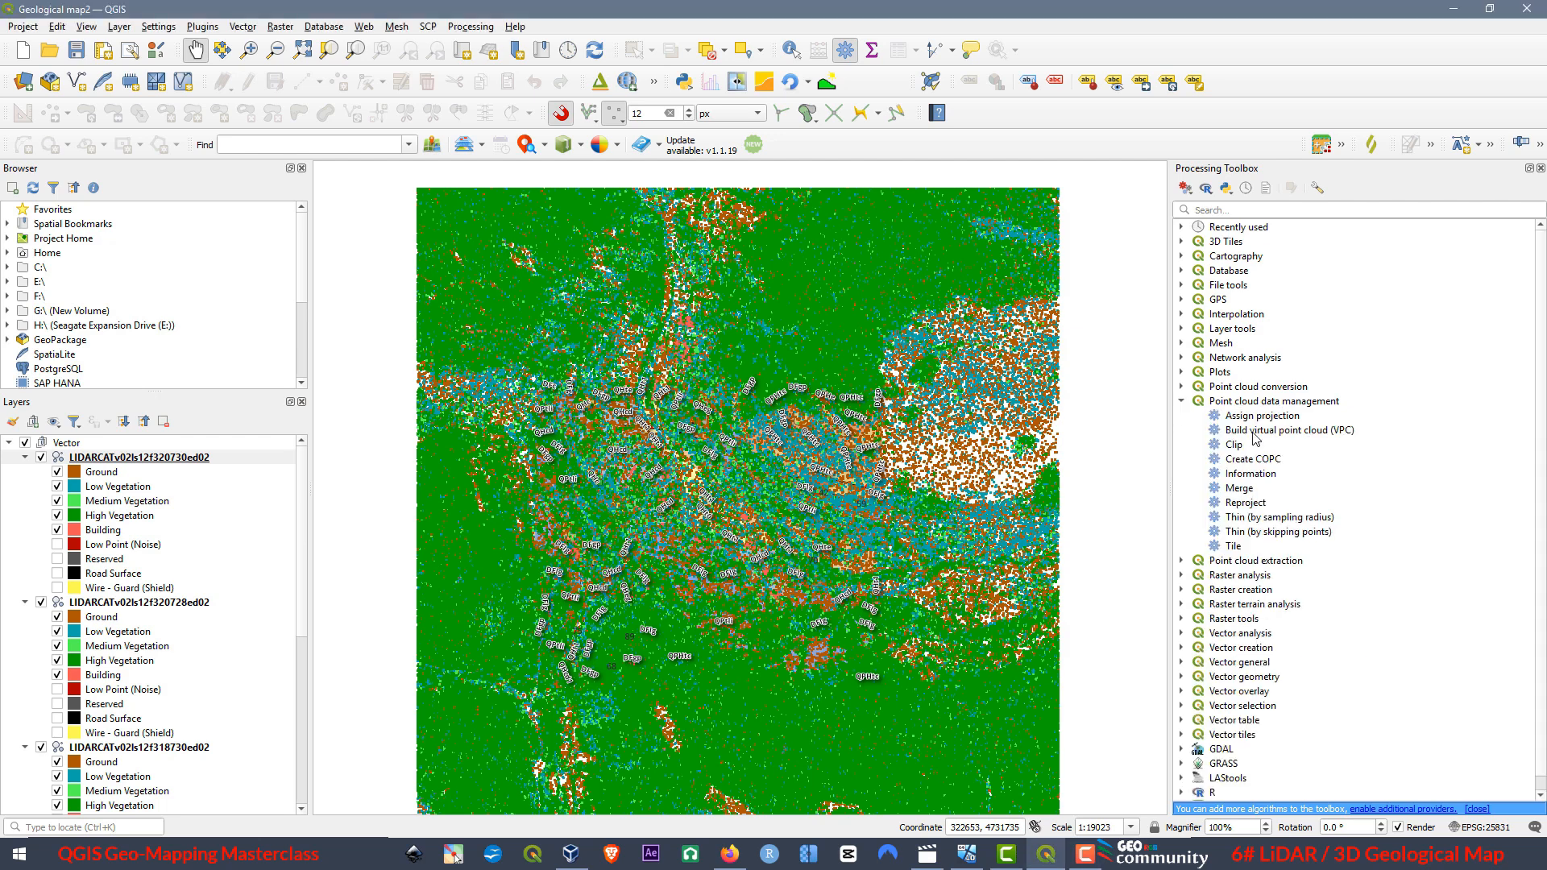
double_click(1239, 489)
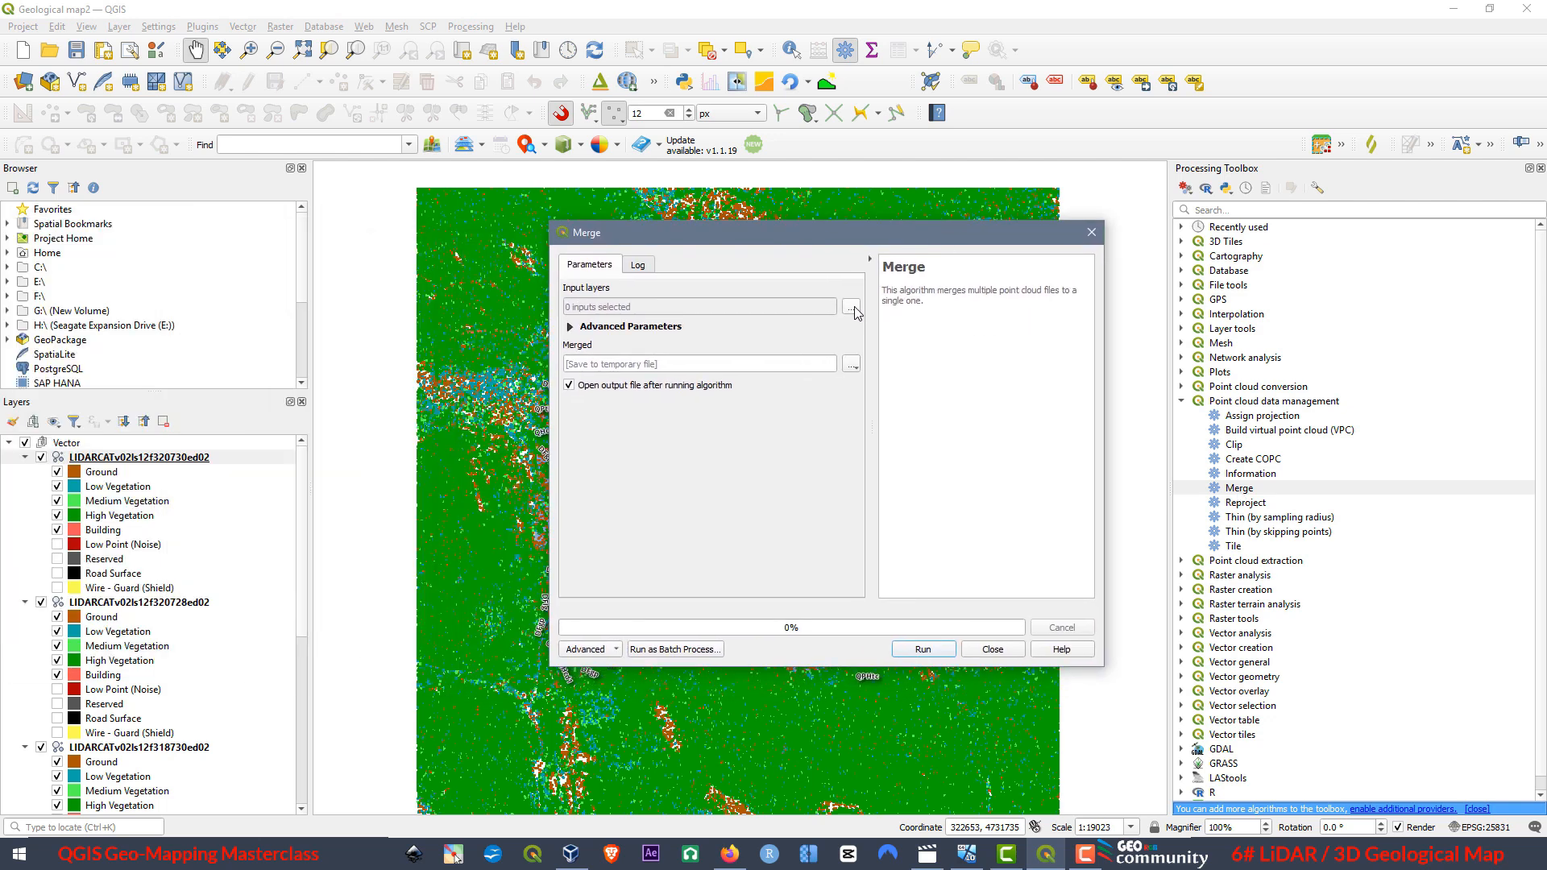
click(851, 309)
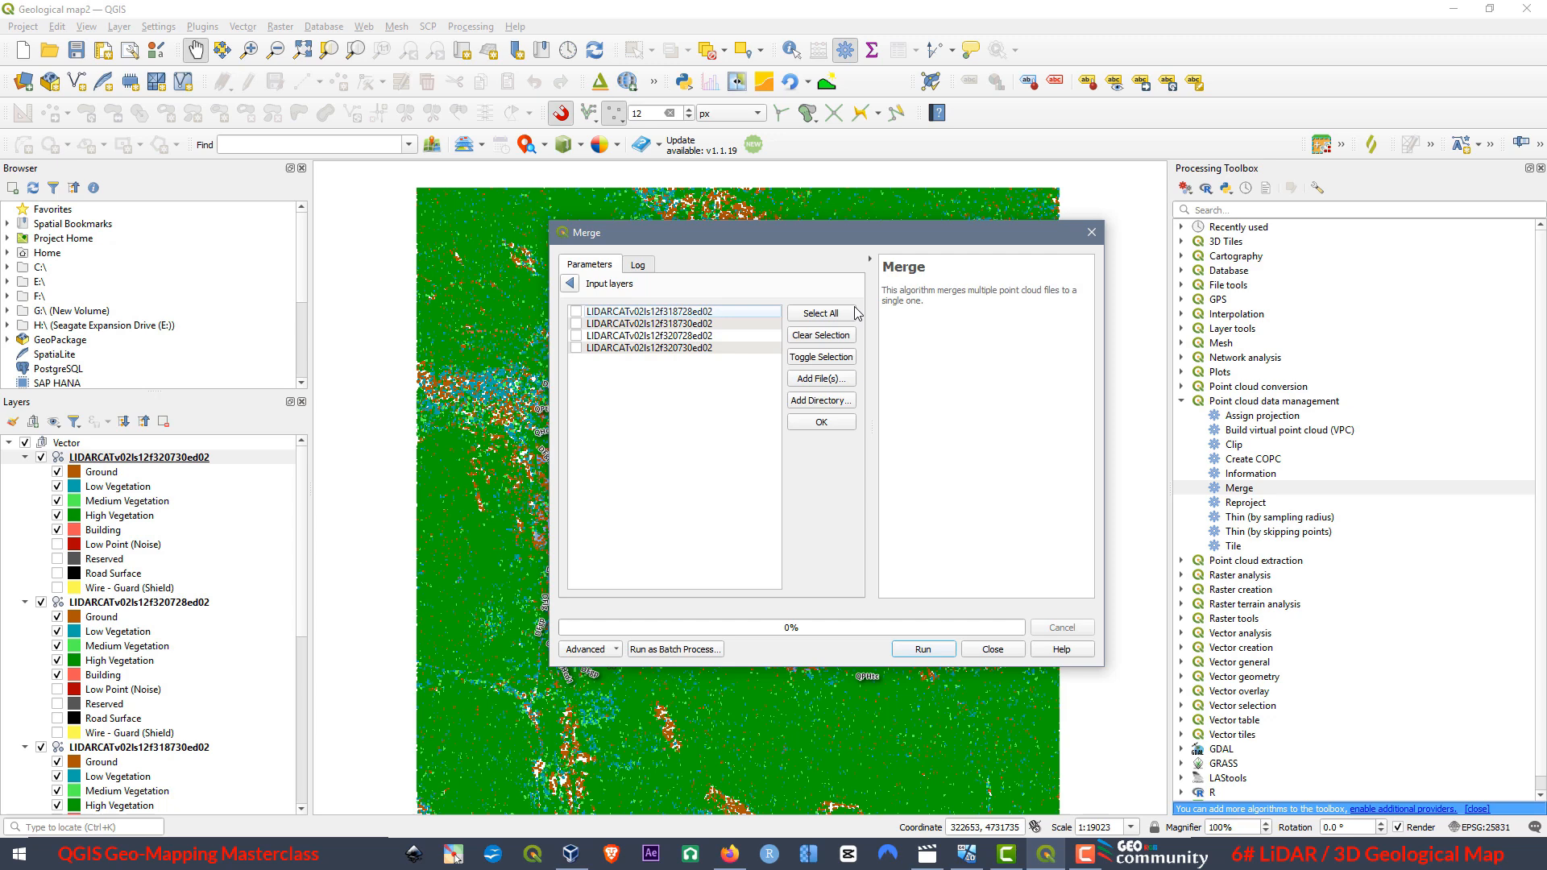
click(577, 312)
click(576, 336)
click(570, 284)
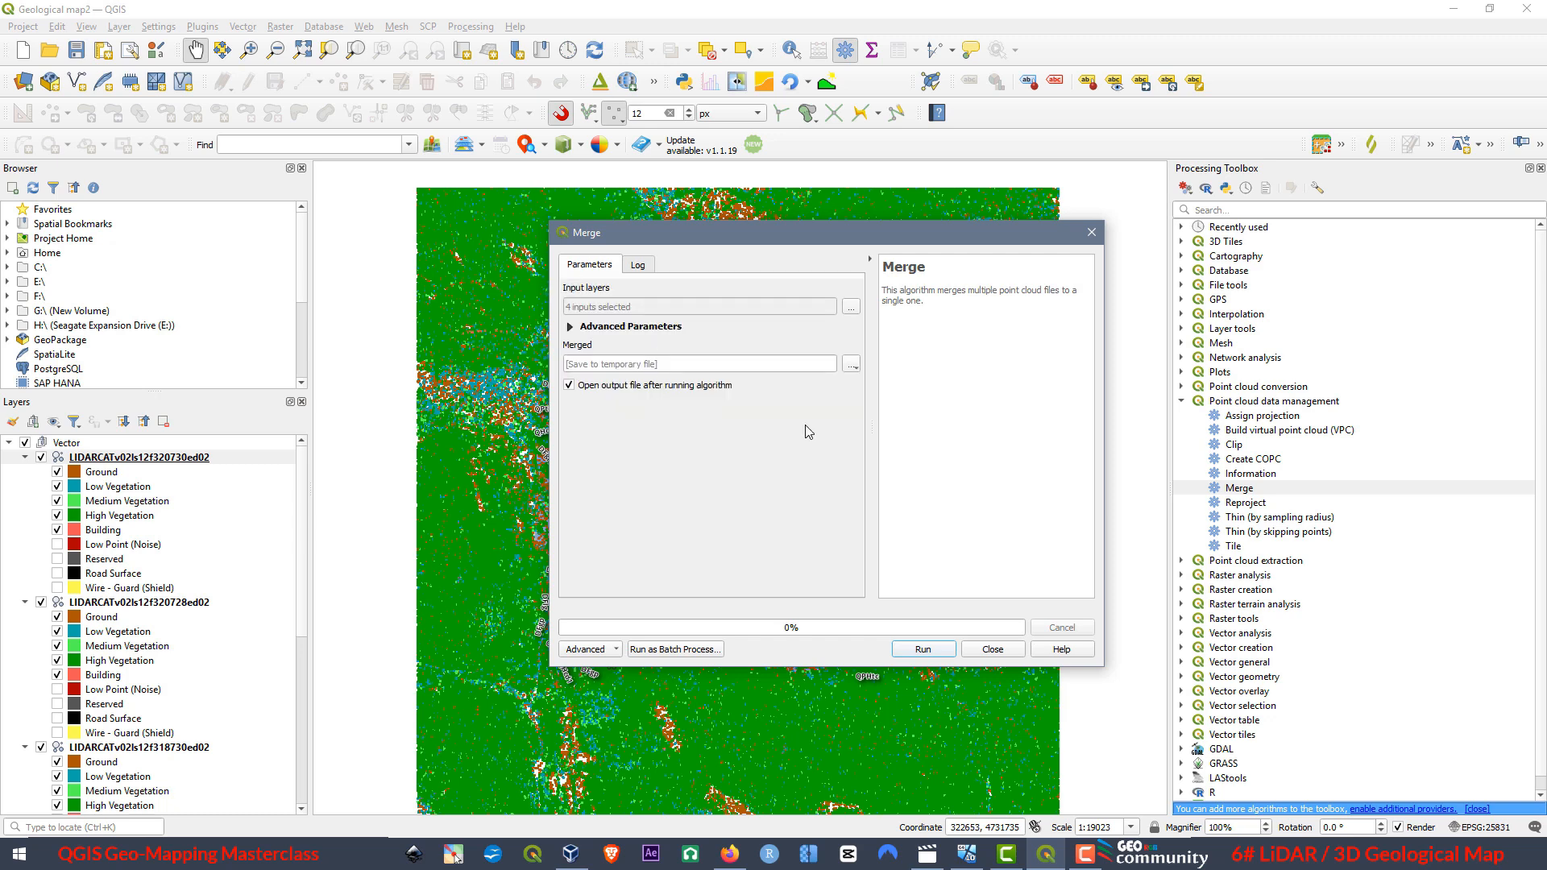
Set the merged output to a LAS file named Lidar_full in the Lidar Files folder.
click(852, 366)
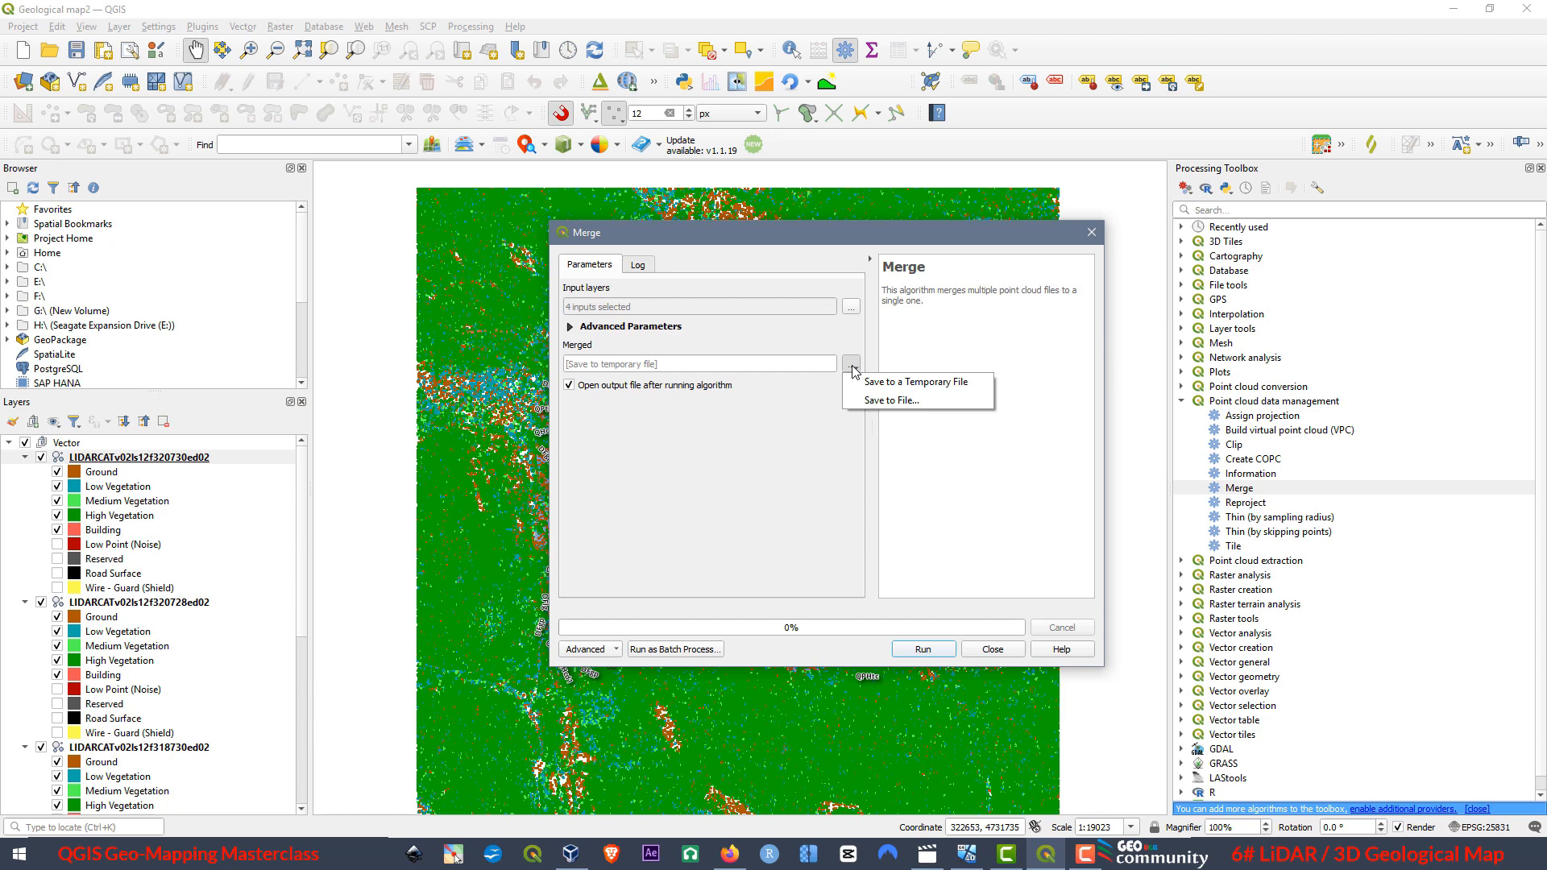
click(878, 401)
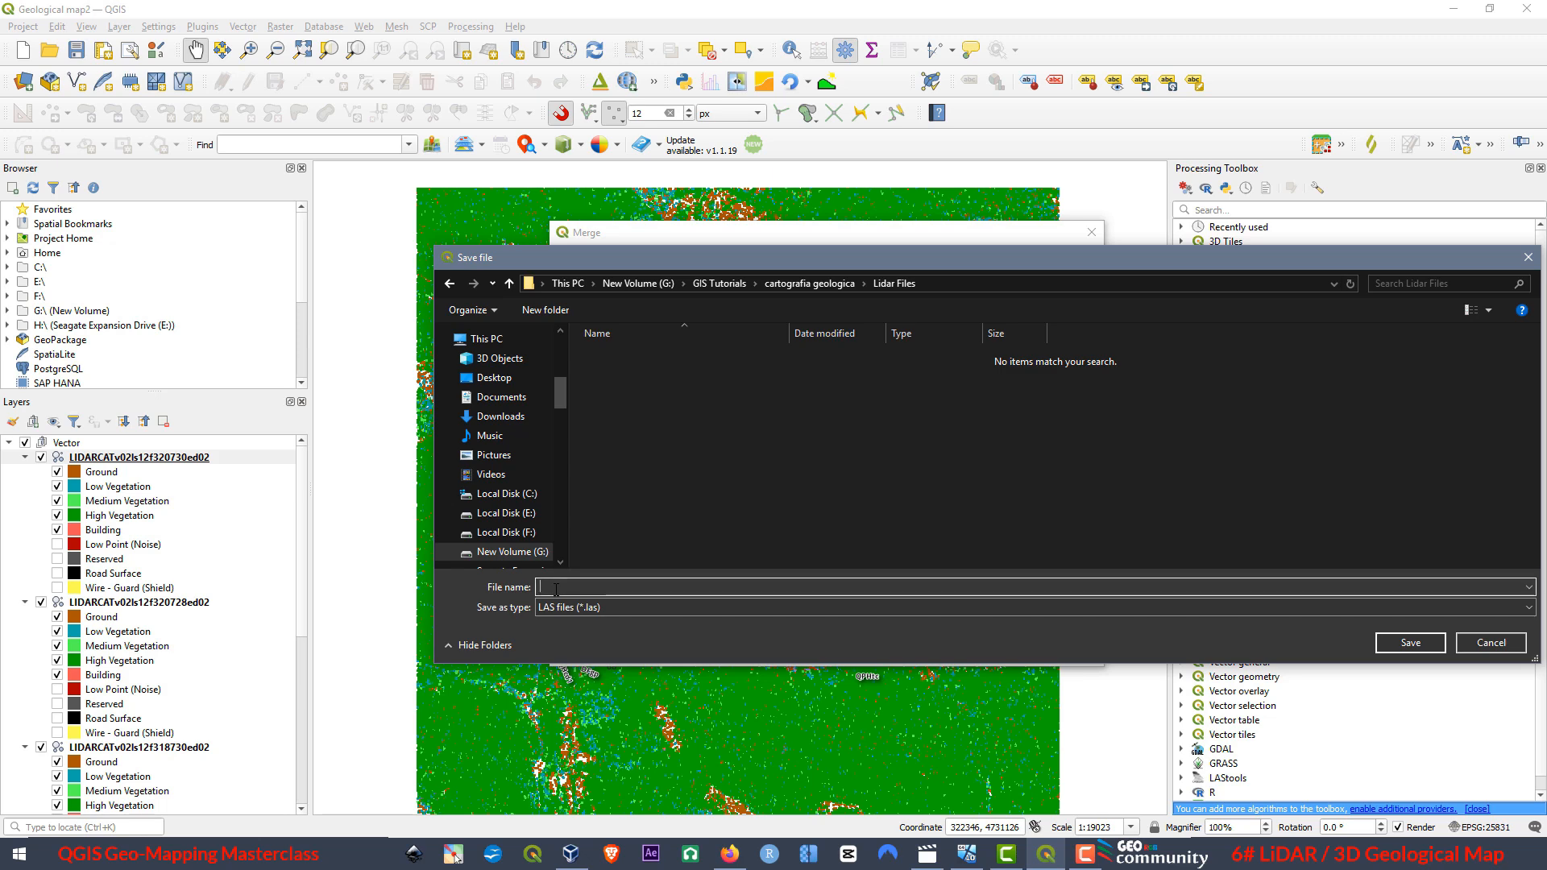
text(Lidar)
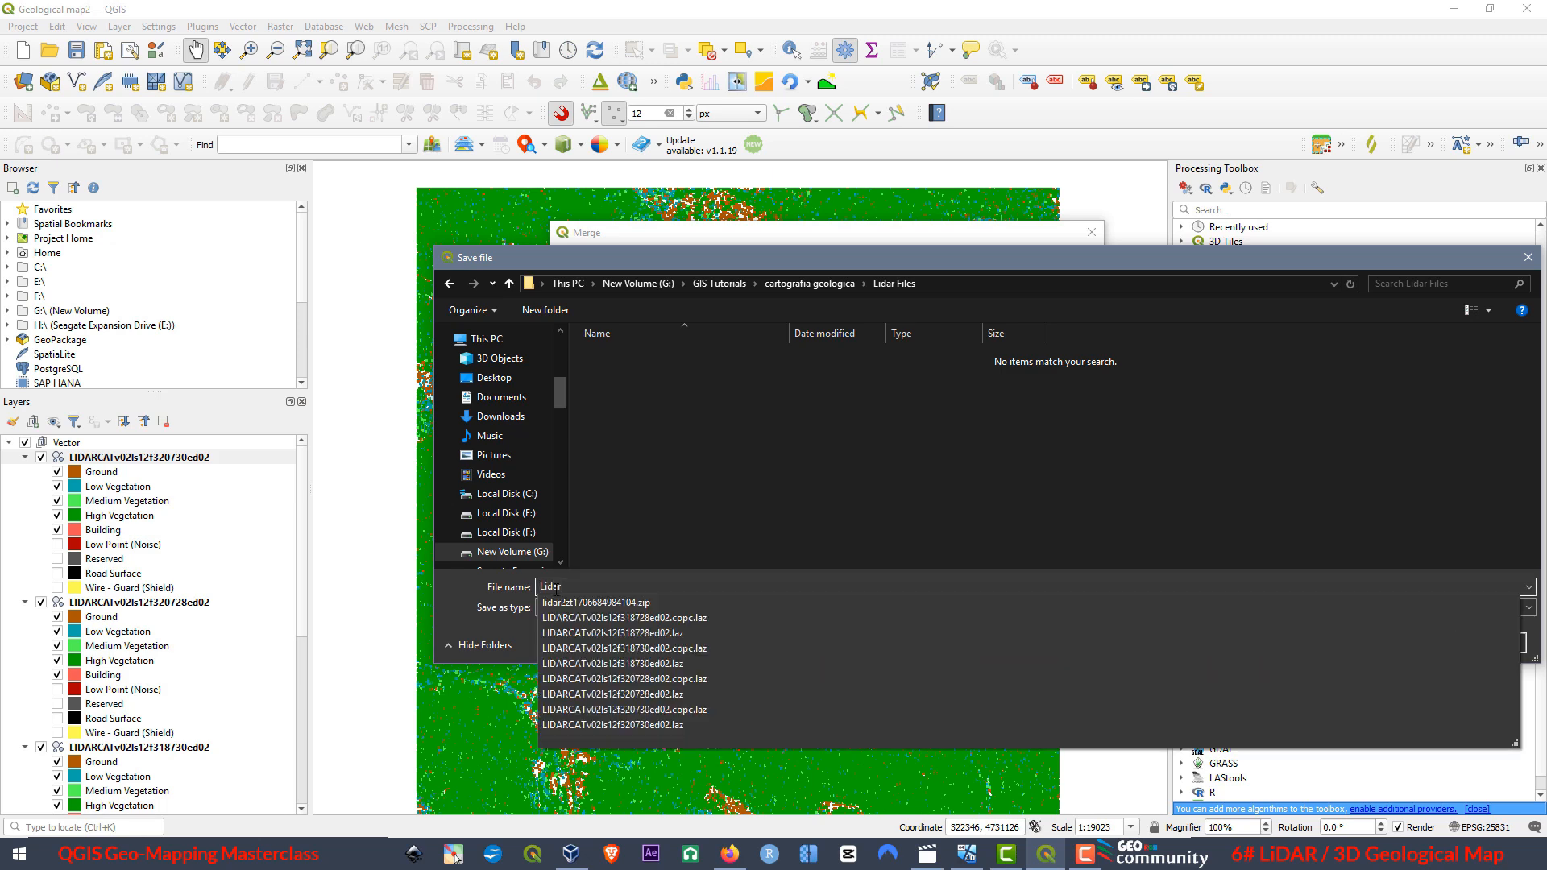
text(_full)
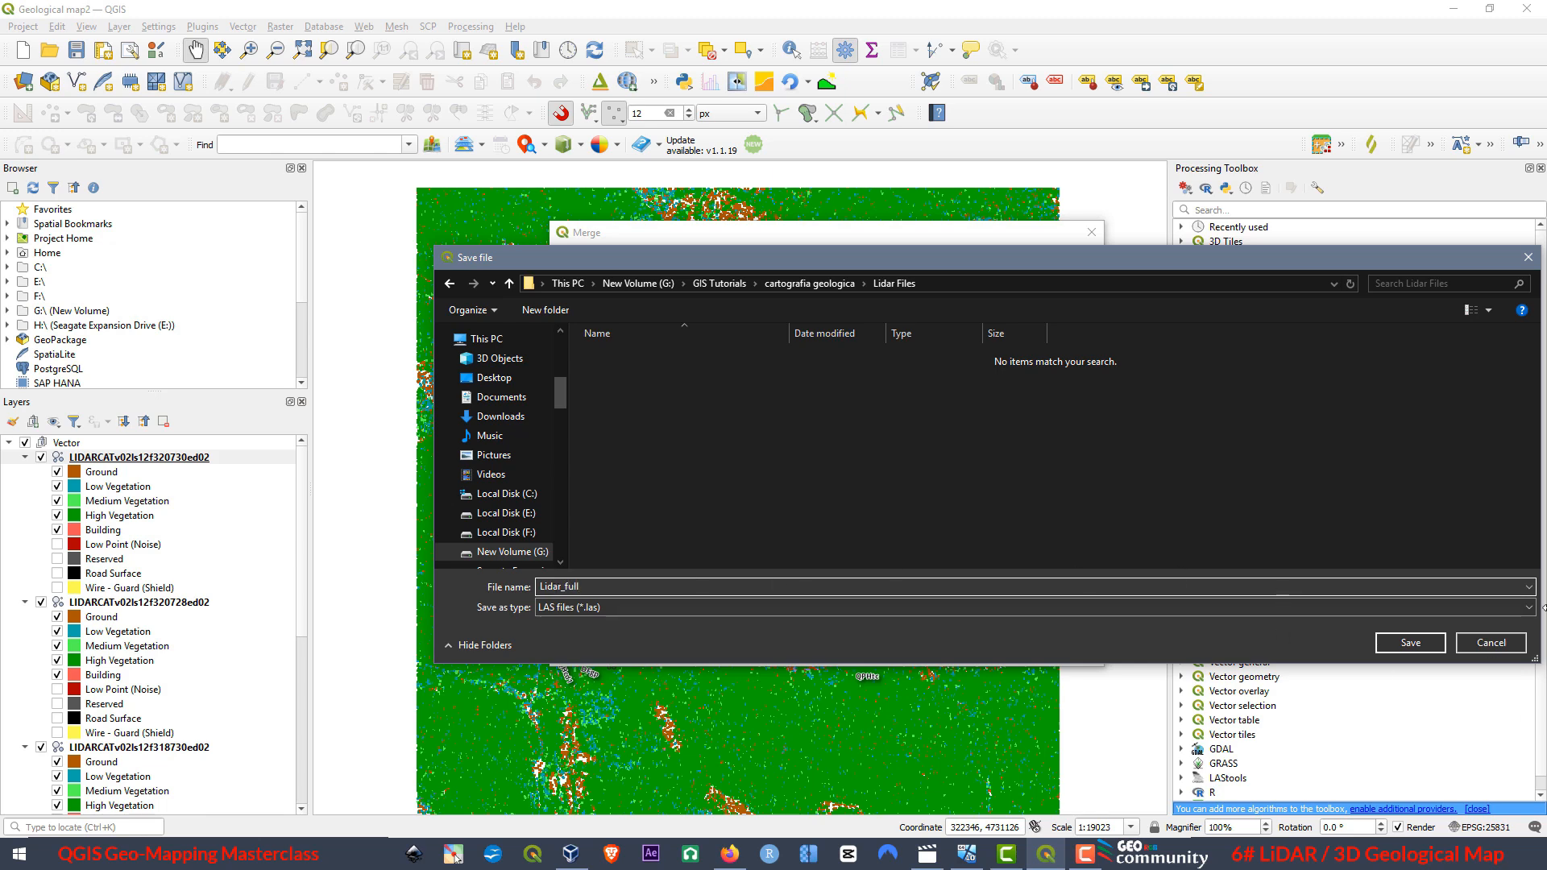
click(1411, 643)
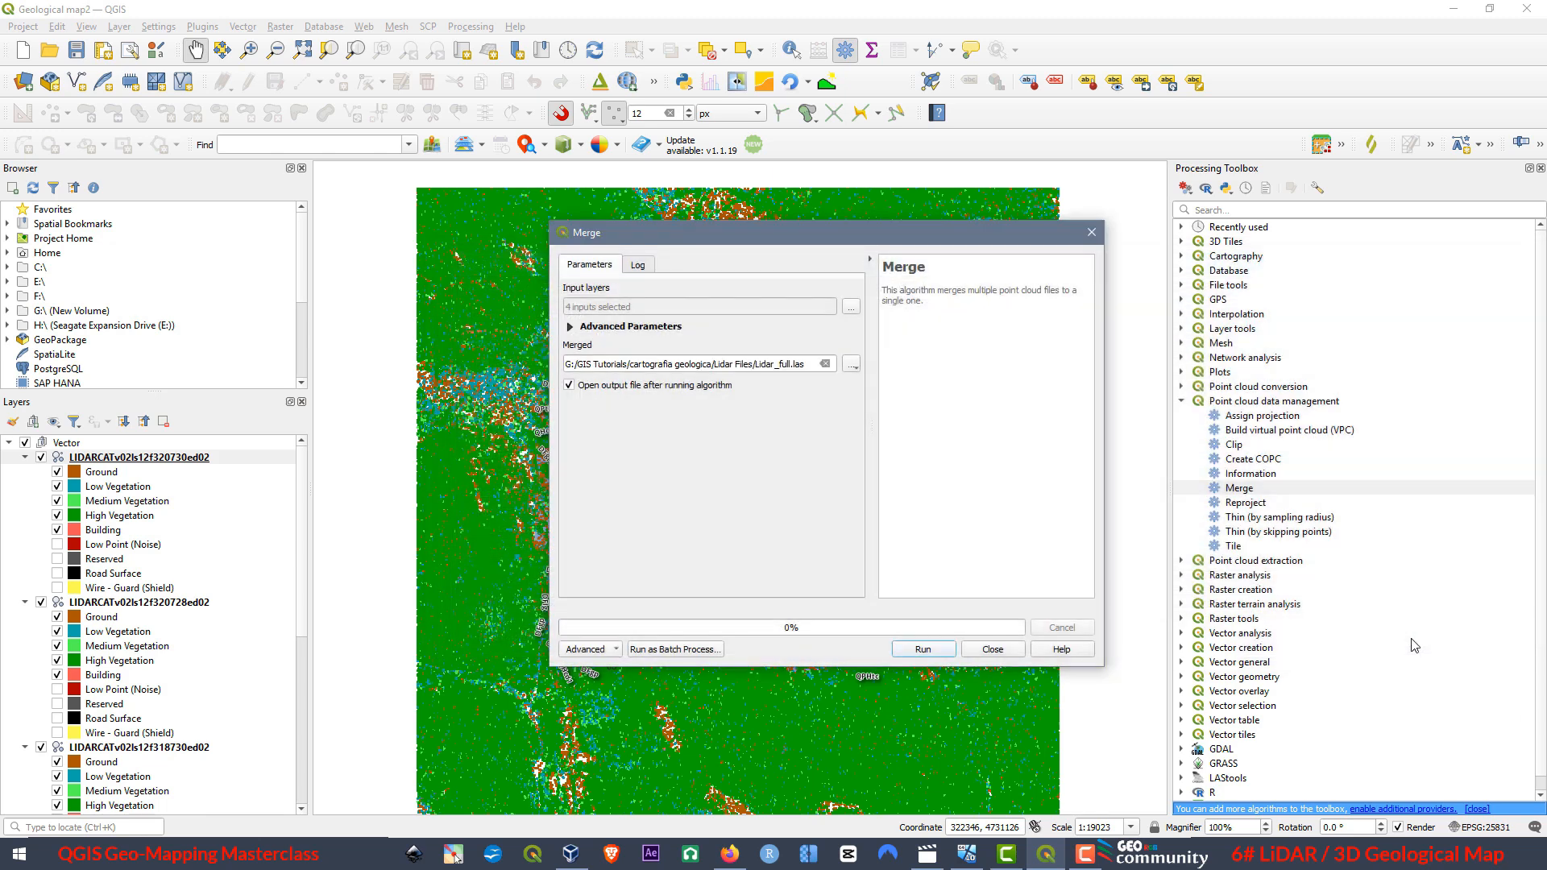
click(851, 369)
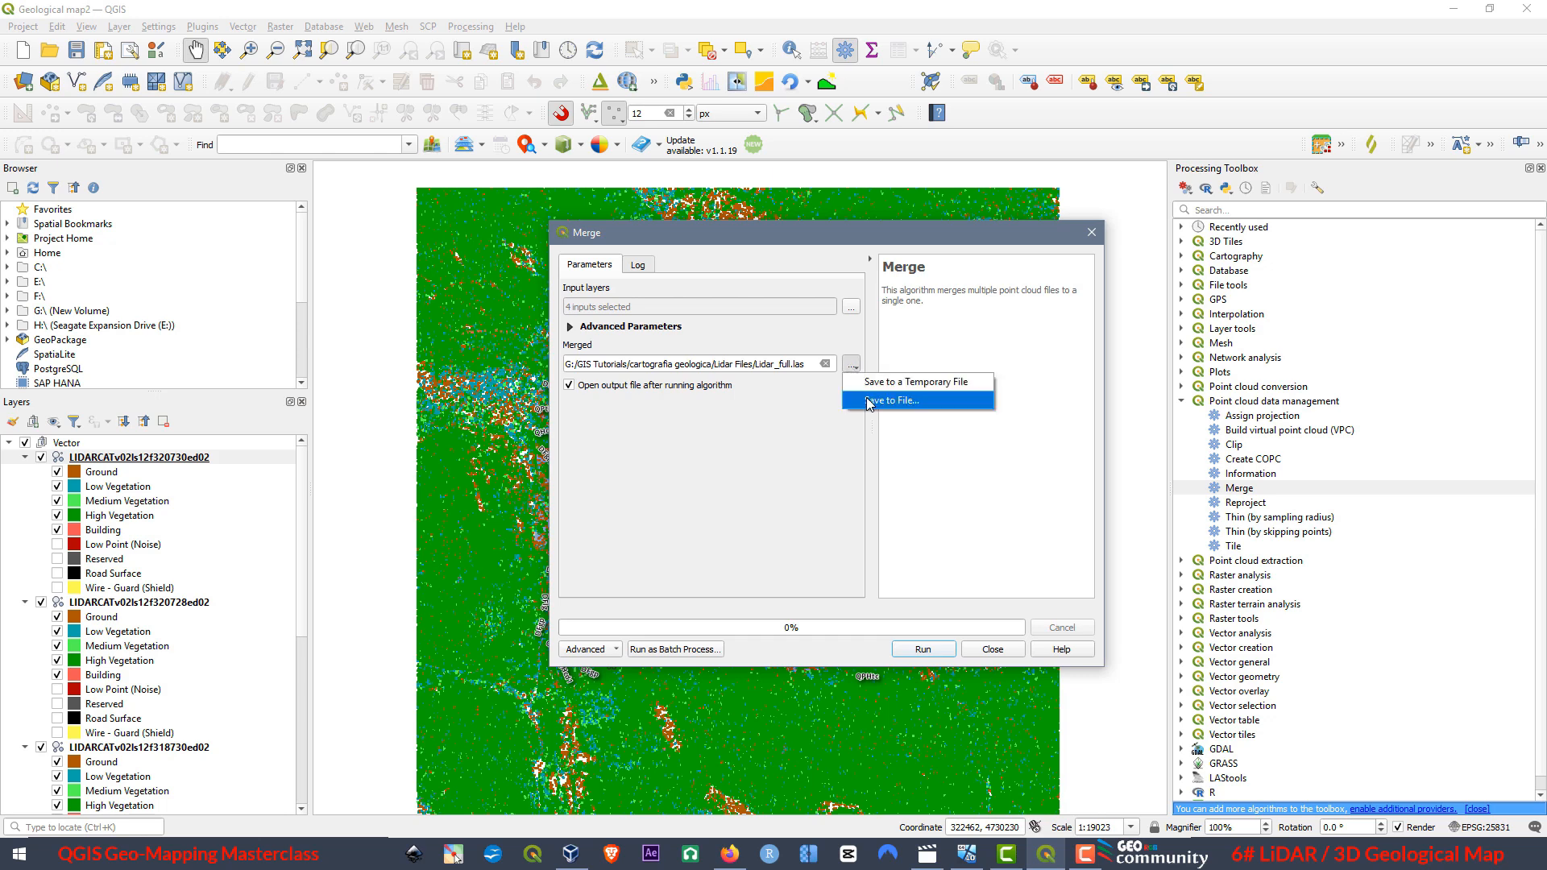
click(880, 417)
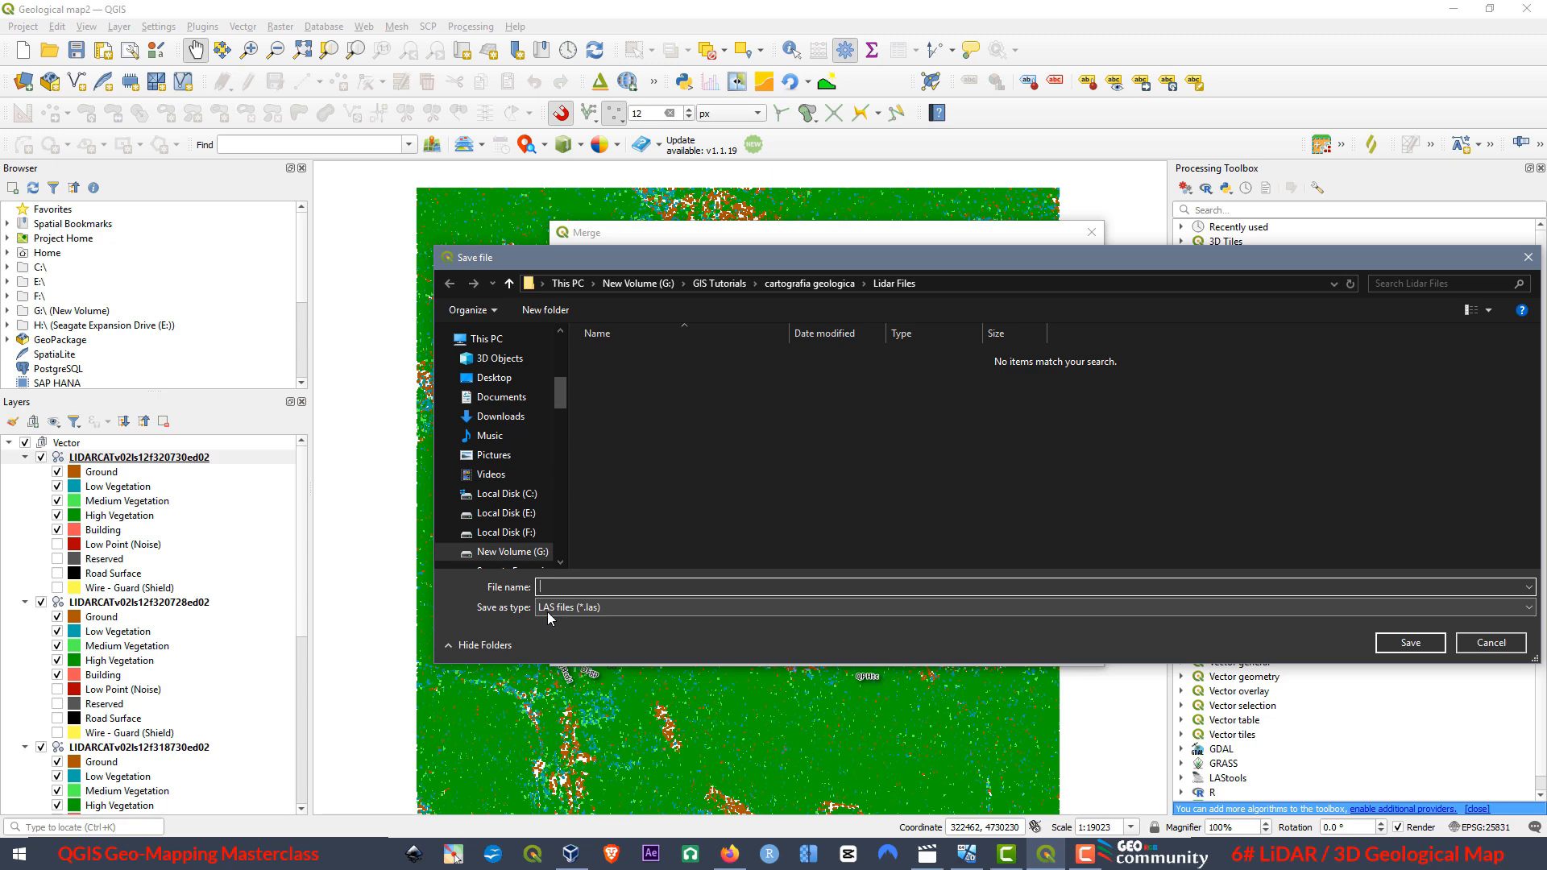
click(1500, 642)
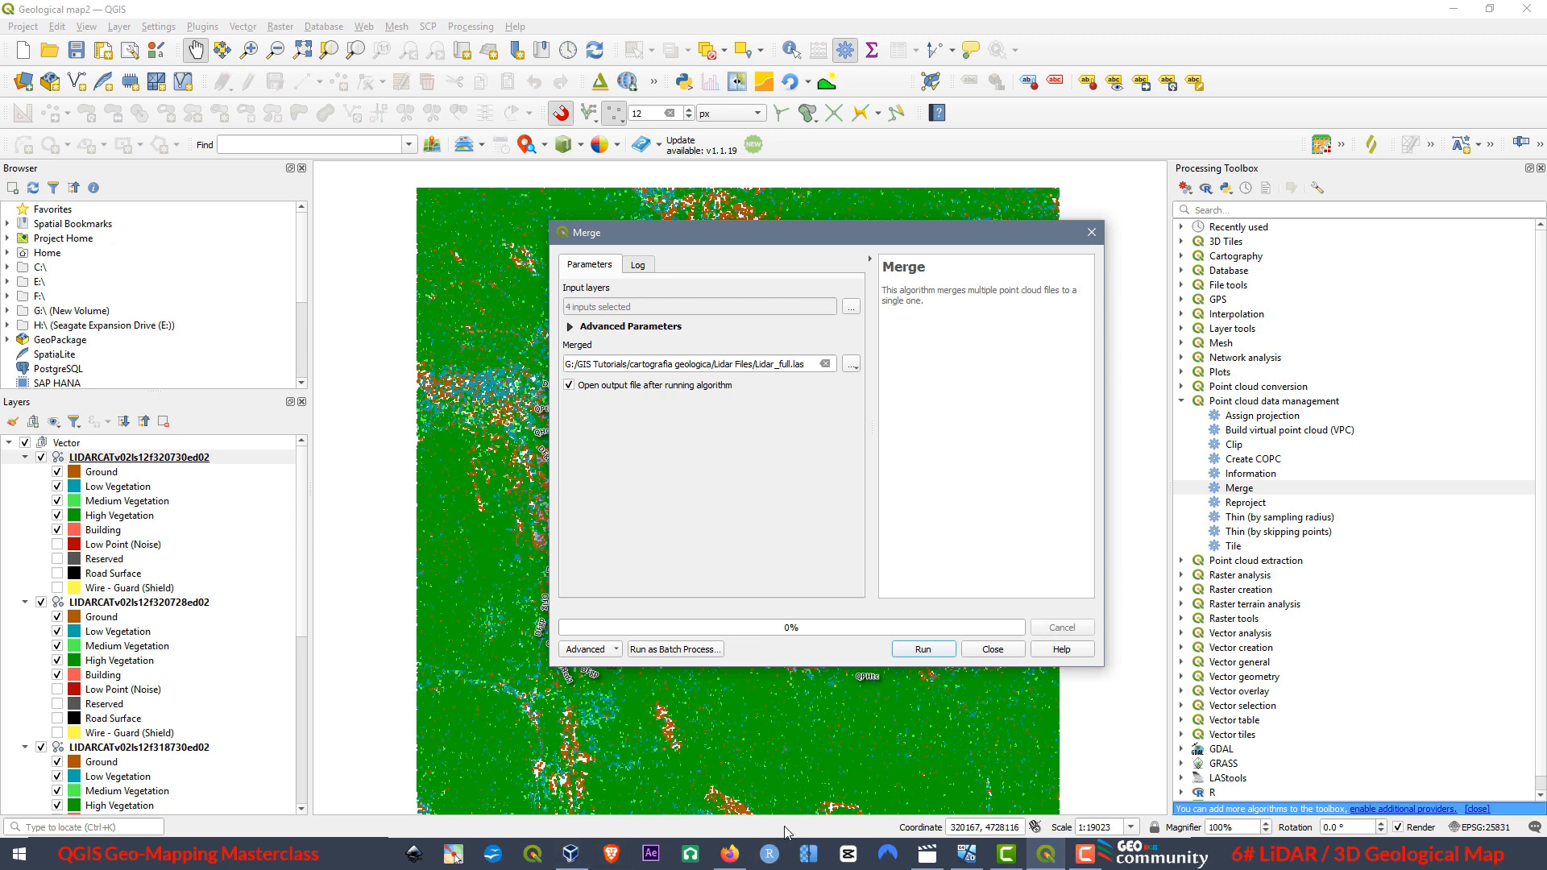
Run the merge of the four point clouds and close the Merge dialog.
click(923, 650)
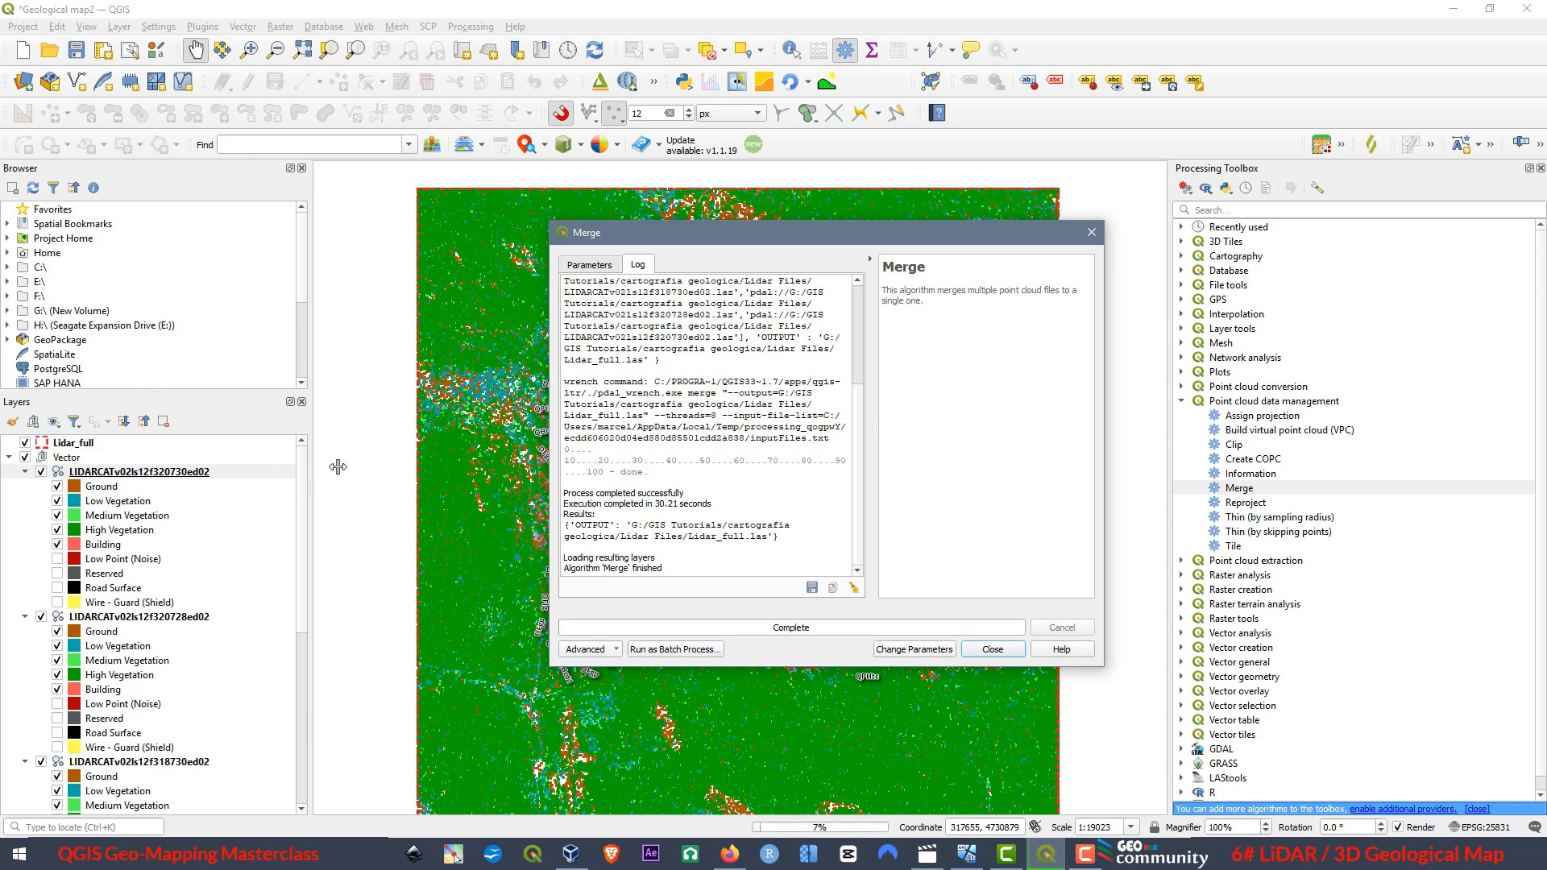
click(992, 649)
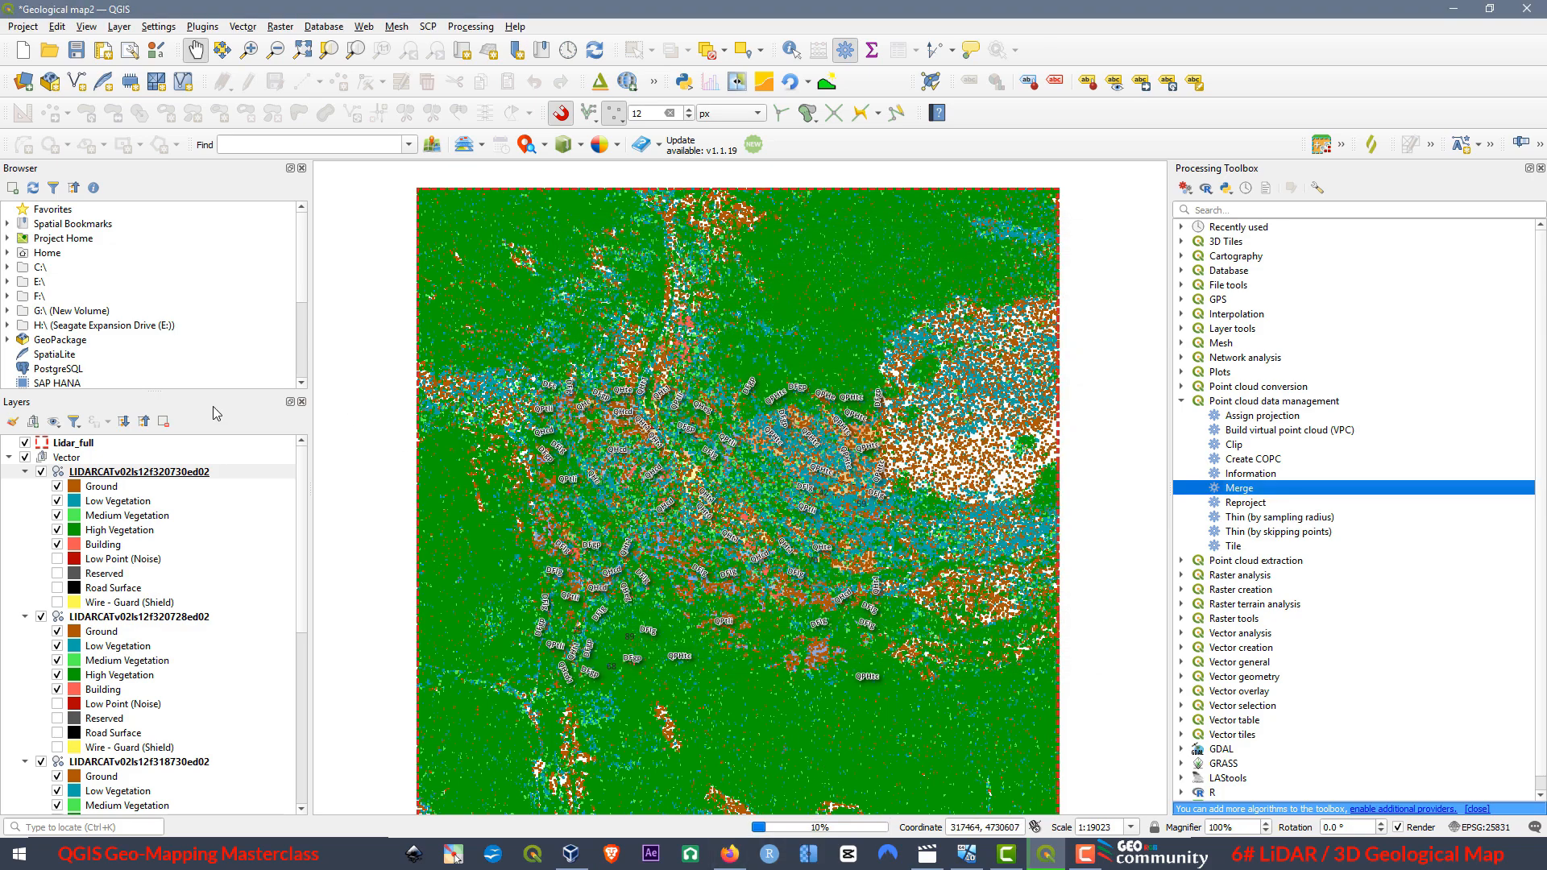
Hide the four original LIDARCAT point cloud layers, keeping Lidar_full and the geological layers shown.
click(41, 473)
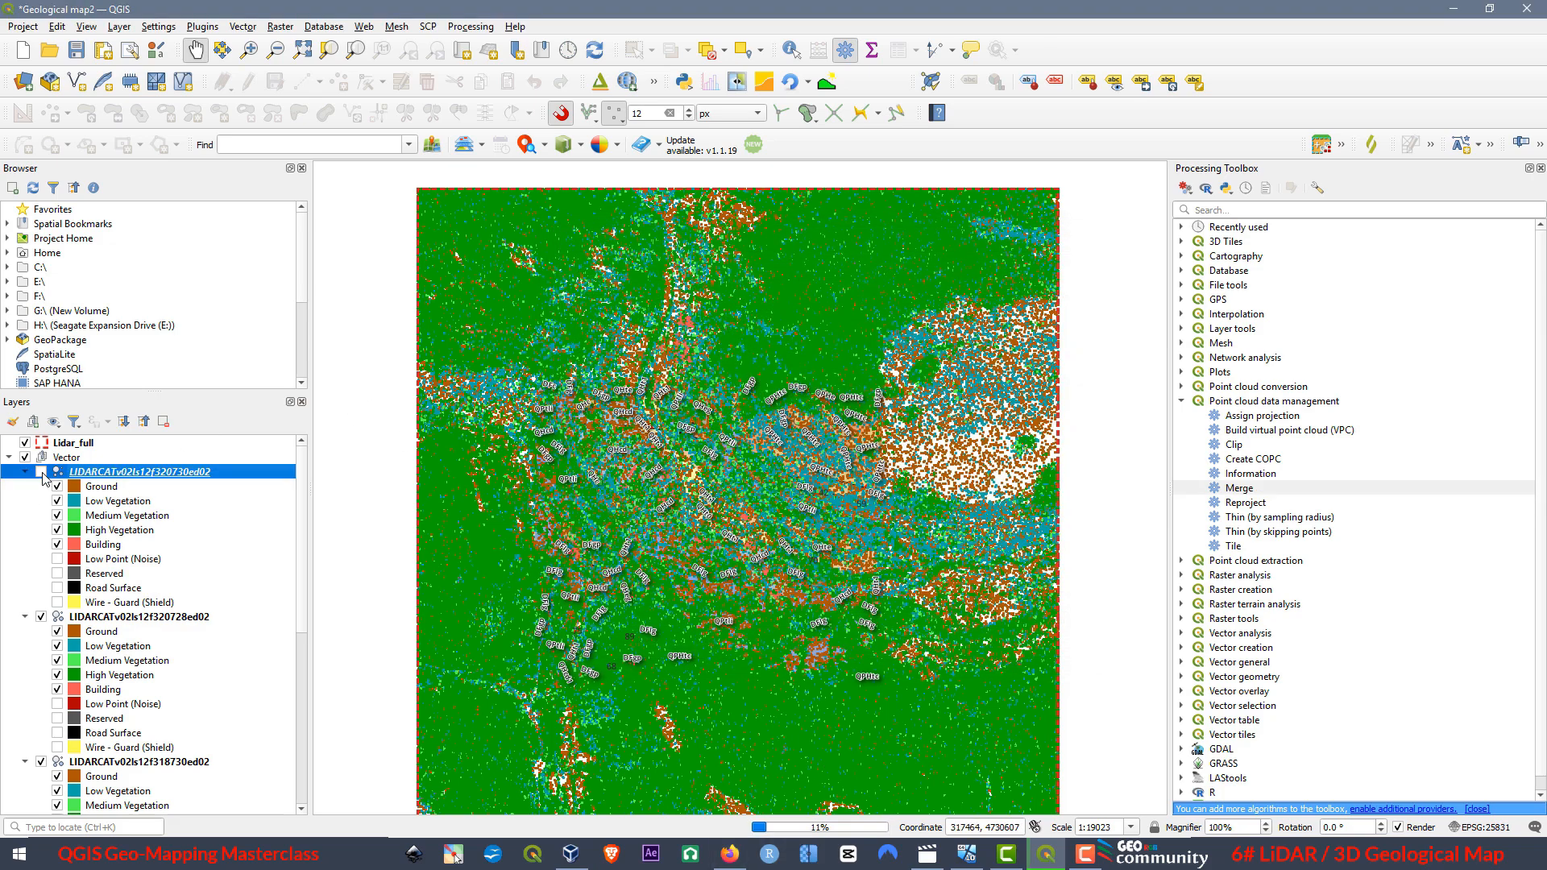
click(41, 618)
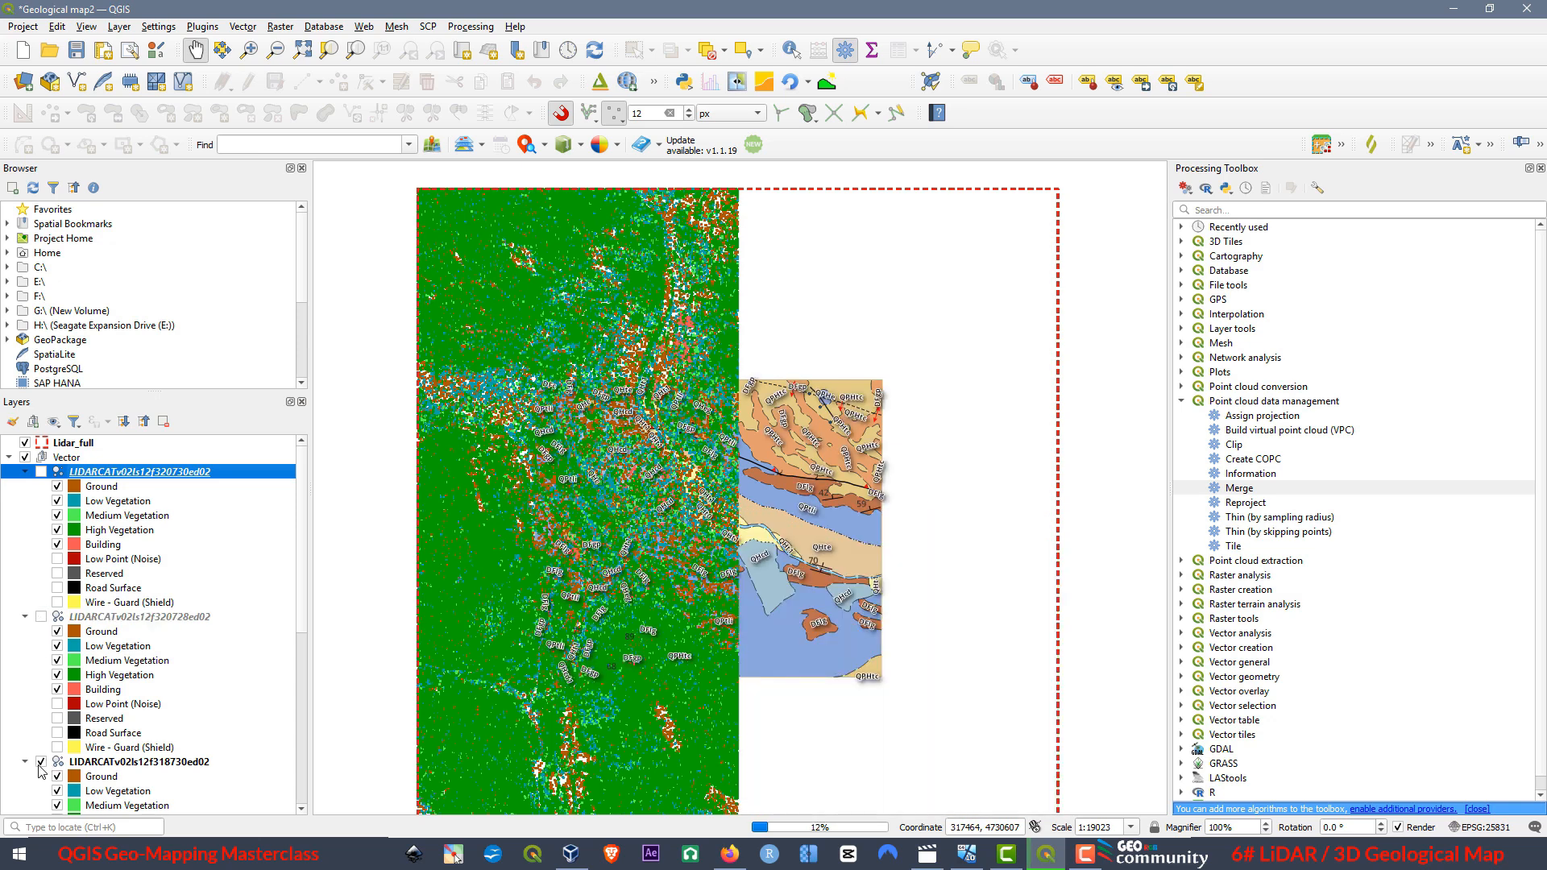
click(41, 762)
scroll(64, 725, down, 5)
scroll(73, 709, up, 1)
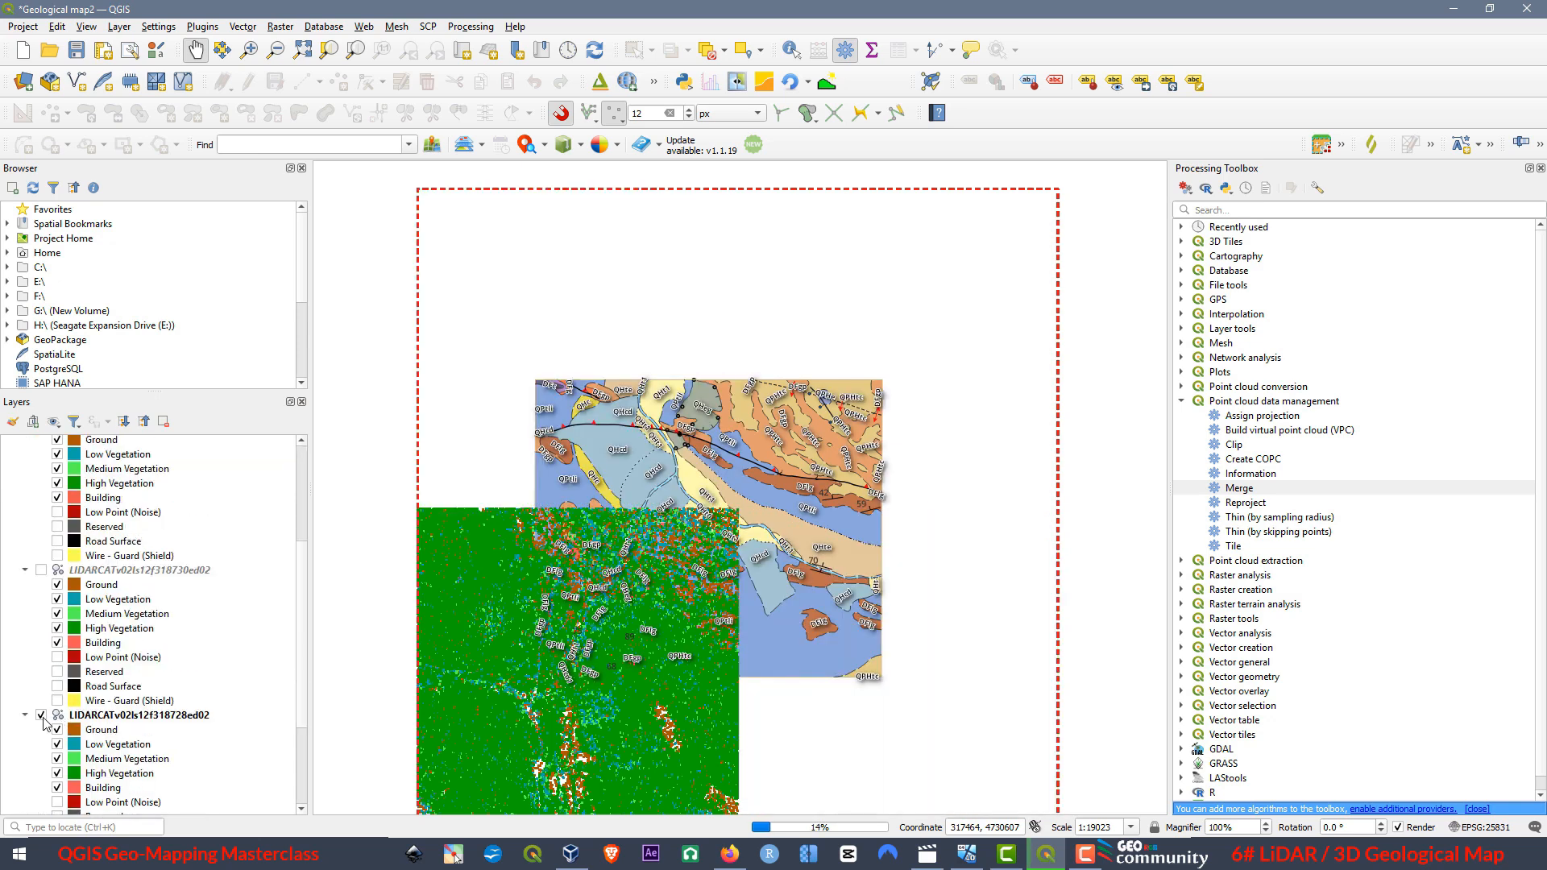
click(41, 716)
scroll(368, 461, down, 1)
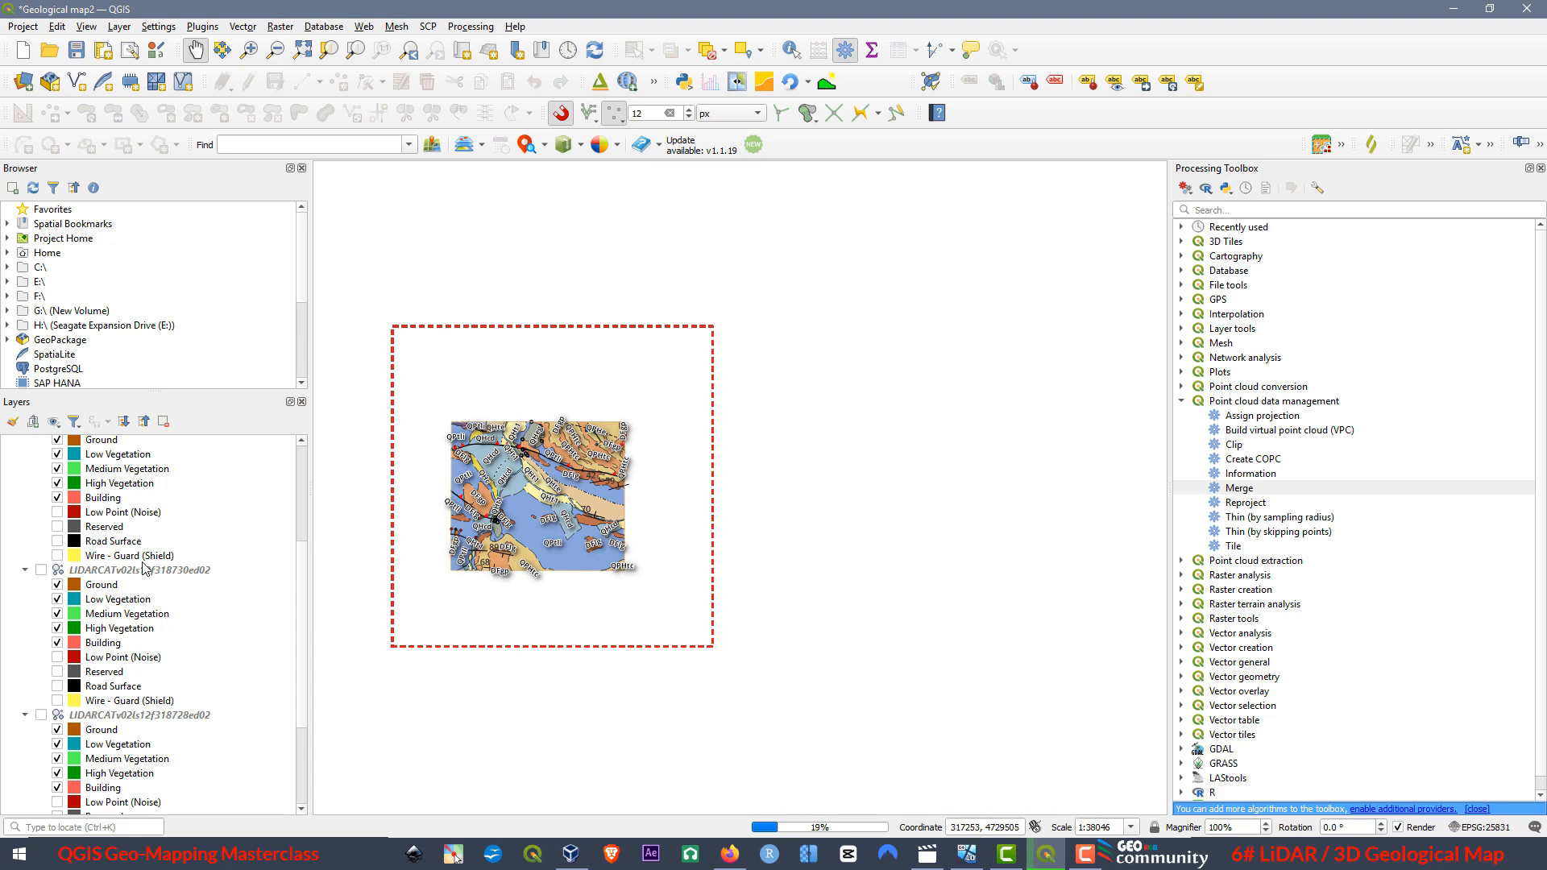
Toggle the visibility of the merged Lidar_full layer to compare its extent with the geological map, leaving the layer shown.
scroll(149, 562, up, 5)
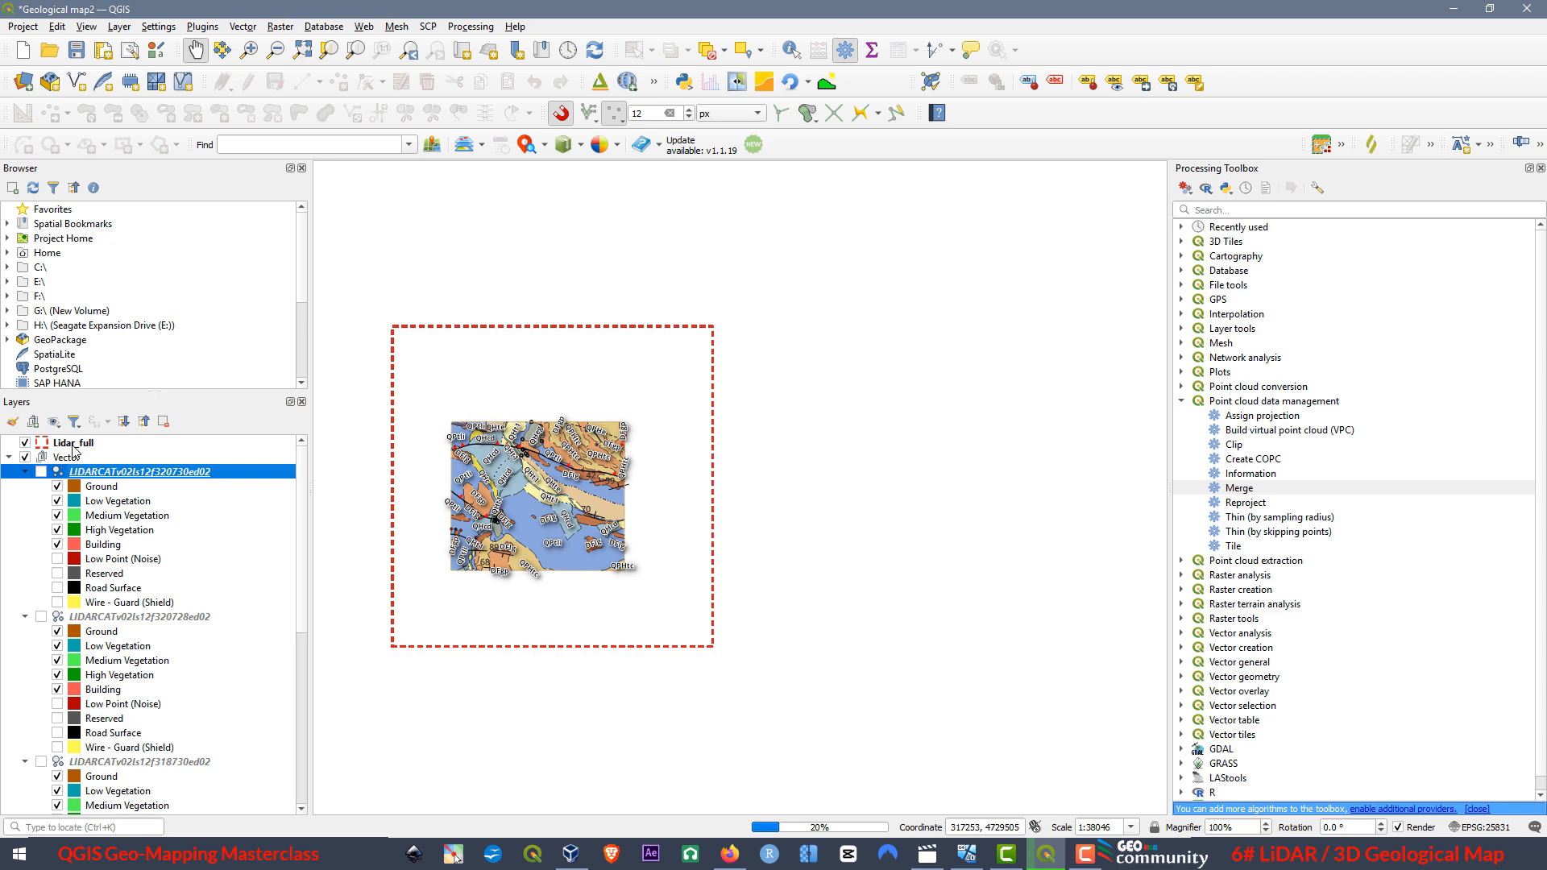
click(74, 446)
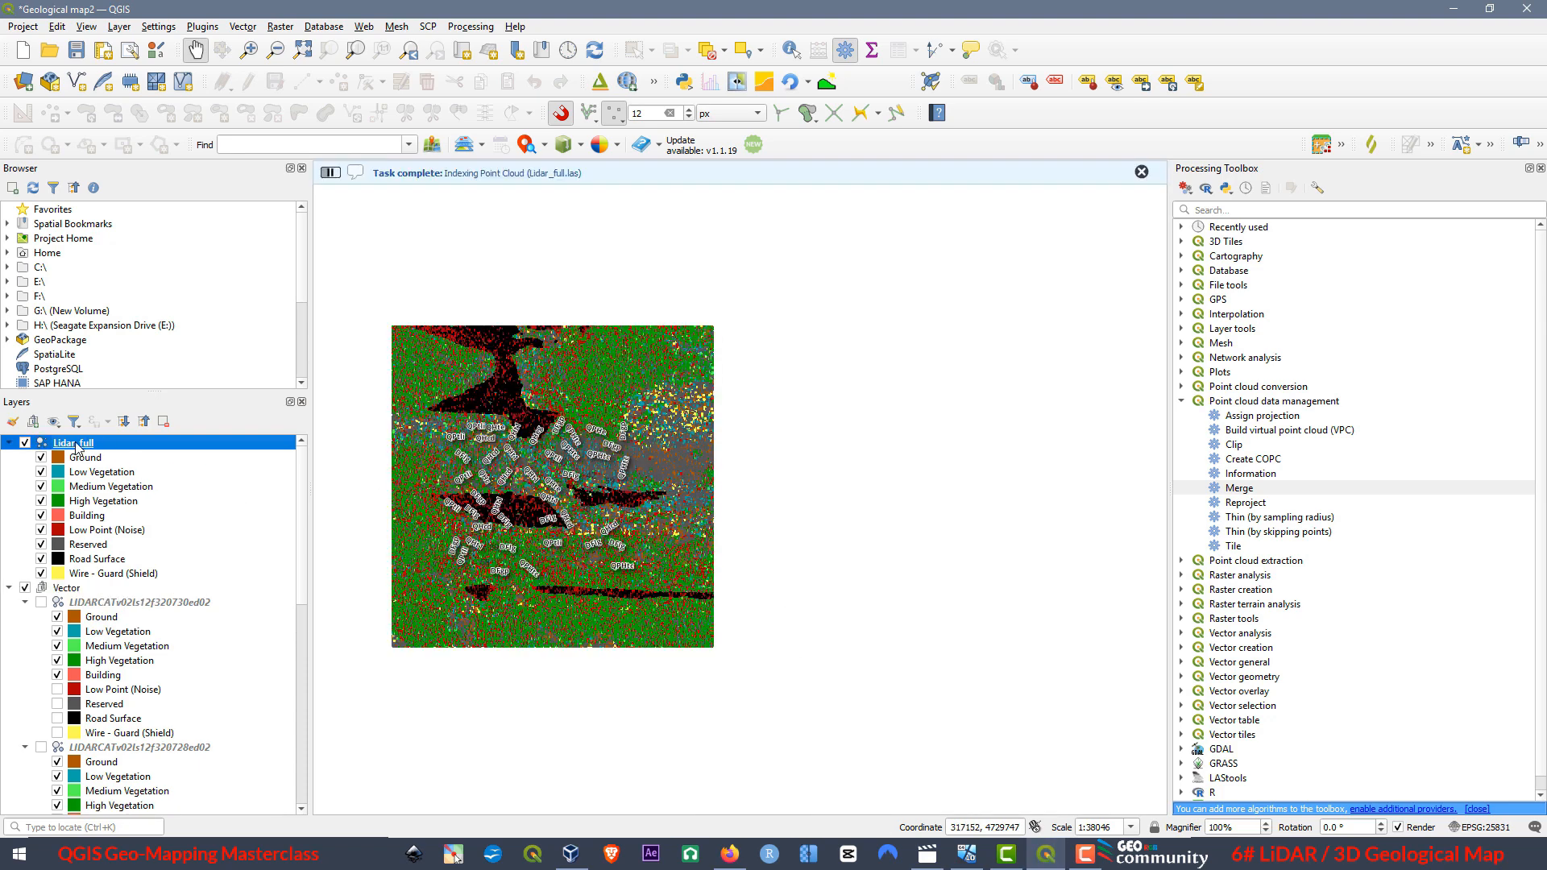
click(26, 443)
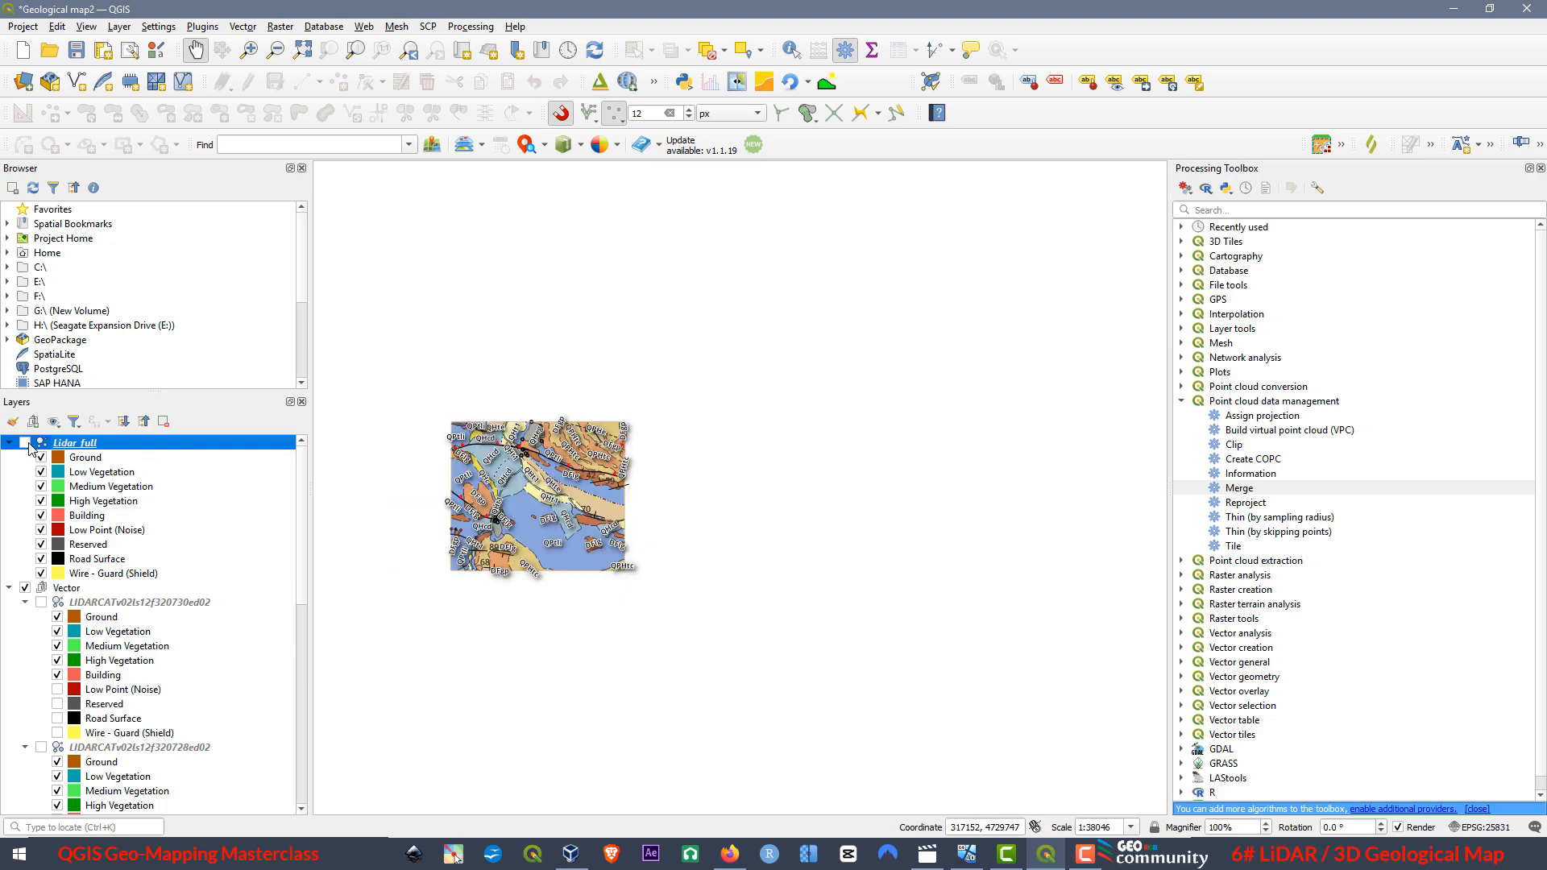
click(25, 443)
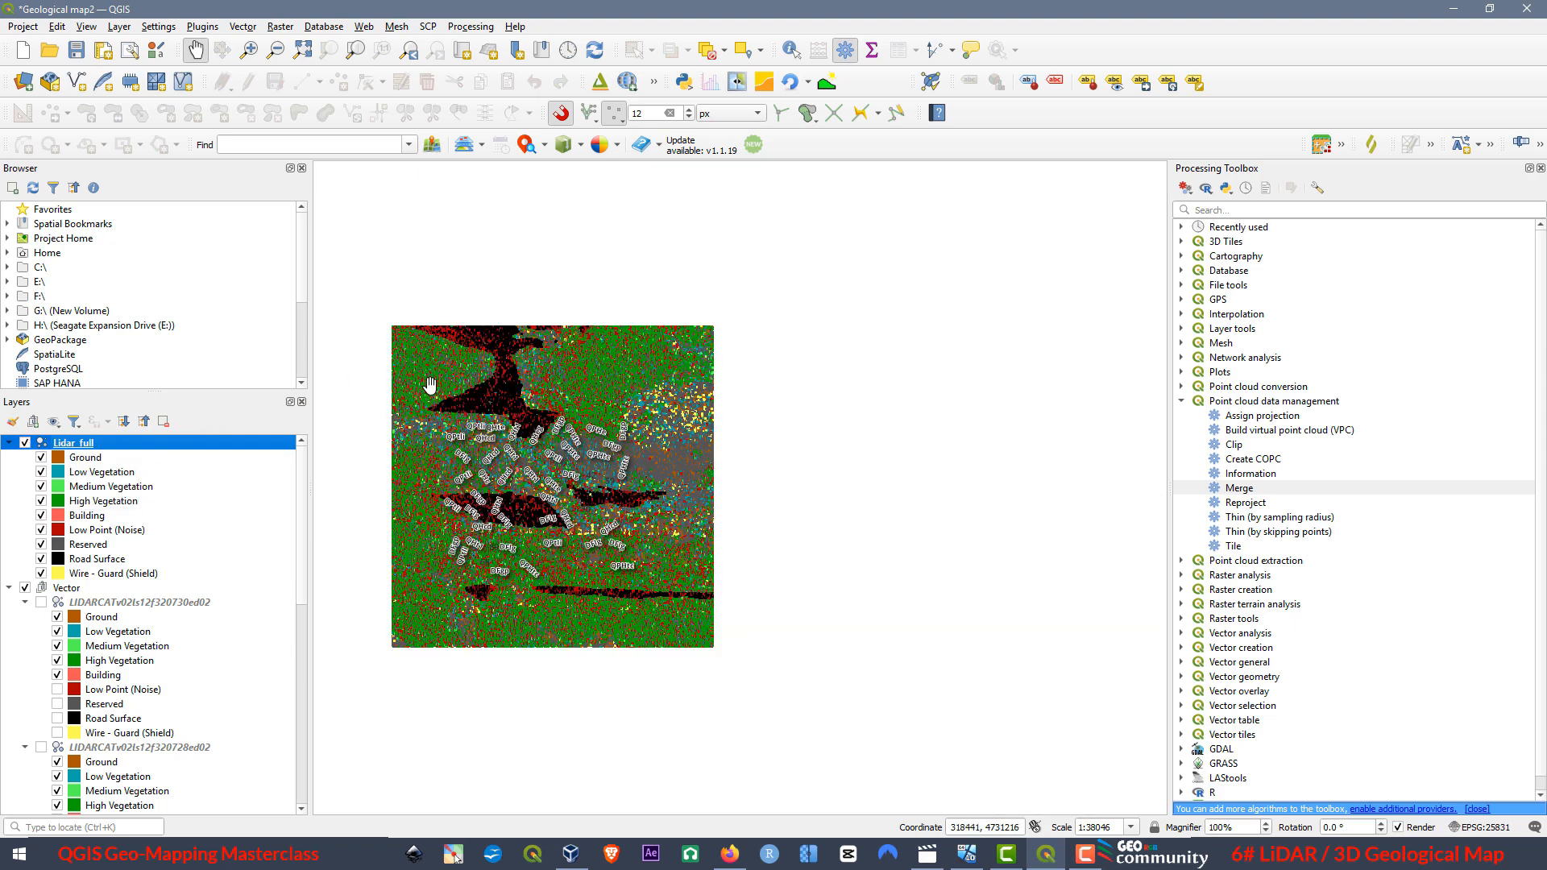
click(25, 443)
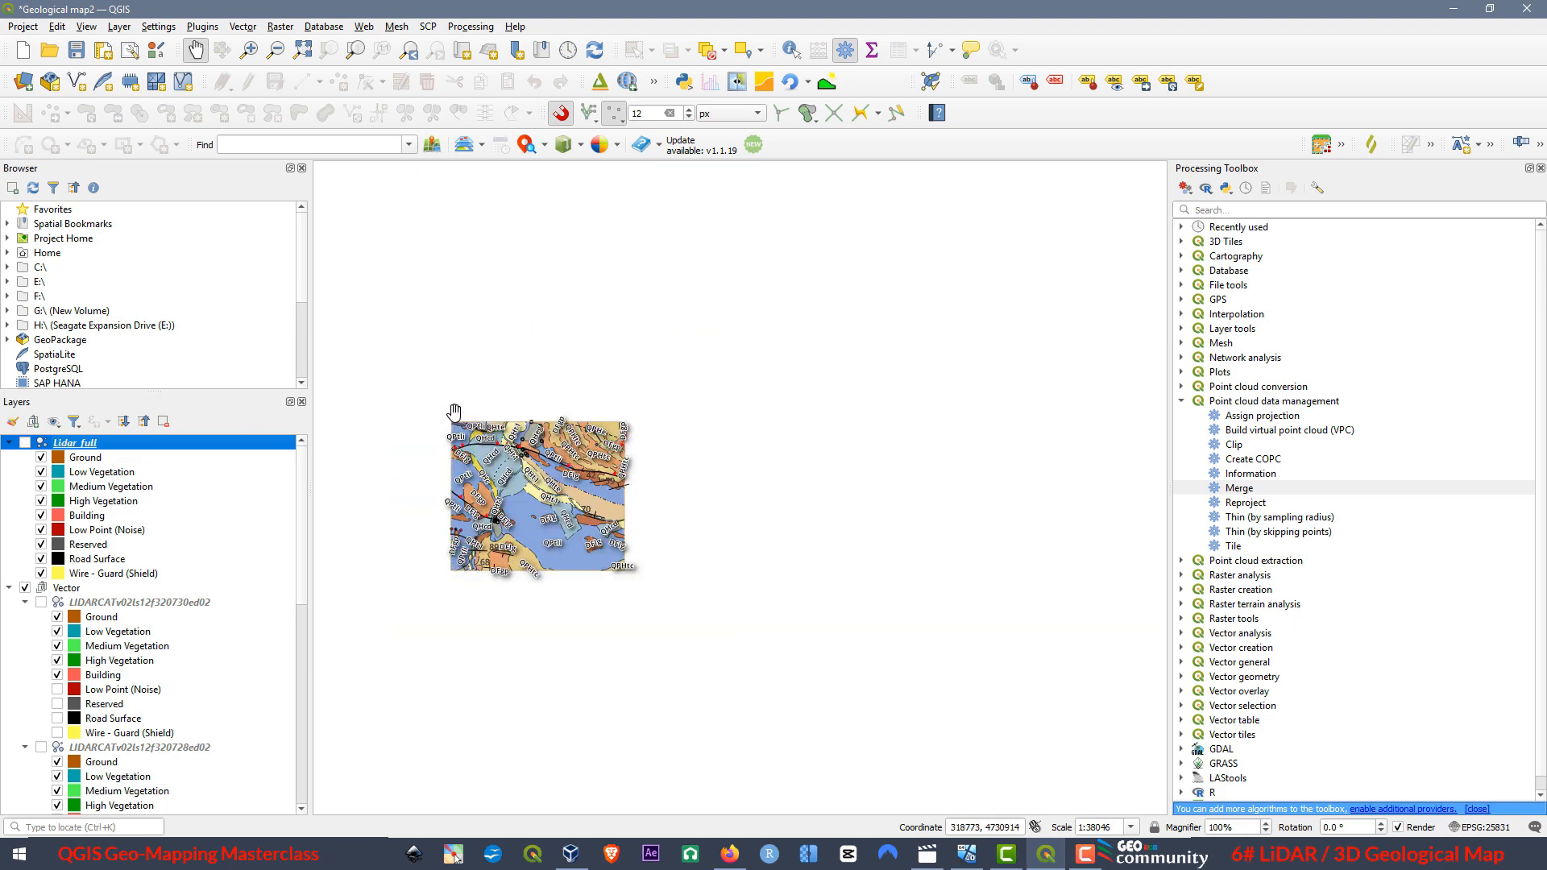
click(25, 443)
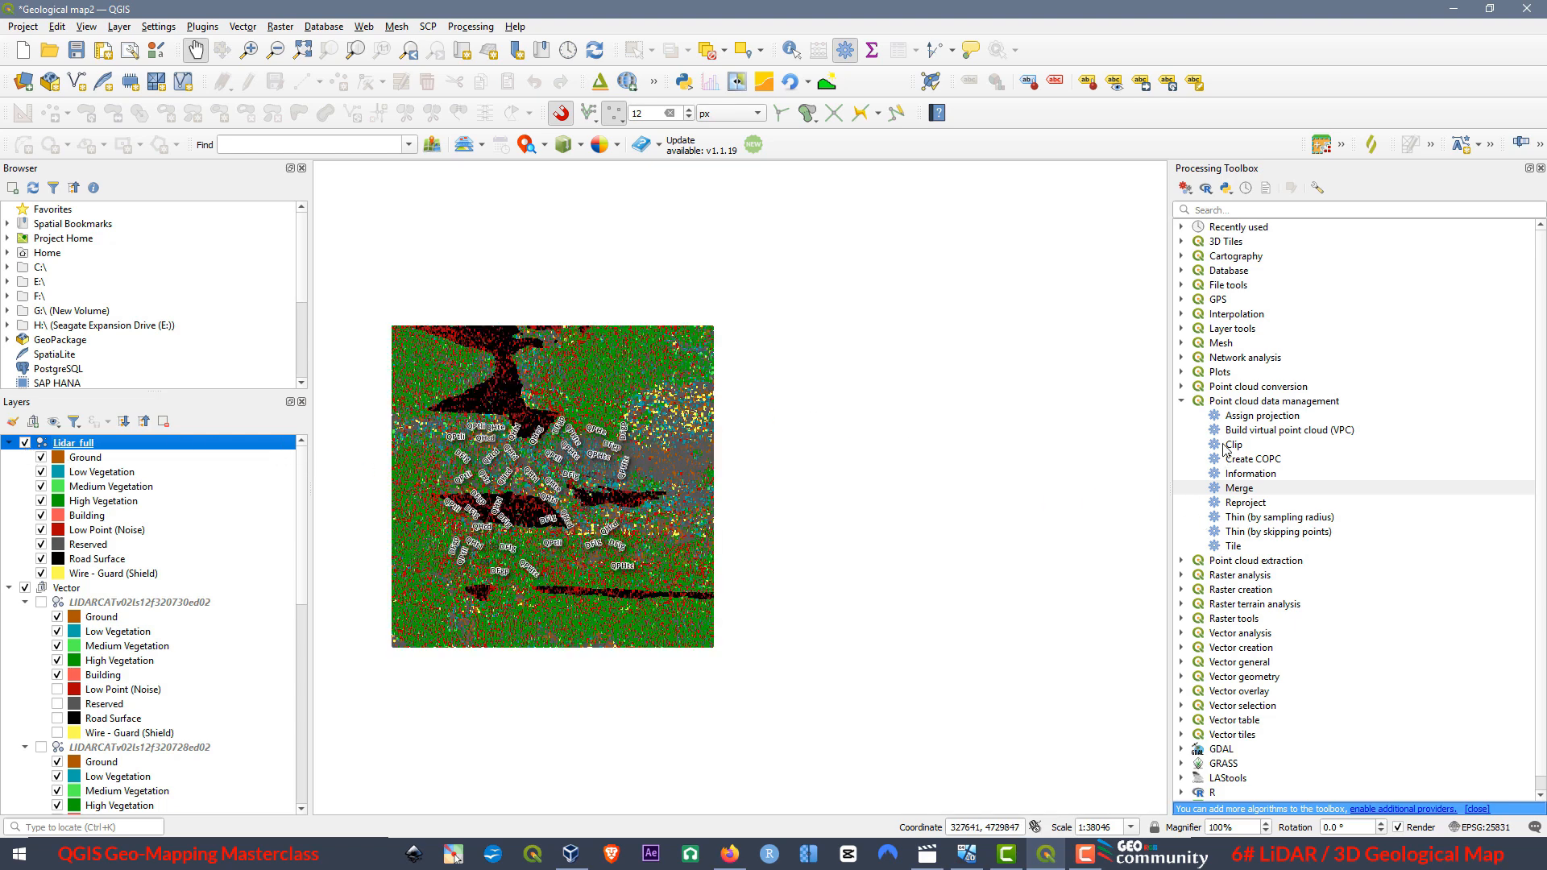
click(25, 444)
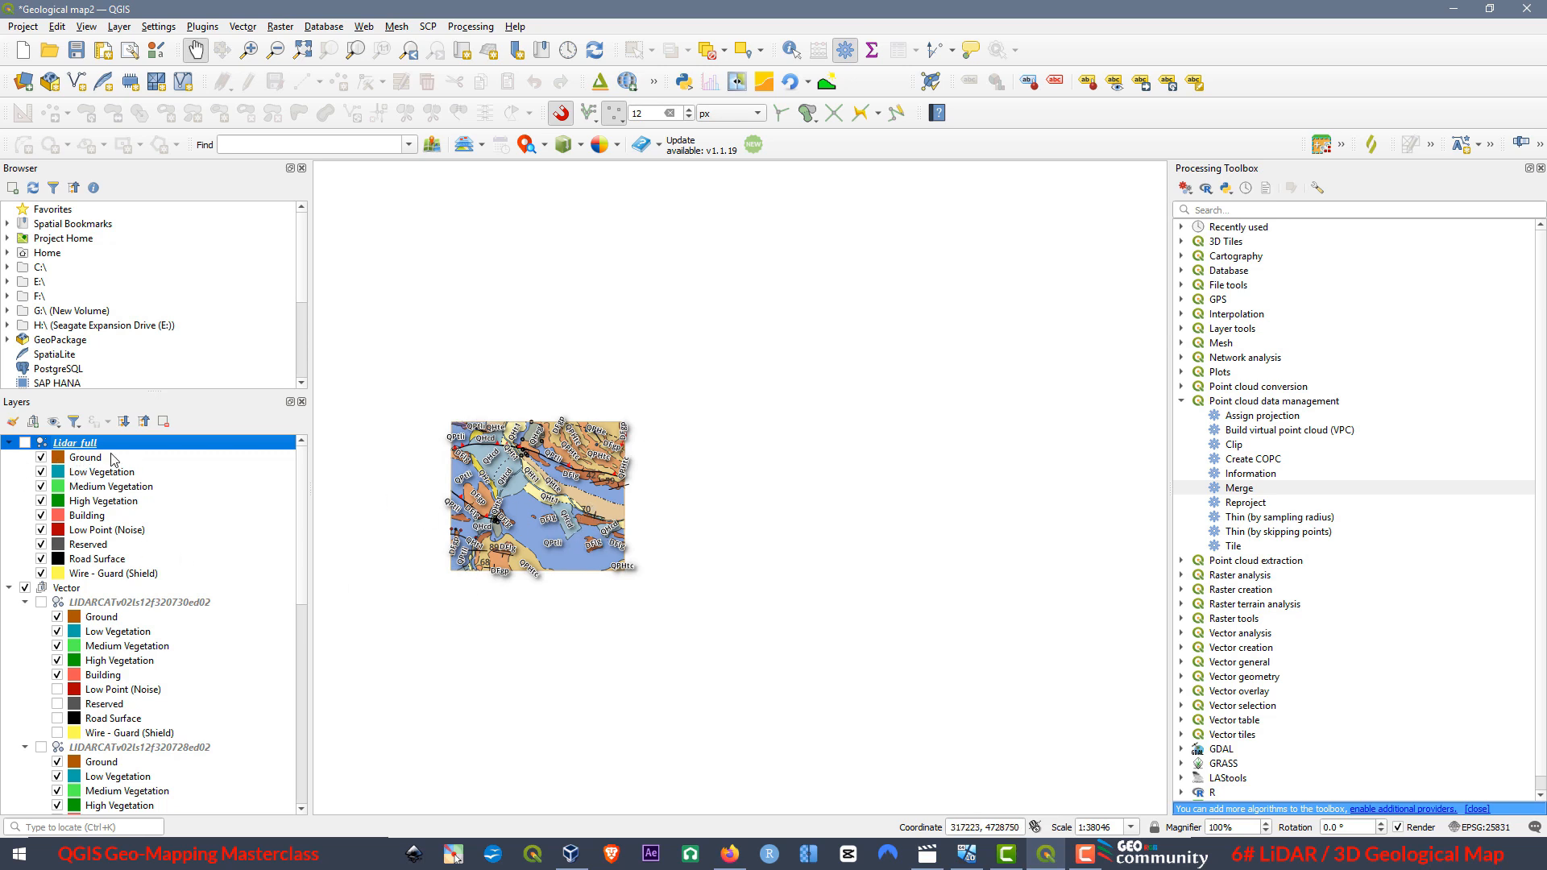
click(25, 443)
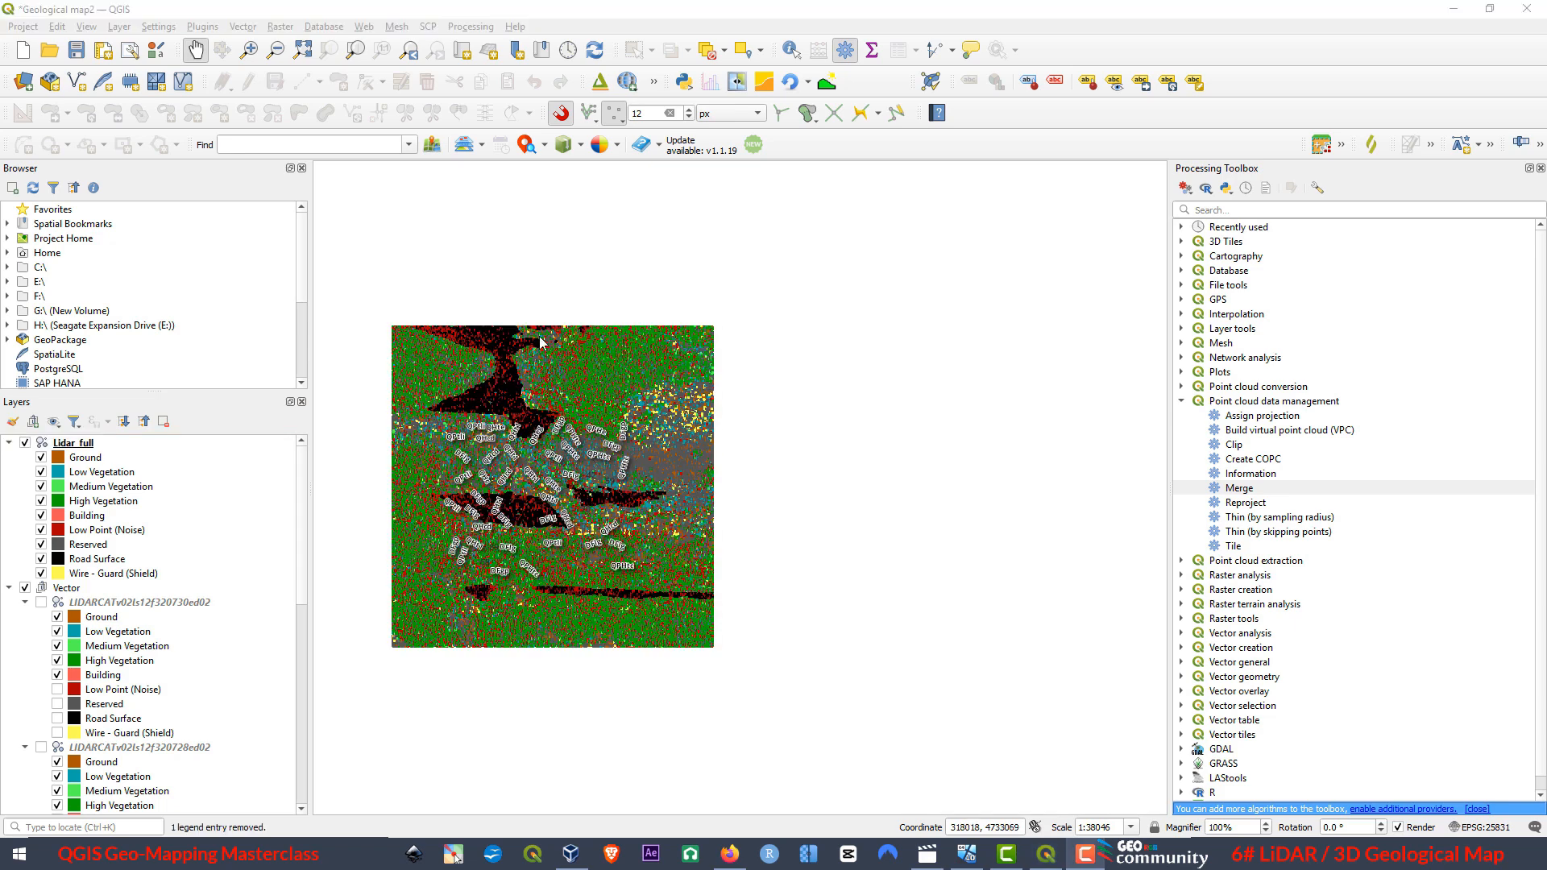
Add the Cartography area.shp vector layer from the SHP project folder and close the Data Source Manager.
click(23, 81)
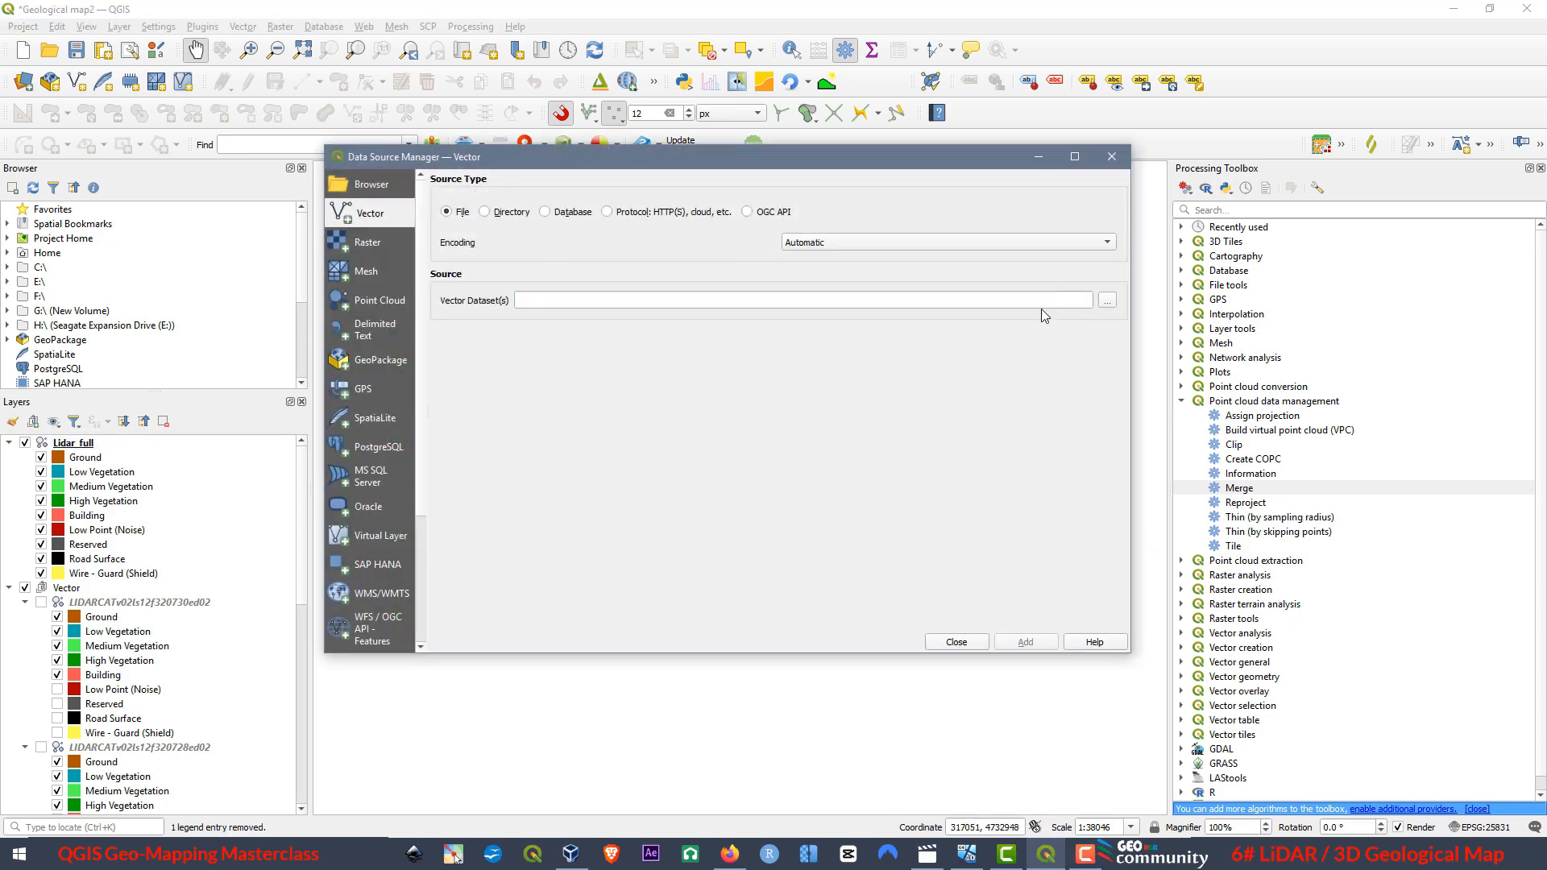
click(1107, 301)
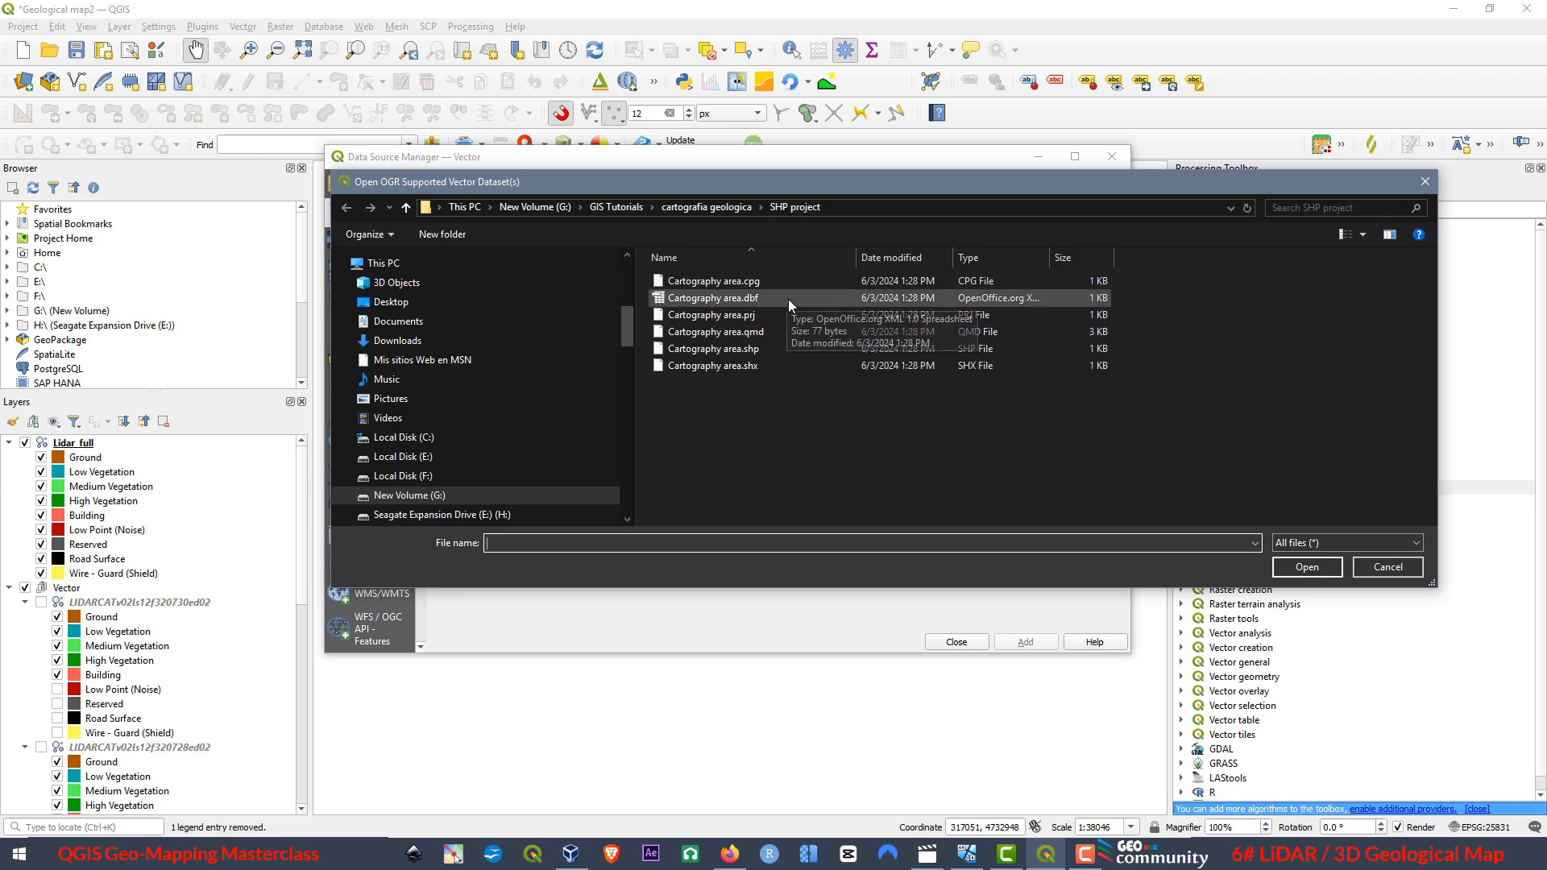
click(709, 349)
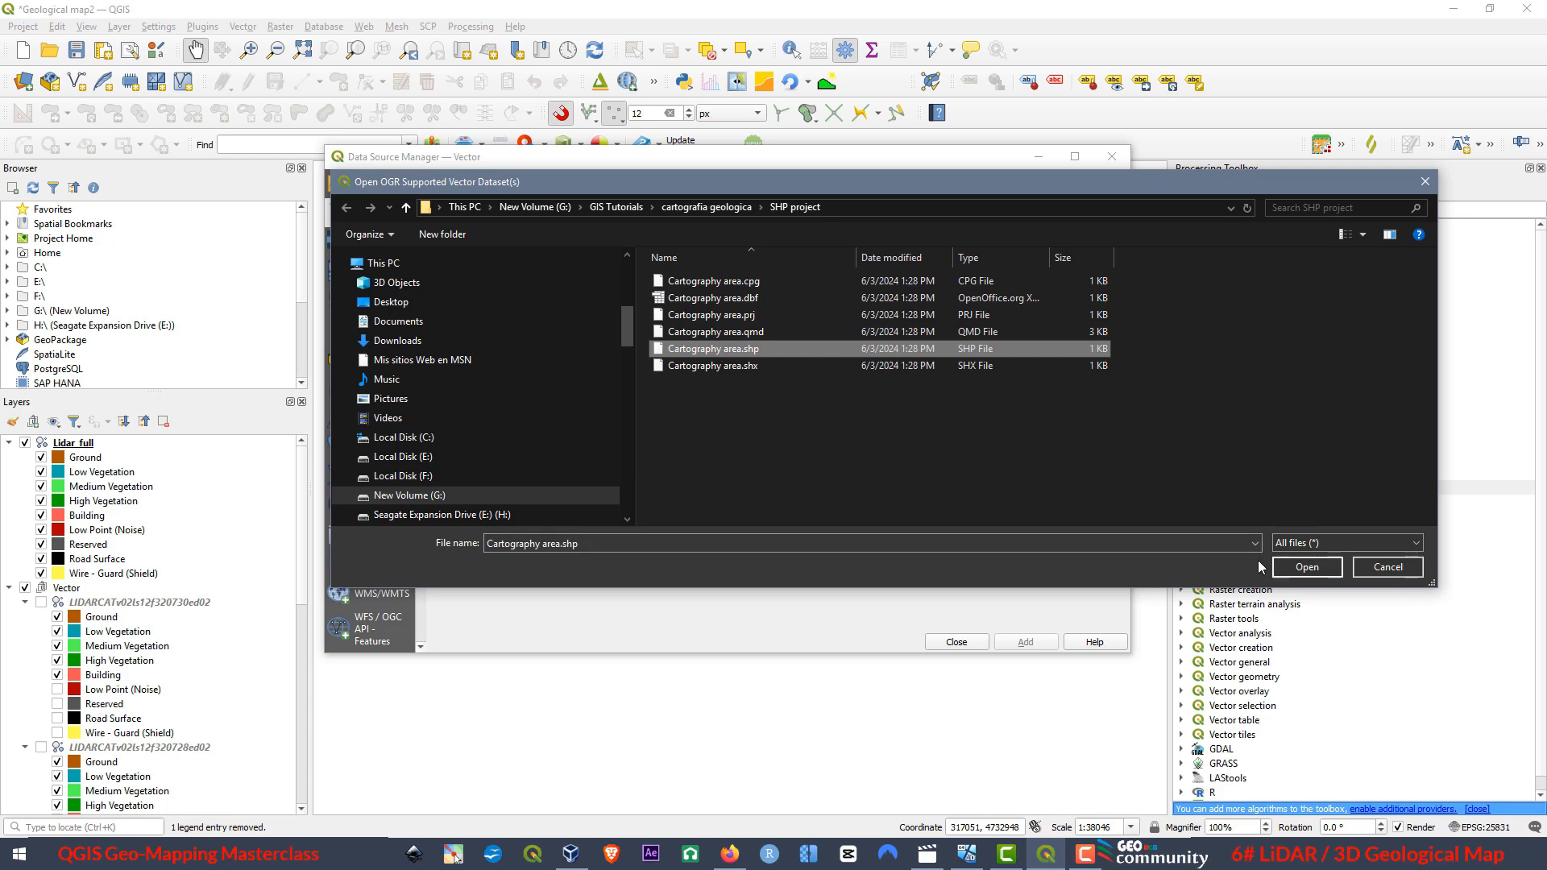
click(1303, 569)
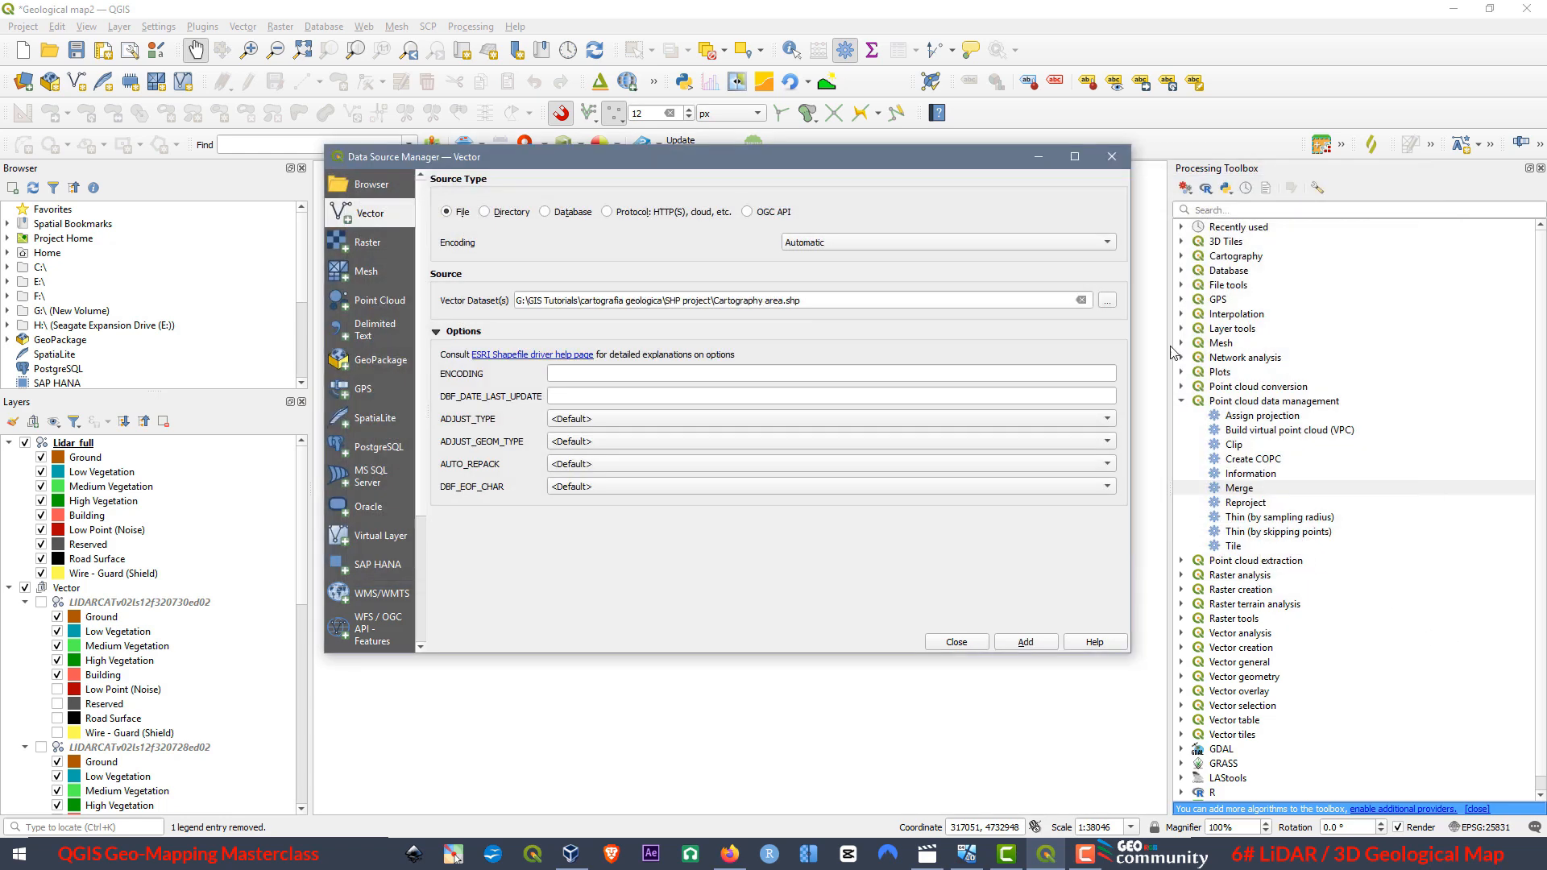
click(1023, 645)
click(962, 647)
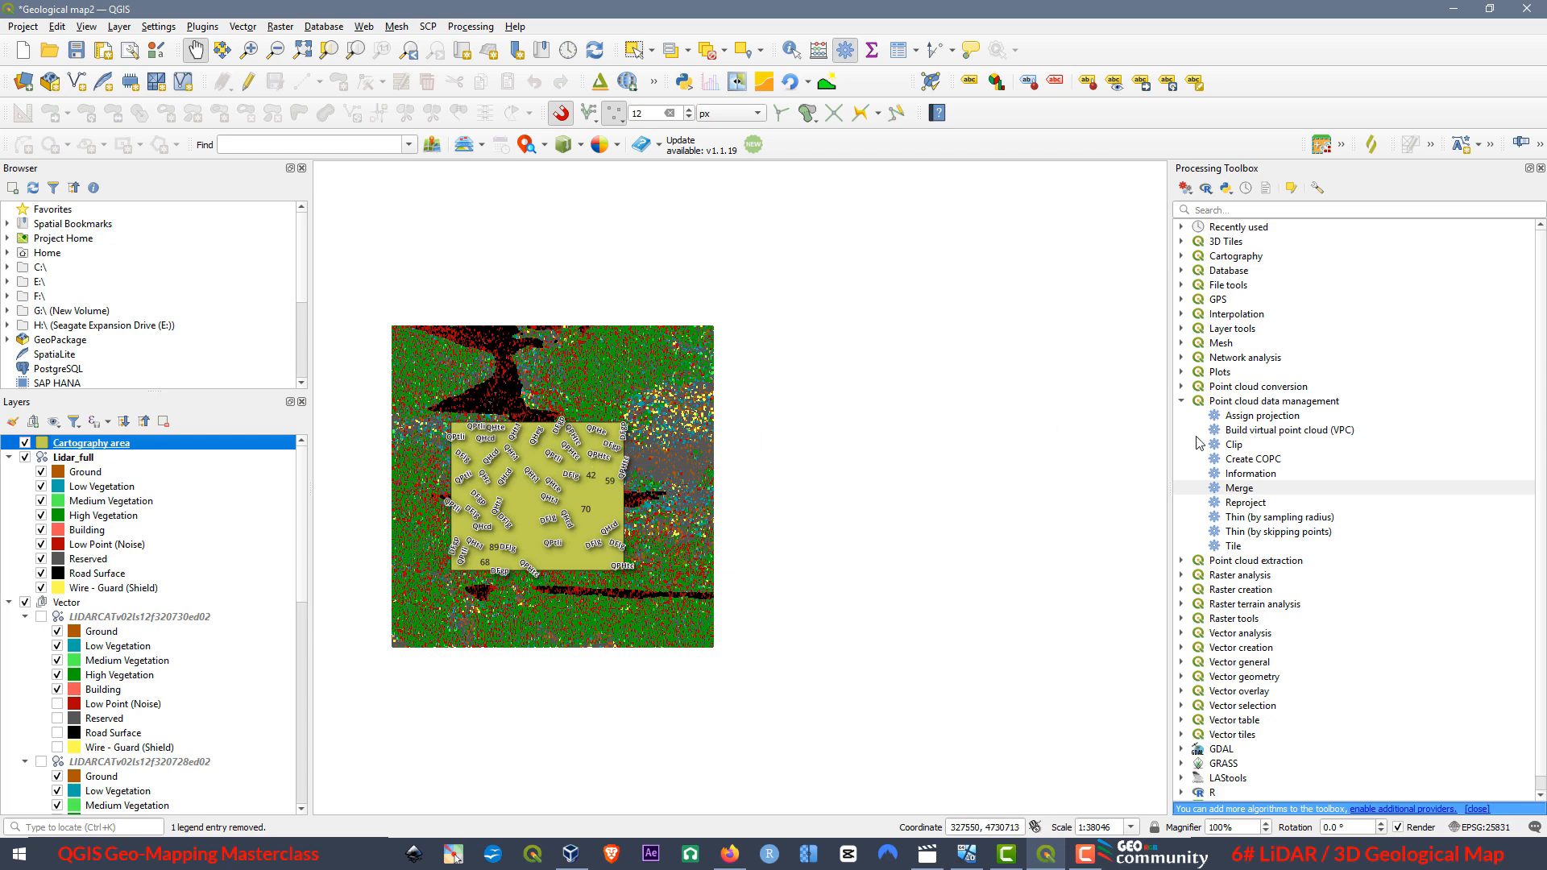
Start the point cloud Clip algorithm with Lidar_full as input and Cartography area as the clipping polygons.
double_click(1233, 444)
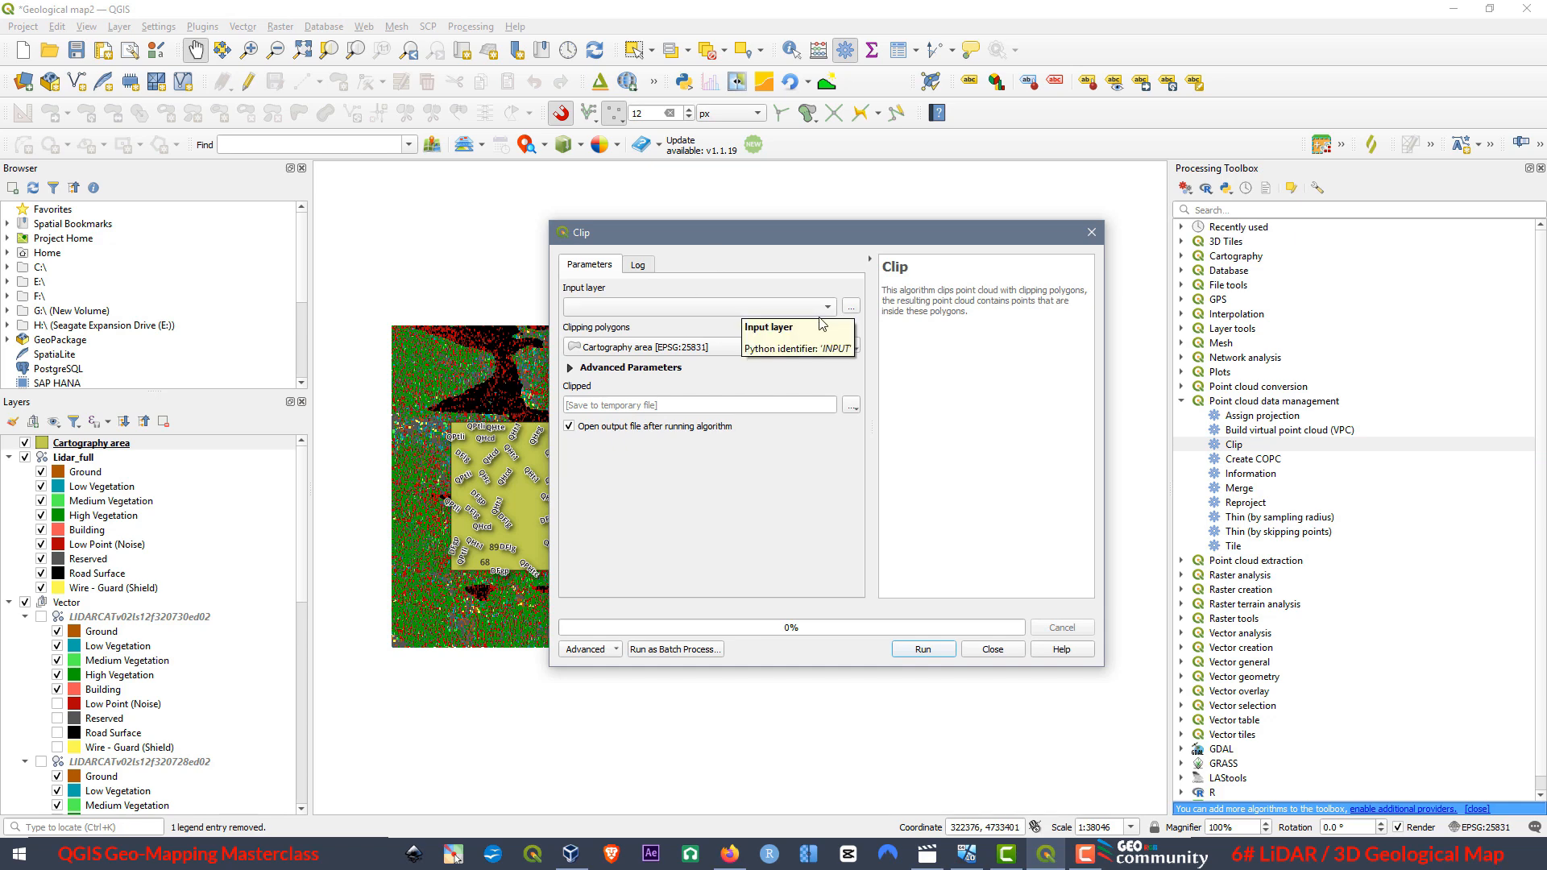
click(774, 308)
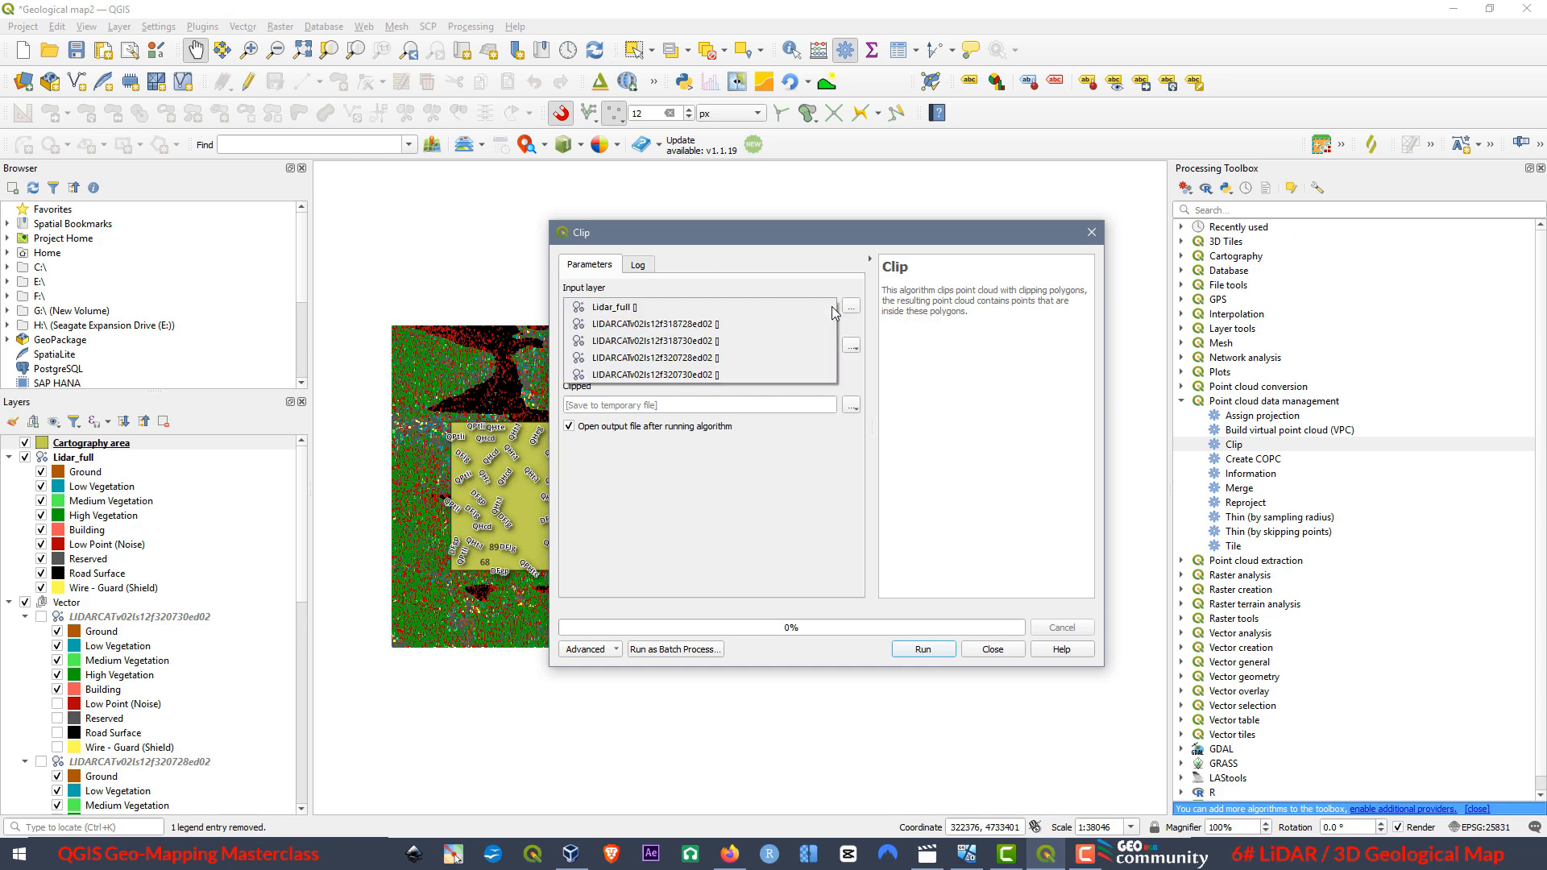
click(619, 310)
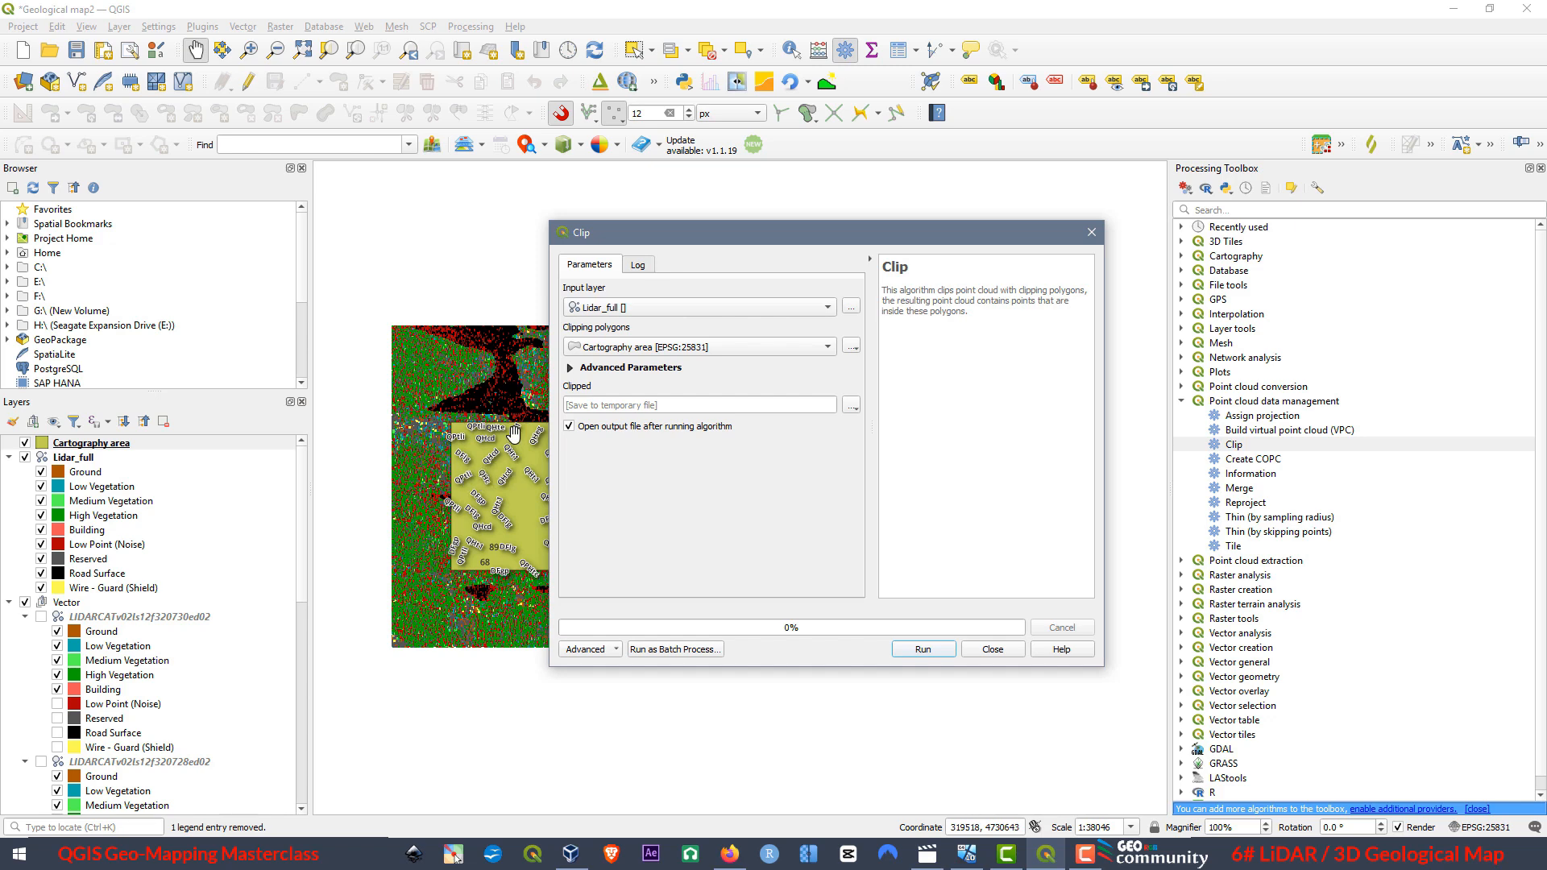
Set the clipped output to Lidar_clip.las in the Lidar Files folder, run the clip and close the dialog.
click(852, 405)
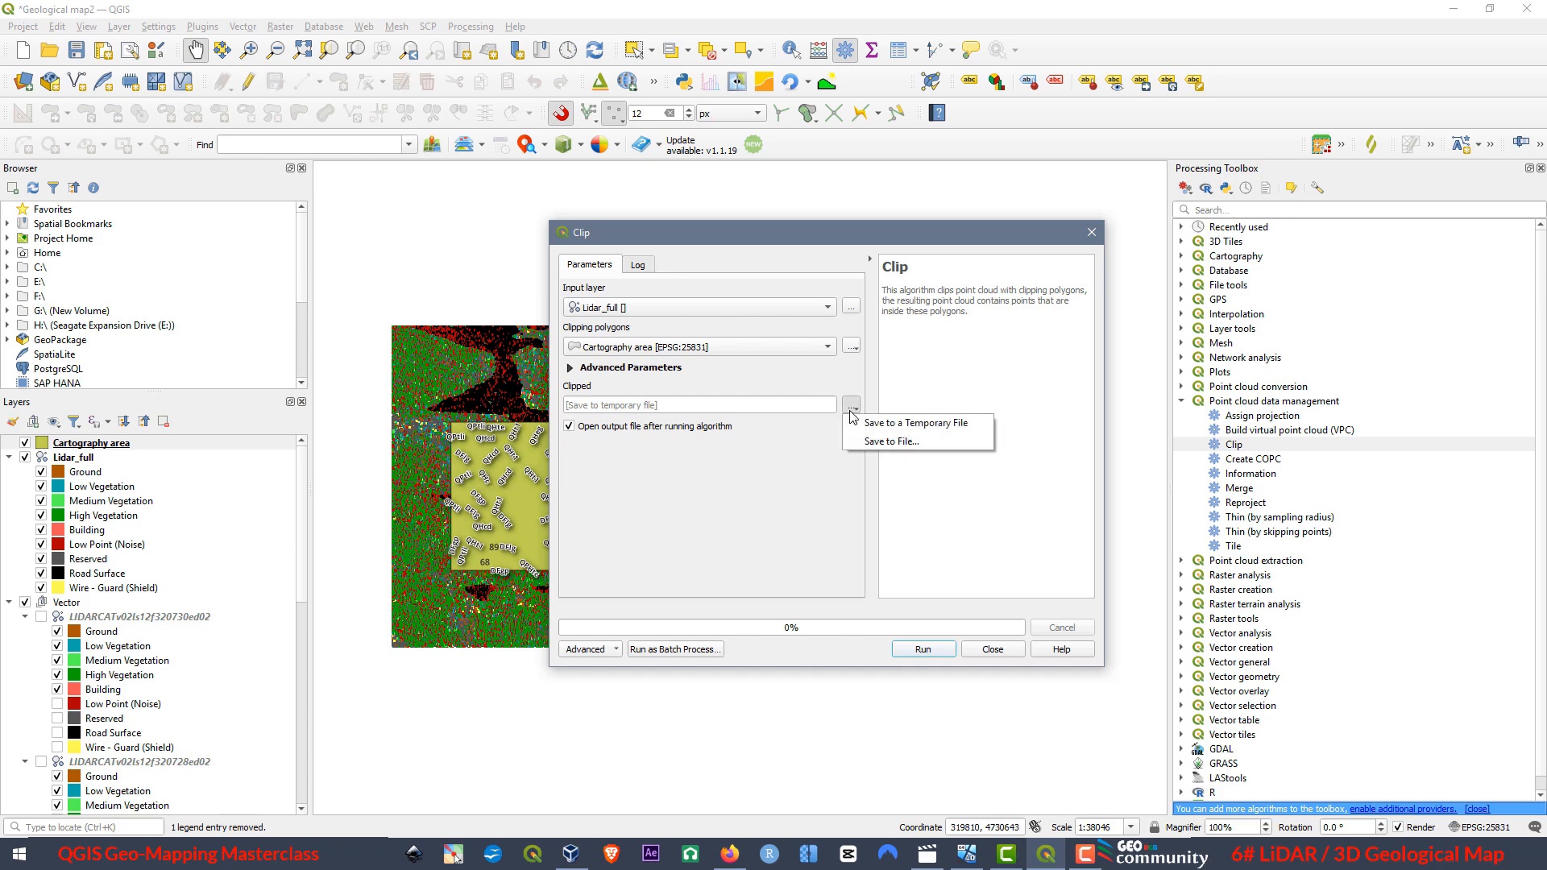
click(884, 442)
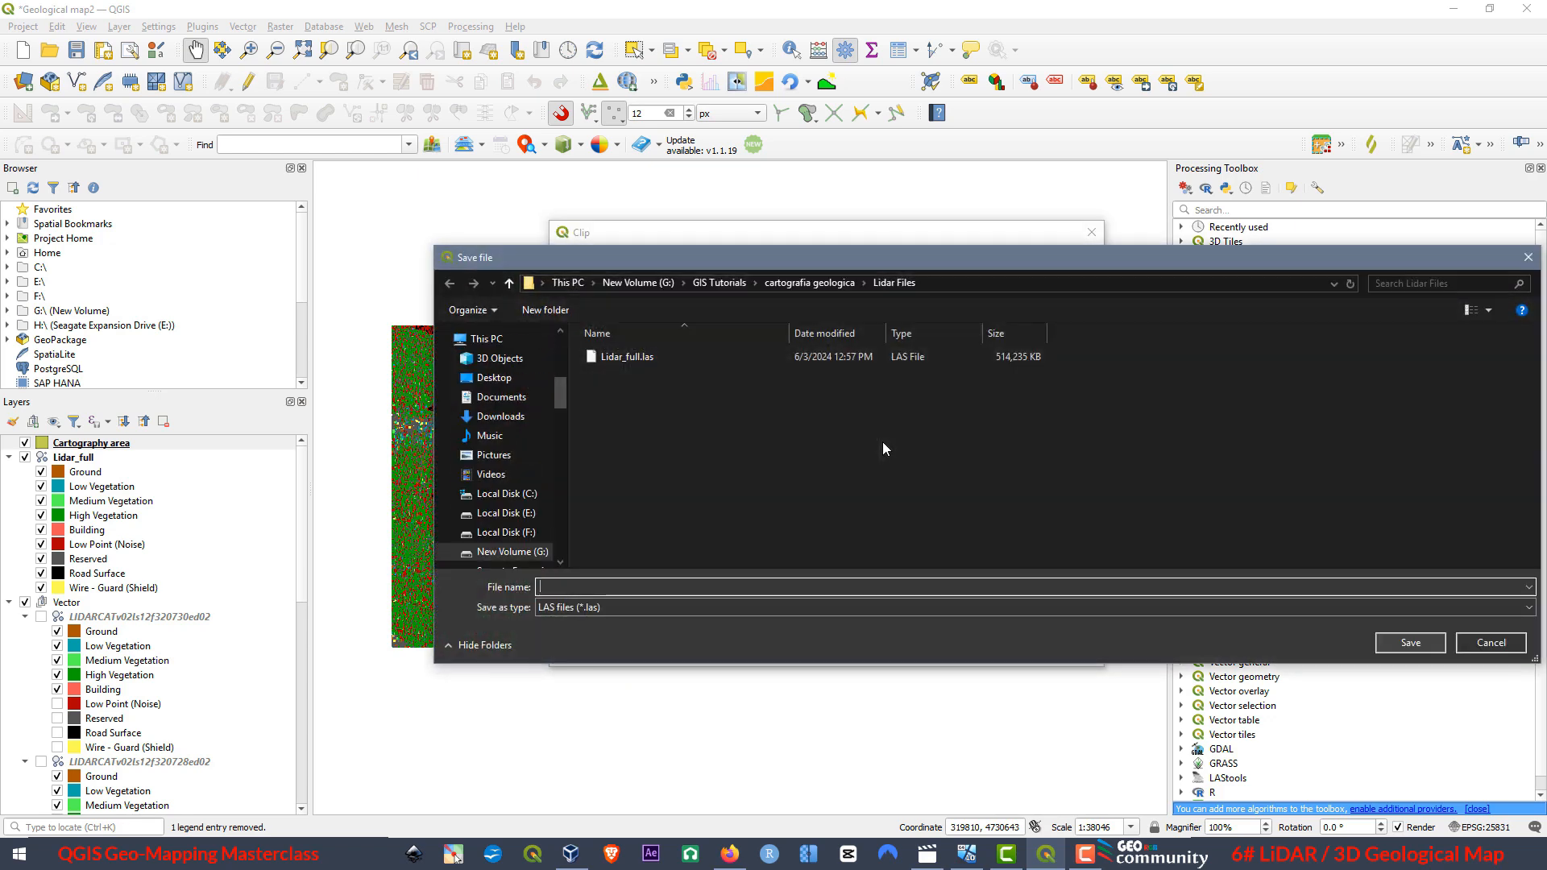
click(626, 357)
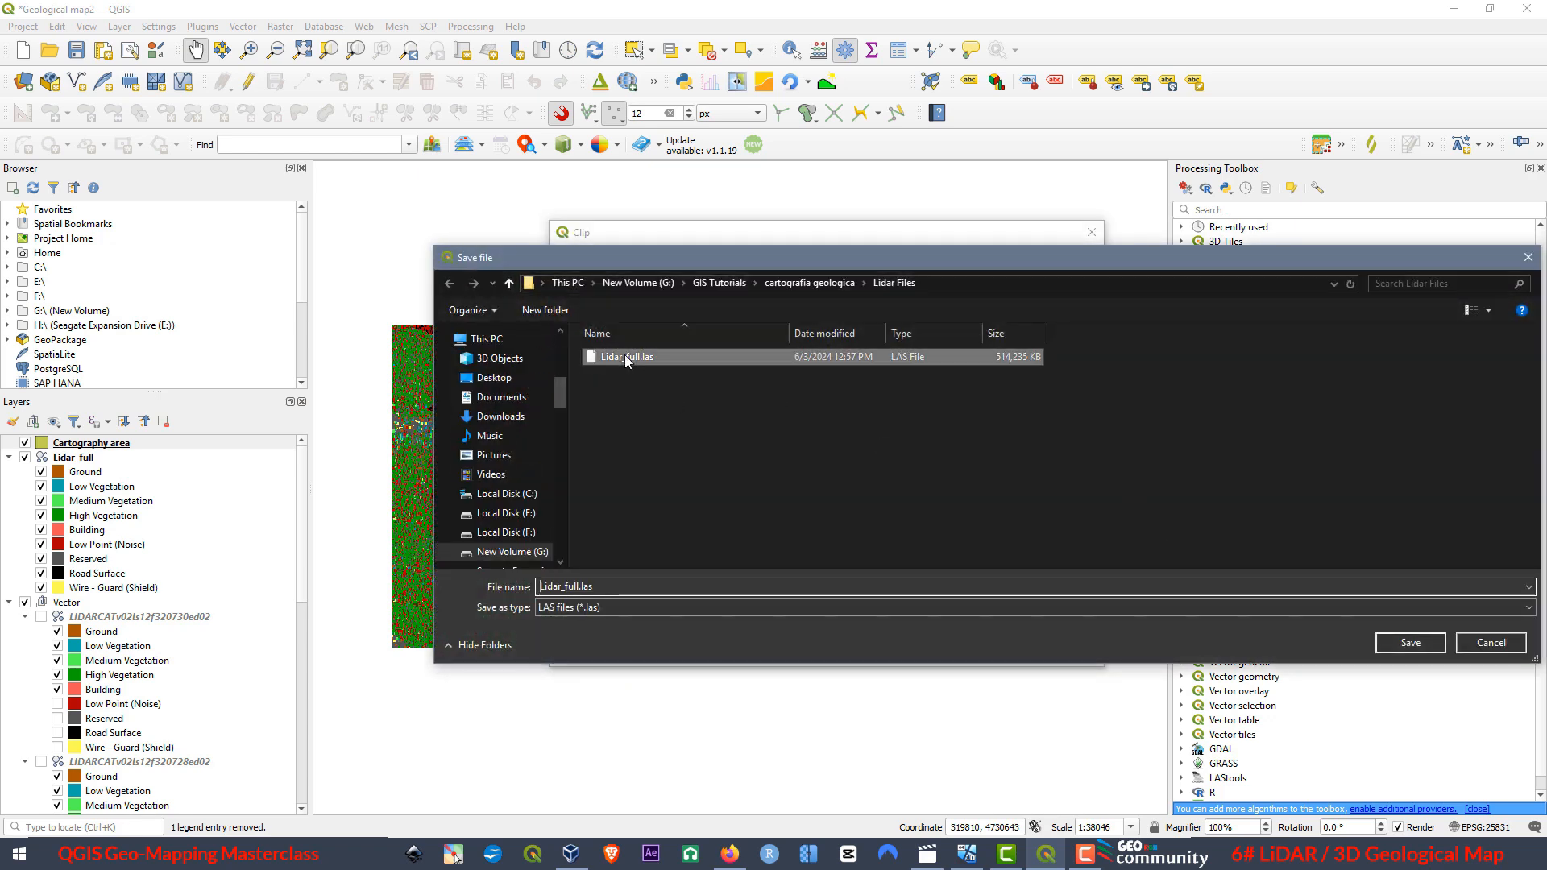
click(571, 587)
drag(581, 586, 565, 586)
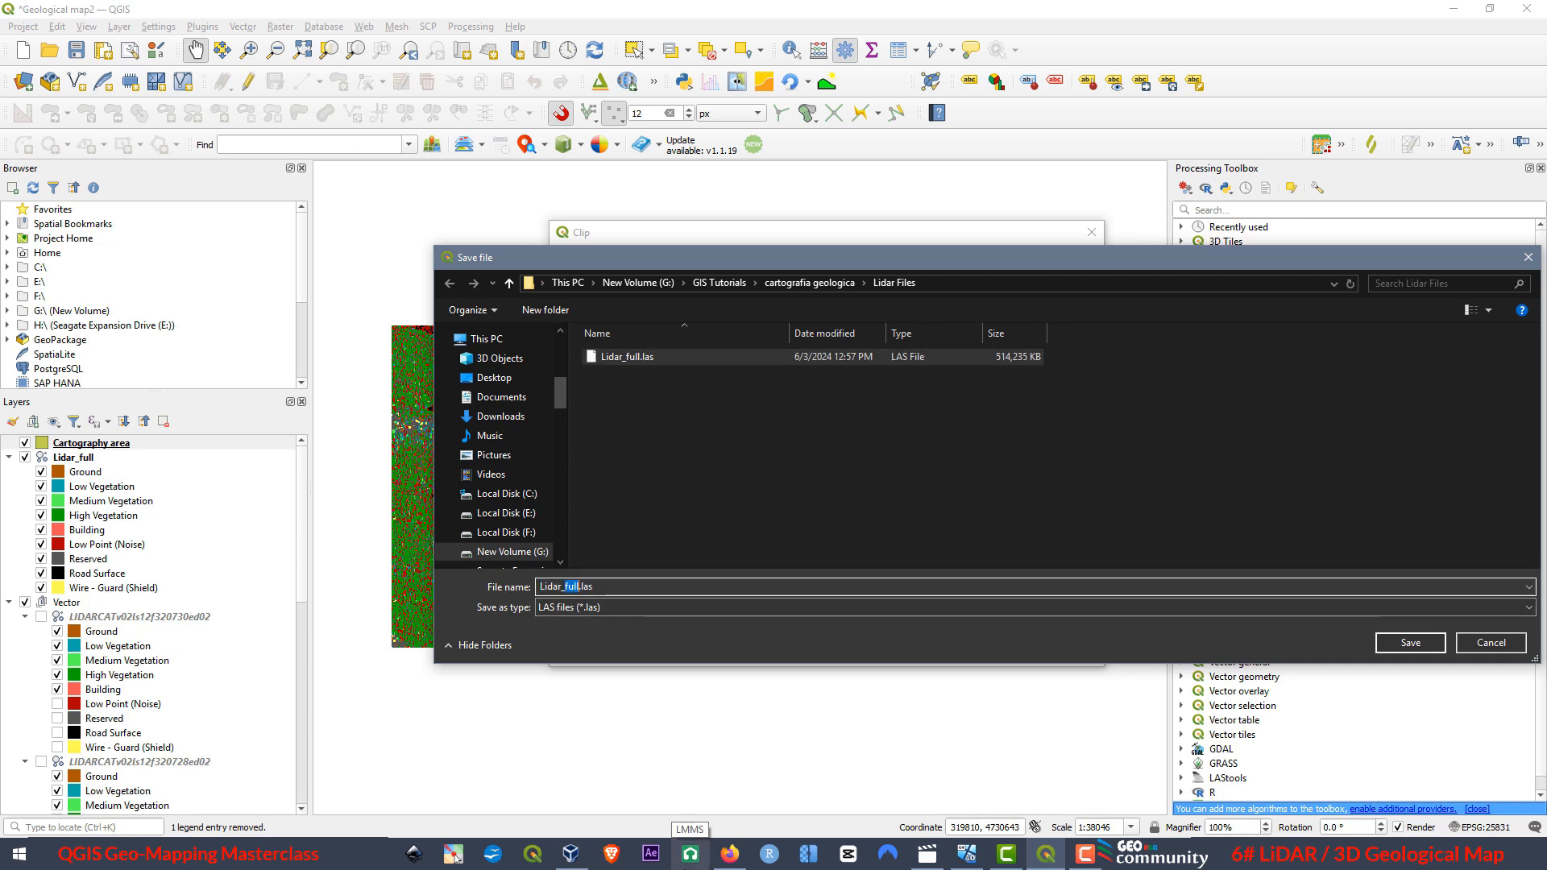
text(c)
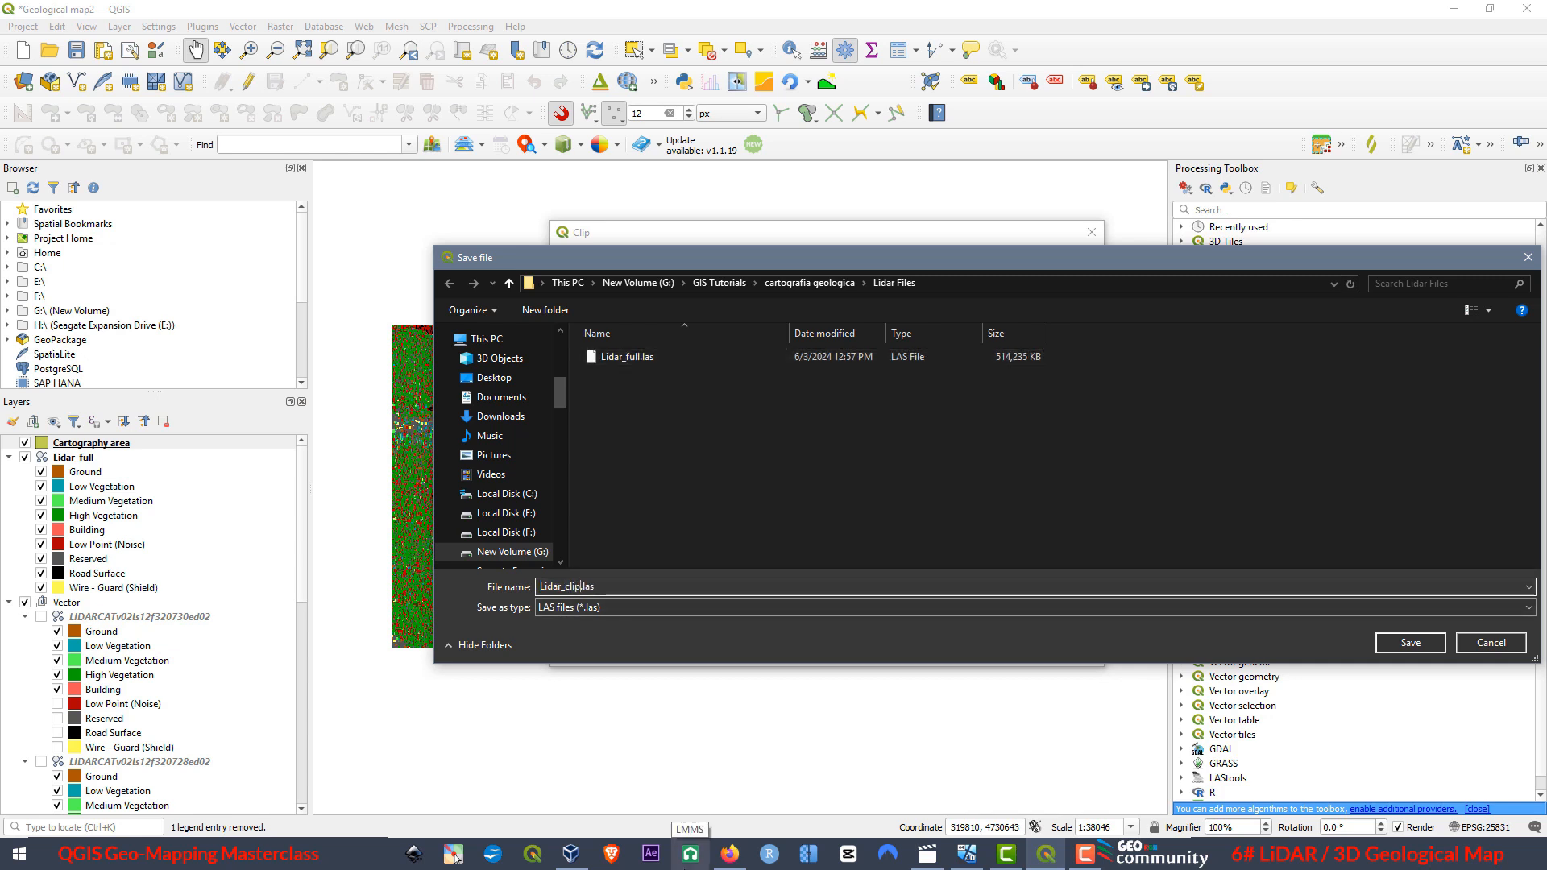
text(lip)
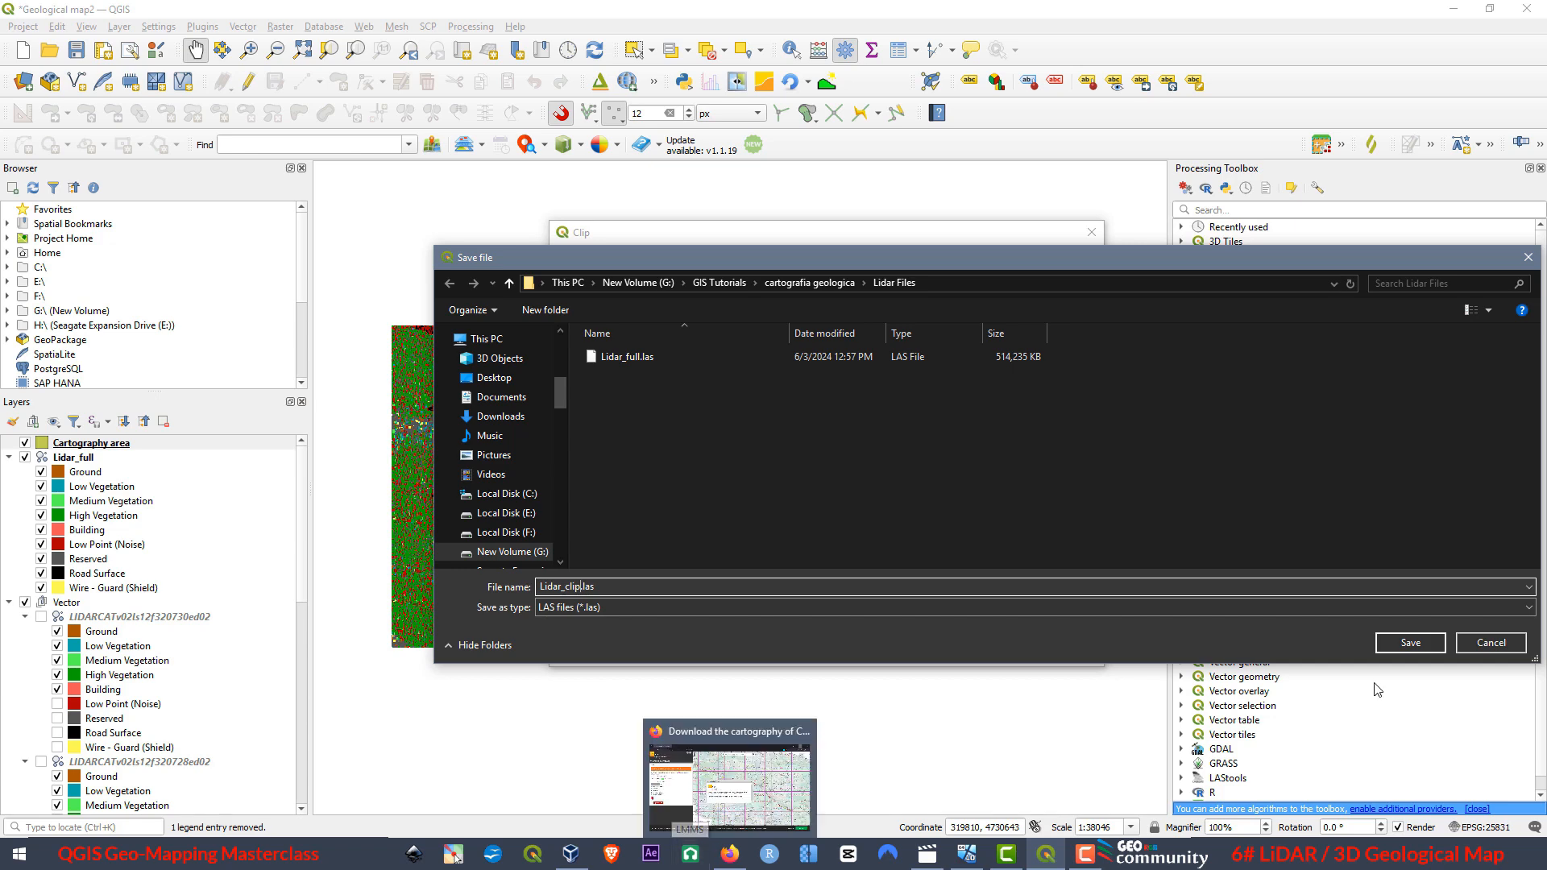
click(1410, 642)
click(929, 650)
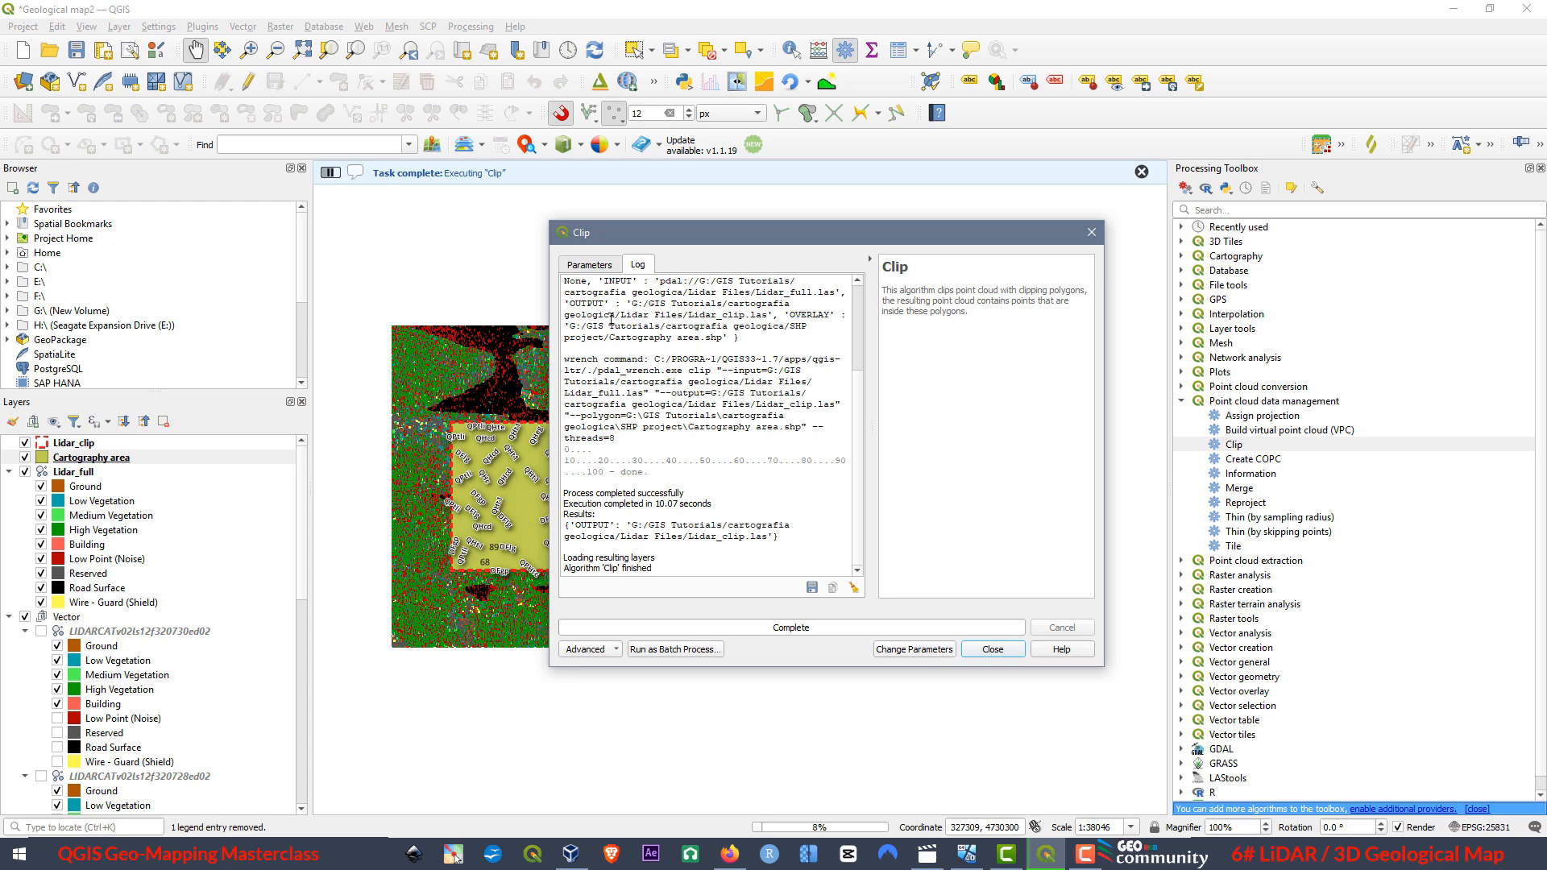
click(992, 649)
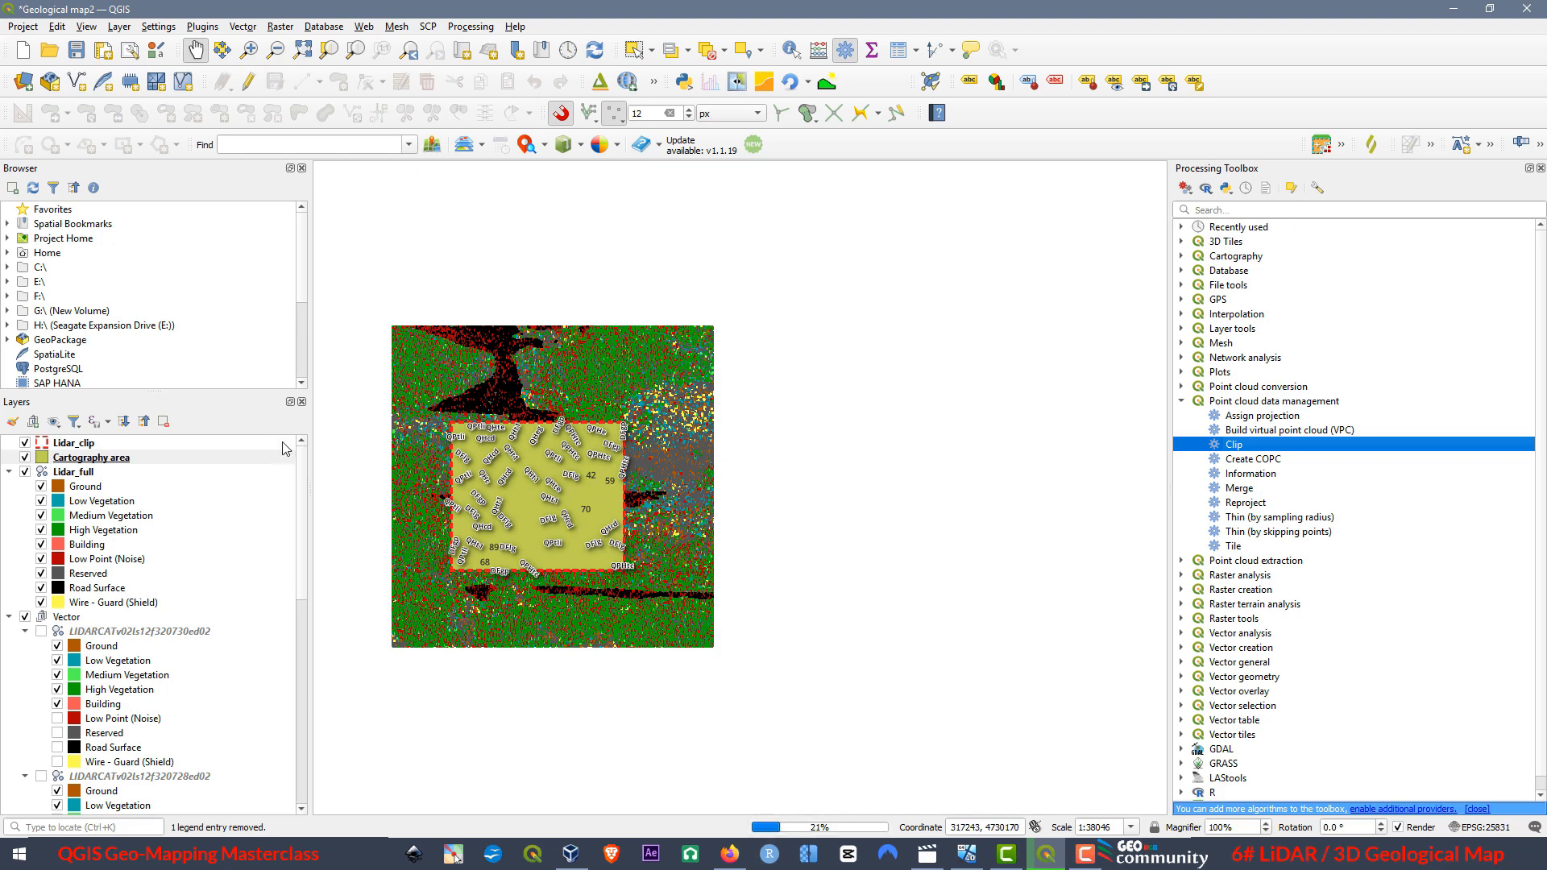
Hide the Lidar_full, Cartography area, geology_contacts, Bedding and Geological Units layers, keeping only Lidar_clip shown.
click(25, 473)
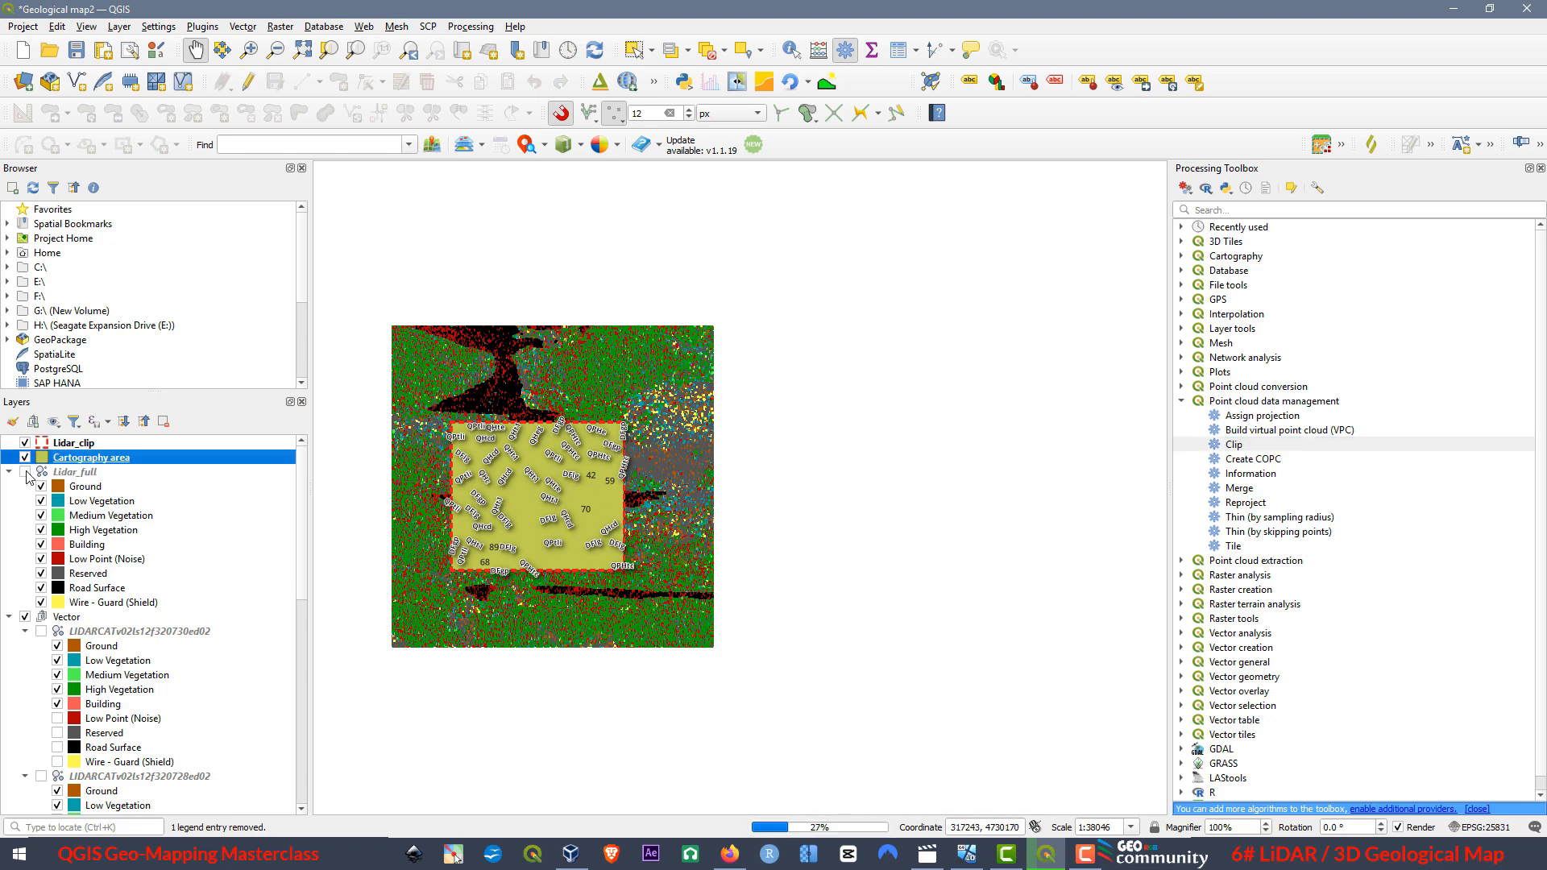
click(25, 458)
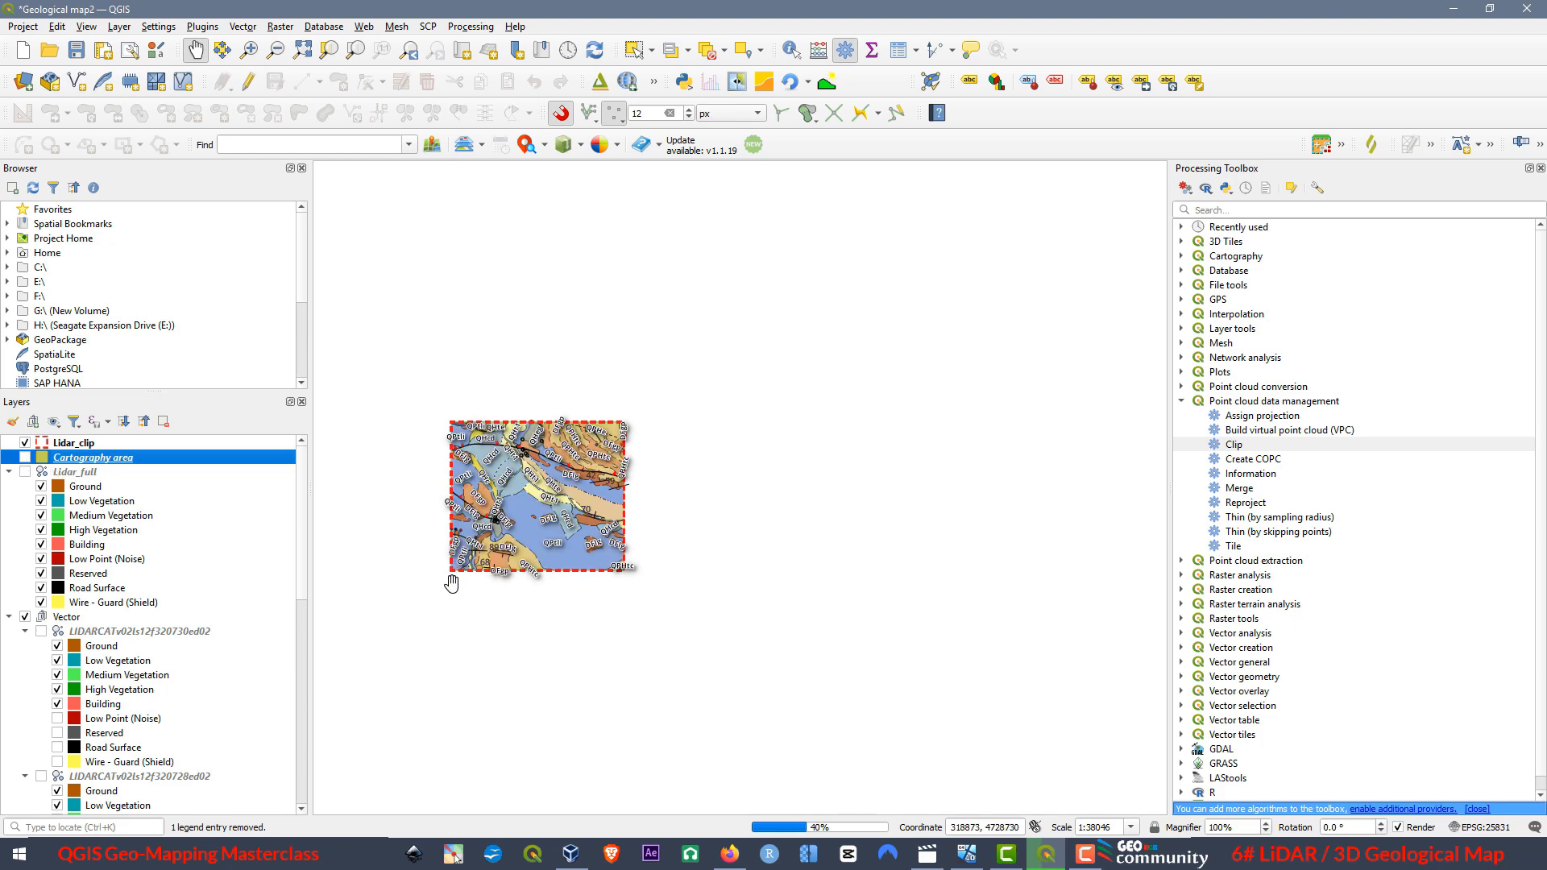
scroll(146, 616, down, 8)
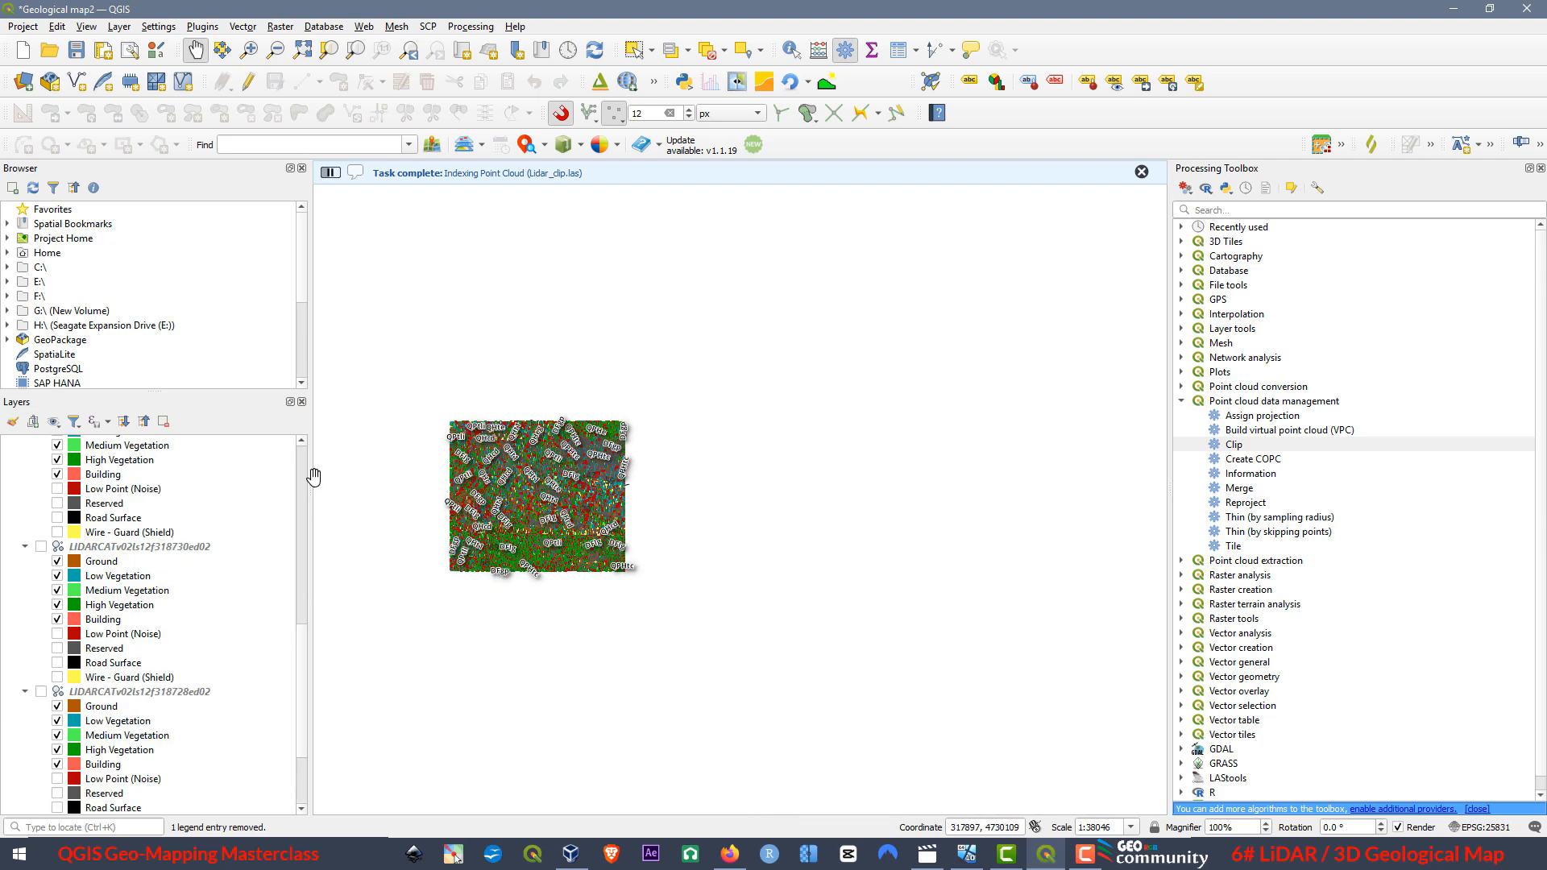
scroll(156, 681, down, 3)
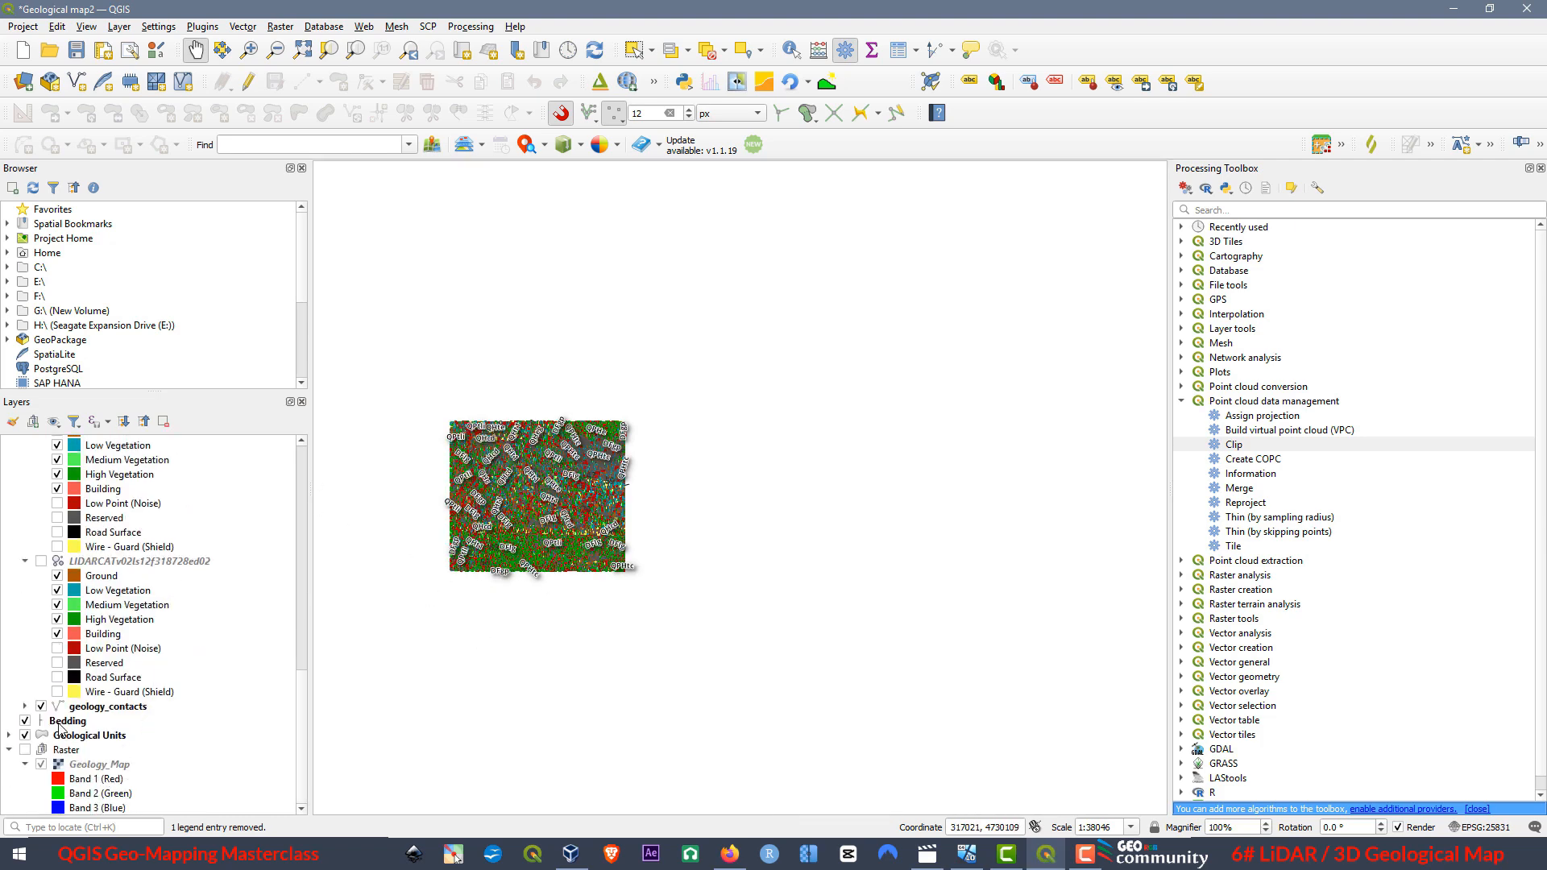
click(40, 707)
click(25, 722)
click(25, 735)
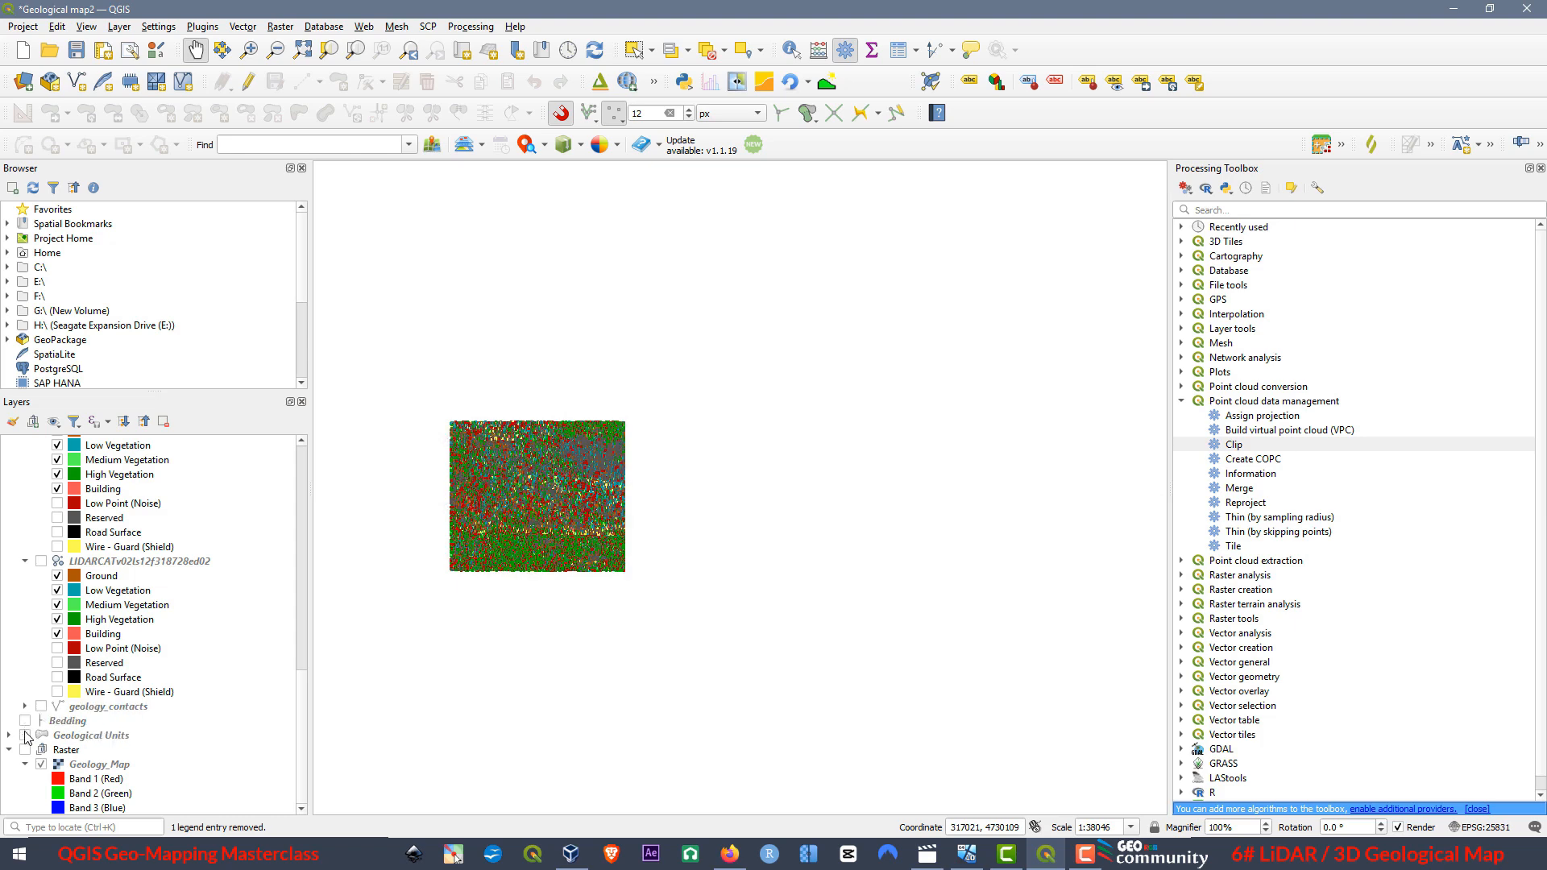
Open a new 3D map view of the clipped point cloud and maximize its window.
scroll(544, 447, up, 1)
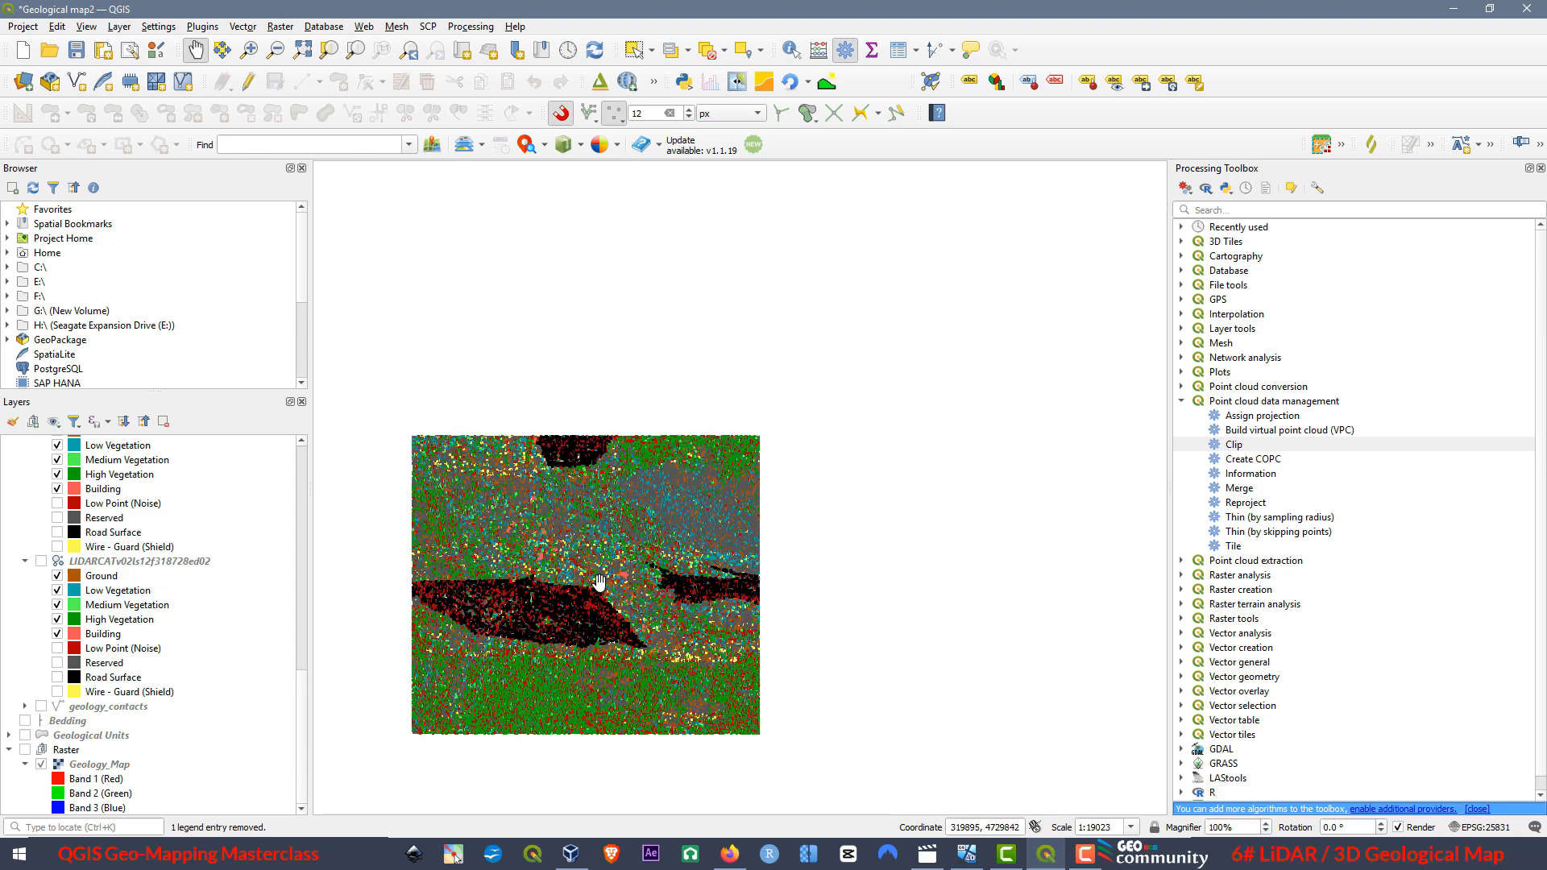
drag(544, 631, 558, 517)
scroll(234, 594, up, 10)
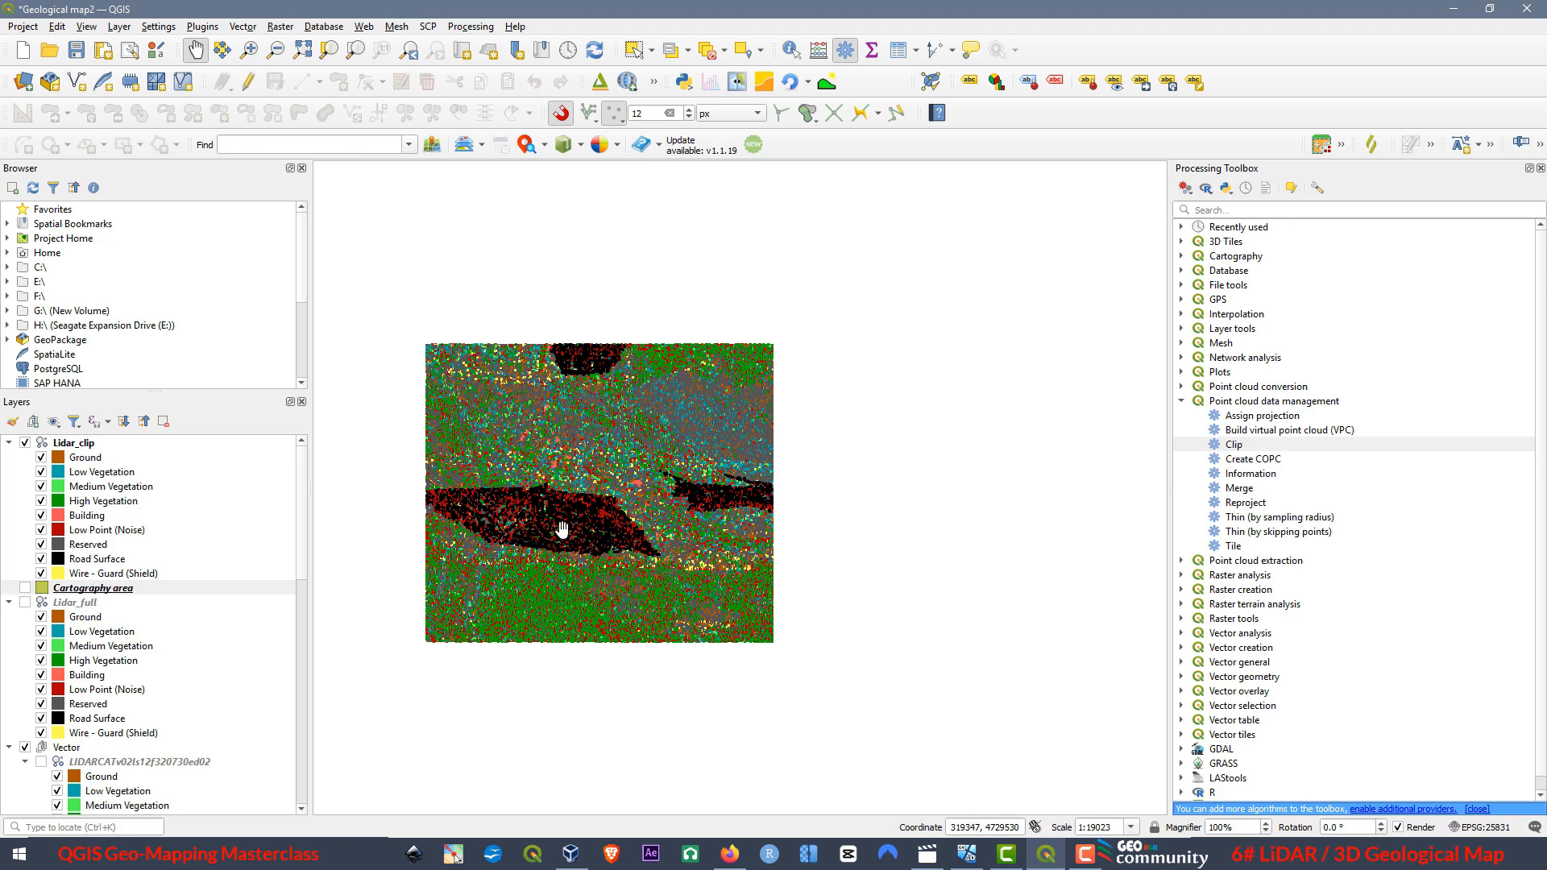
click(87, 27)
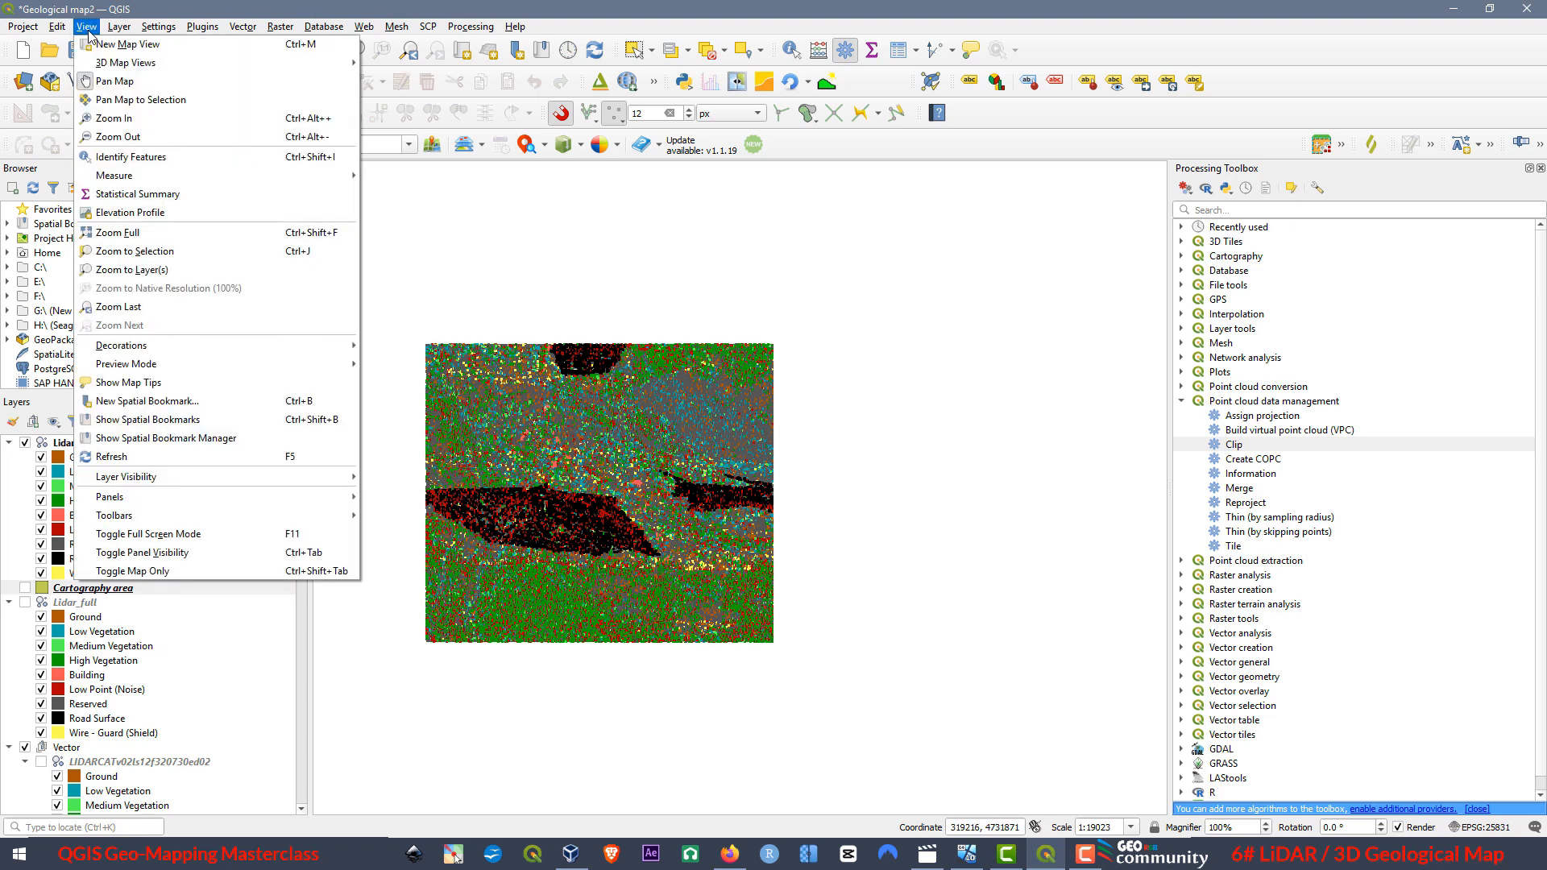
mouse_move(114, 64)
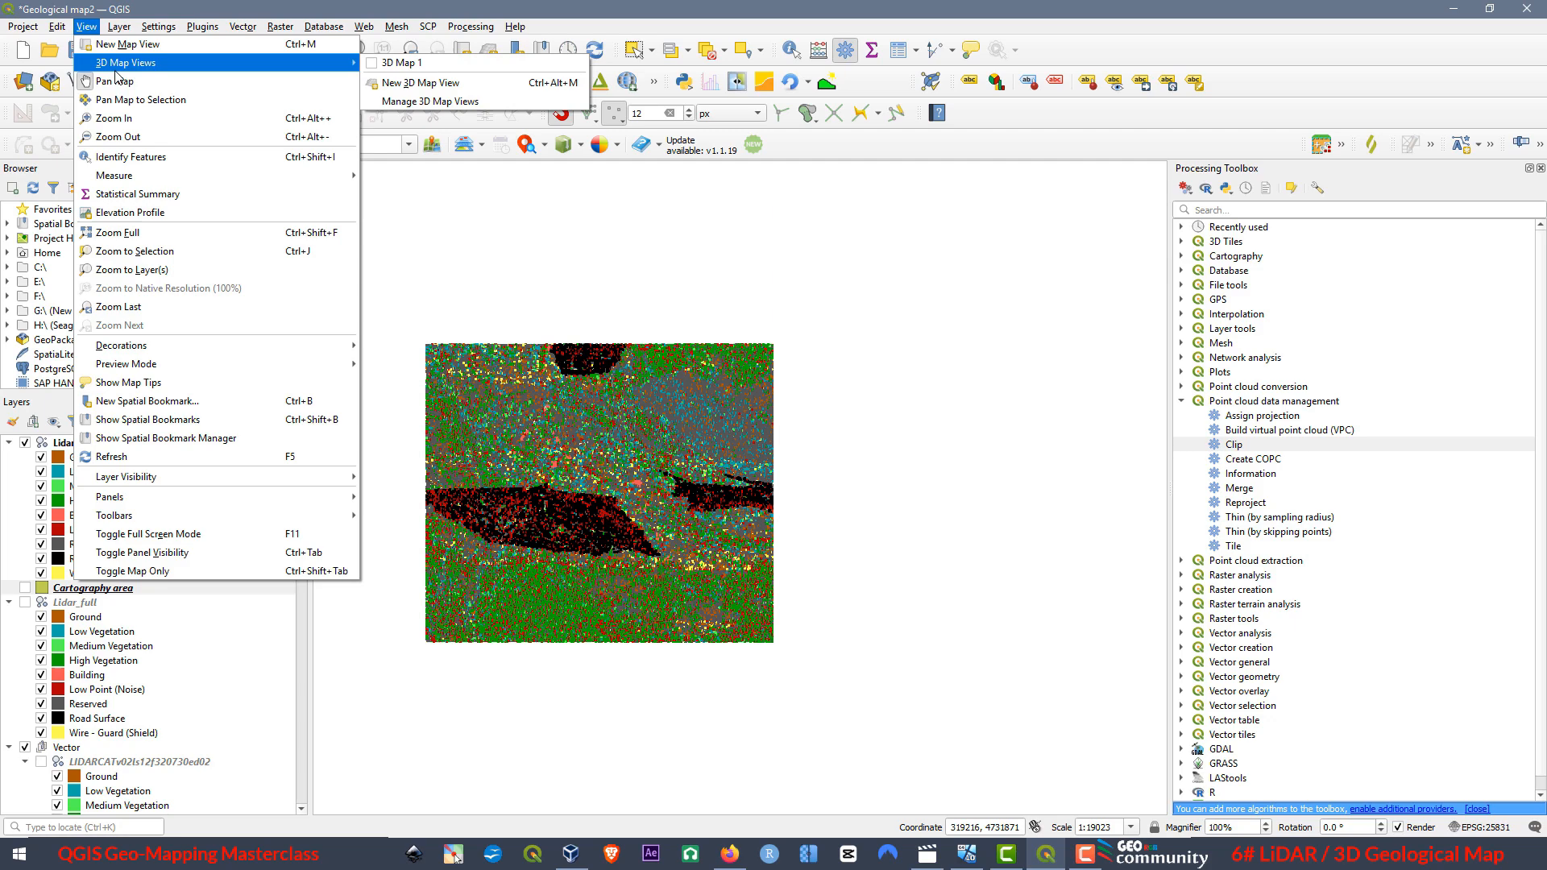
click(422, 84)
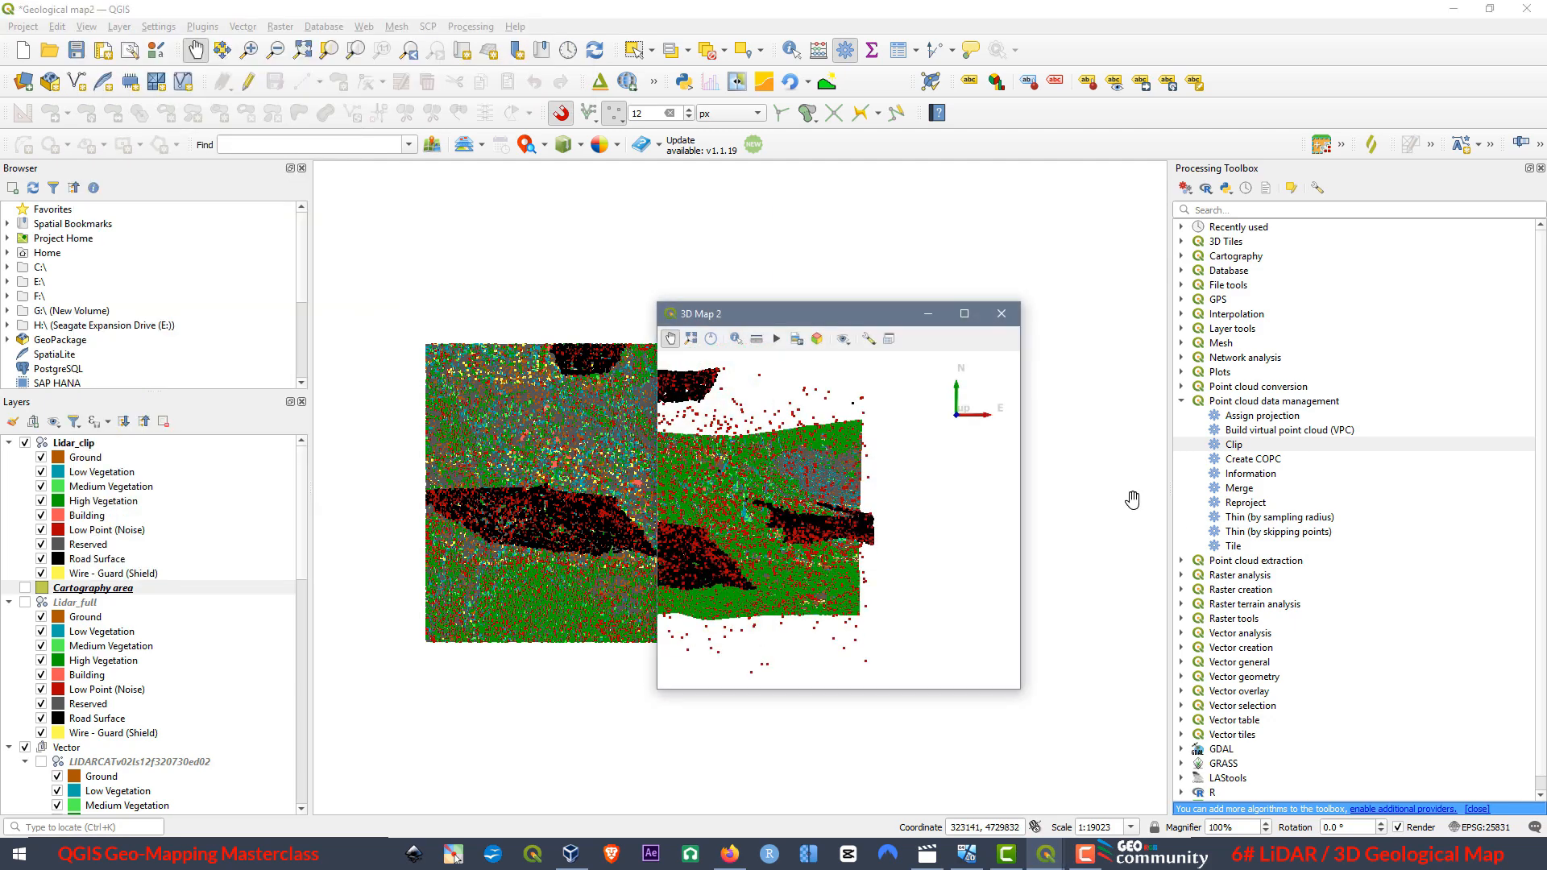
click(965, 314)
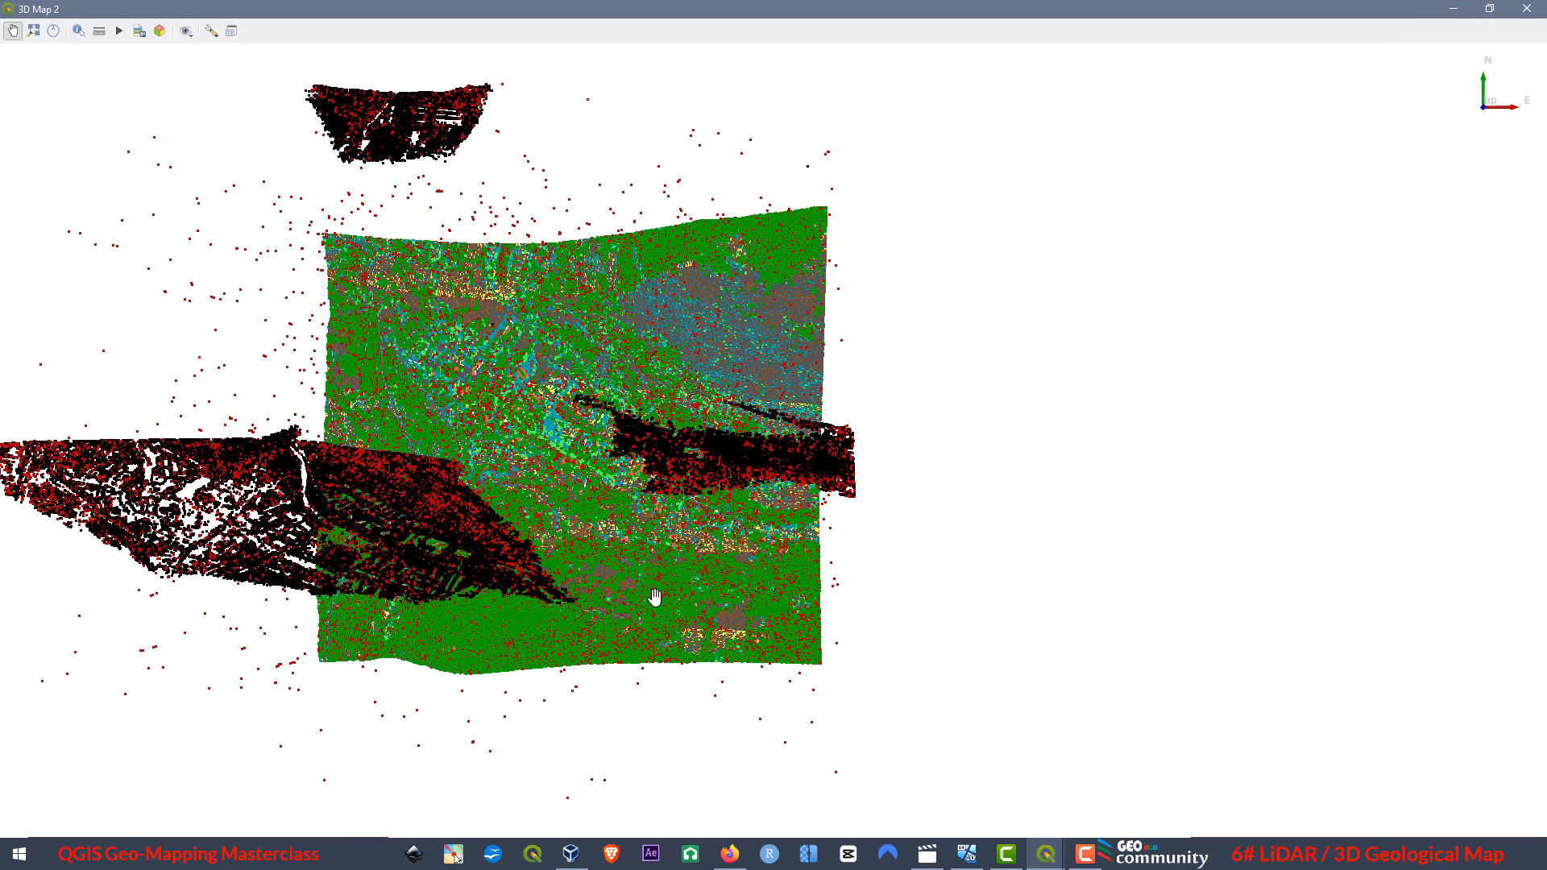
Orbit the clipped point cloud to a tilted view, close the 3D view and remove the Cartography area layer from the project.
drag(576, 422, 647, 566)
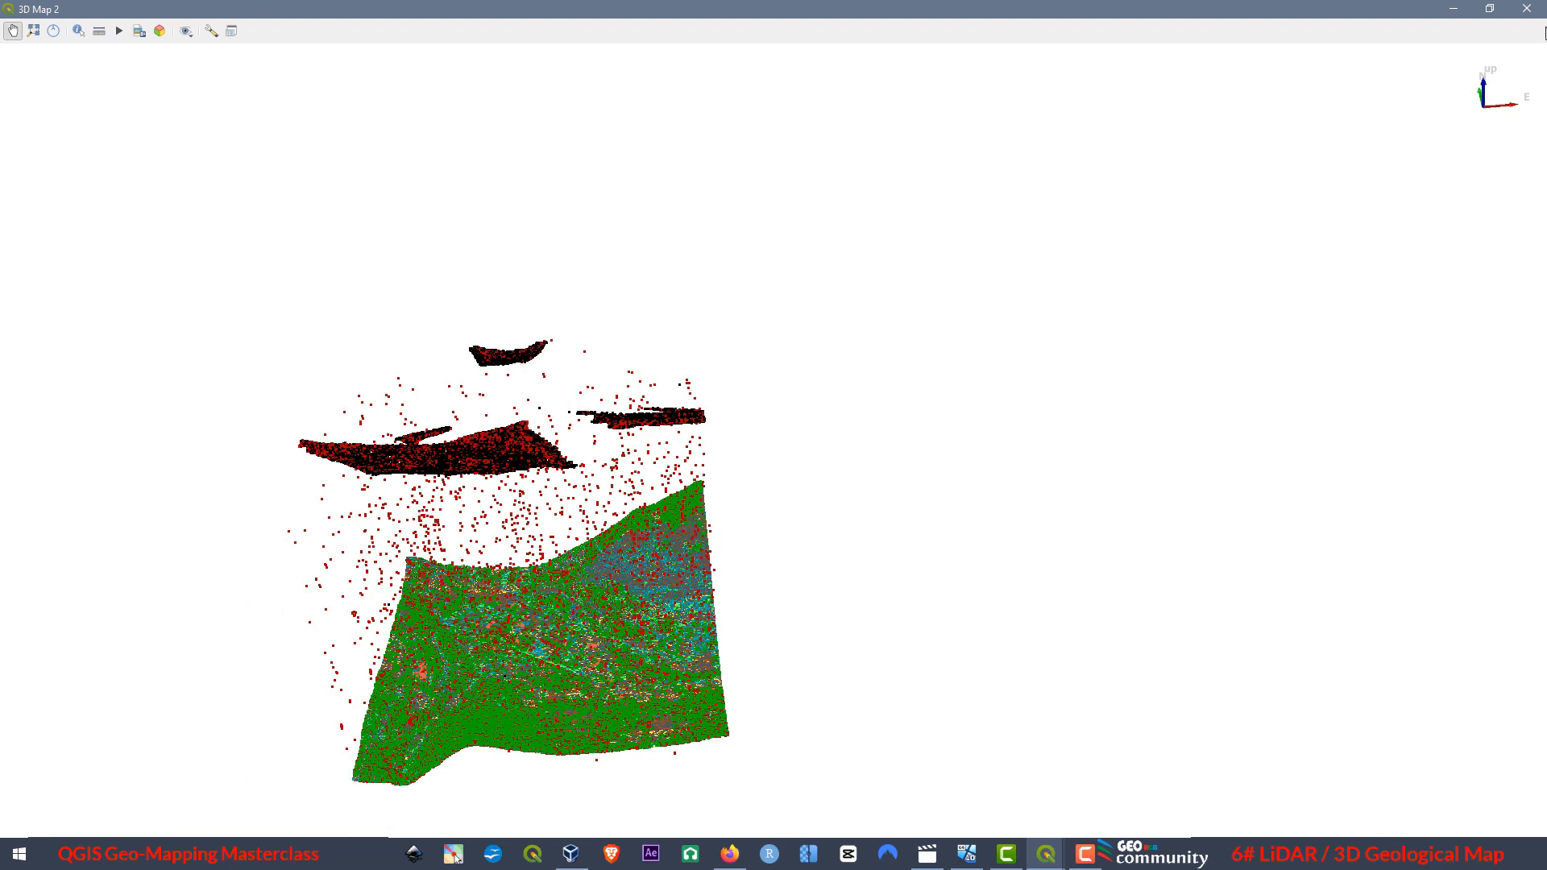
click(1527, 8)
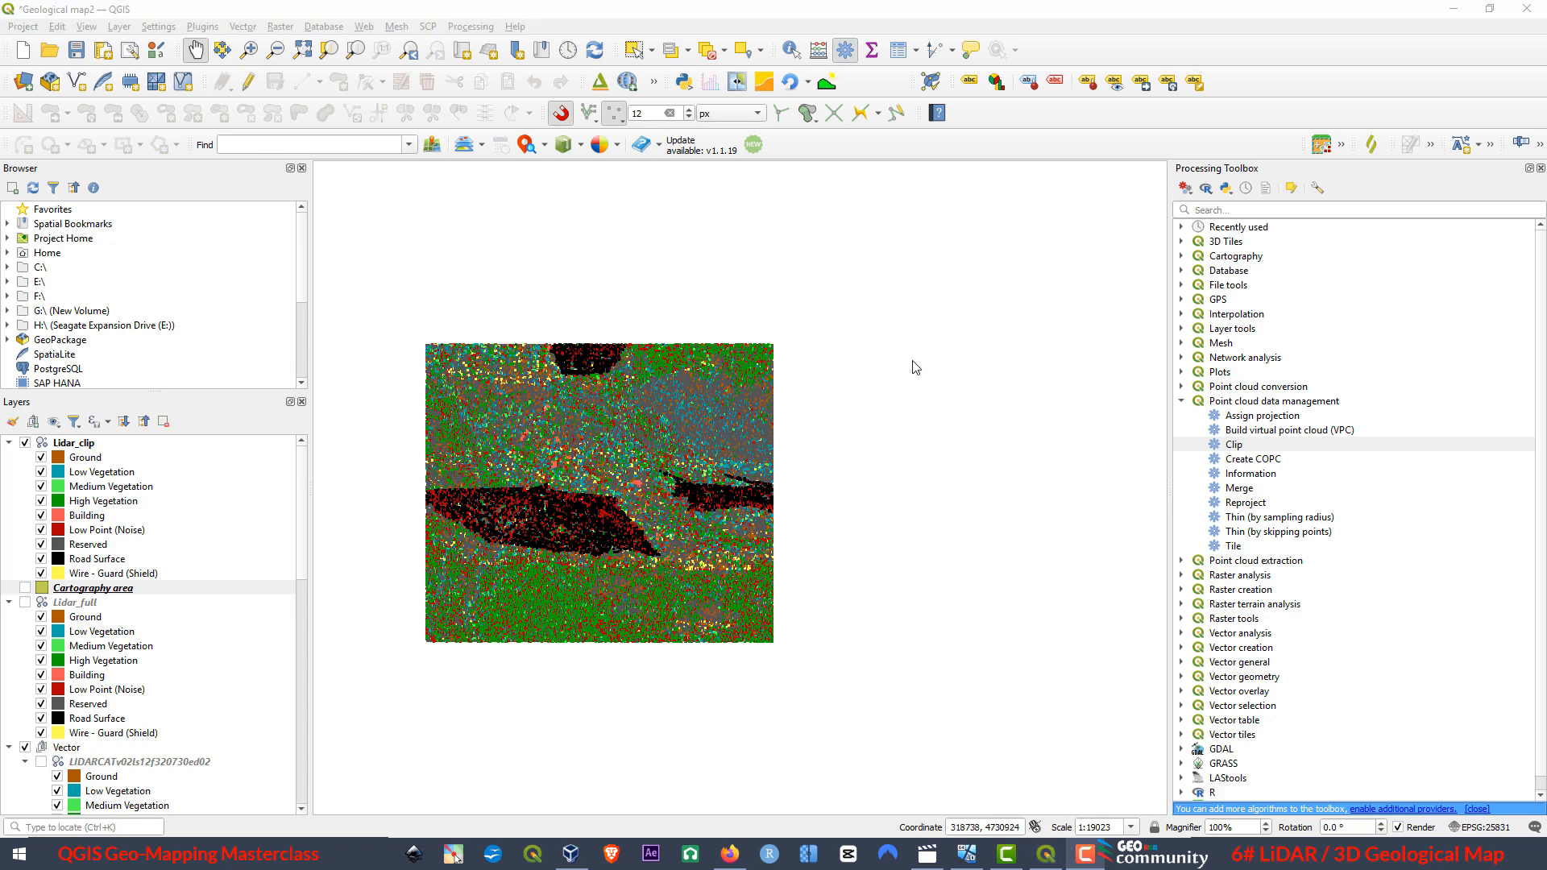
right_click(90, 590)
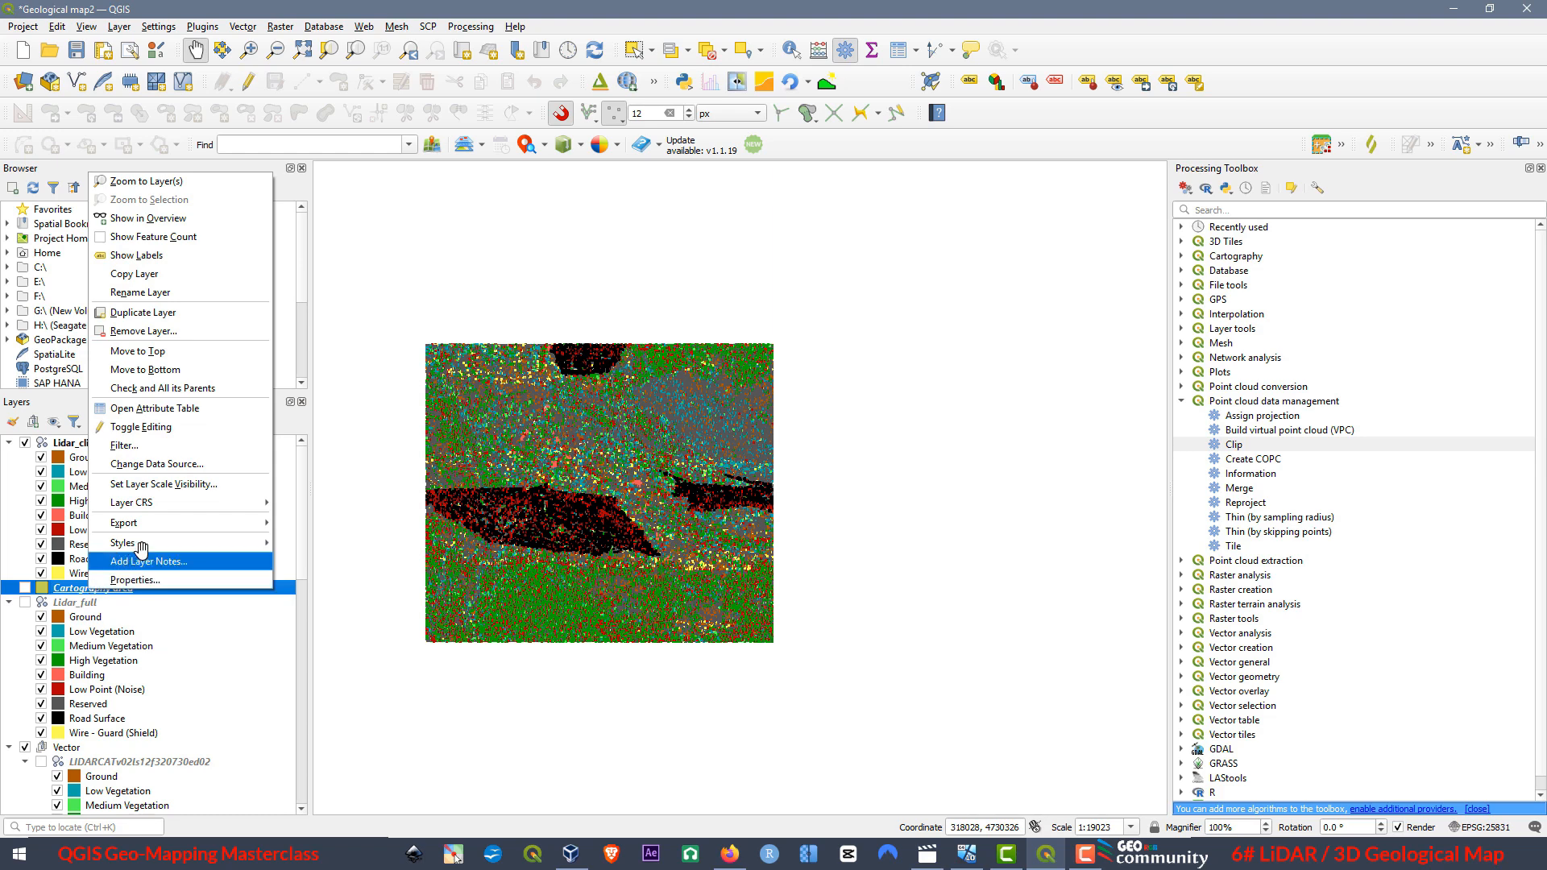
click(177, 332)
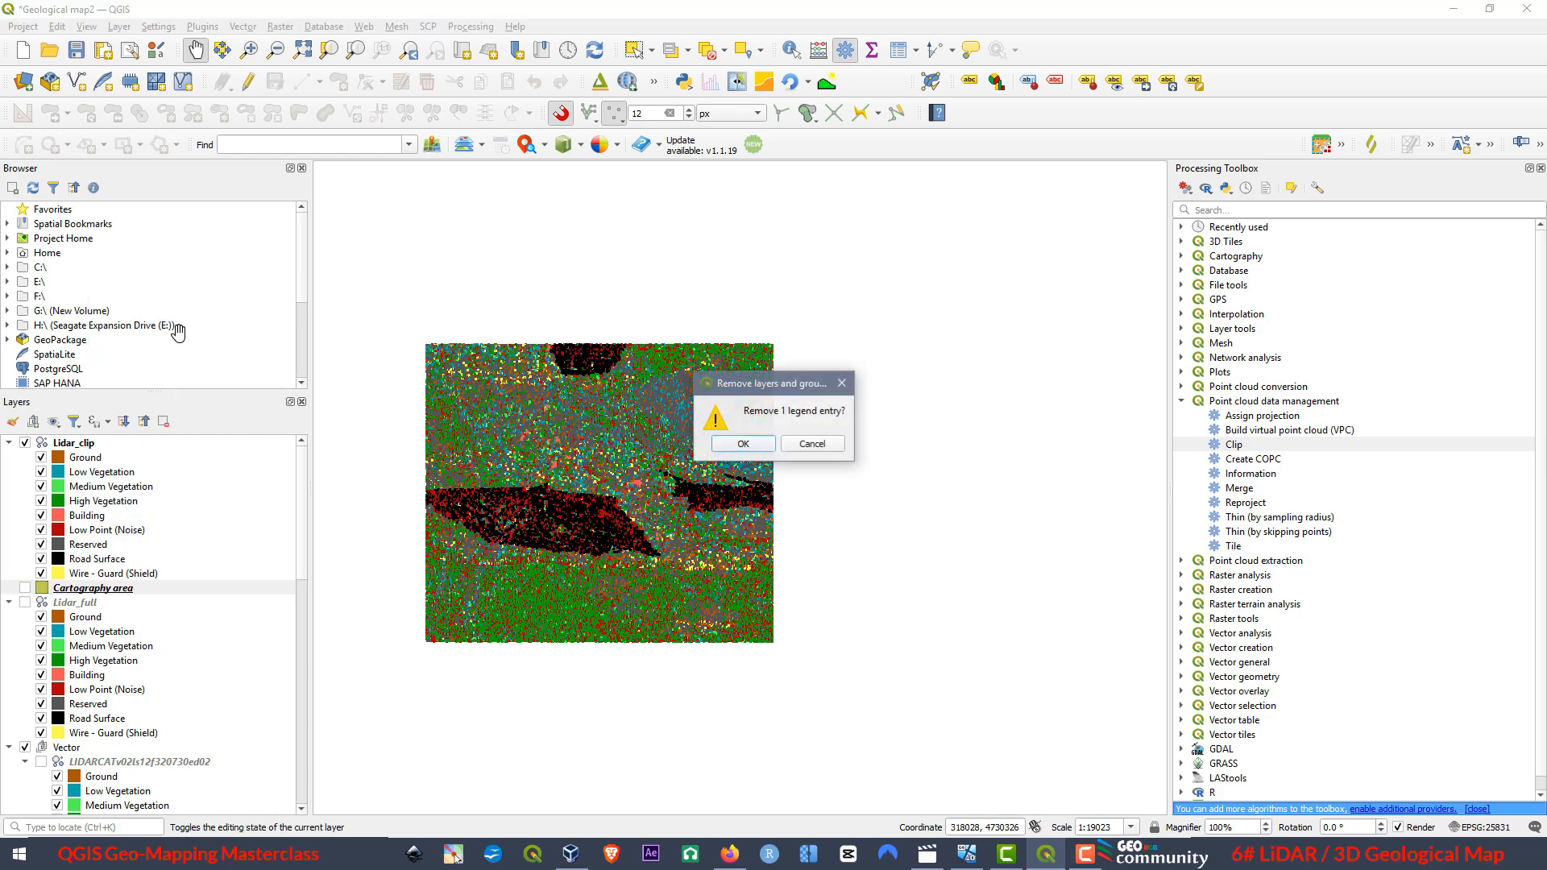
click(742, 444)
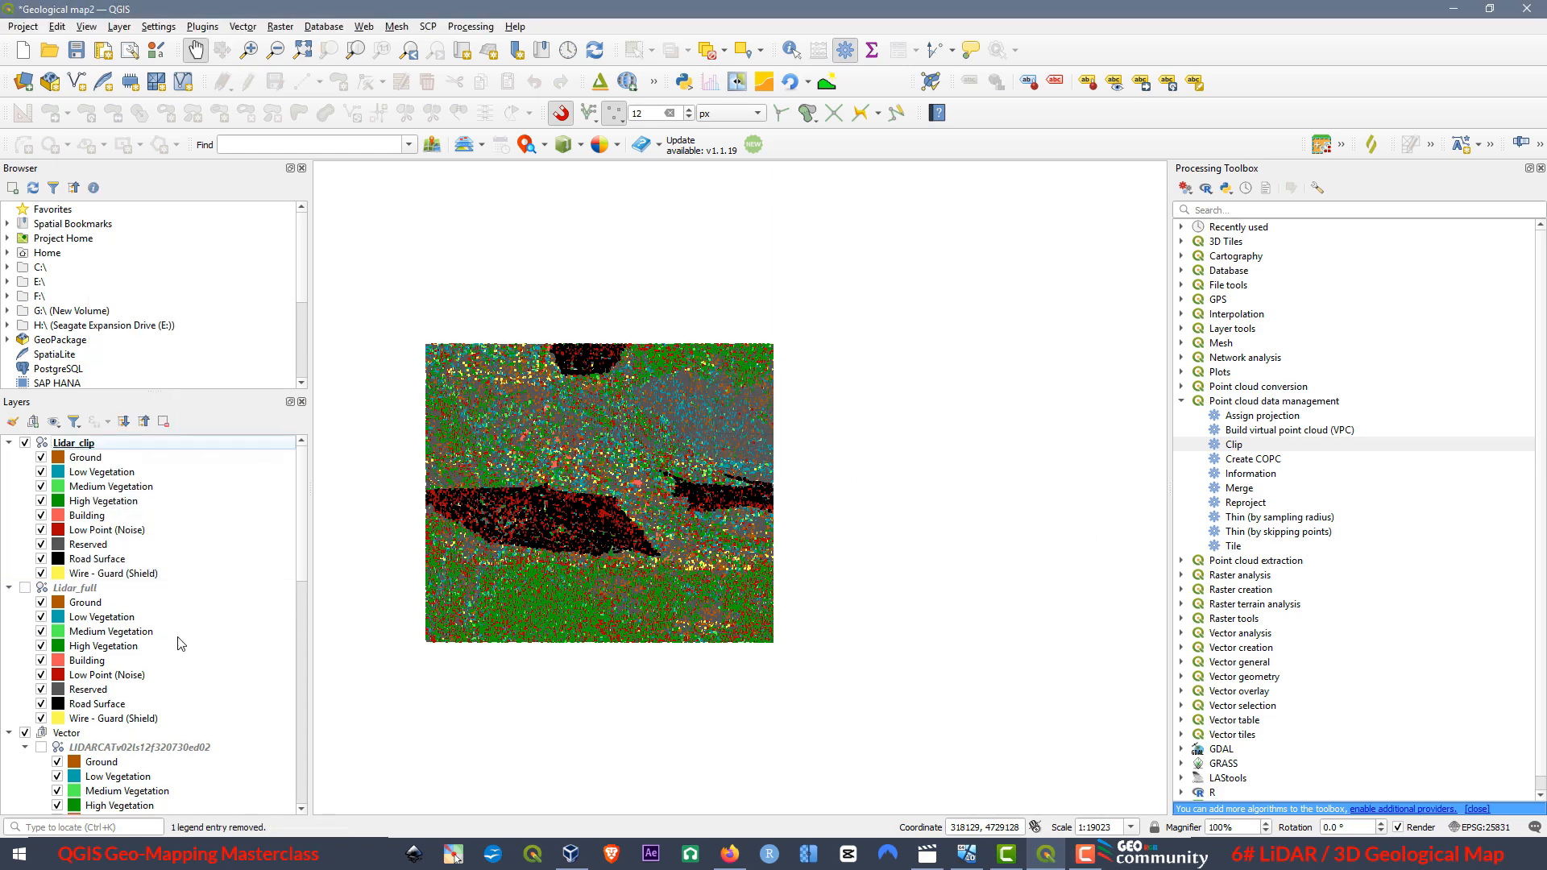
Remove the LIDARCATv02ls12f320730ed02 and LIDARCATv02ls12f320728ed02 point cloud layers from the Vector group.
right_click(87, 589)
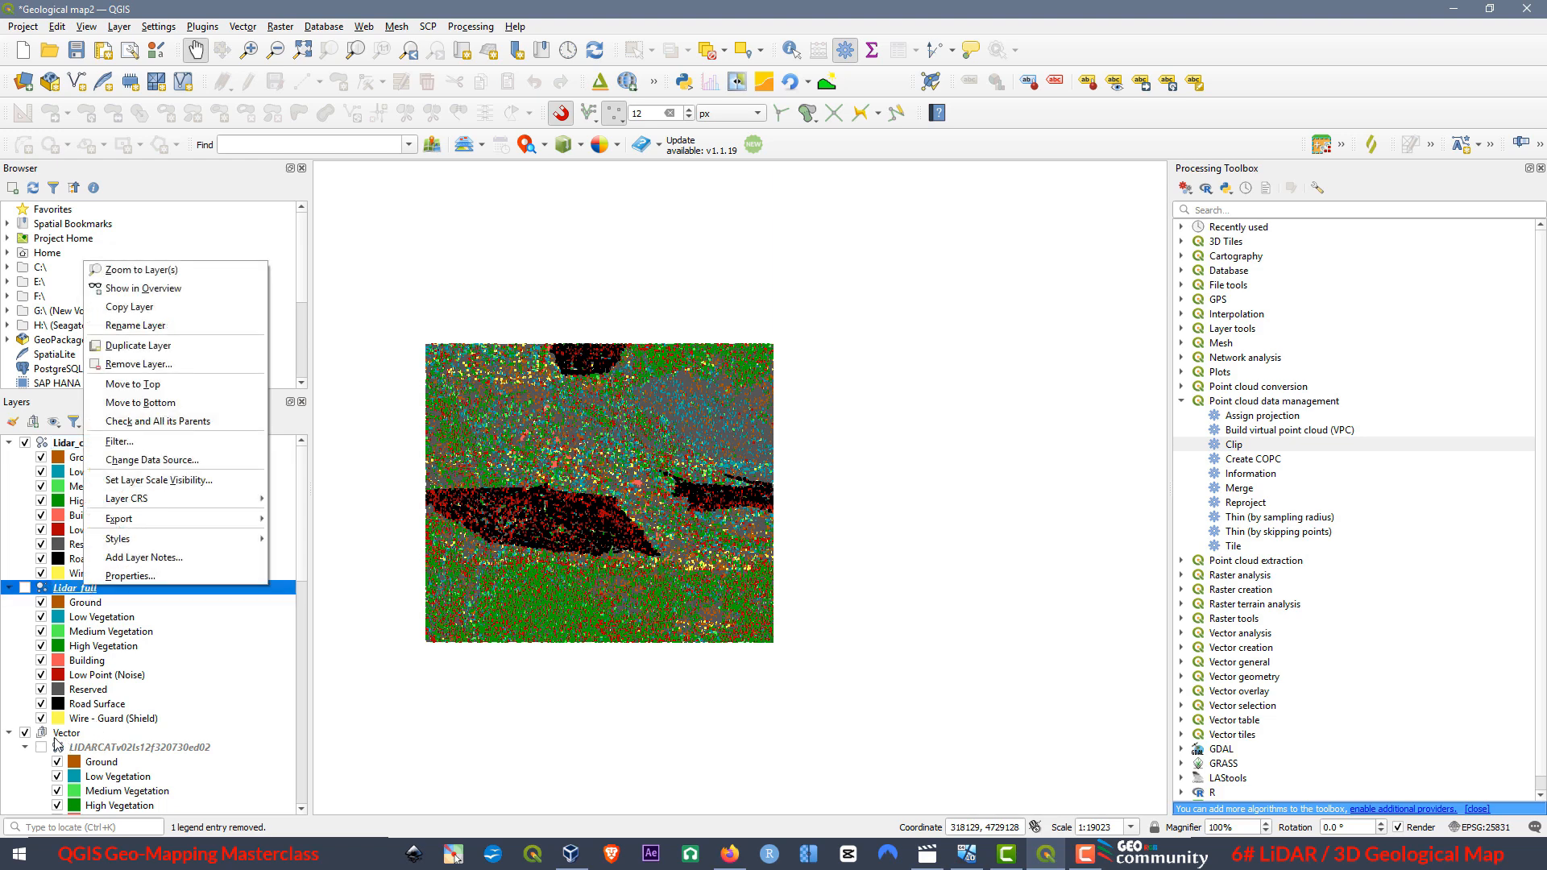
click(122, 748)
right_click(119, 748)
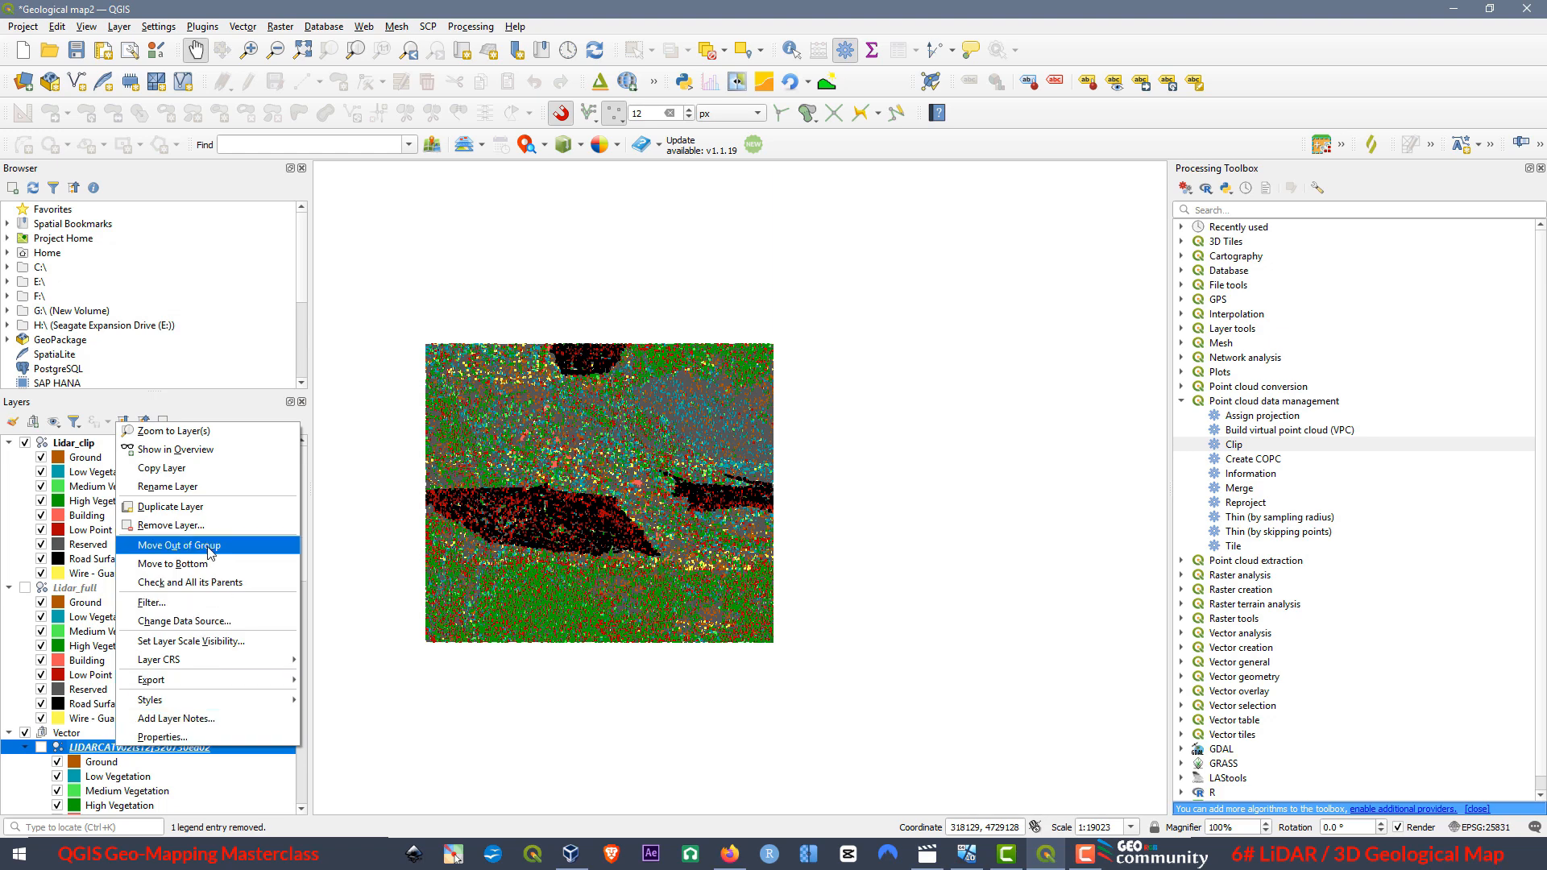
click(202, 525)
click(742, 443)
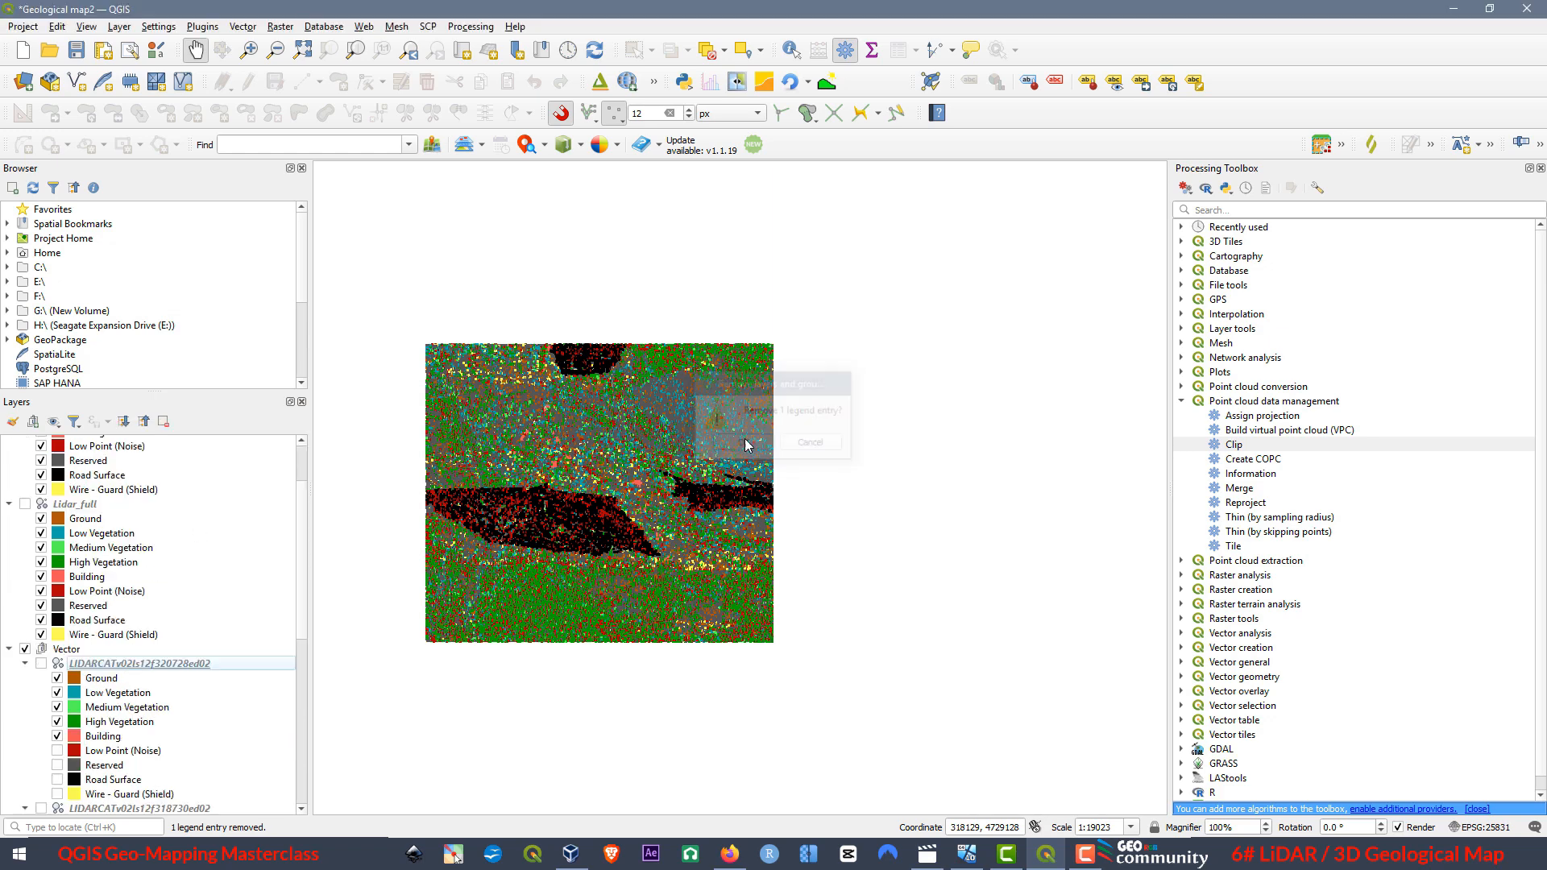
scroll(193, 616, down, 3)
right_click(137, 569)
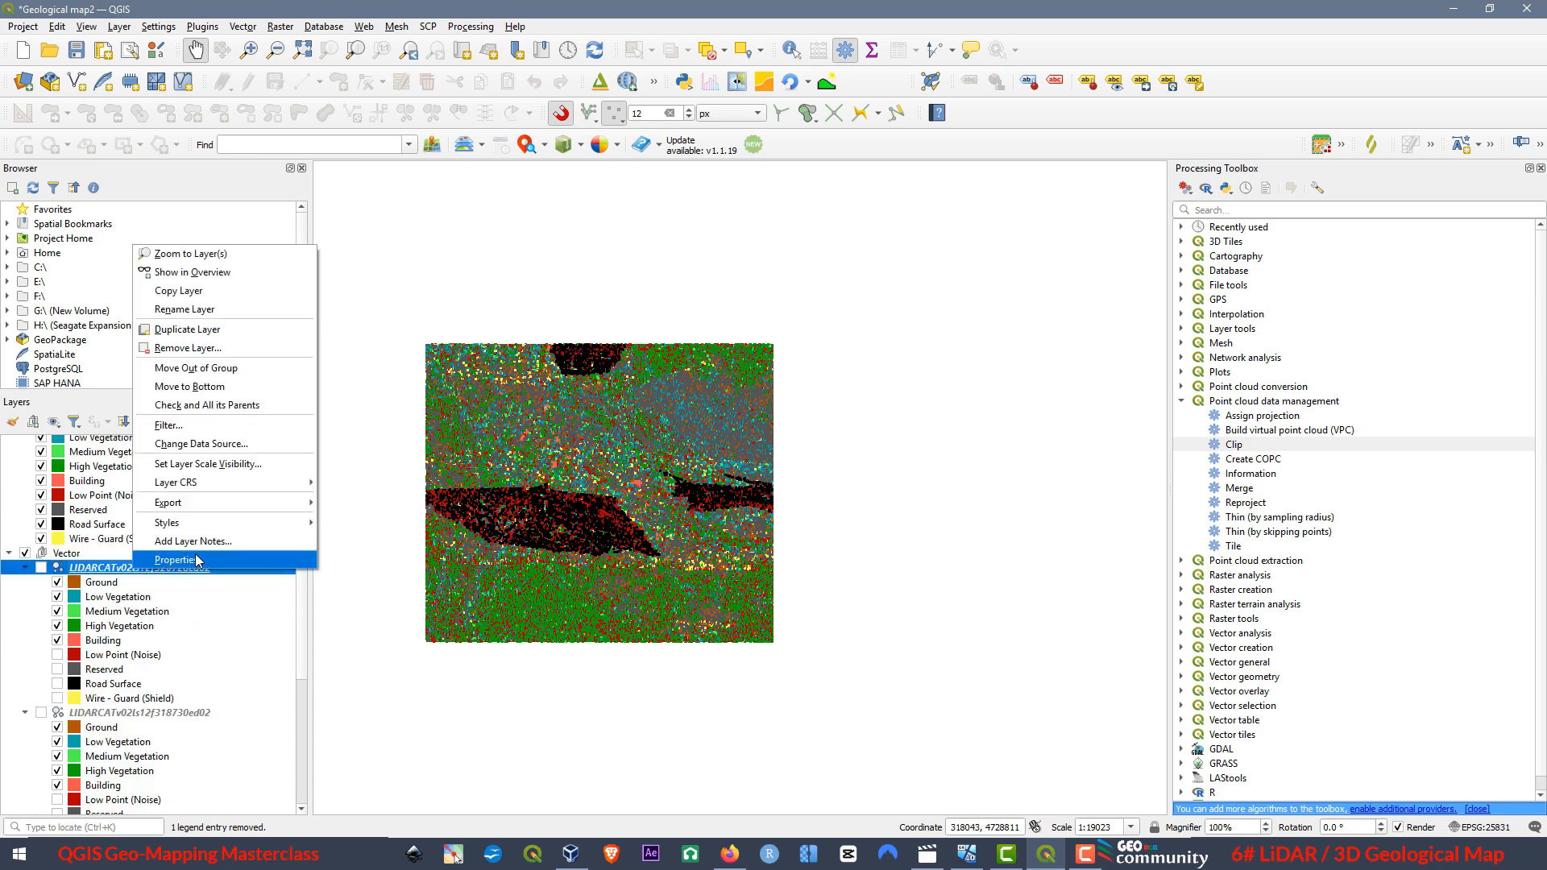
click(186, 349)
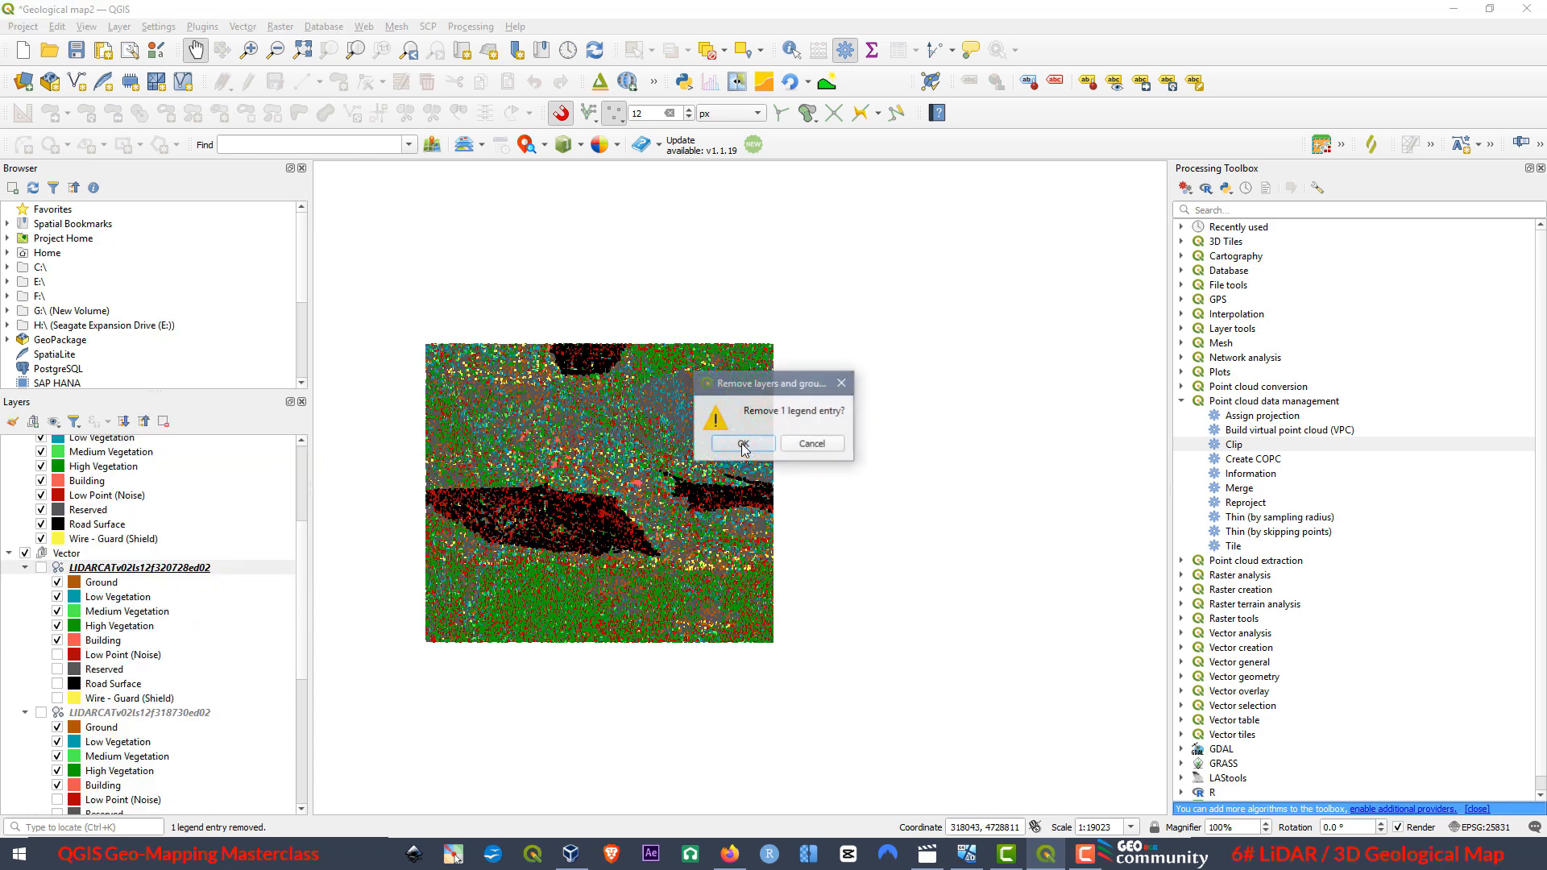
click(743, 444)
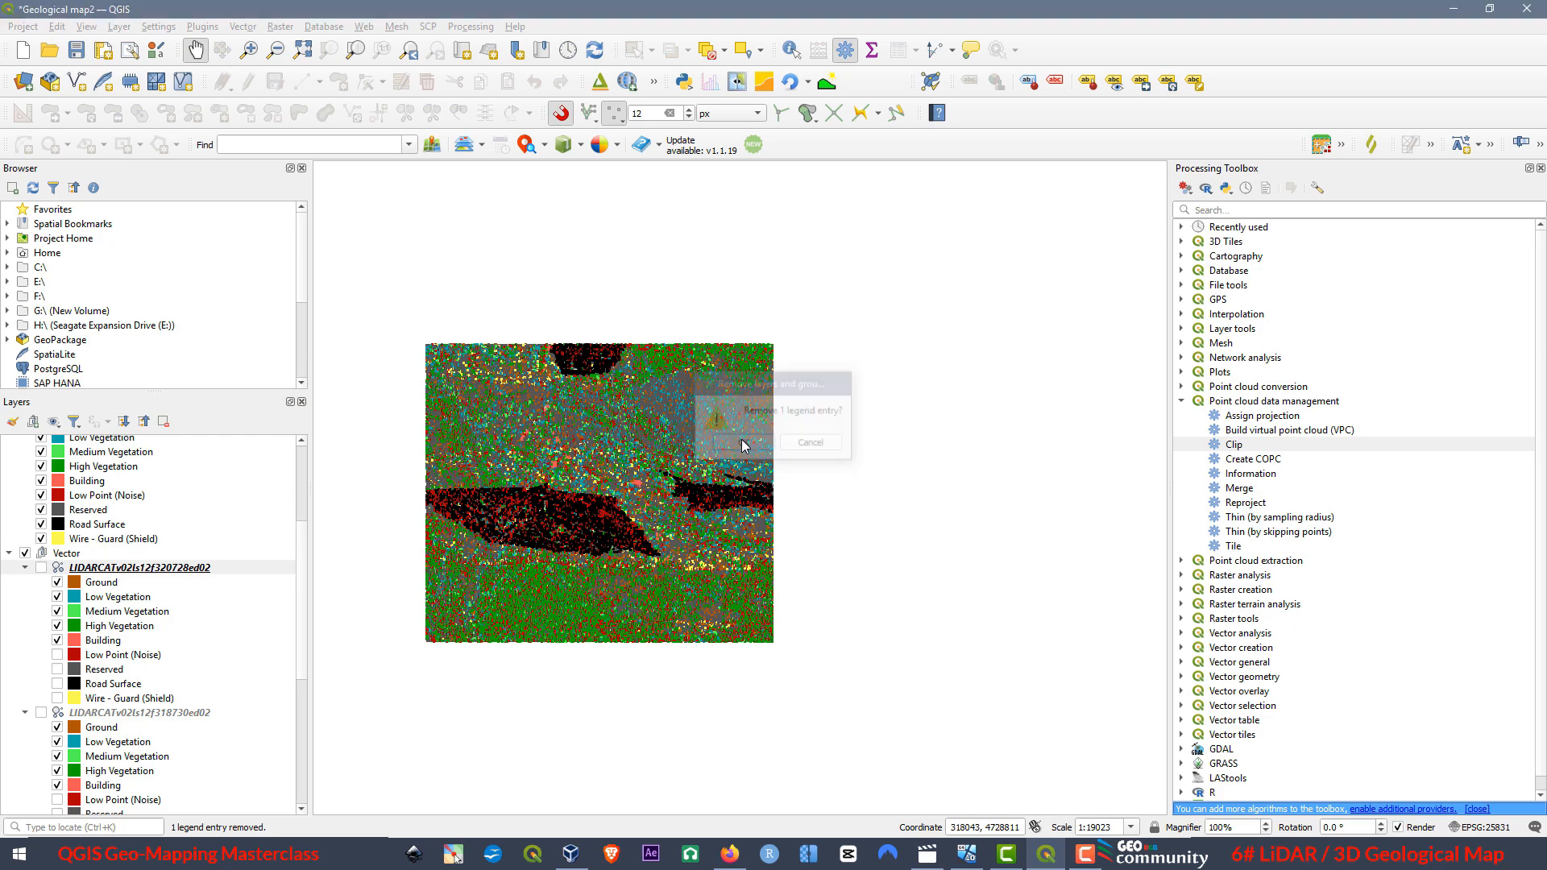
Remove the LIDARCATv02ls12f318730ed02 and LIDARCATv02ls12f318728ed02 point cloud layers from the Vector group.
right_click(110, 569)
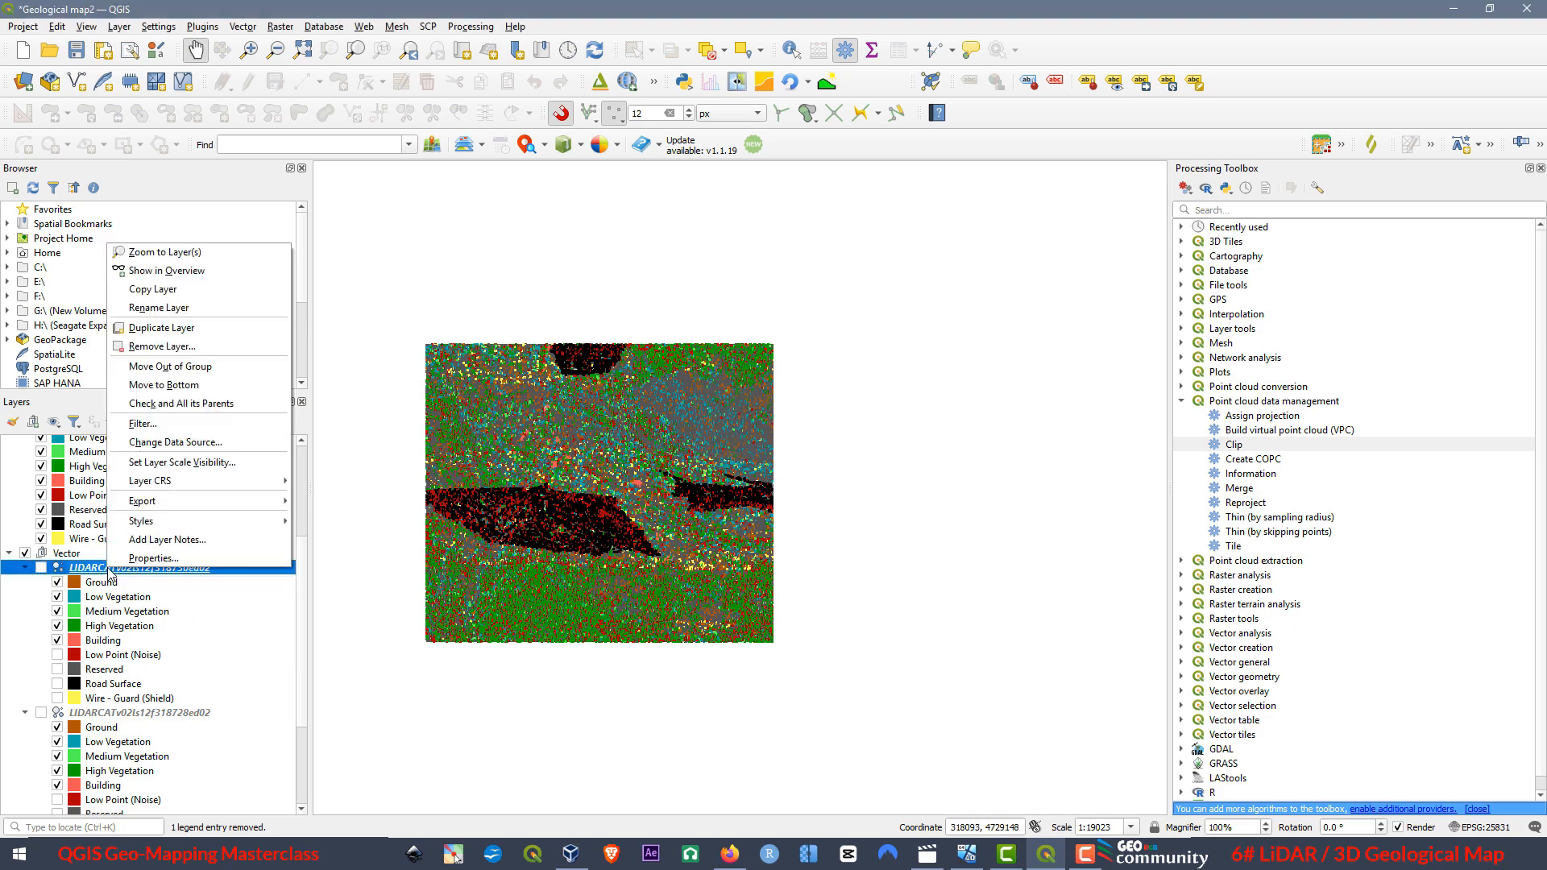
click(170, 349)
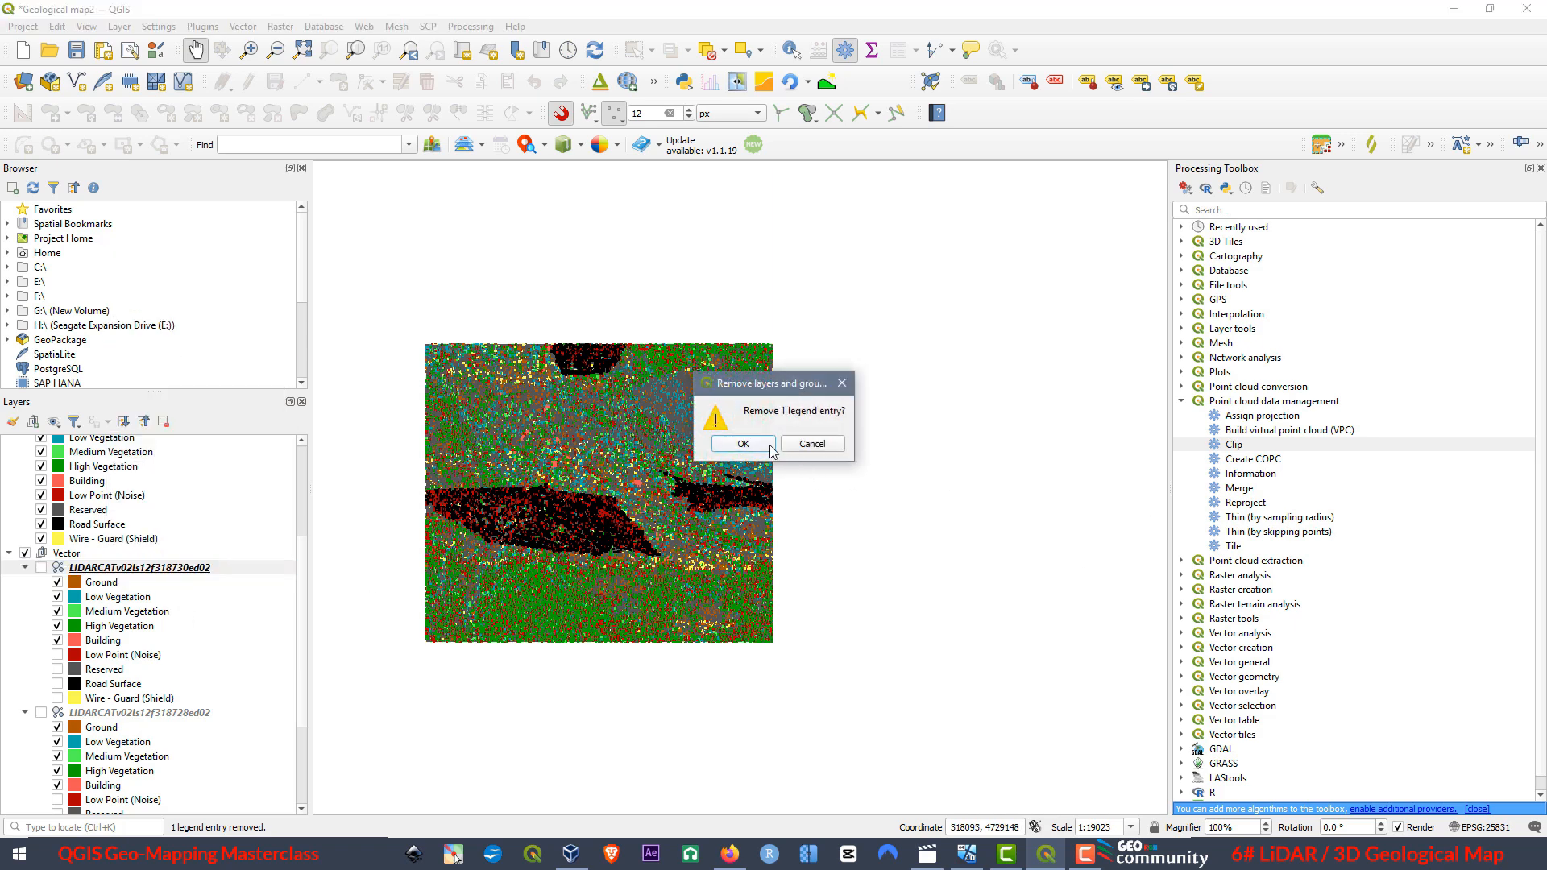
click(738, 444)
right_click(112, 569)
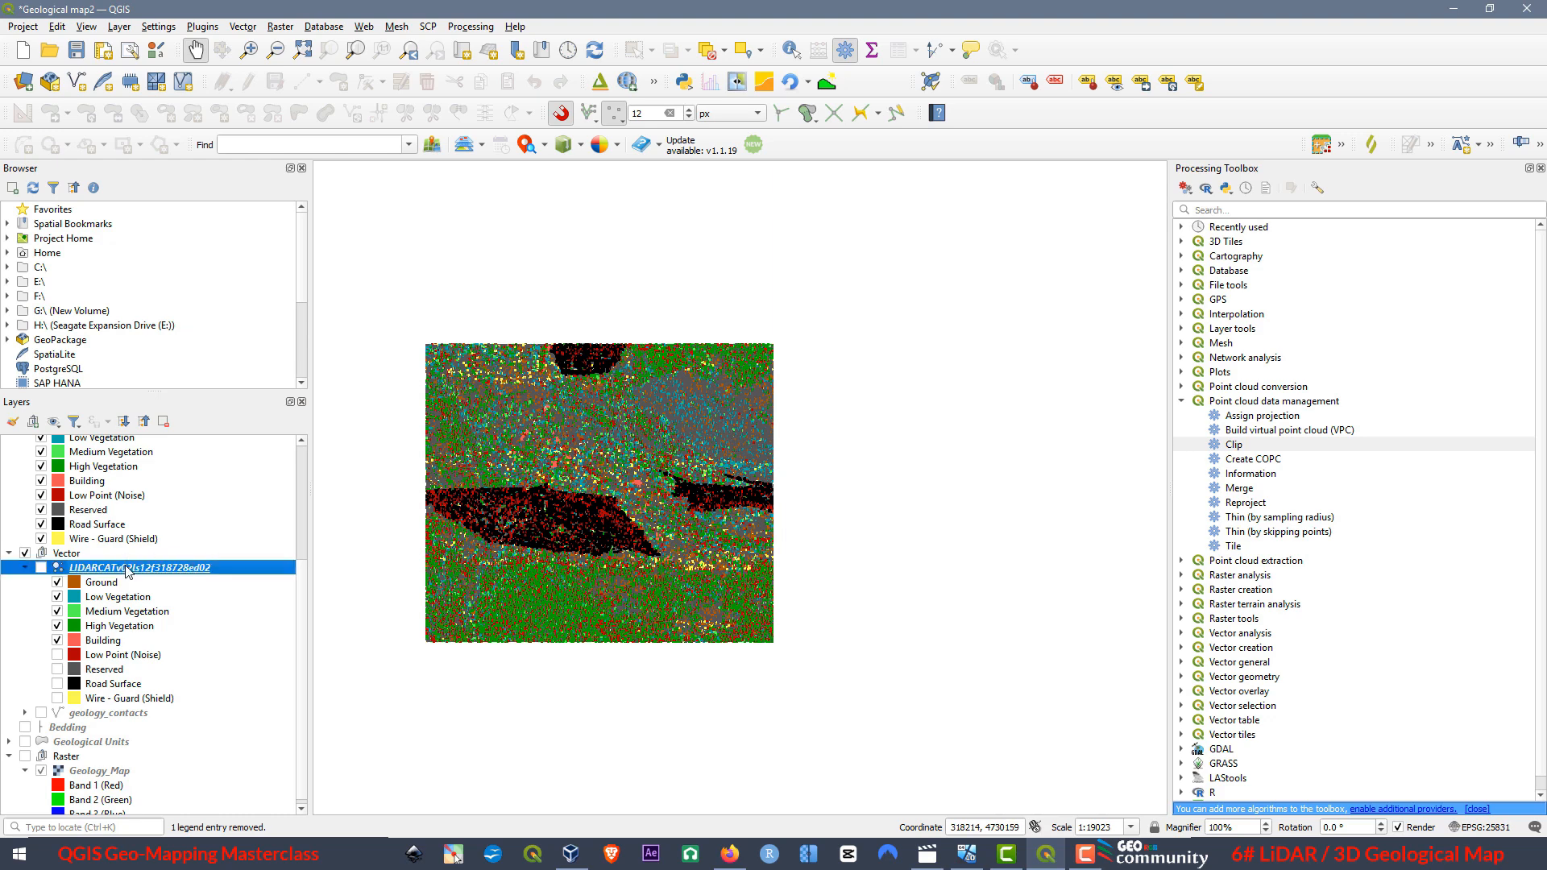
click(194, 347)
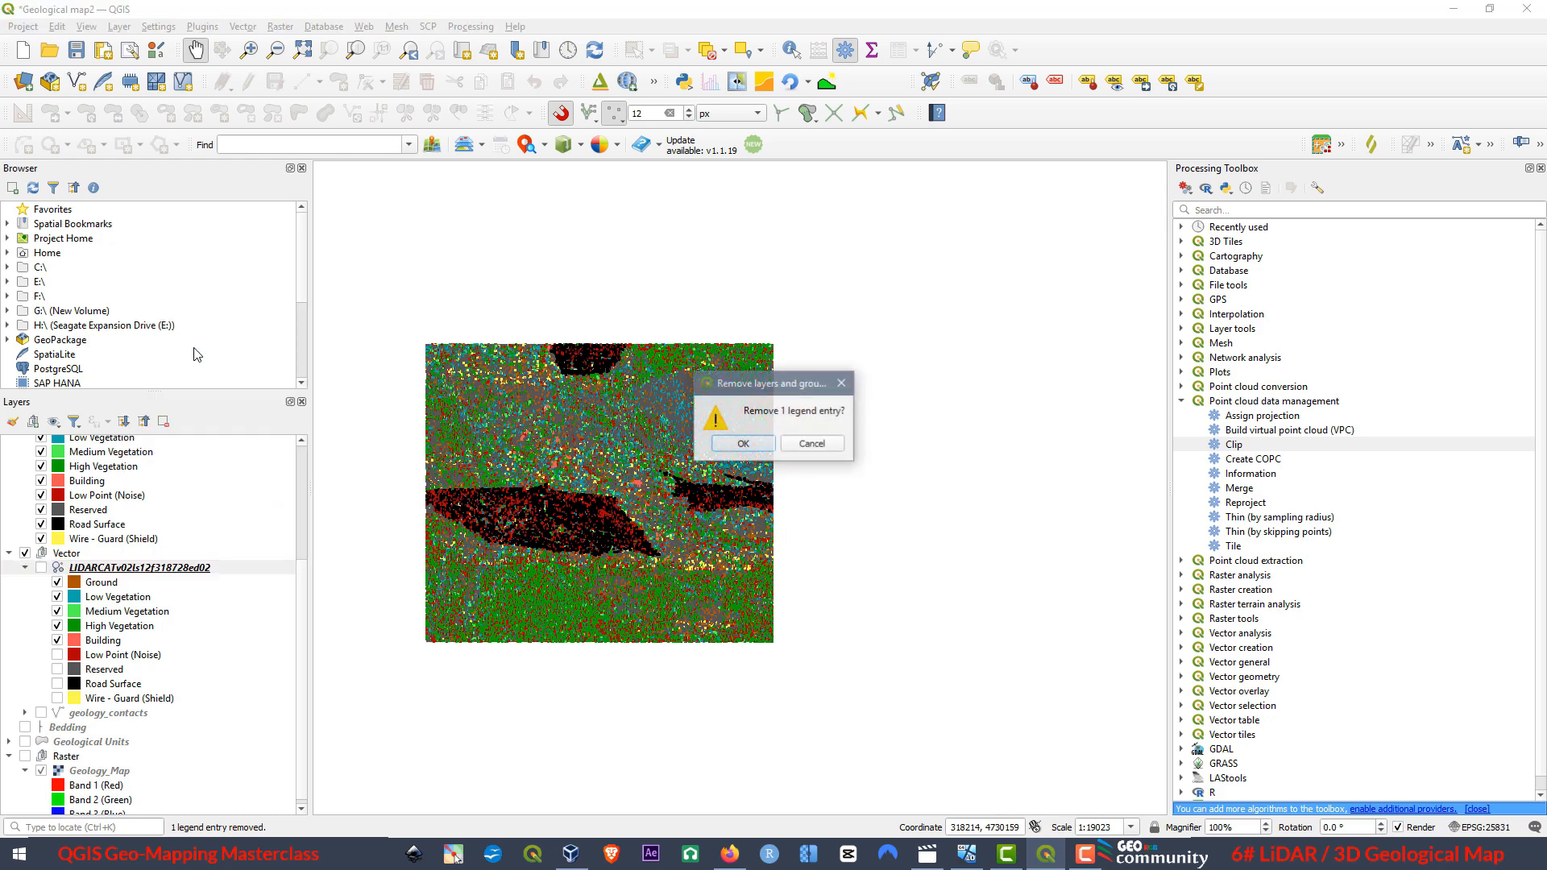
click(739, 444)
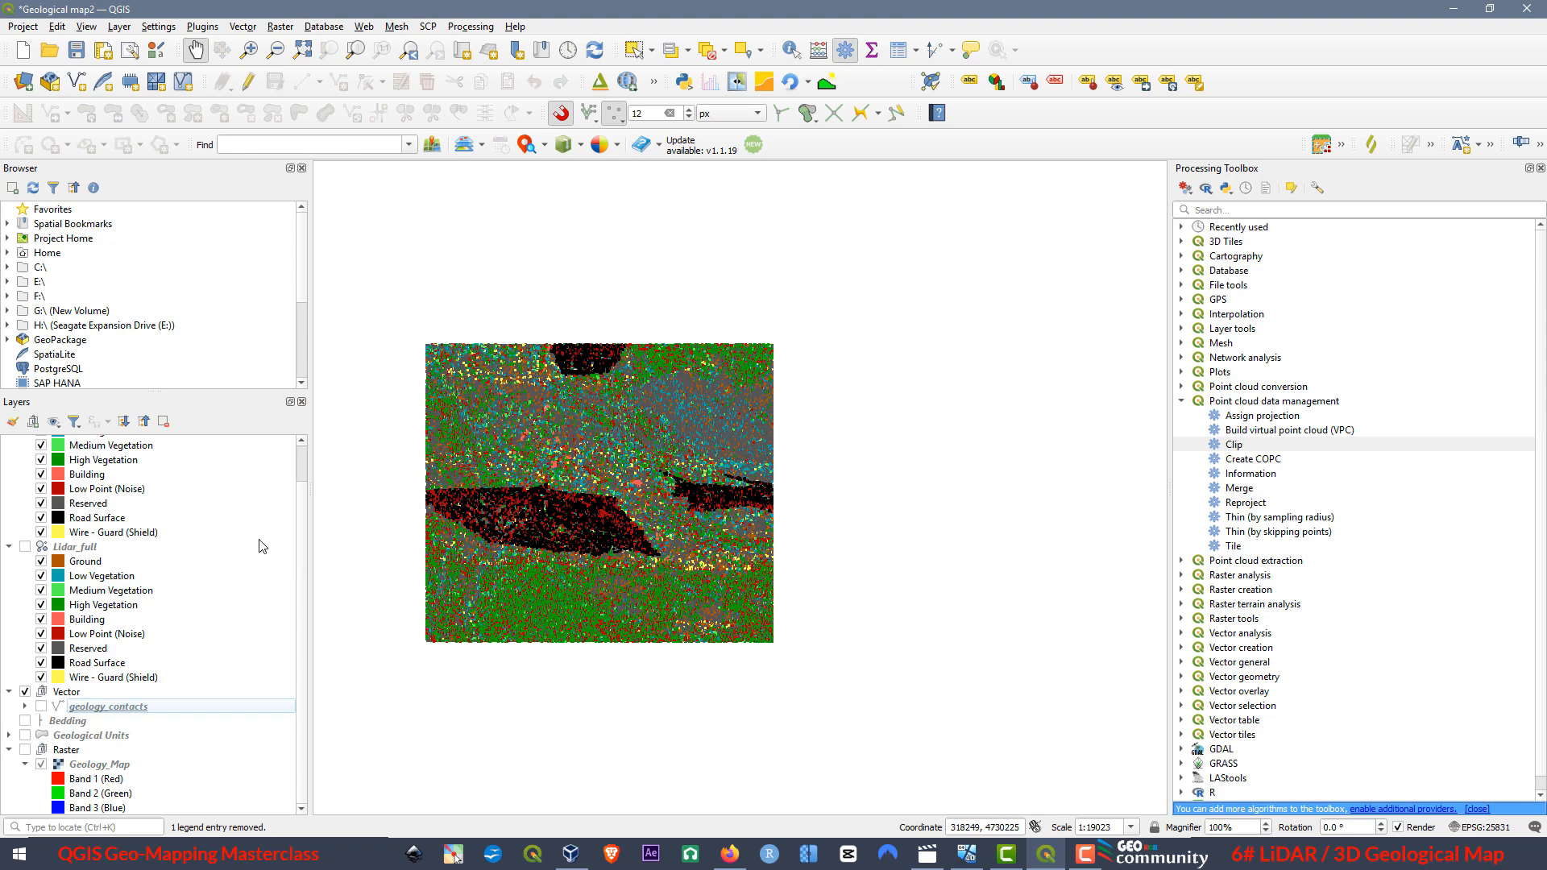
Start the point cloud extraction Filter algorithm with Lidar_clip as input and open its filter expression builder.
scroll(172, 675, up, 1)
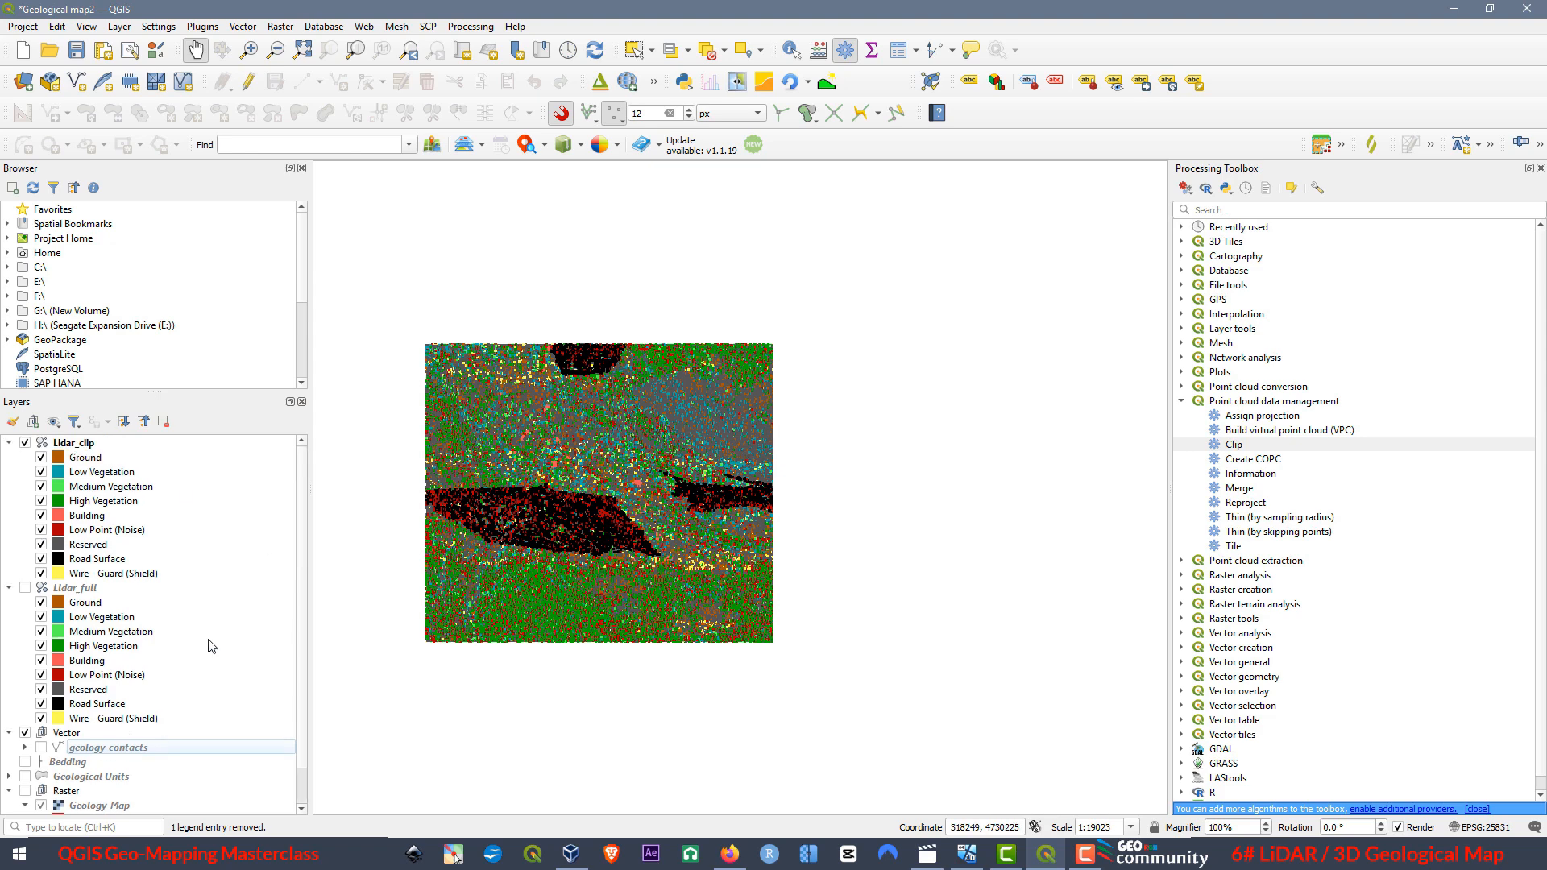
click(74, 444)
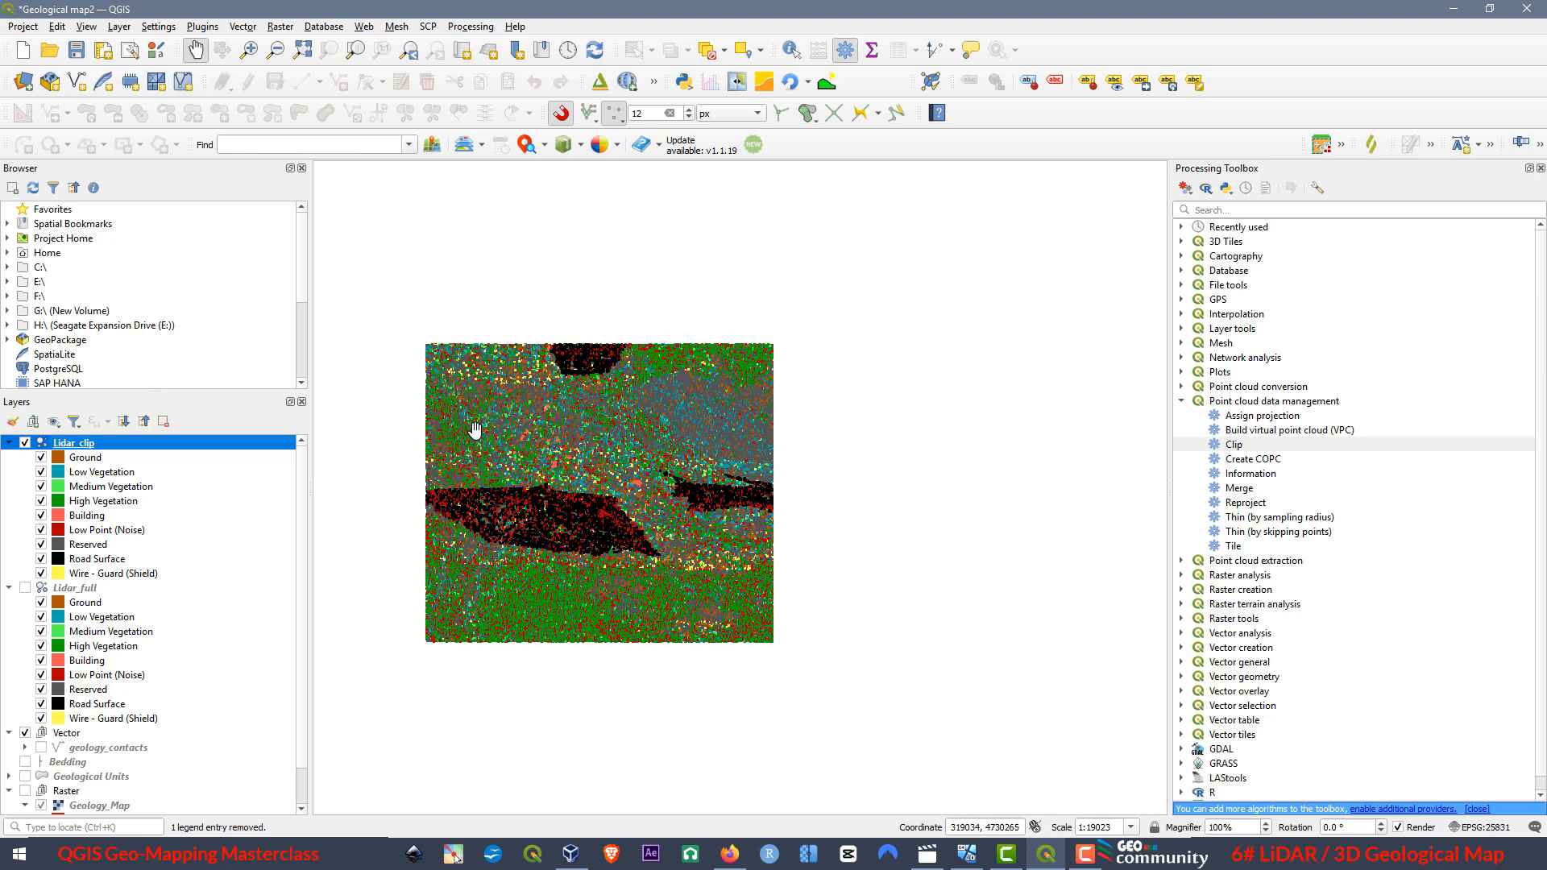
click(88, 458)
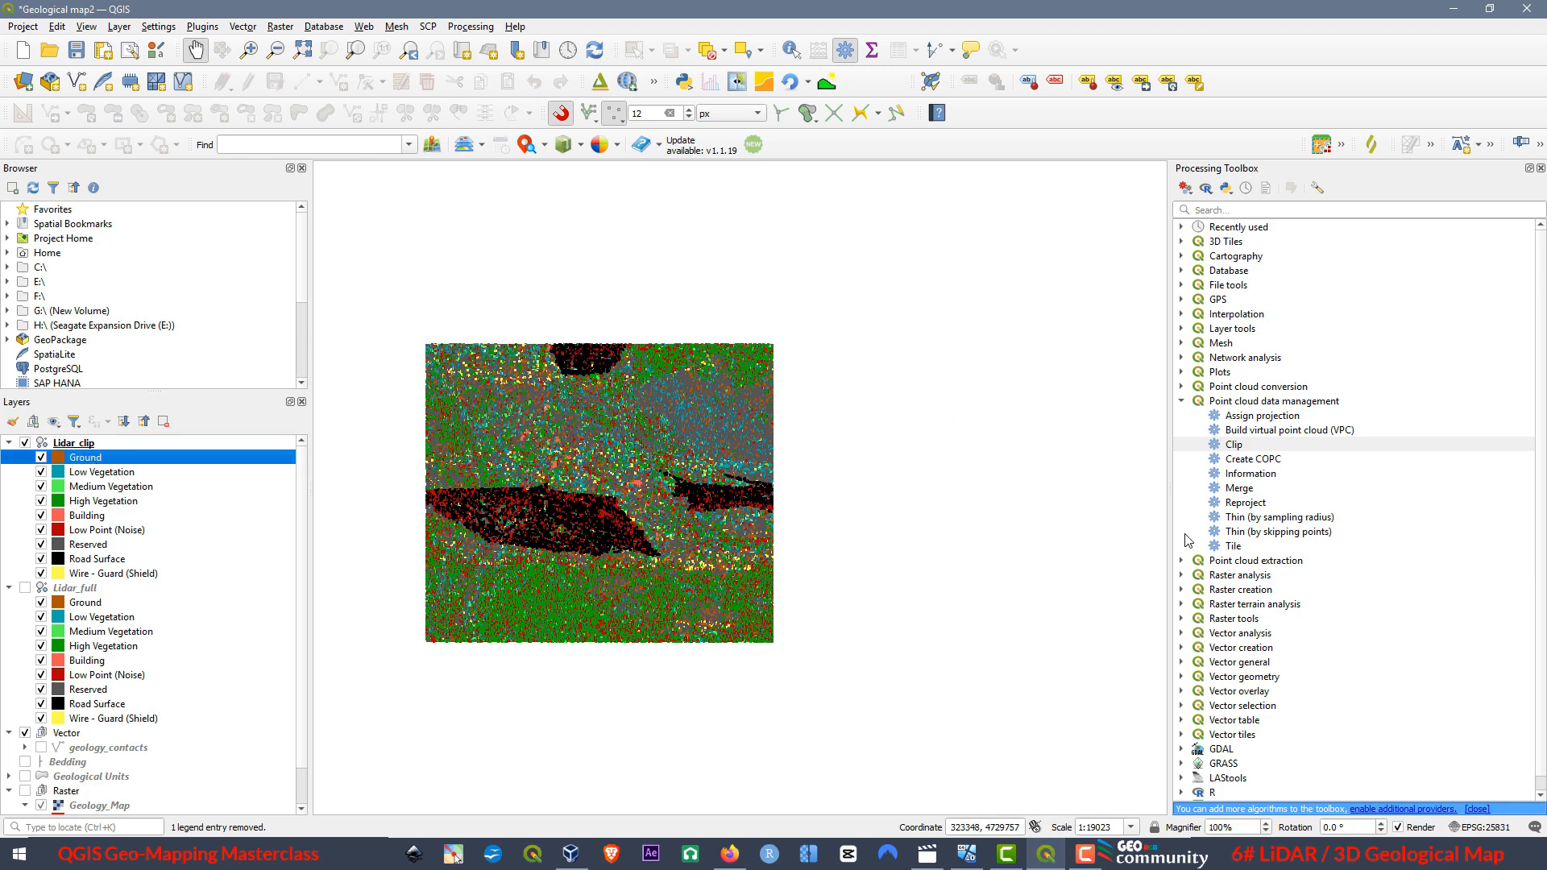
click(1246, 562)
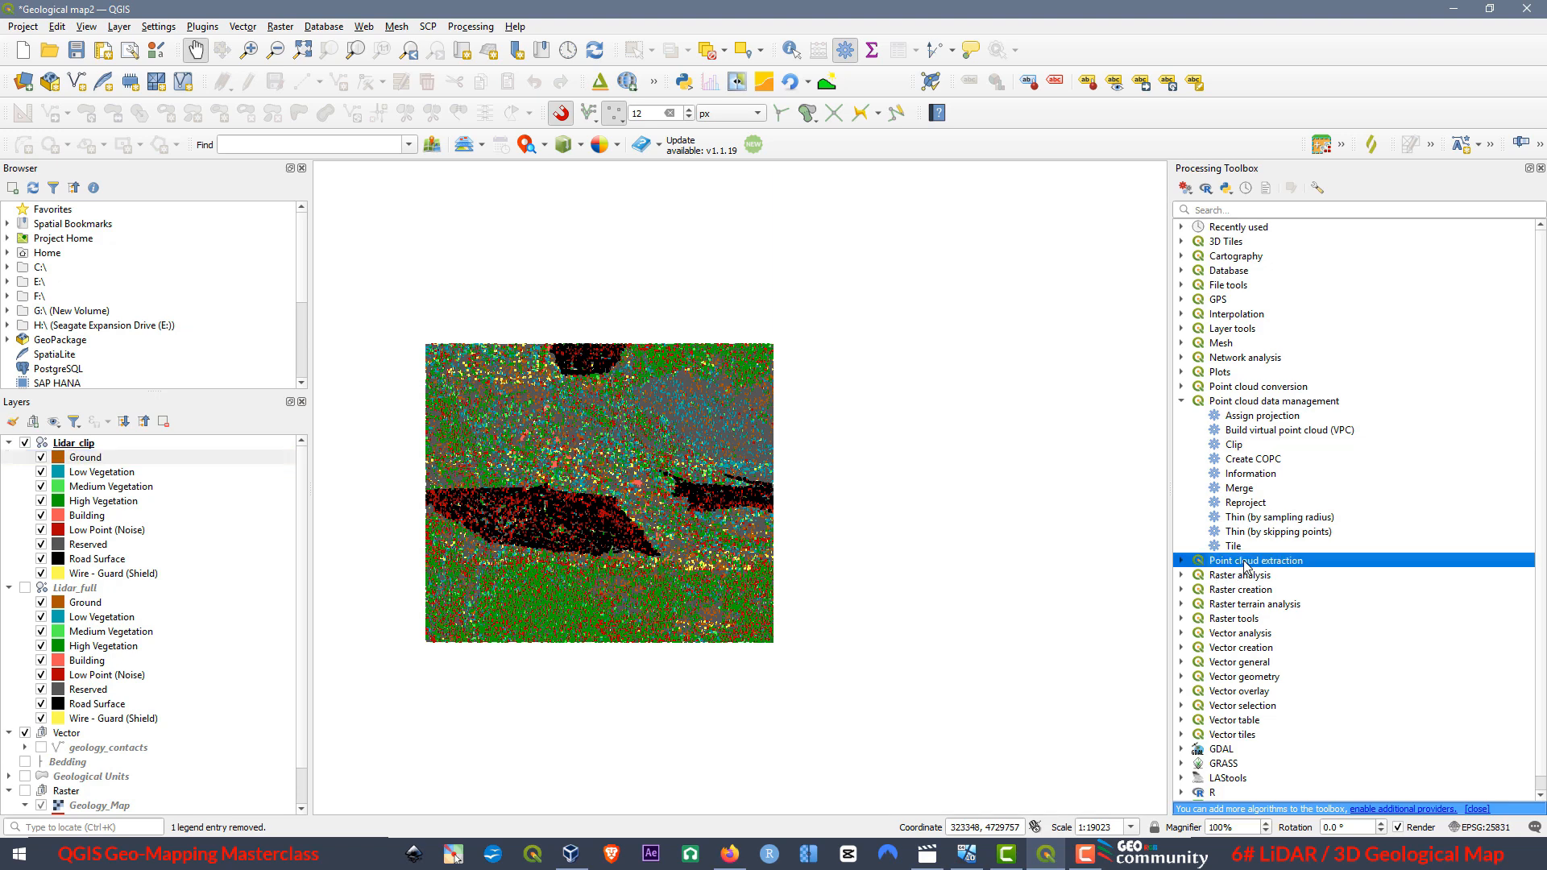
click(1182, 563)
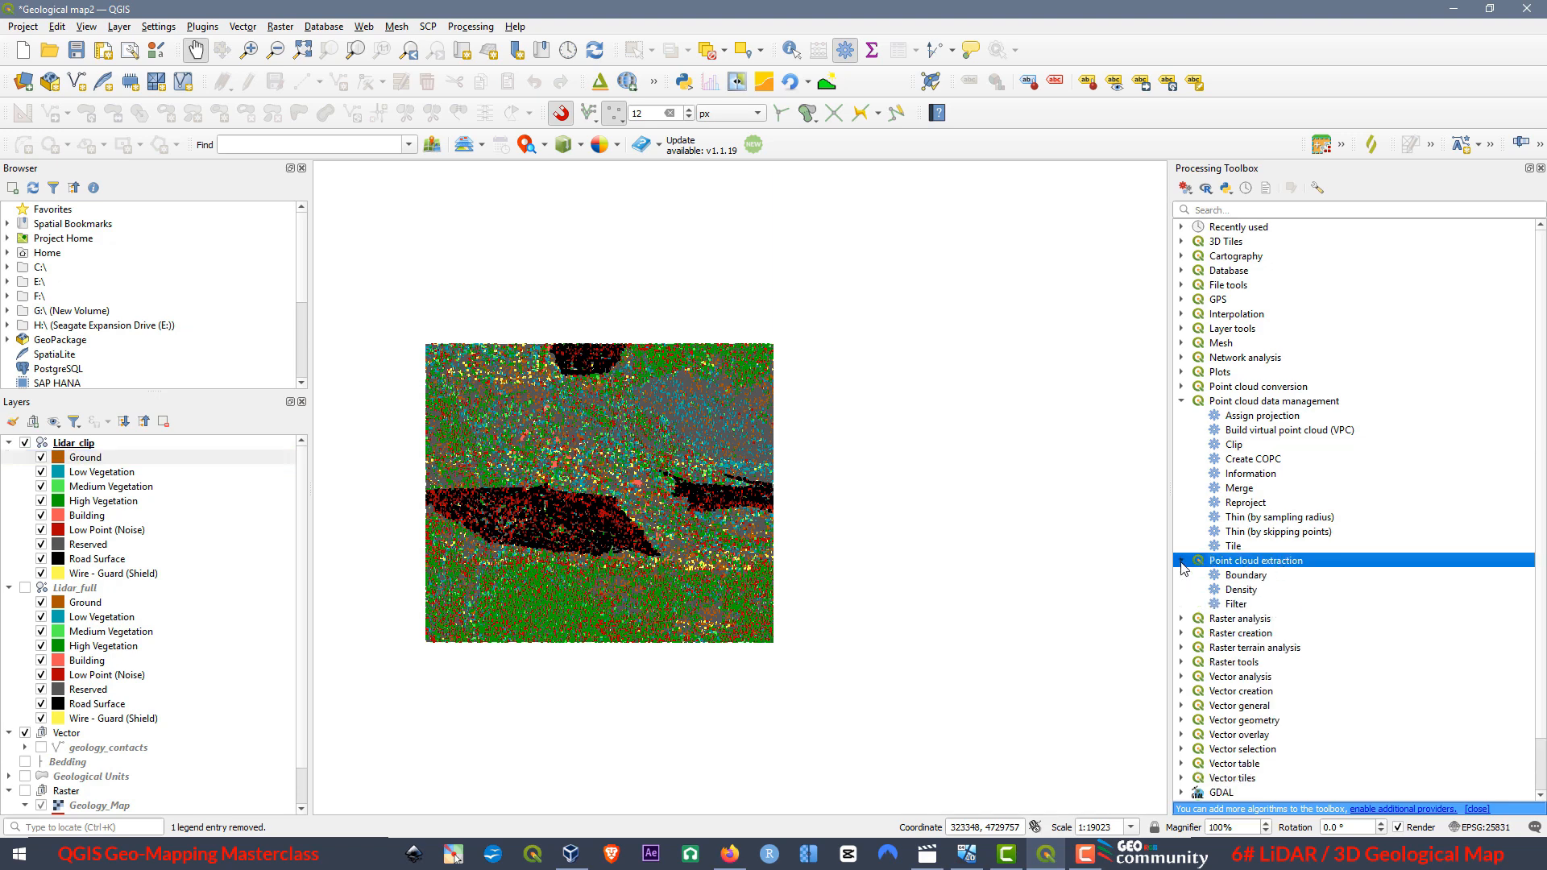
double_click(1236, 604)
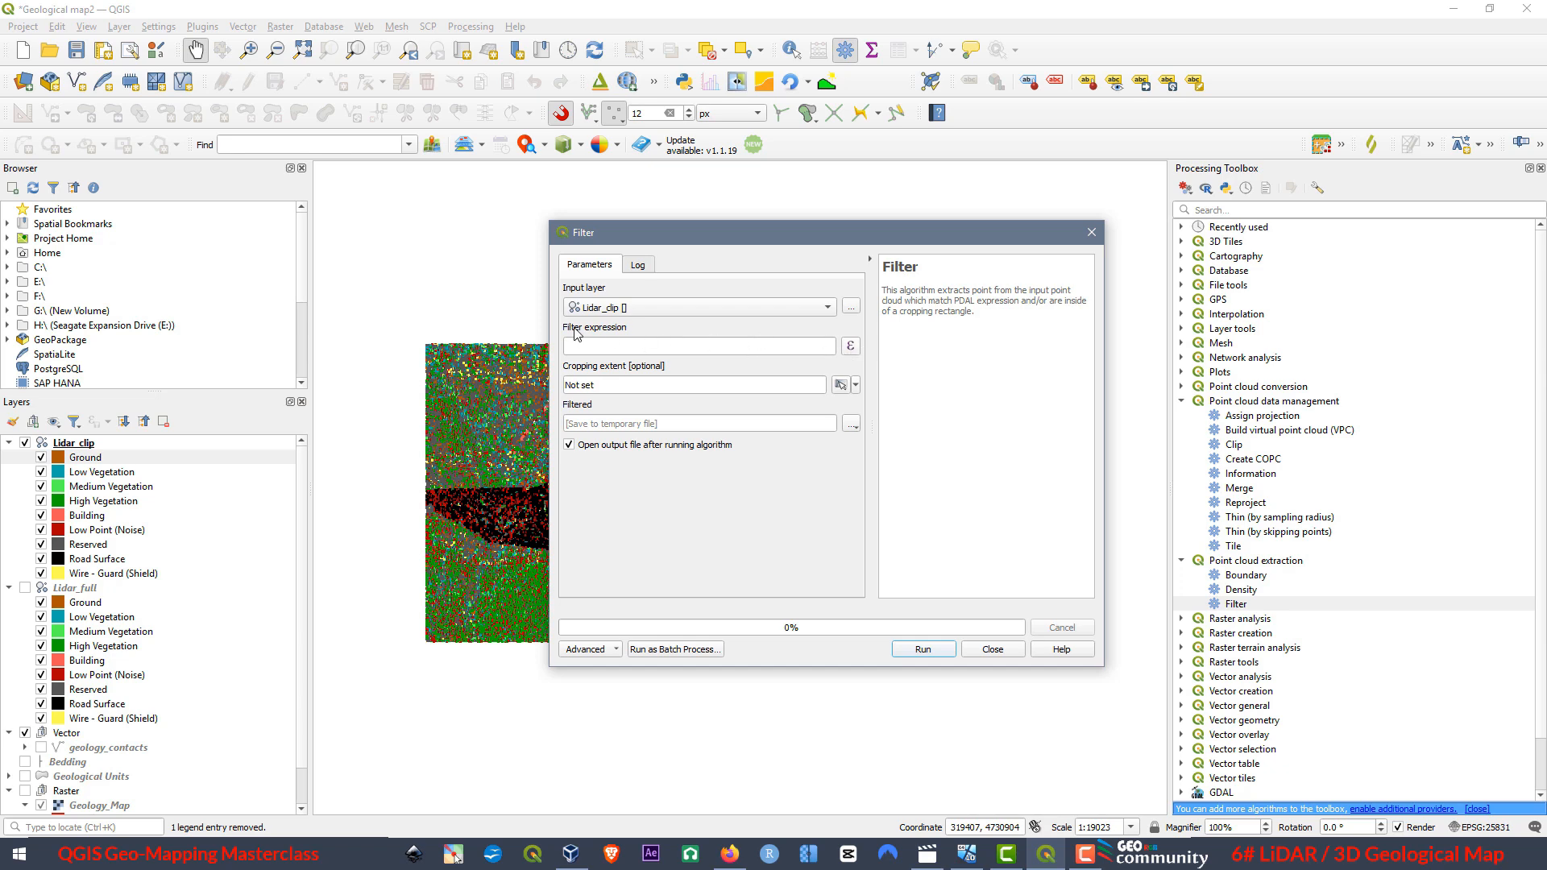
click(850, 347)
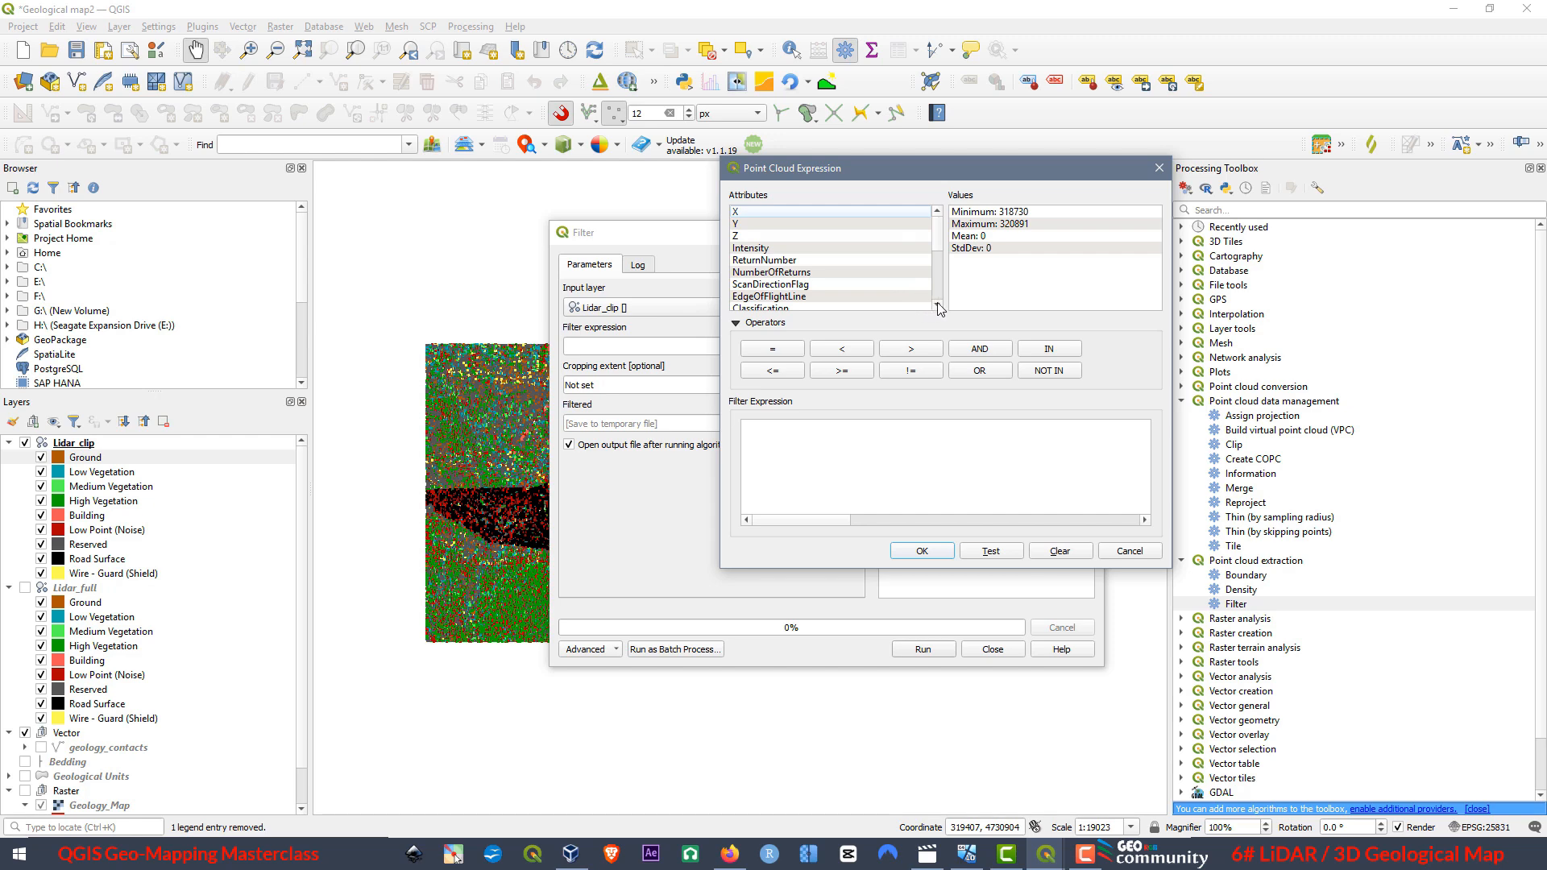
double_click(776, 261)
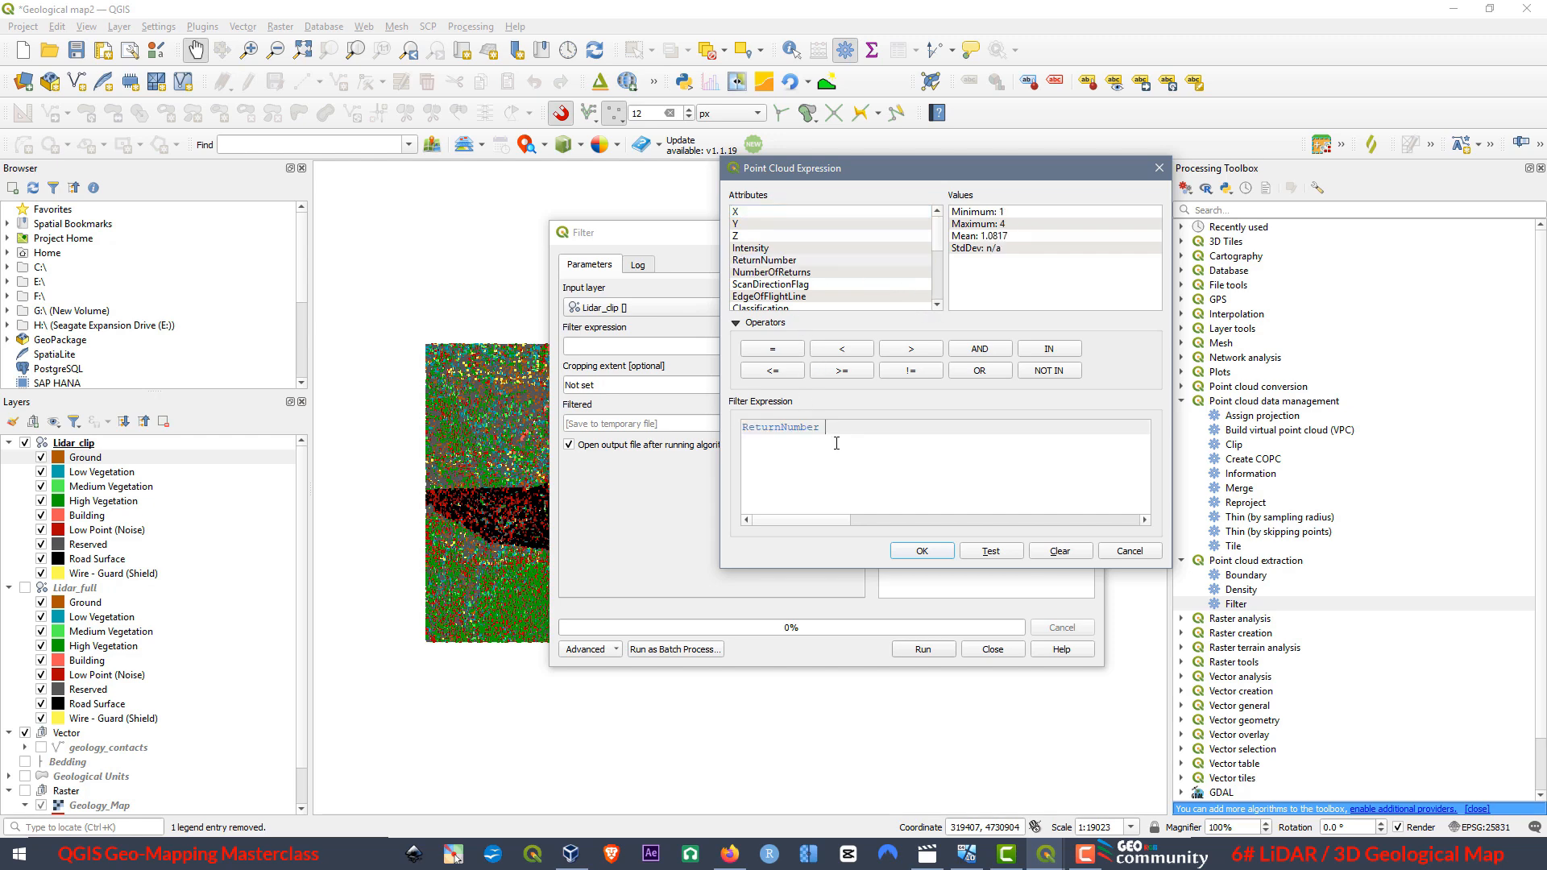
click(750, 262)
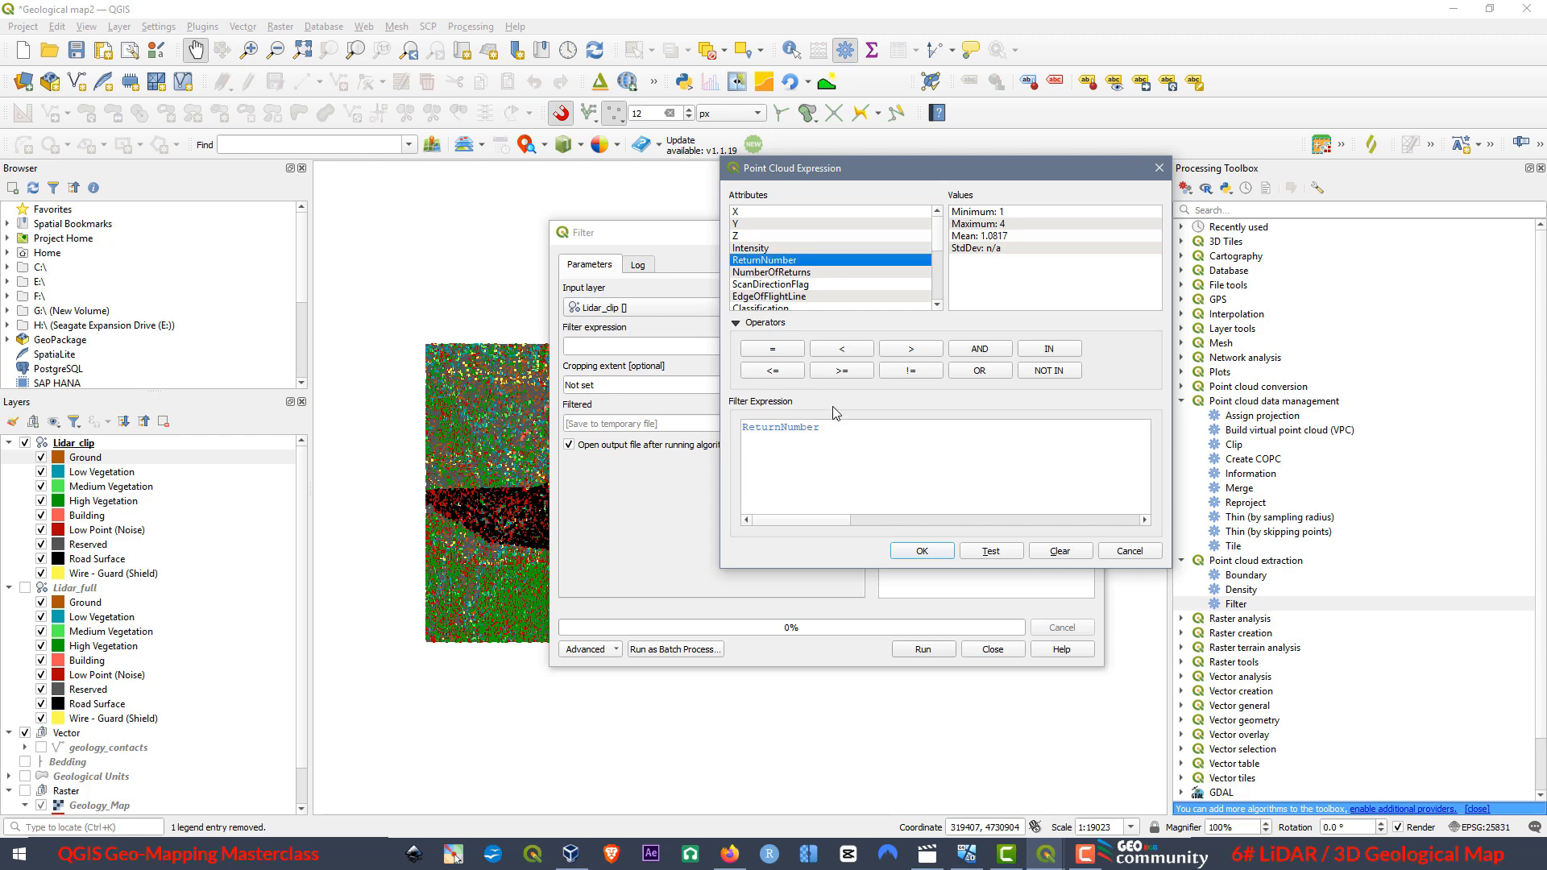
drag(825, 427, 719, 423)
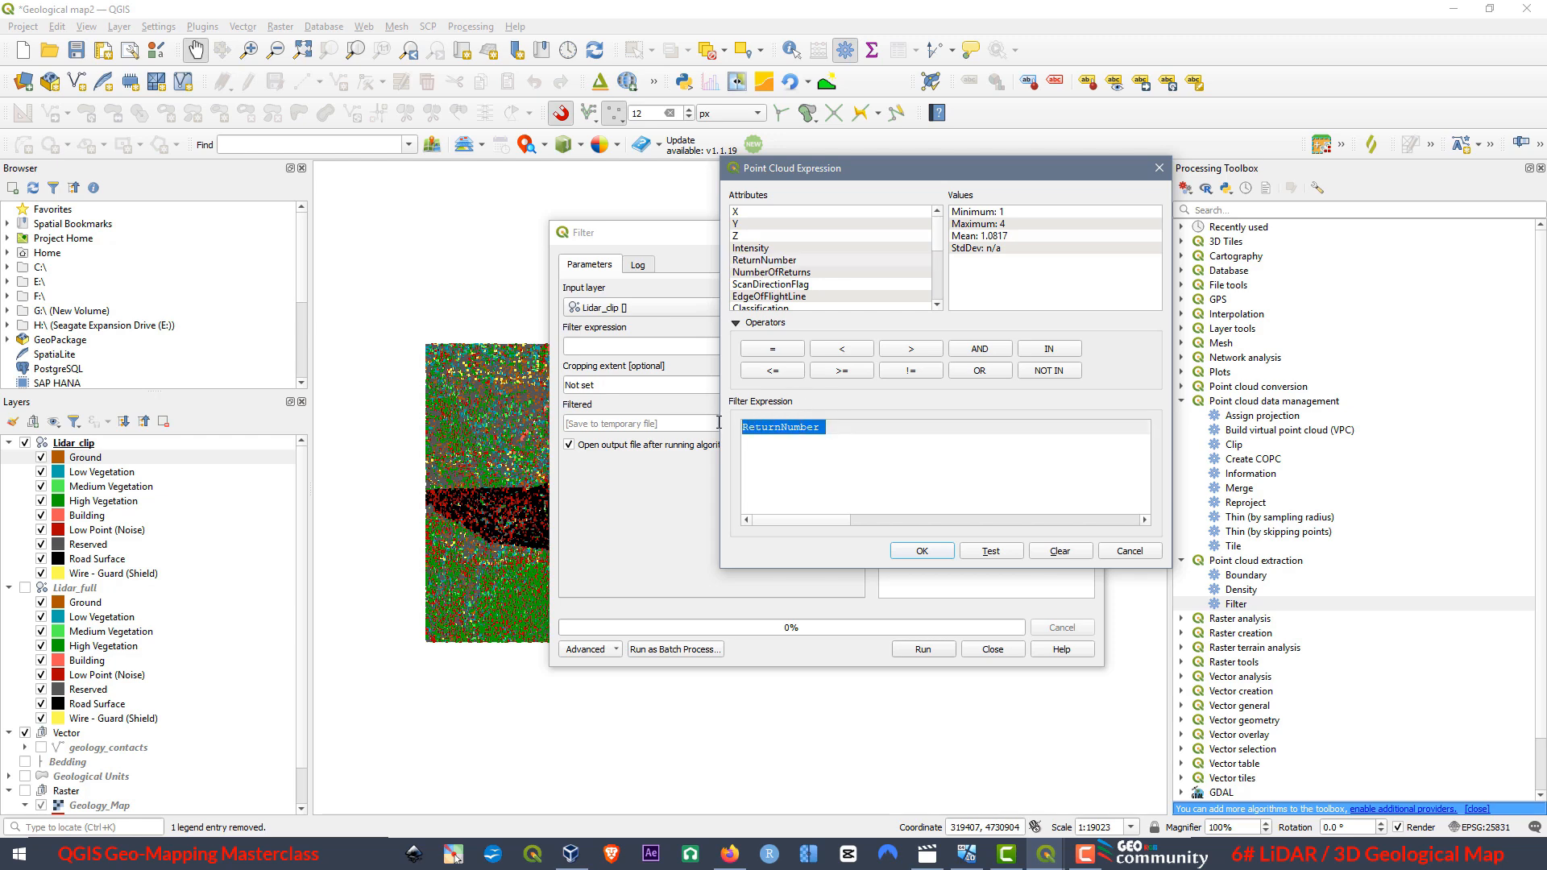
key(Delete)
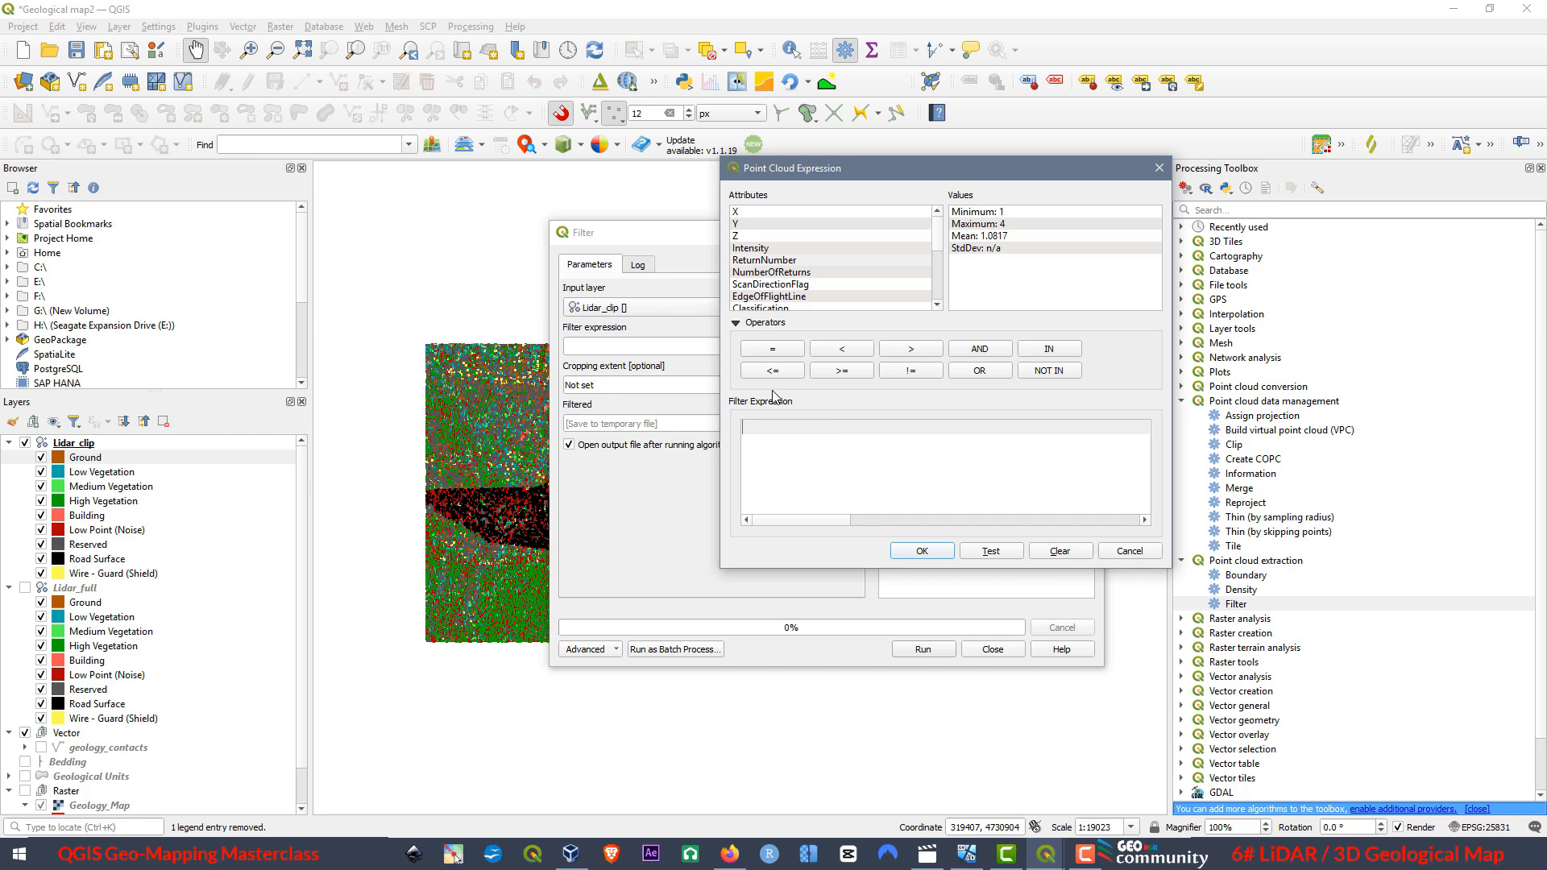
click(937, 305)
click(937, 306)
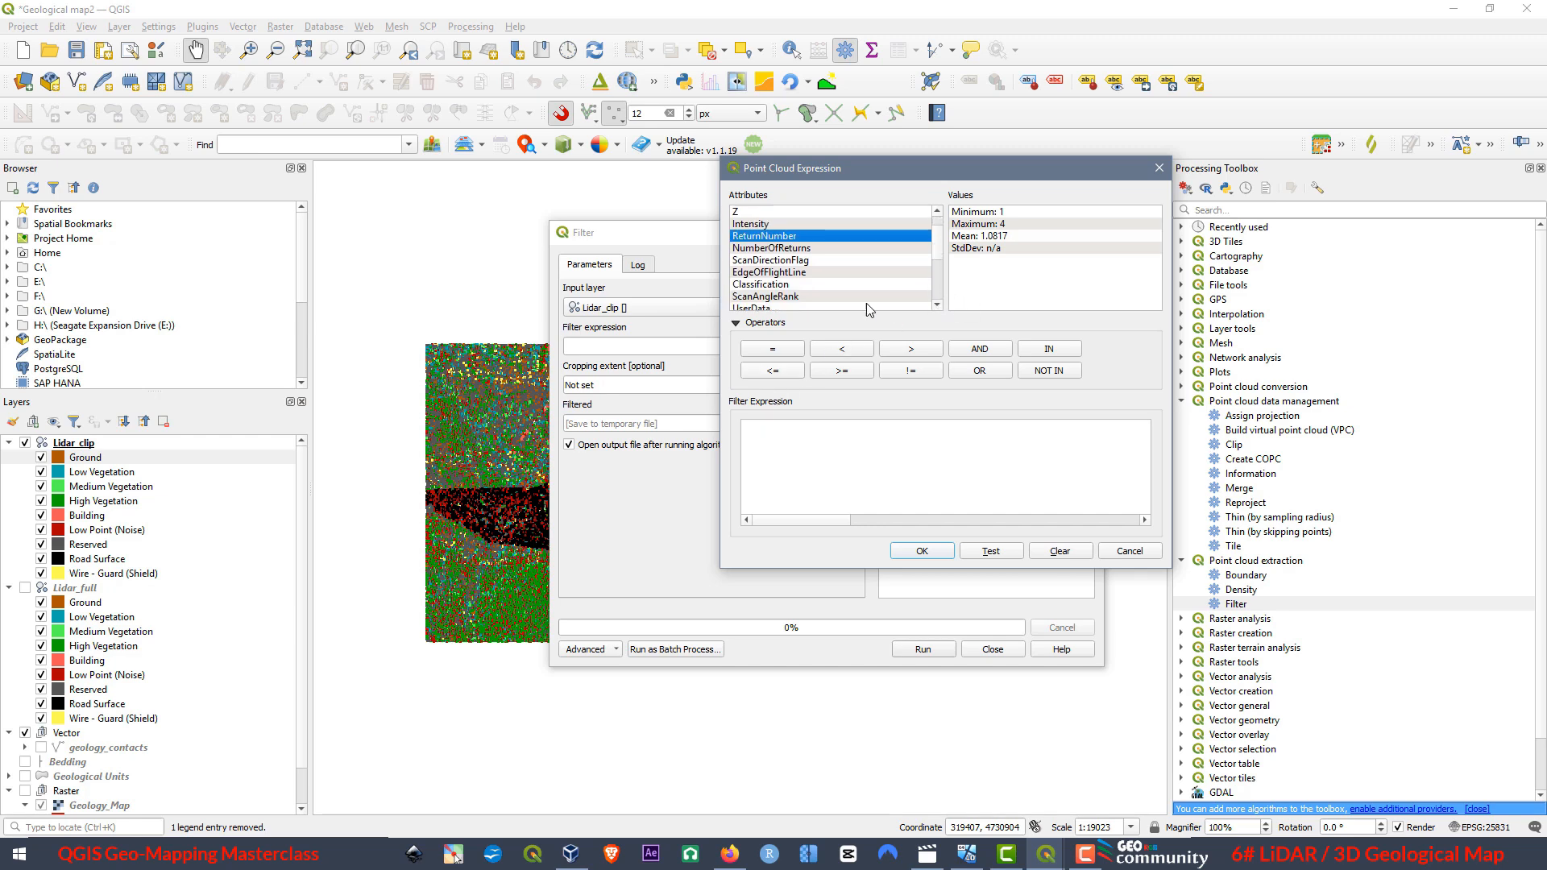
click(761, 285)
double_click(761, 286)
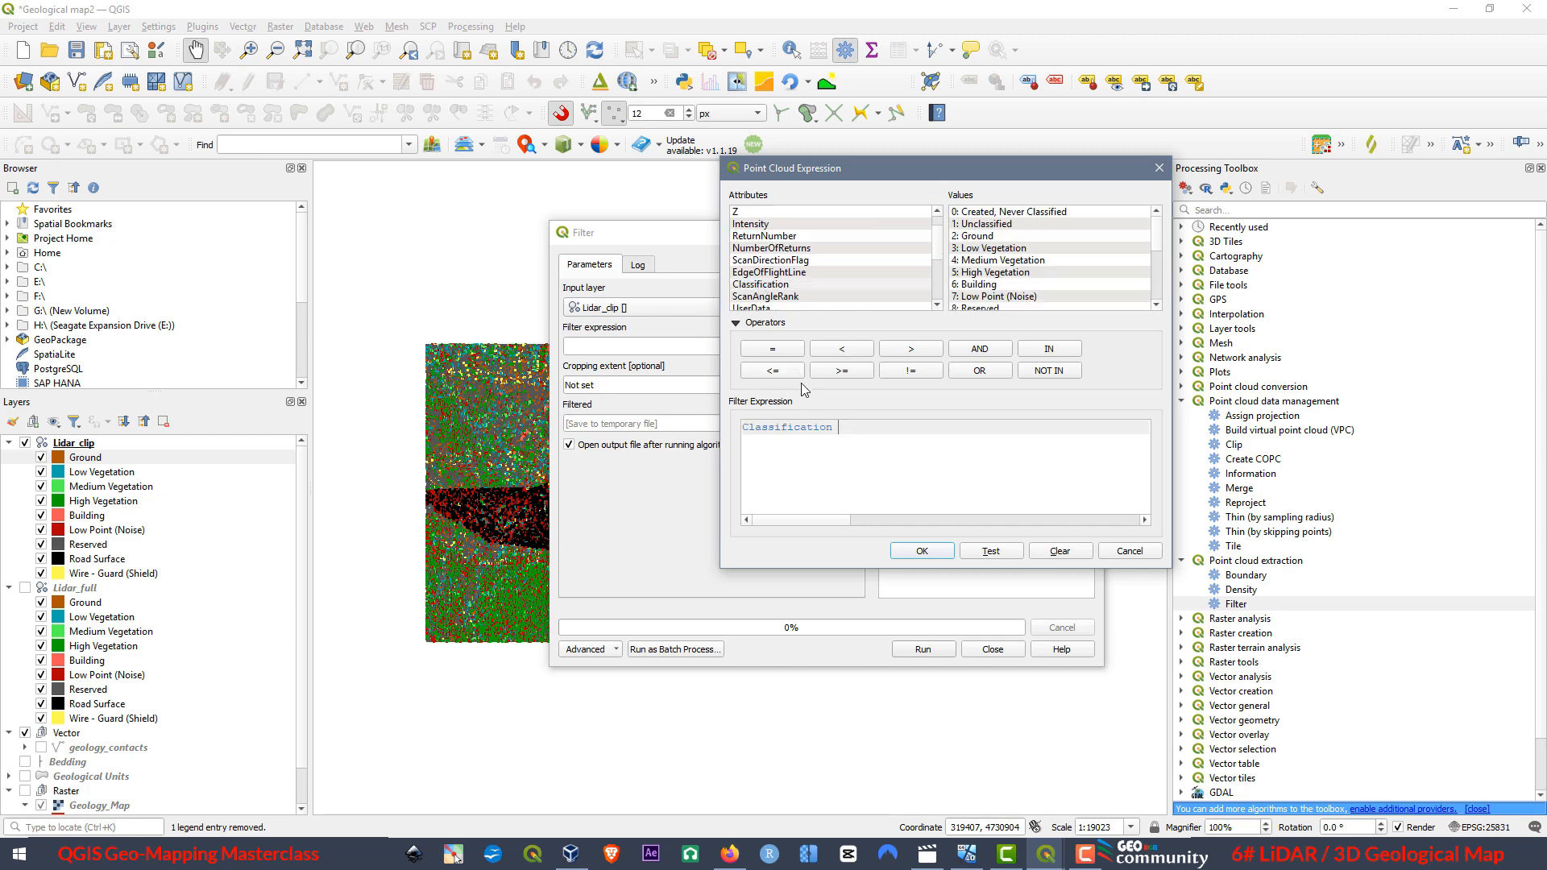
drag(832, 431, 724, 421)
key(BackSpace)
Set the filter expression to "Classification == 2", including the quotation marks, so only Ground points are extracted.
click(975, 236)
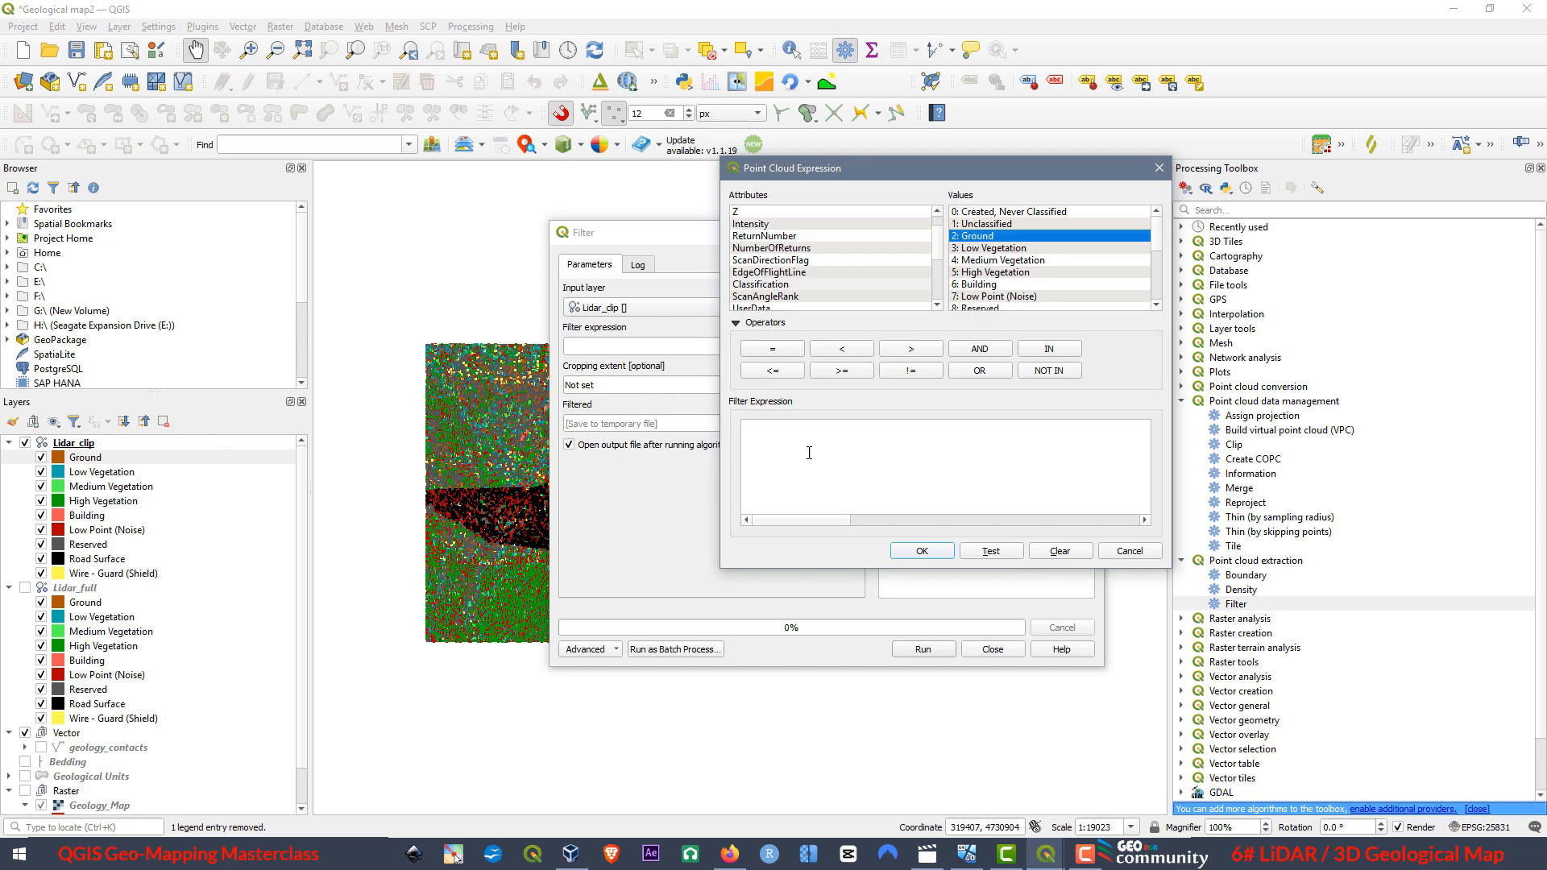
click(752, 432)
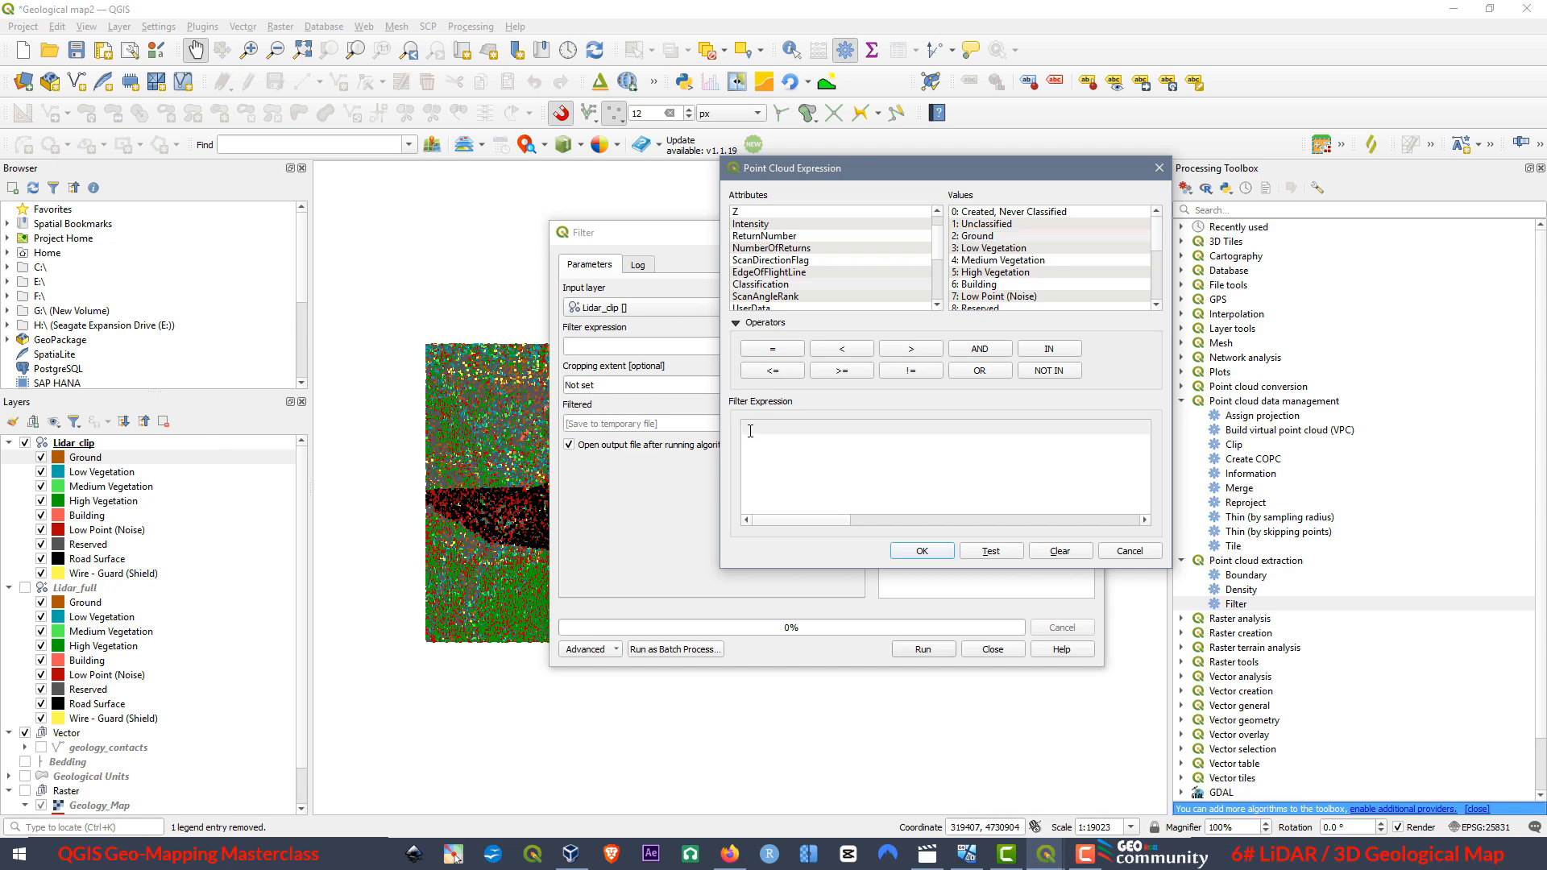
right_click(751, 431)
click(798, 517)
click(918, 551)
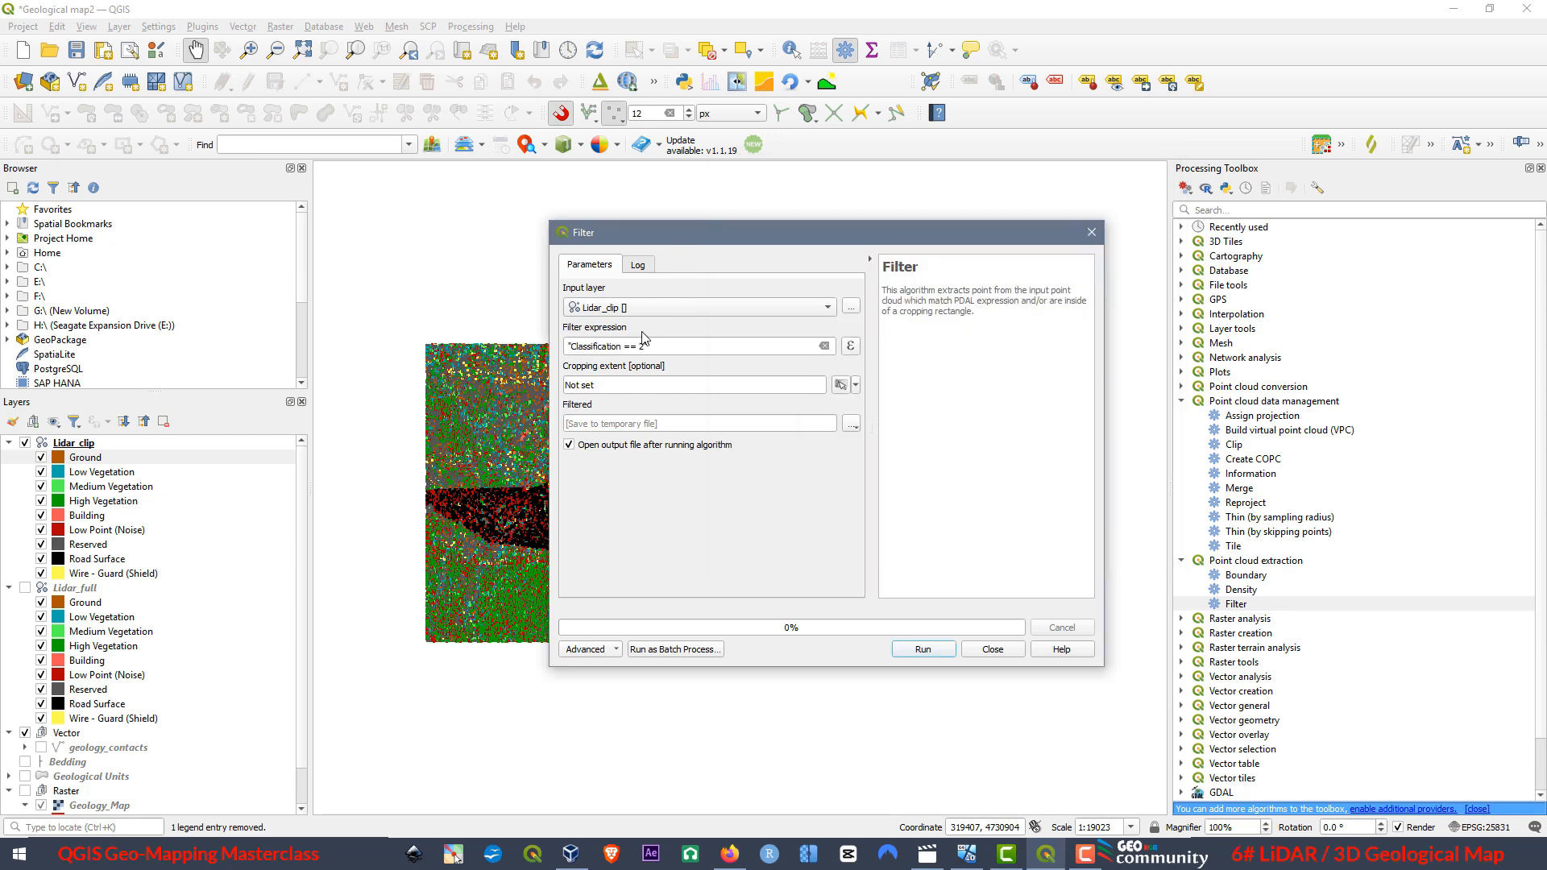
Set the filter's output to a LAS file named Lidar_clas.las in the Lidar Files folder.
click(851, 424)
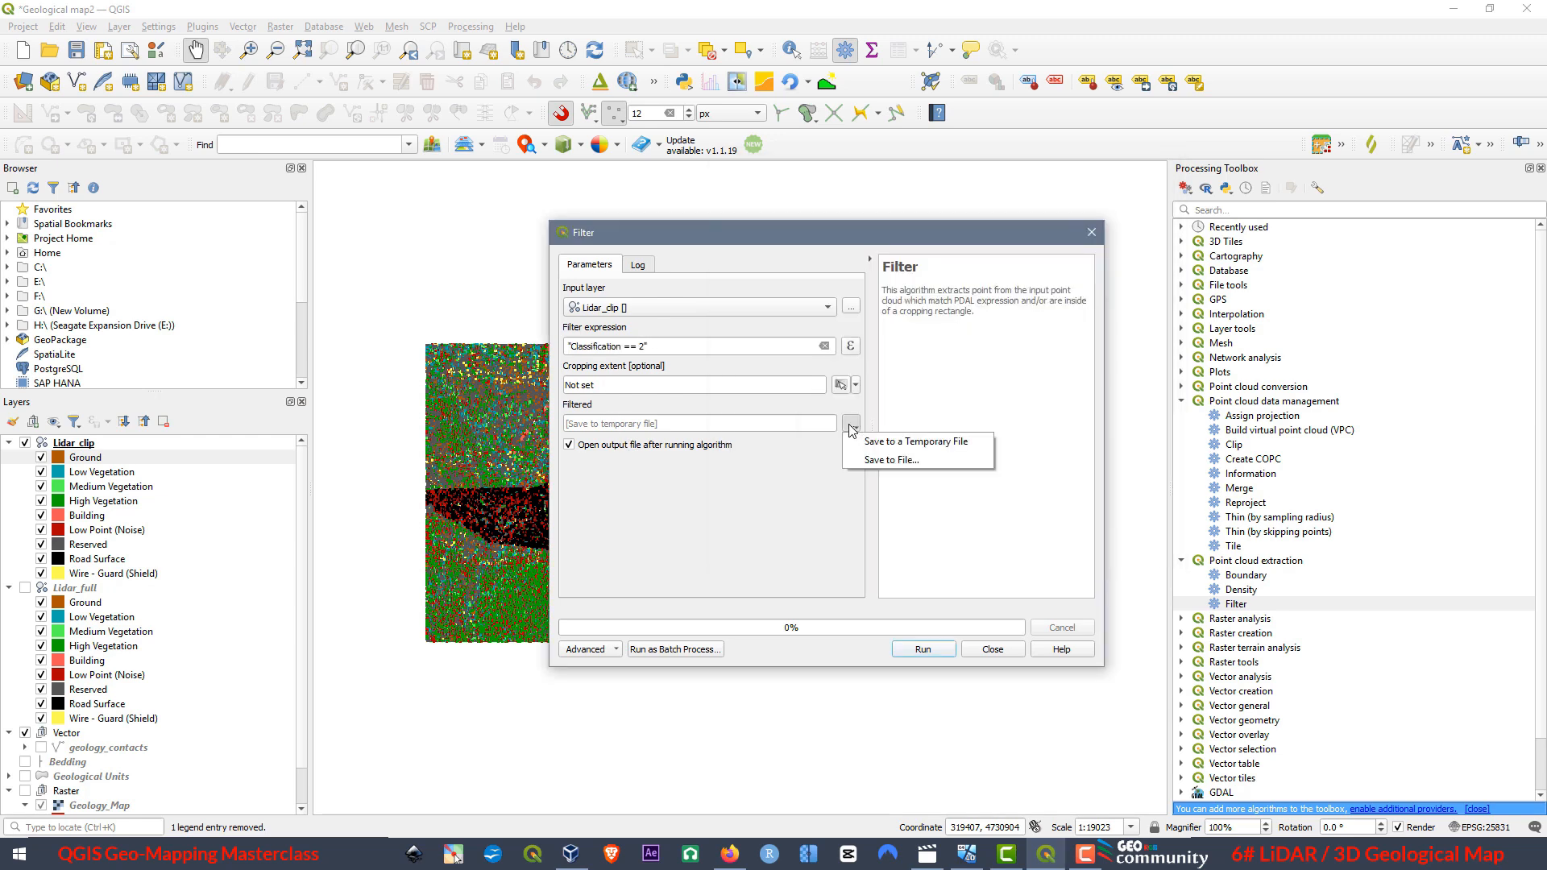
click(891, 462)
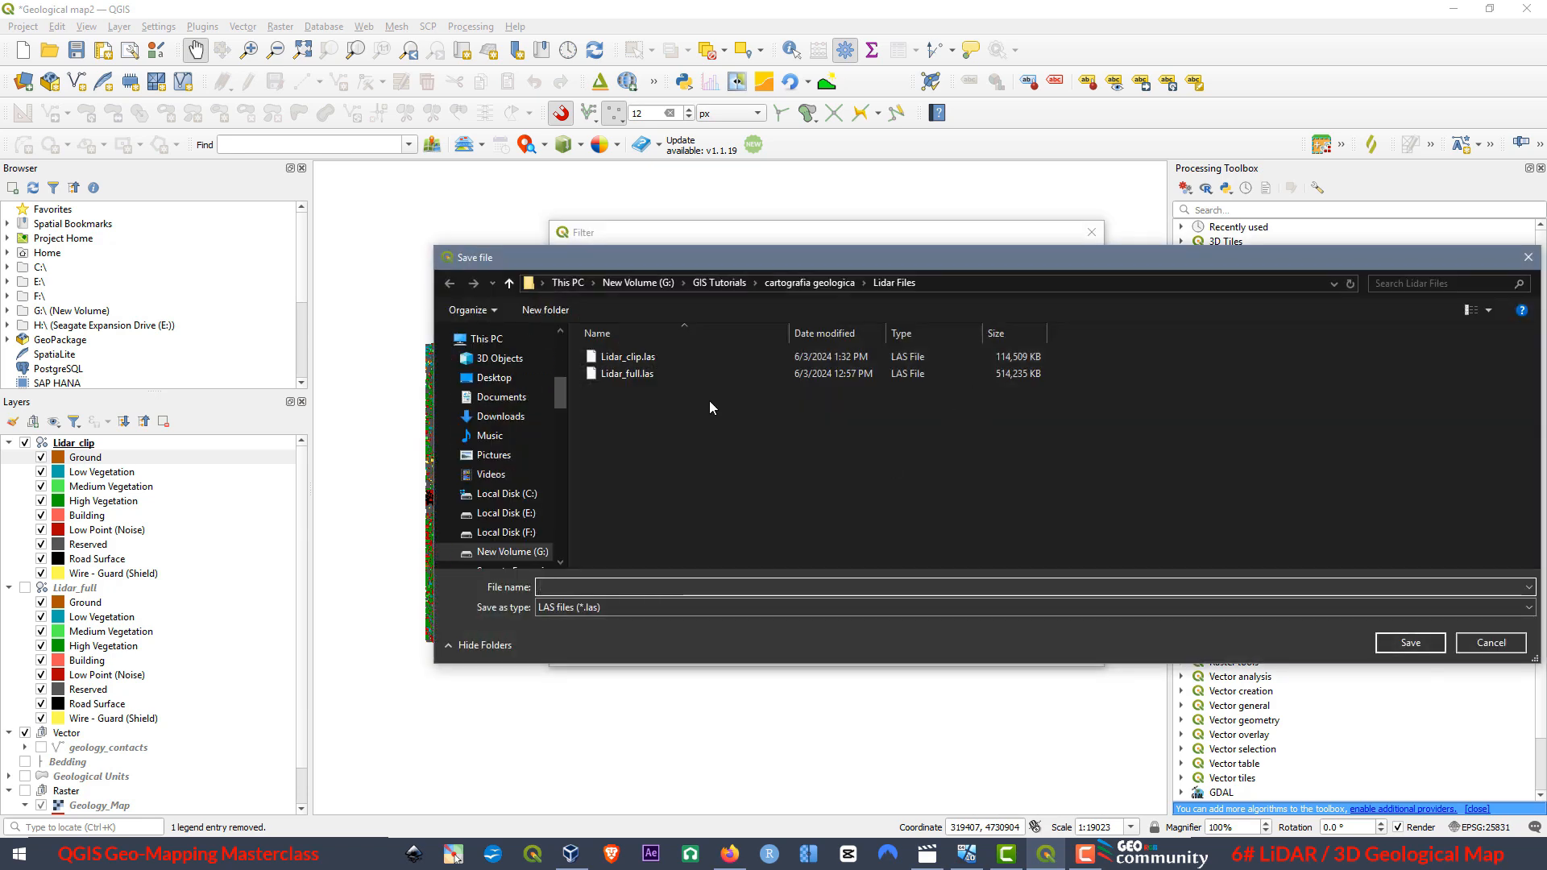
click(629, 373)
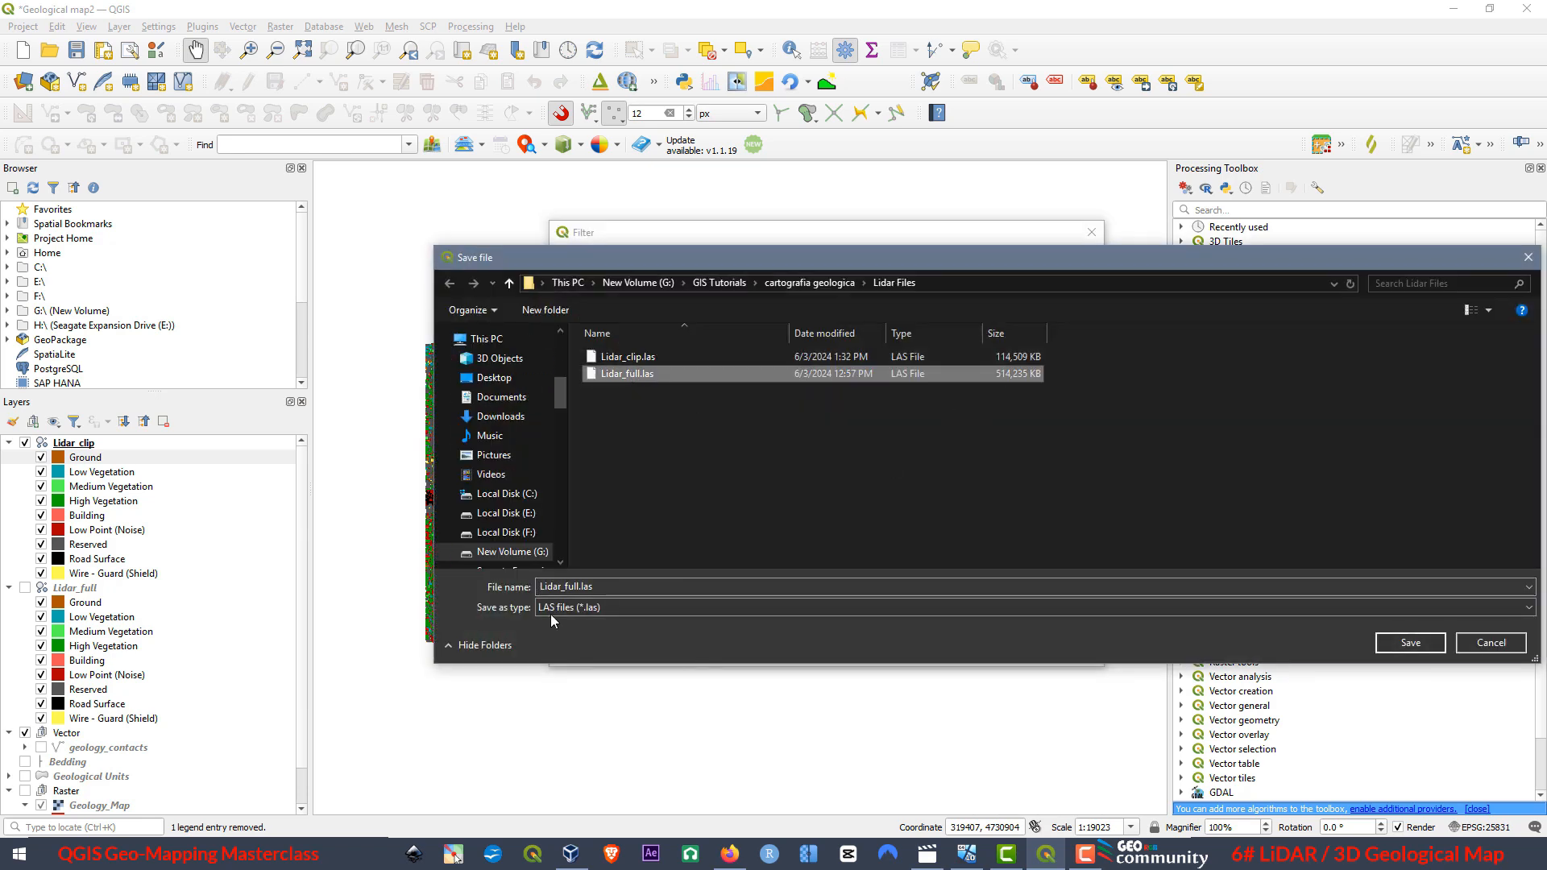
double_click(580, 586)
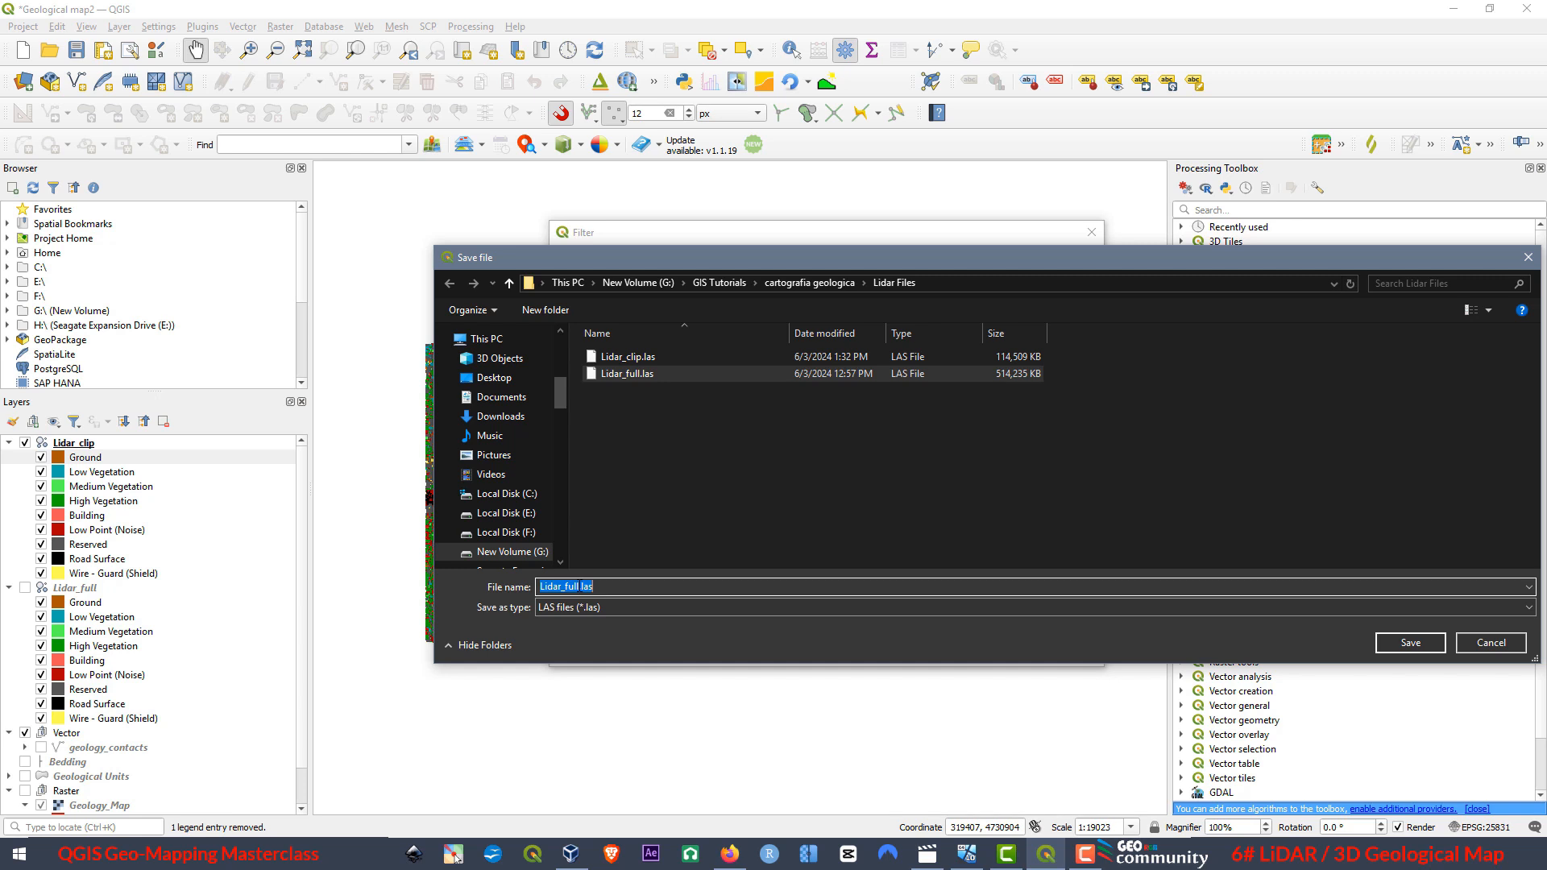
click(580, 587)
text(class)
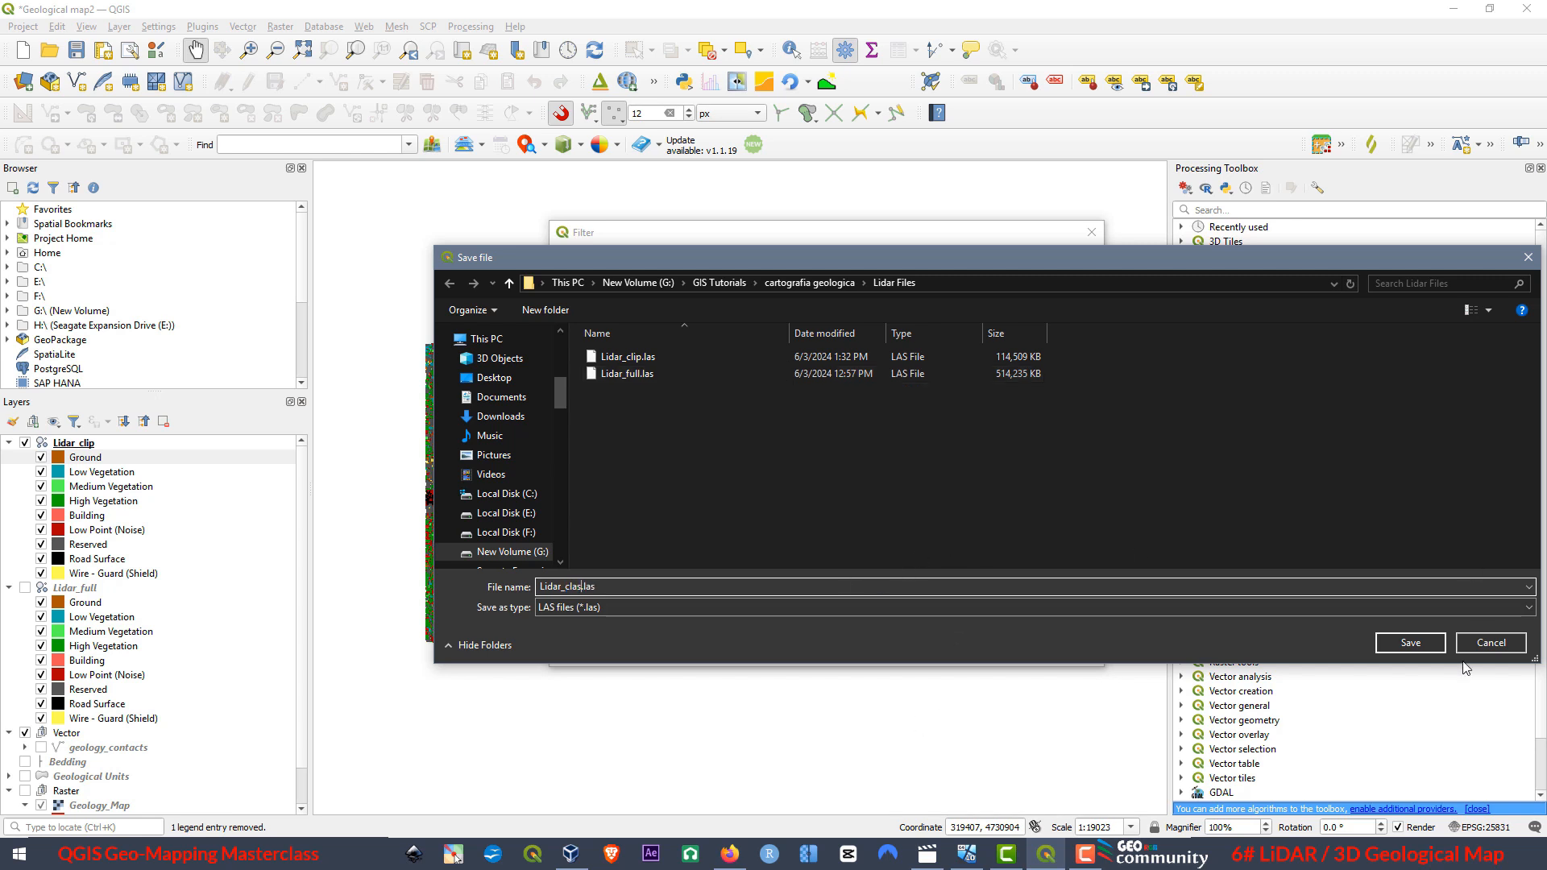
click(1412, 644)
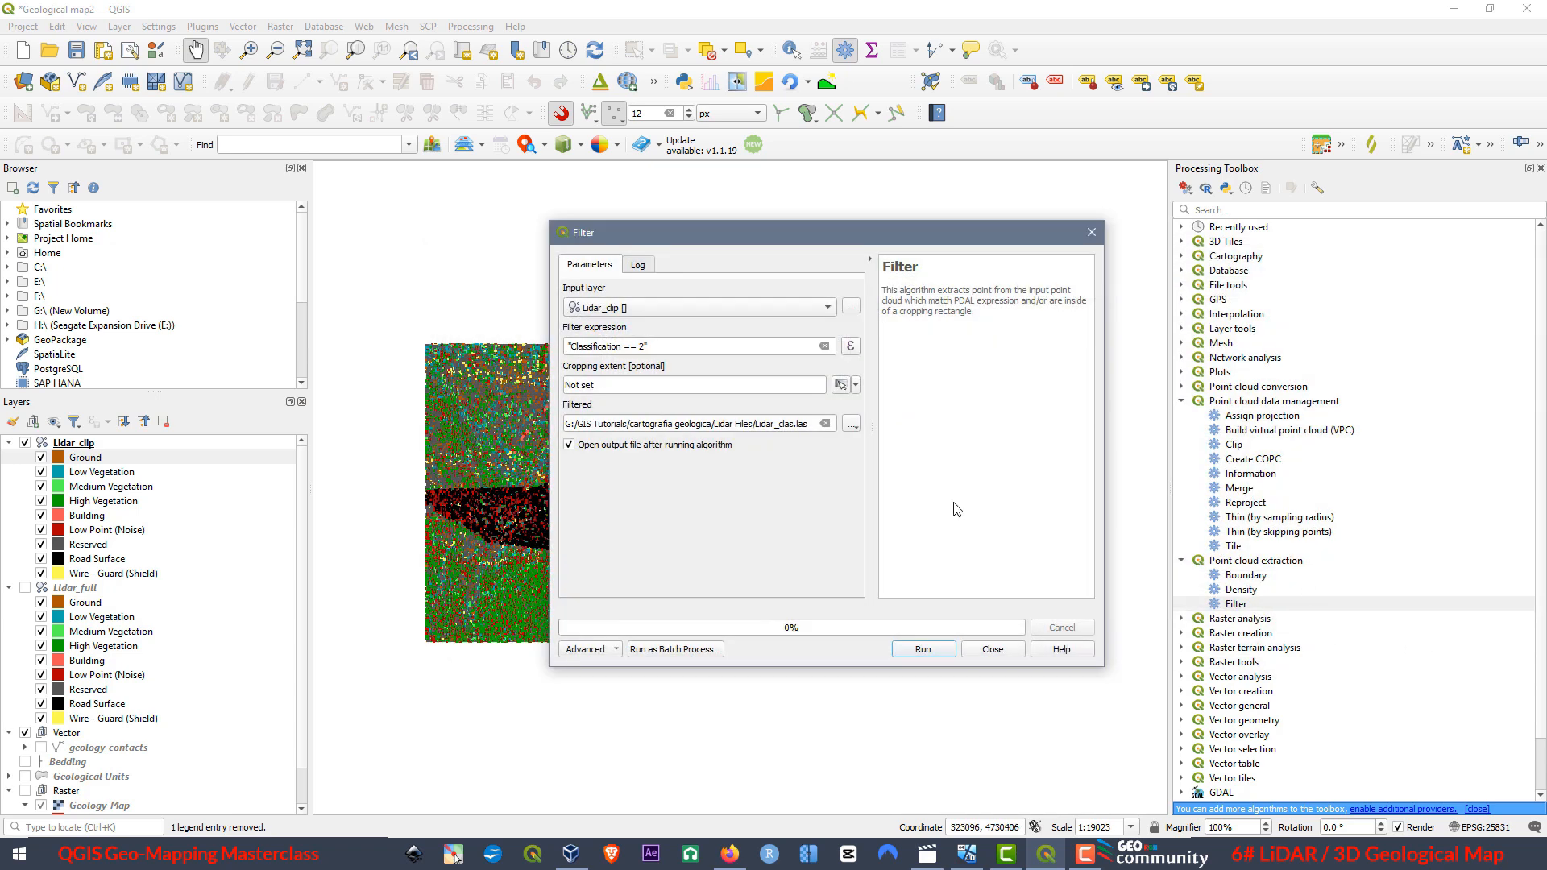
Run the filter on the point cloud, close its dialog and hide the Lidar_clip layer.
click(937, 649)
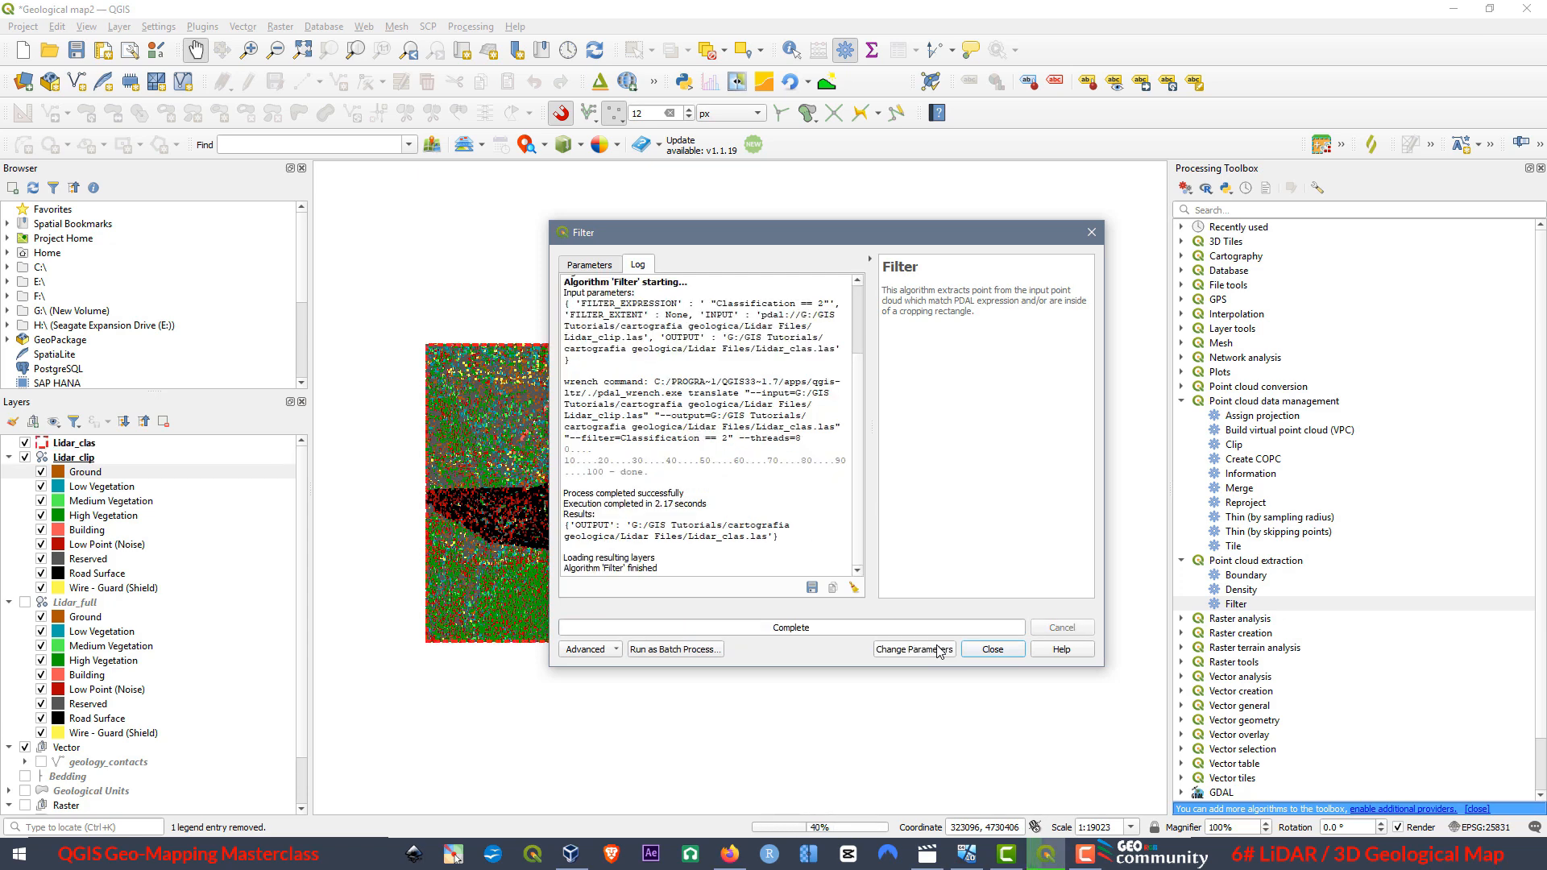
click(1091, 234)
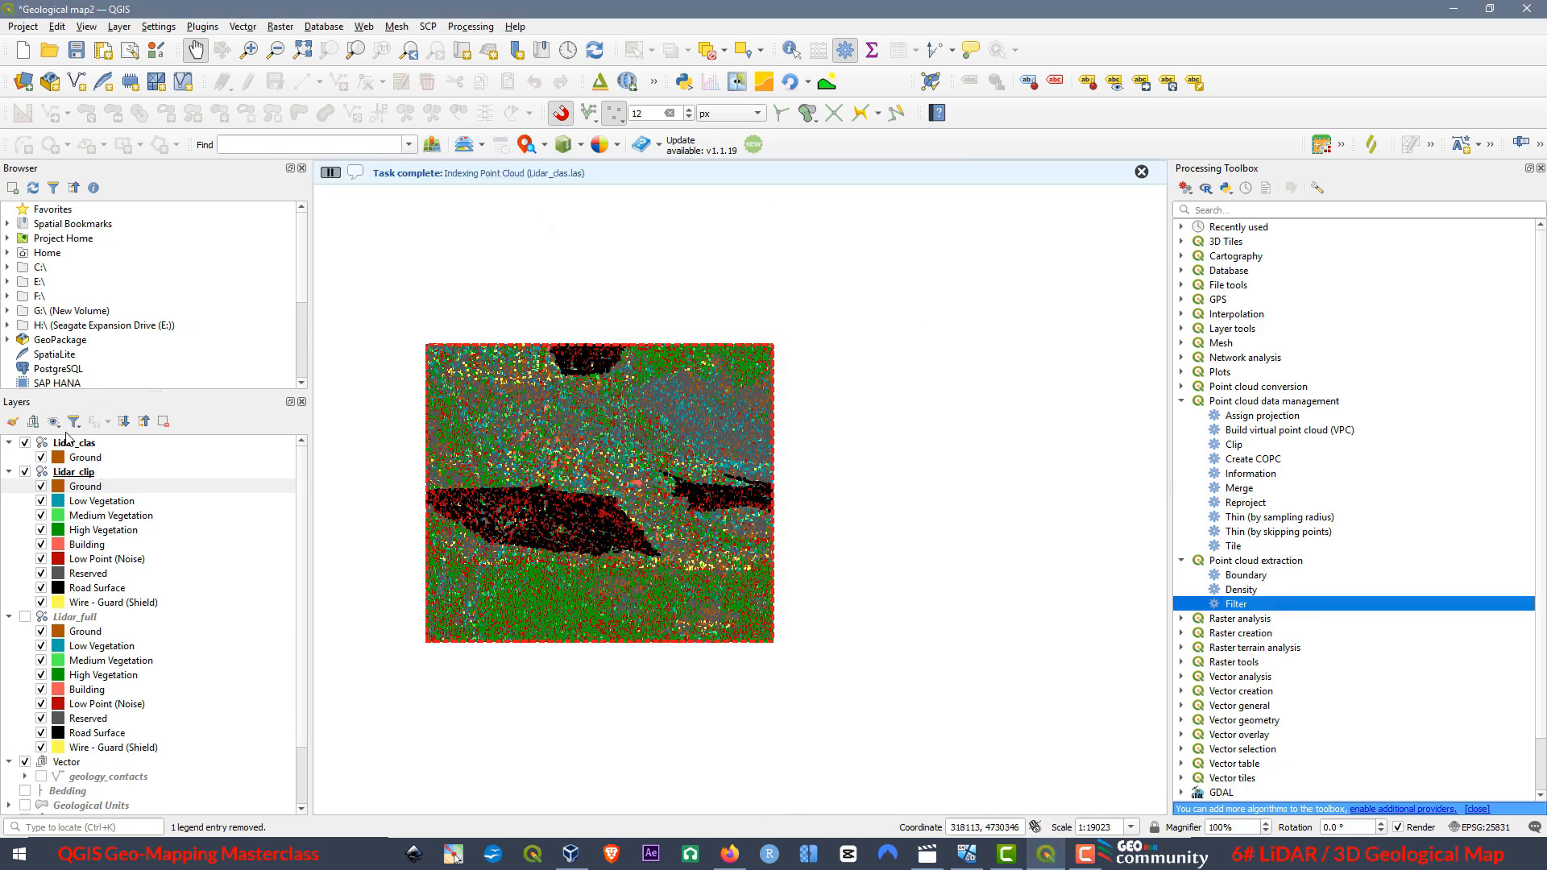
click(25, 472)
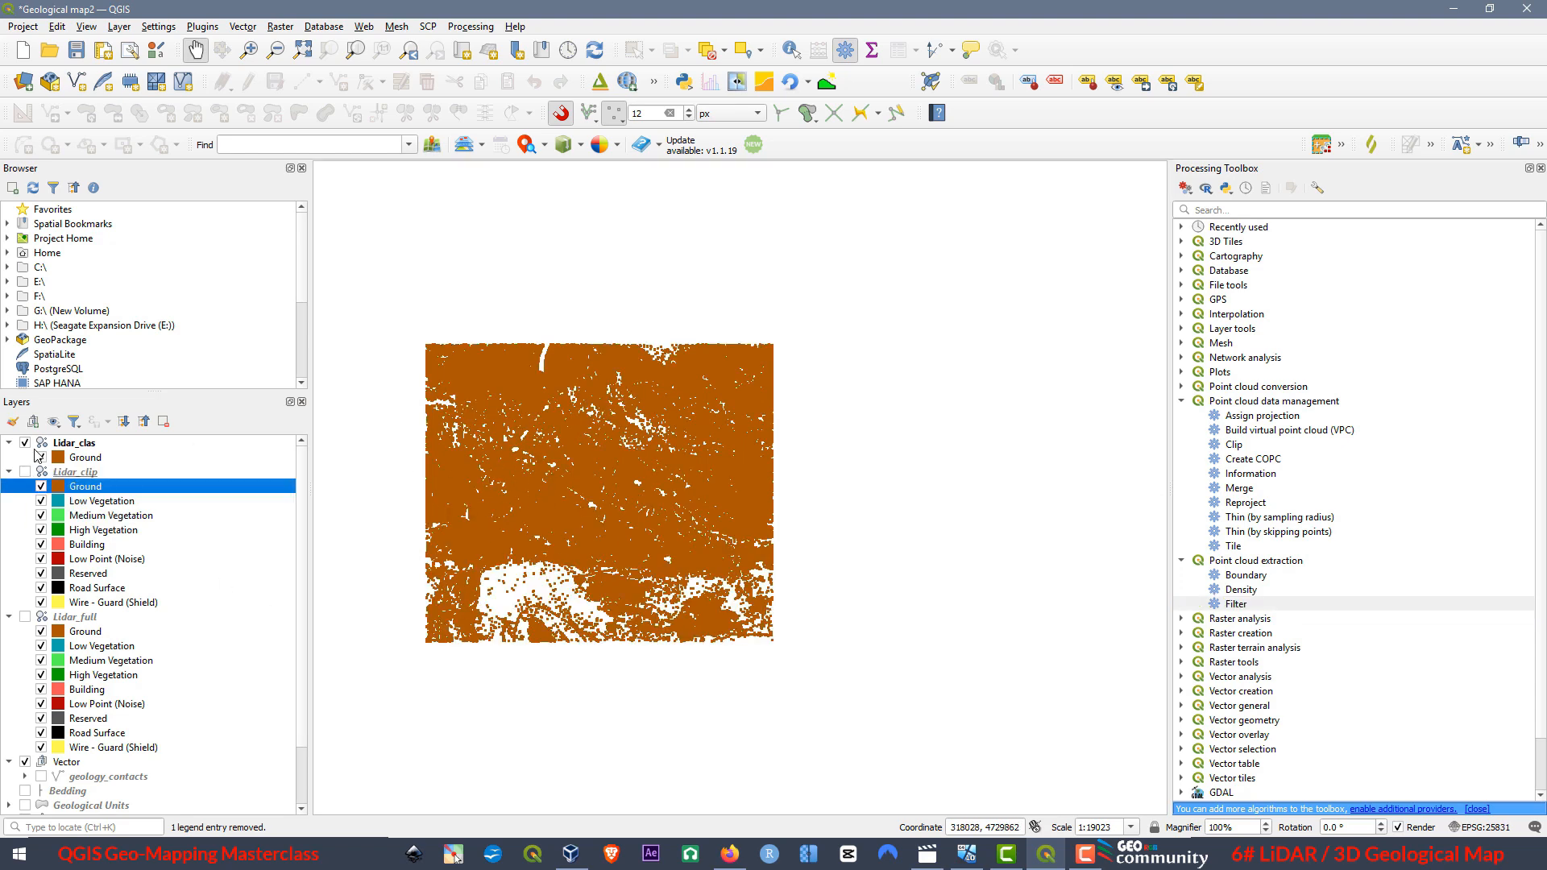
Examine the ground-only Lidar_clas point cloud in a new maximized 3D map view, tilting and rotating it, and close the view.
click(71, 444)
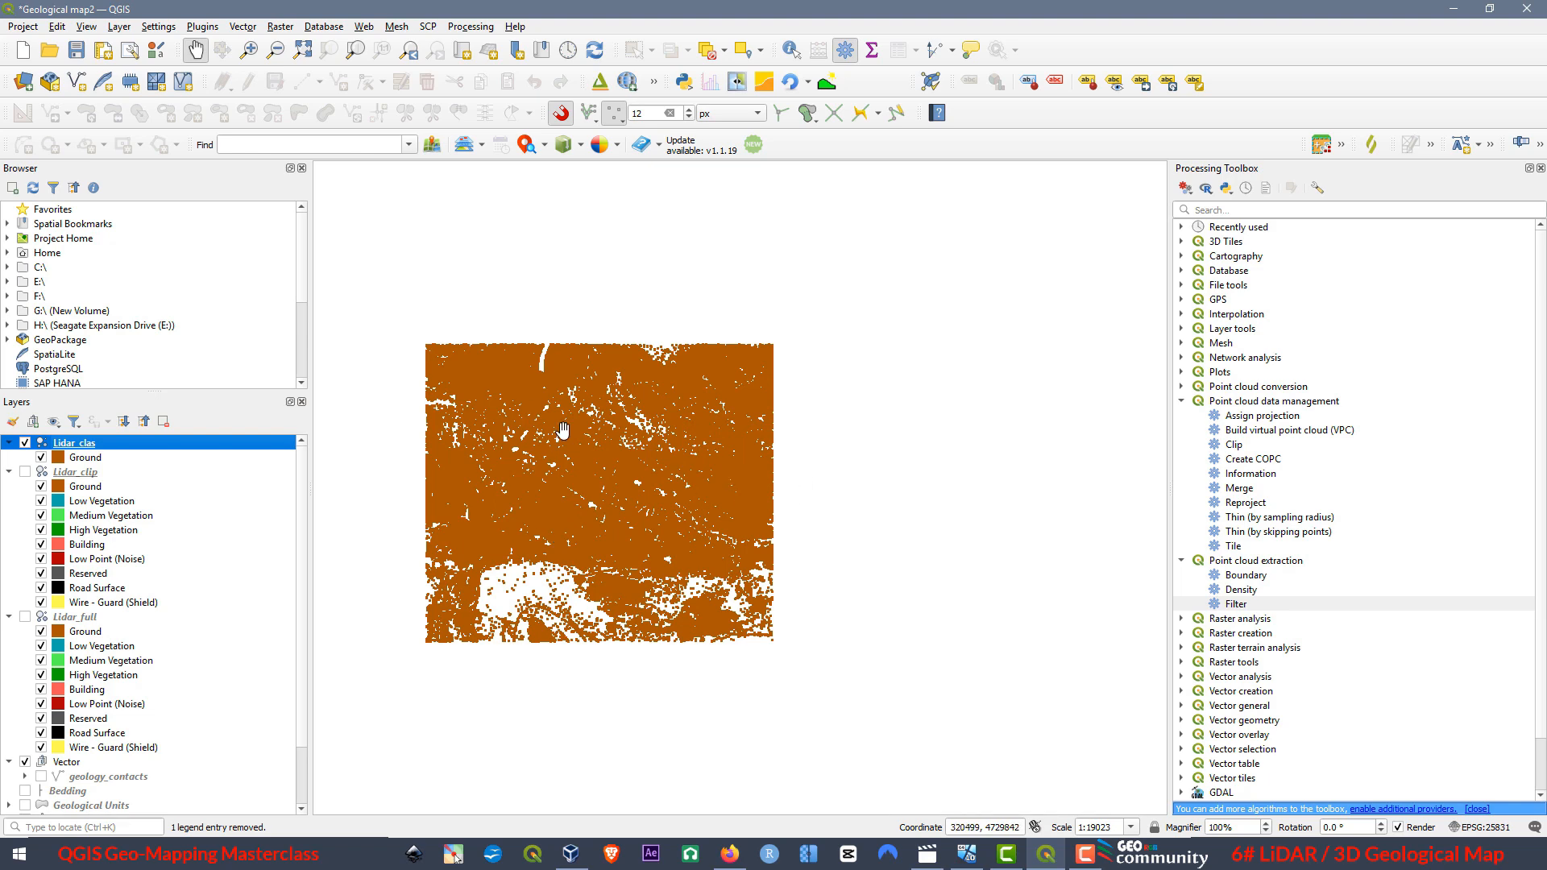
click(90, 30)
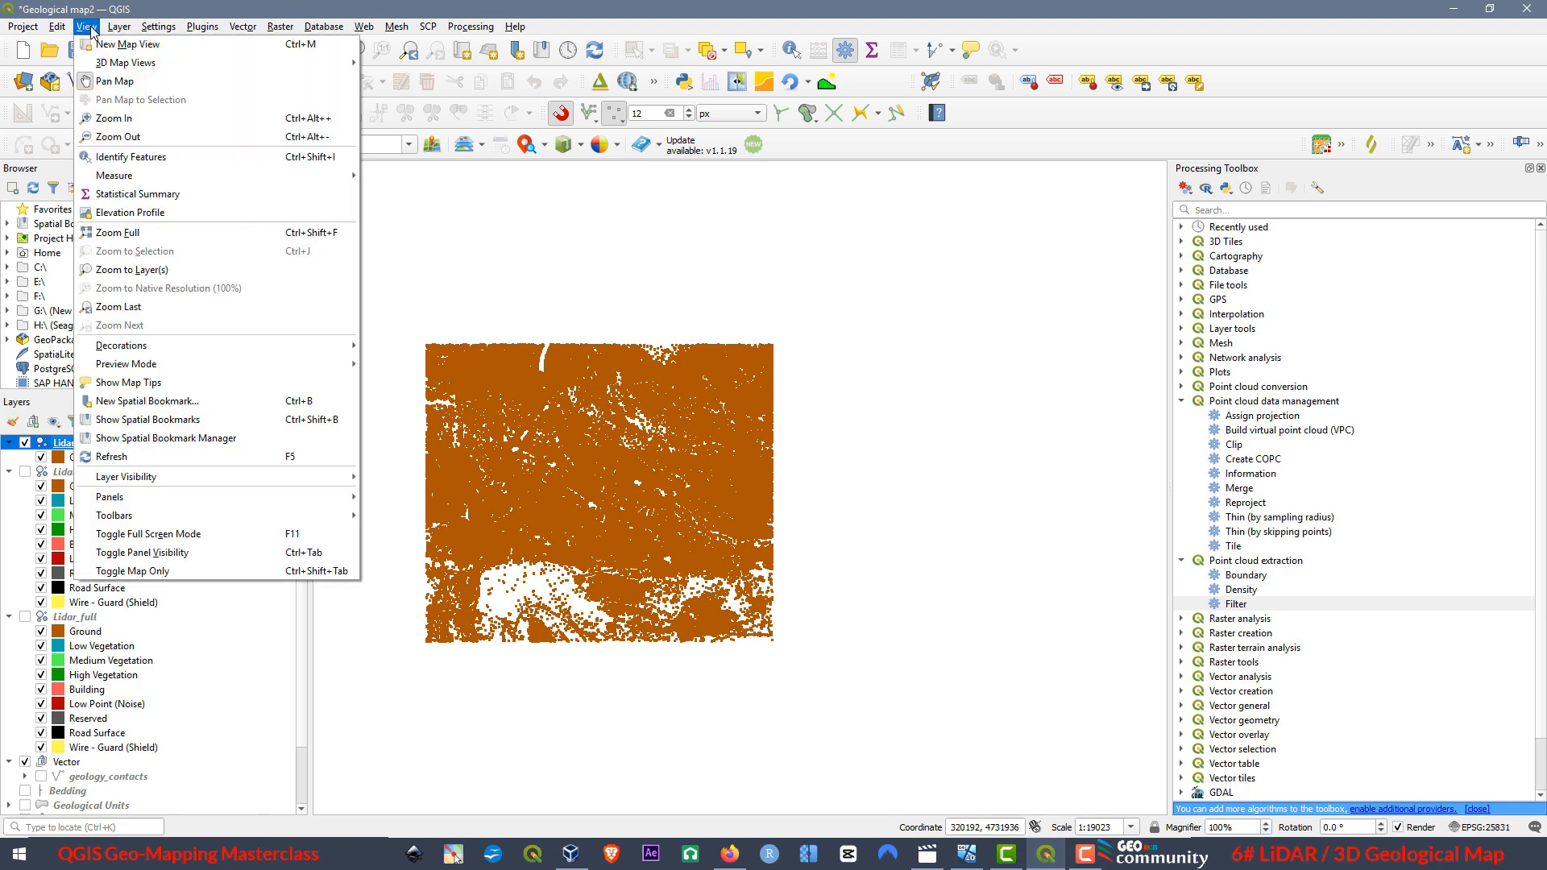
mouse_move(109, 62)
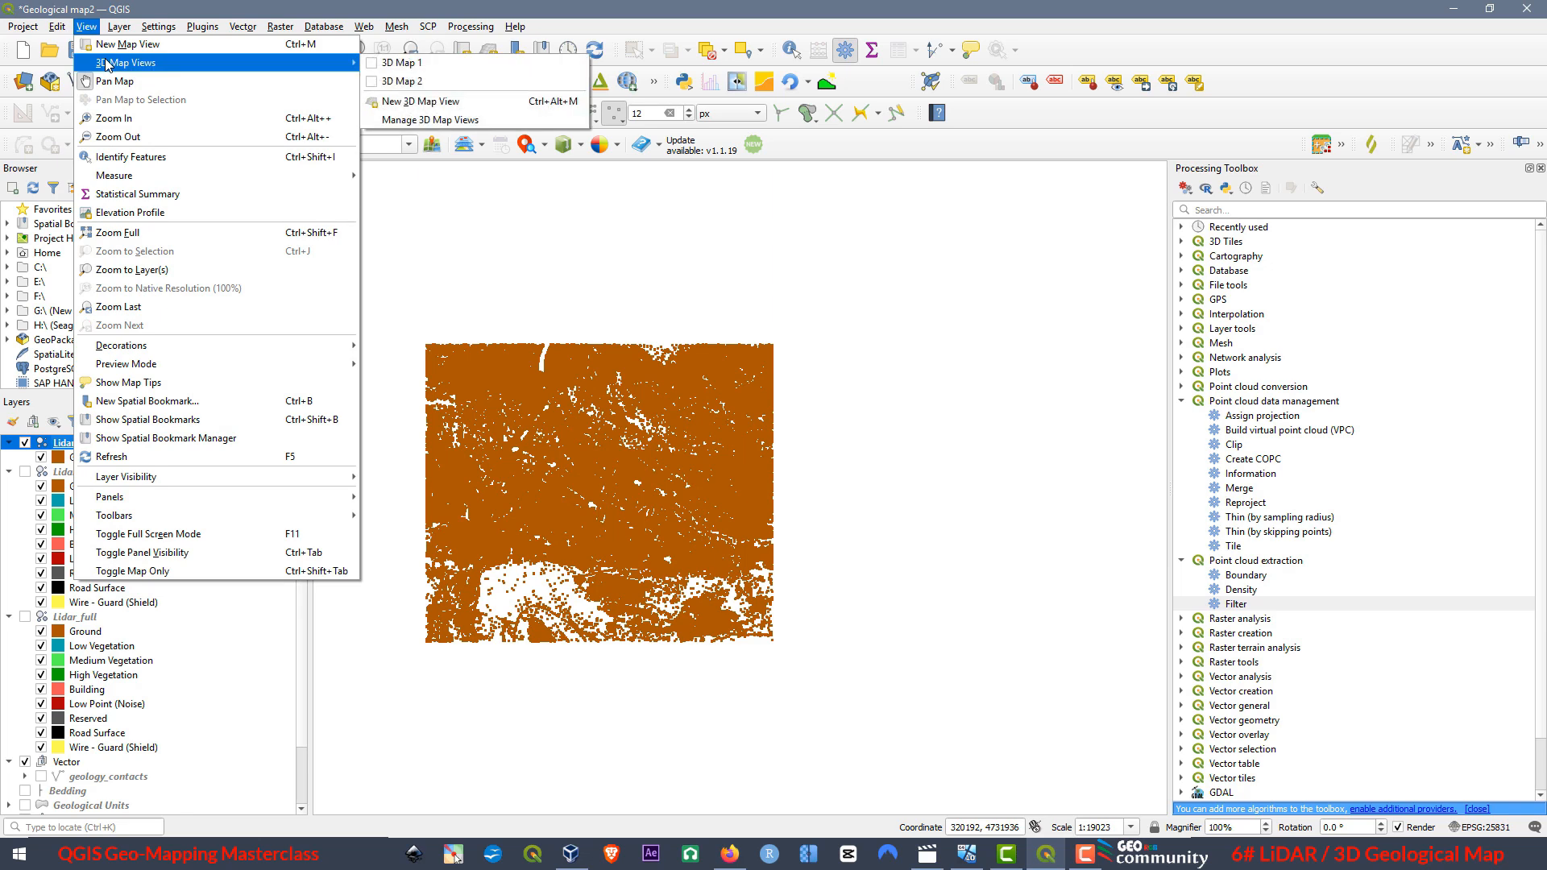
click(434, 102)
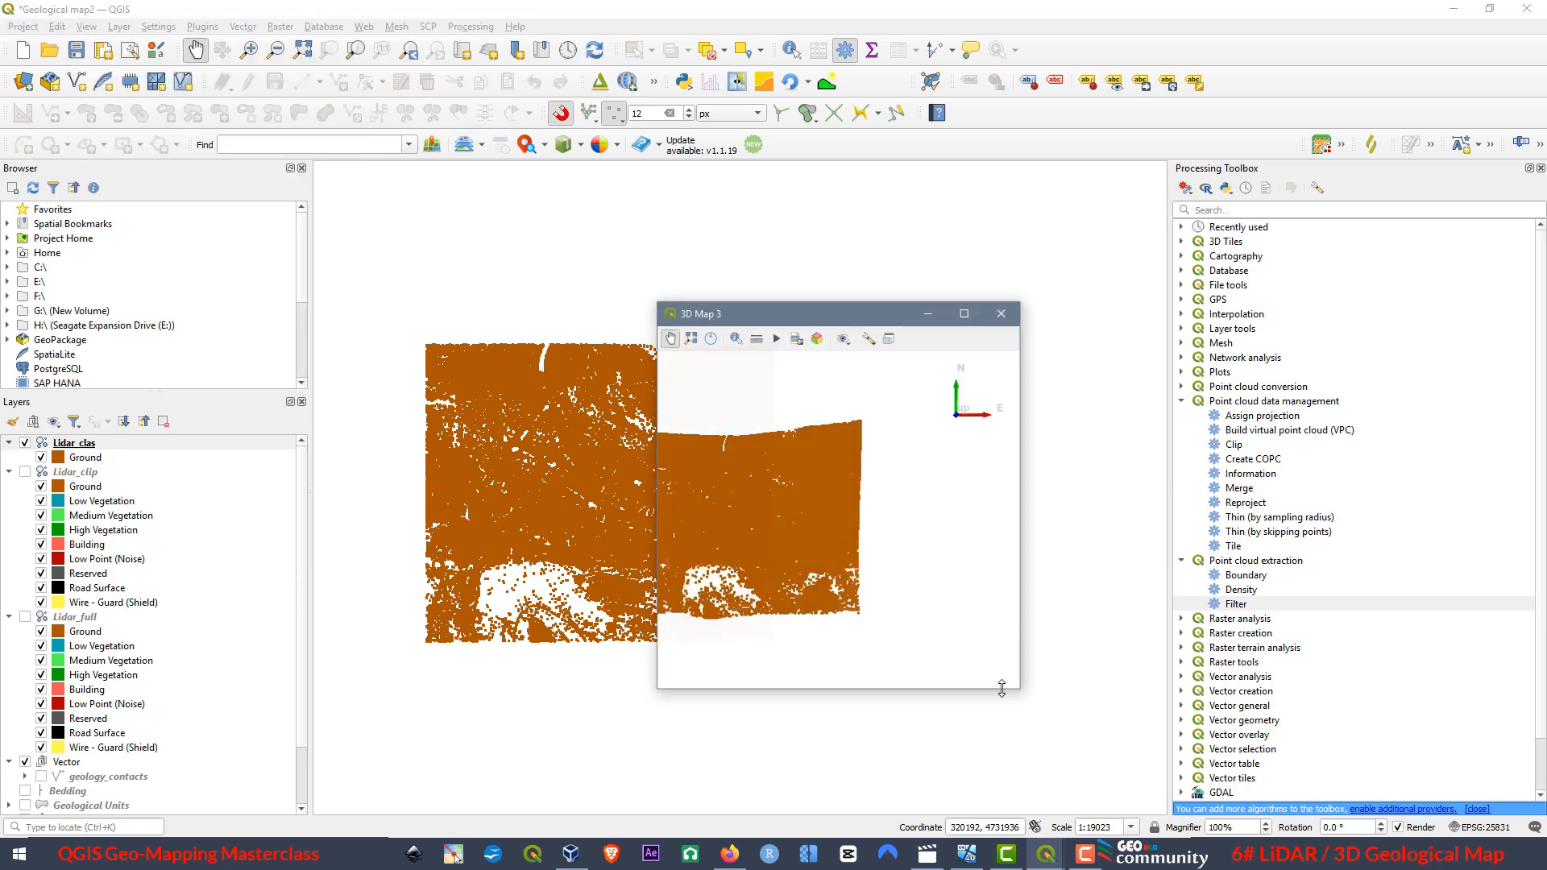
click(965, 314)
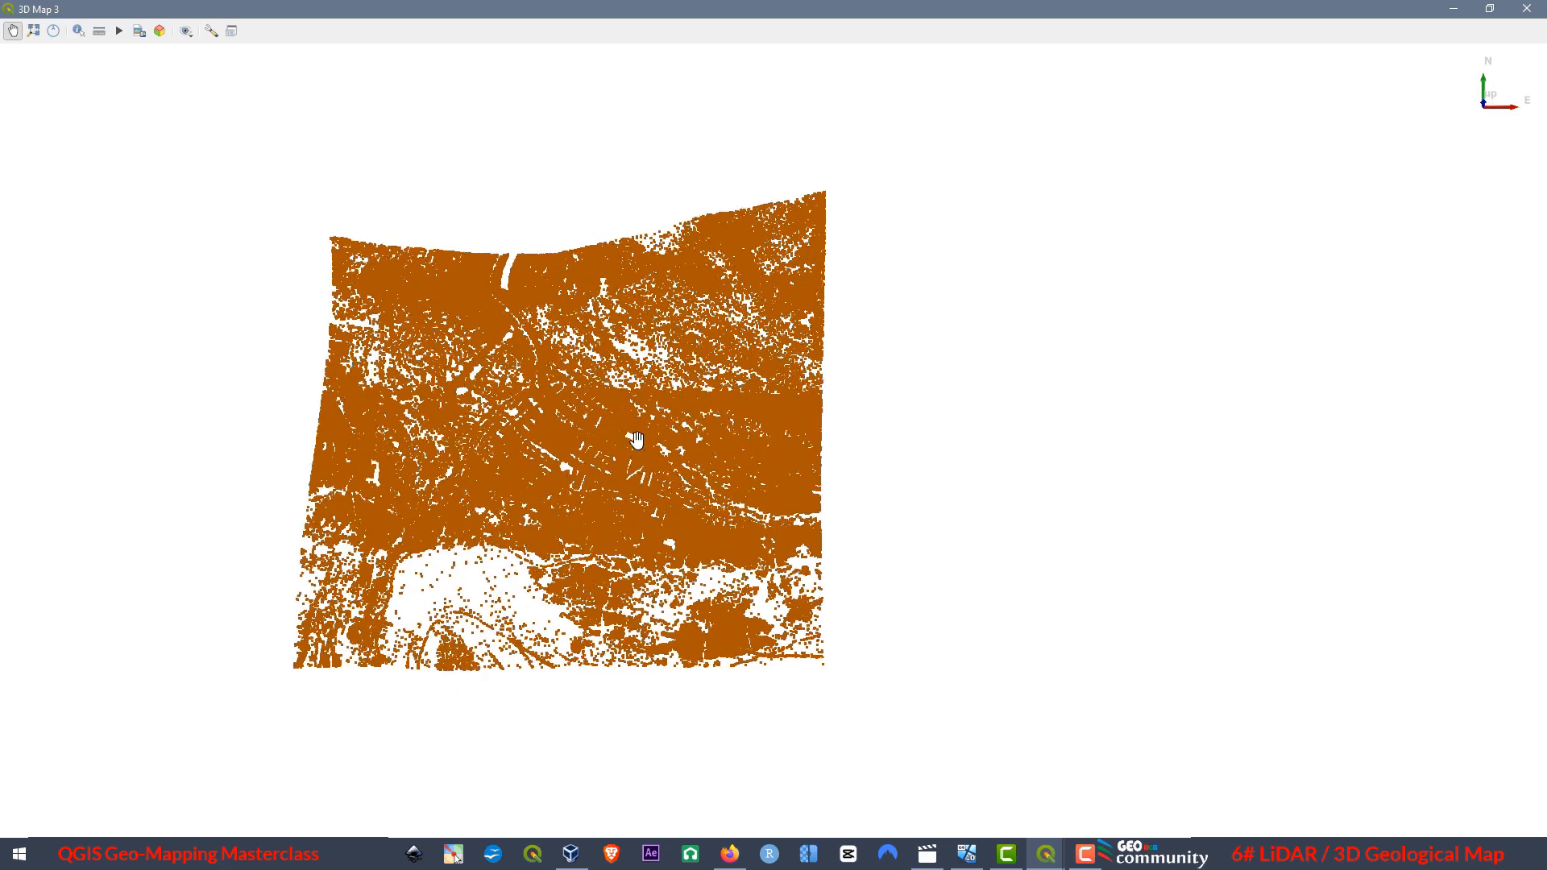
drag(638, 440, 1023, 749)
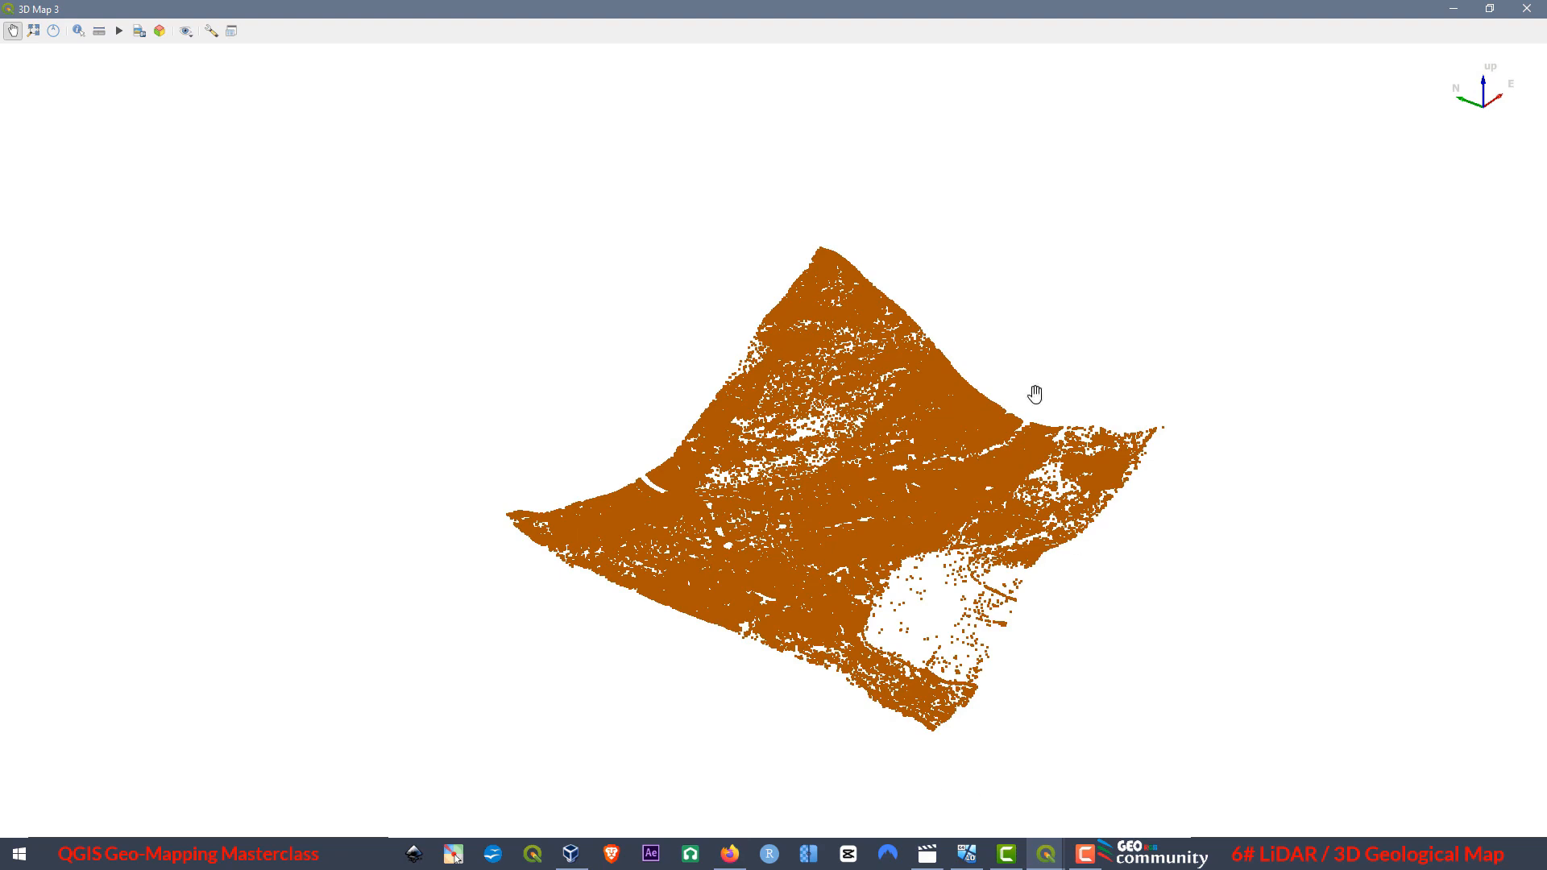
click(1535, 12)
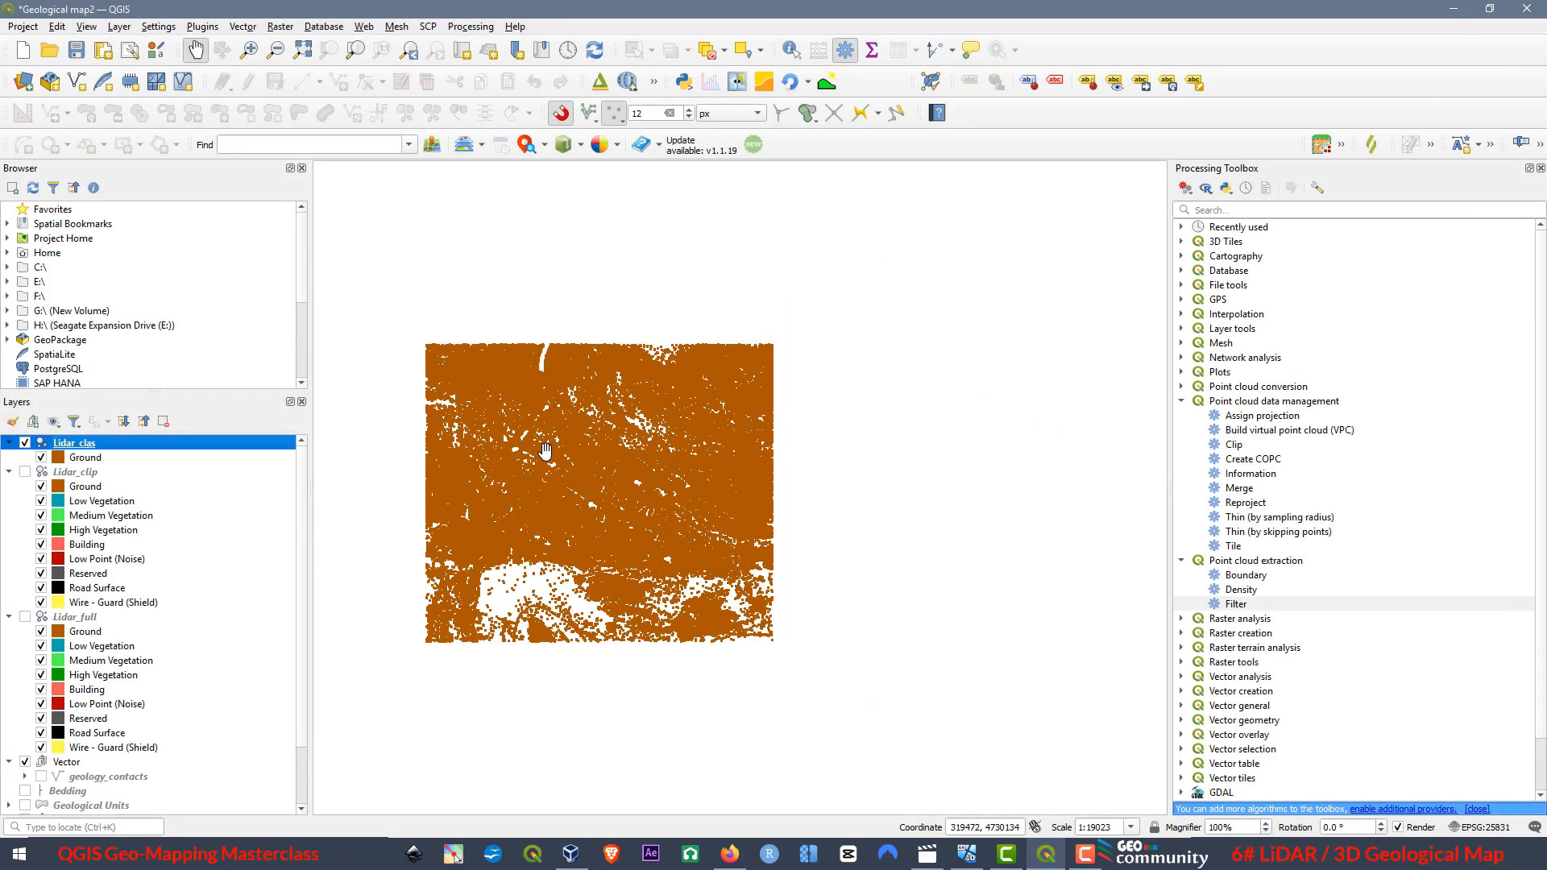
Examine Lidar_clip alone in a new 3D map view for comparison, close it and make only Lidar_clas visible again.
click(25, 443)
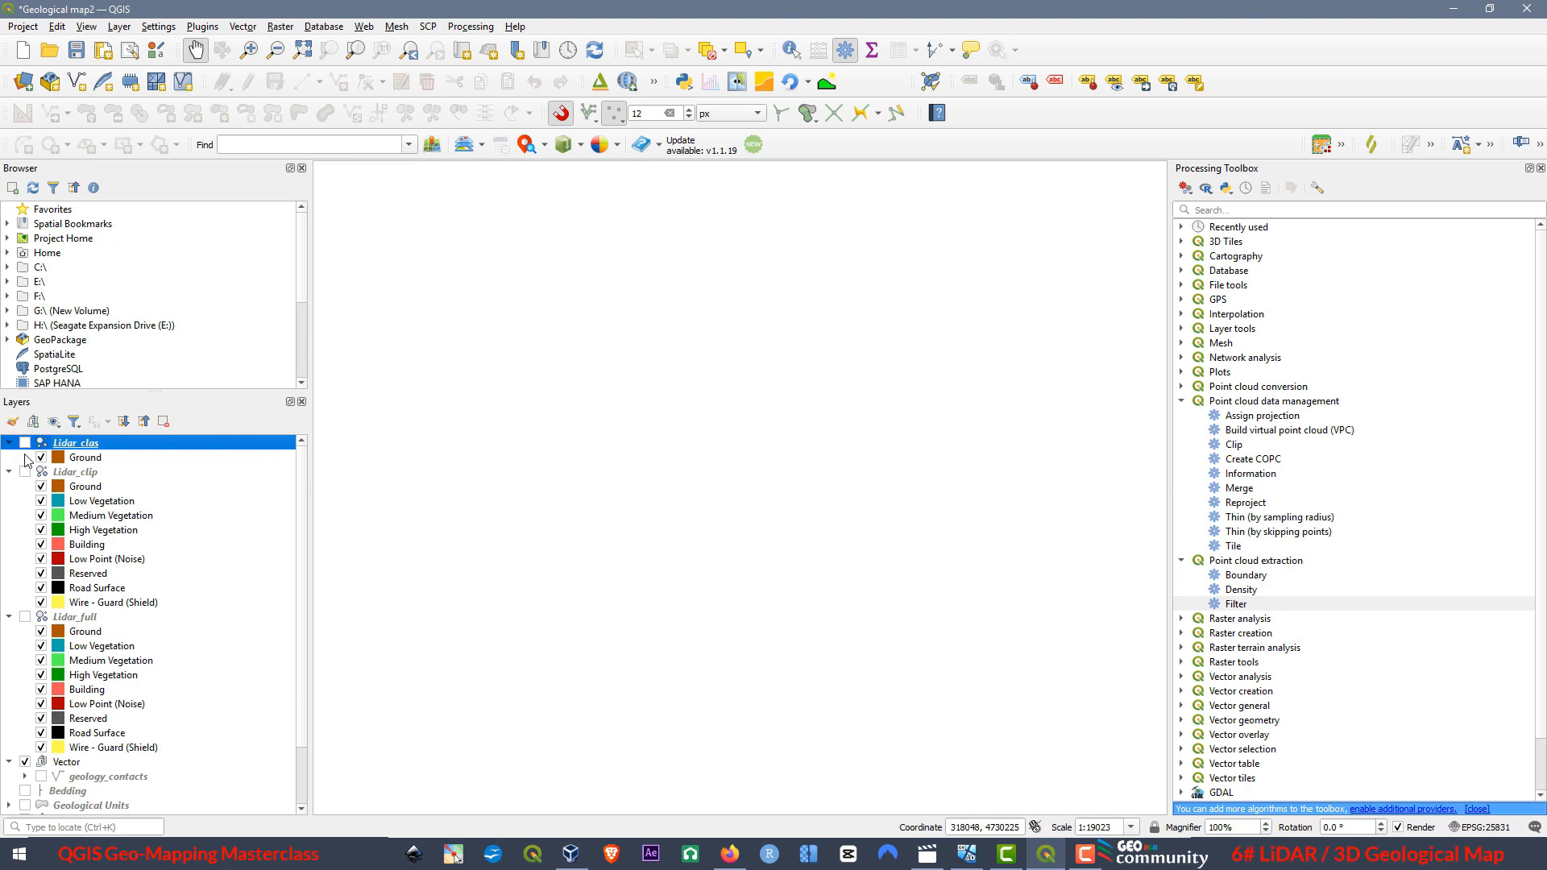
click(25, 472)
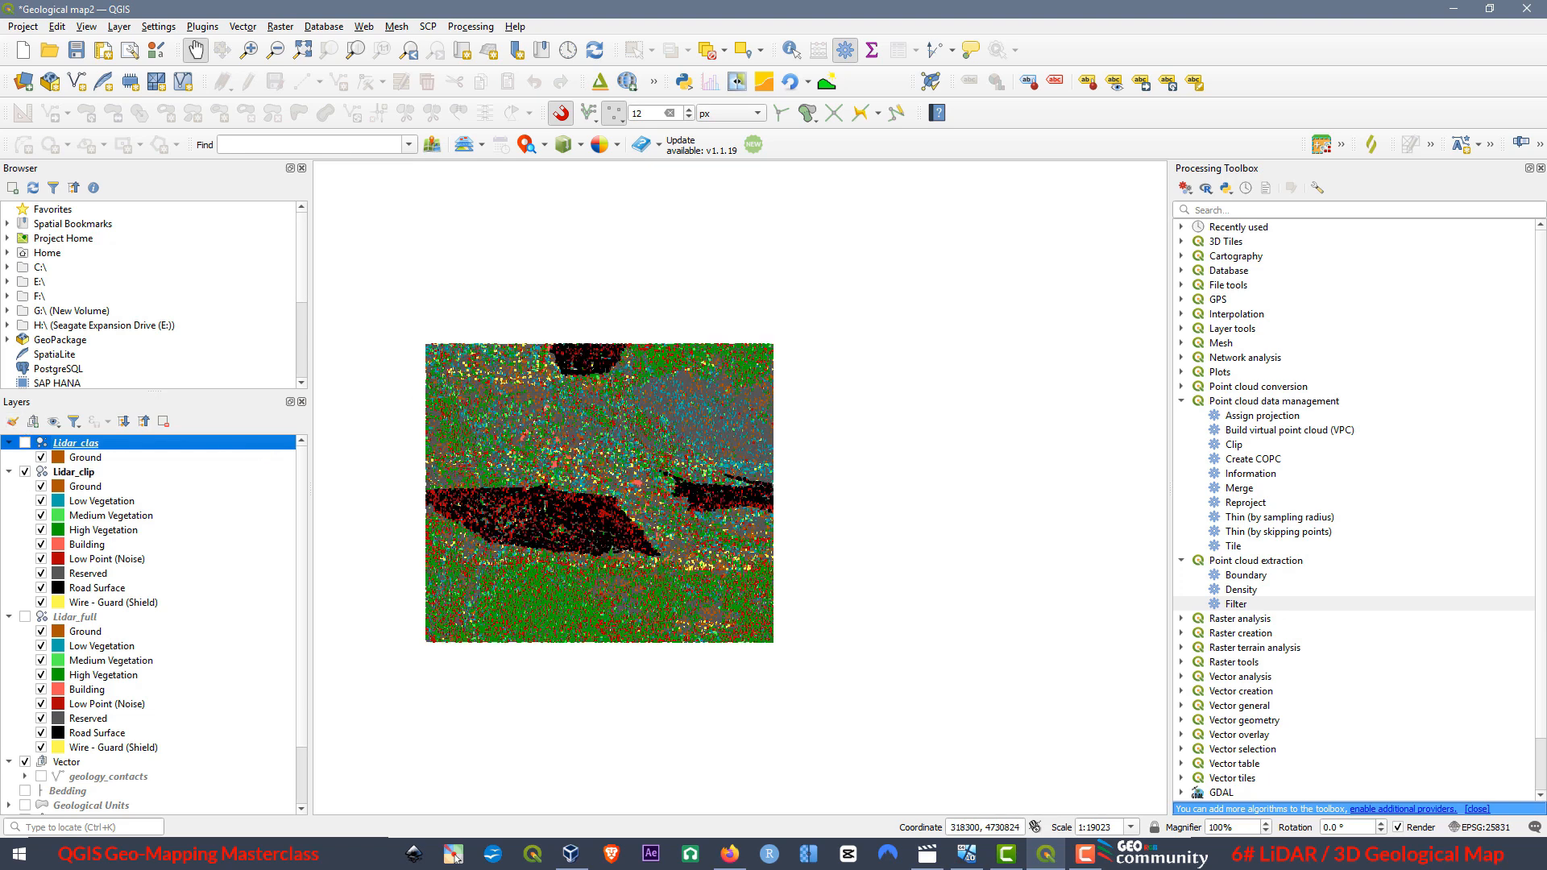
click(86, 26)
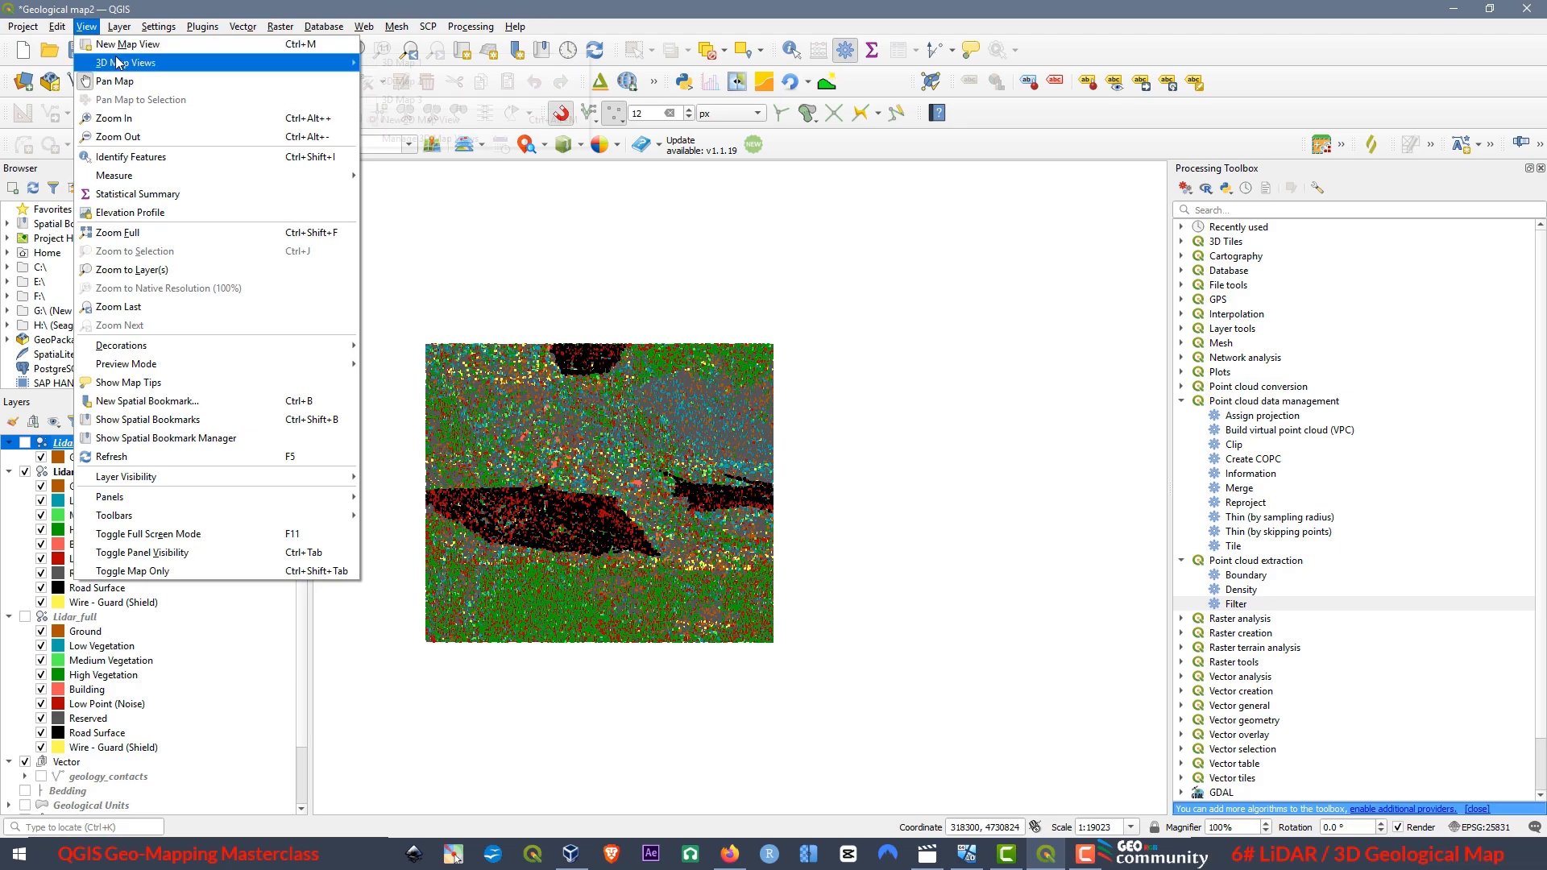
mouse_move(165, 63)
click(409, 120)
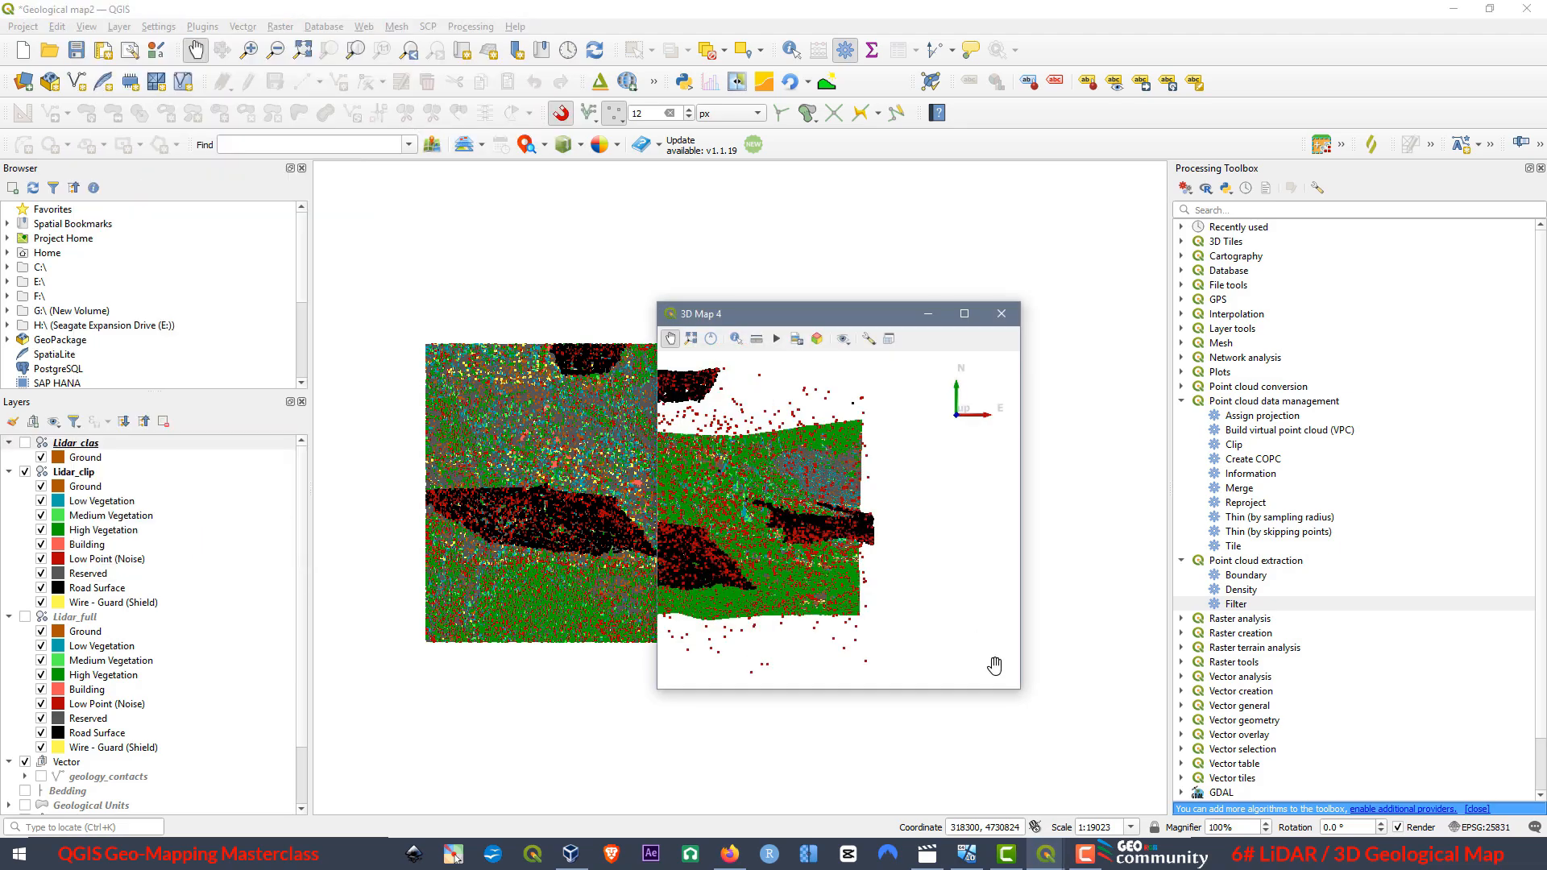
click(969, 319)
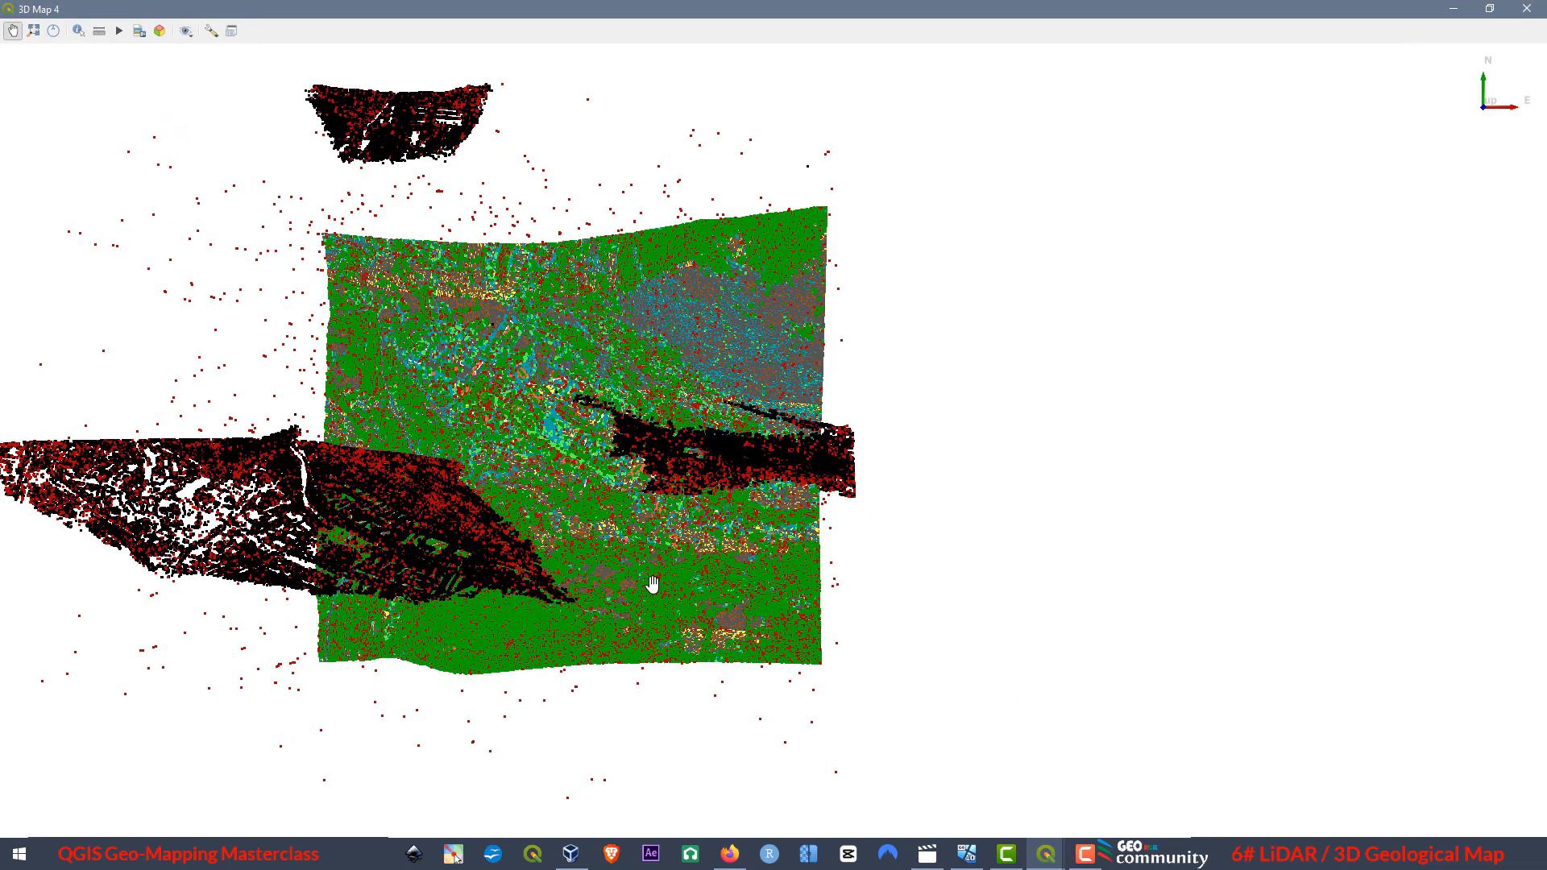
drag(653, 298, 911, 749)
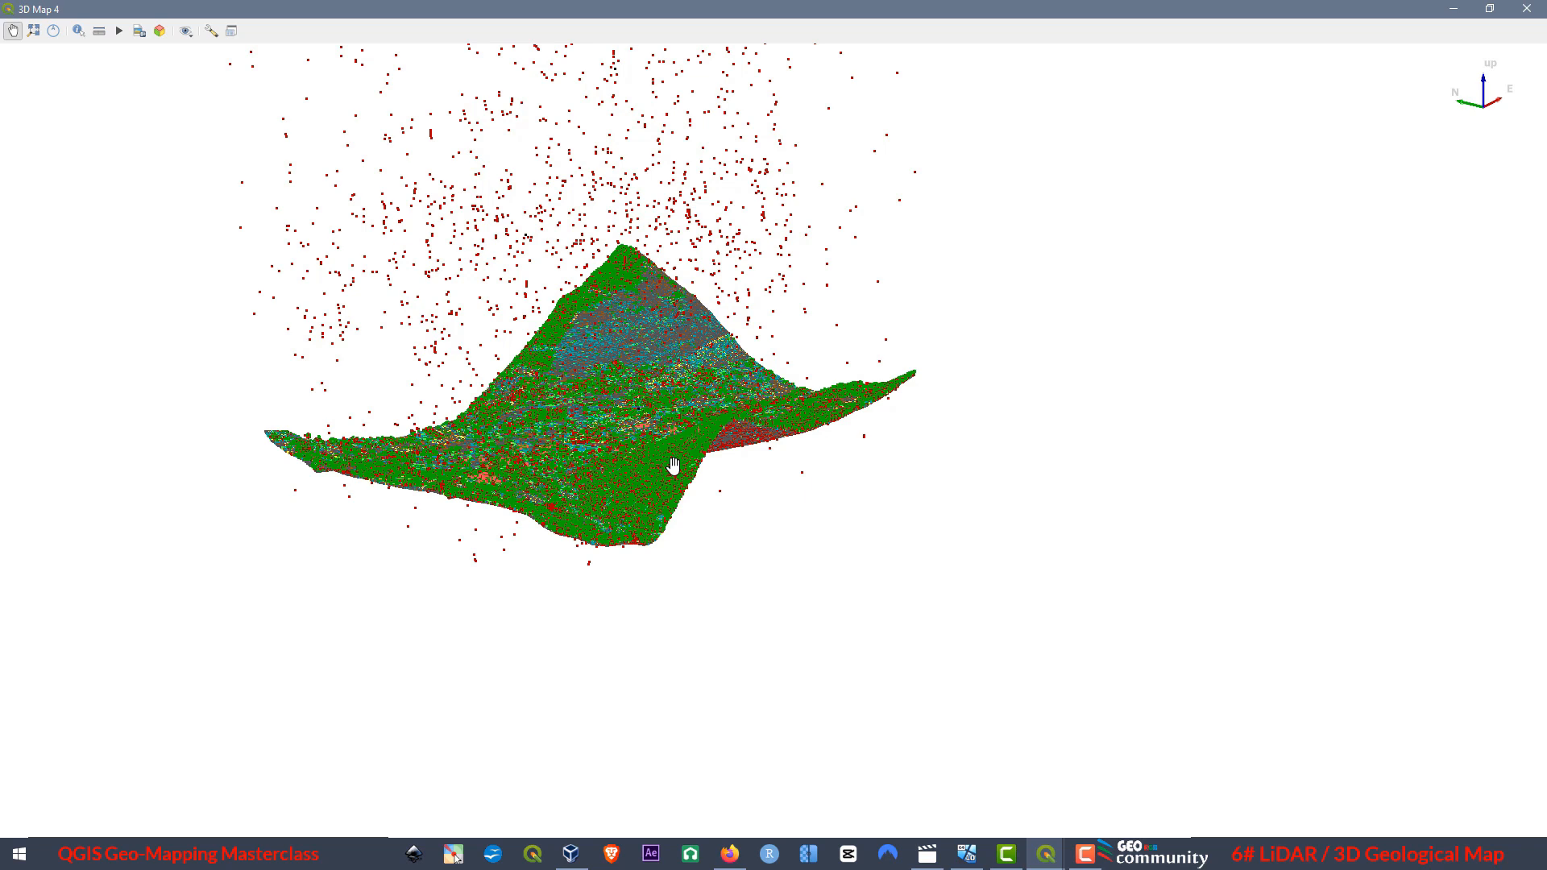
click(1528, 8)
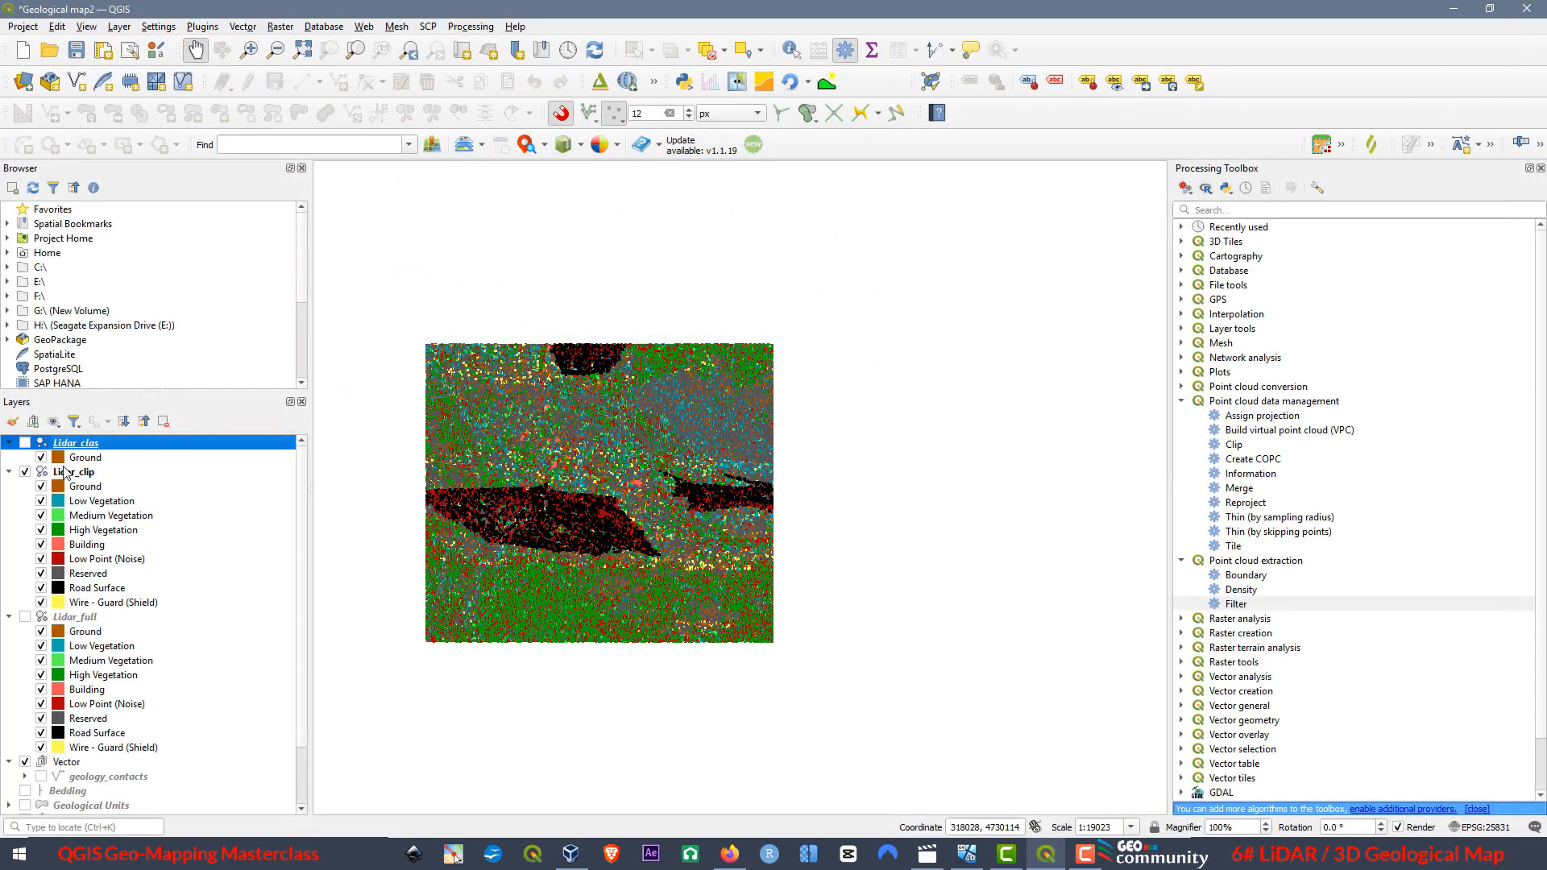
click(25, 443)
click(25, 472)
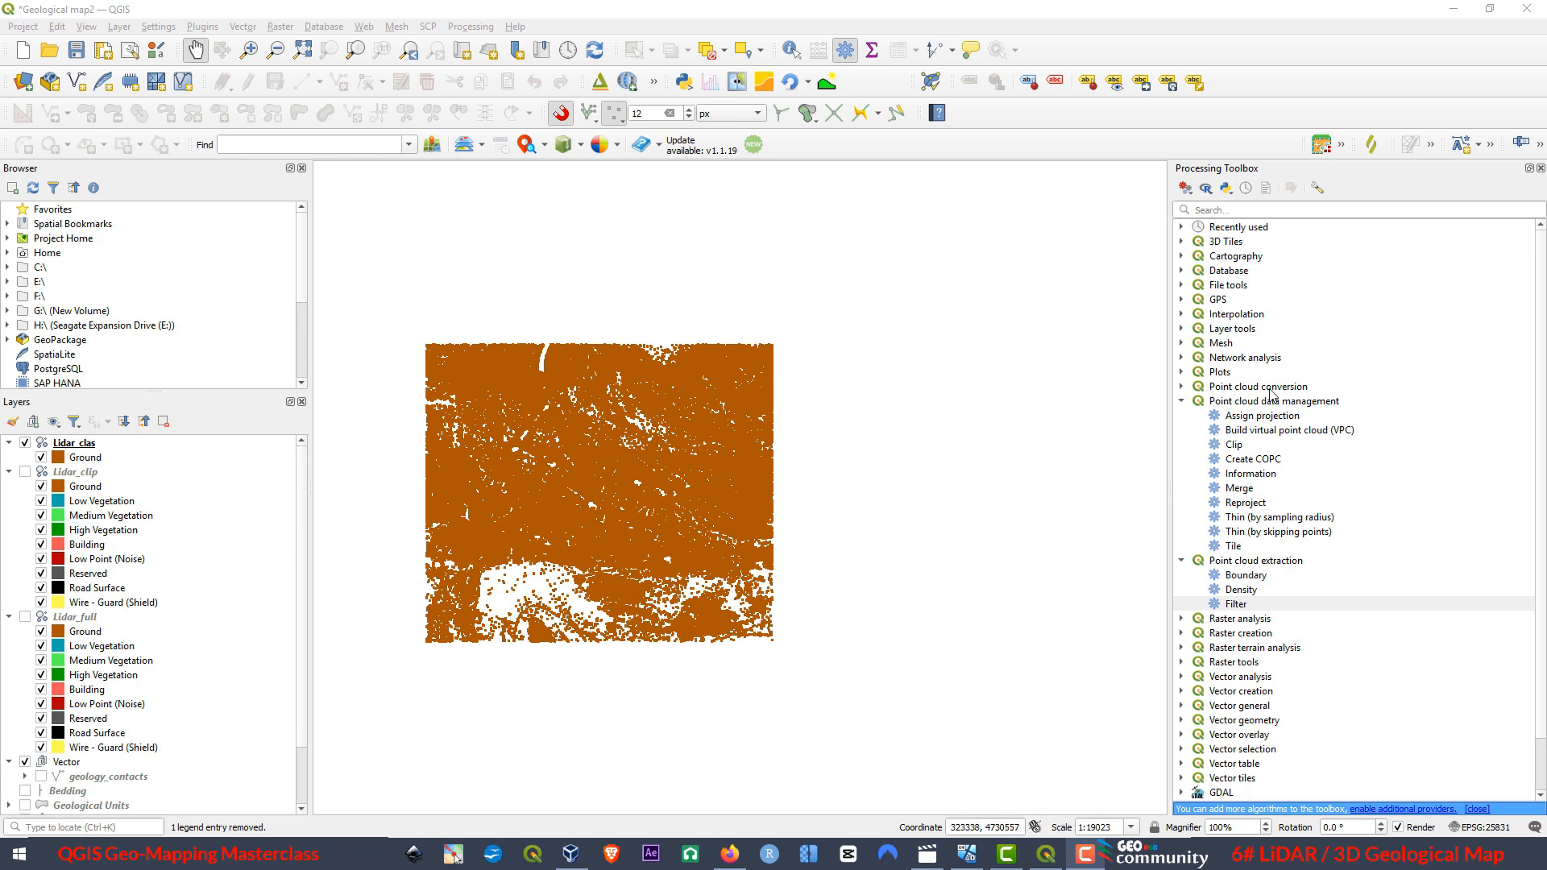
Open the point cloud conversion algorithm Export to raster (using triangulation) for the Lidar_clas layer.
click(1181, 387)
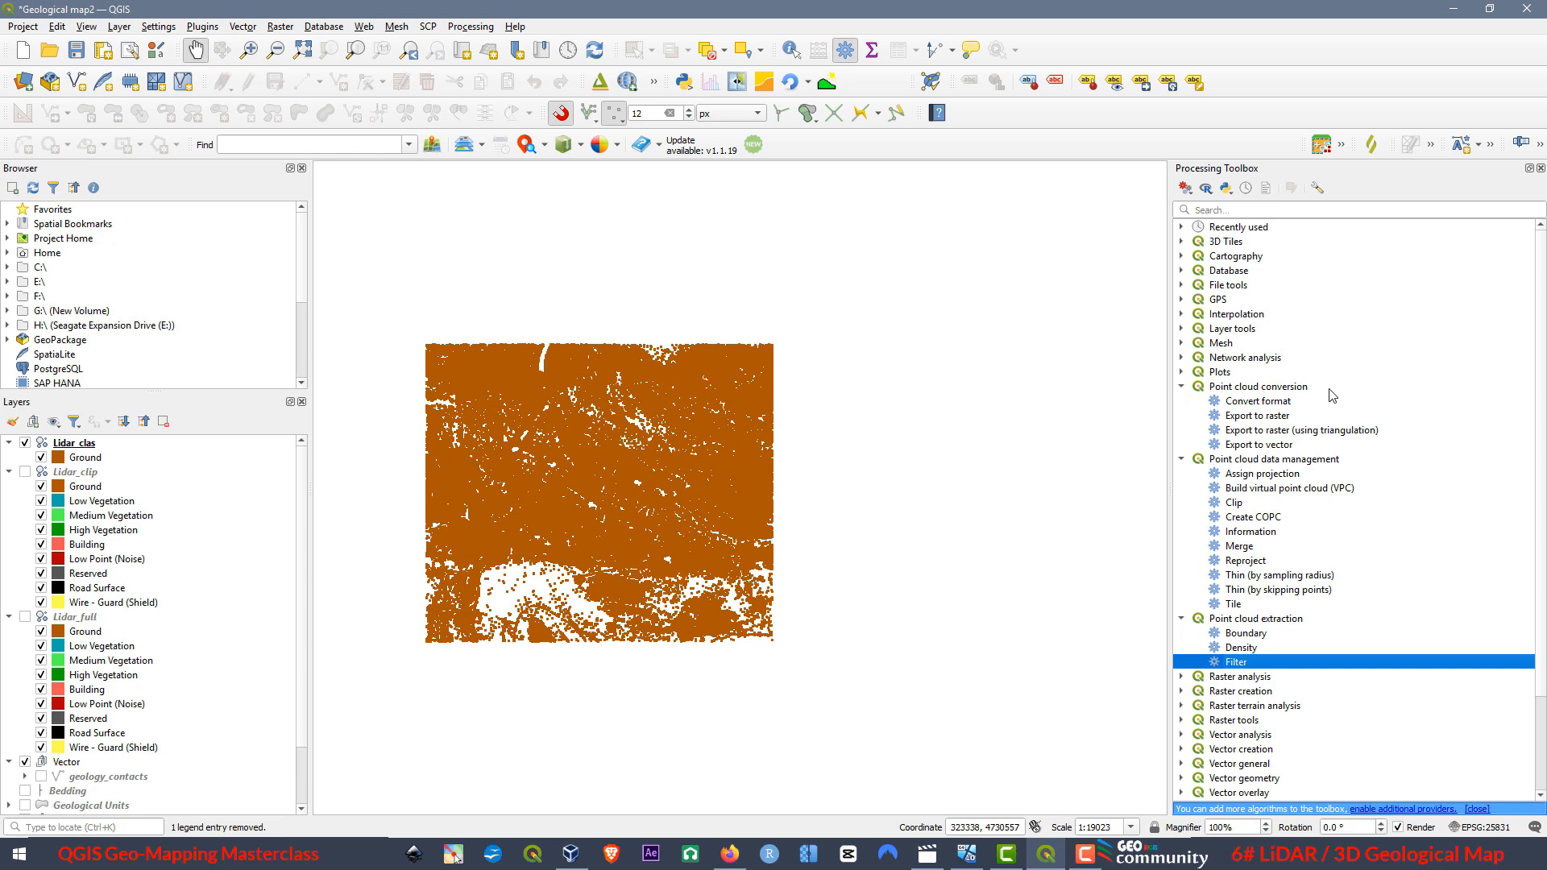
click(1255, 416)
click(1267, 431)
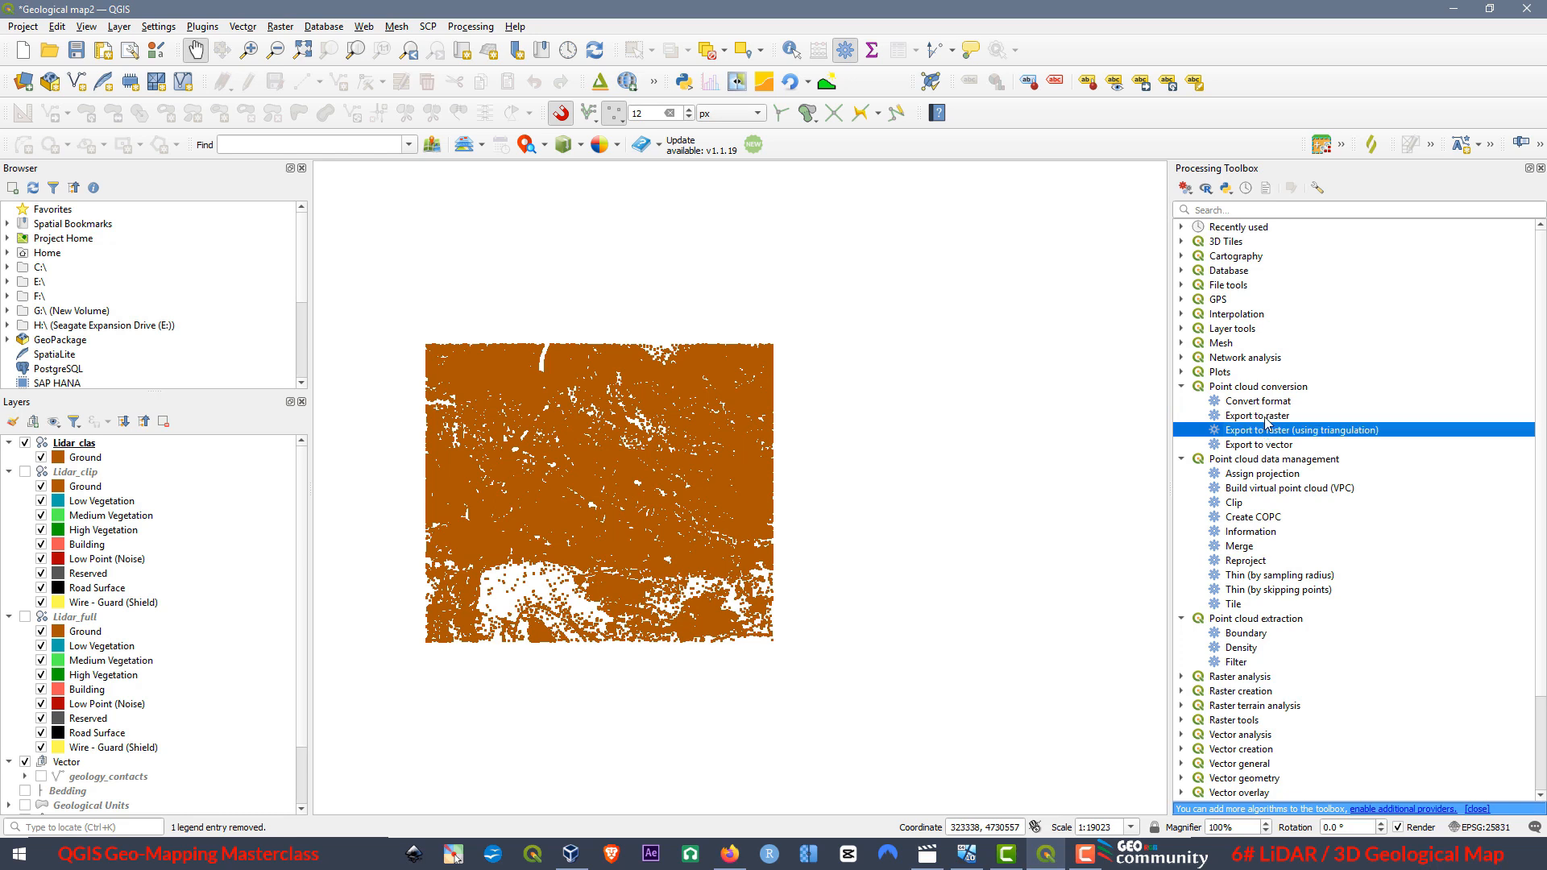
click(1269, 417)
click(1269, 433)
click(1262, 419)
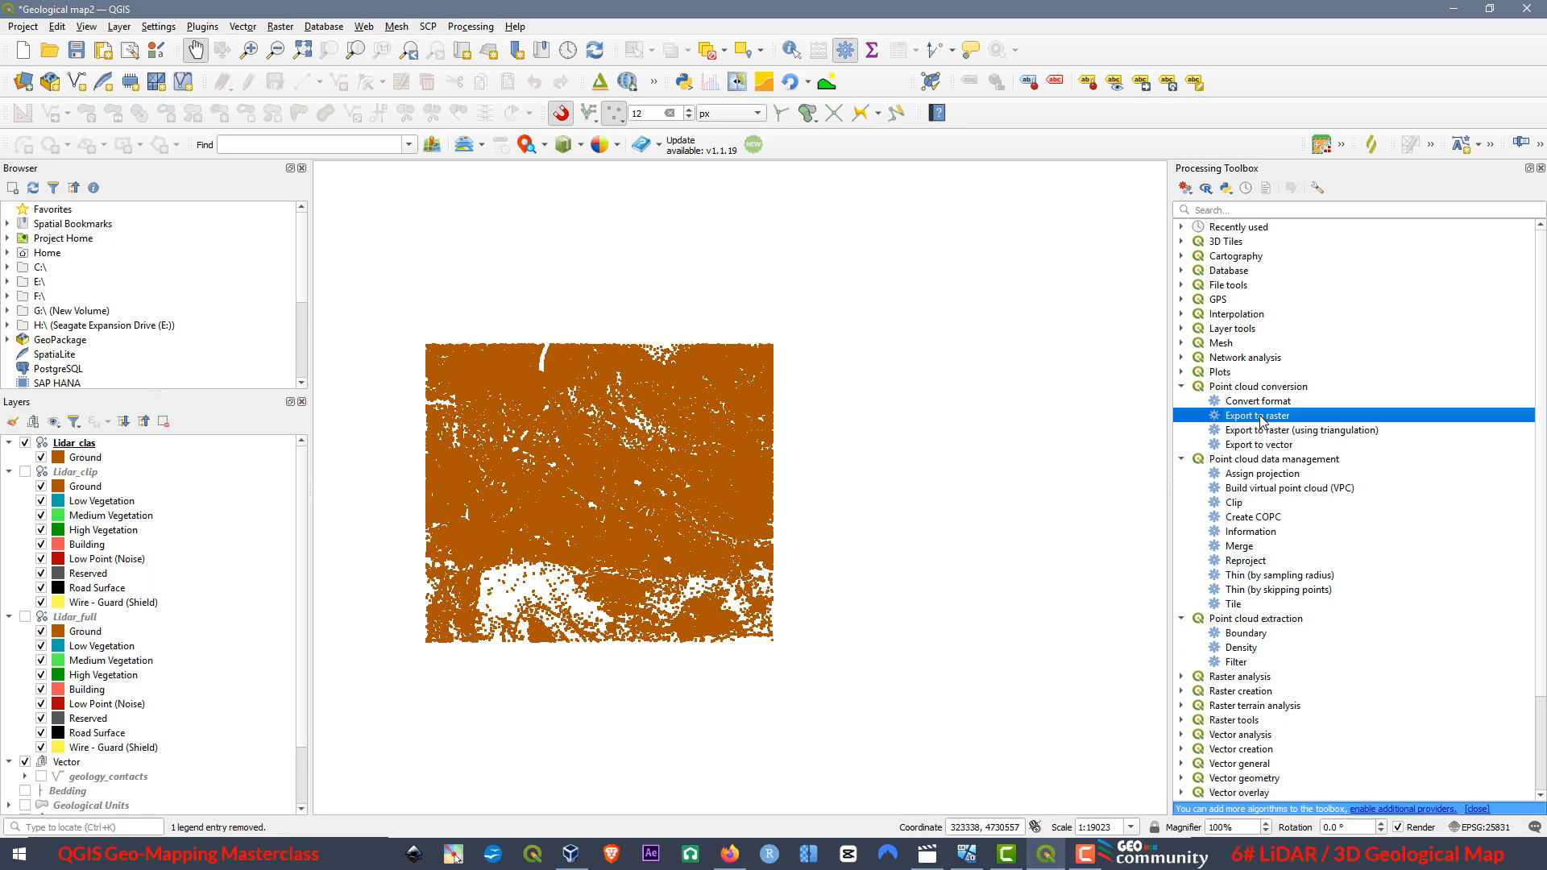
scroll(453, 411, up, 2)
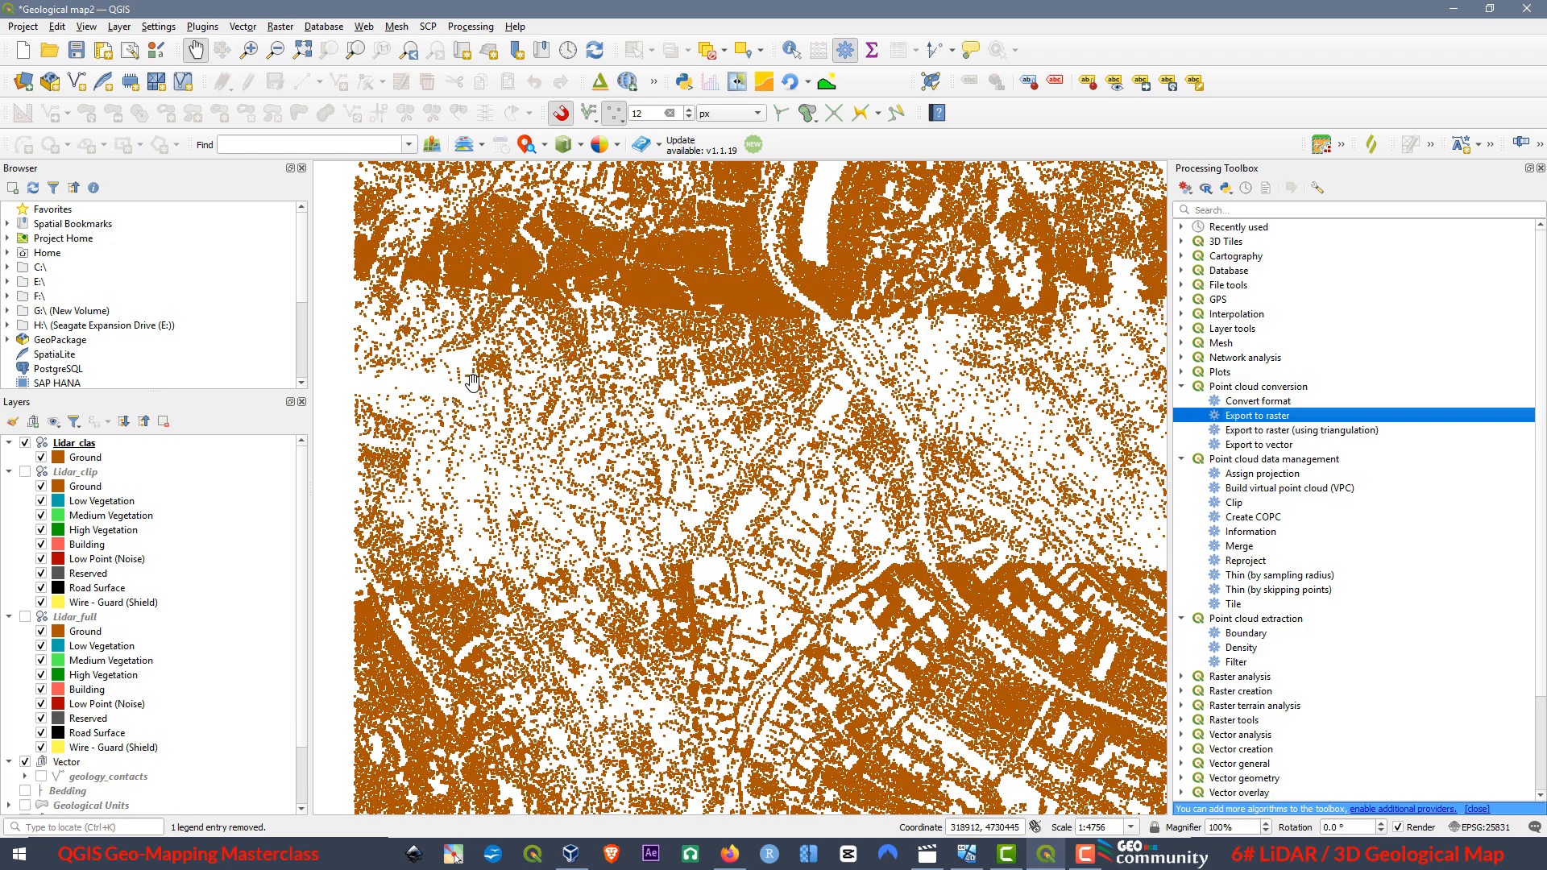
click(1258, 435)
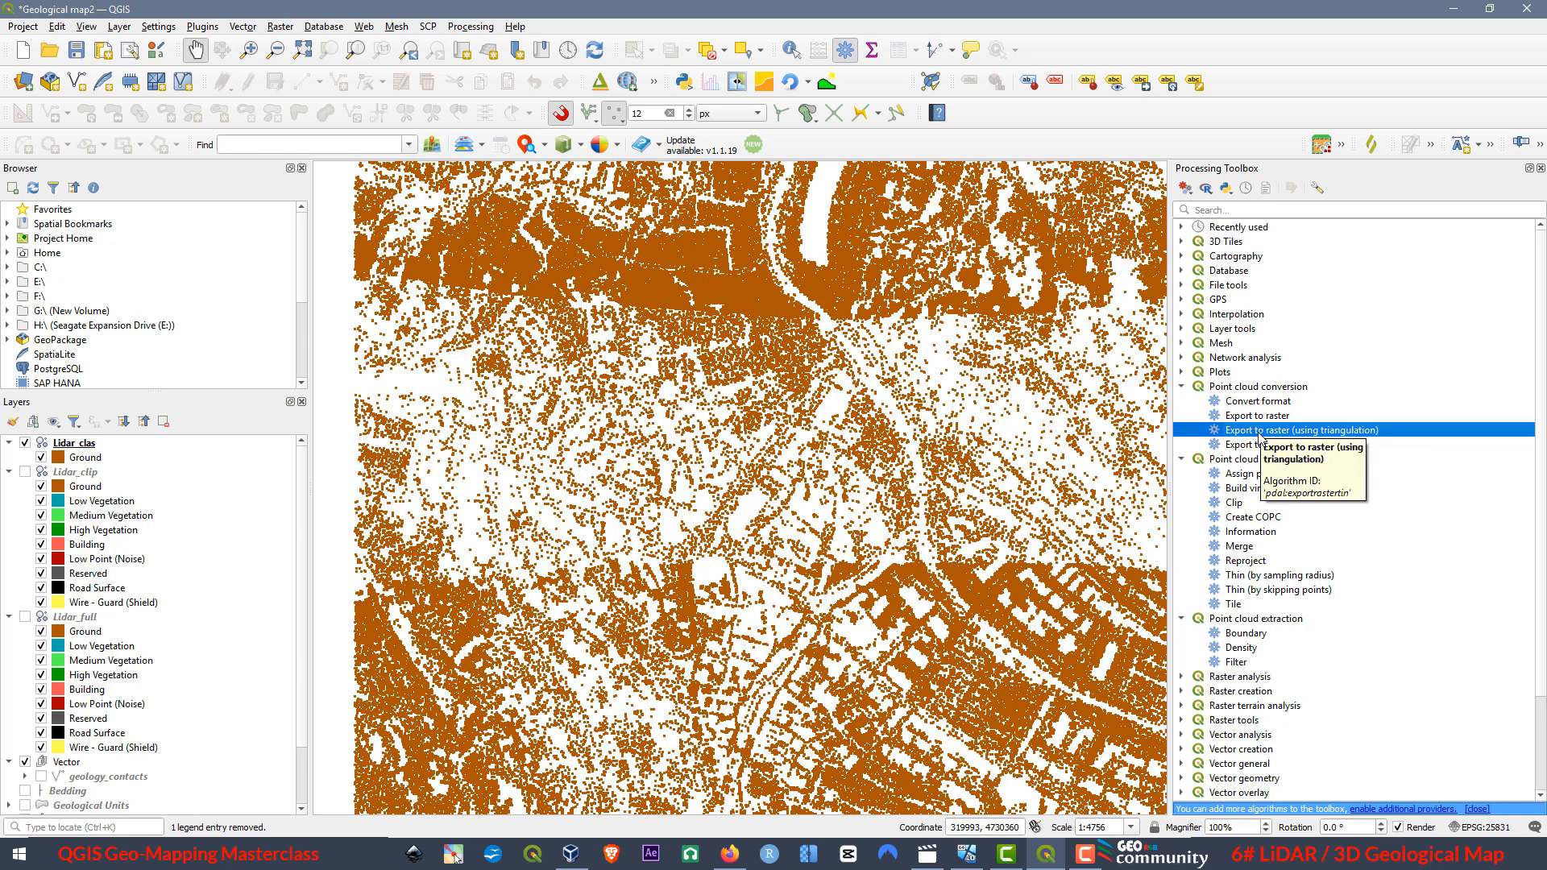
double_click(1261, 430)
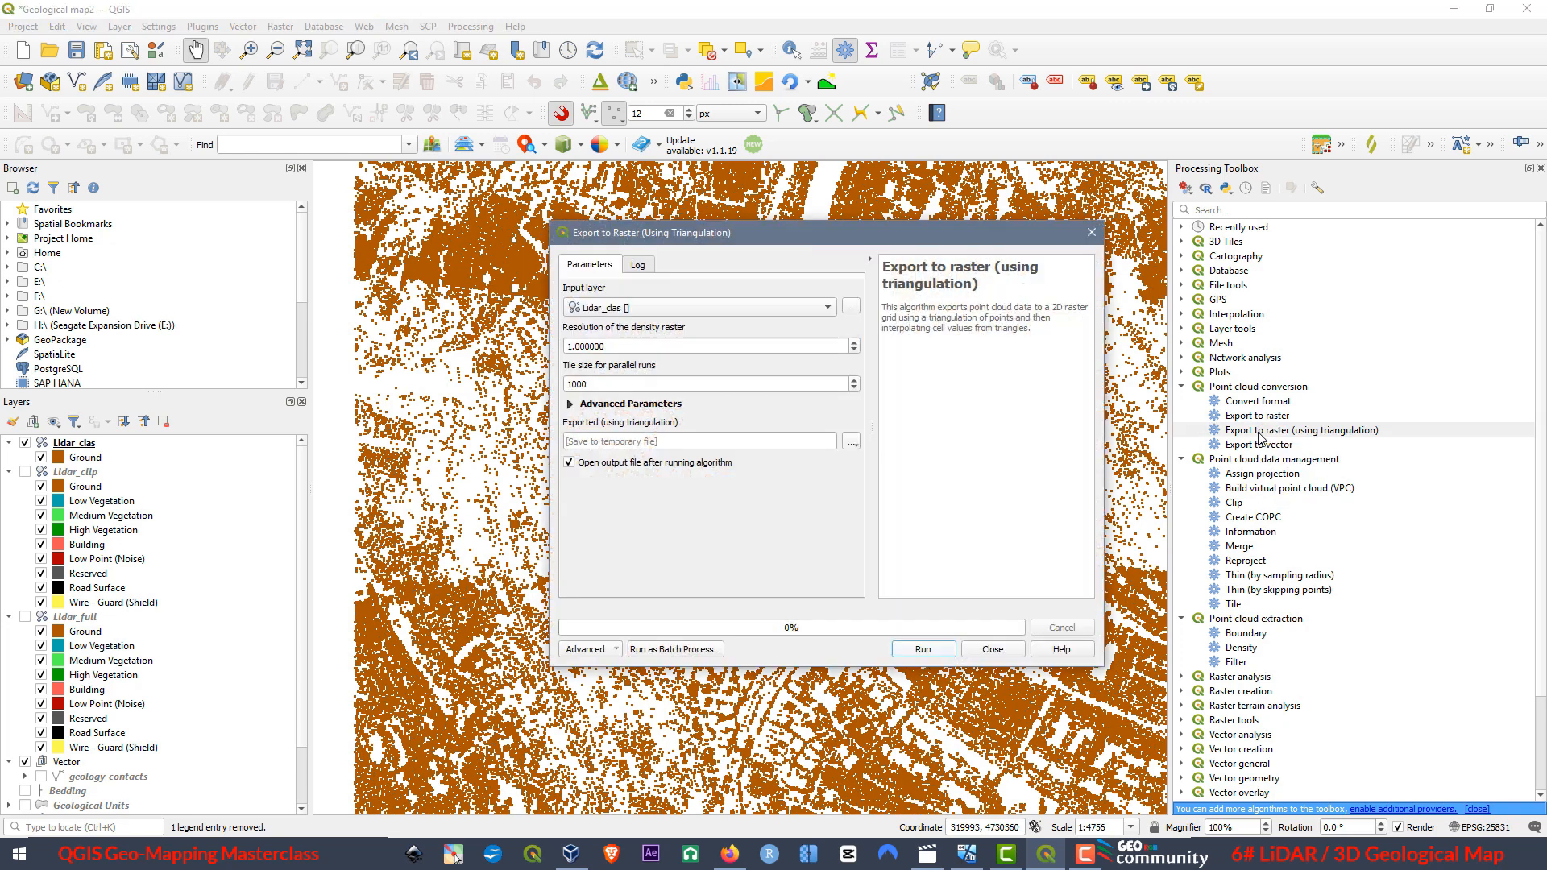
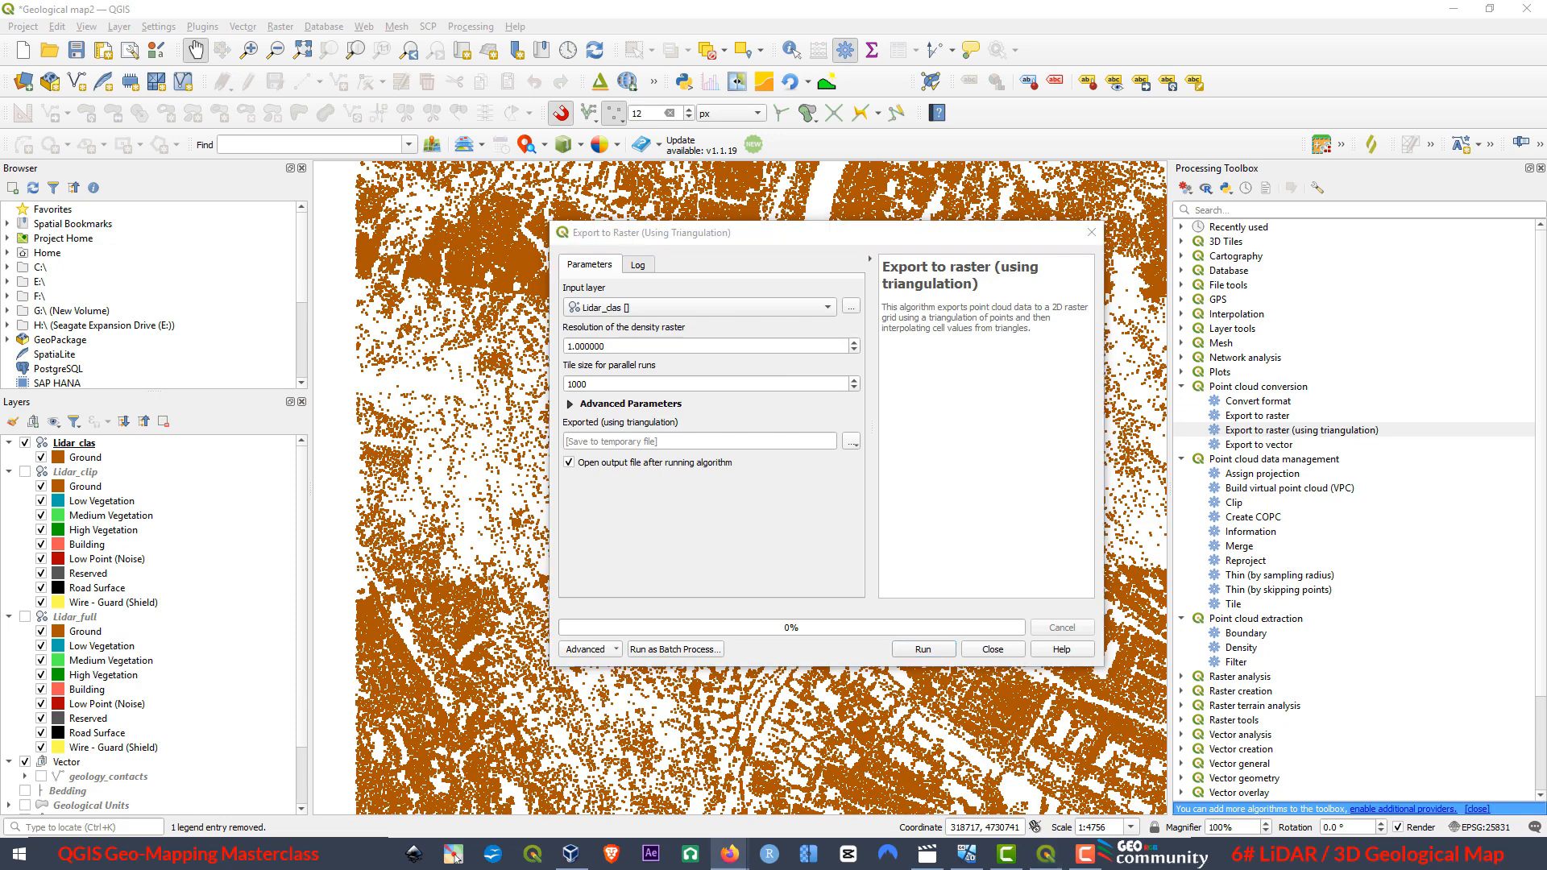
Check the minimum LiDAR point density on the ICGC Dades lidar page in Firefox, then return to QGIS.
drag(2, 730, 1222, 187)
click(1446, 190)
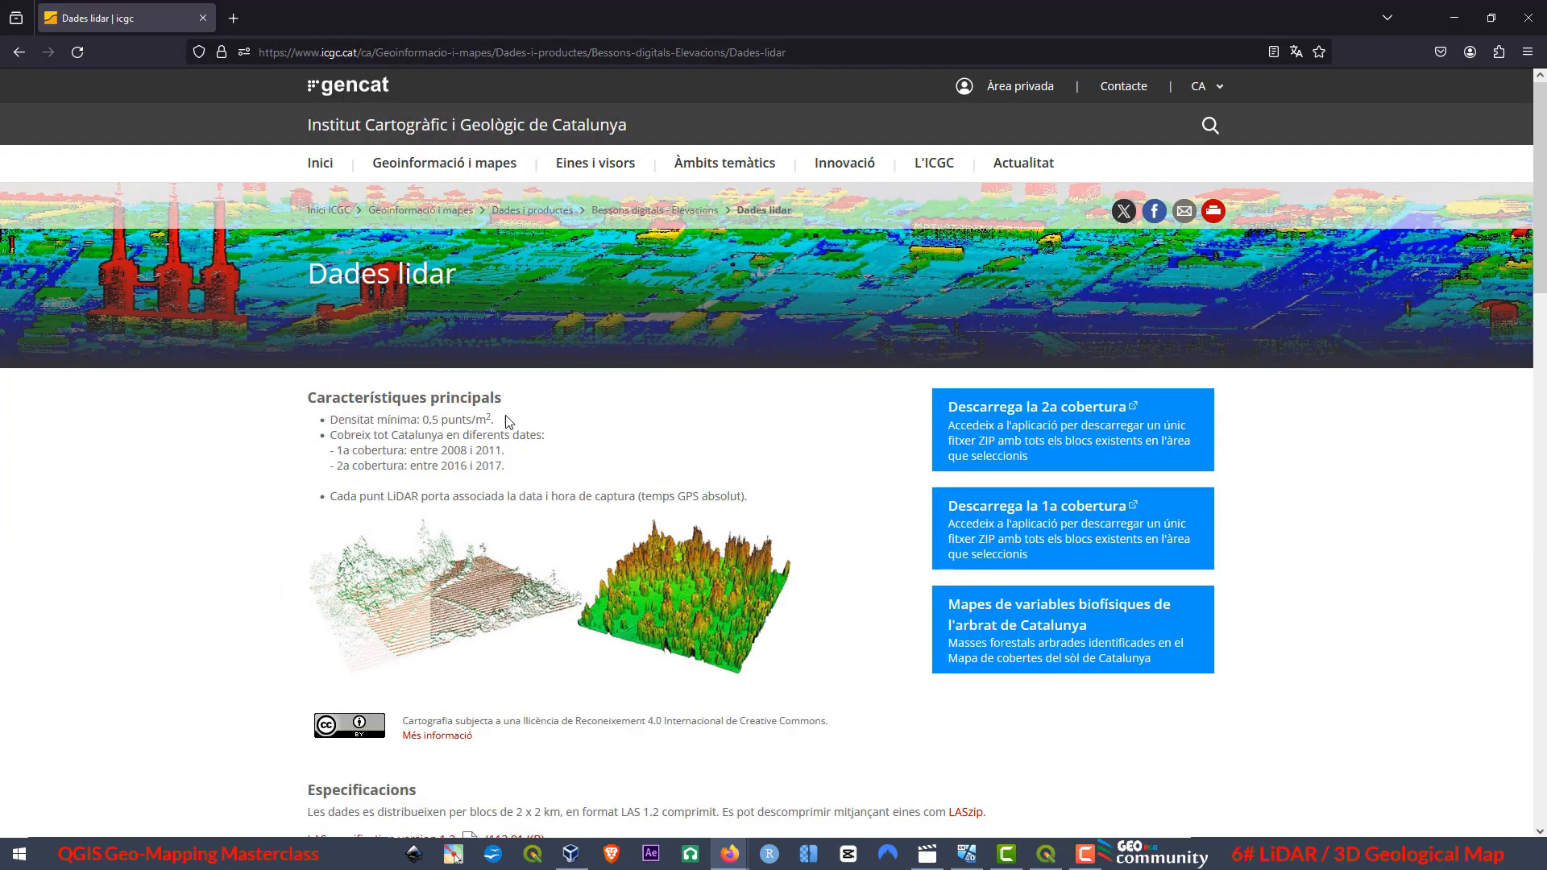
drag(492, 420, 421, 423)
click(1454, 17)
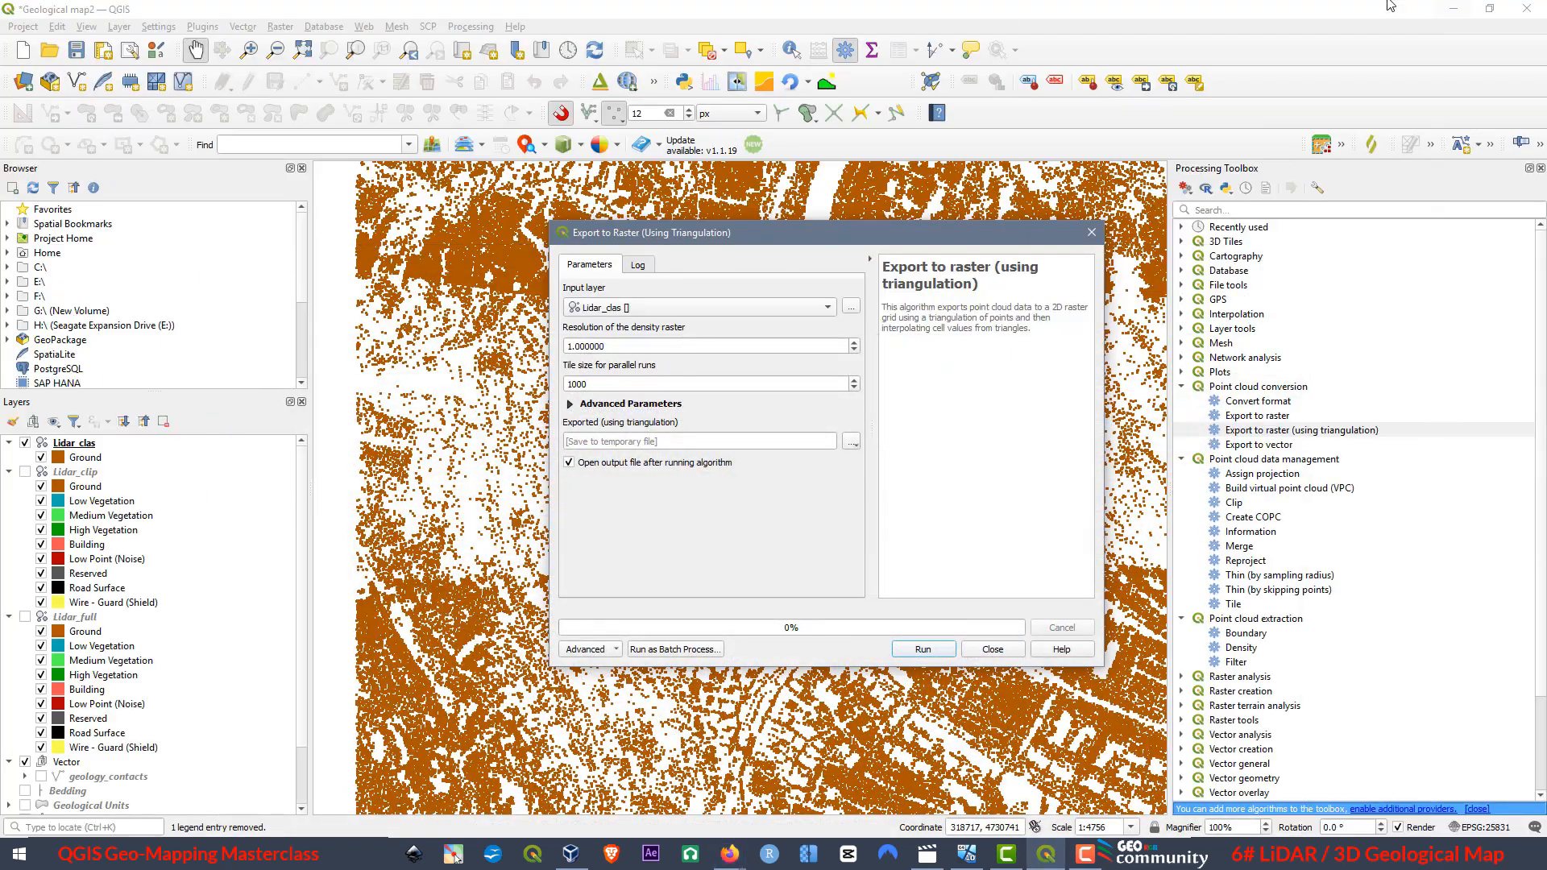
Export Lidar_clas by triangulation with tile size 1000 to Raster_lidar.tif in the Lidar Files folder and close the dialog.
double_click(565, 383)
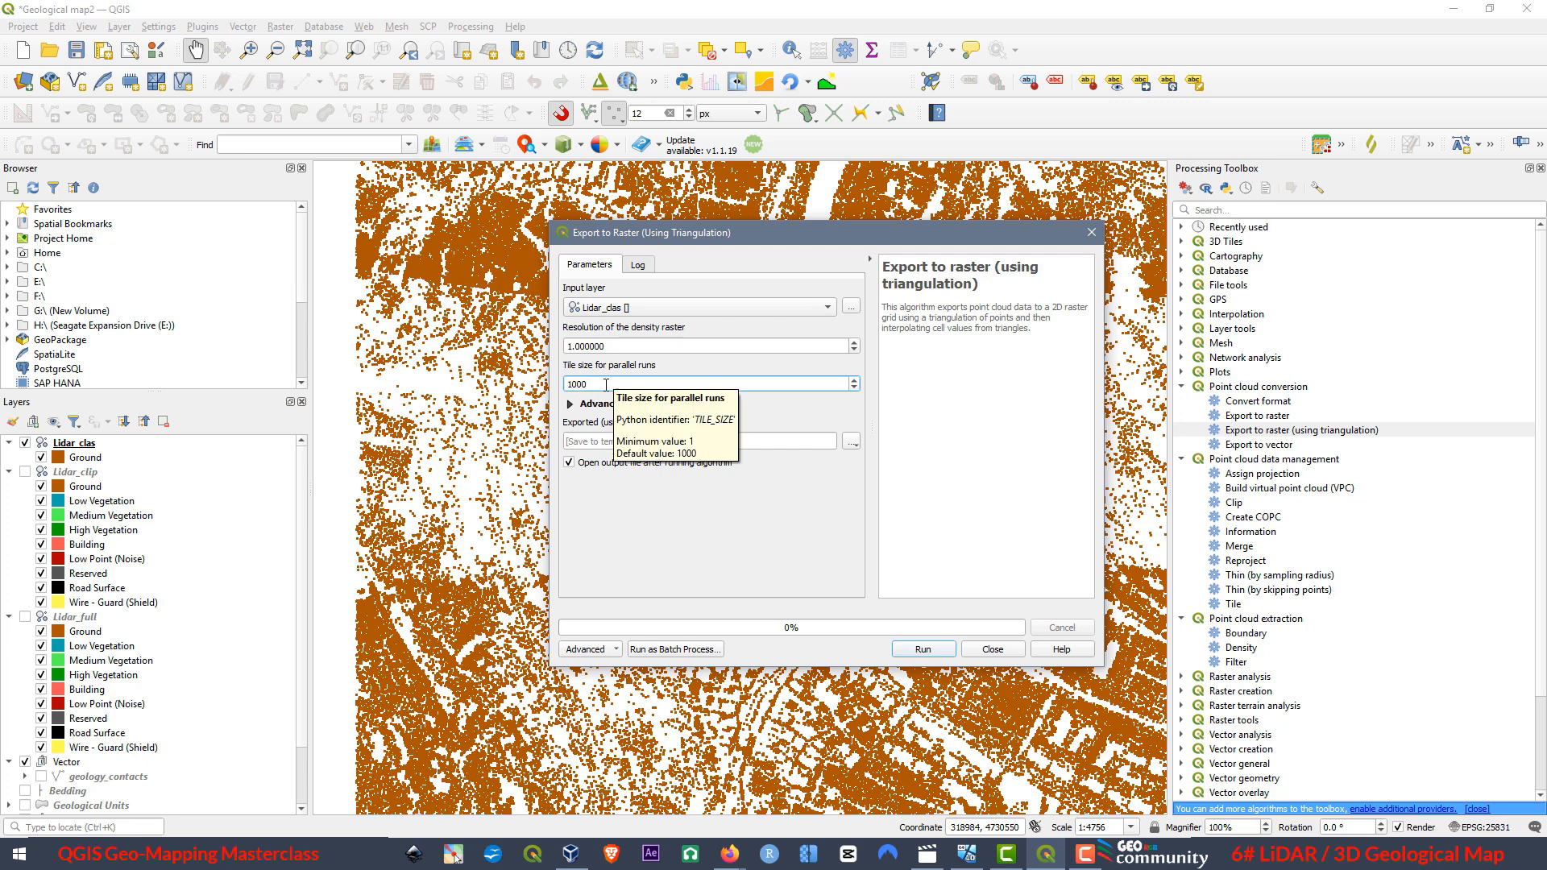
click(853, 445)
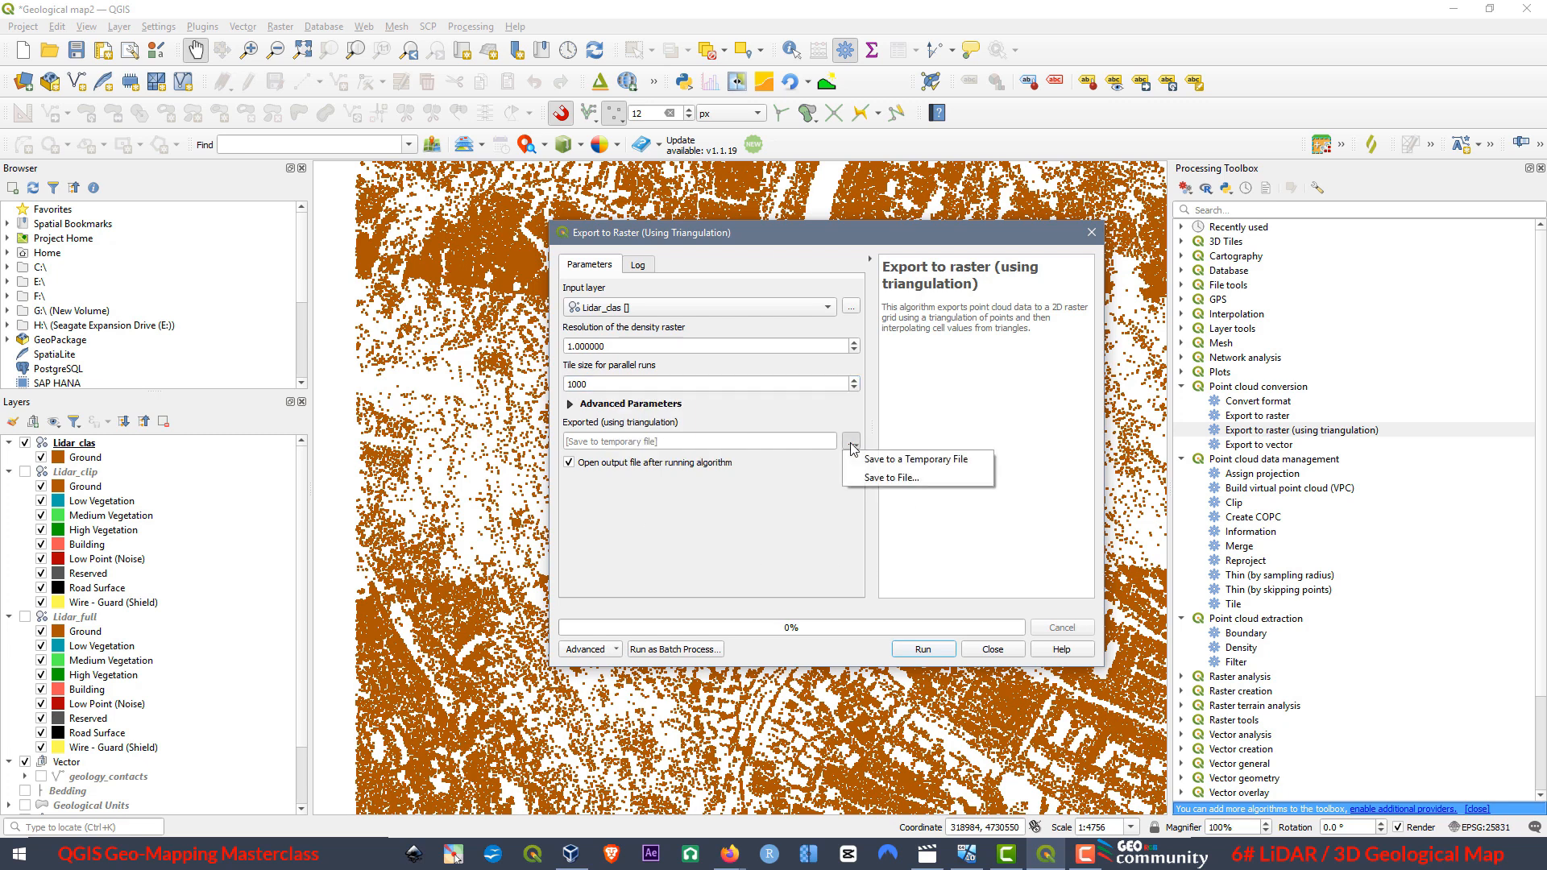
click(883, 478)
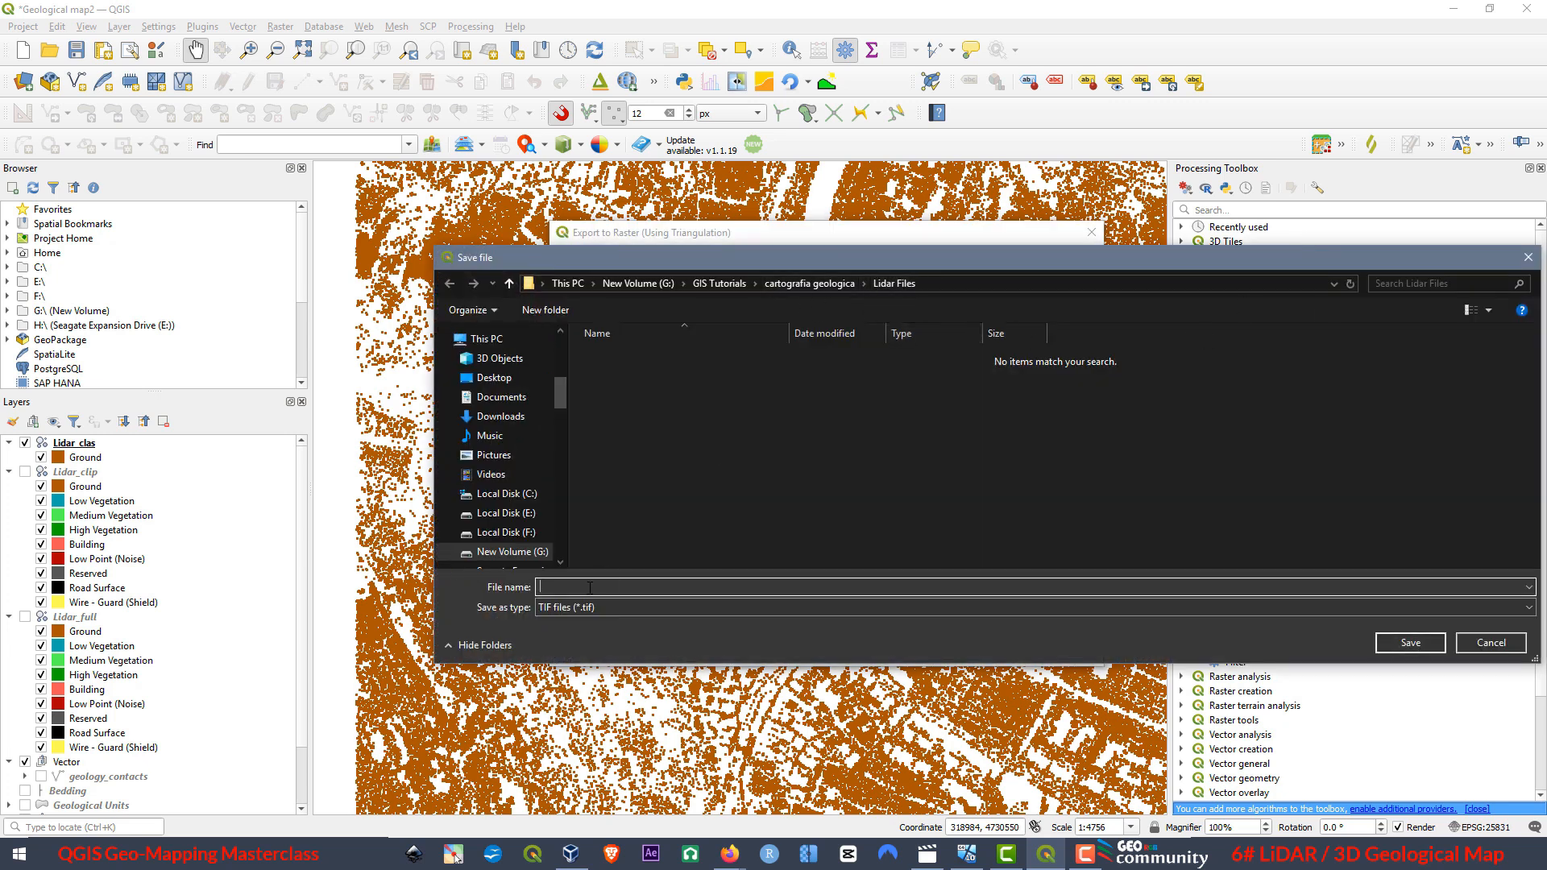
click(551, 588)
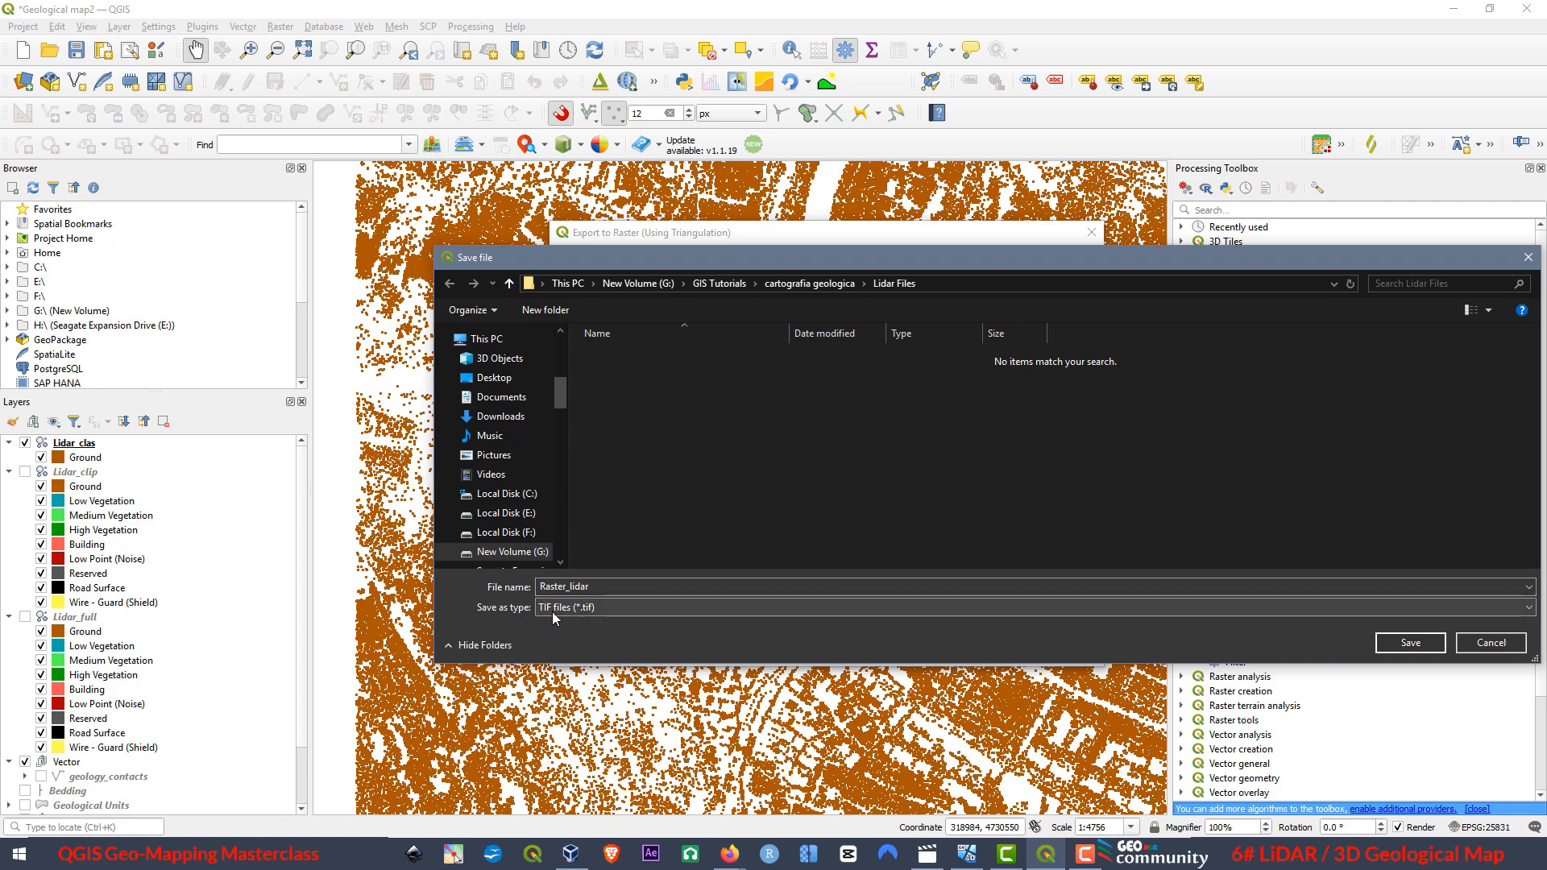
click(1410, 642)
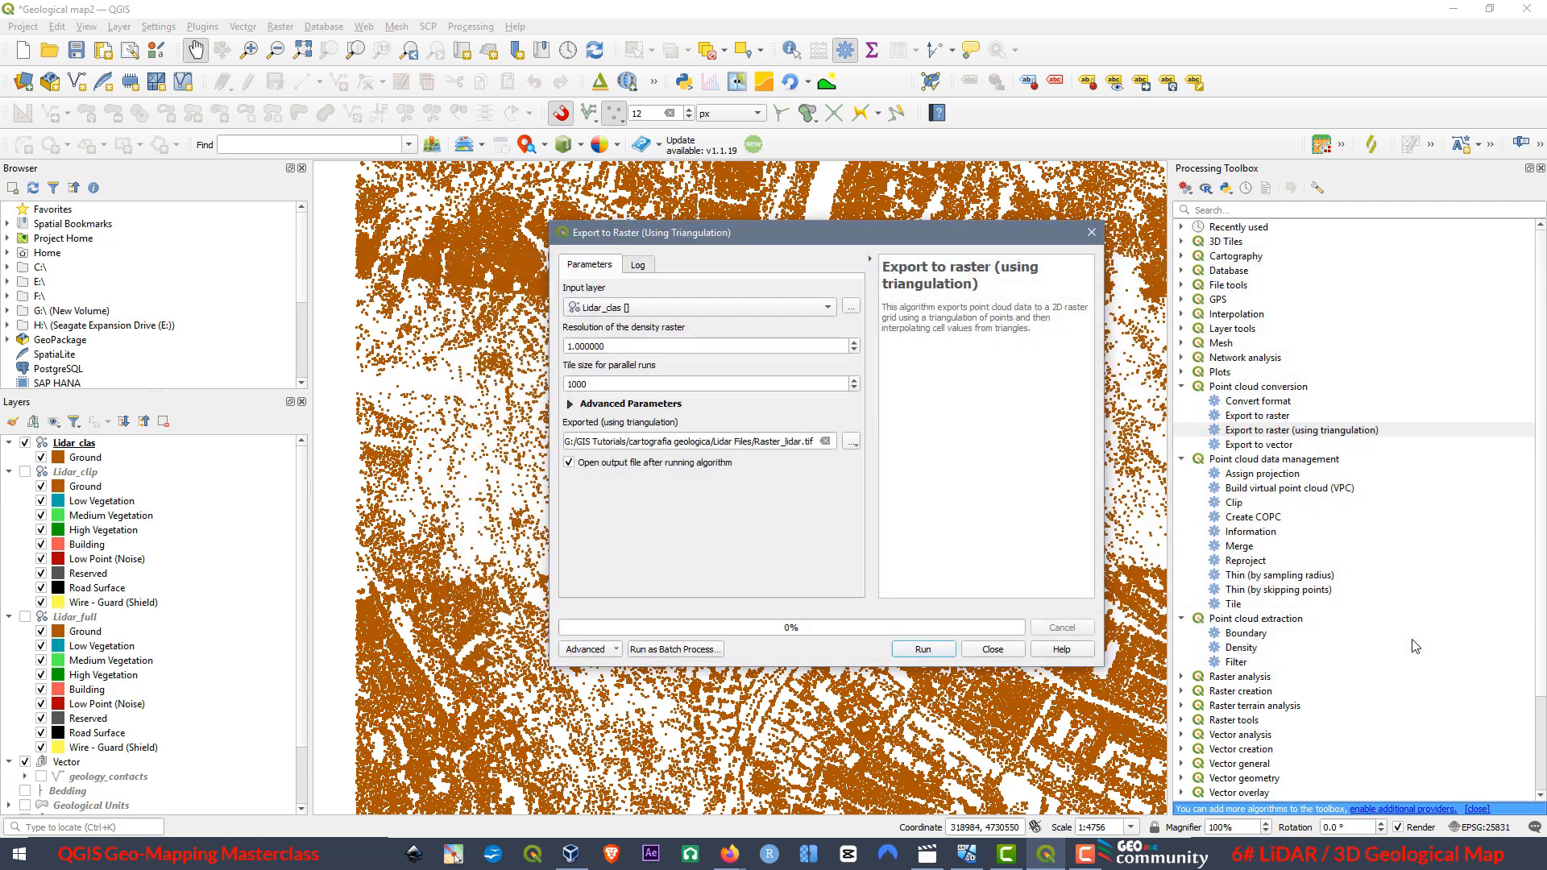
click(918, 649)
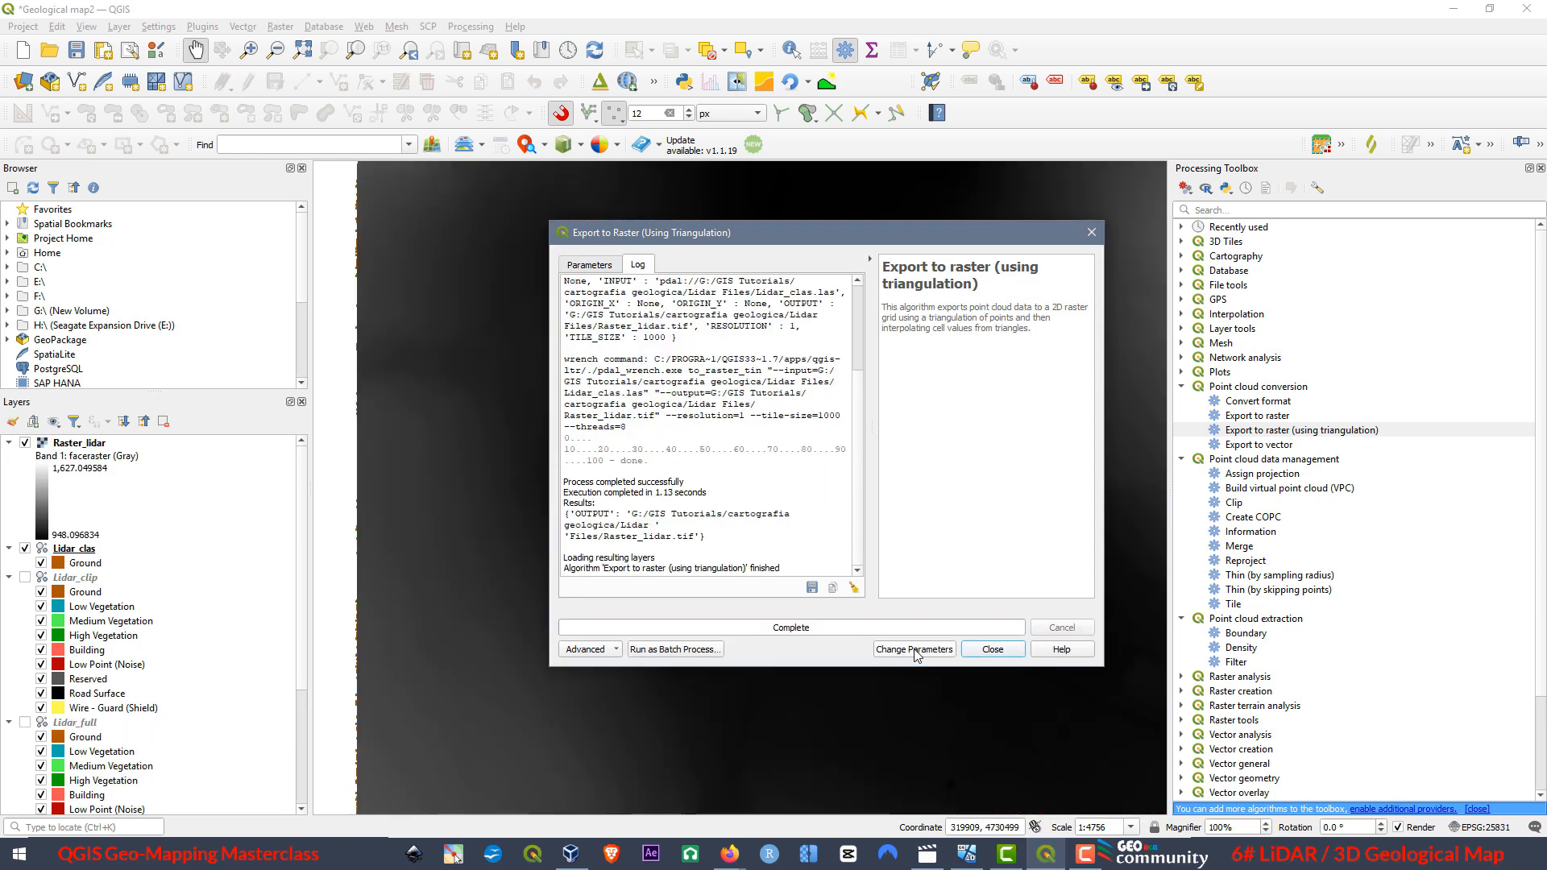
click(1092, 236)
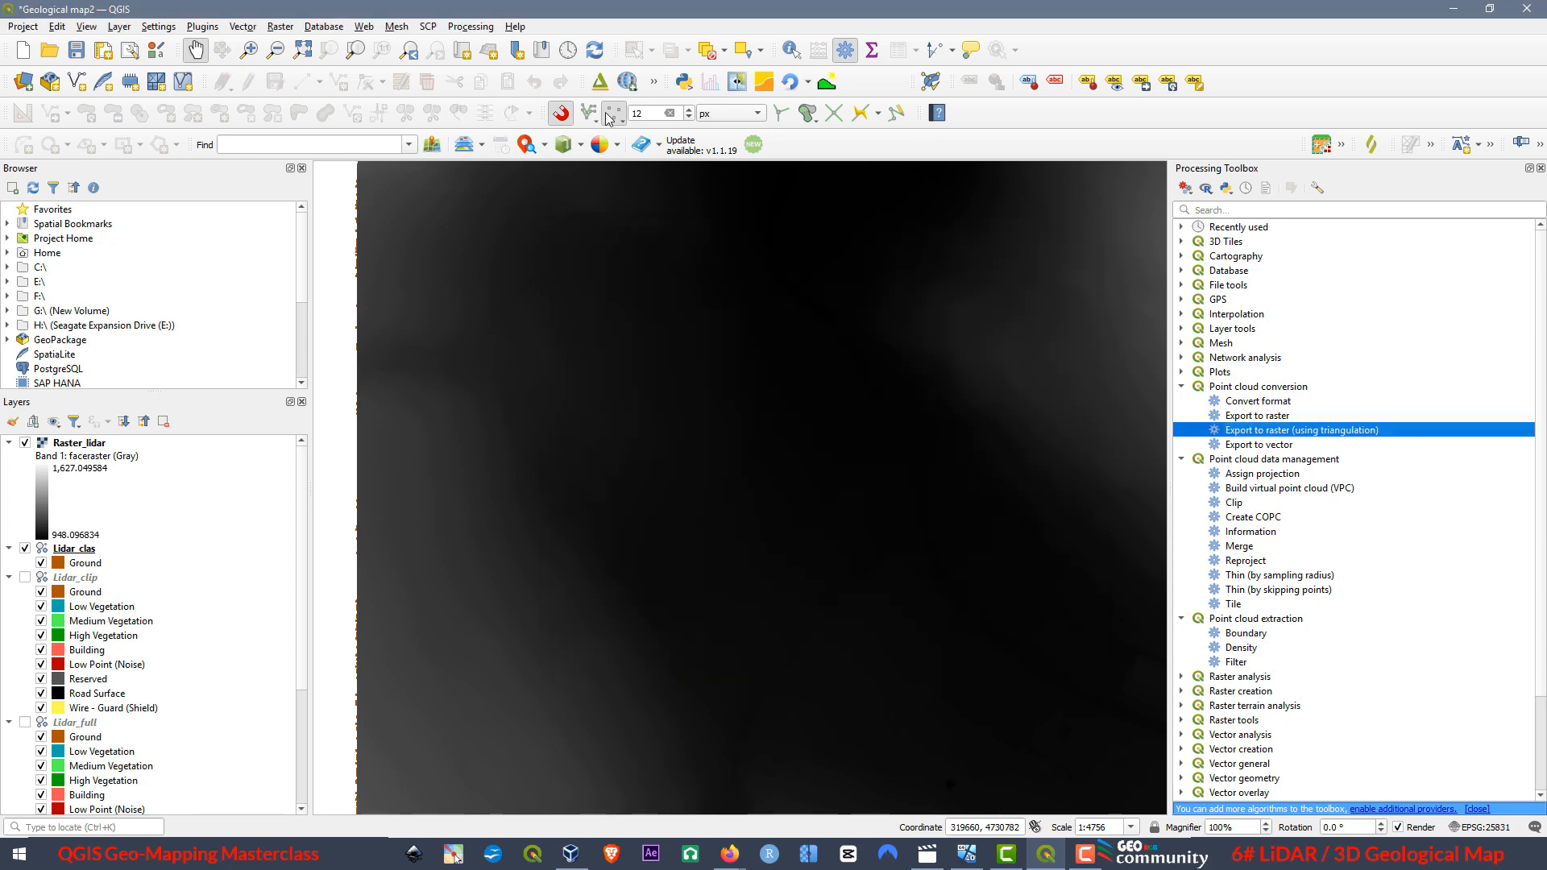
Examine the extent, edges and pixels of Raster_lidar against the ground points, and hide the Lidar_clas layer.
scroll(663, 423, down, 1)
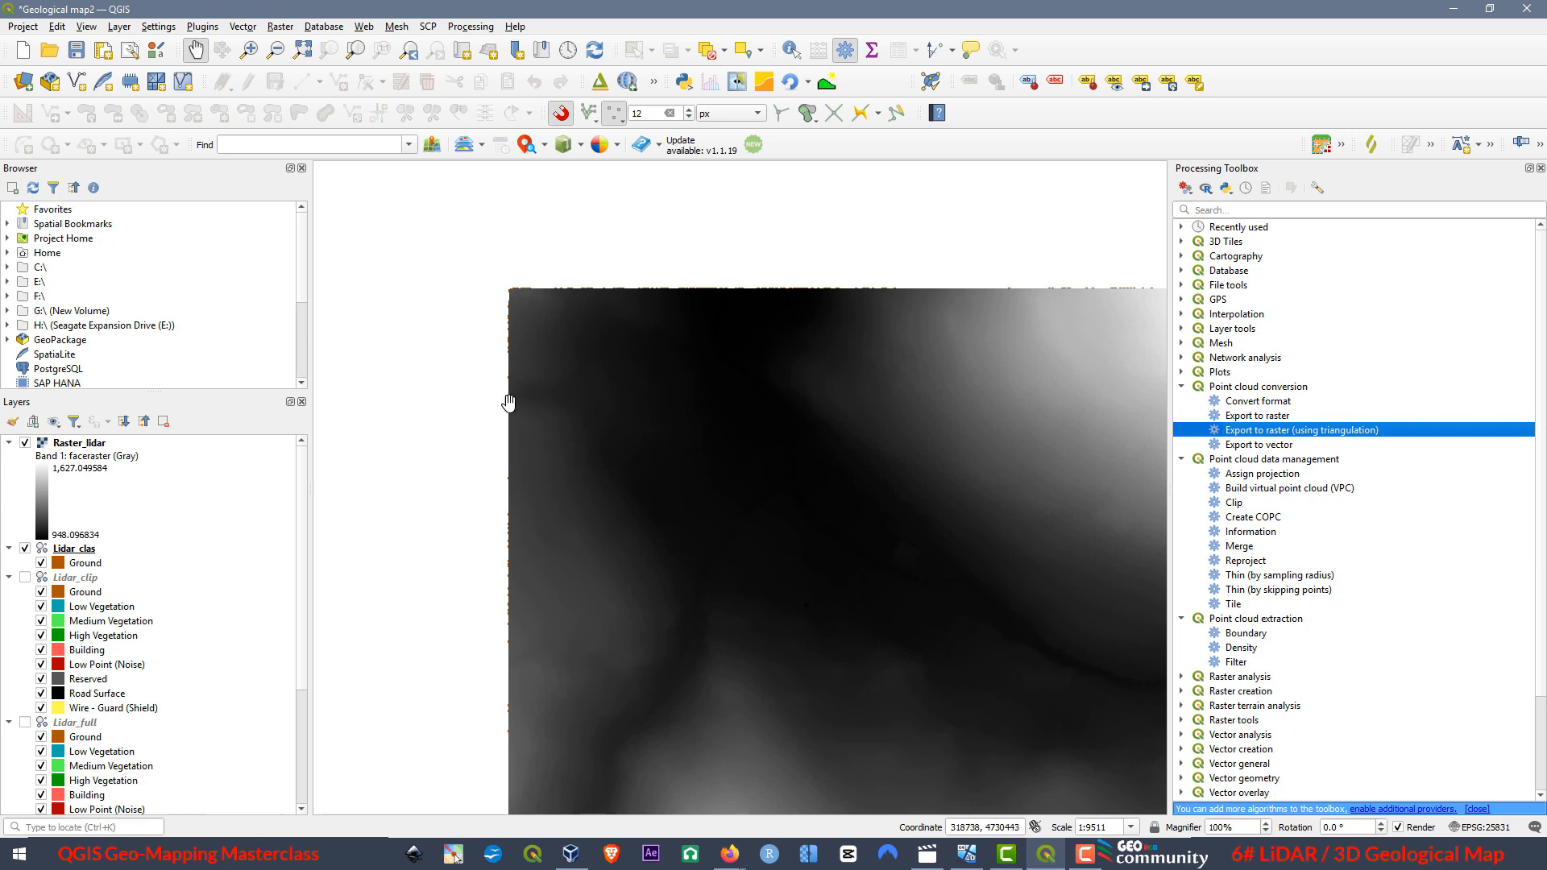
scroll(504, 391, down, 1)
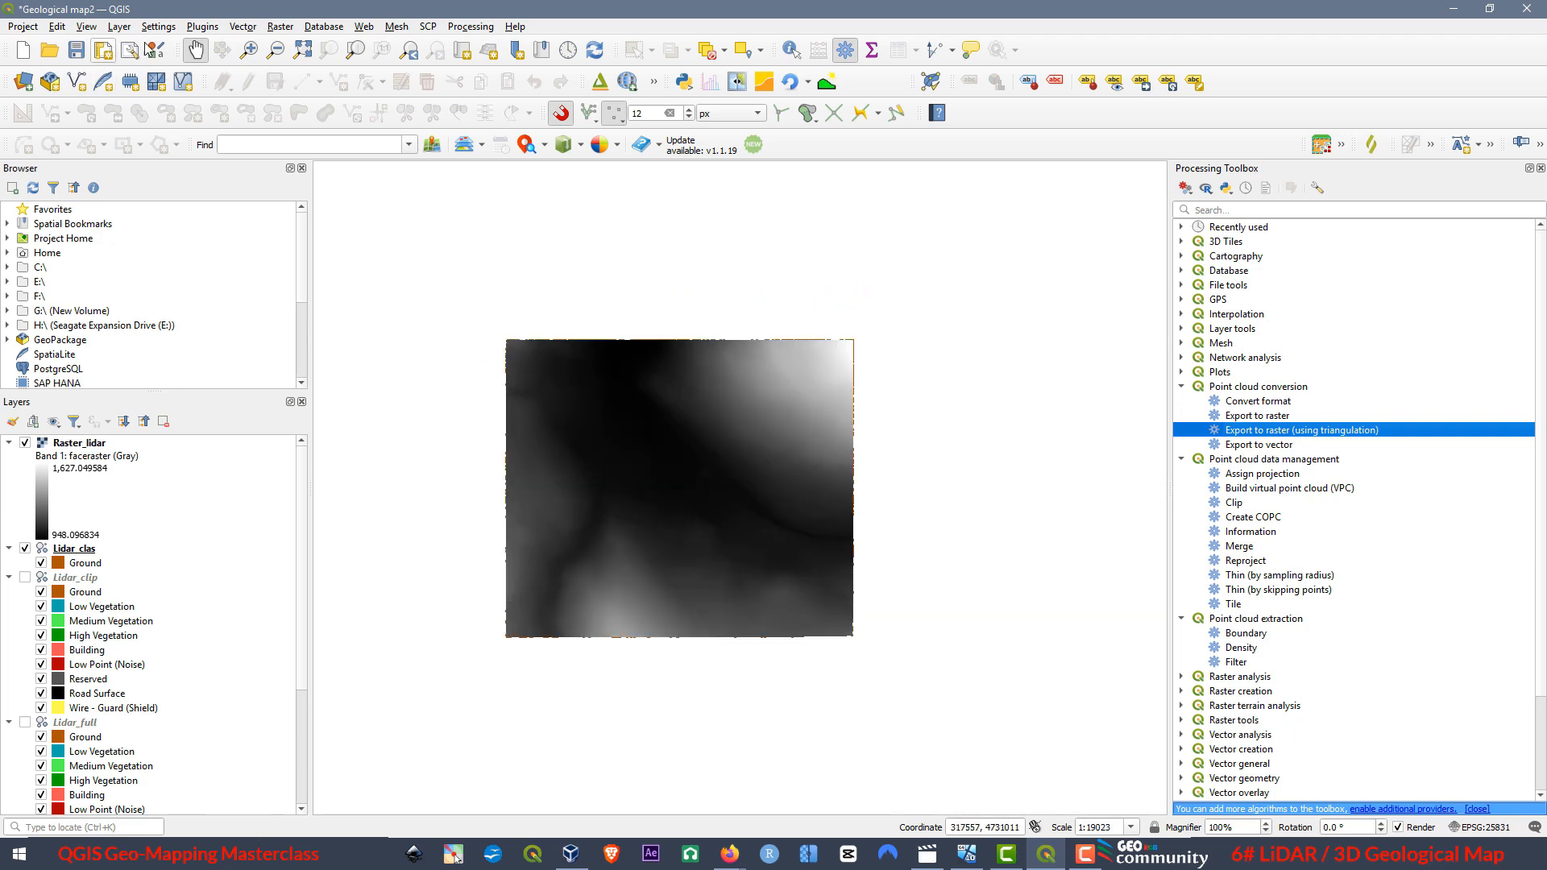
scroll(550, 395, up, 1)
scroll(495, 329, up, 6)
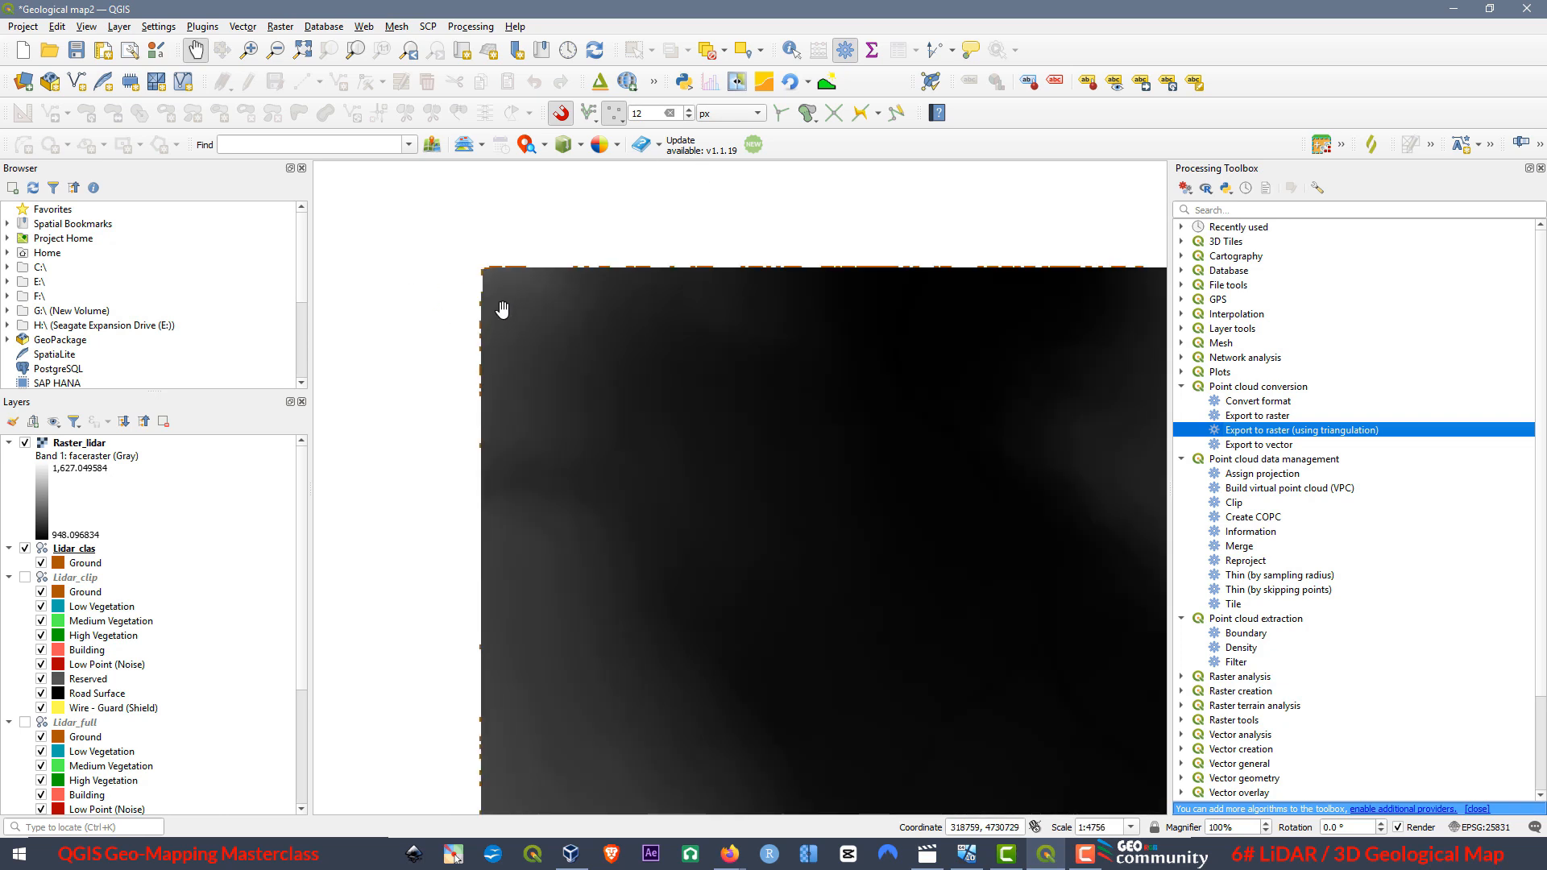
scroll(741, 491, up, 1)
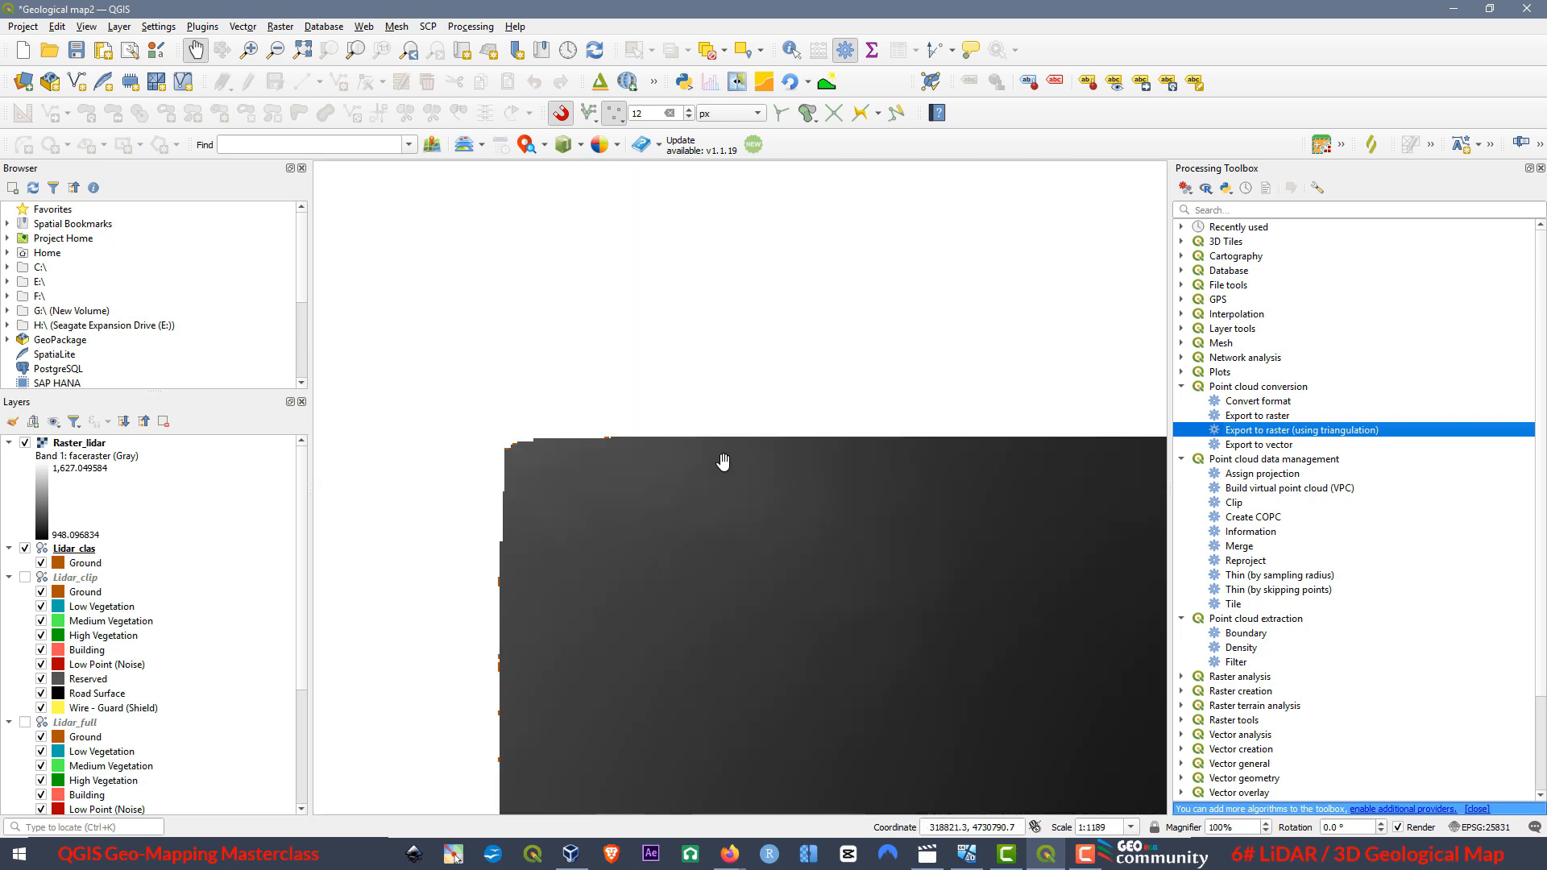
scroll(767, 407, up, 1)
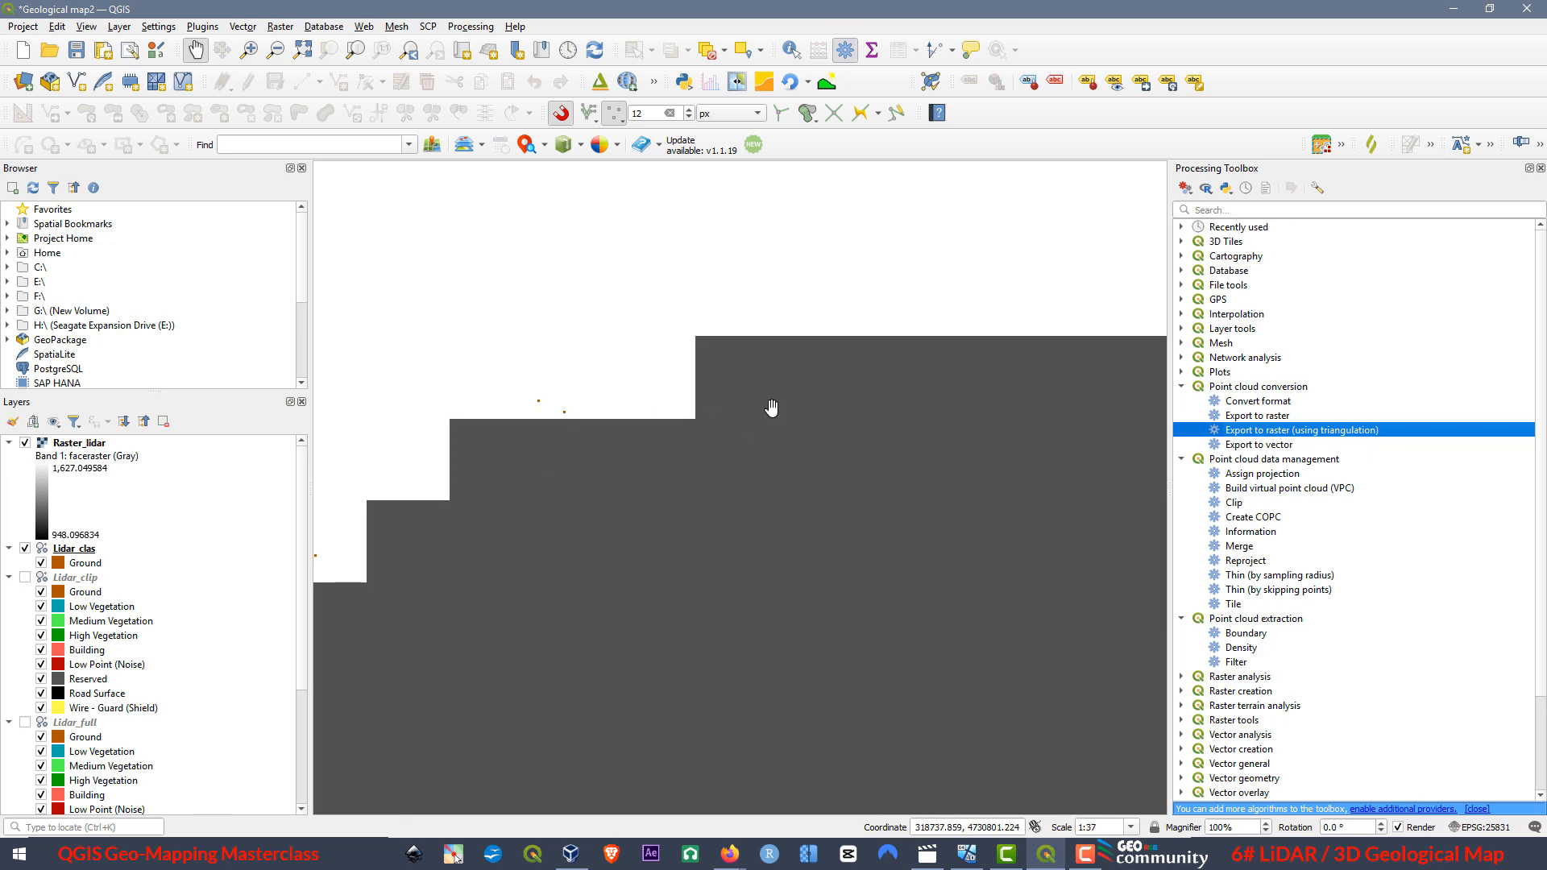
scroll(760, 345, up, 1)
scroll(669, 310, up, 1)
scroll(669, 310, down, 6)
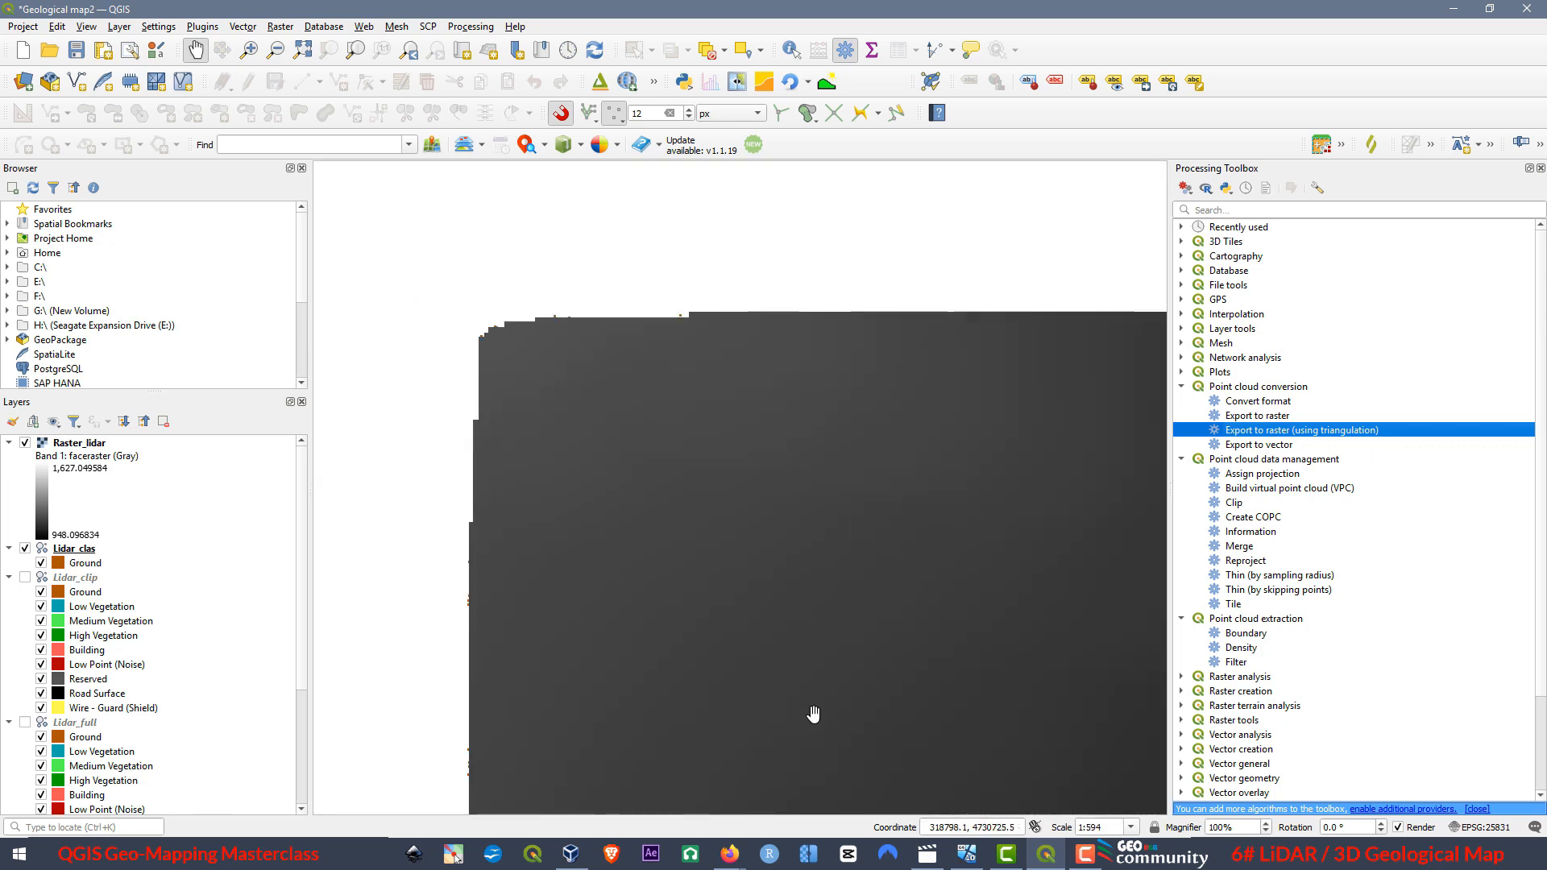
scroll(563, 493, down, 1)
scroll(753, 479, down, 1)
scroll(780, 424, up, 15)
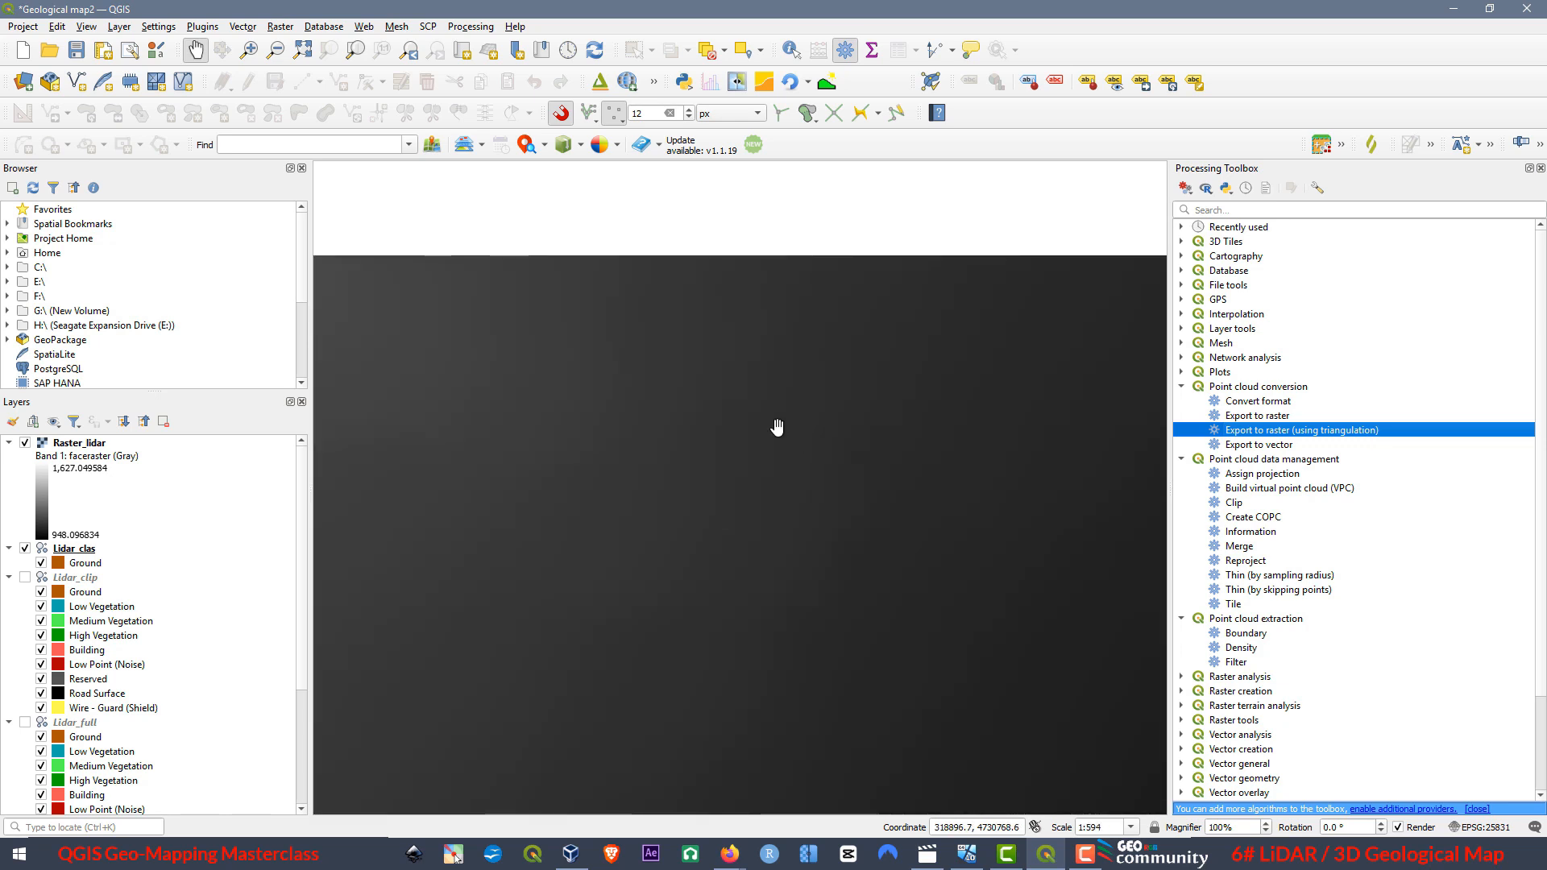
scroll(774, 386, down, 13)
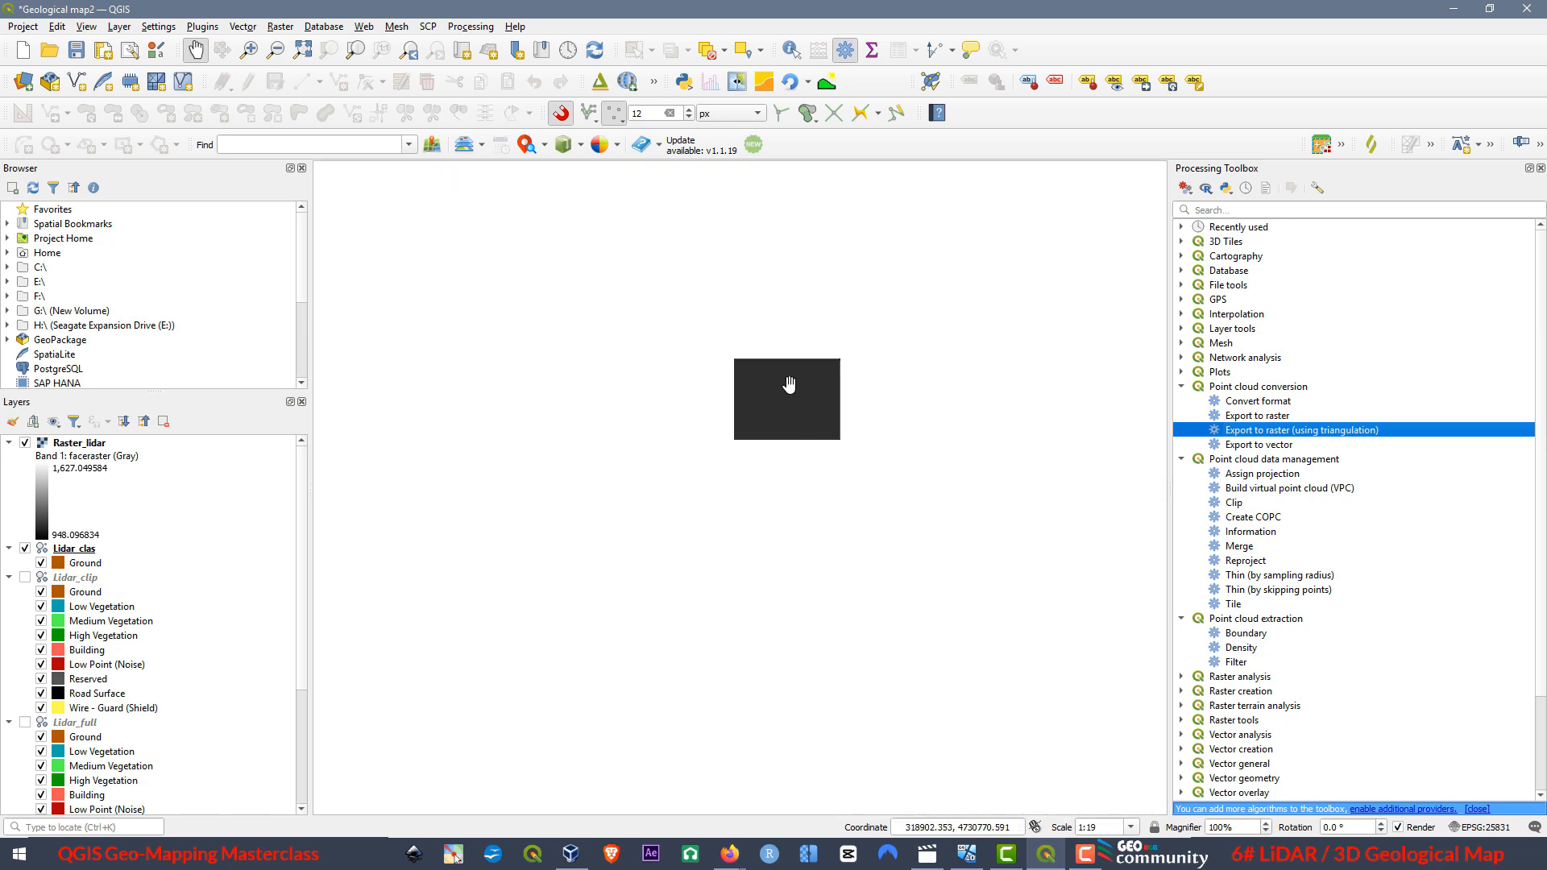
scroll(668, 413, down, 4)
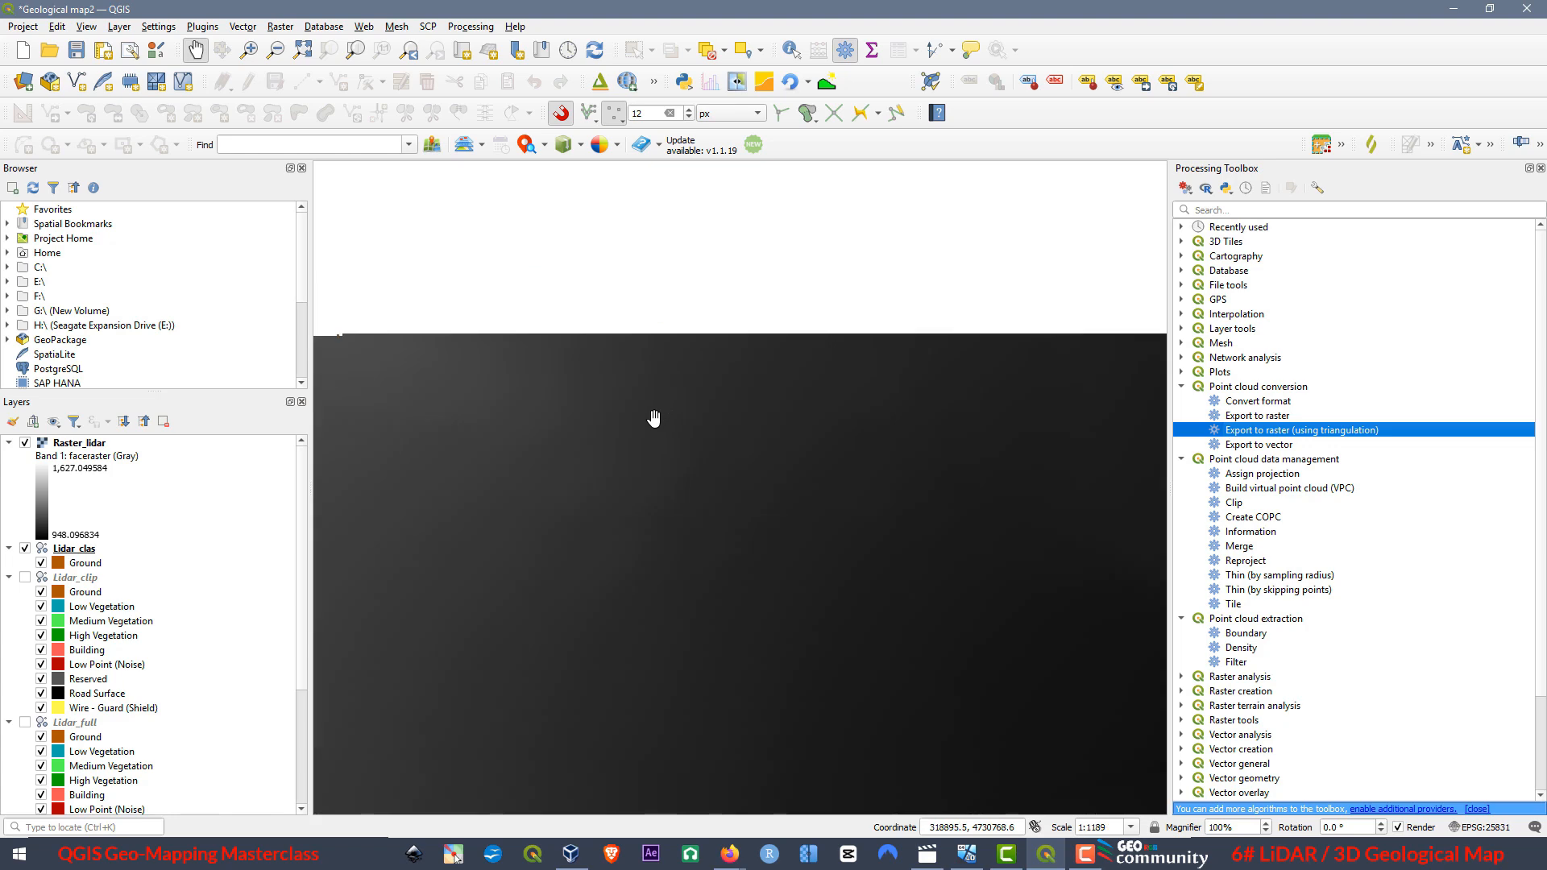
drag(787, 493, 618, 373)
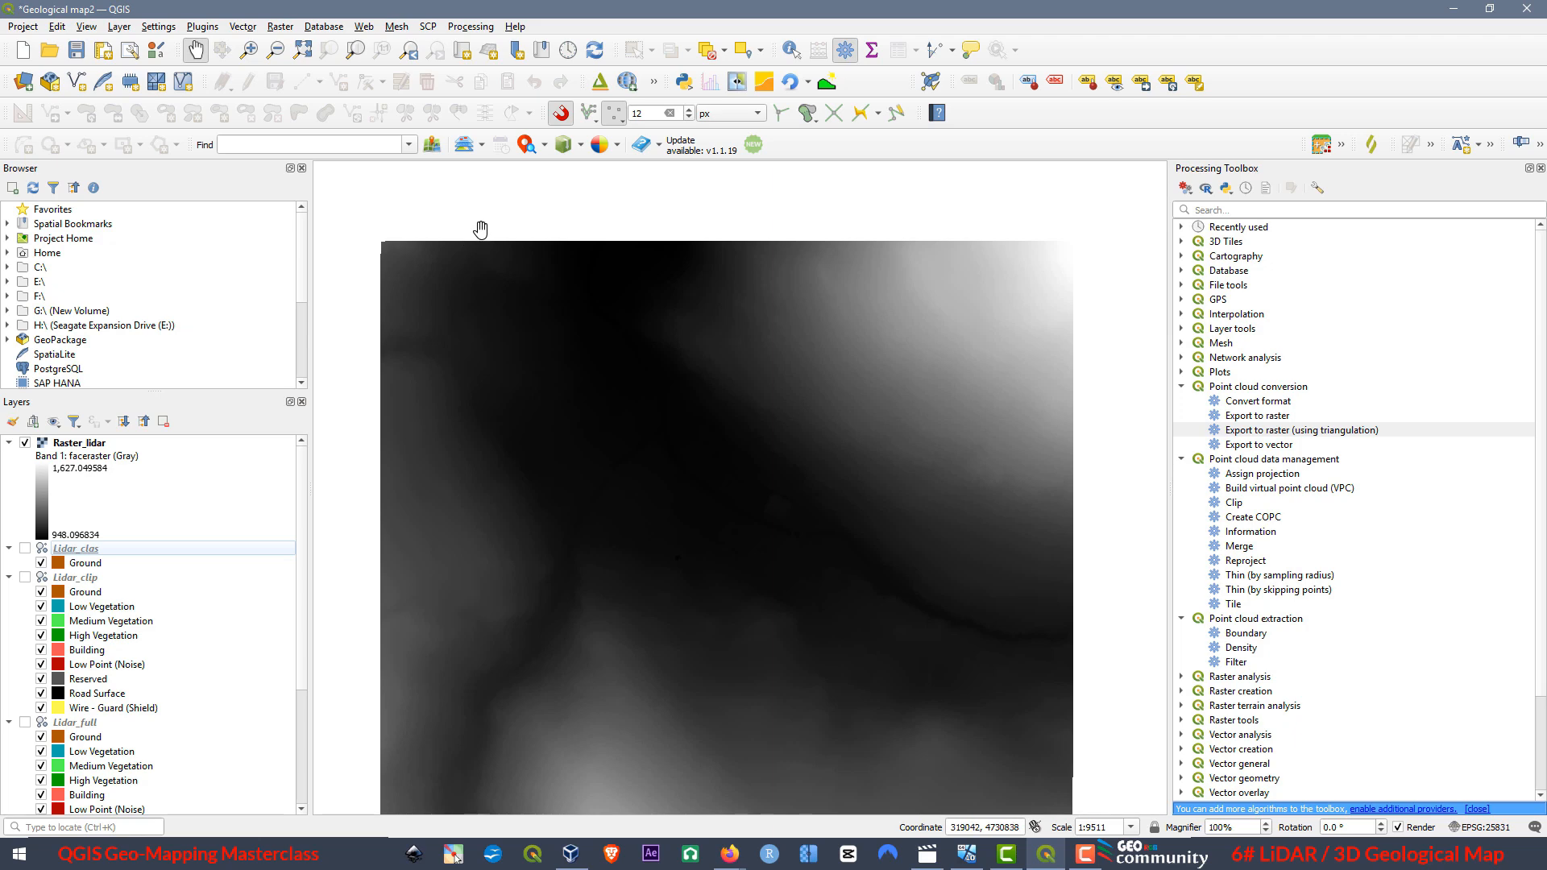
Open a new maximized 3D map view of Raster_lidar and tilt it to a low oblique angle.
click(85, 26)
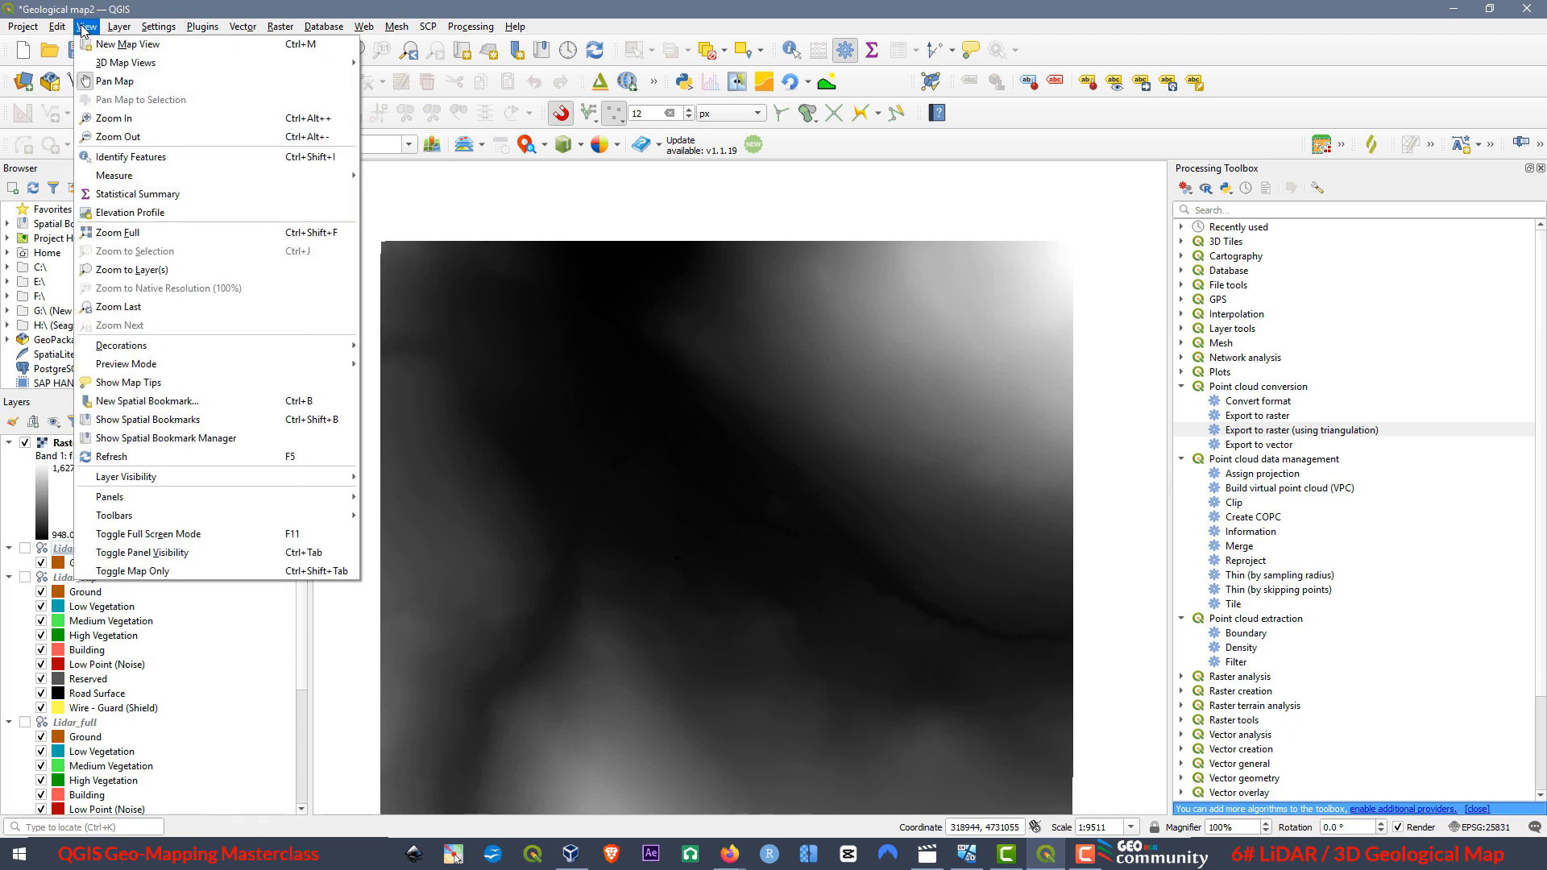
mouse_move(112, 68)
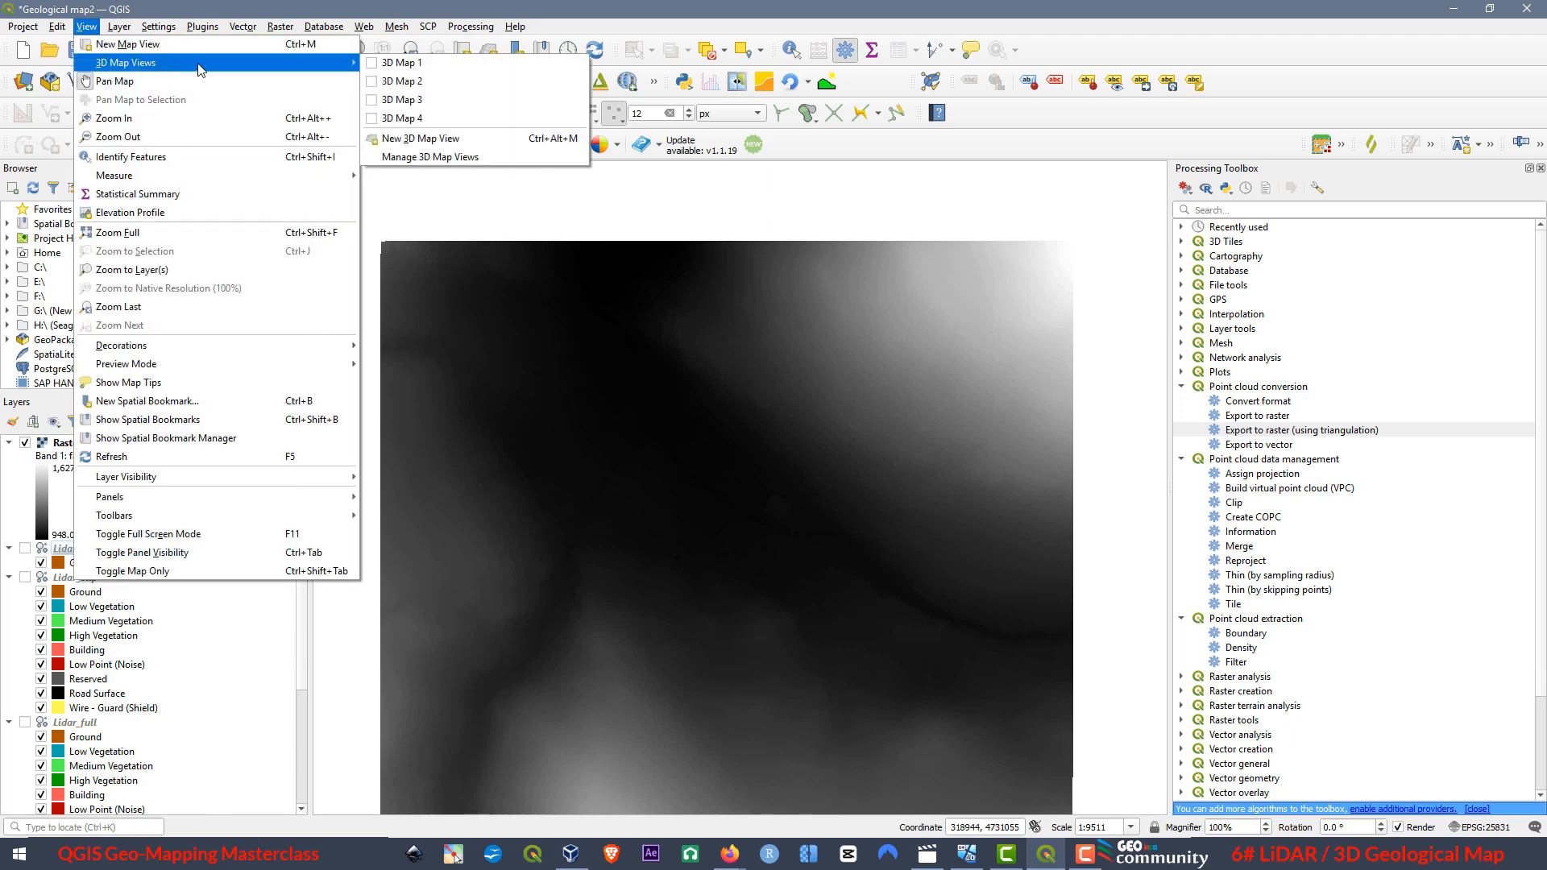
click(452, 149)
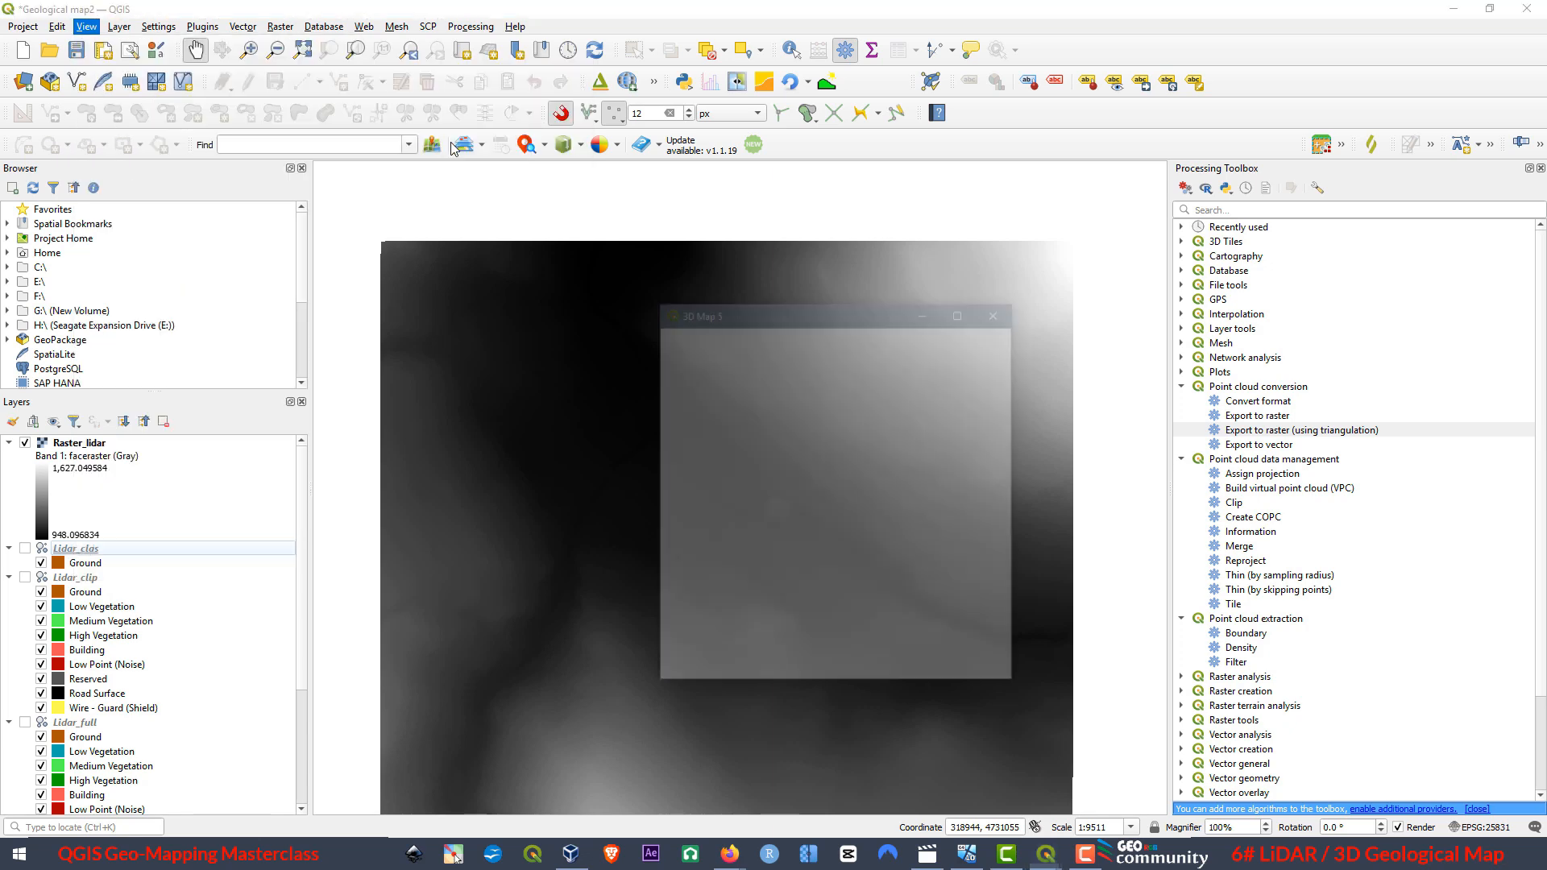
click(963, 314)
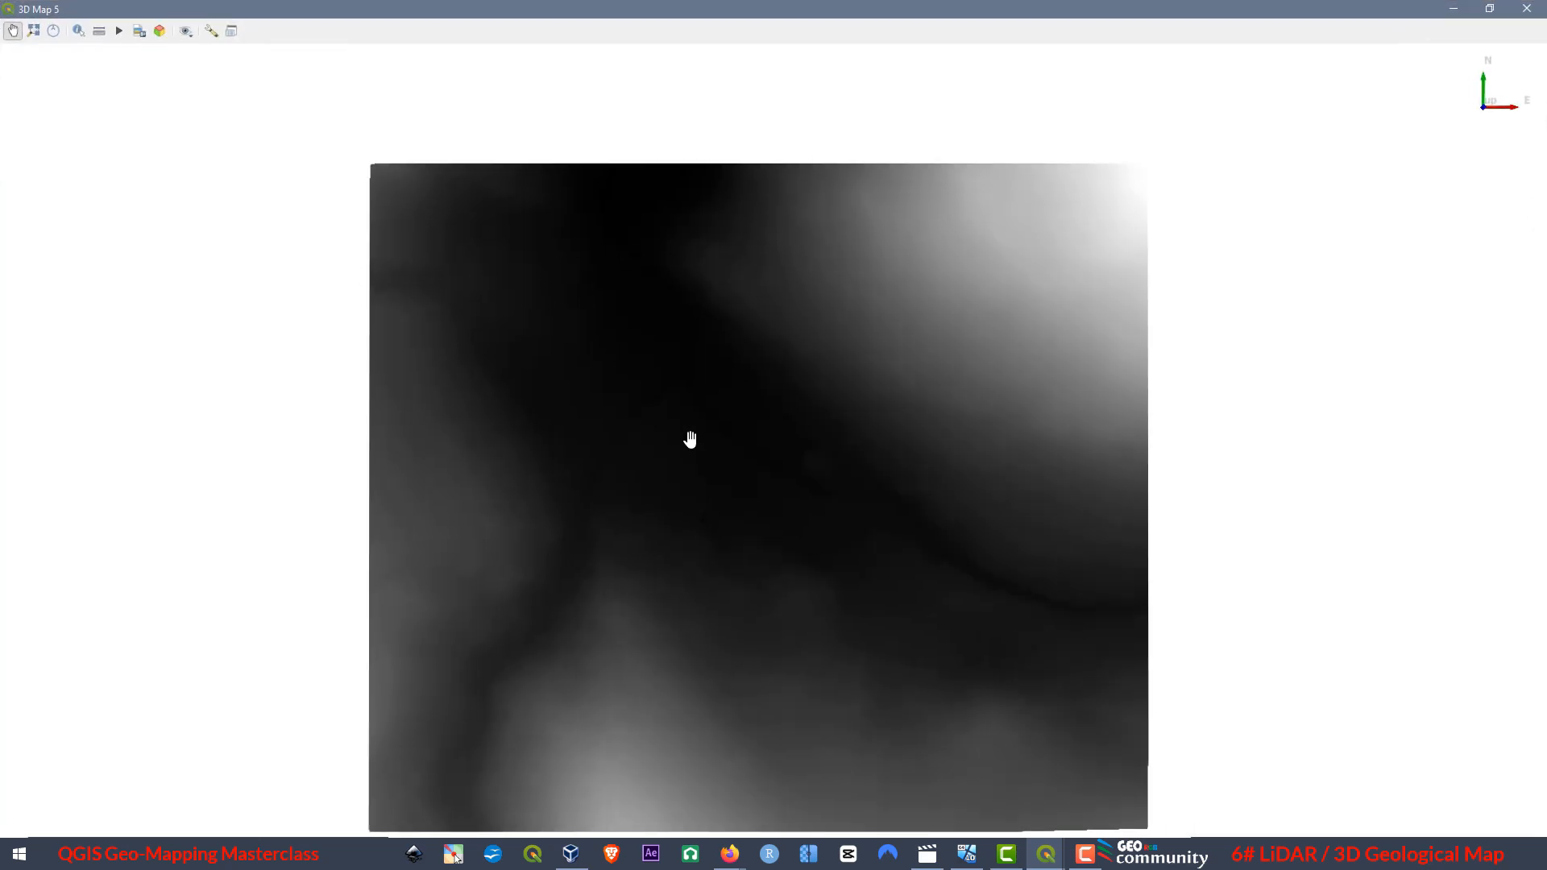
drag(687, 602, 663, 552)
drag(737, 491, 767, 853)
drag(905, 482, 767, 828)
drag(1054, 483, 984, 465)
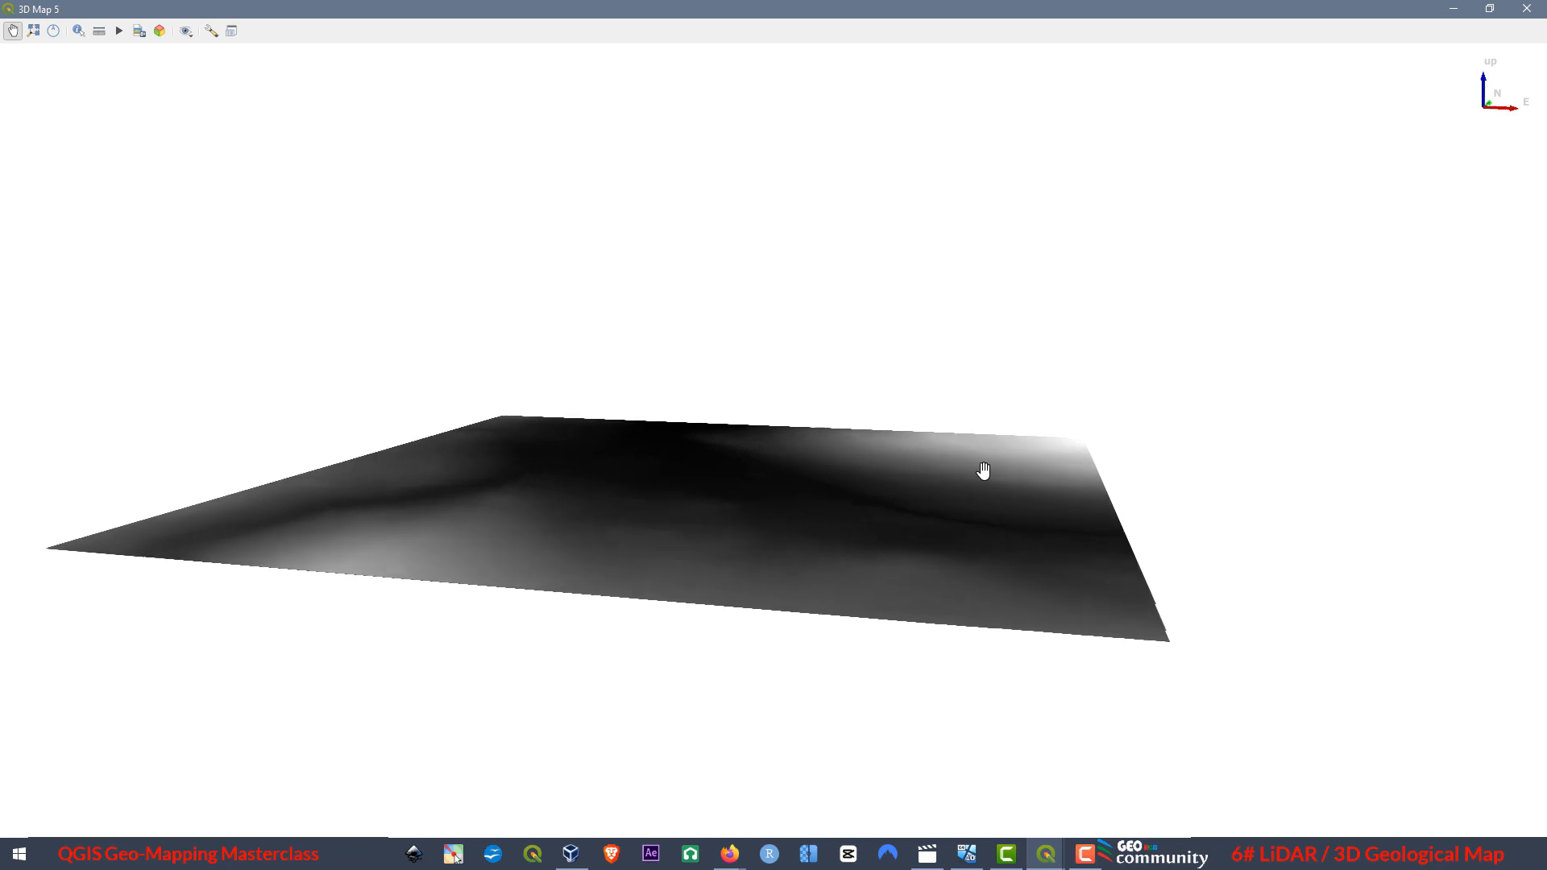
Configure the 3D view's terrain as DEM (Raster Layer) with Raster_lidar as elevation, and apply it.
click(211, 32)
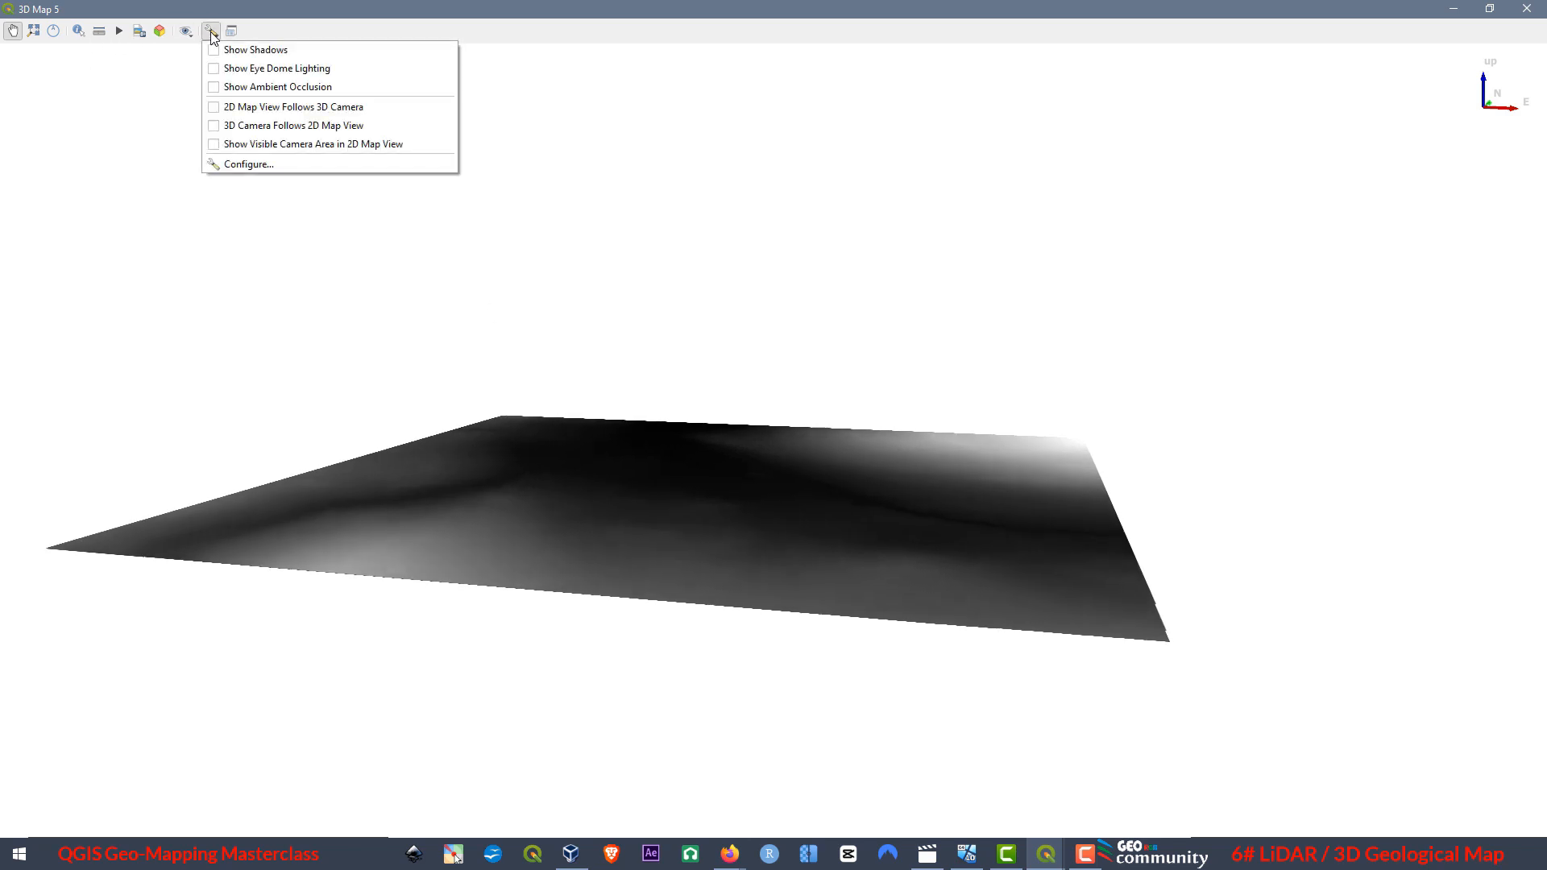
click(254, 167)
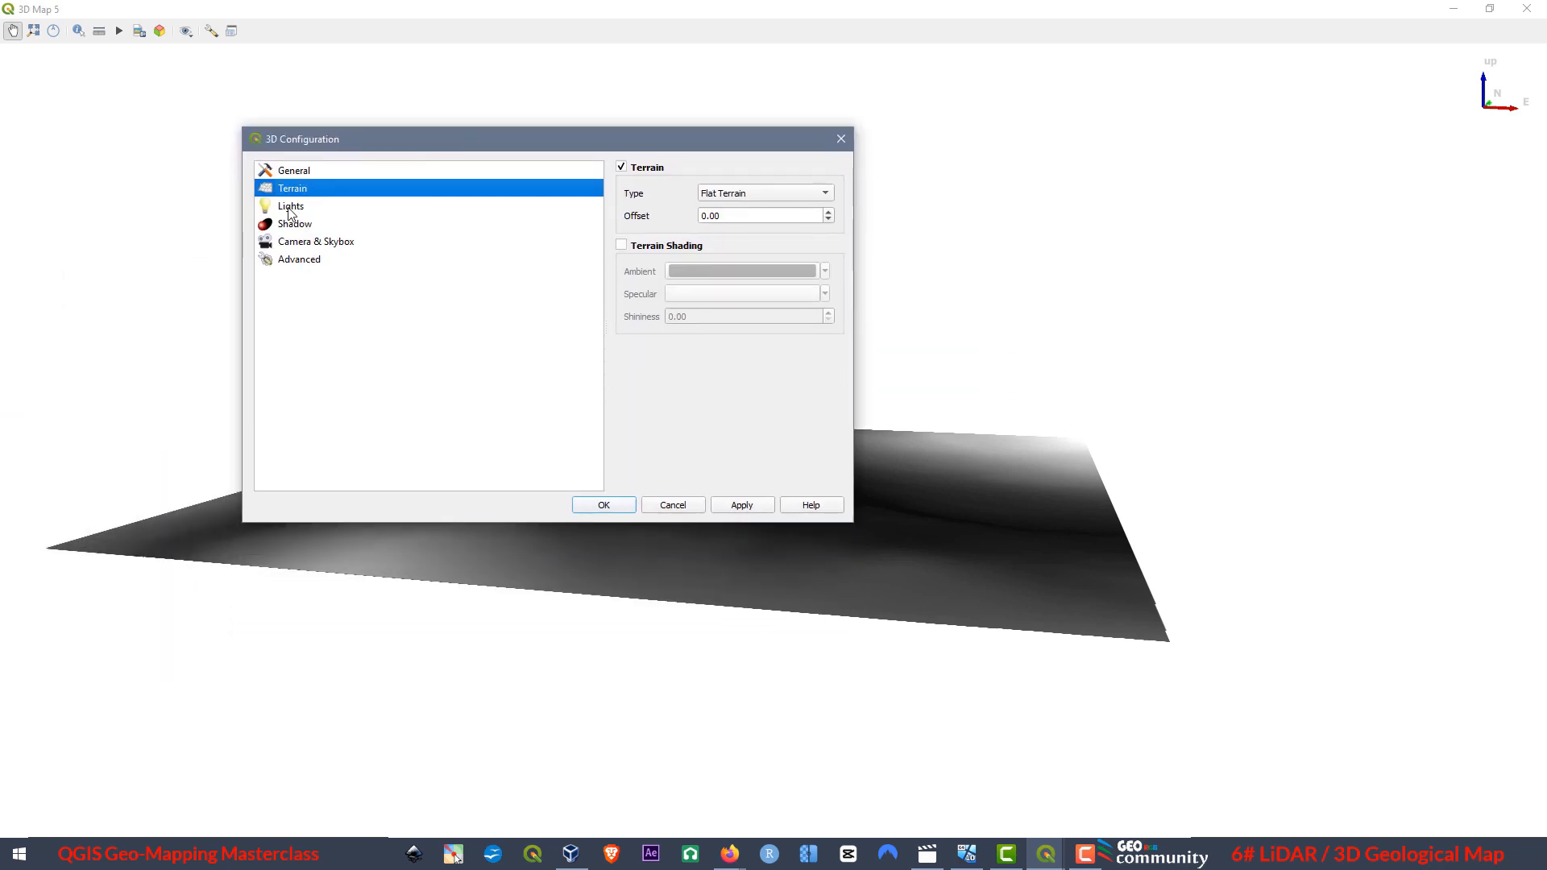
click(770, 199)
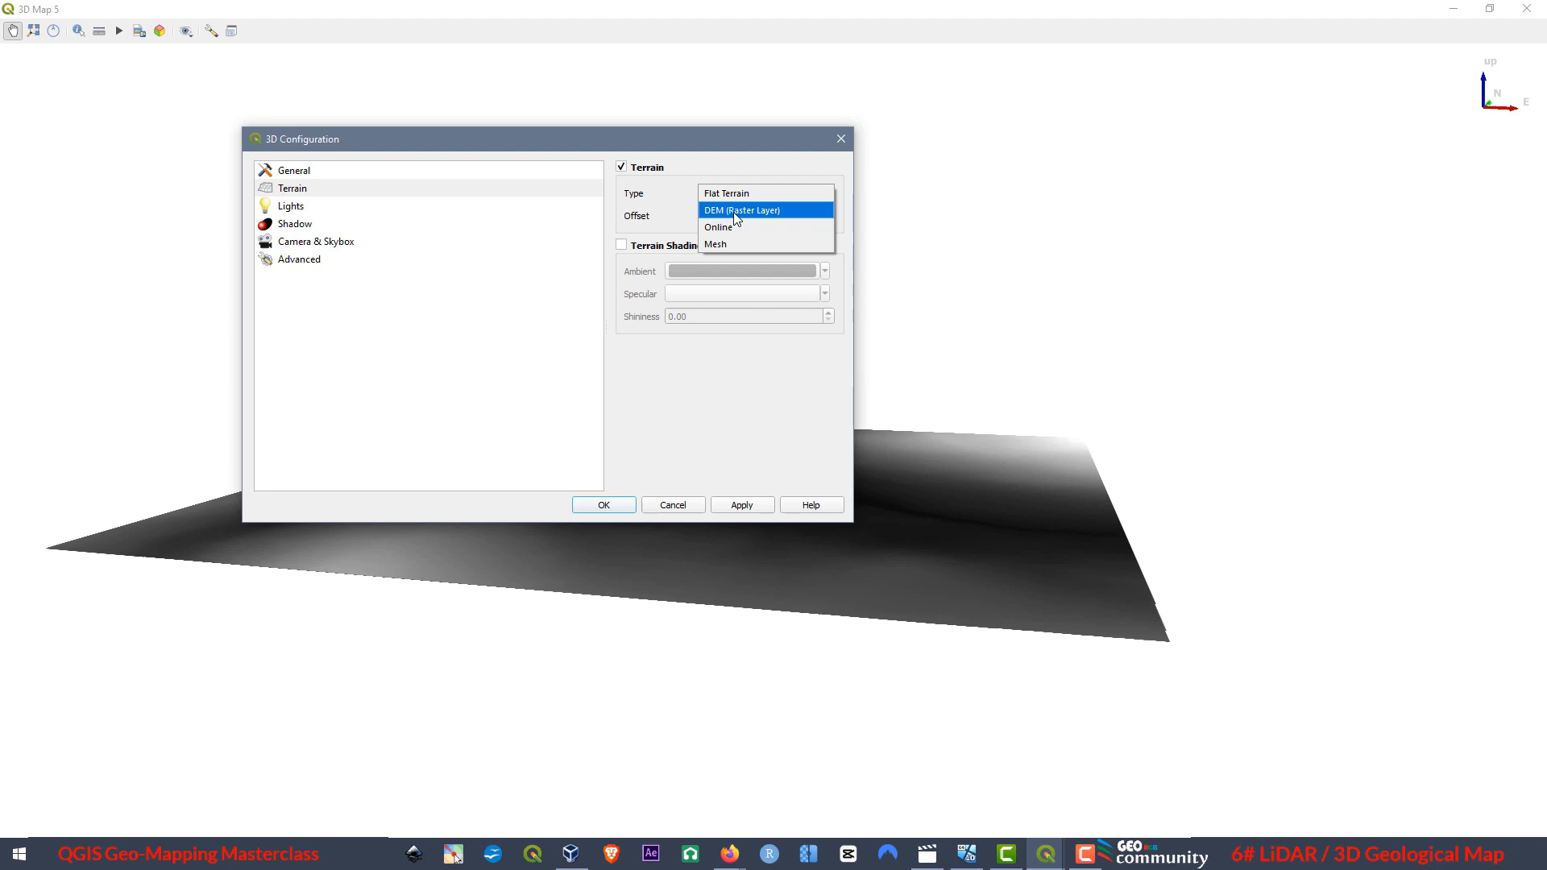
click(736, 212)
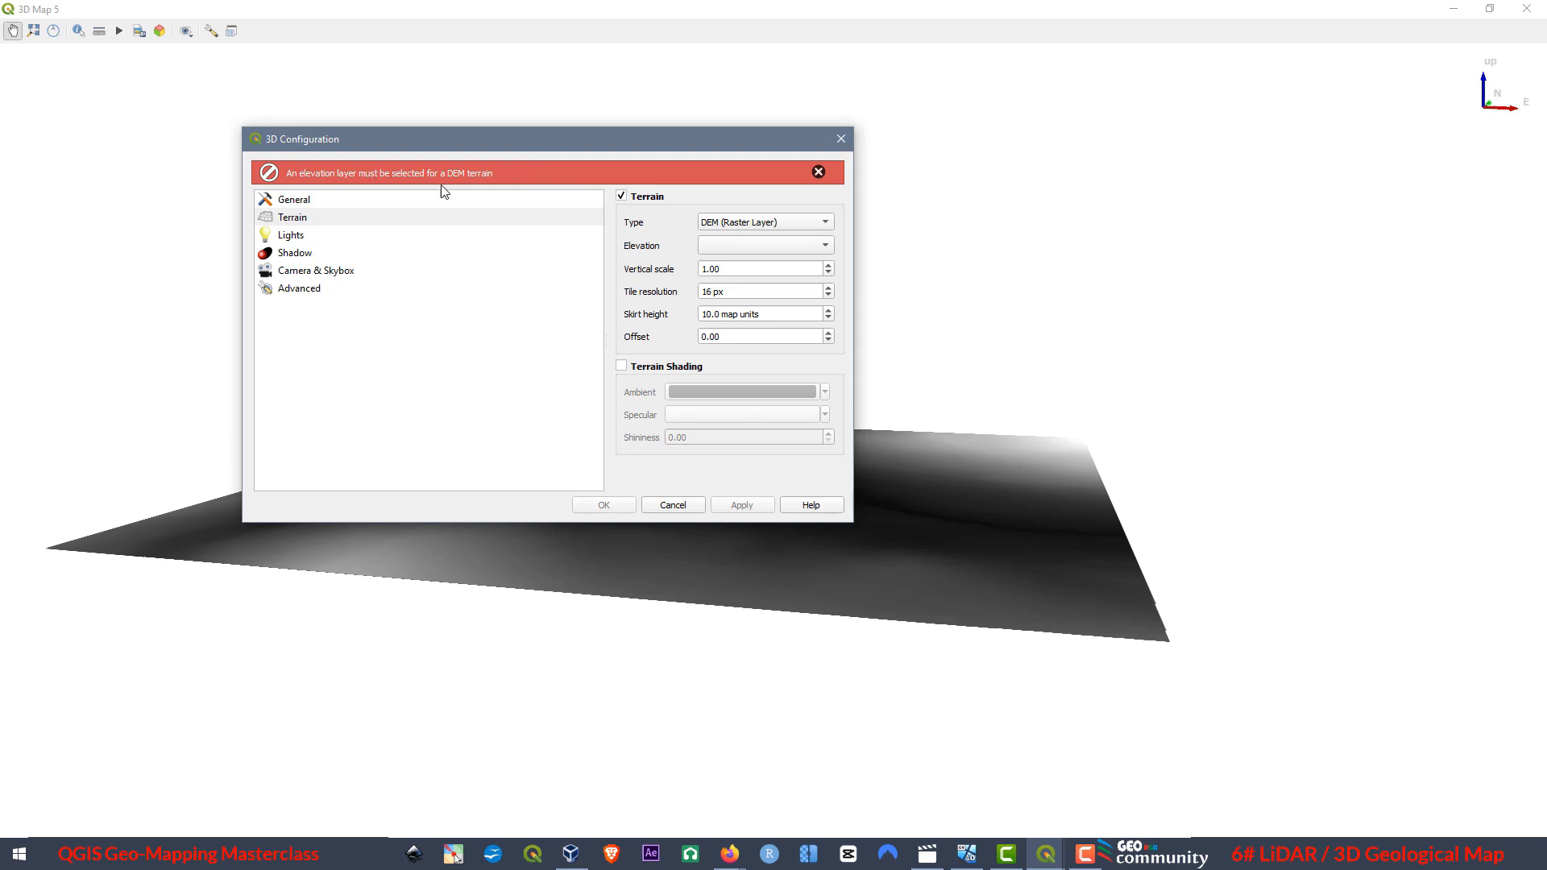
click(826, 247)
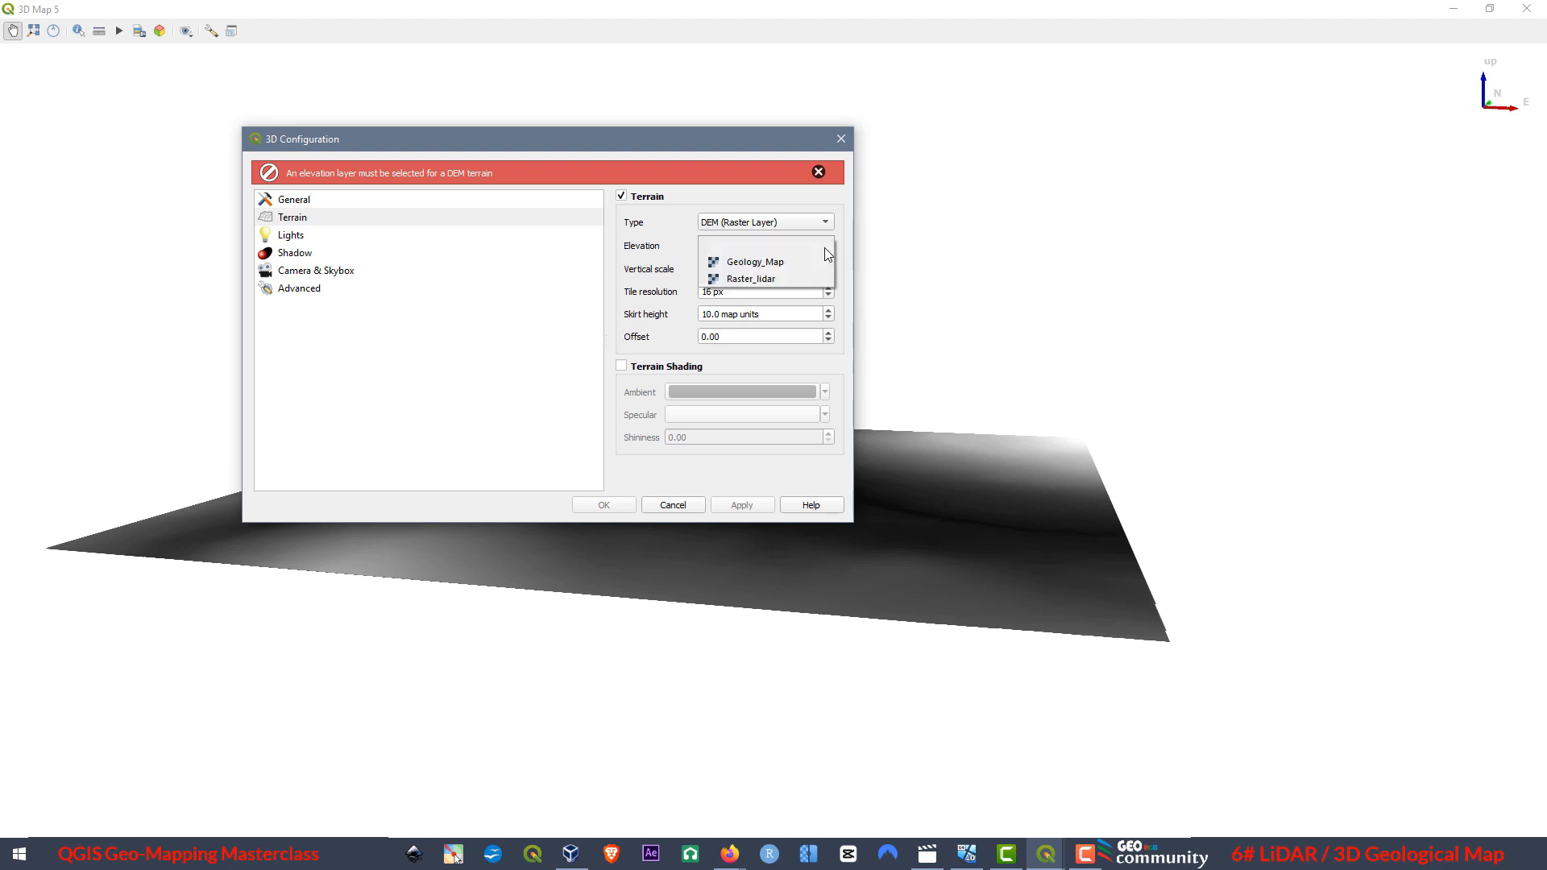
click(742, 280)
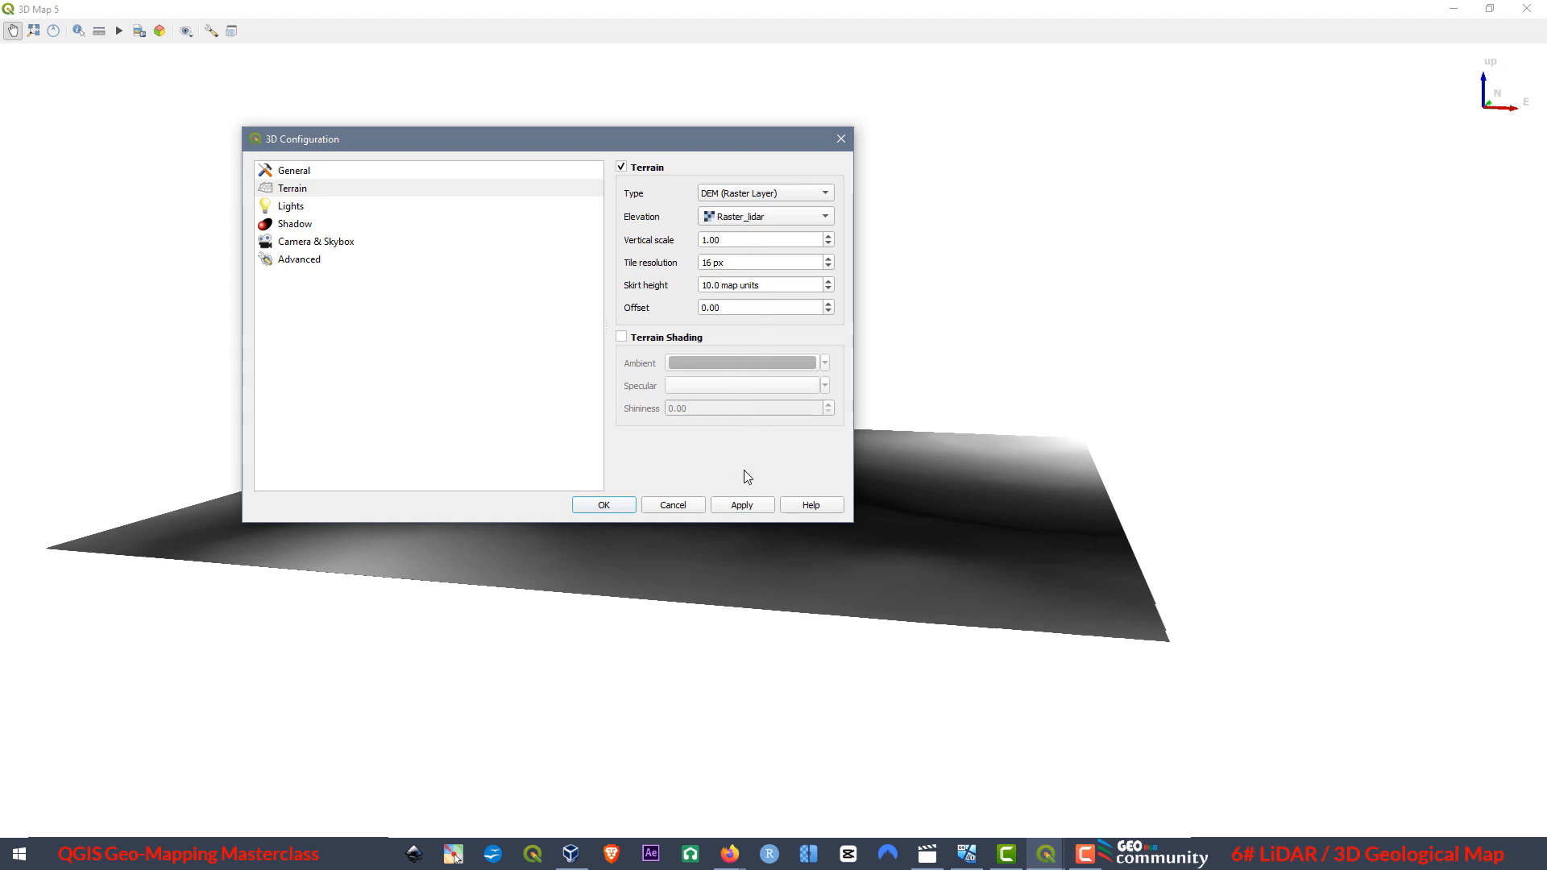
click(741, 508)
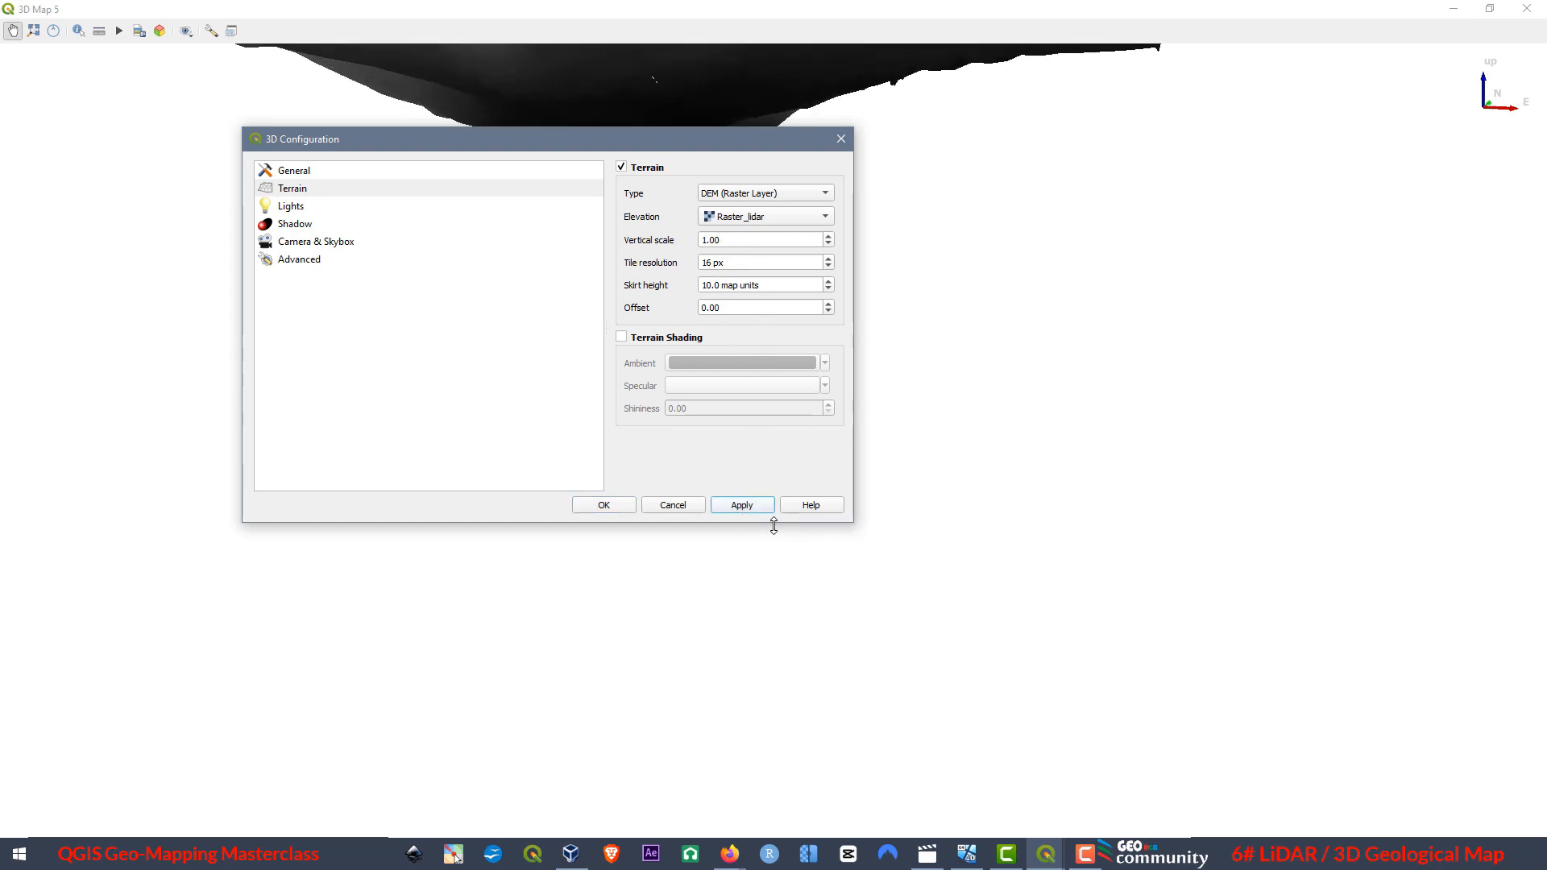
click(601, 507)
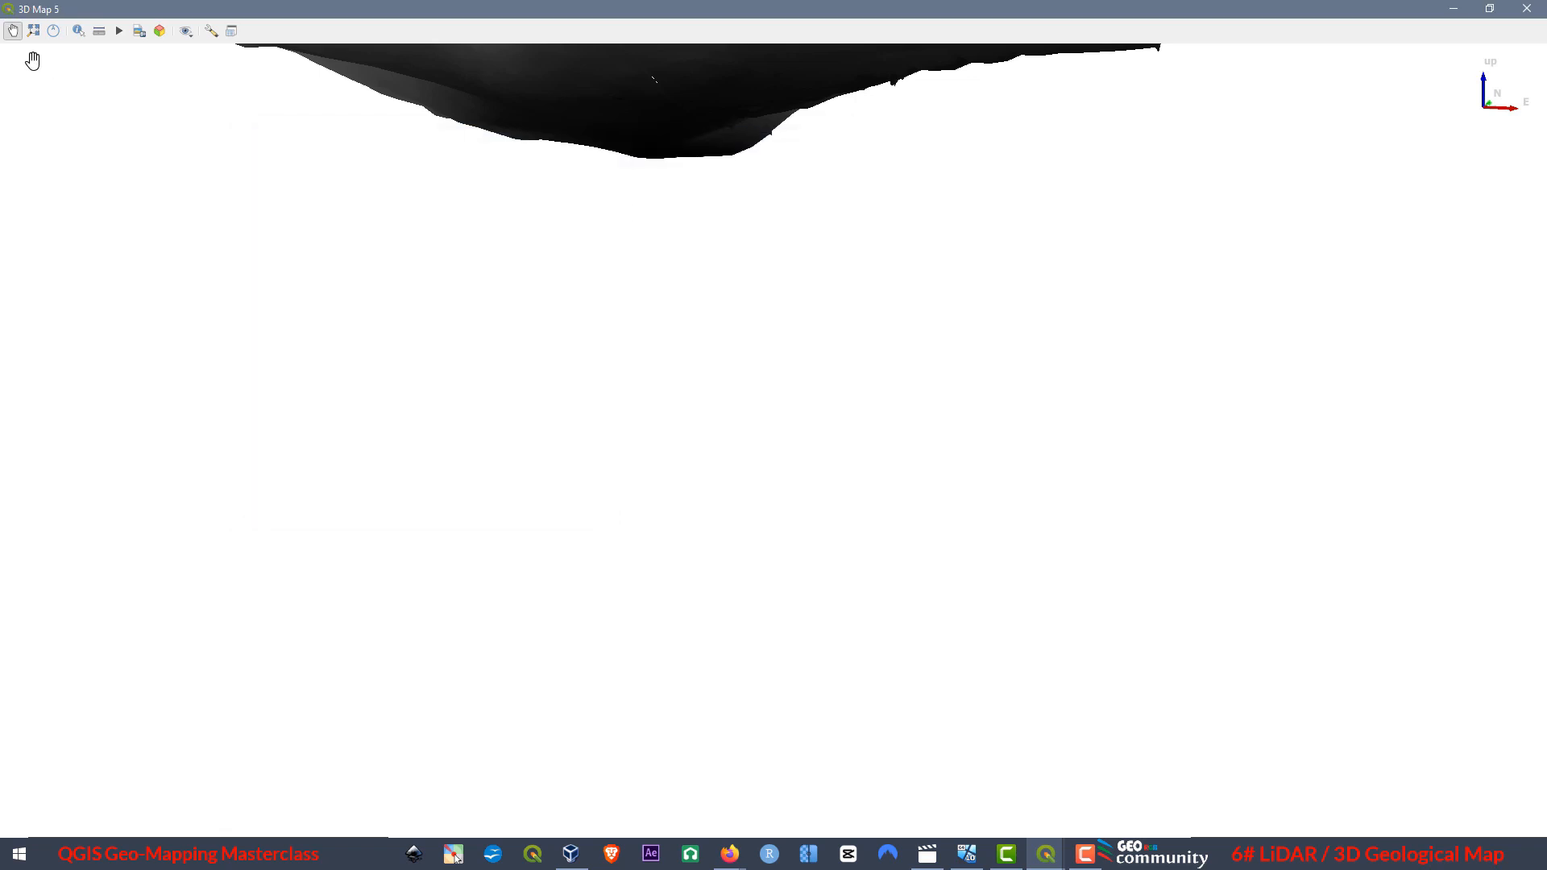
Fit the whole terrain in the 3D view and inspect the Raster_lidar relief from an oblique angle up close.
click(35, 37)
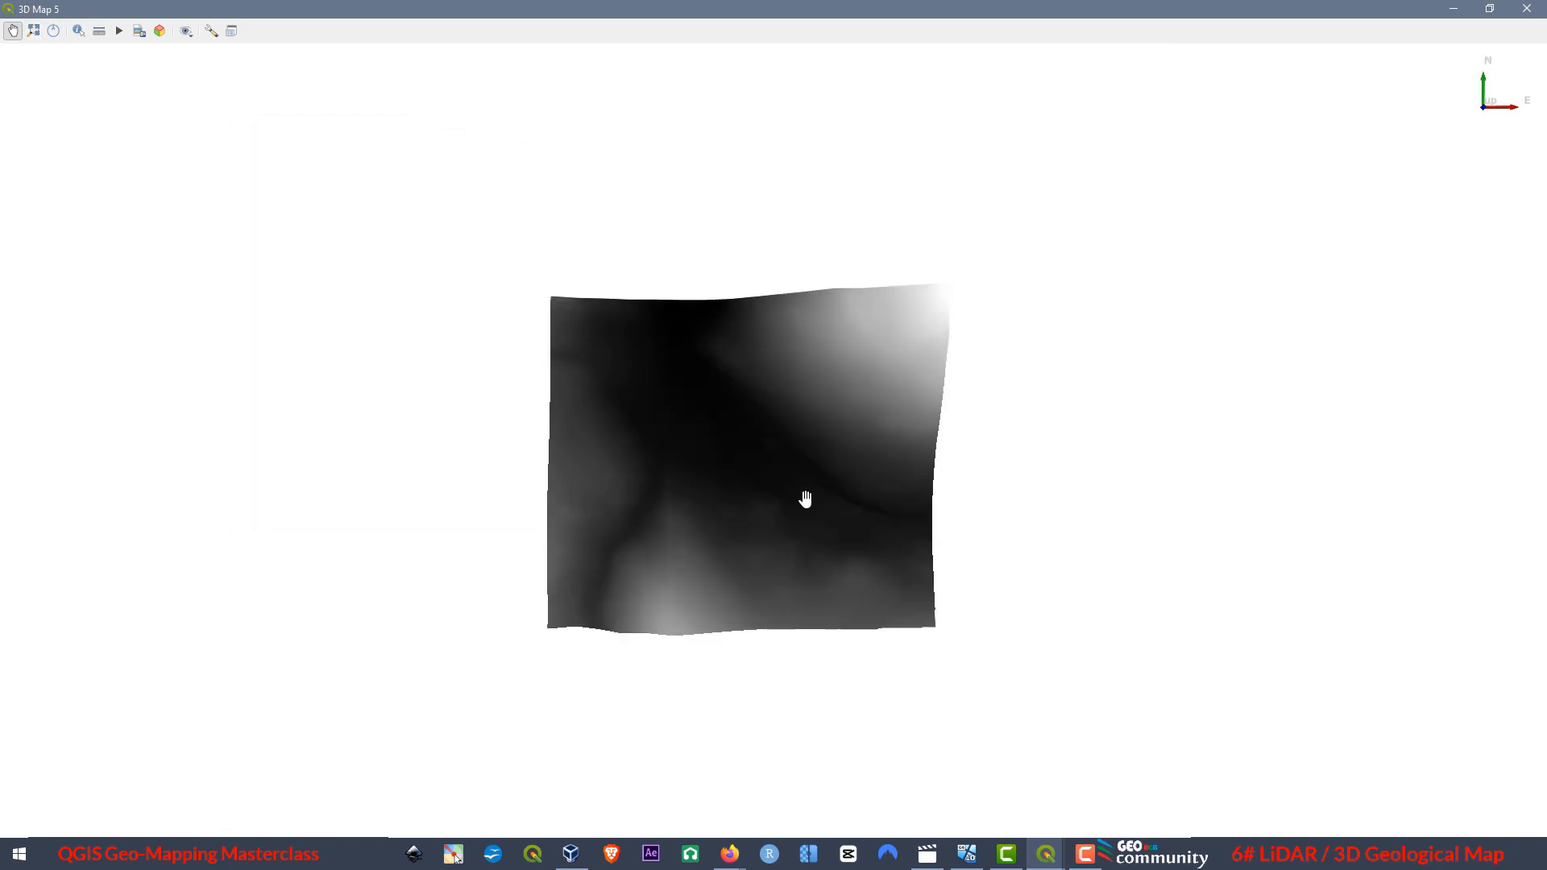
drag(826, 455, 807, 856)
drag(741, 475, 752, 717)
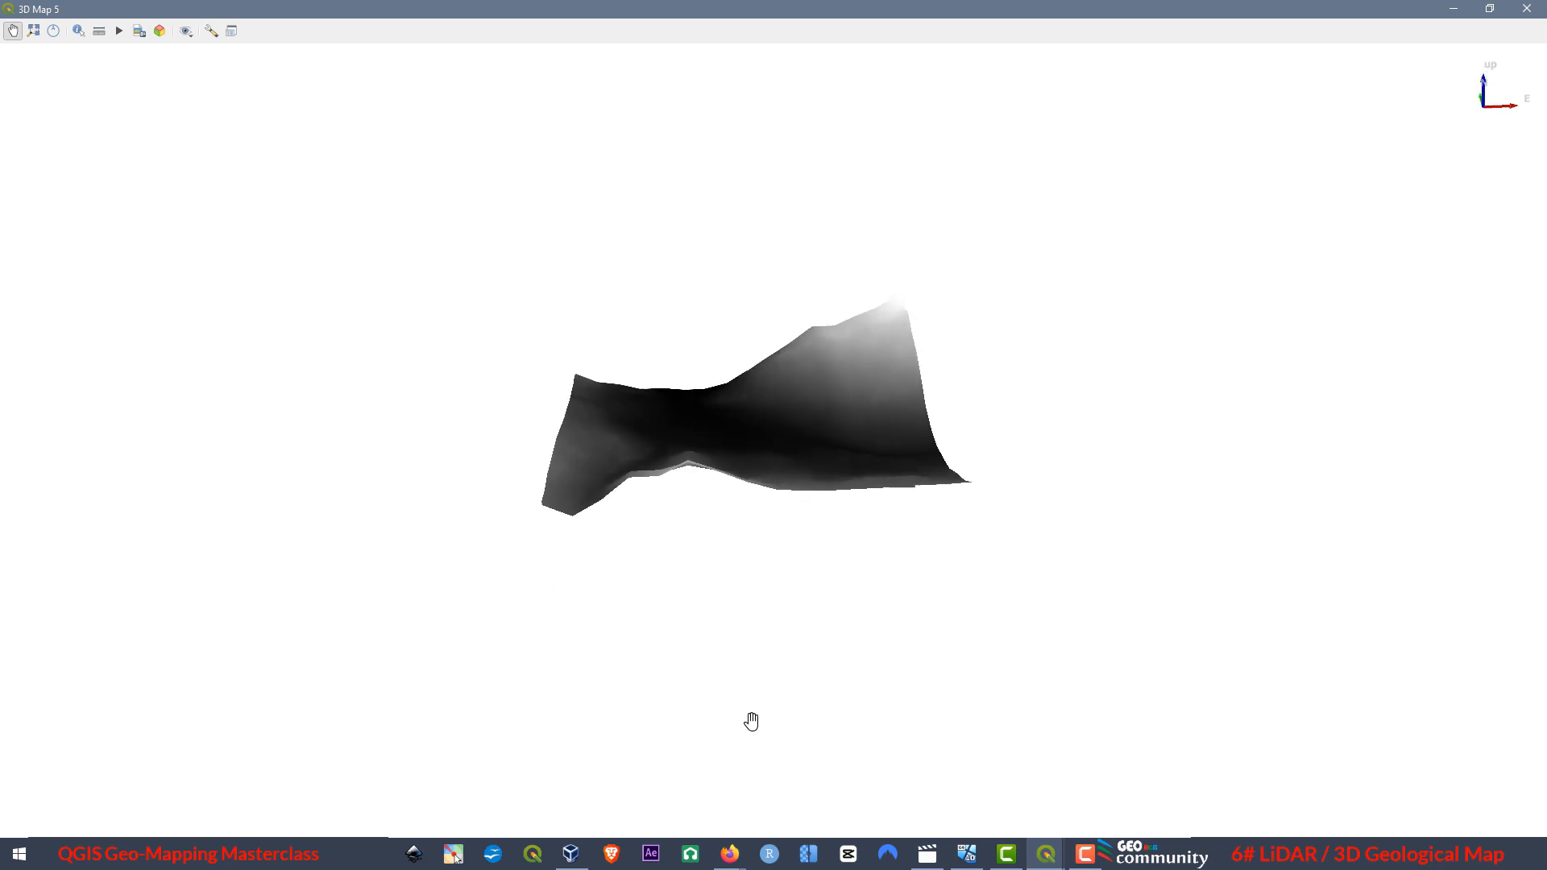
drag(867, 418, 656, 542)
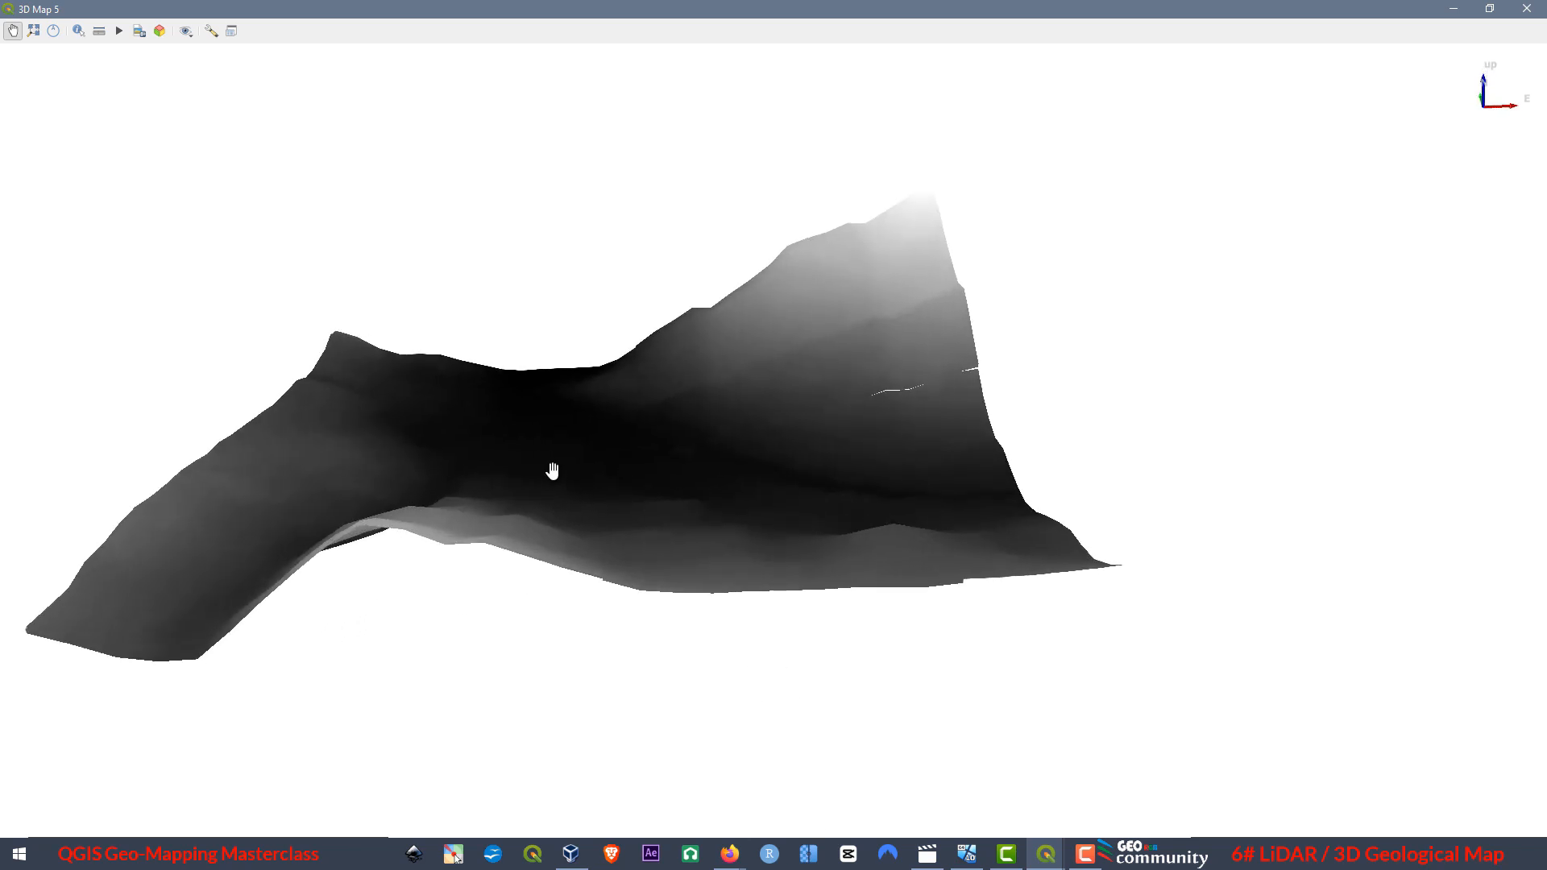
Inspect the Raster_lidar terrain relief from several sides at low oblique angles in the open 3D view.
drag(450, 449, 1265, 344)
drag(422, 360, 355, 414)
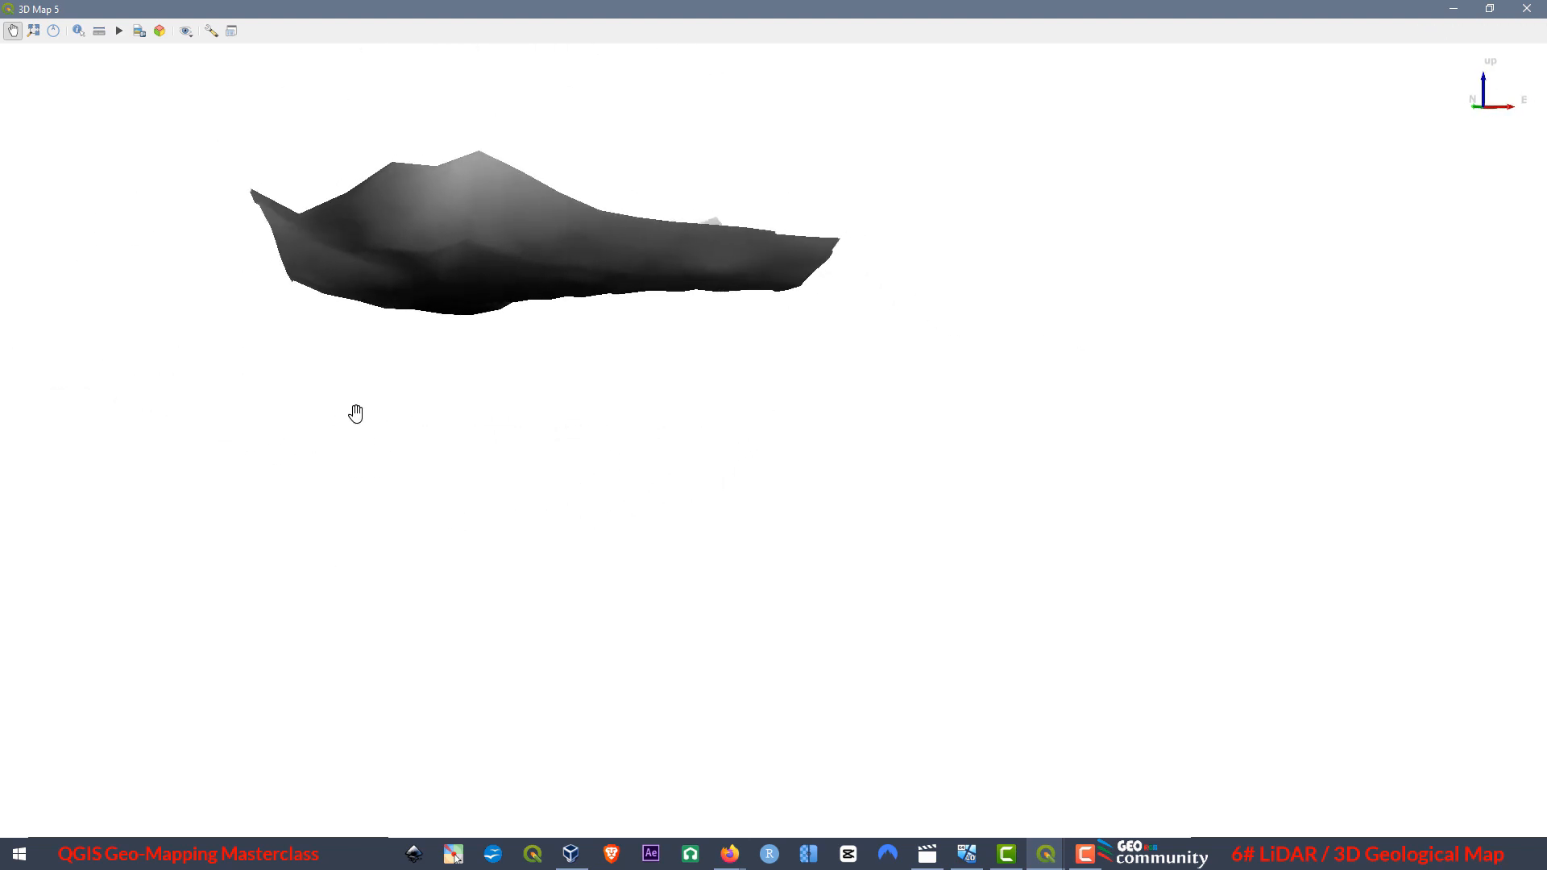
drag(642, 262, 687, 282)
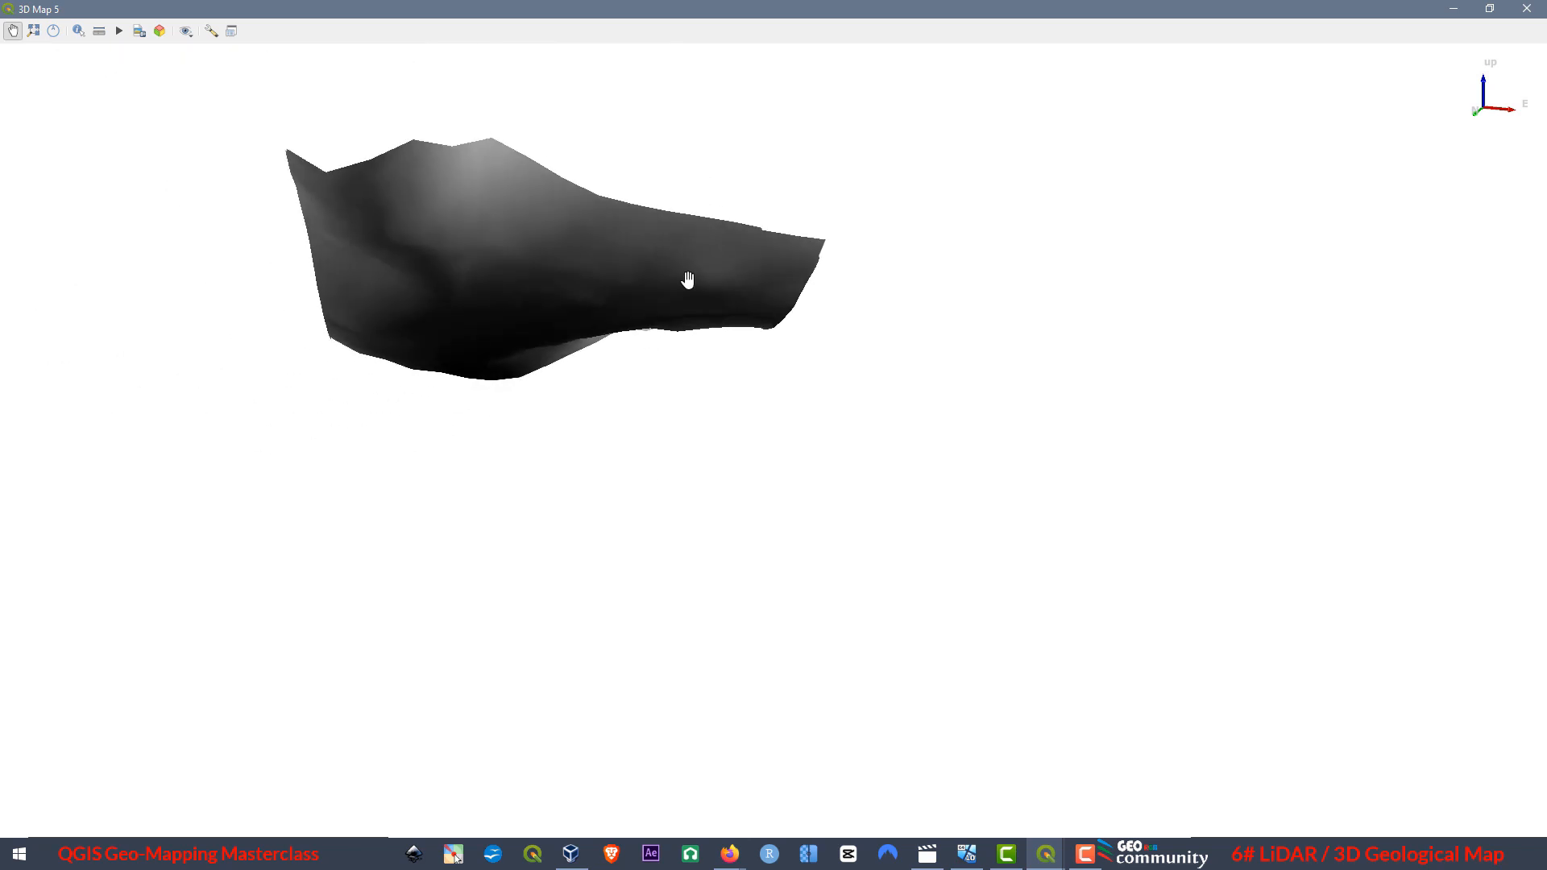
drag(504, 352, 145, 197)
drag(781, 580, 827, 460)
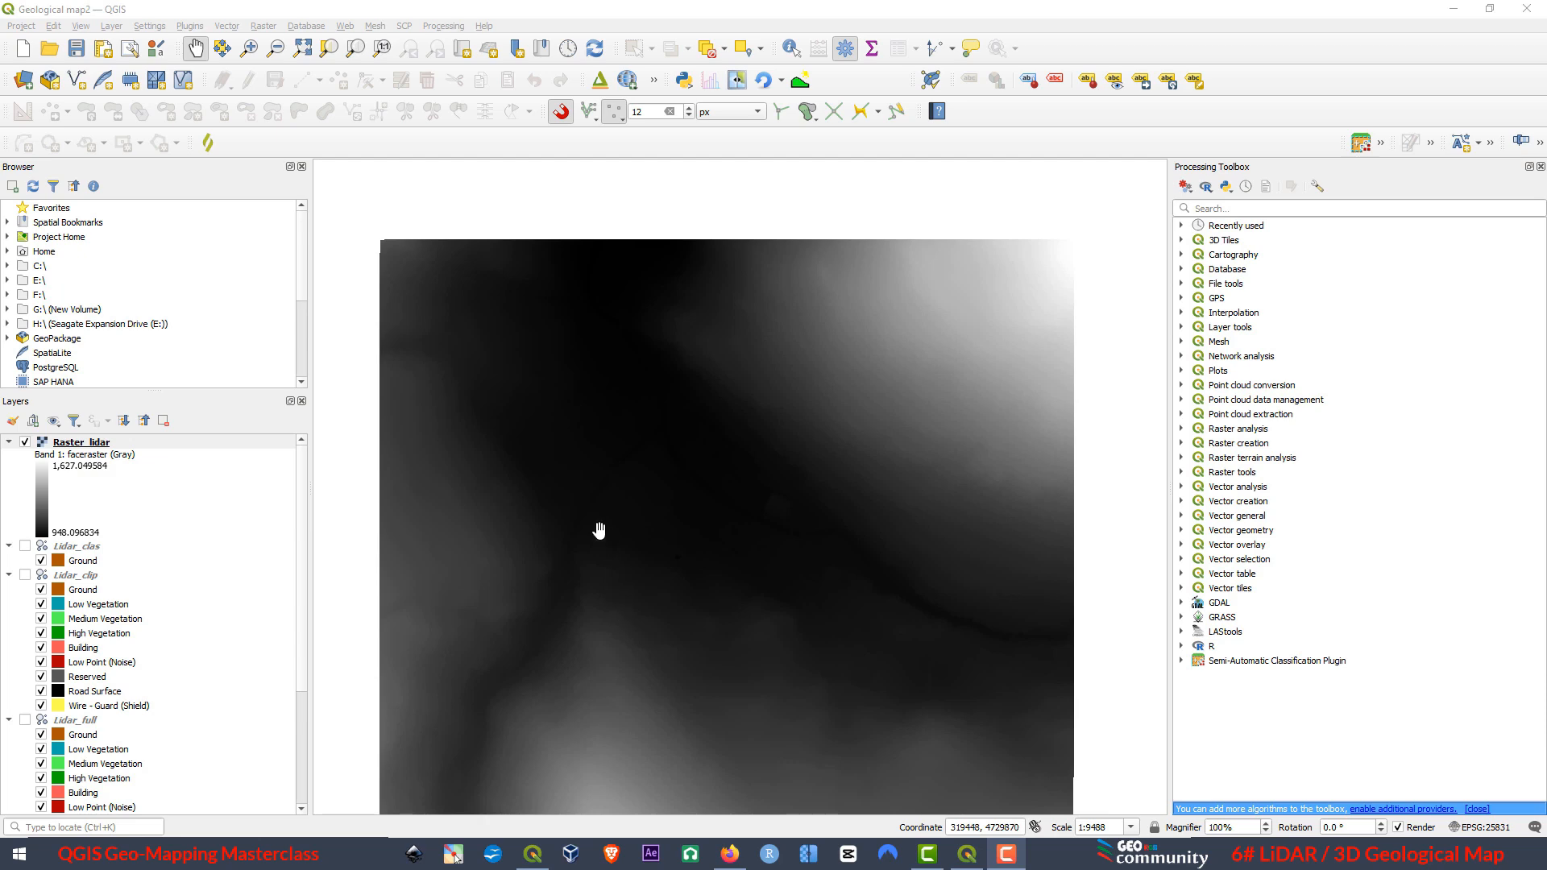
Create another 3D map view of Raster_lidar, maximize it and tilt it to an oblique angle.
click(81, 27)
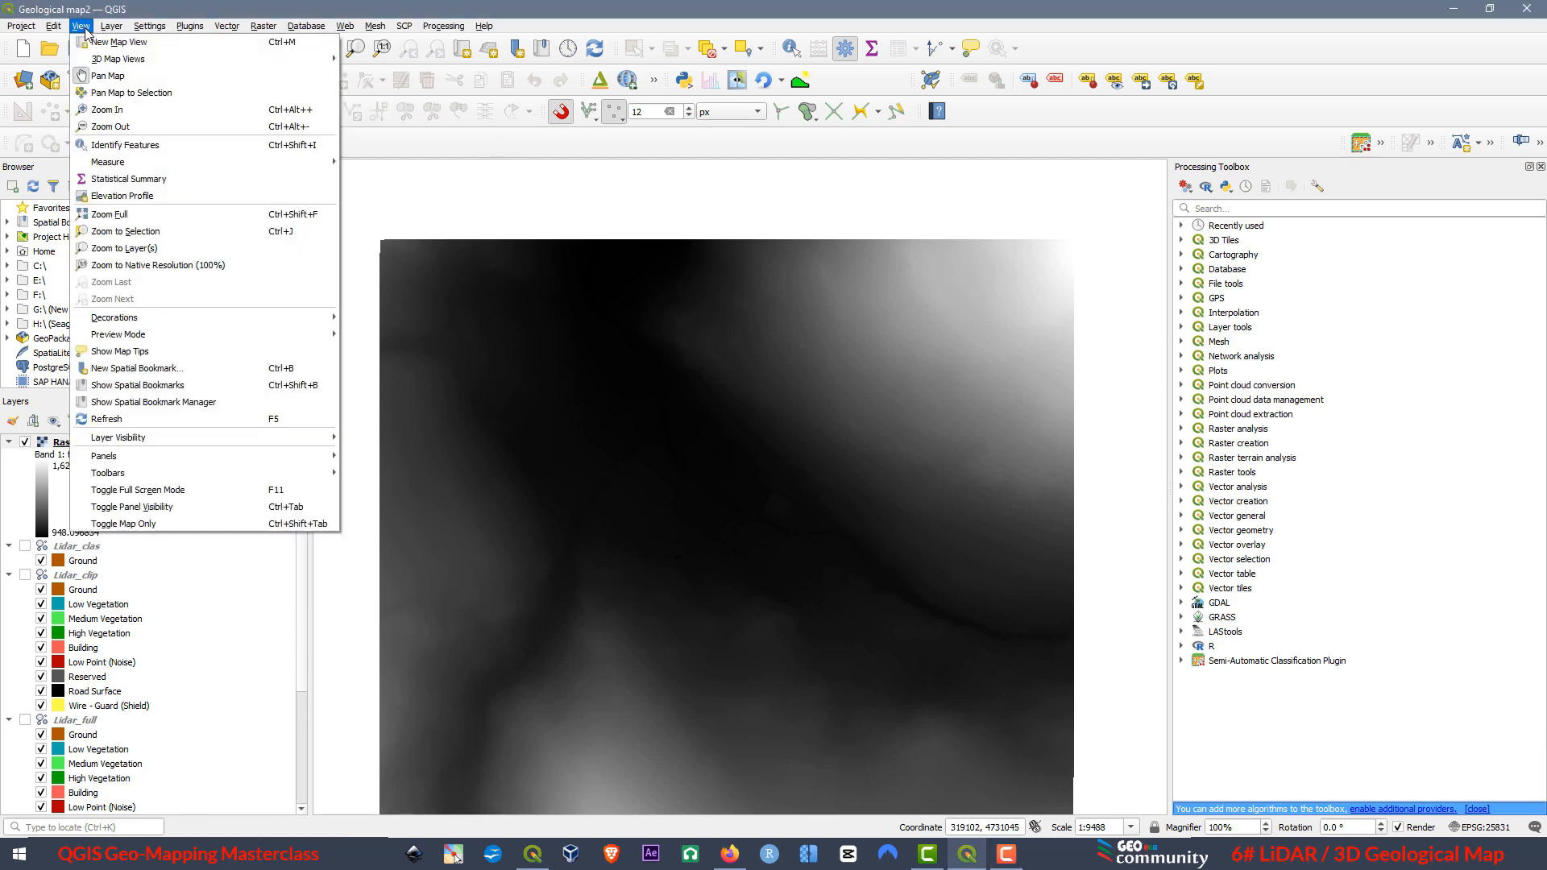
mouse_move(105, 60)
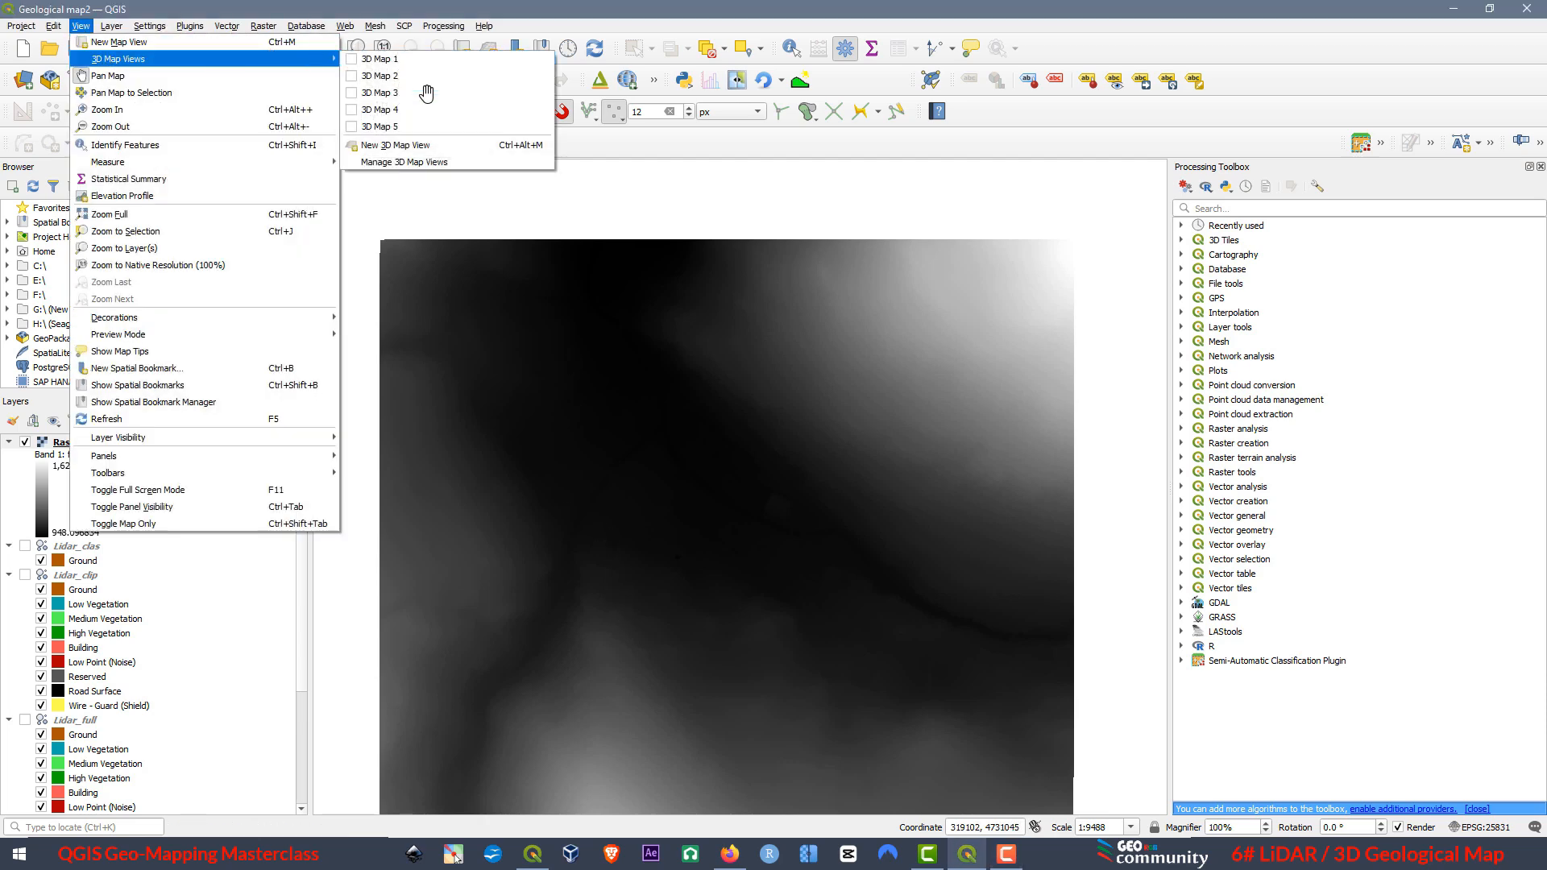
click(417, 143)
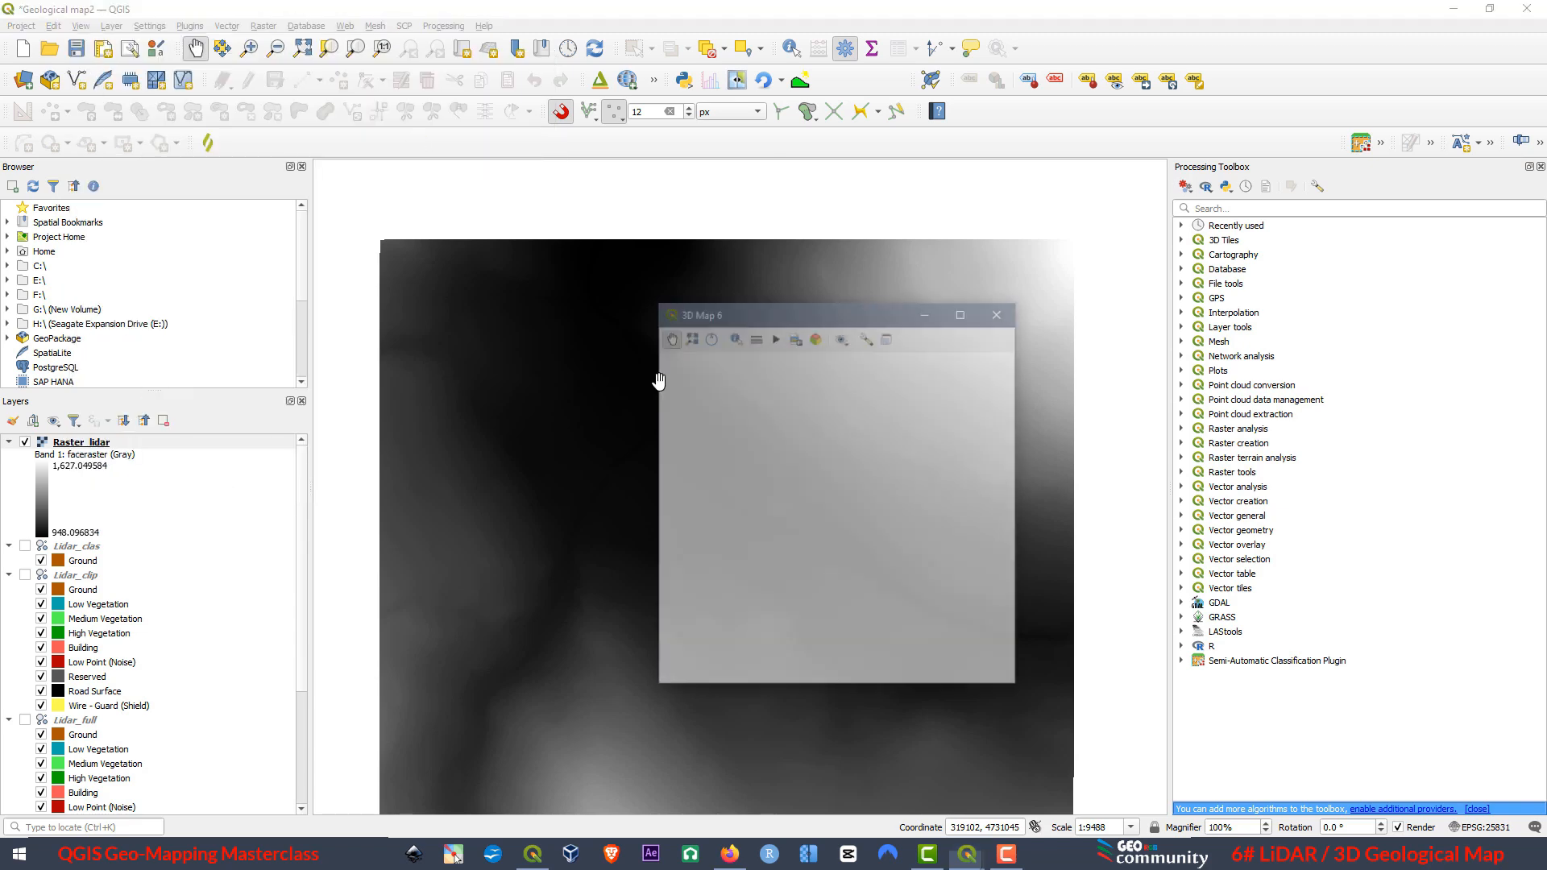
click(964, 314)
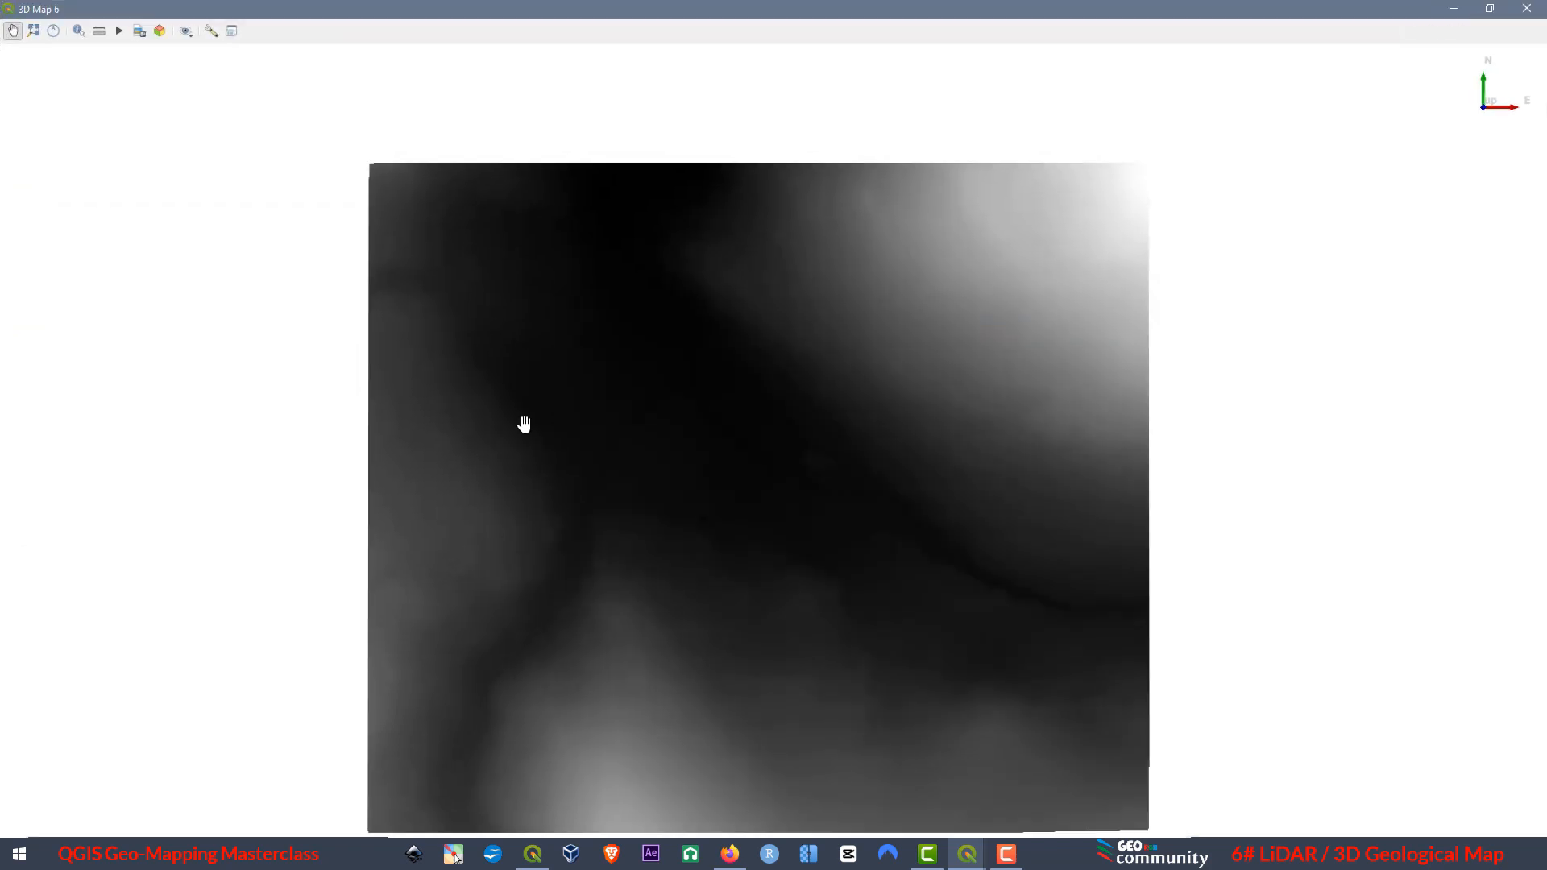
drag(646, 604, 593, 519)
drag(822, 338, 867, 710)
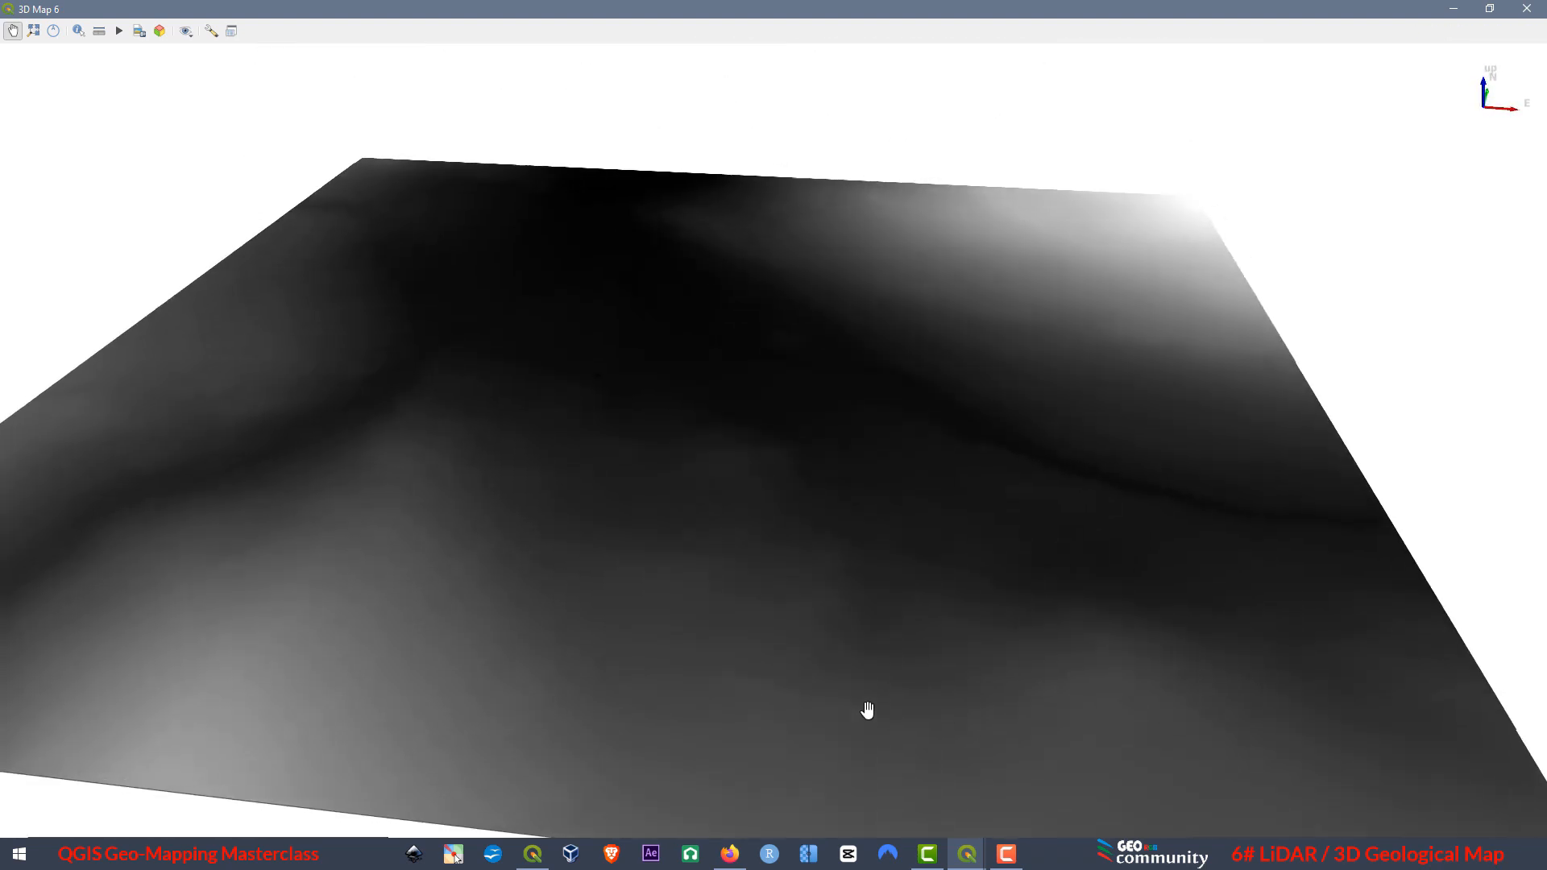
Try to render this 3D view with DEM (Raster Layer) terrain using Raster_lidar as elevation, and close the view.
click(211, 30)
click(247, 155)
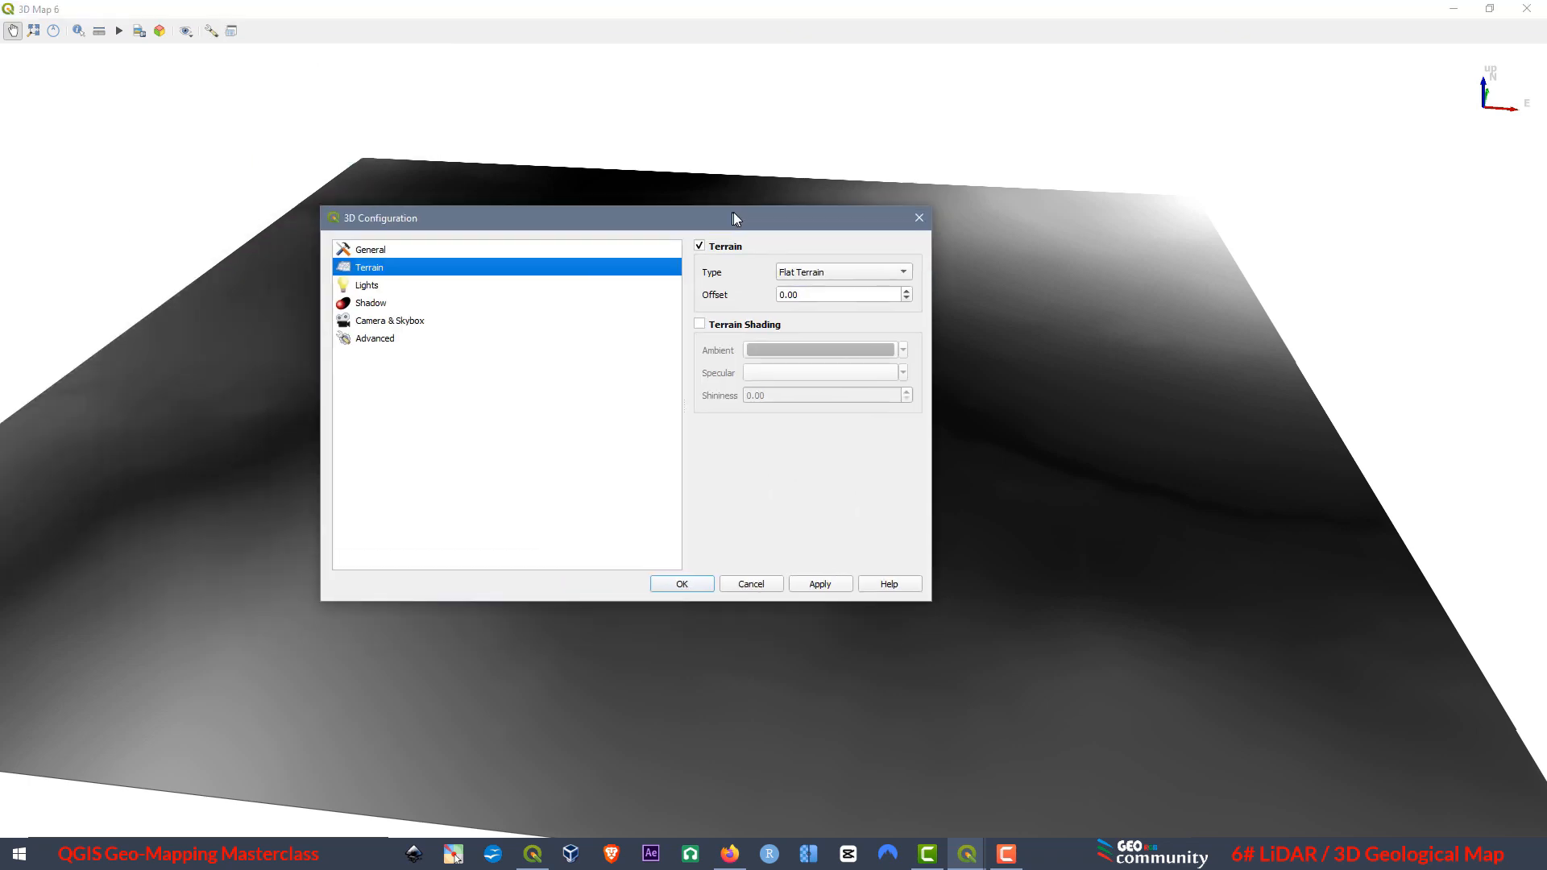
click(885, 256)
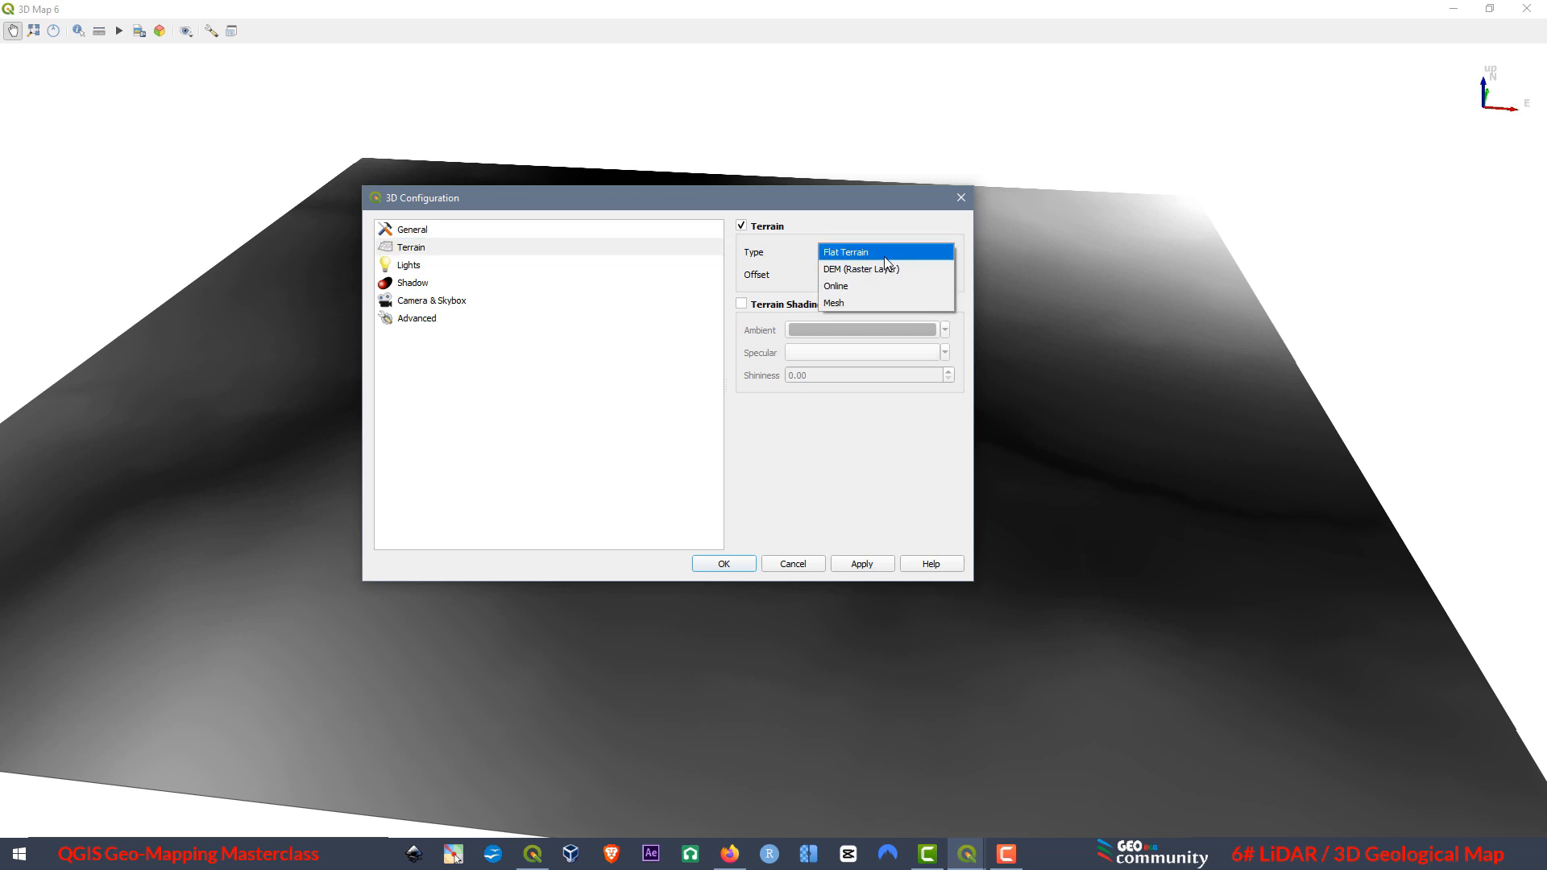
click(875, 270)
click(867, 304)
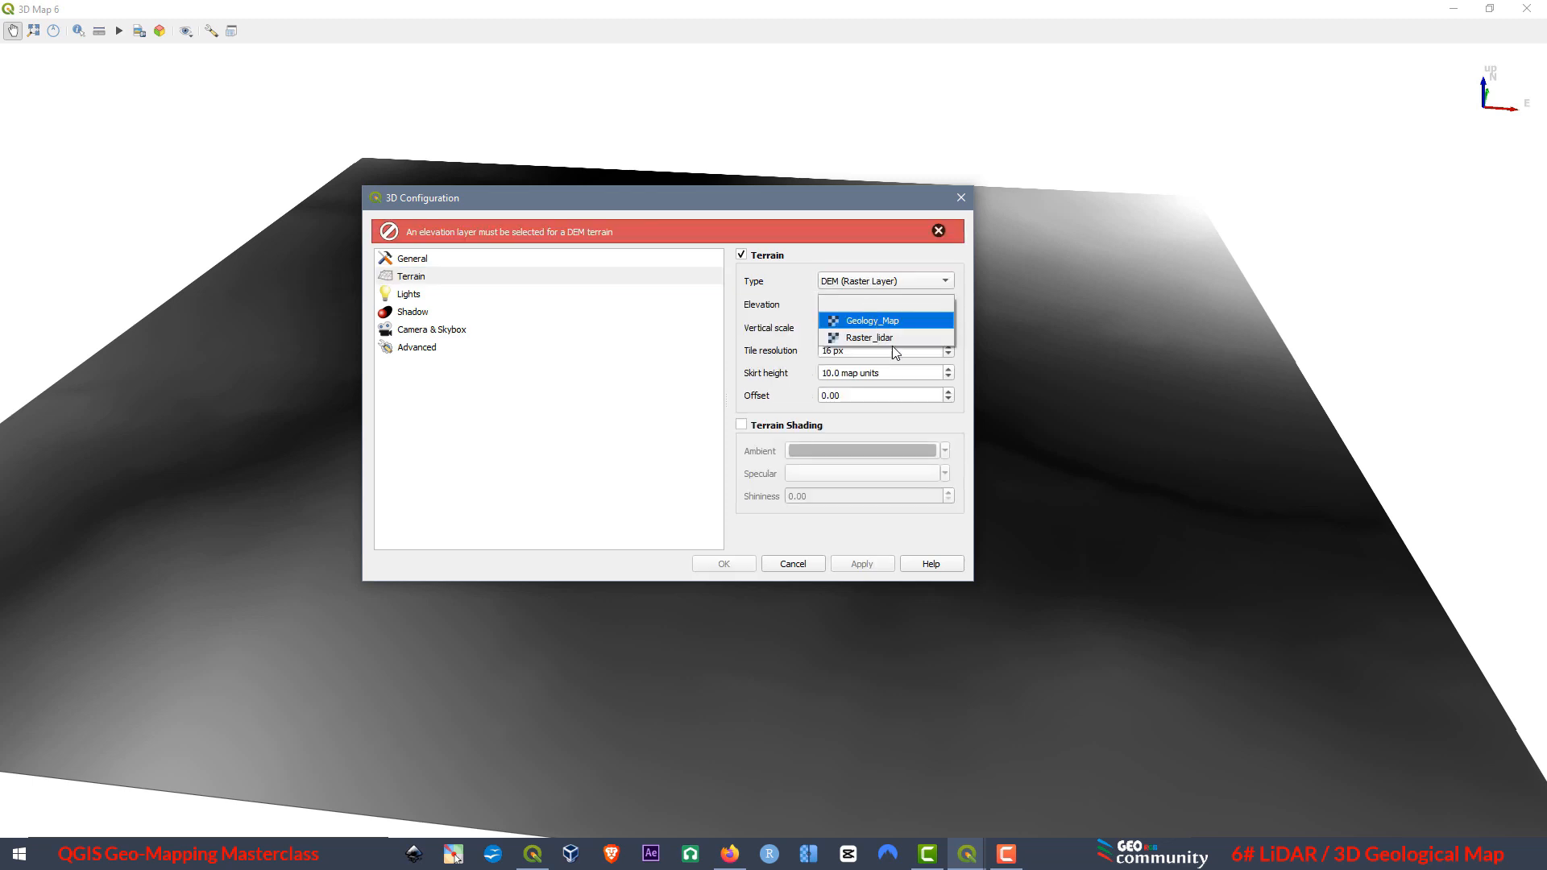
click(871, 343)
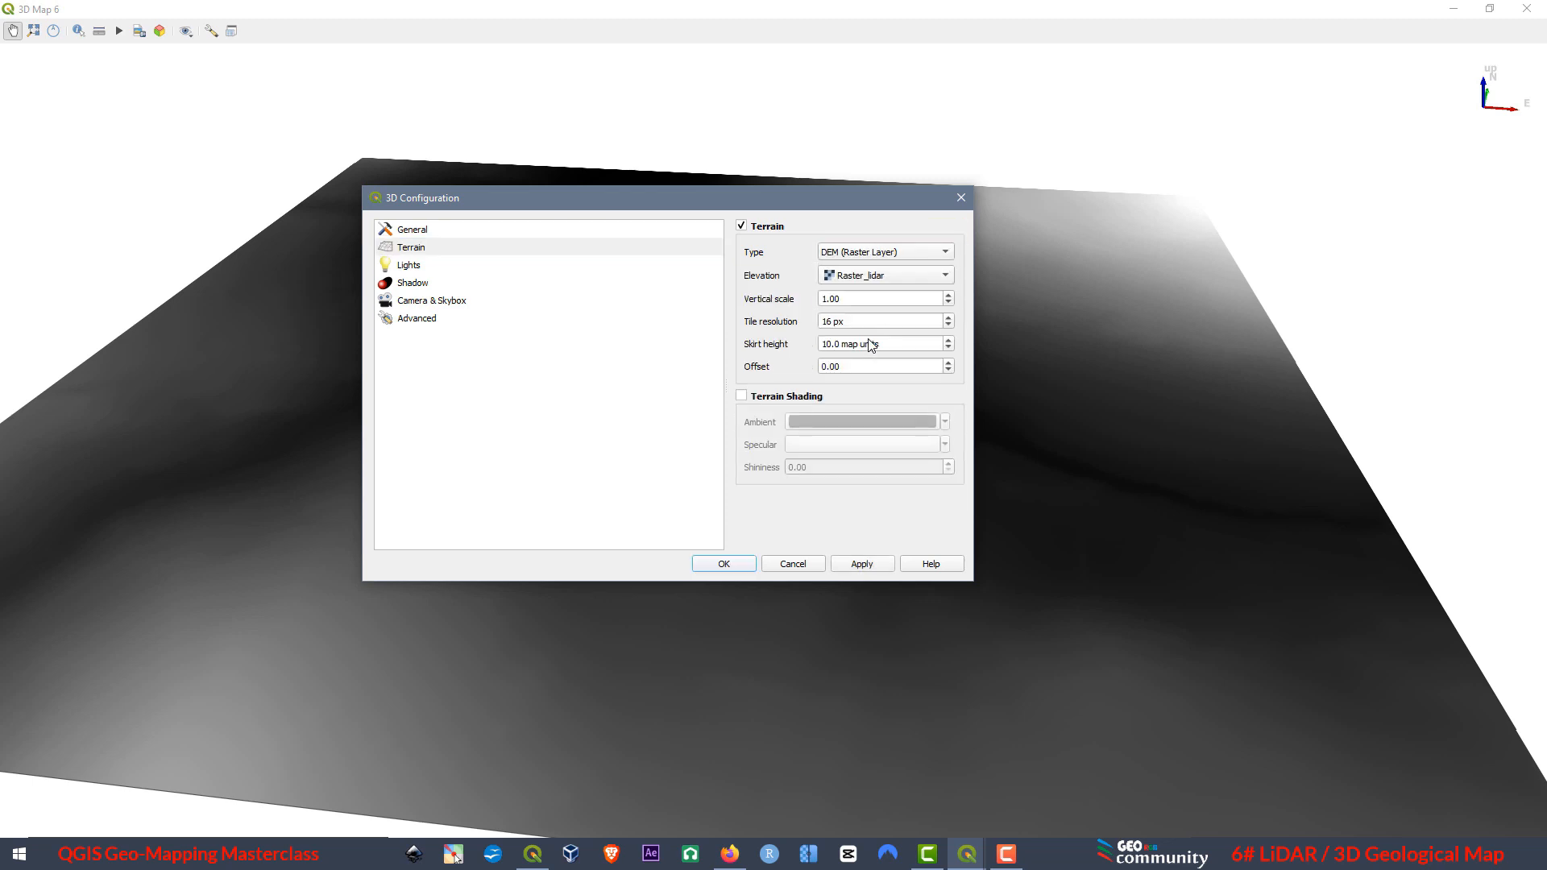
click(867, 567)
click(725, 564)
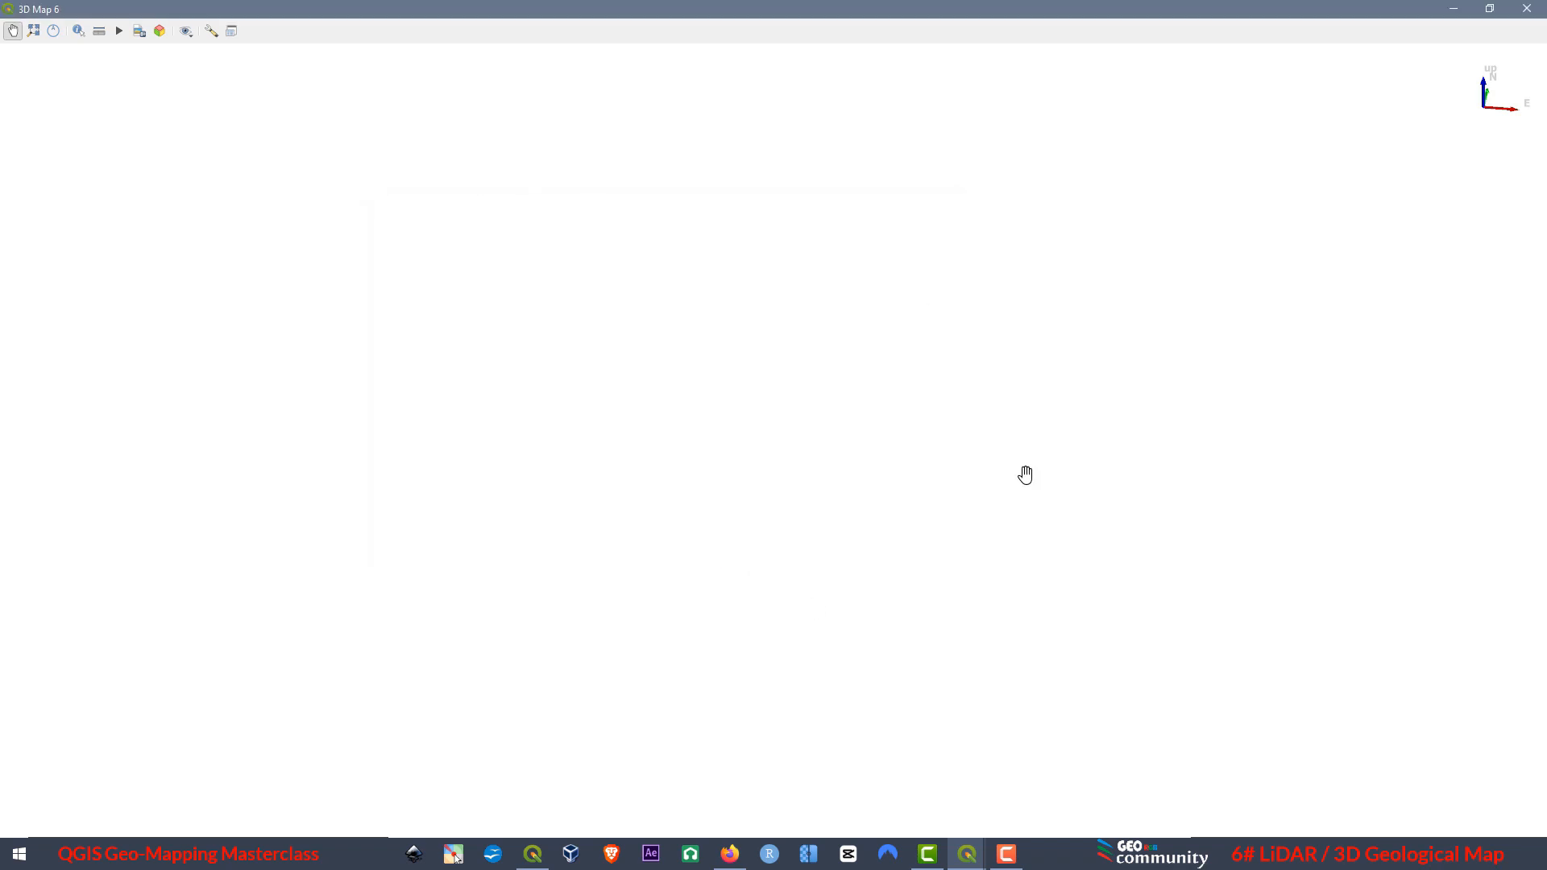
click(33, 35)
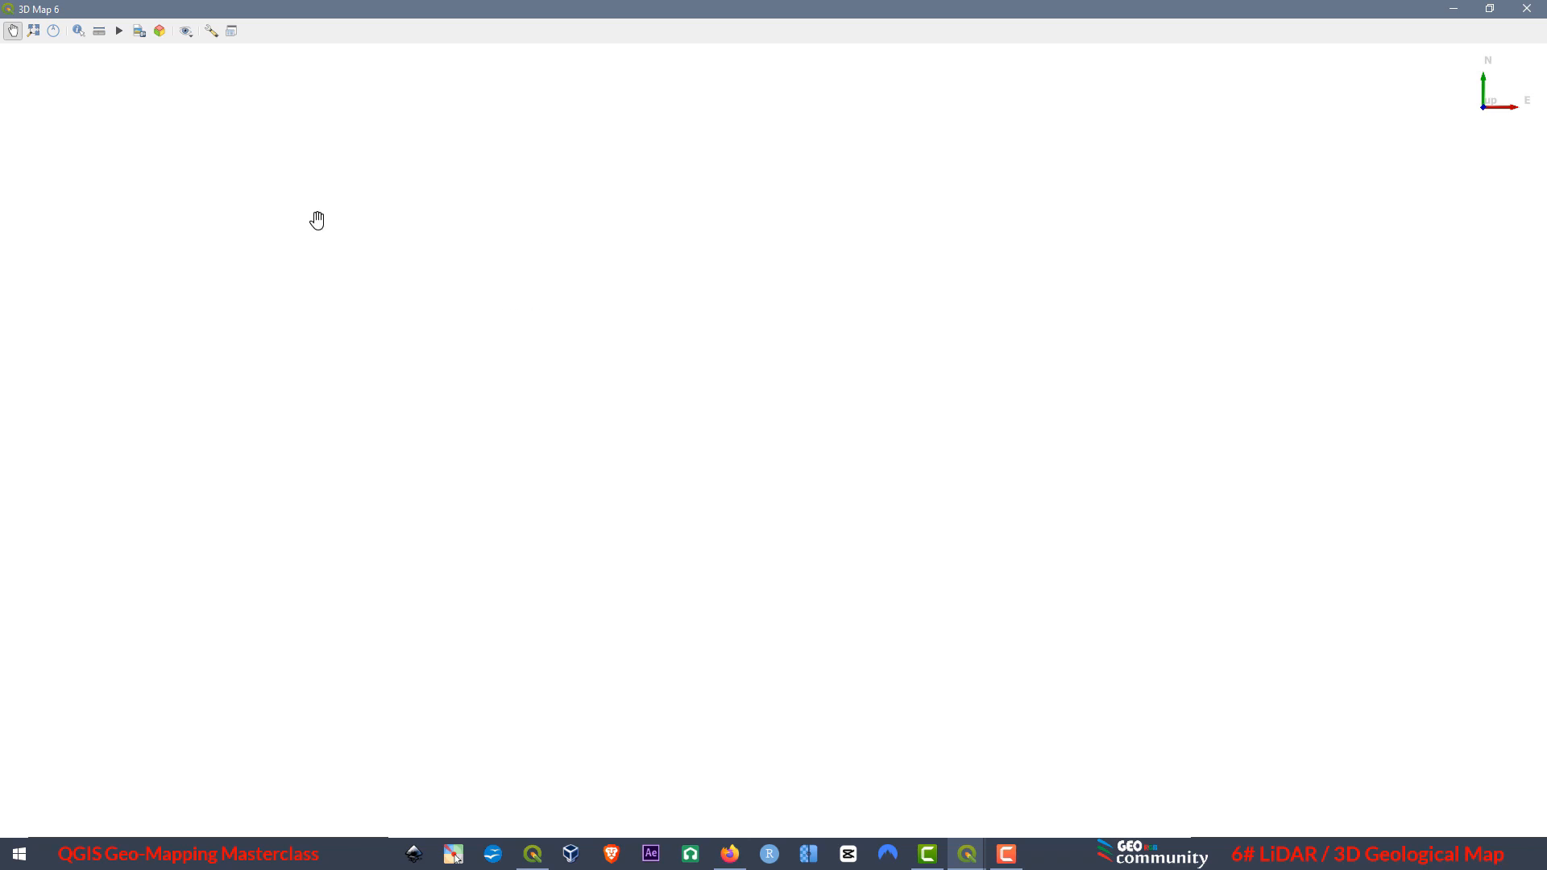
click(1532, 16)
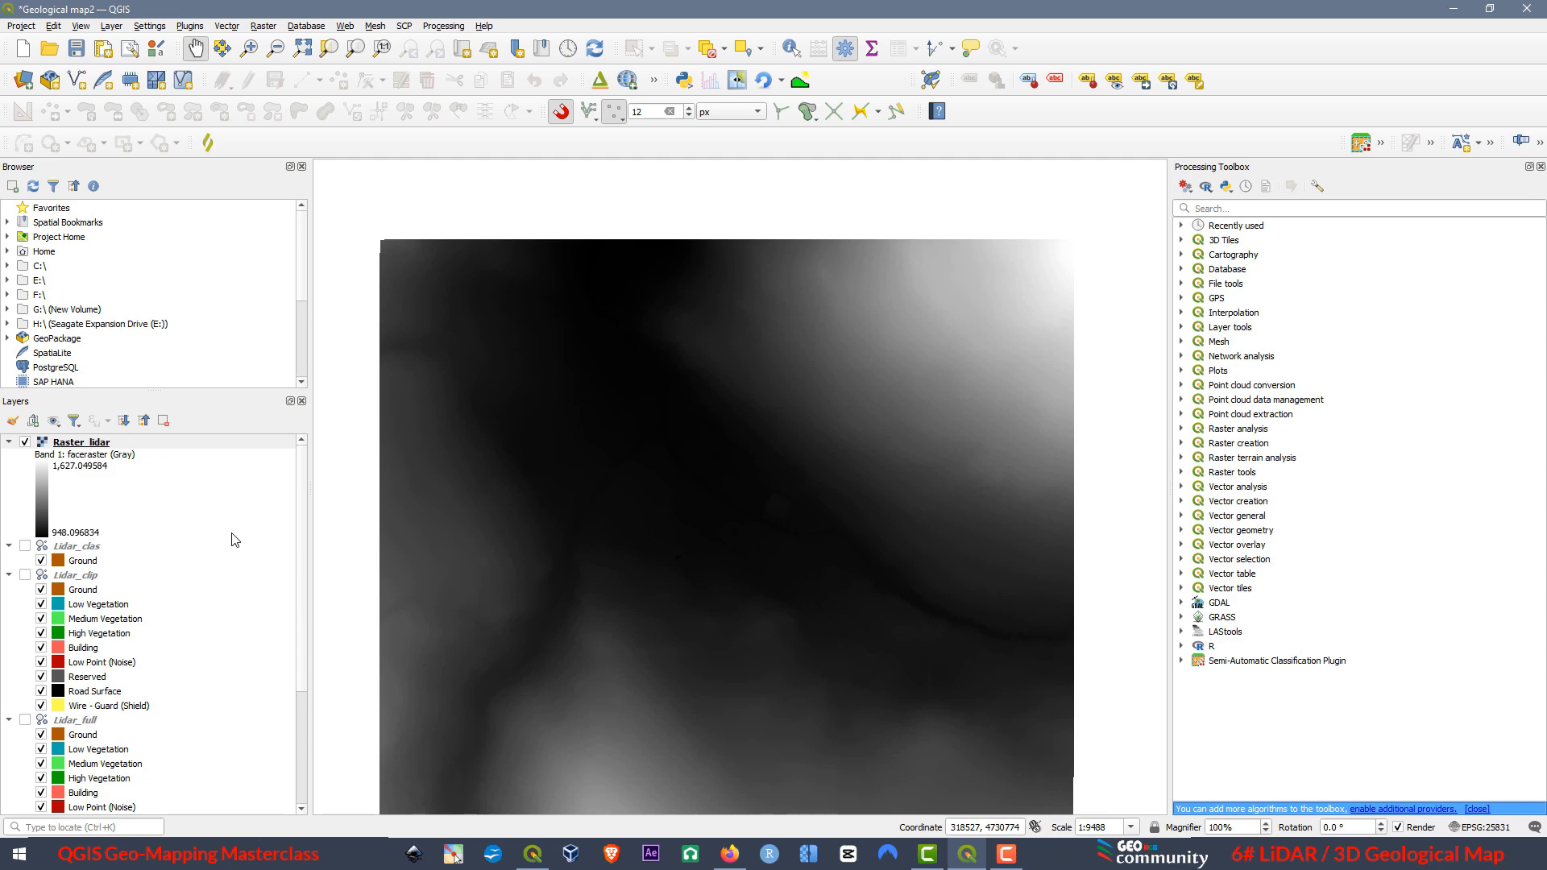
Remove the Raster_lidar layer from the project.
right_click(103, 448)
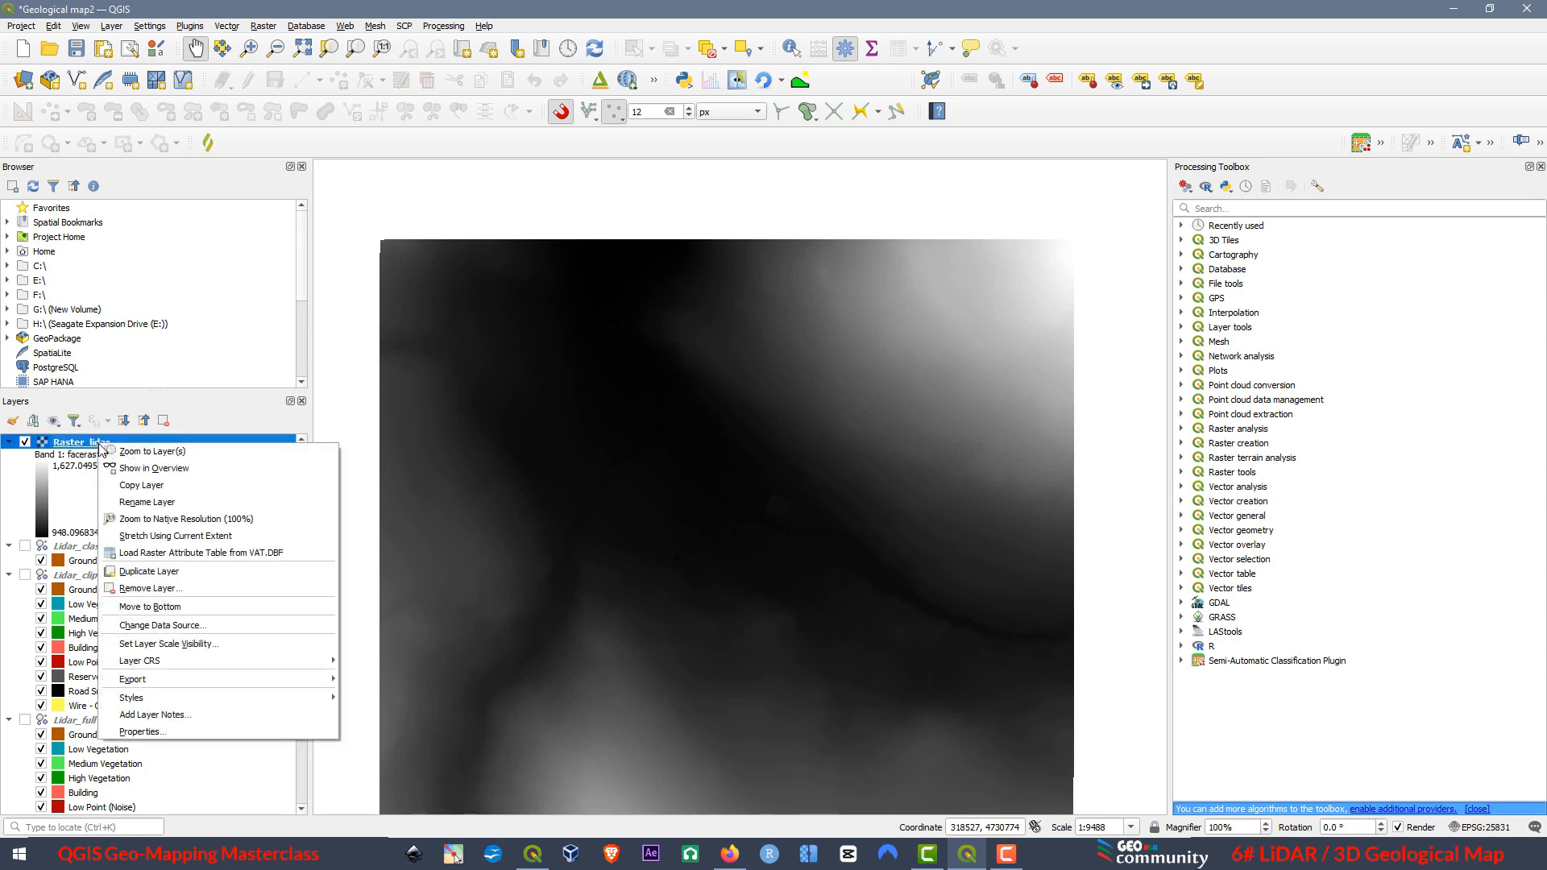
click(164, 591)
click(751, 443)
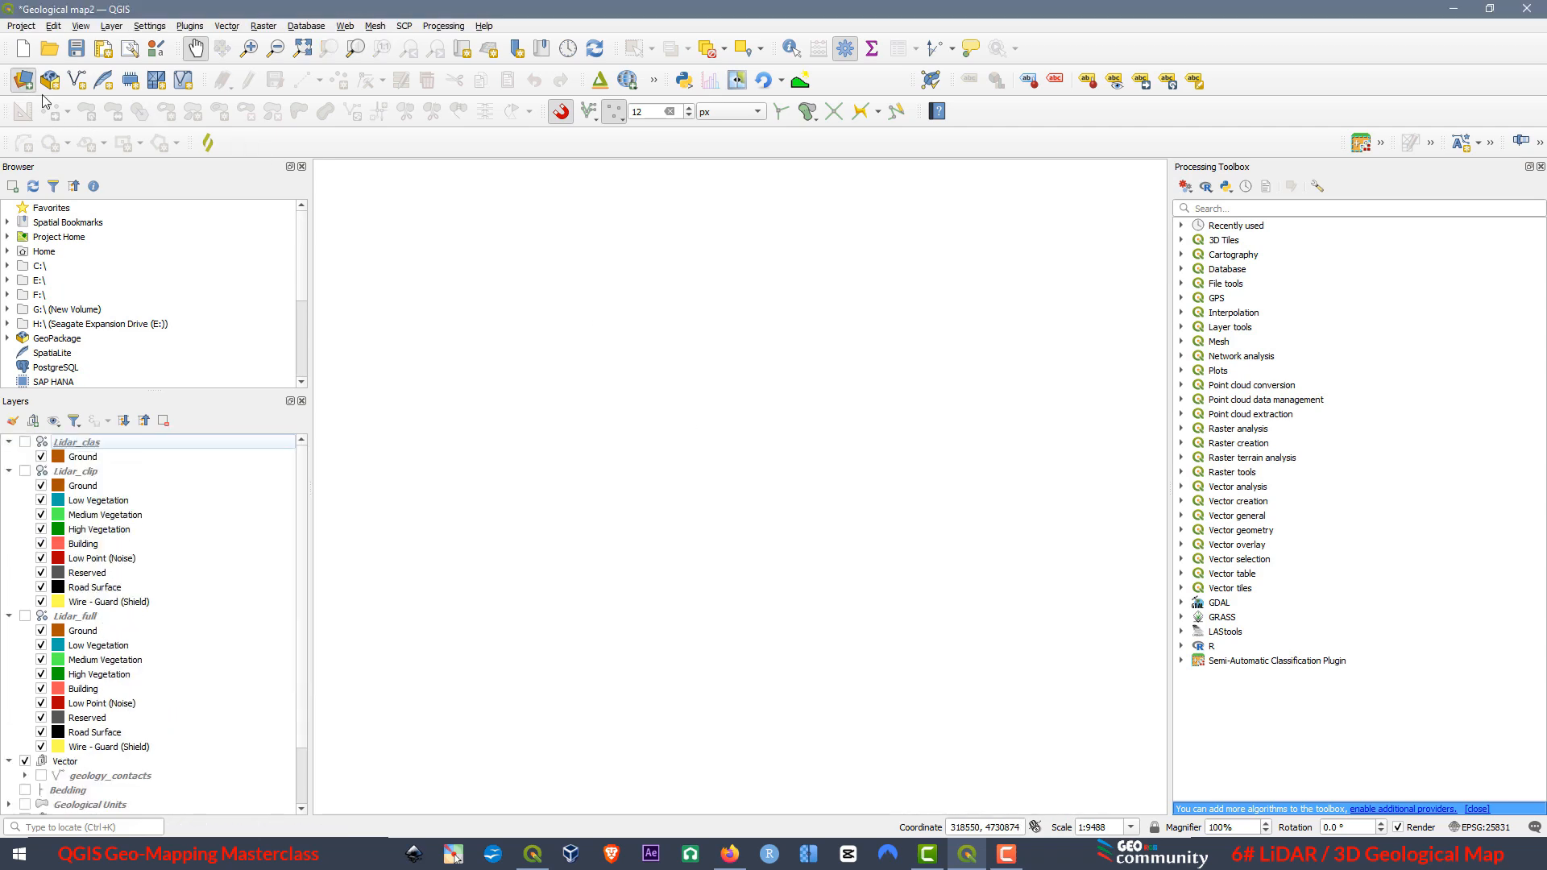
Add Raster_lidar.tif from the Lidar Files folder to the project as a raster layer.
click(23, 80)
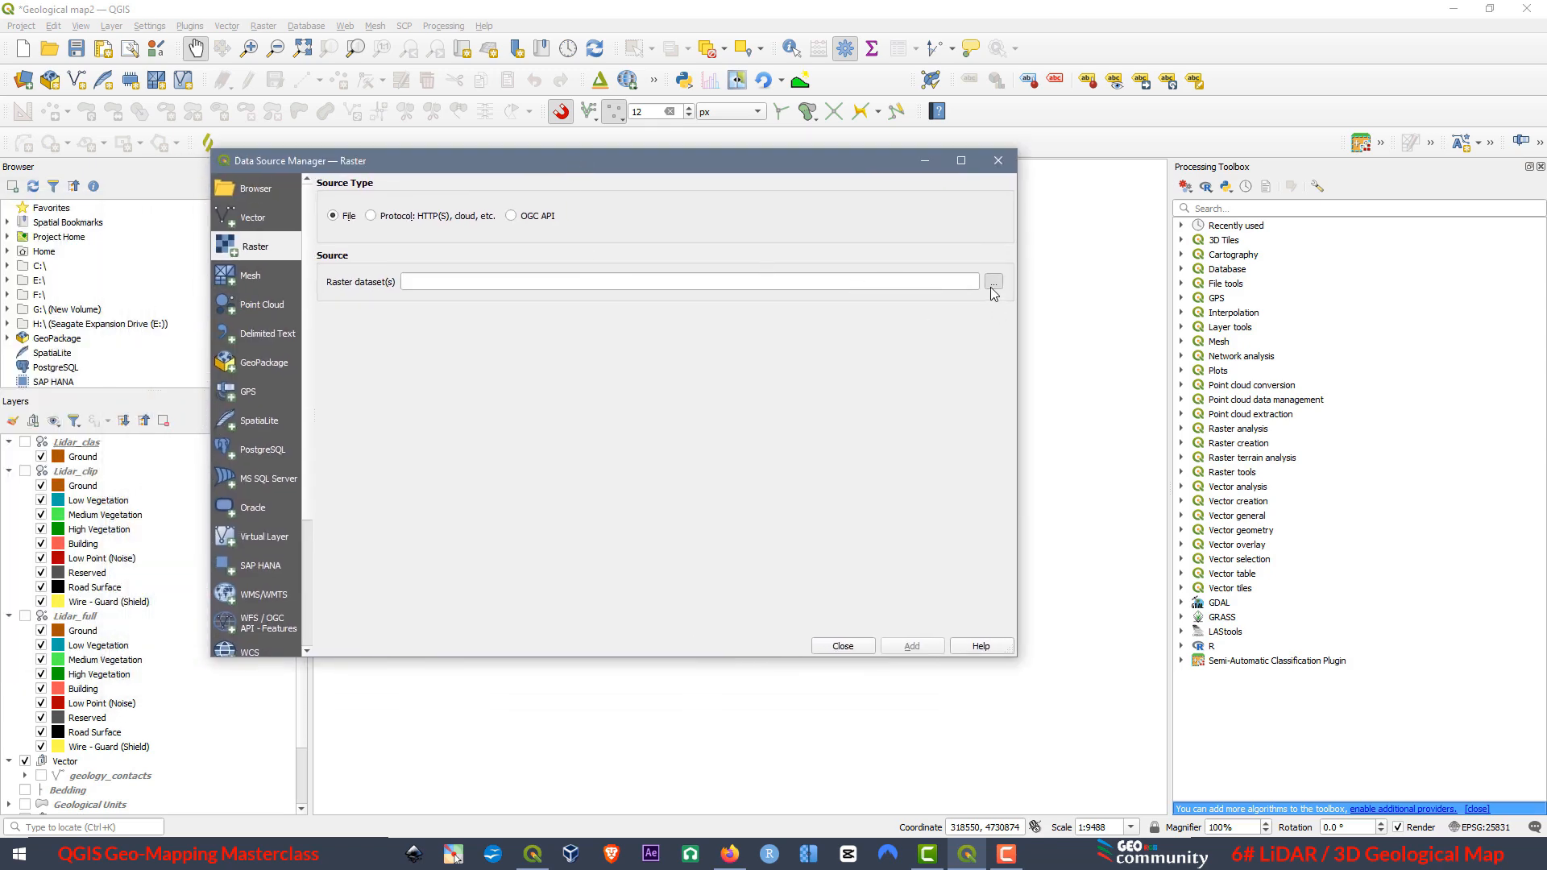
click(993, 283)
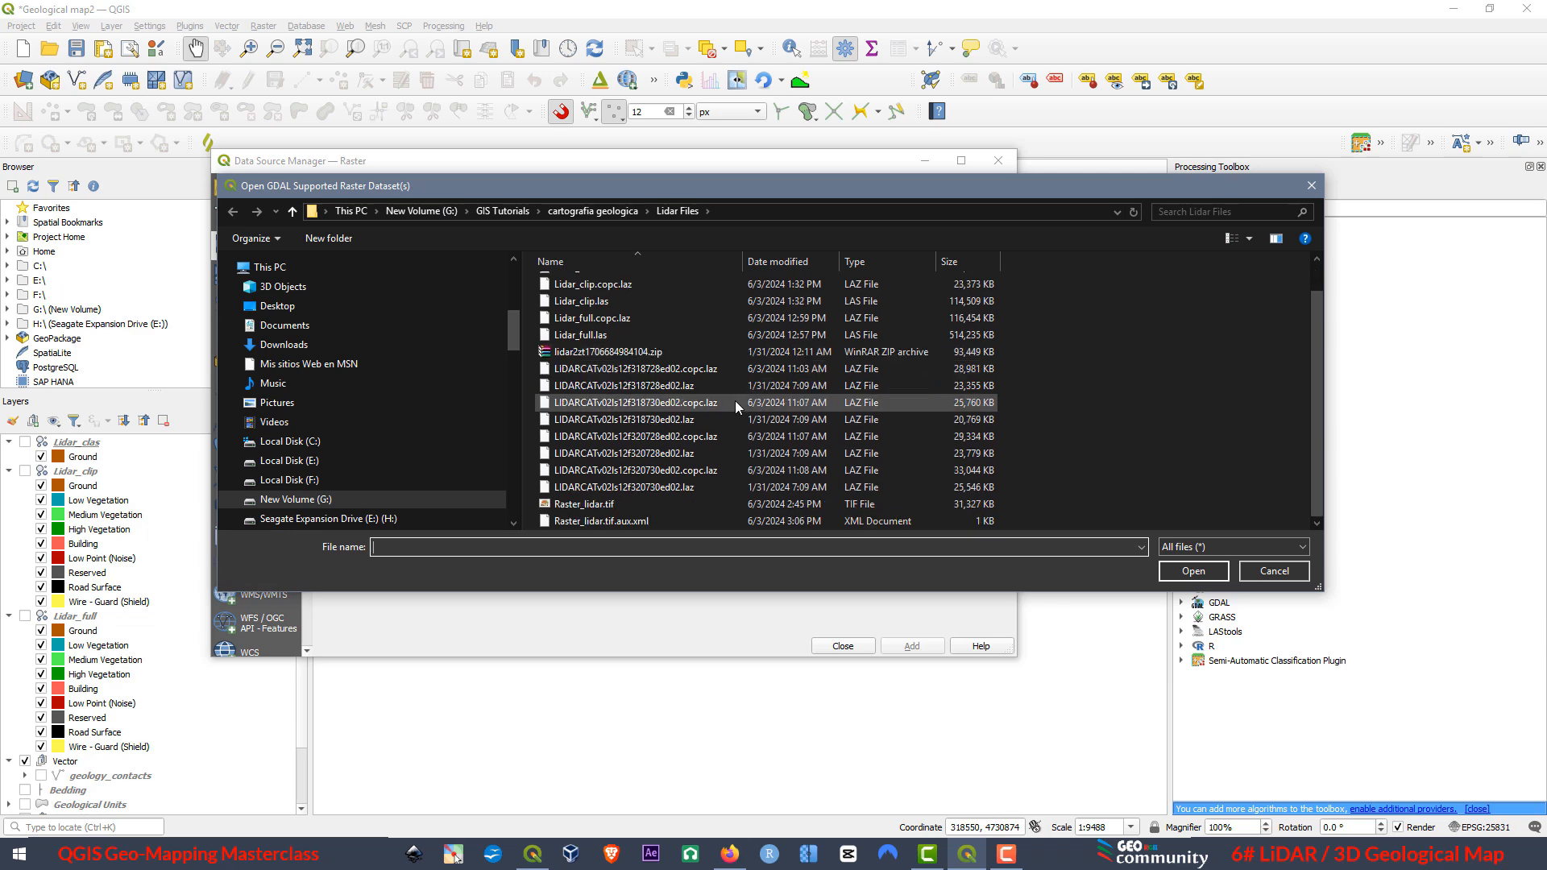
click(610, 504)
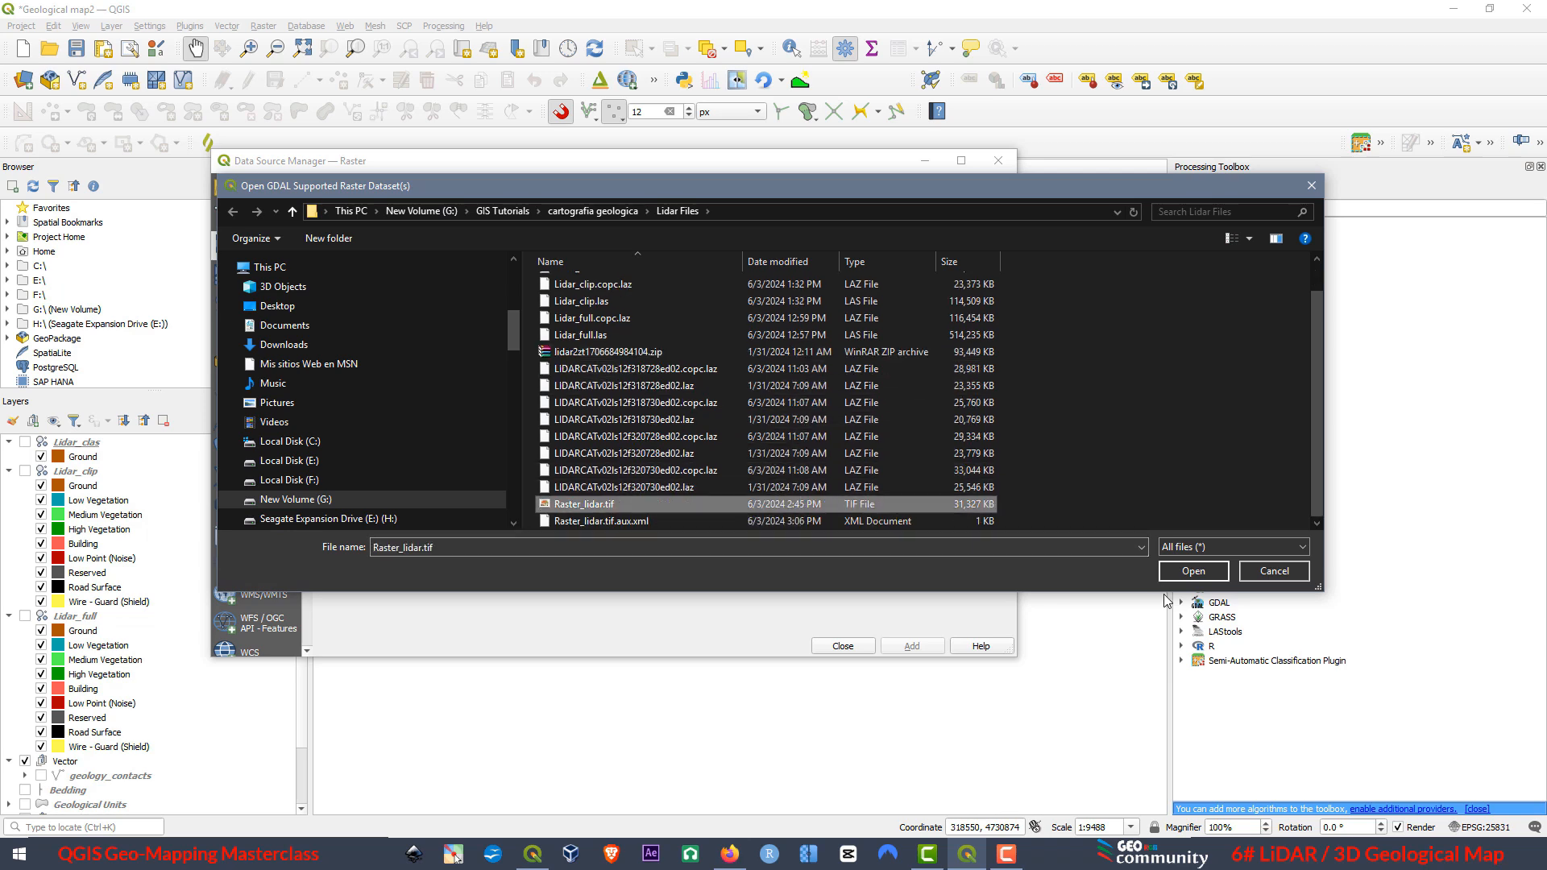
click(1185, 577)
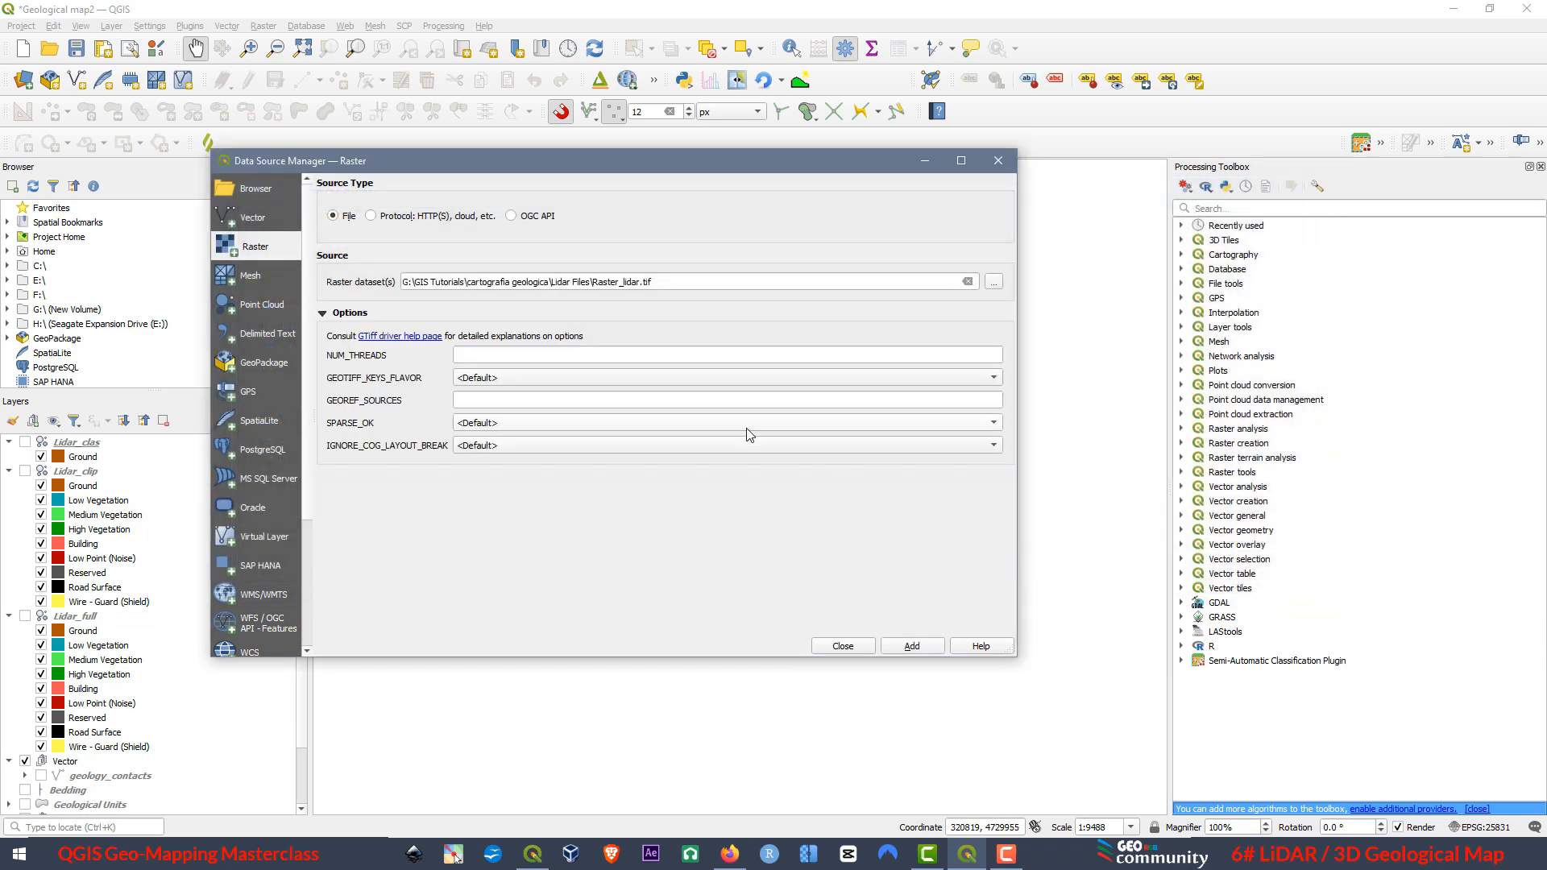
click(913, 647)
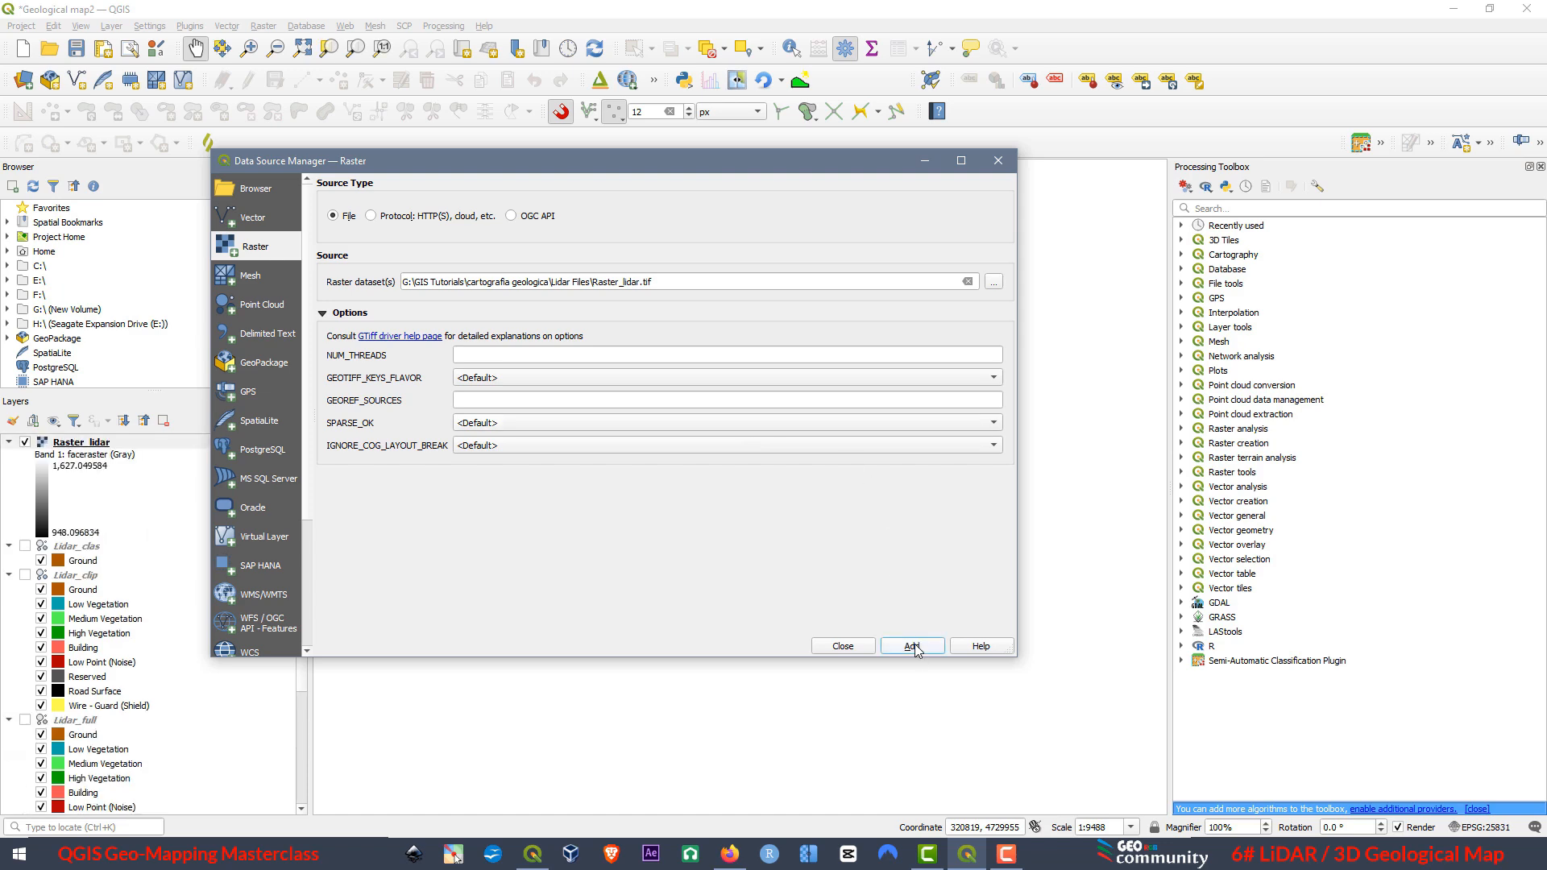
click(839, 648)
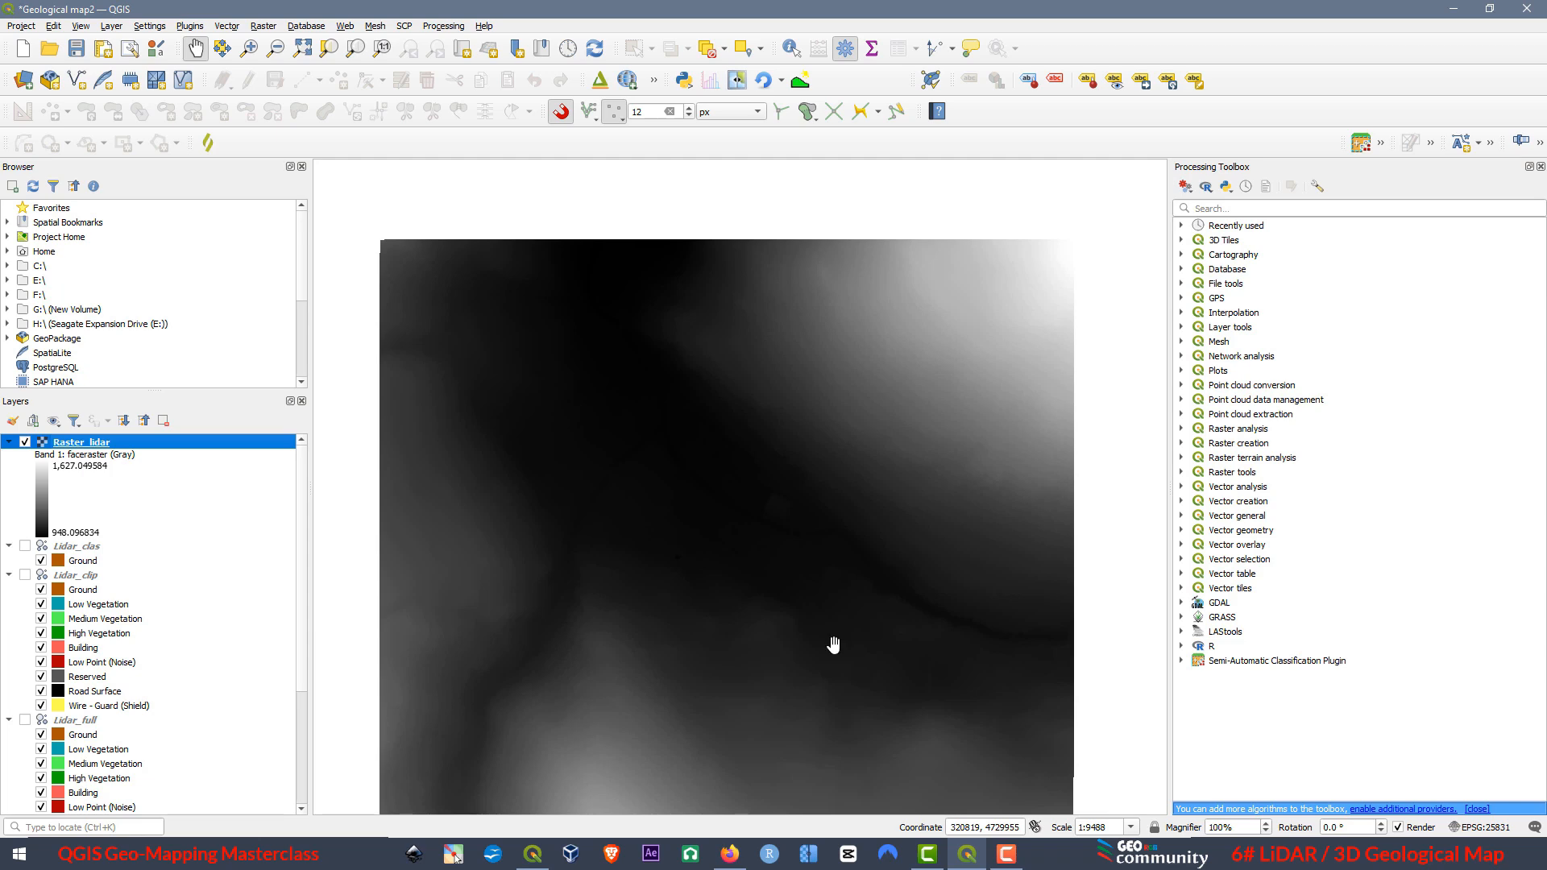
Open a fresh maximized 3D map view of the reloaded Raster_lidar and rotate it to an oblique corner view.
click(81, 26)
mouse_move(111, 61)
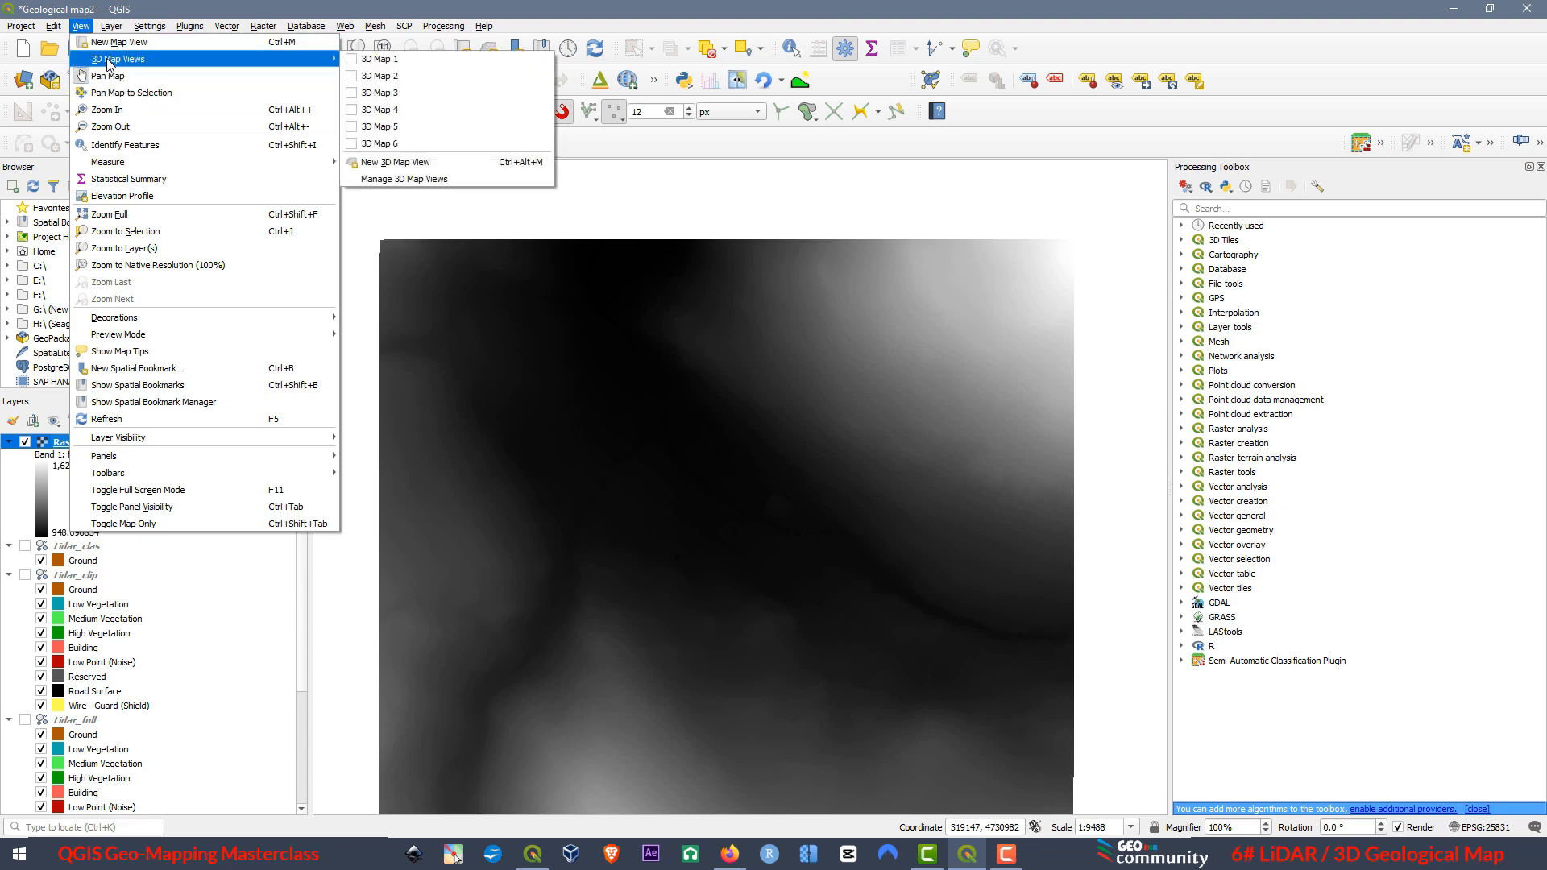
click(401, 162)
click(969, 314)
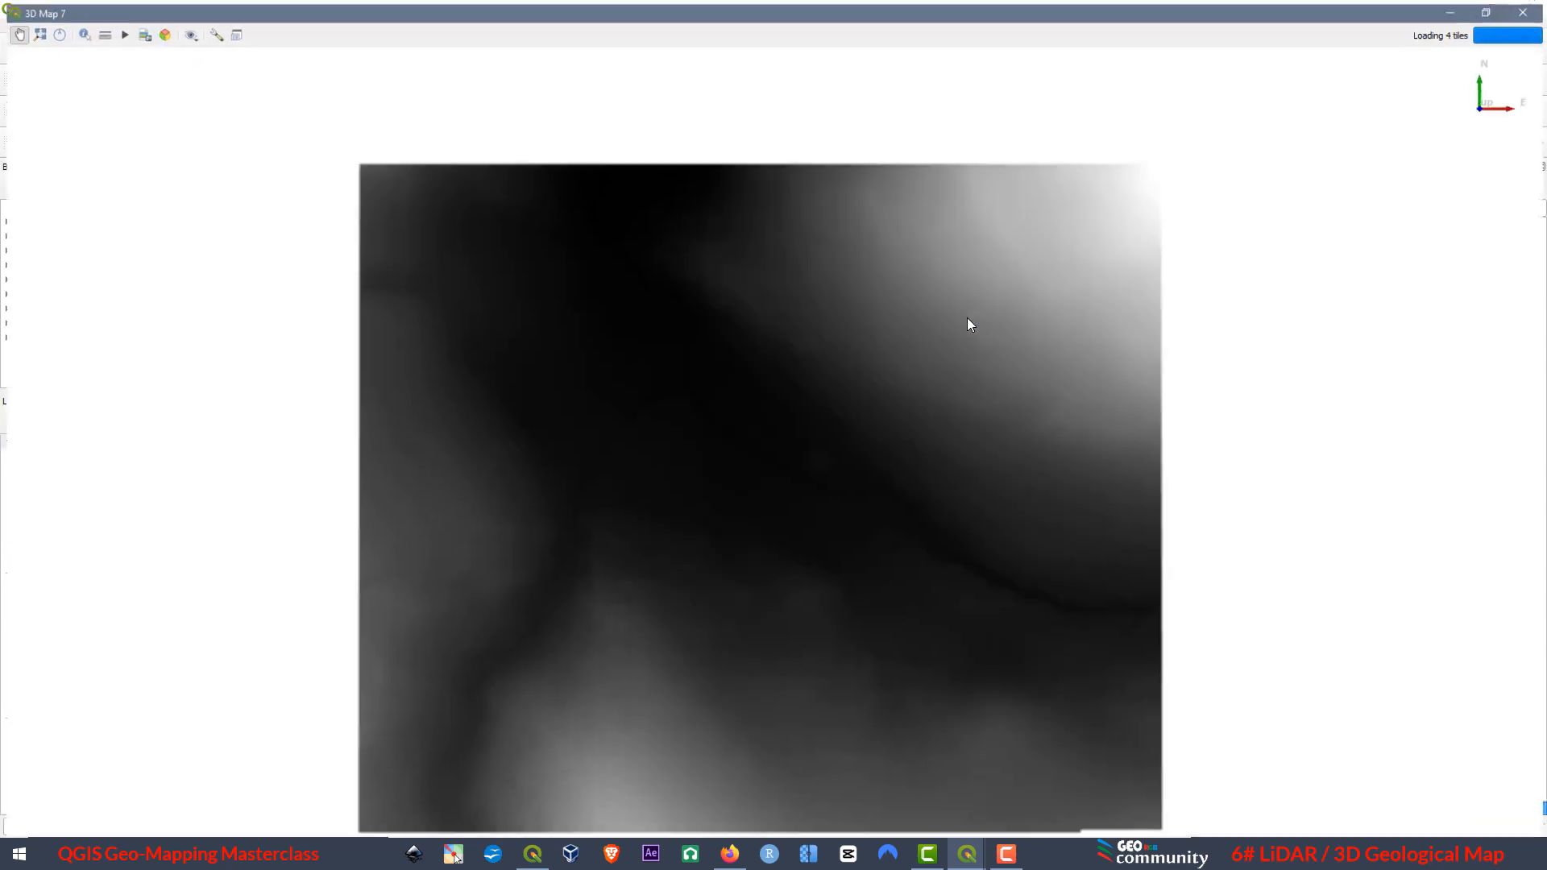
drag(625, 428, 574, 415)
drag(793, 587, 1180, 600)
drag(755, 378, 741, 637)
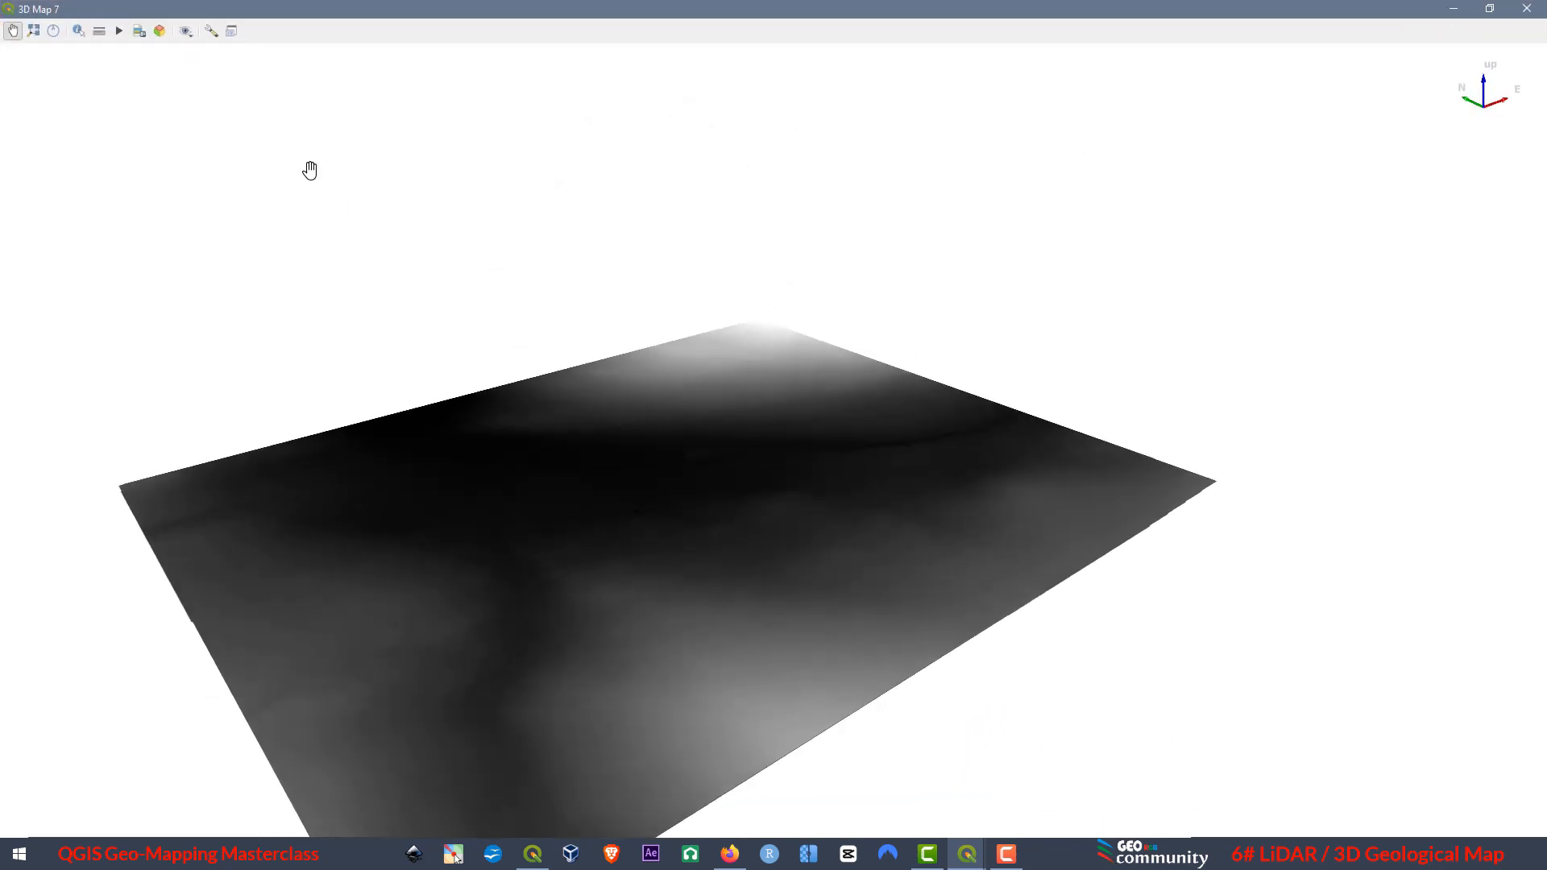
Set the new 3D view's terrain type to DEM (Raster Layer) with Raster_lidar as elevation, and apply it.
click(211, 31)
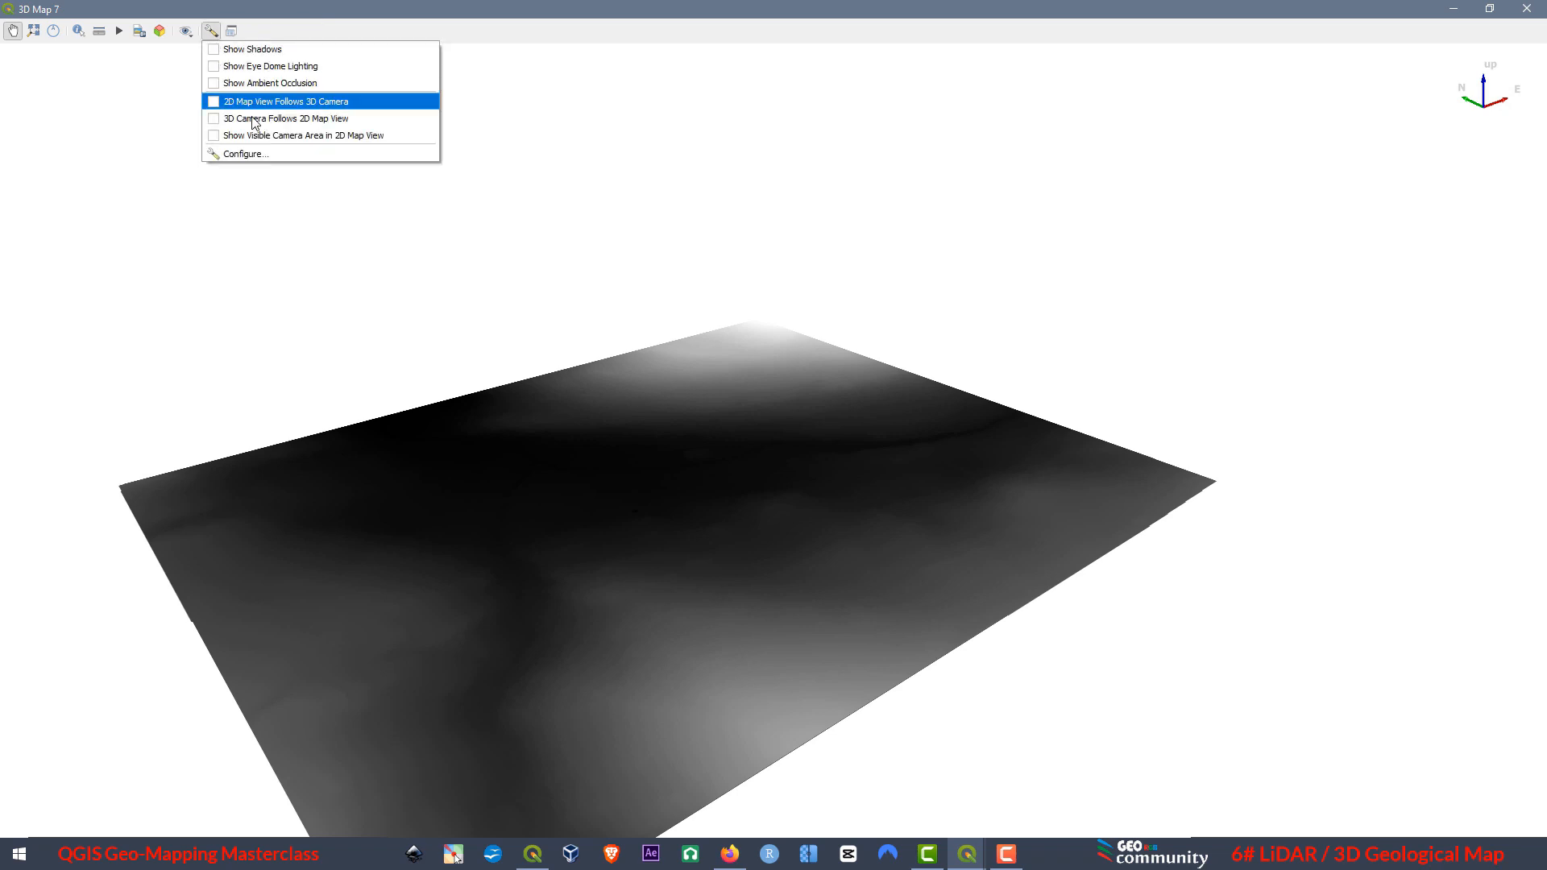
click(244, 154)
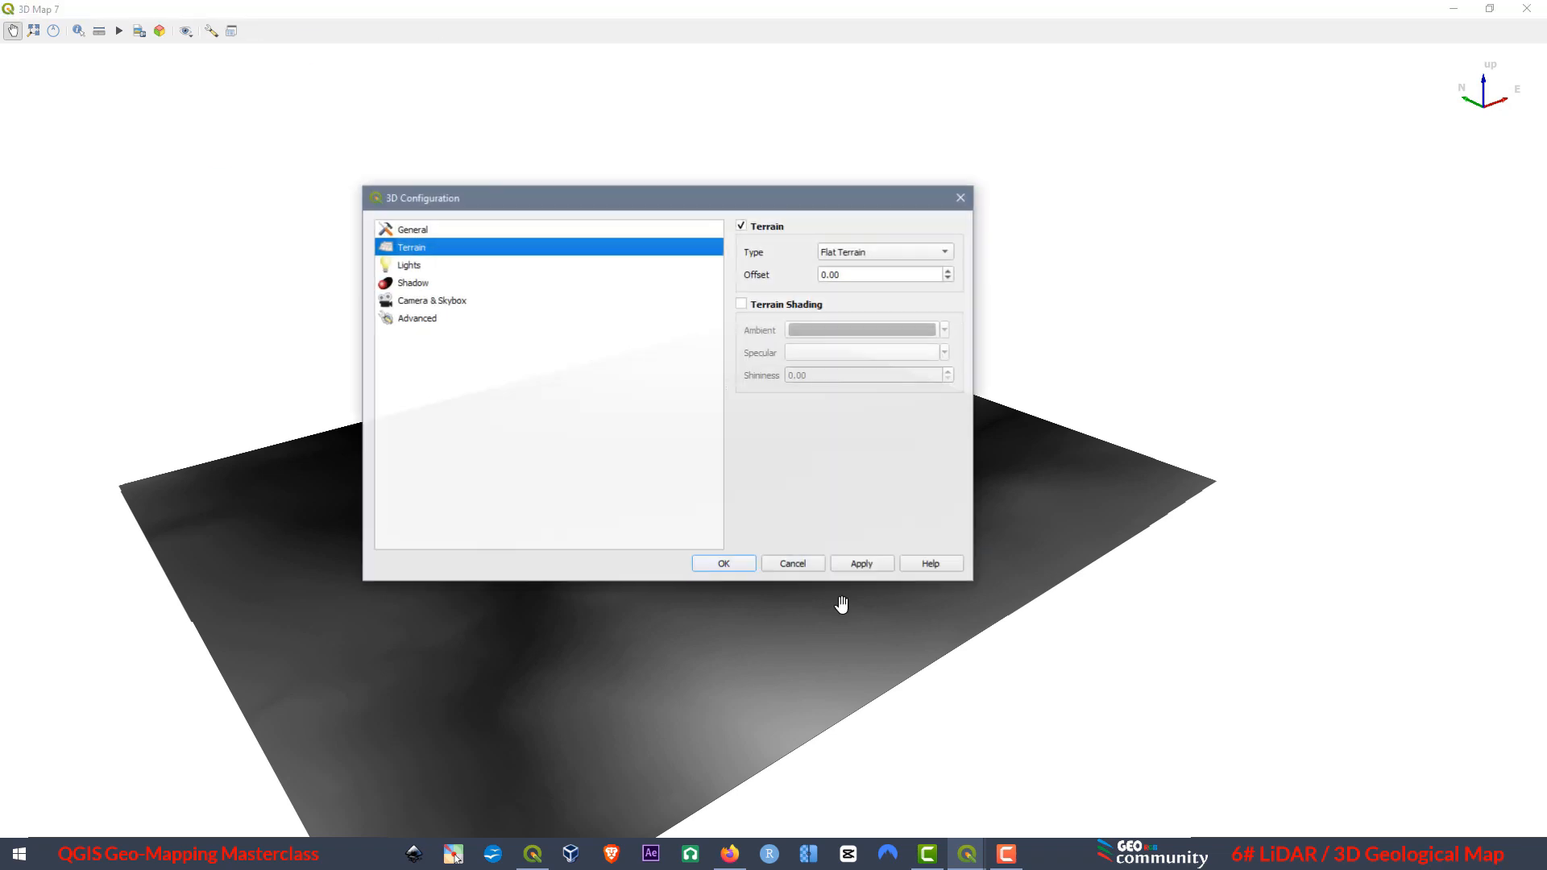
click(842, 252)
click(860, 267)
click(860, 304)
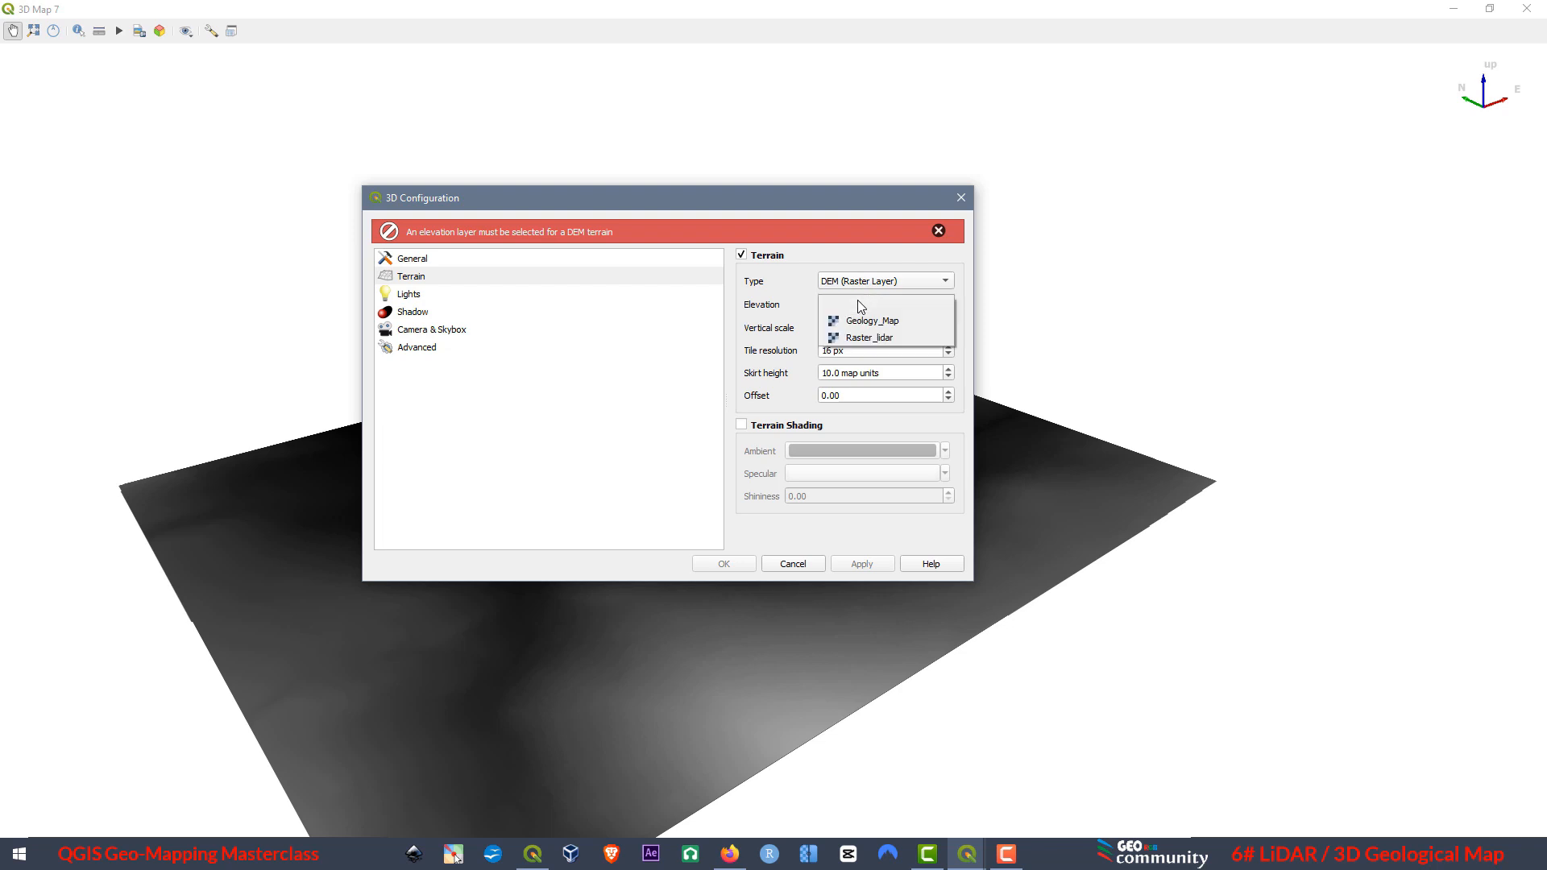
click(870, 338)
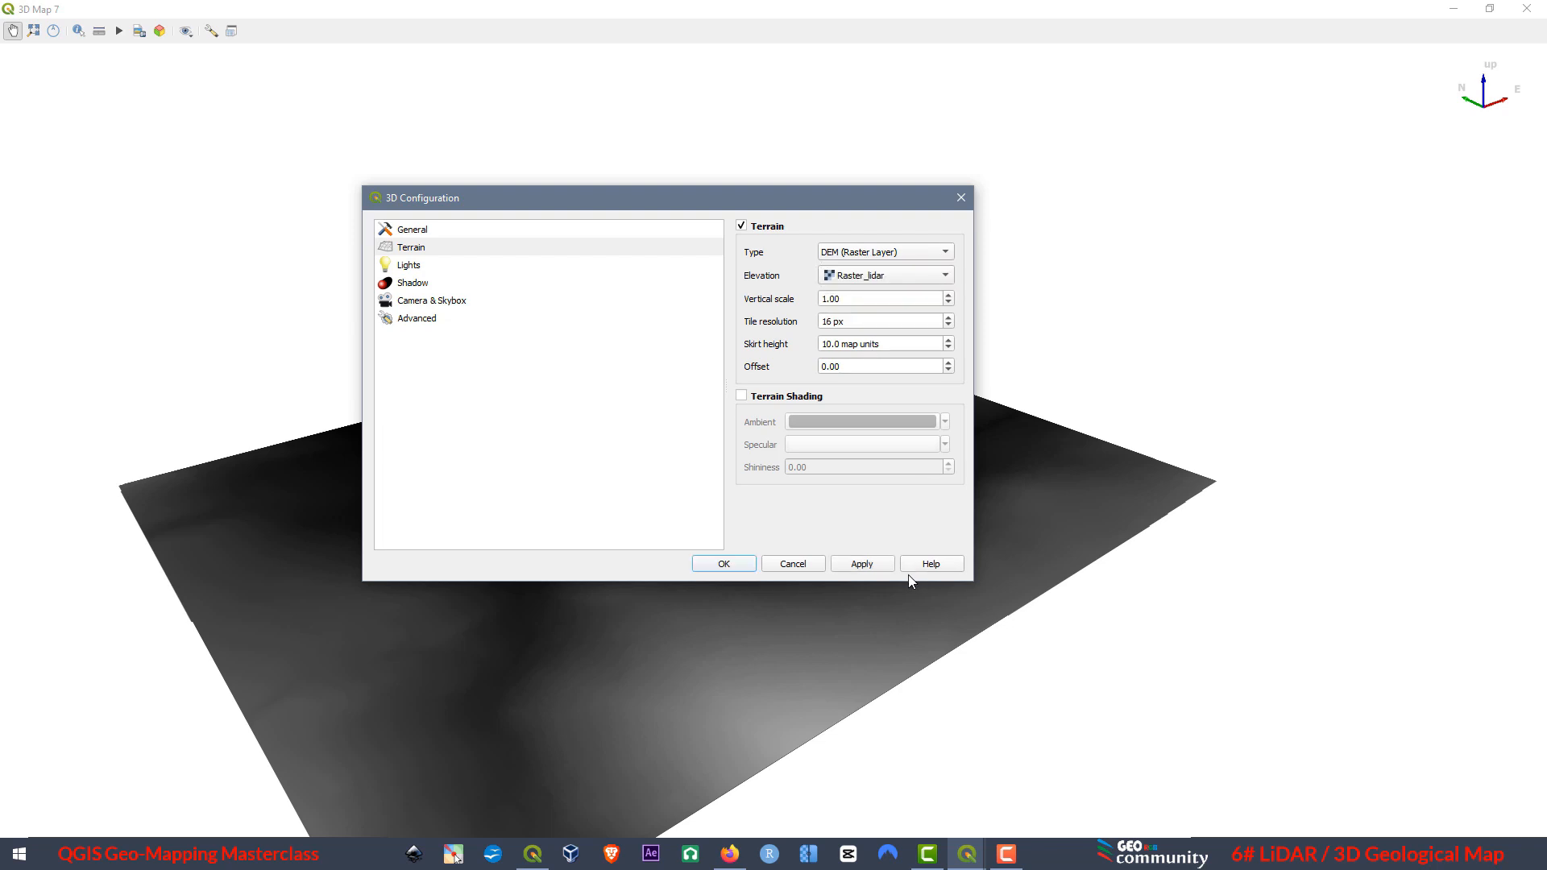
click(859, 564)
click(724, 564)
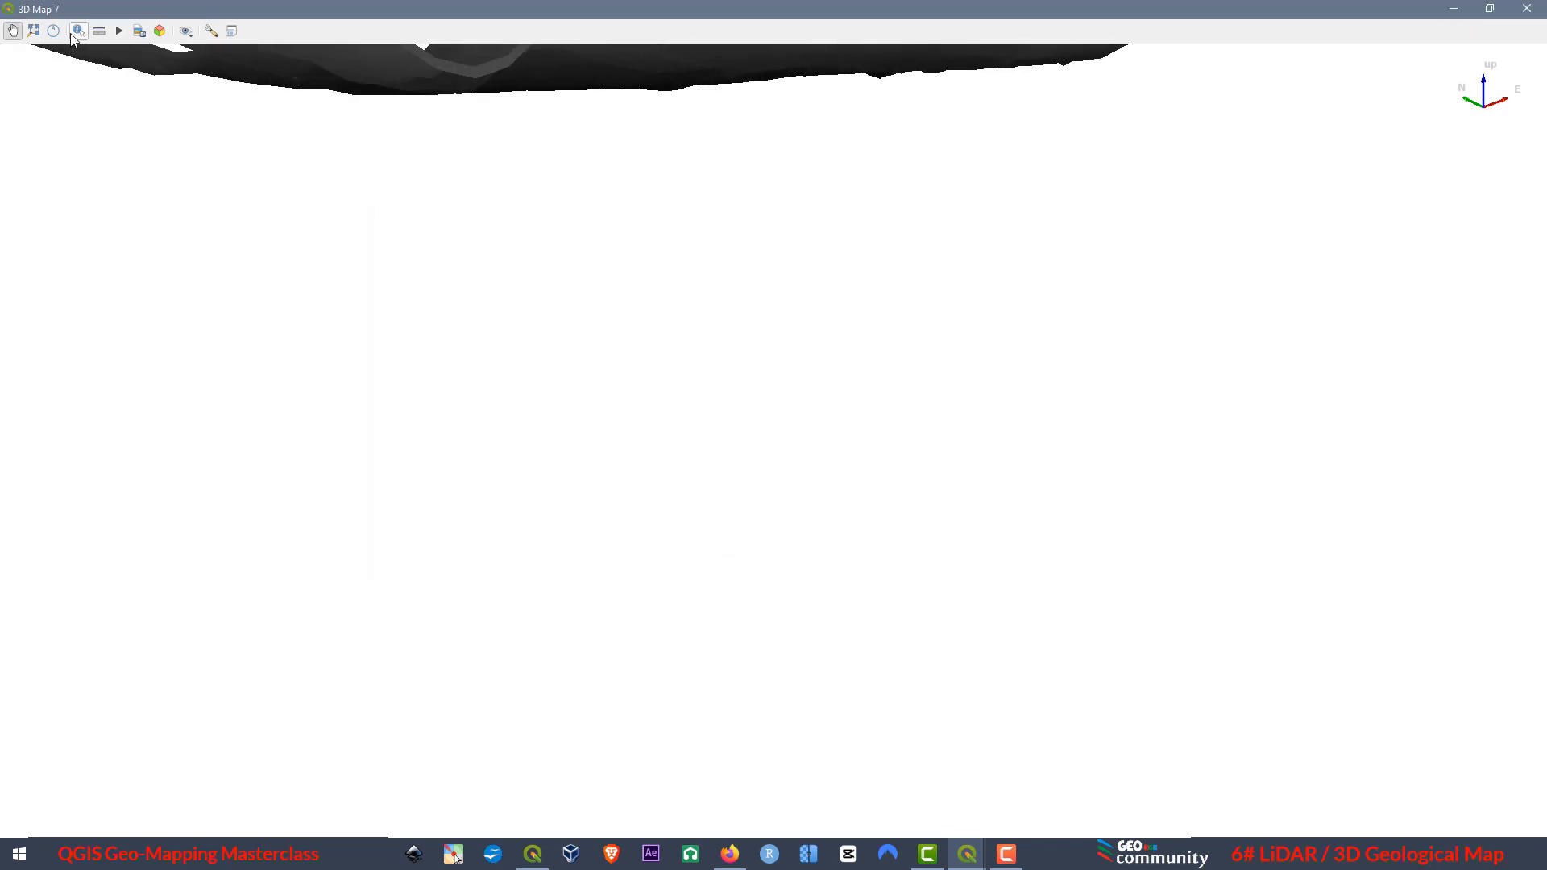
Fit the full terrain in the new 3D view and examine its relief from different sides at oblique angles.
click(34, 33)
scroll(726, 427, up, 4)
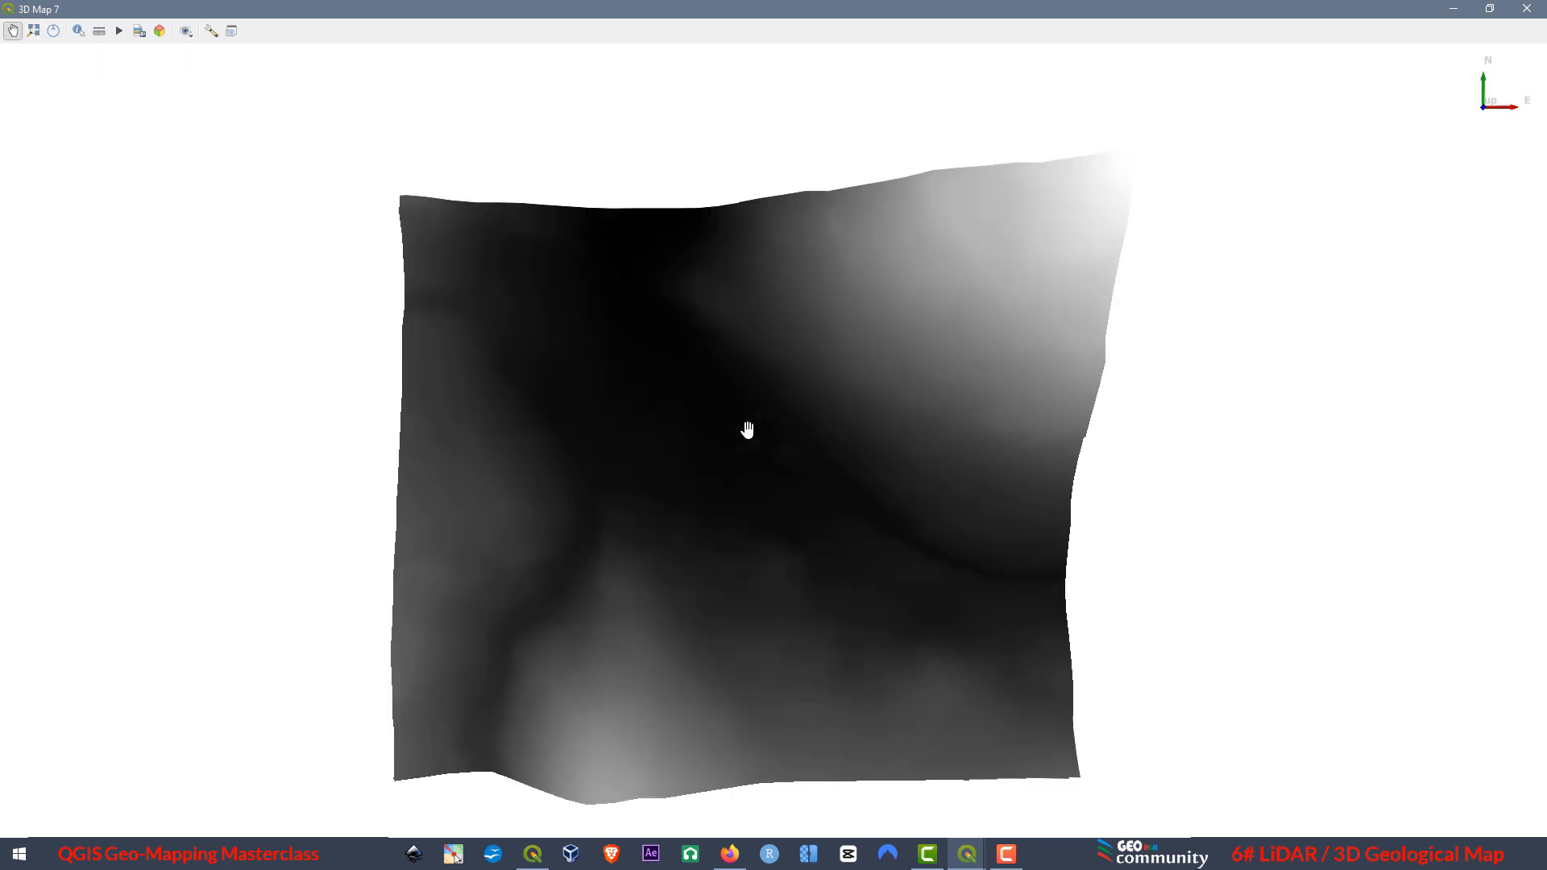
scroll(742, 483, down, 2)
drag(756, 610, 864, 772)
drag(732, 324, 242, 459)
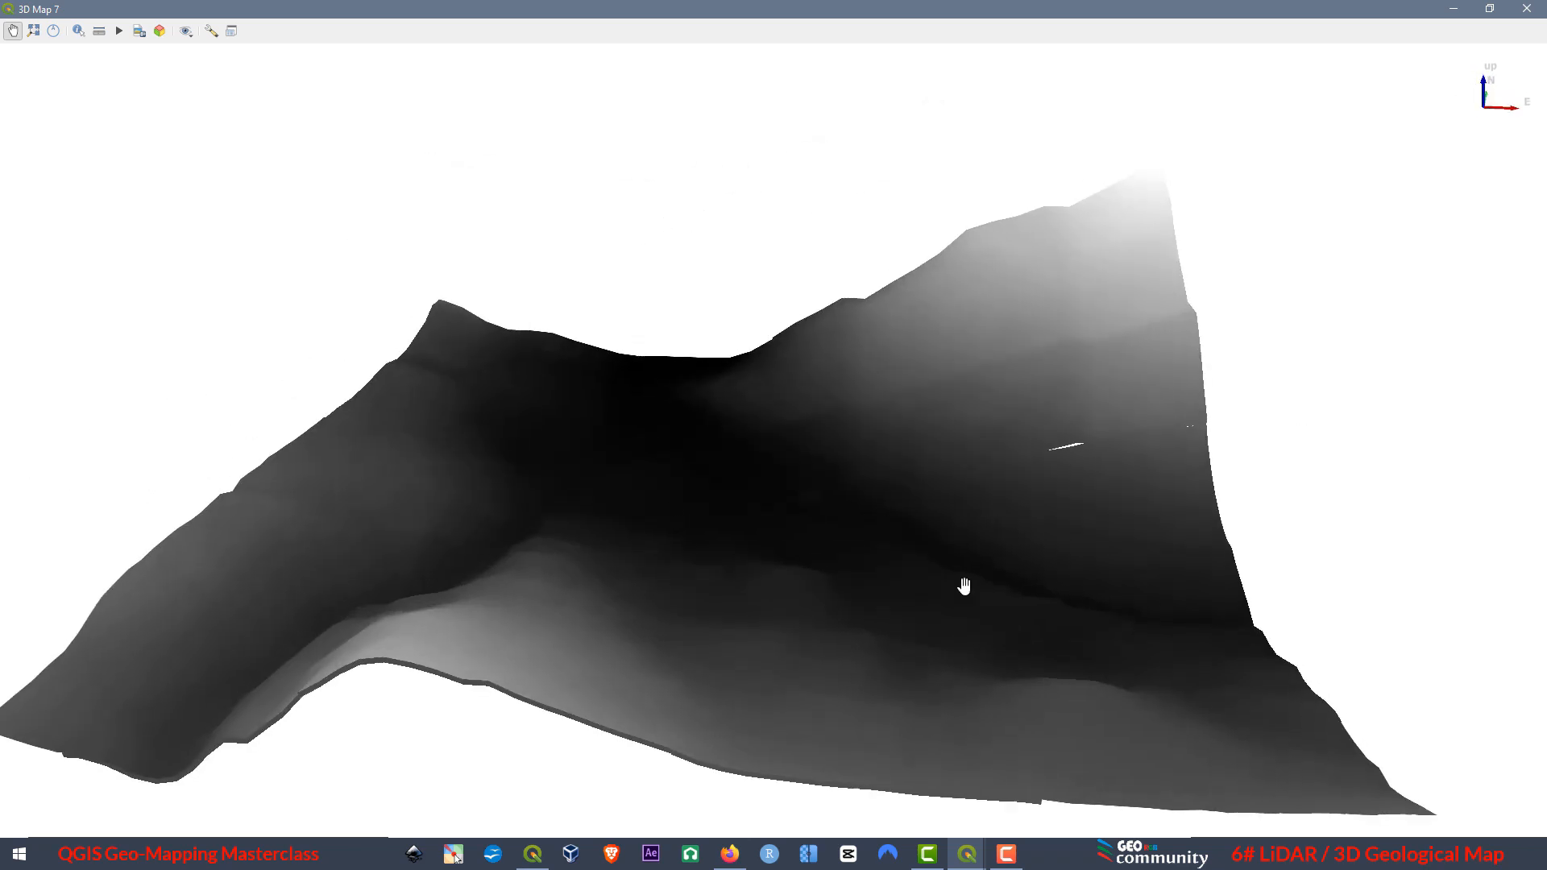
drag(964, 588, 418, 614)
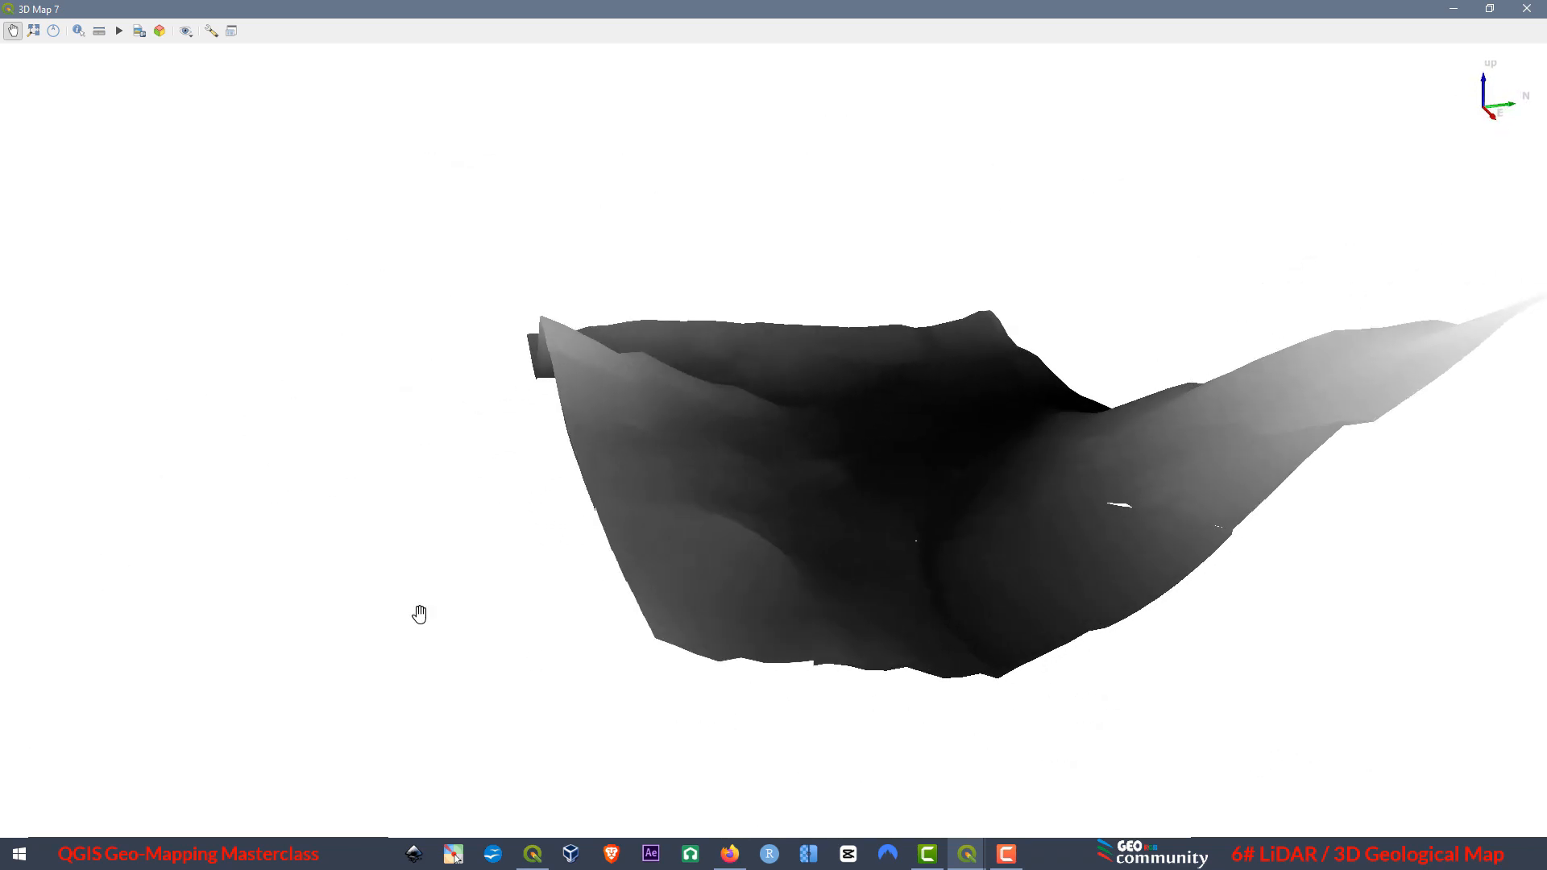
drag(1157, 545, 725, 549)
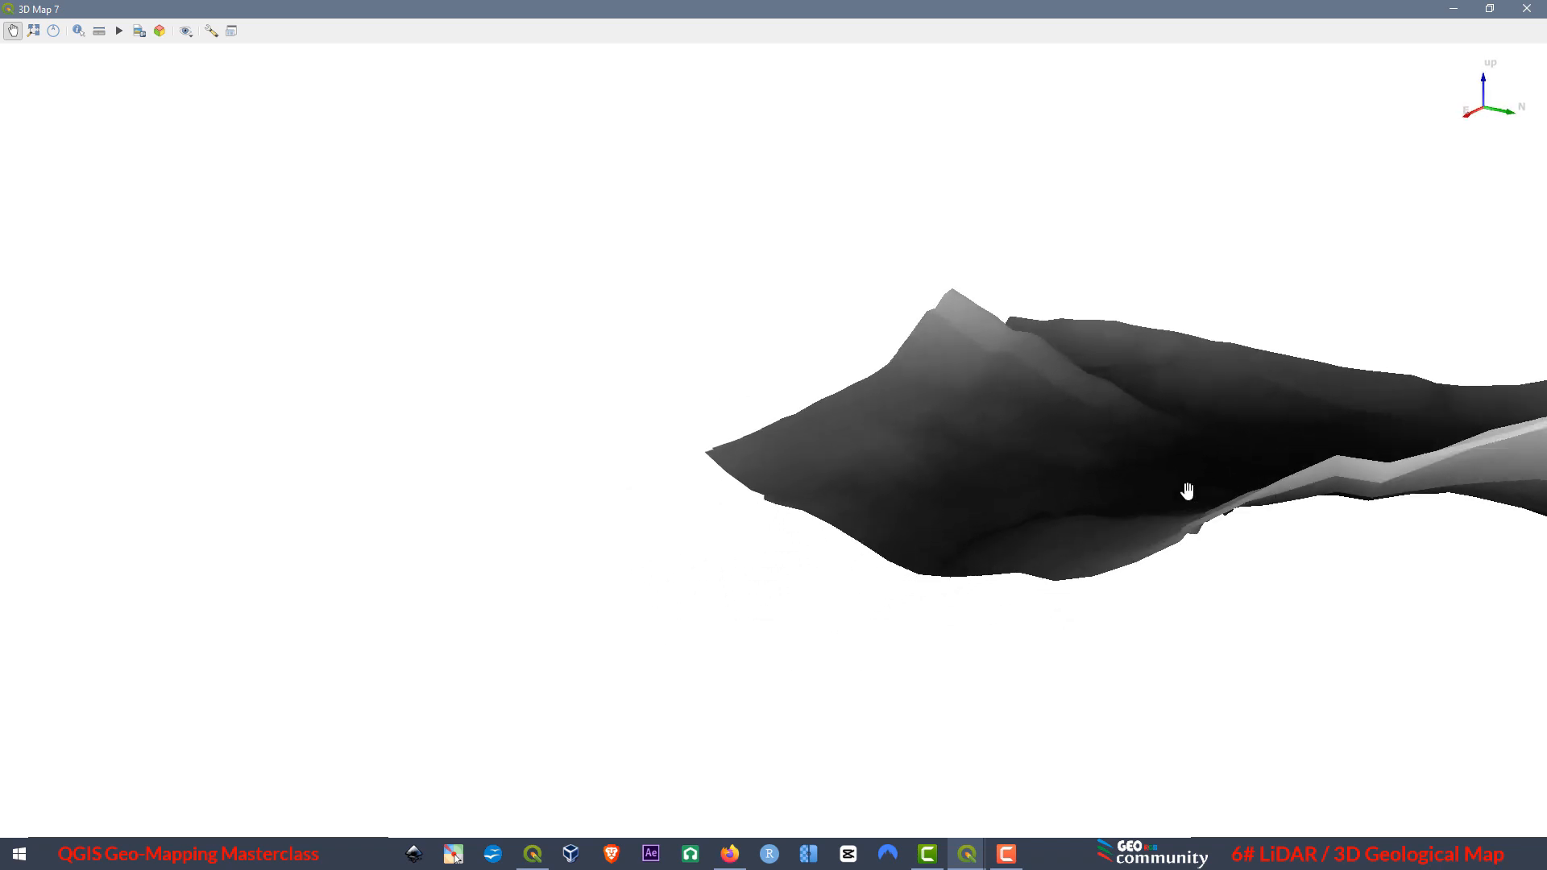
Close the current 3D view and set the Raster_lidar layer's render type to Hillshade.
drag(1188, 491, 852, 497)
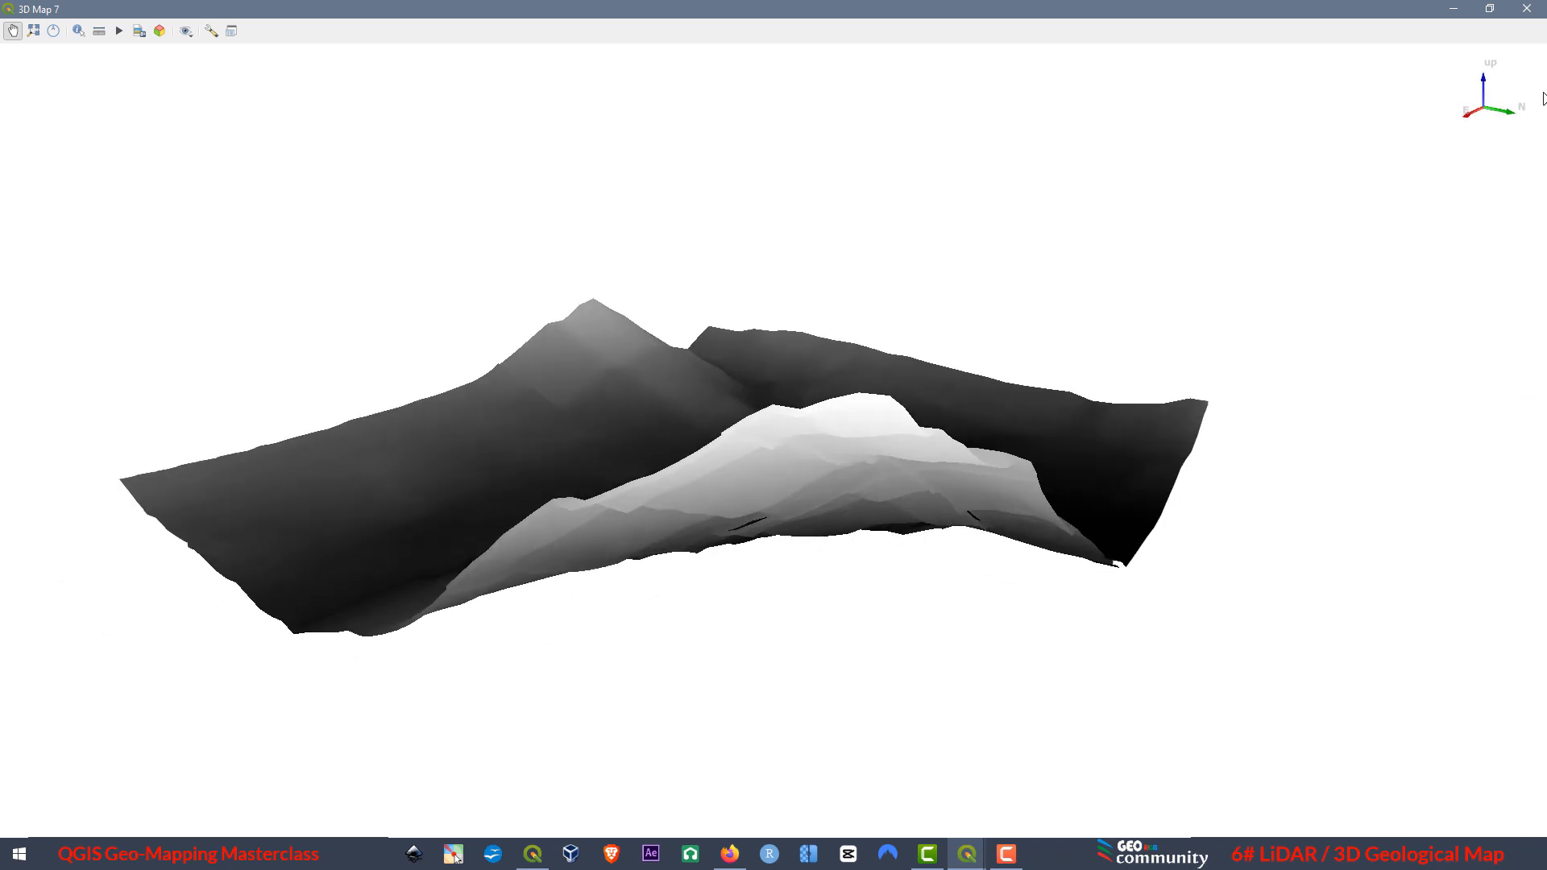
click(1526, 12)
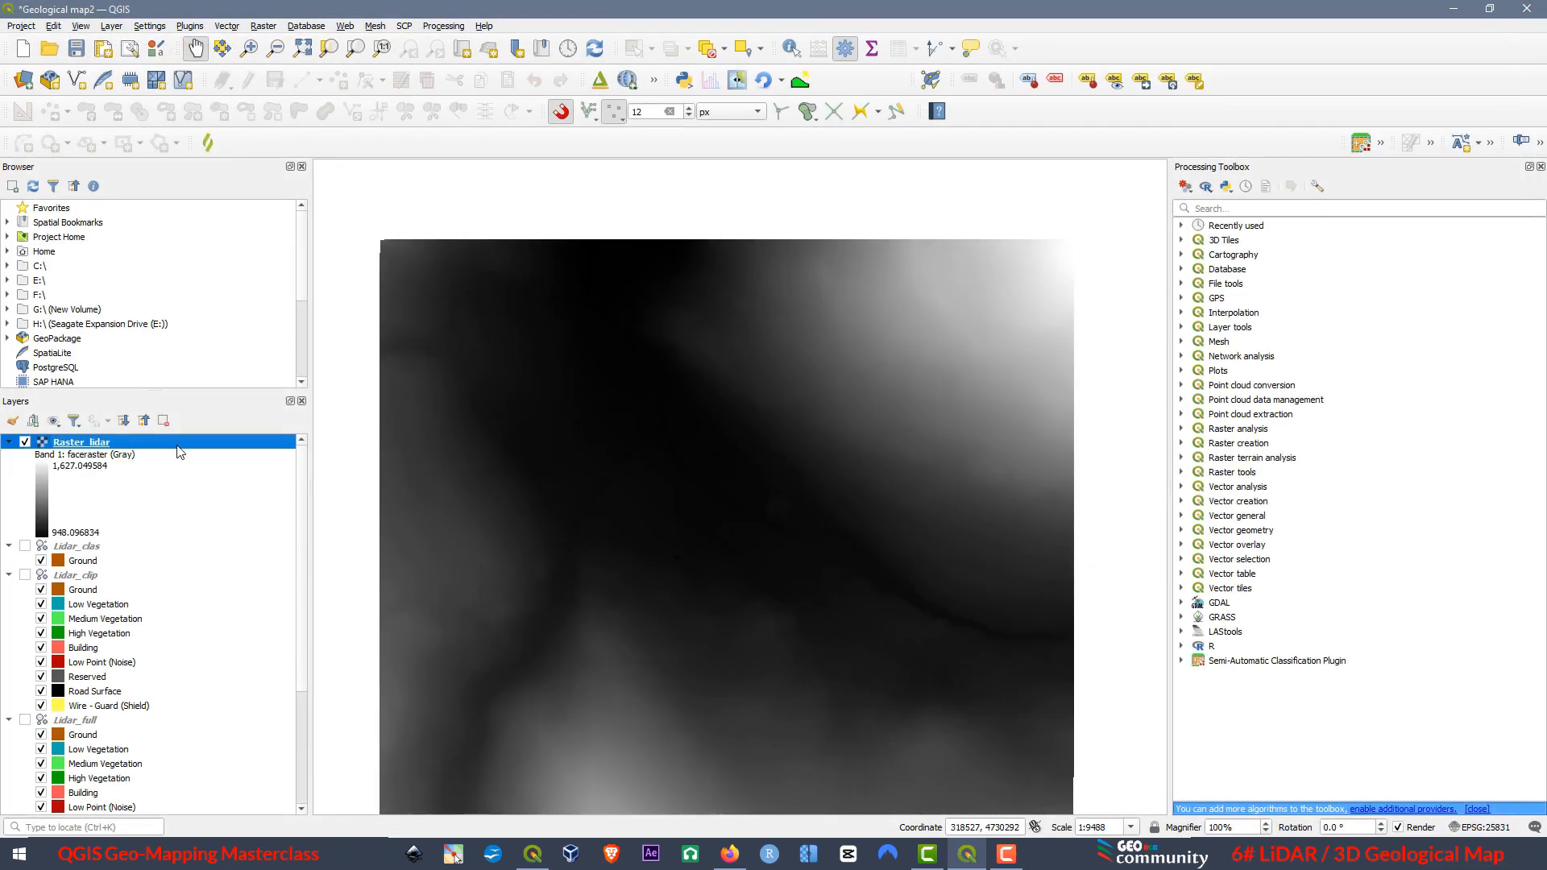
right_click(78, 448)
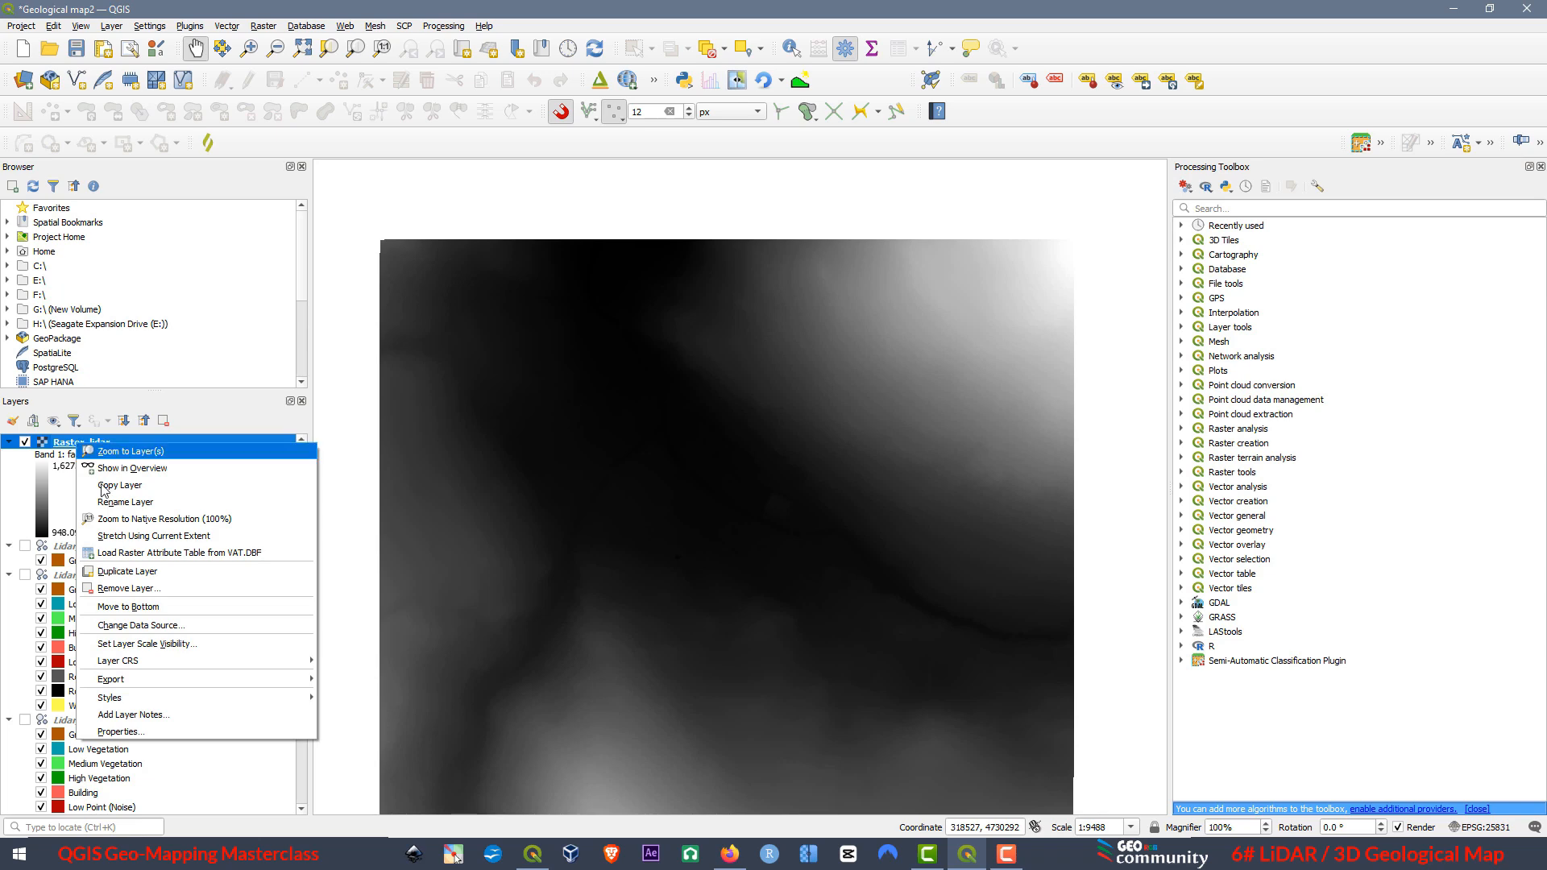
click(128, 732)
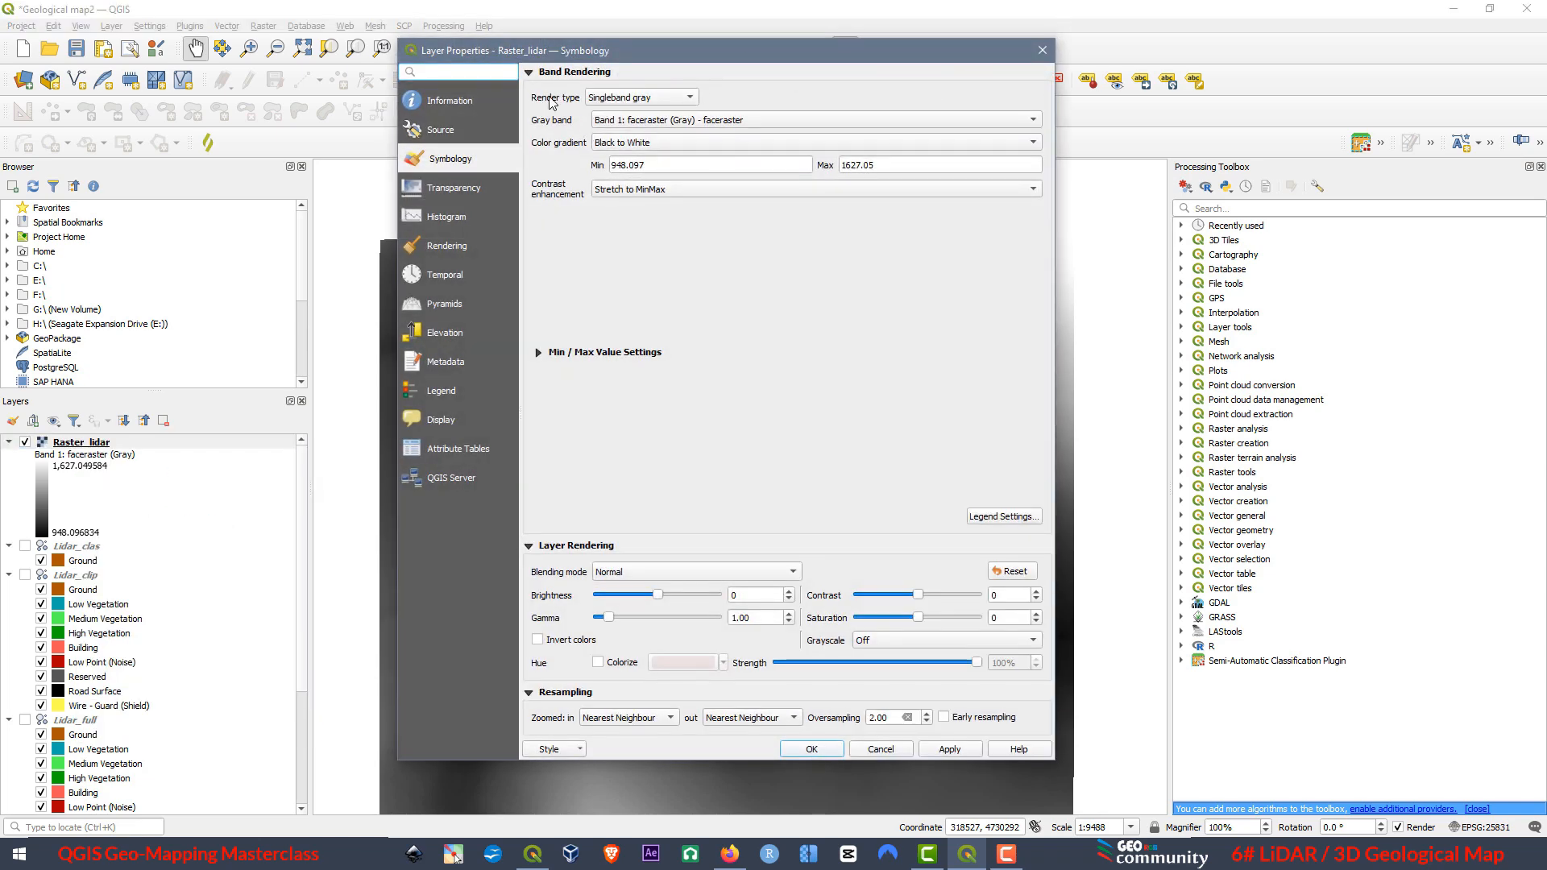
click(637, 99)
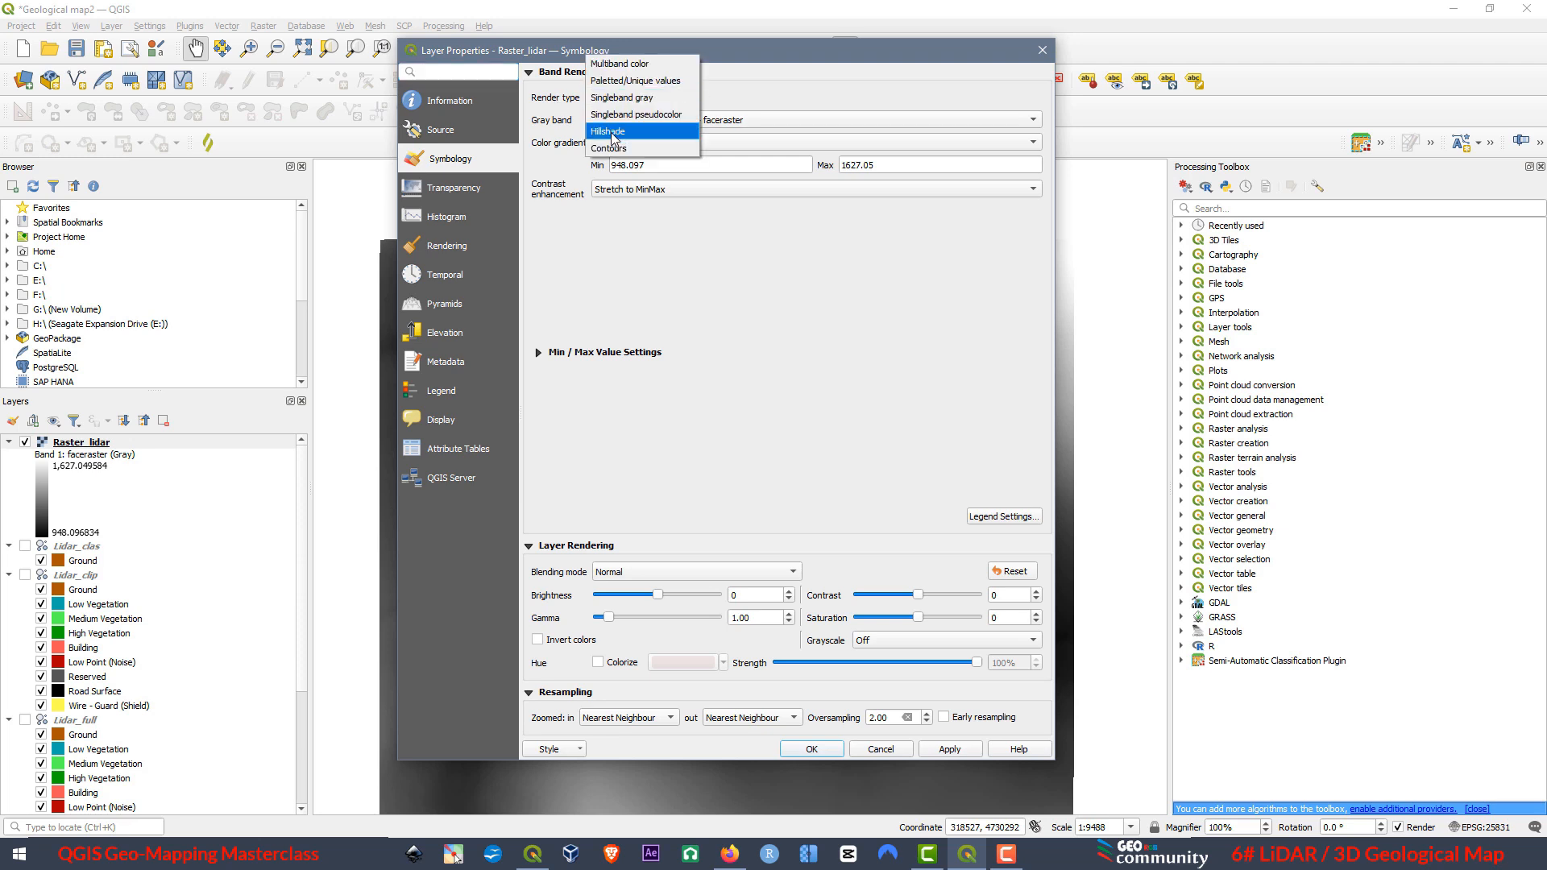
click(613, 131)
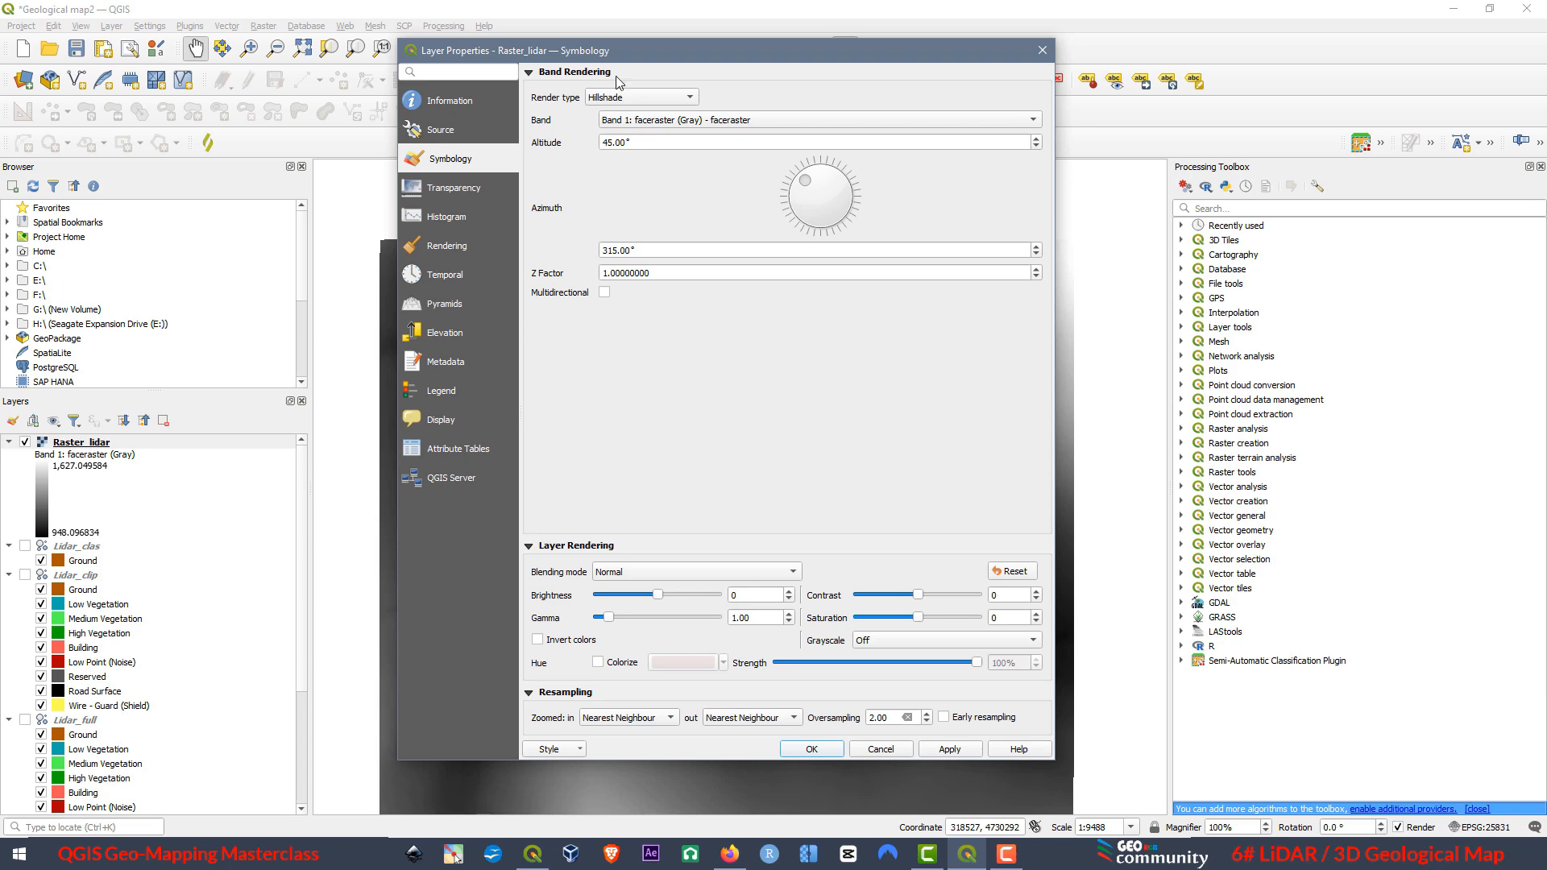
click(952, 751)
click(818, 748)
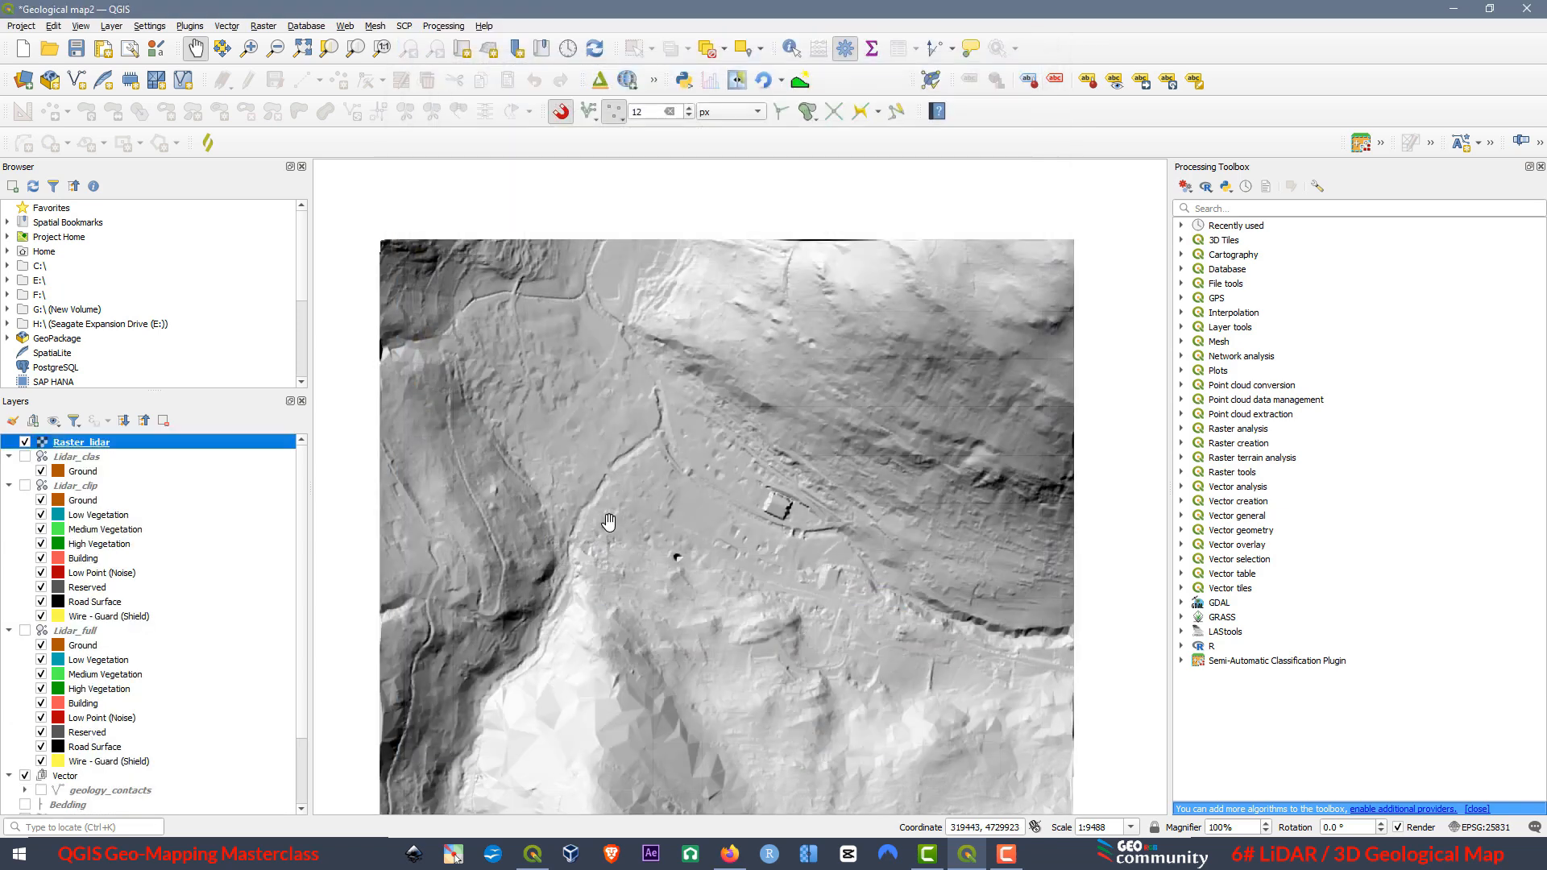
Examine the hillshaded Raster_lidar in the 2D map, checking the terrain around the building footprint and the dark pit at several scales.
scroll(685, 480, down, 1)
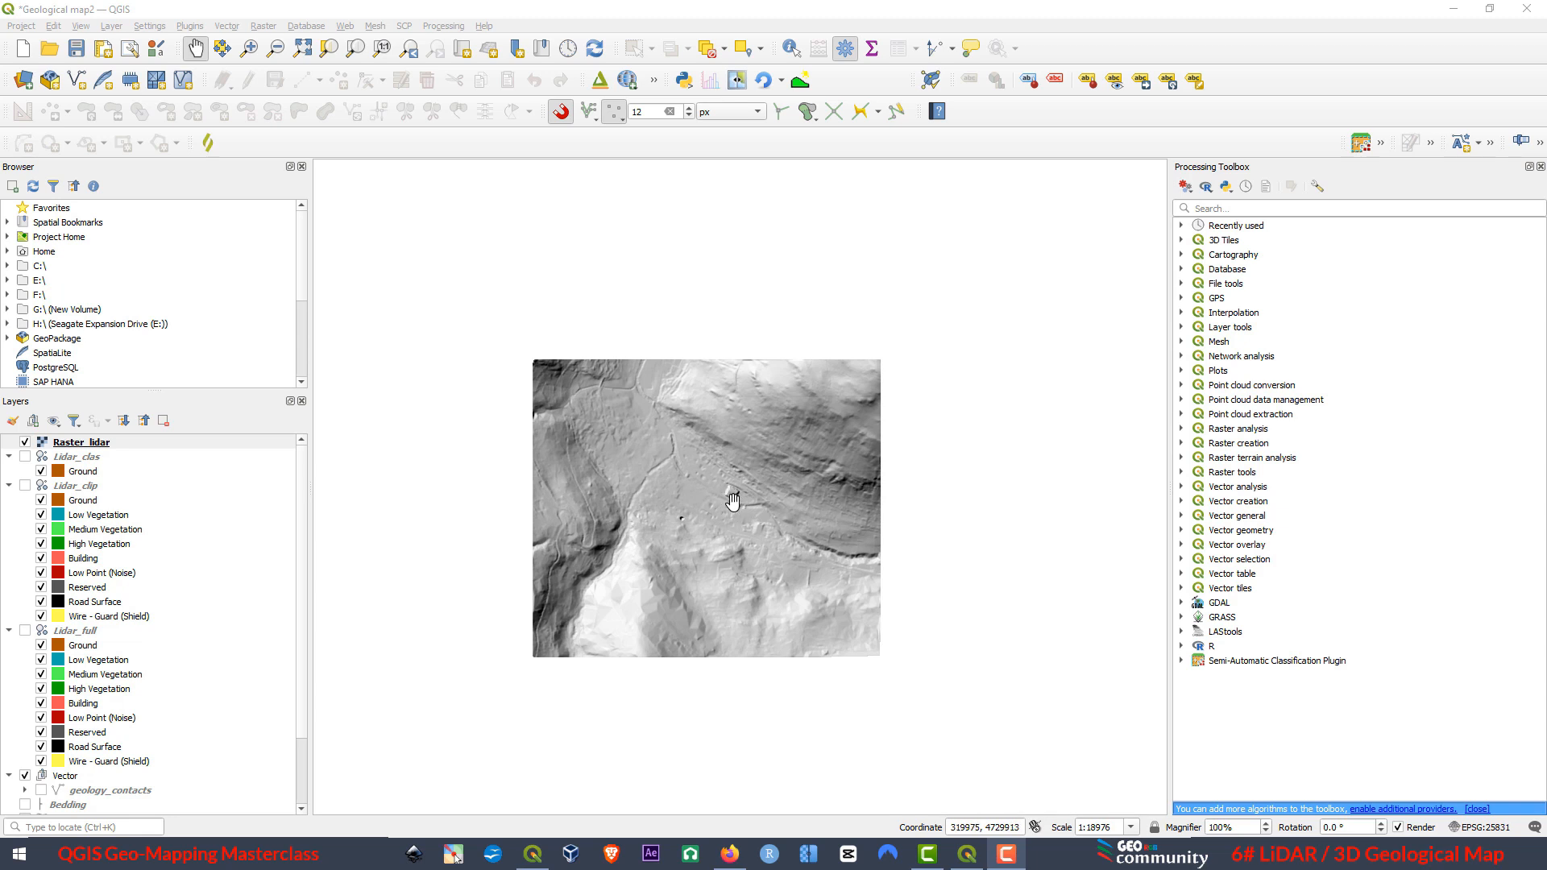
scroll(730, 500, up, 1)
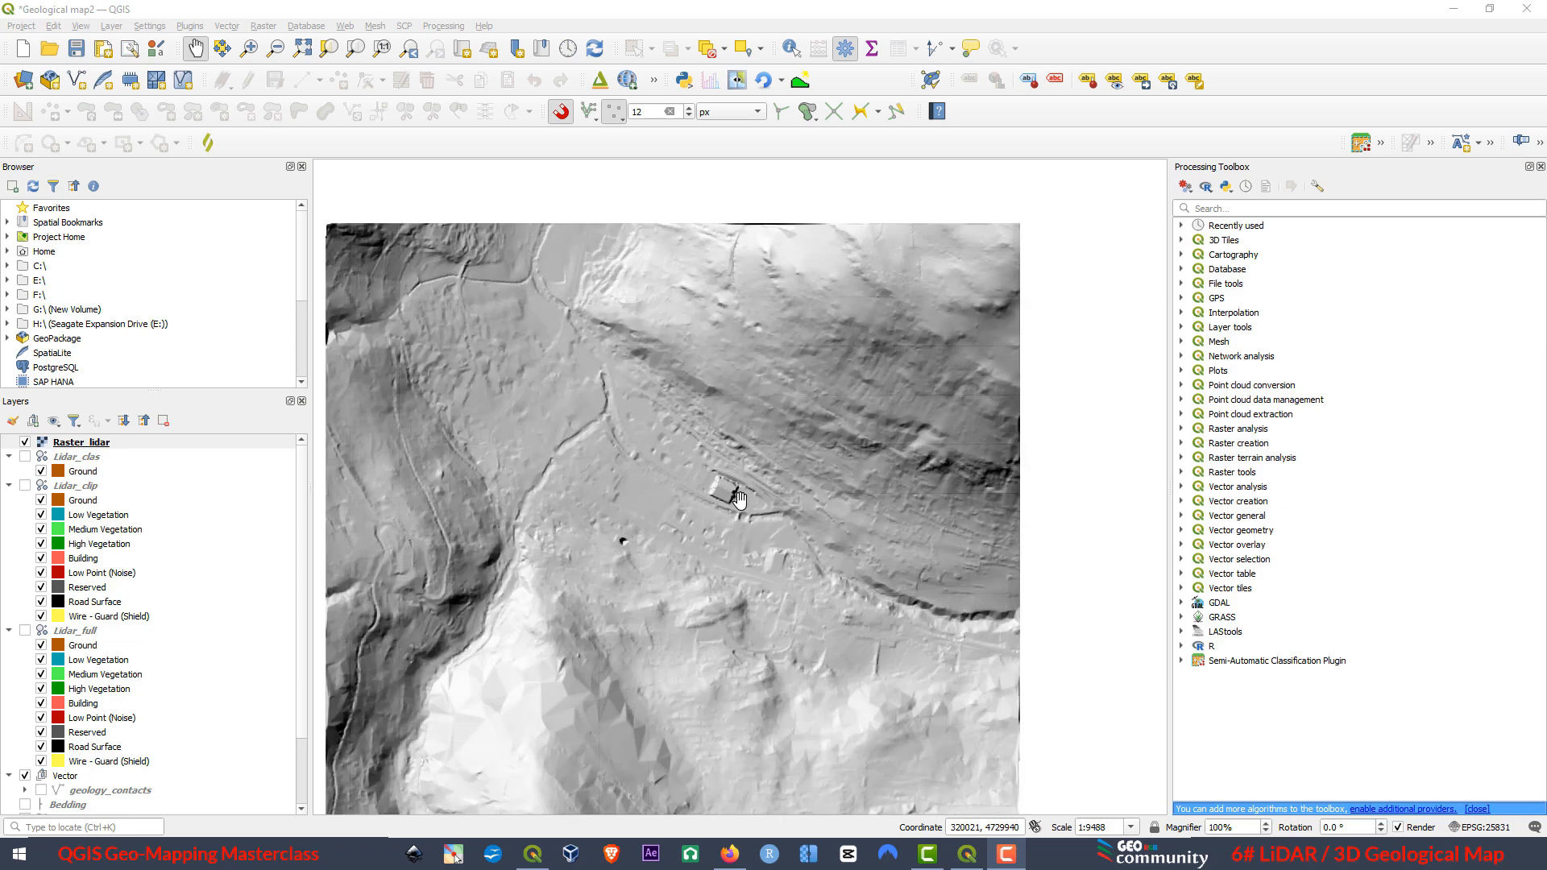
scroll(730, 500, up, 1)
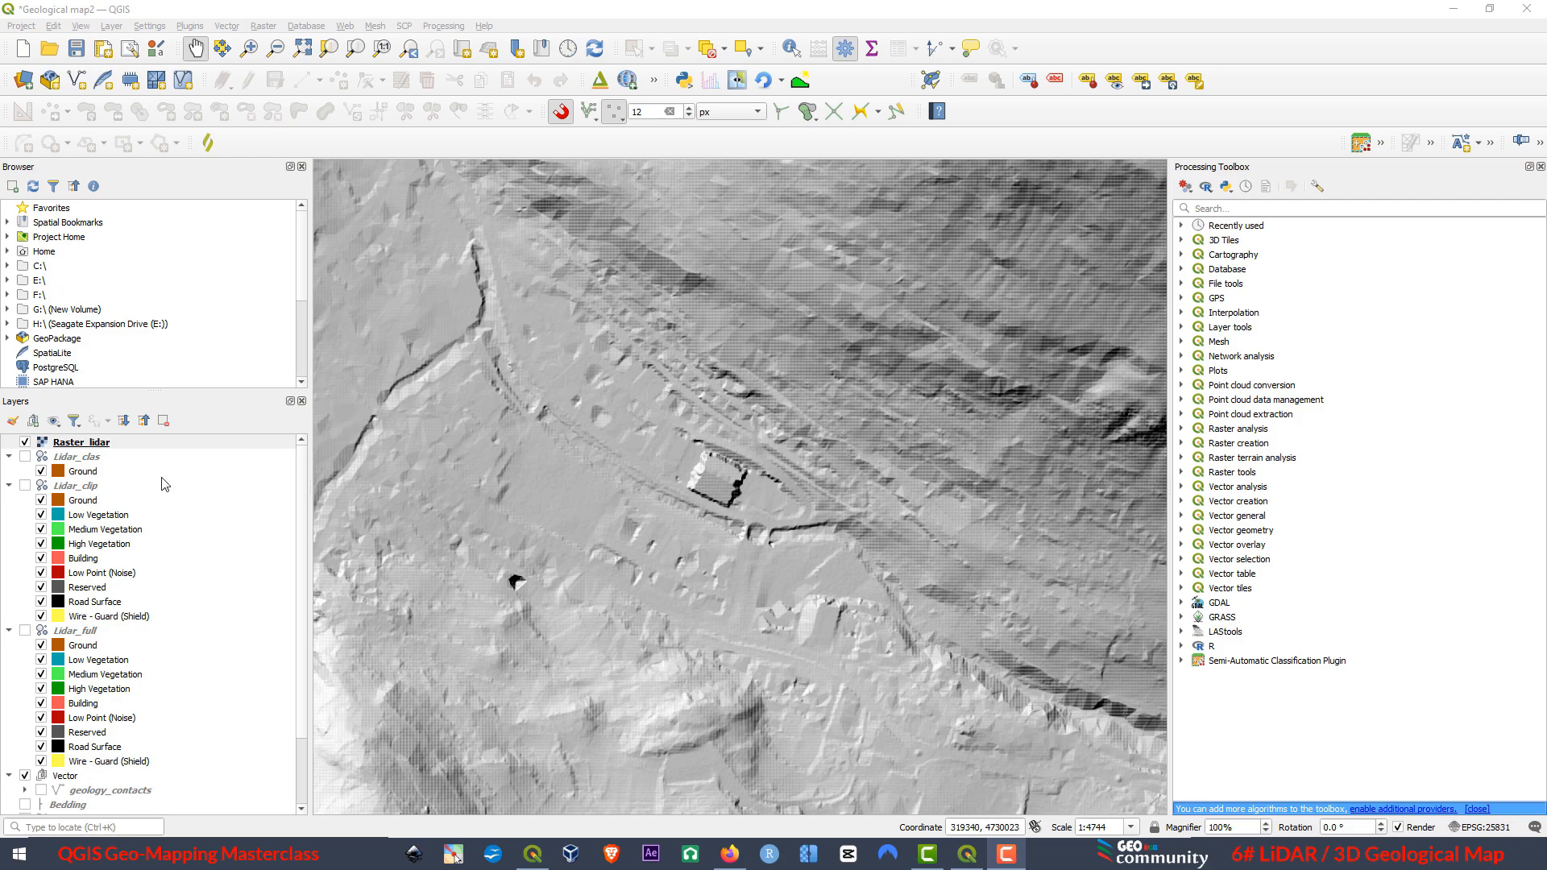
click(83, 471)
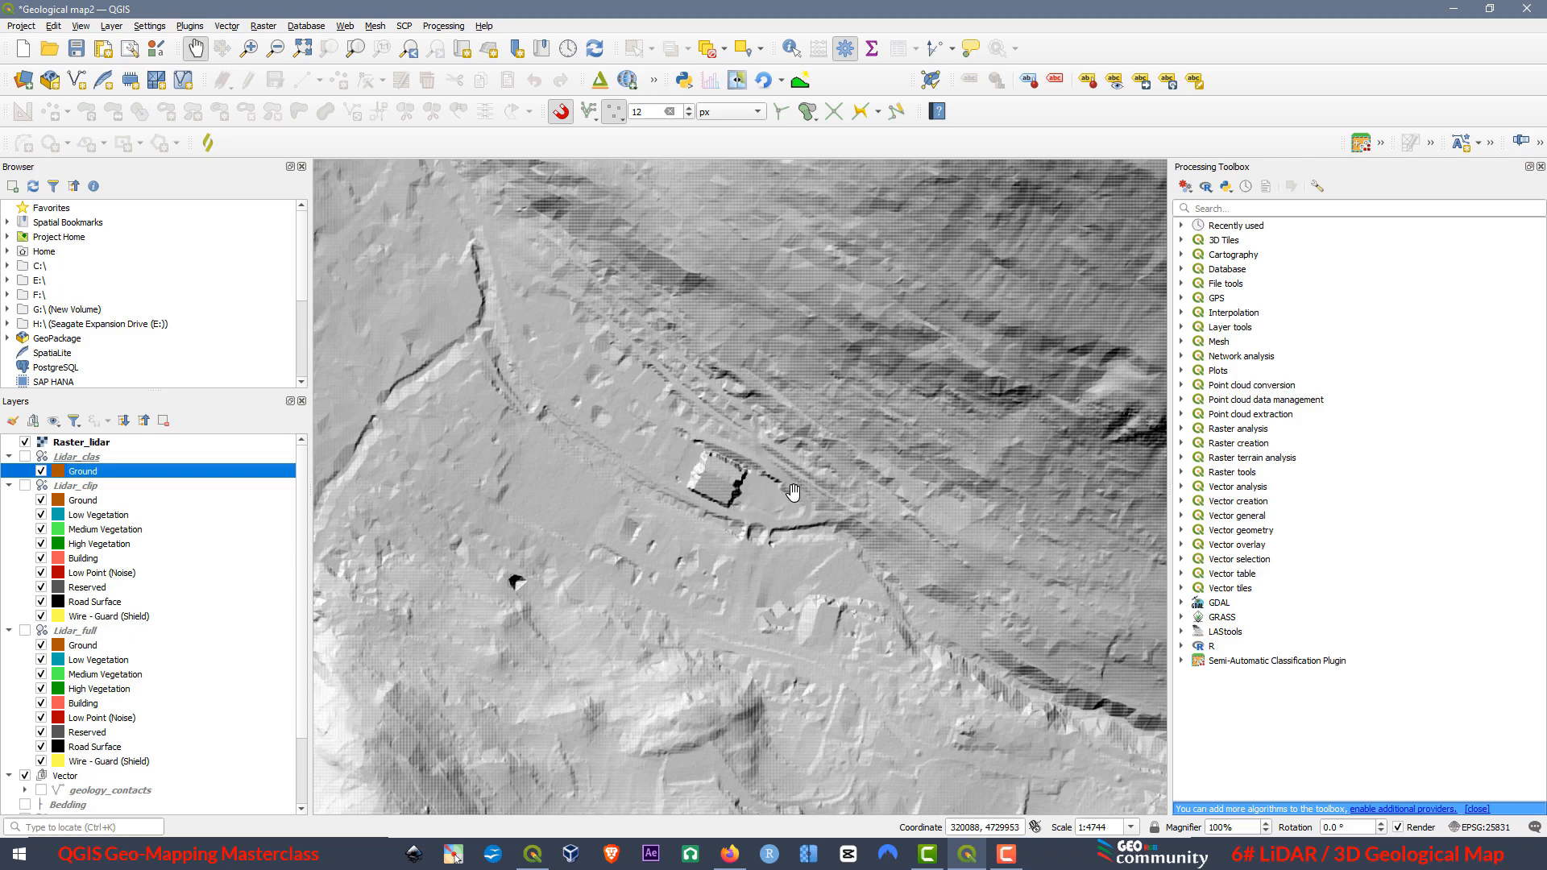
scroll(794, 491, down, 2)
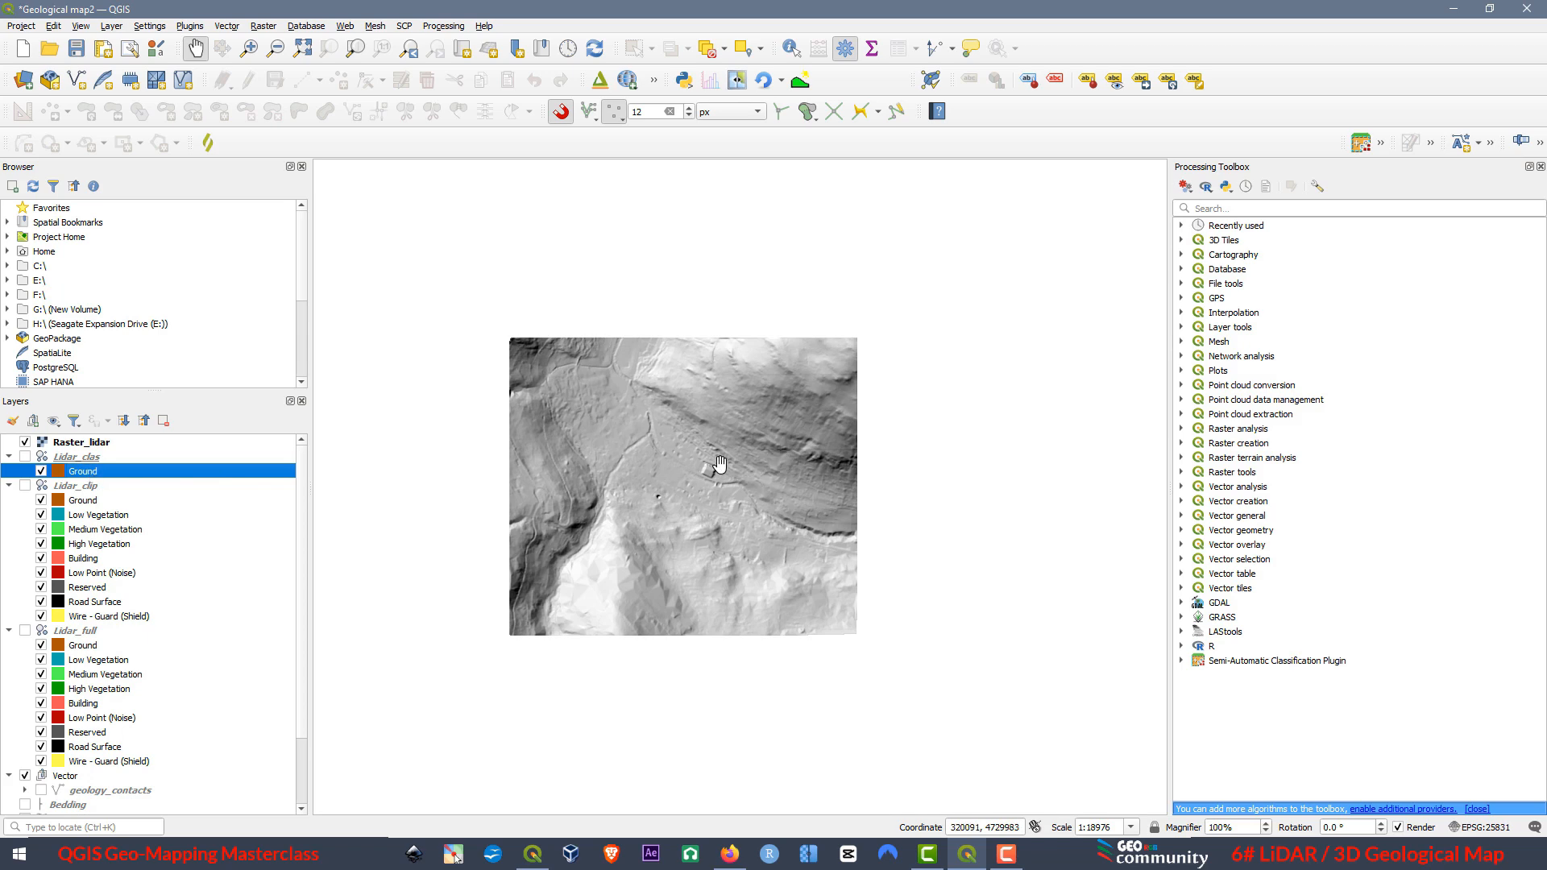
scroll(700, 451, up, 2)
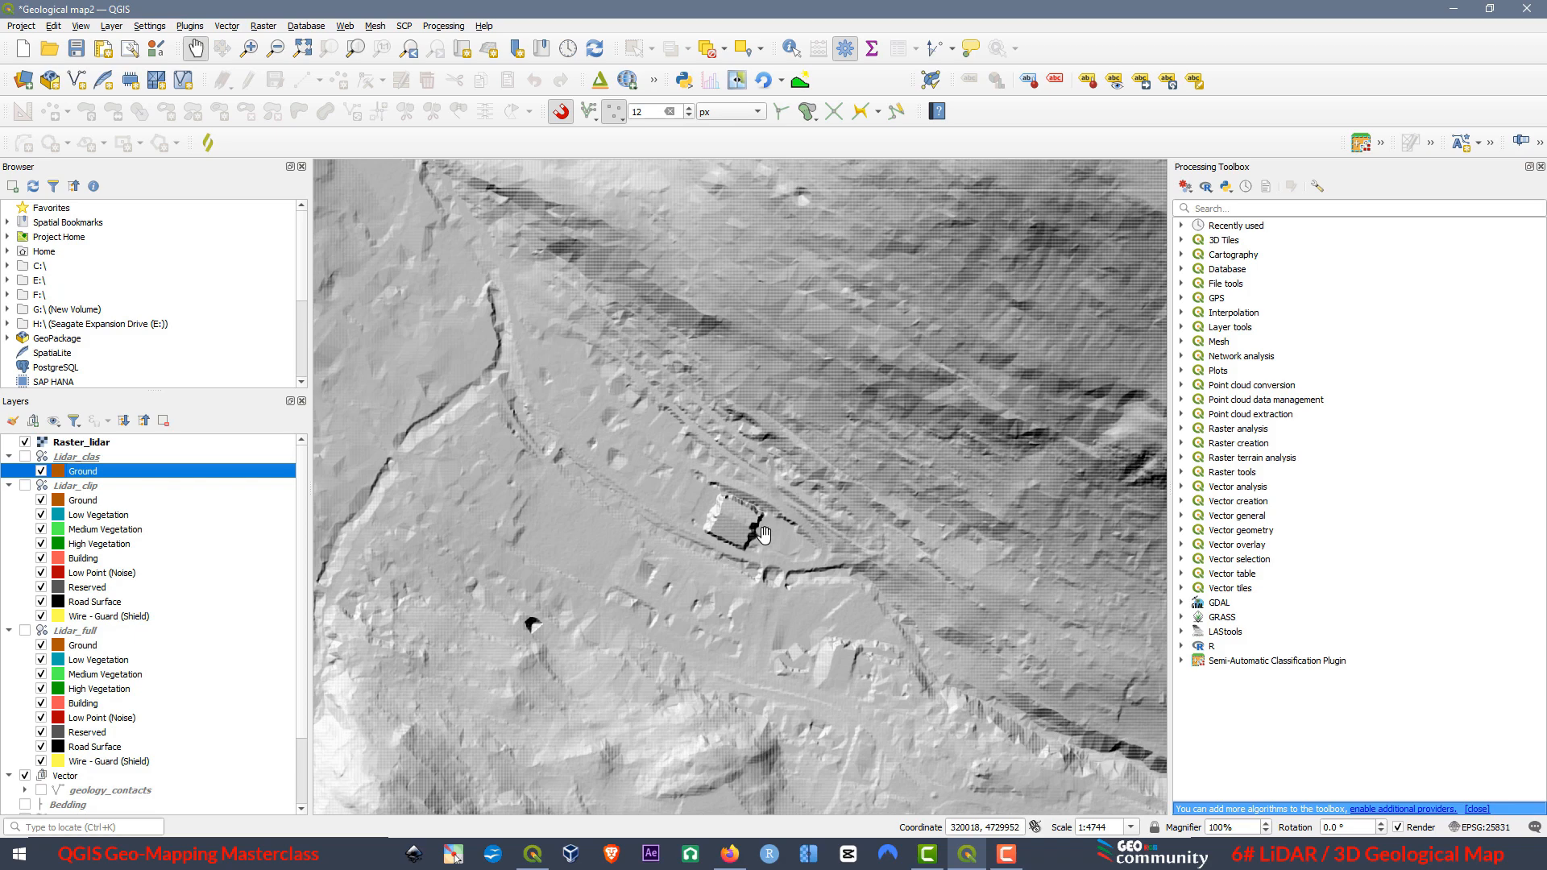
scroll(763, 533, up, 1)
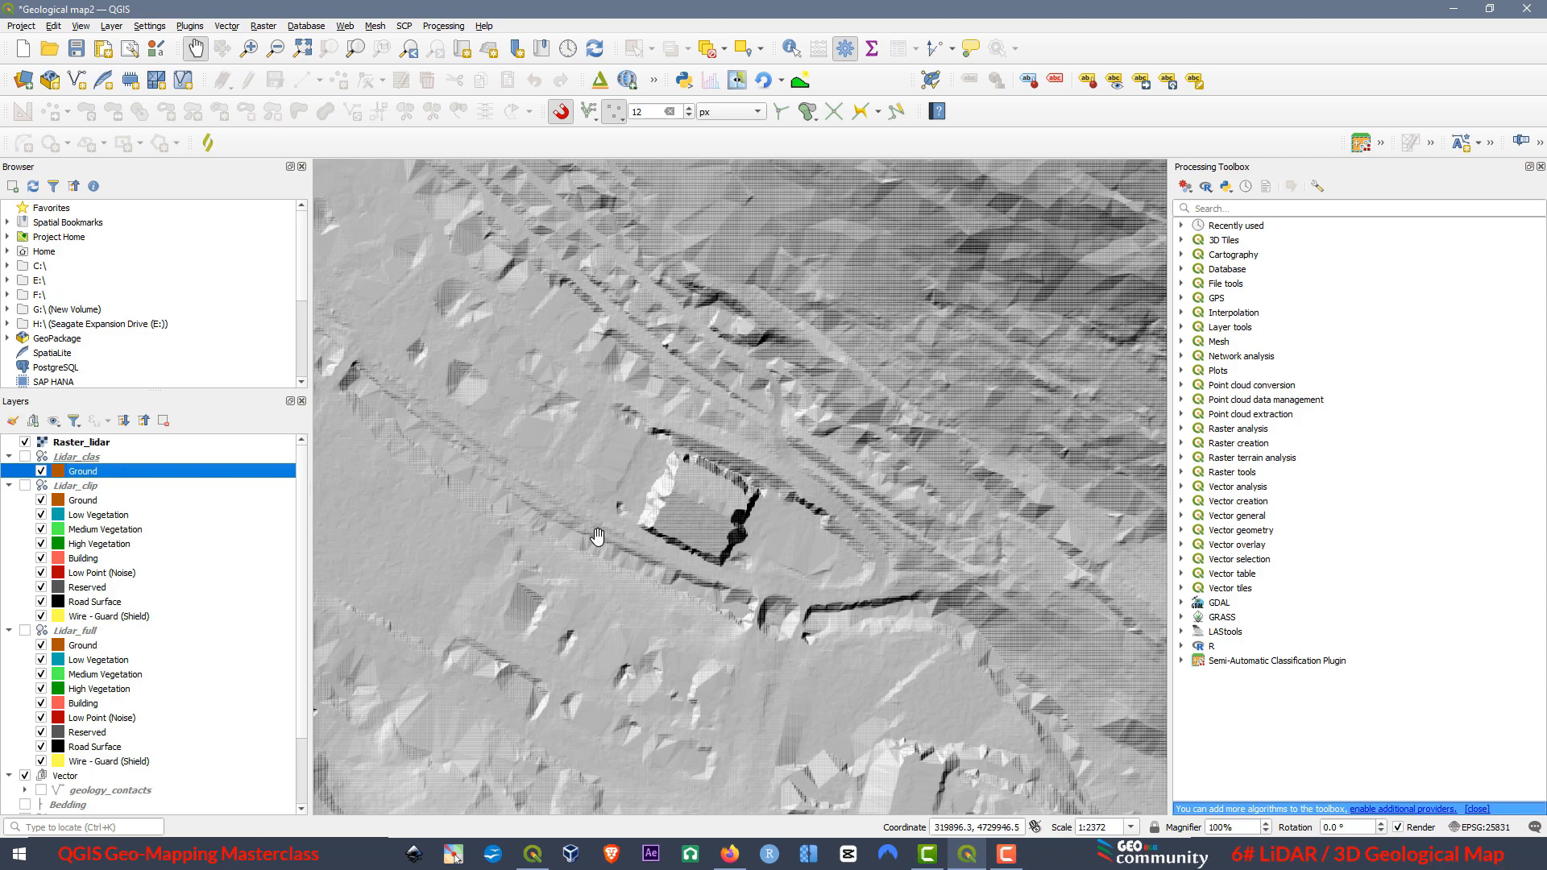
scroll(761, 442, down, 1)
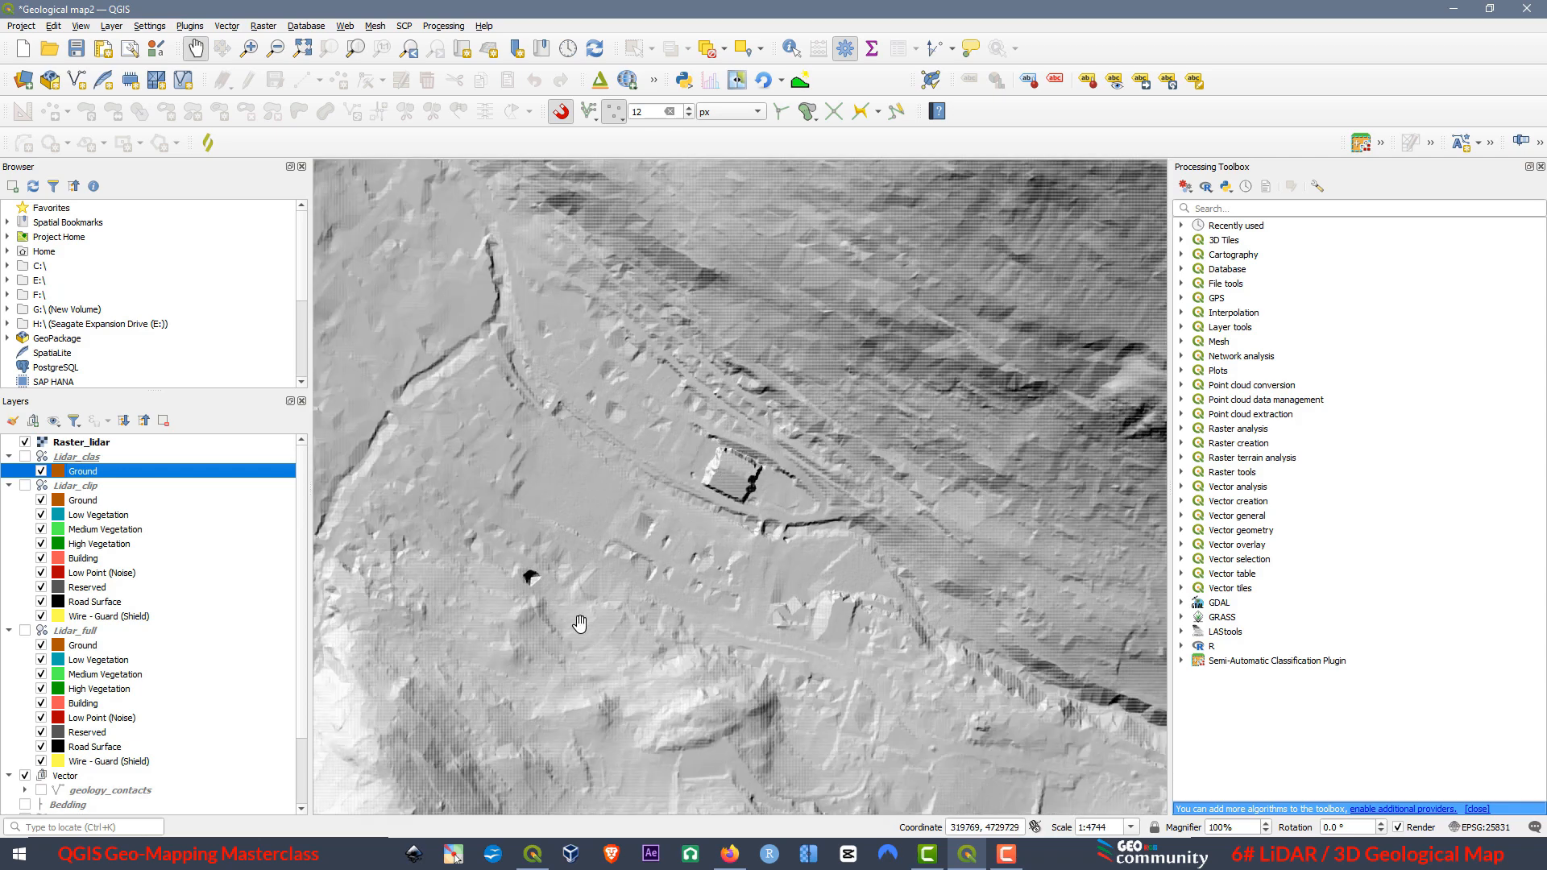
drag(580, 623, 666, 547)
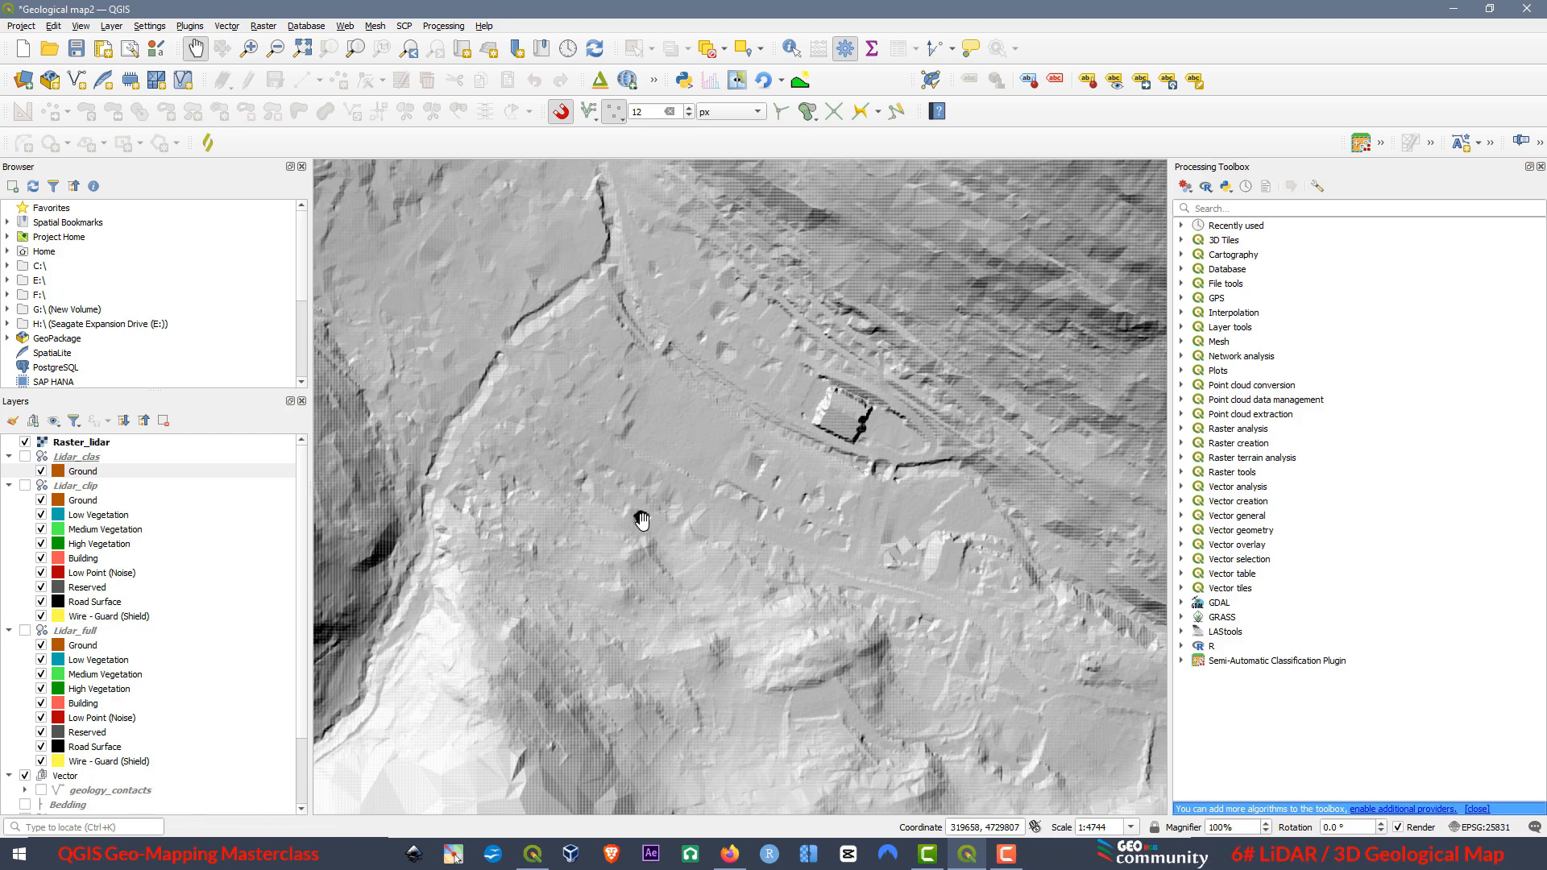
scroll(628, 518, up, 1)
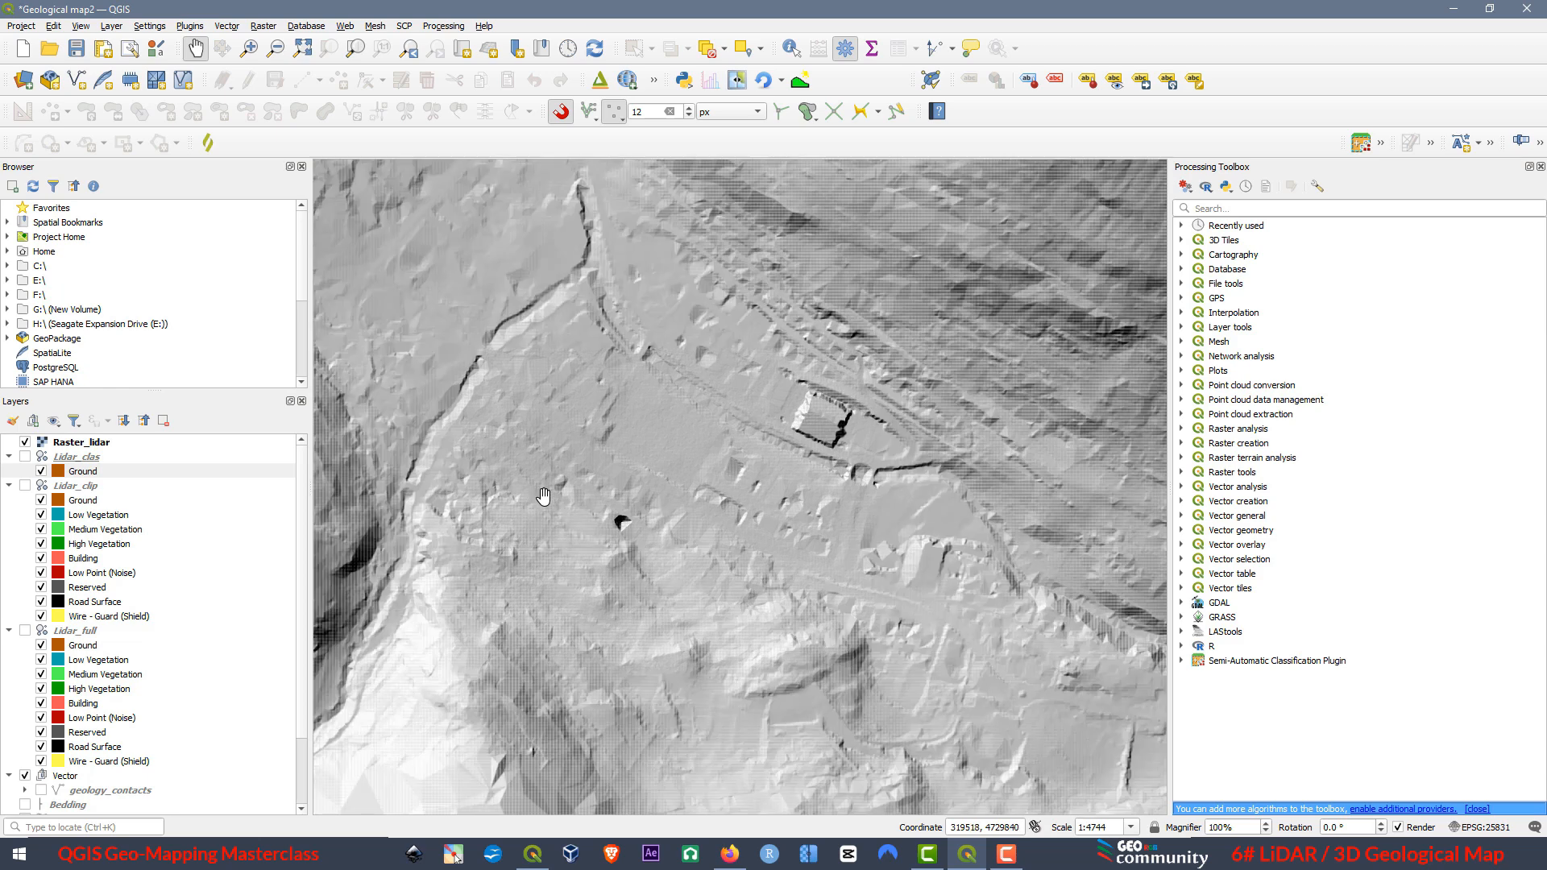
scroll(561, 511, down, 1)
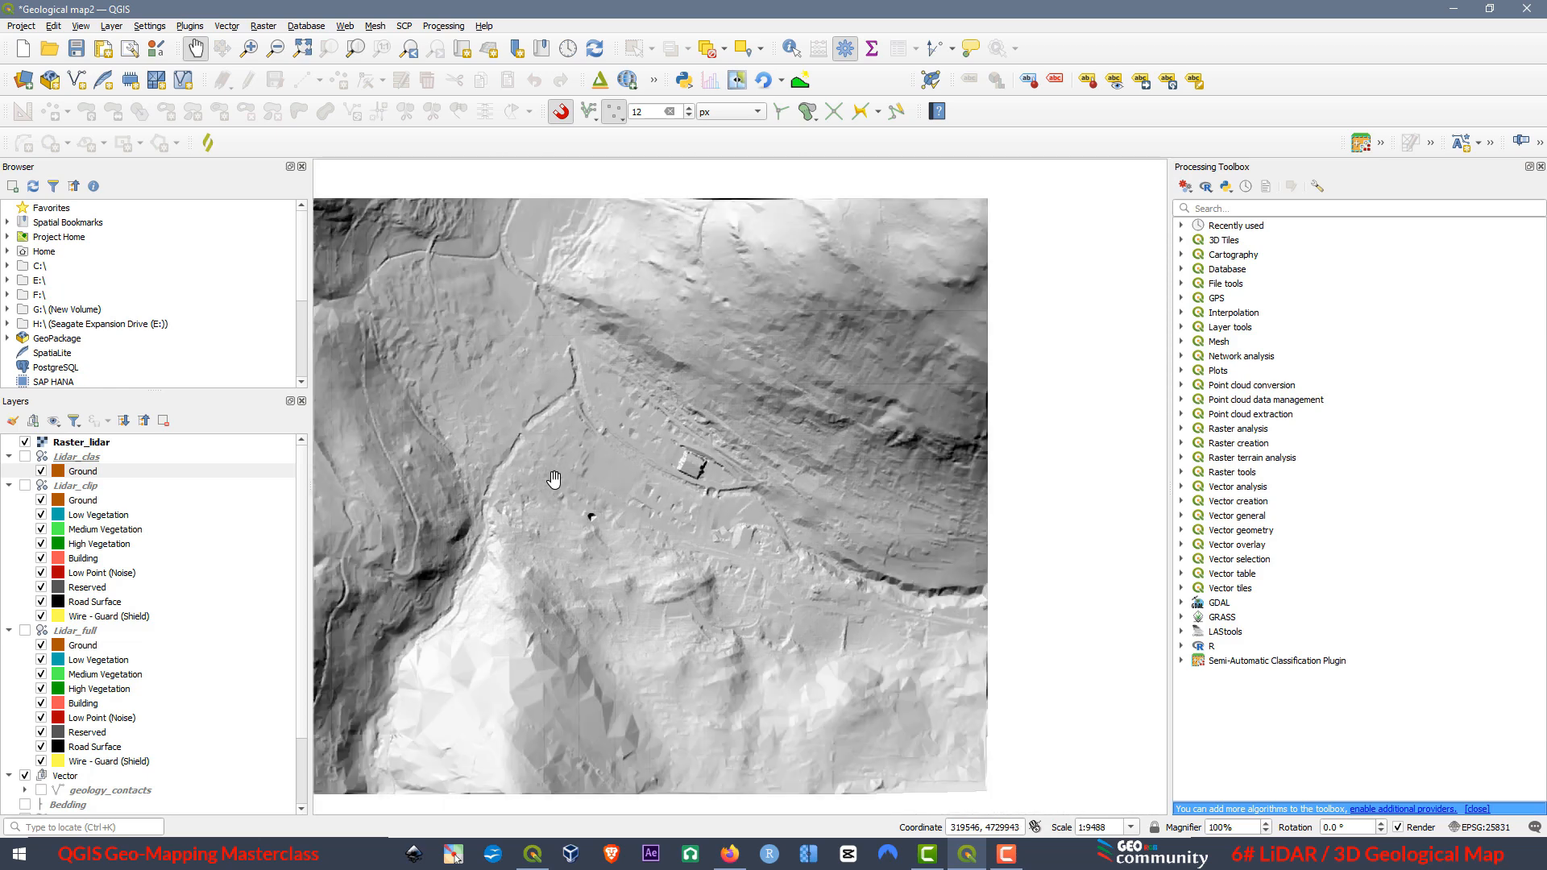
scroll(546, 498, down, 1)
drag(574, 520, 727, 513)
Open a new 3D map view of the hillshaded Raster_lidar and maximize its window.
click(81, 26)
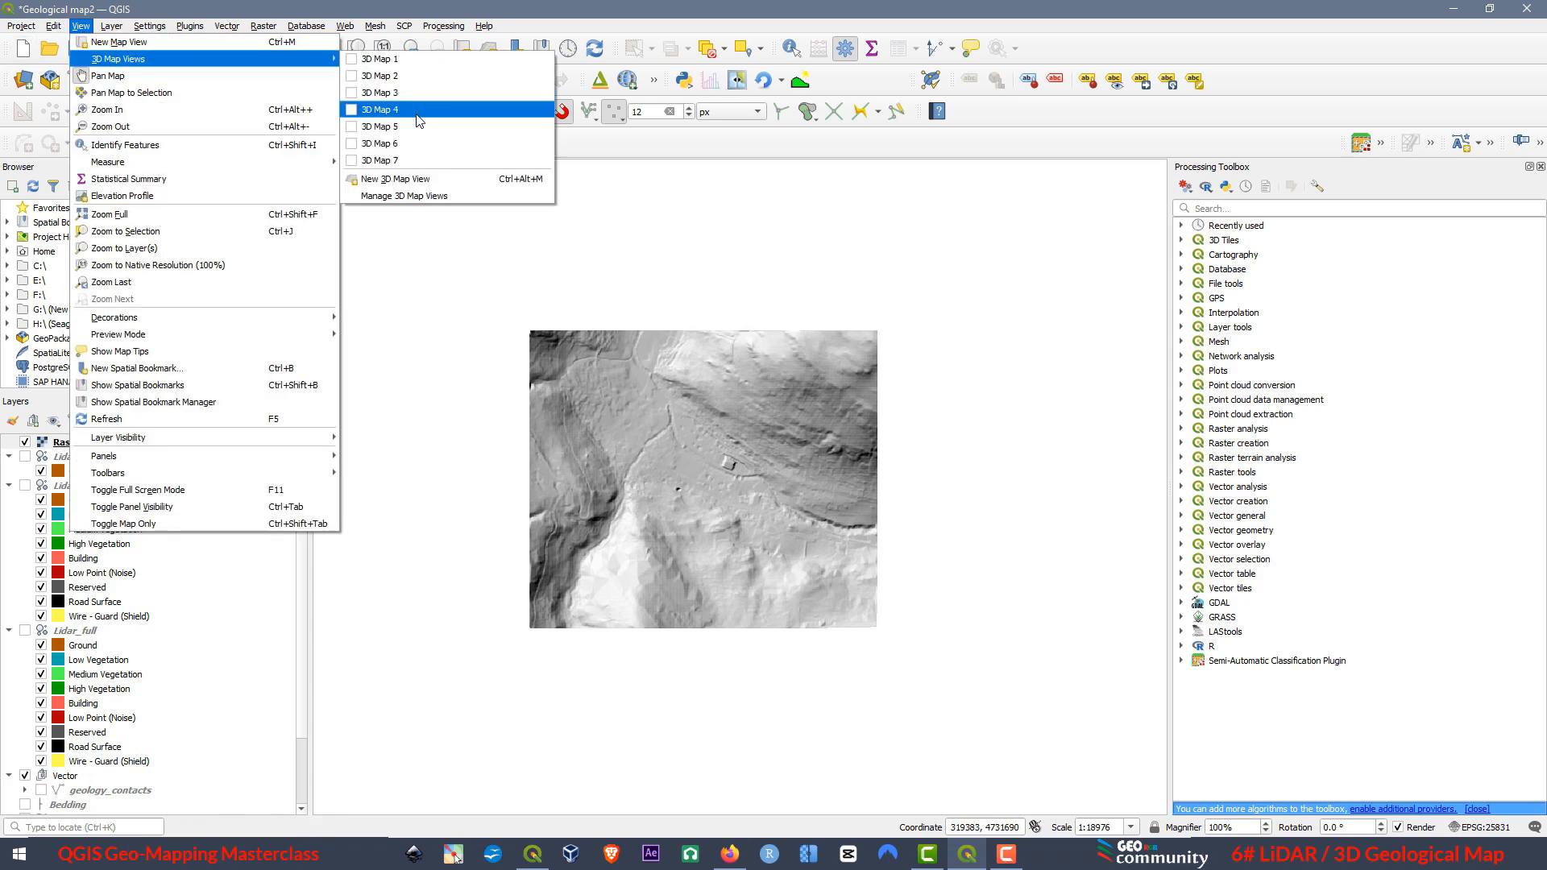
click(398, 179)
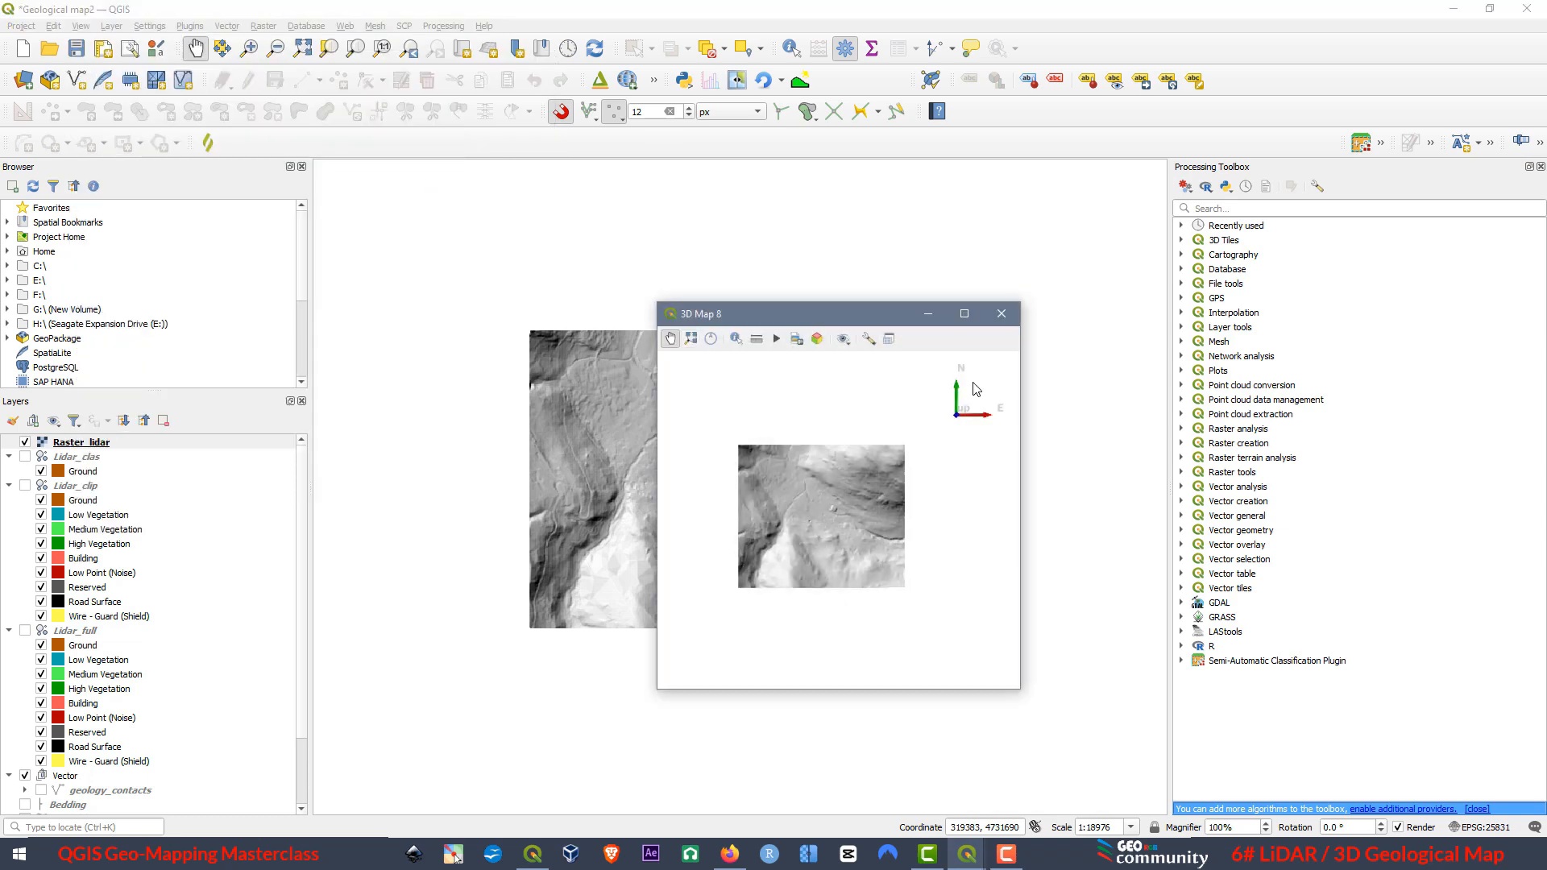
drag(866, 324, 1138, 219)
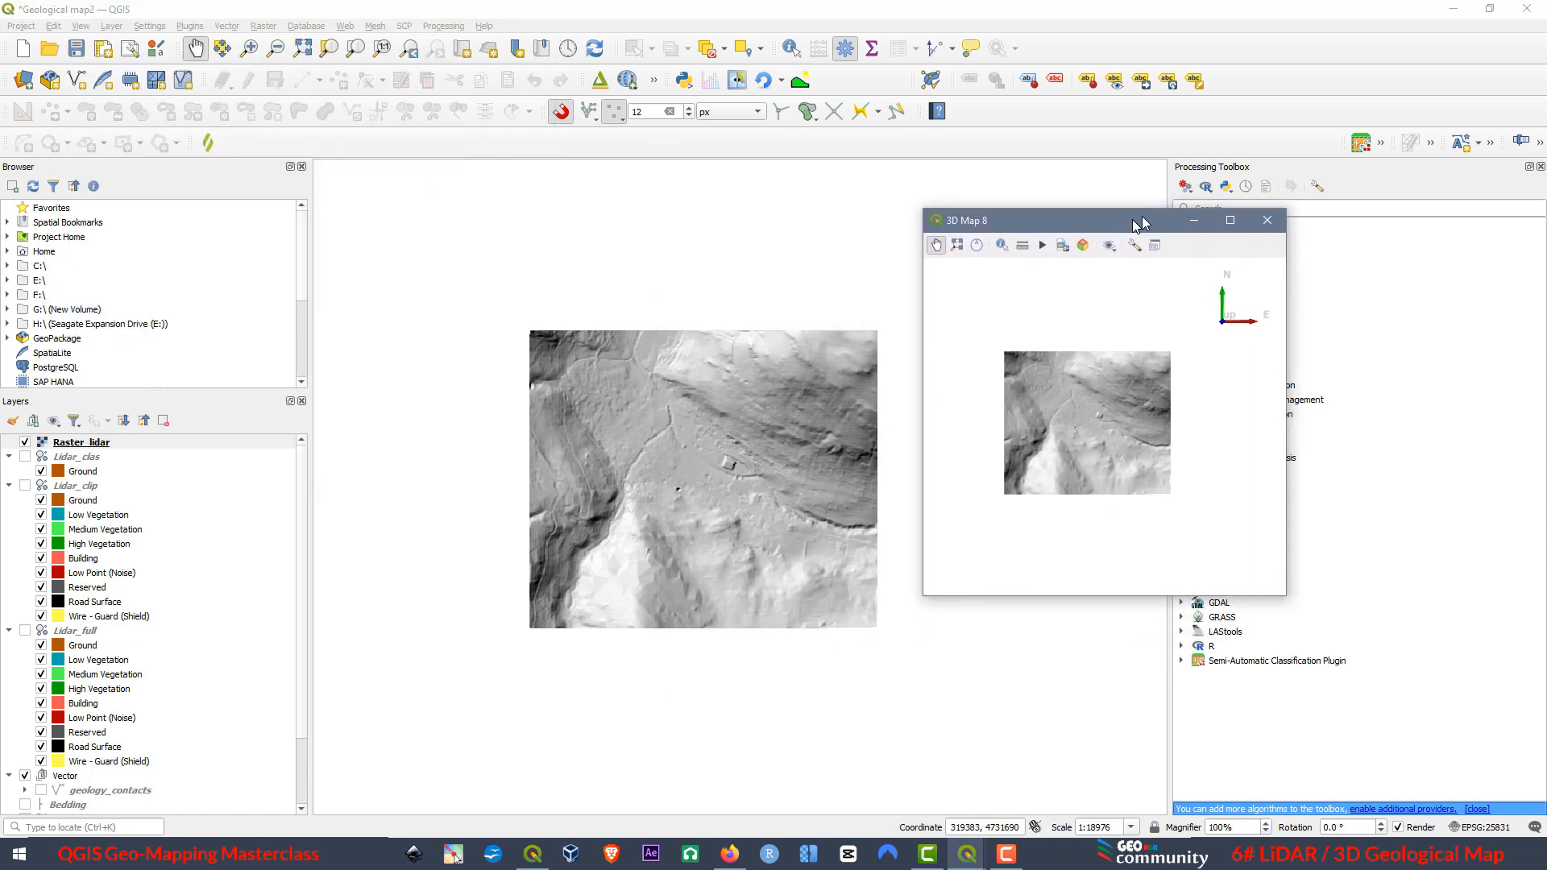
click(1233, 223)
Configure the 3D view's terrain as DEM (Raster Layer) with Raster_lidar as elevation and a tile resolution of 64 px.
click(211, 32)
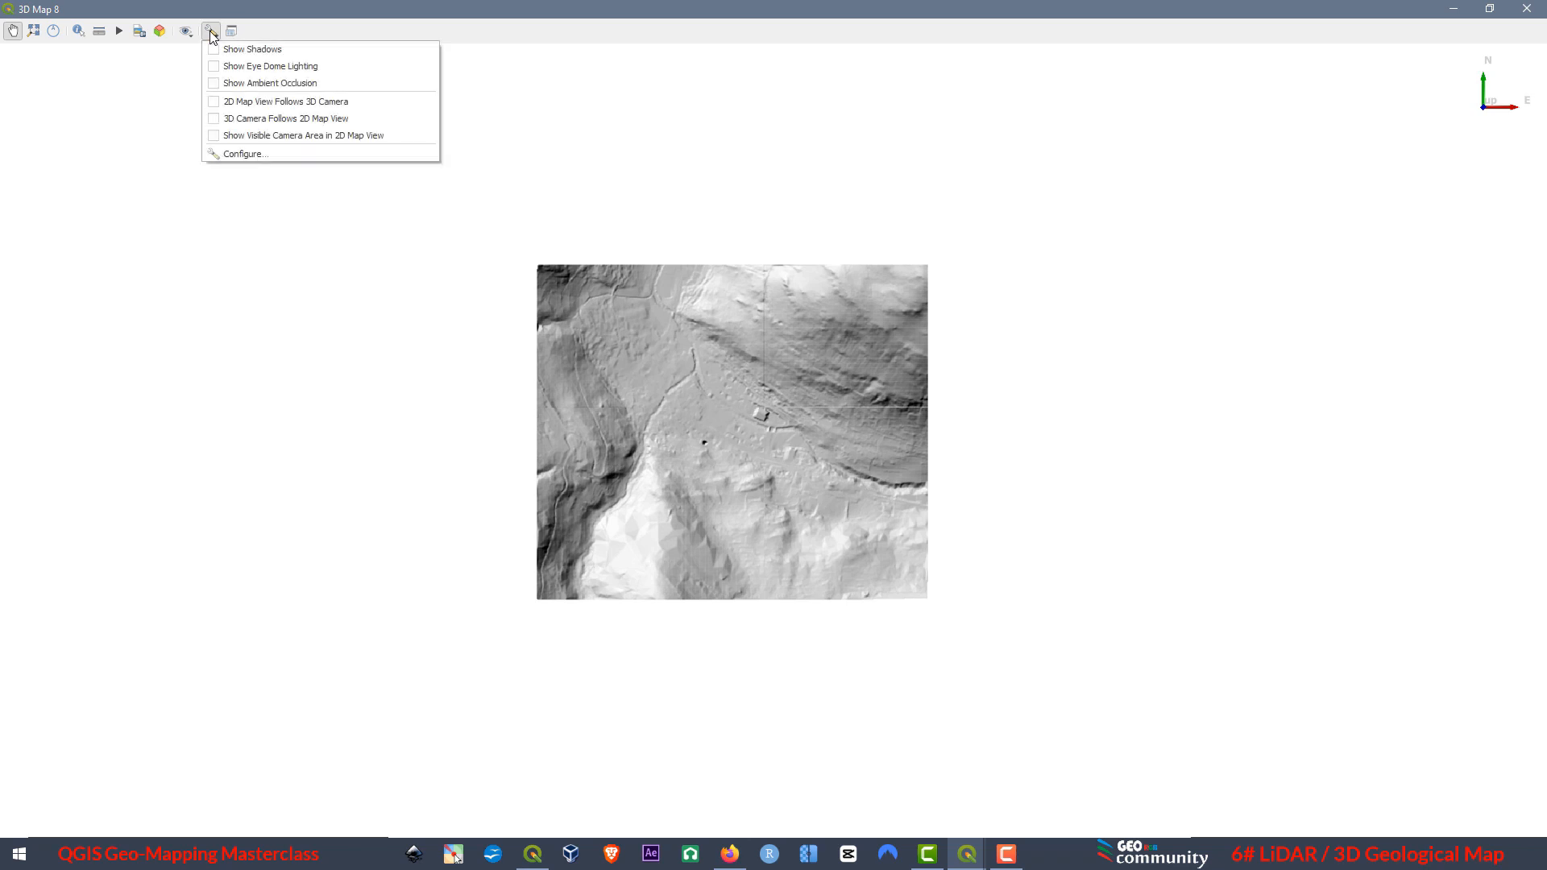
click(240, 154)
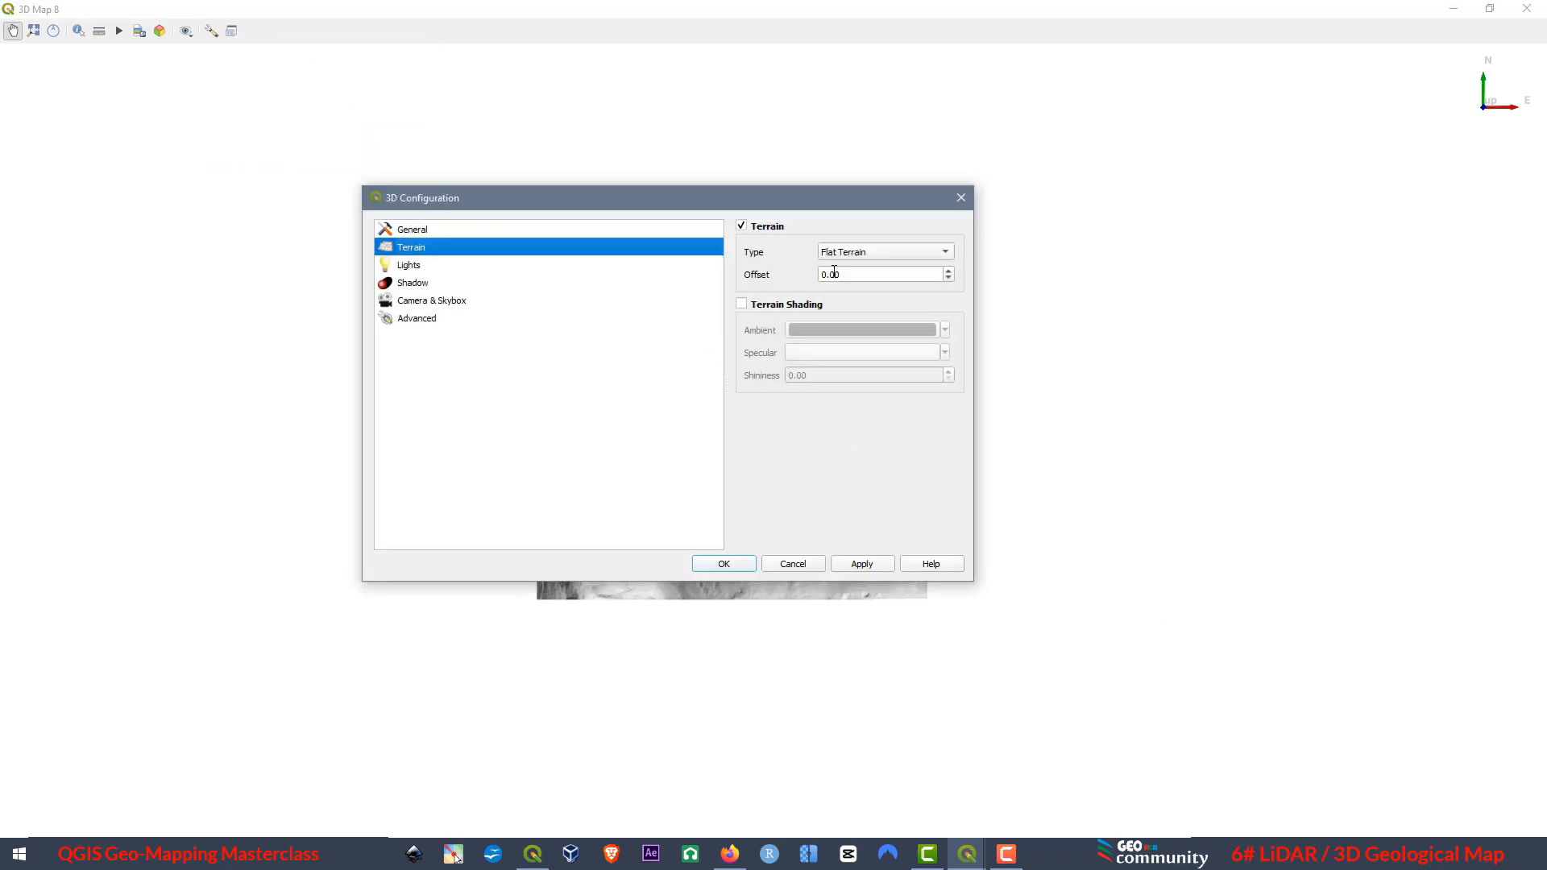
click(884, 254)
click(854, 267)
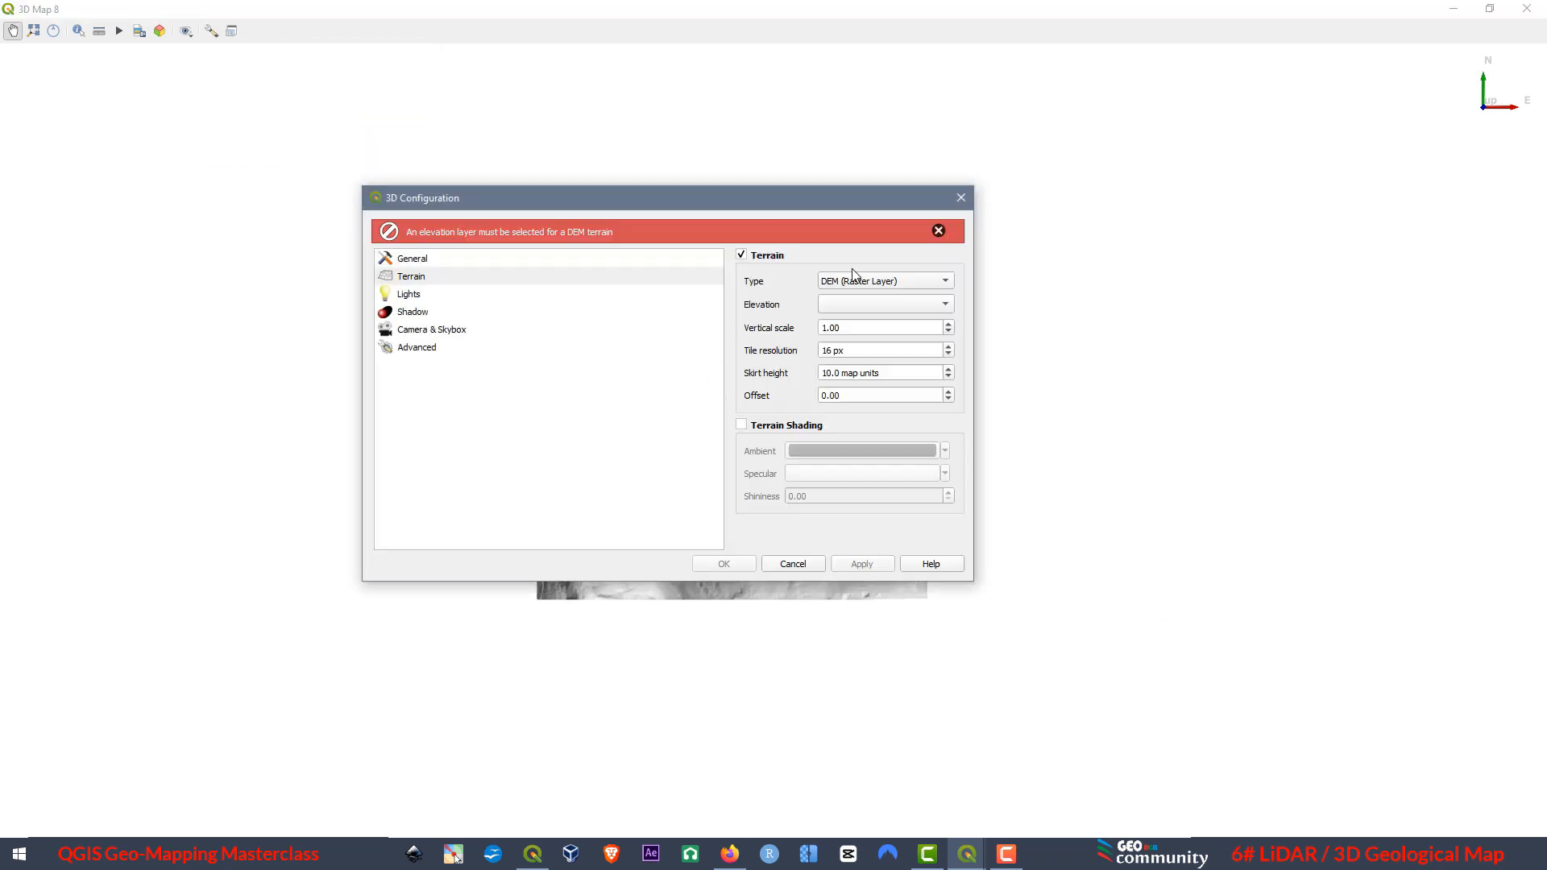
click(843, 305)
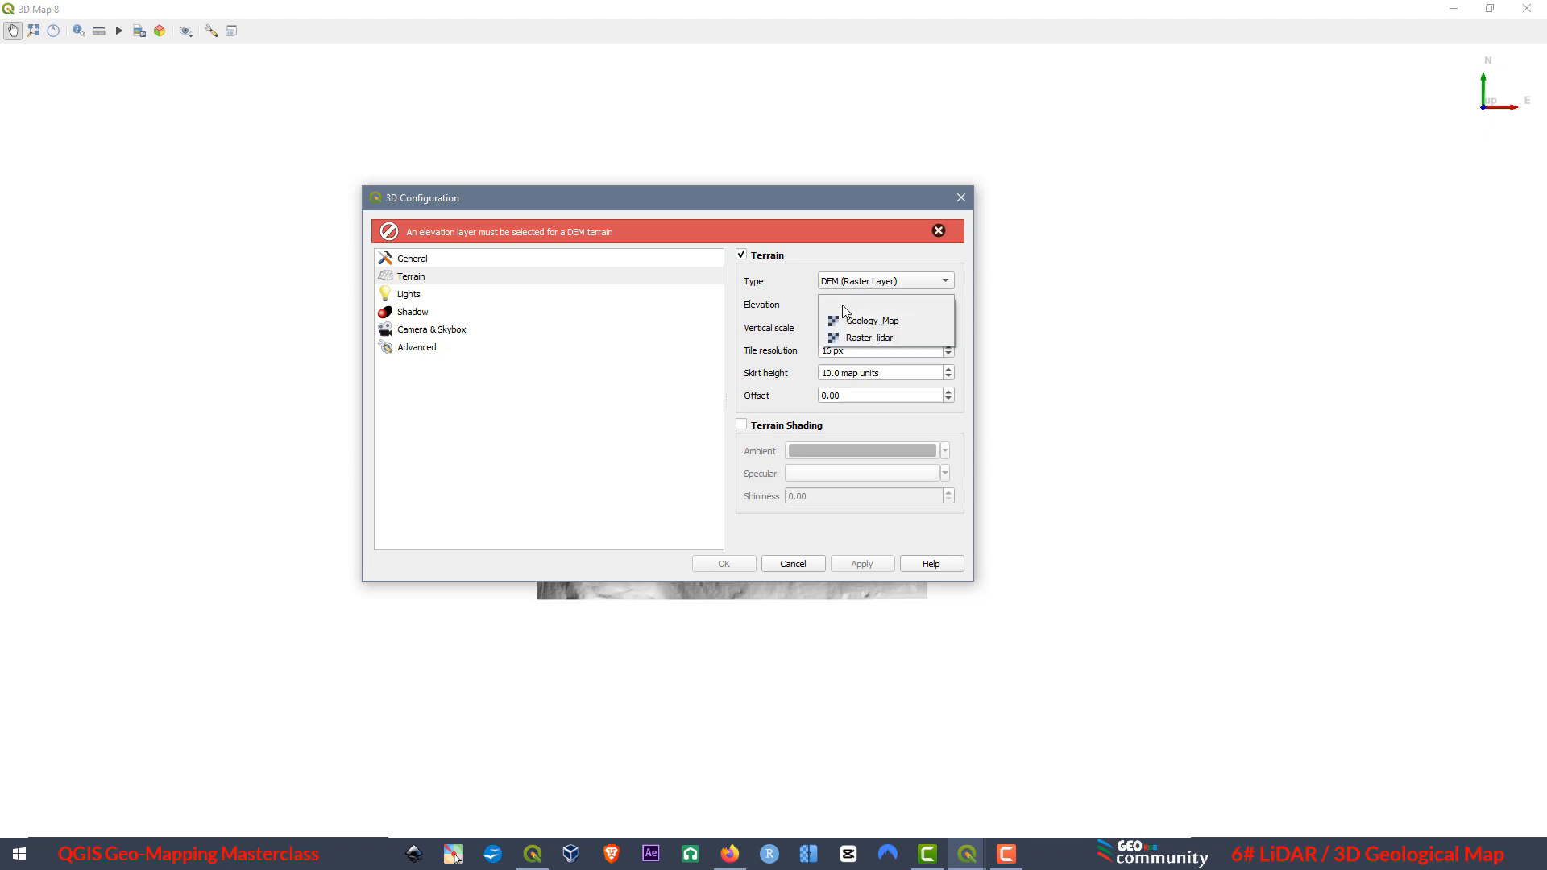
click(879, 339)
drag(844, 322, 811, 319)
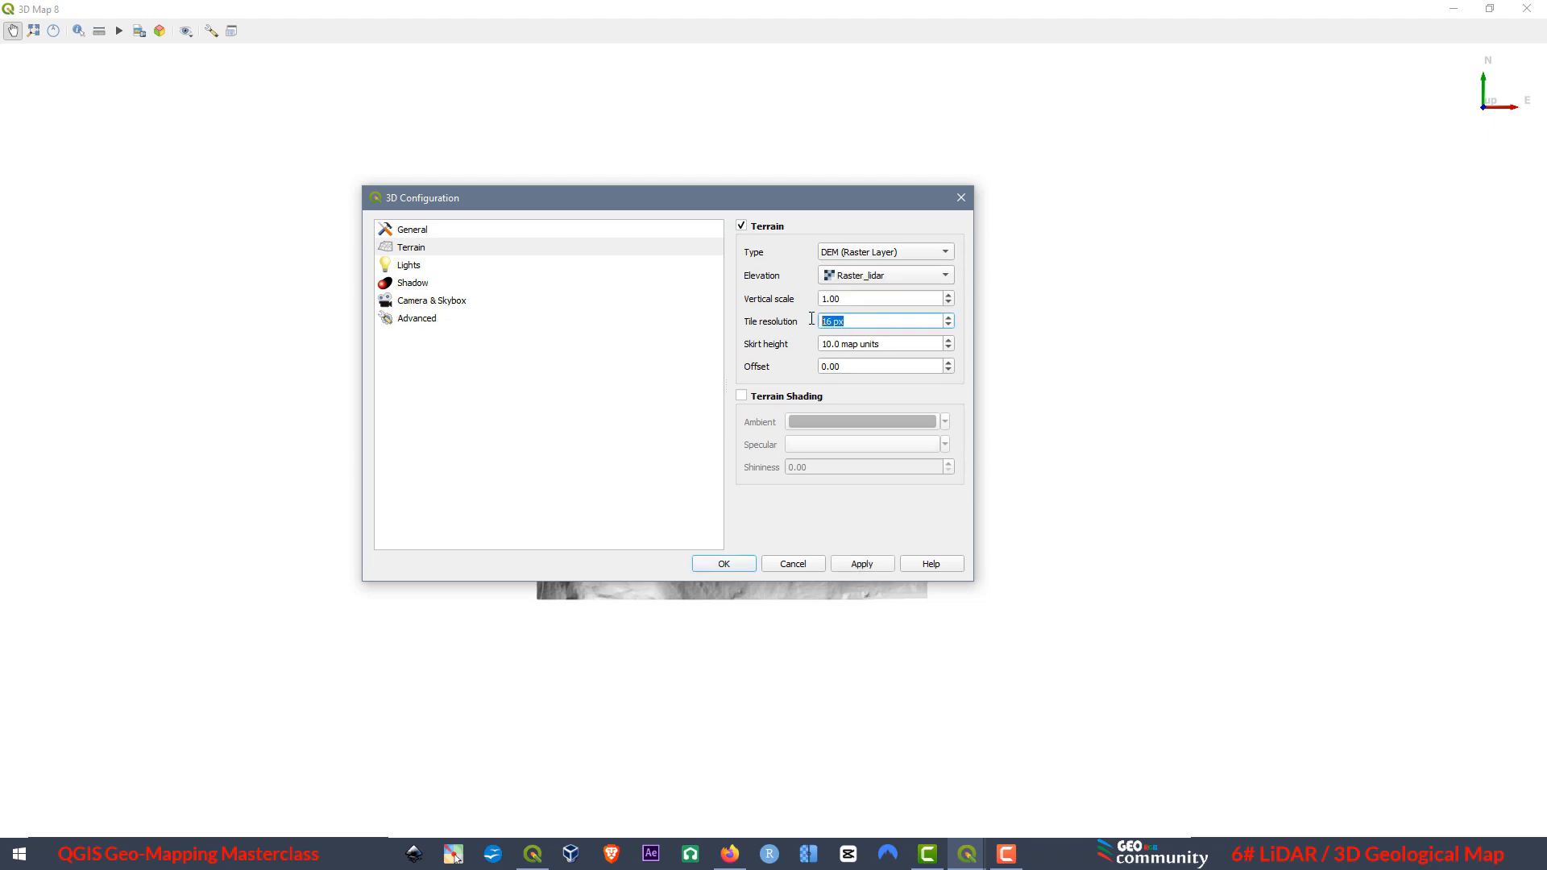
text(64)
click(855, 565)
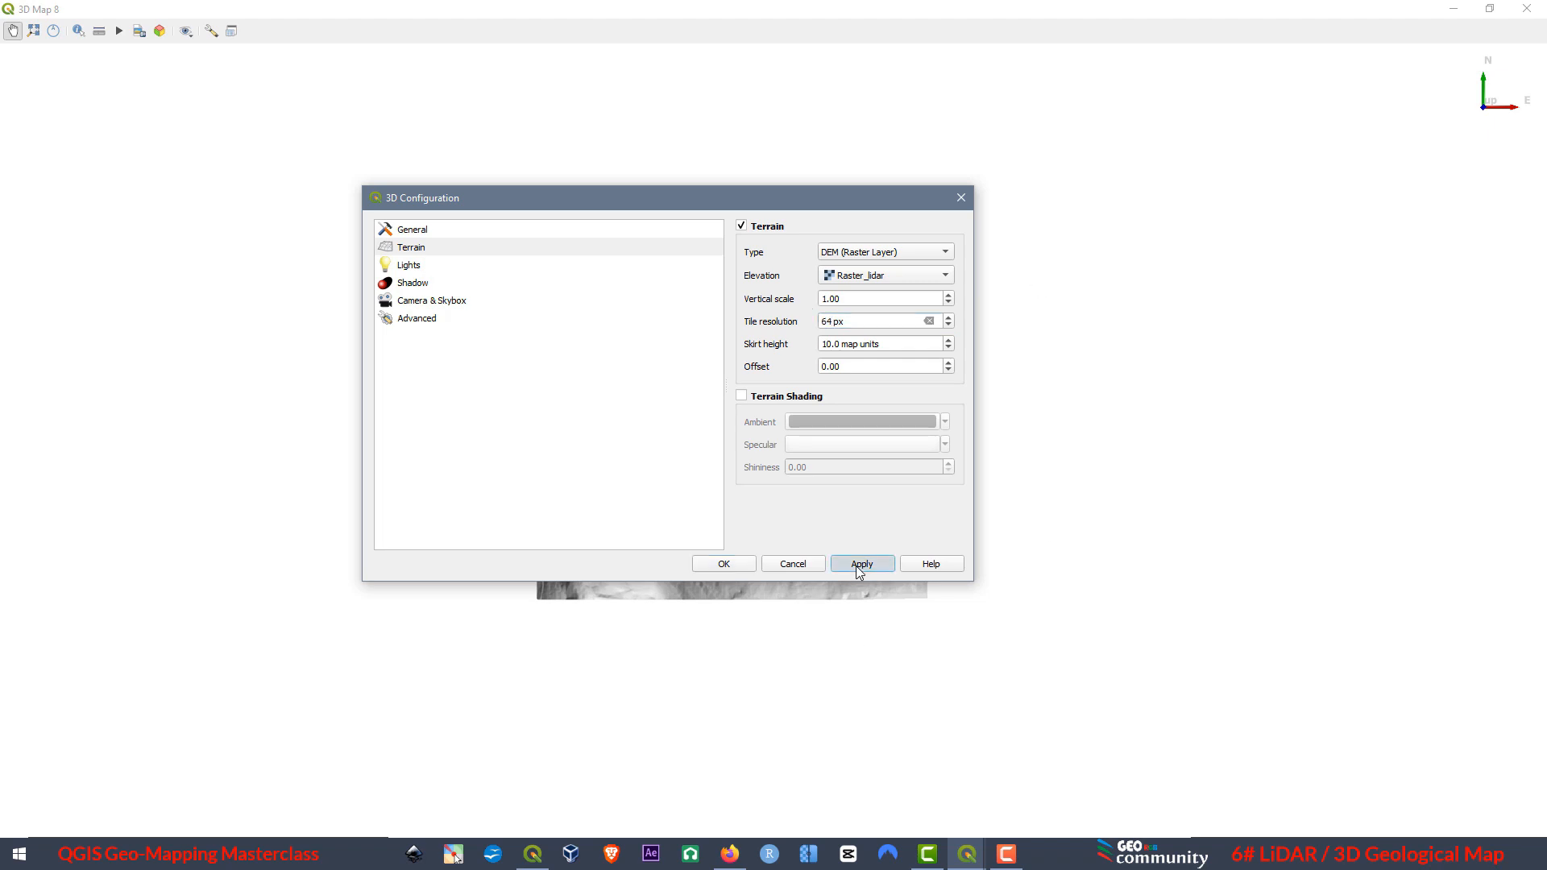
click(724, 563)
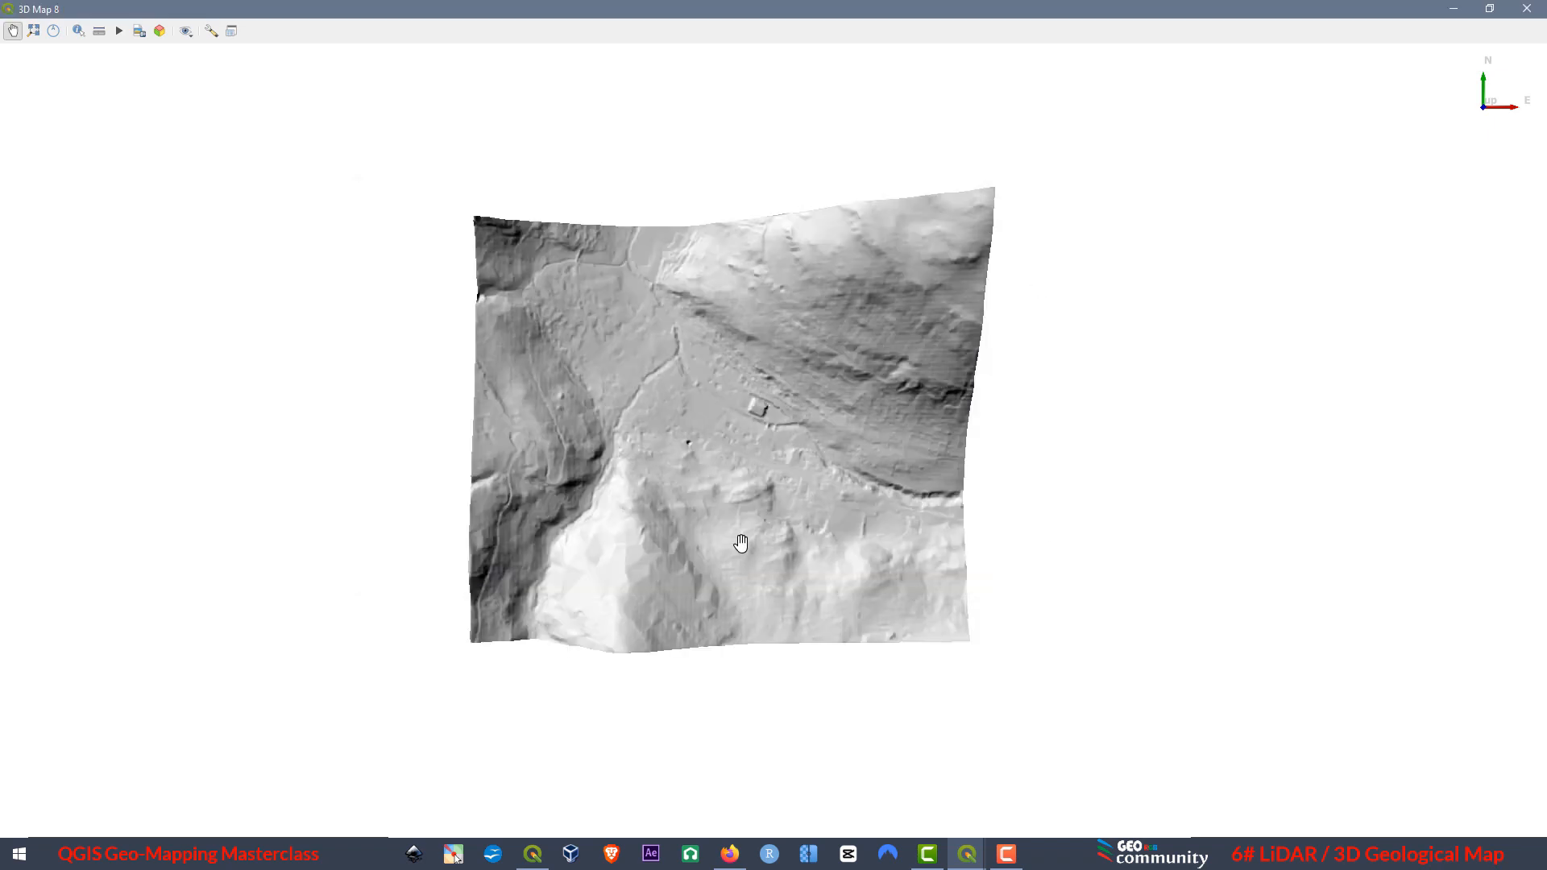
Tilt and rotate the 3D hillshade terrain to an oblique corner view and centre it in the window.
drag(660, 501, 833, 822)
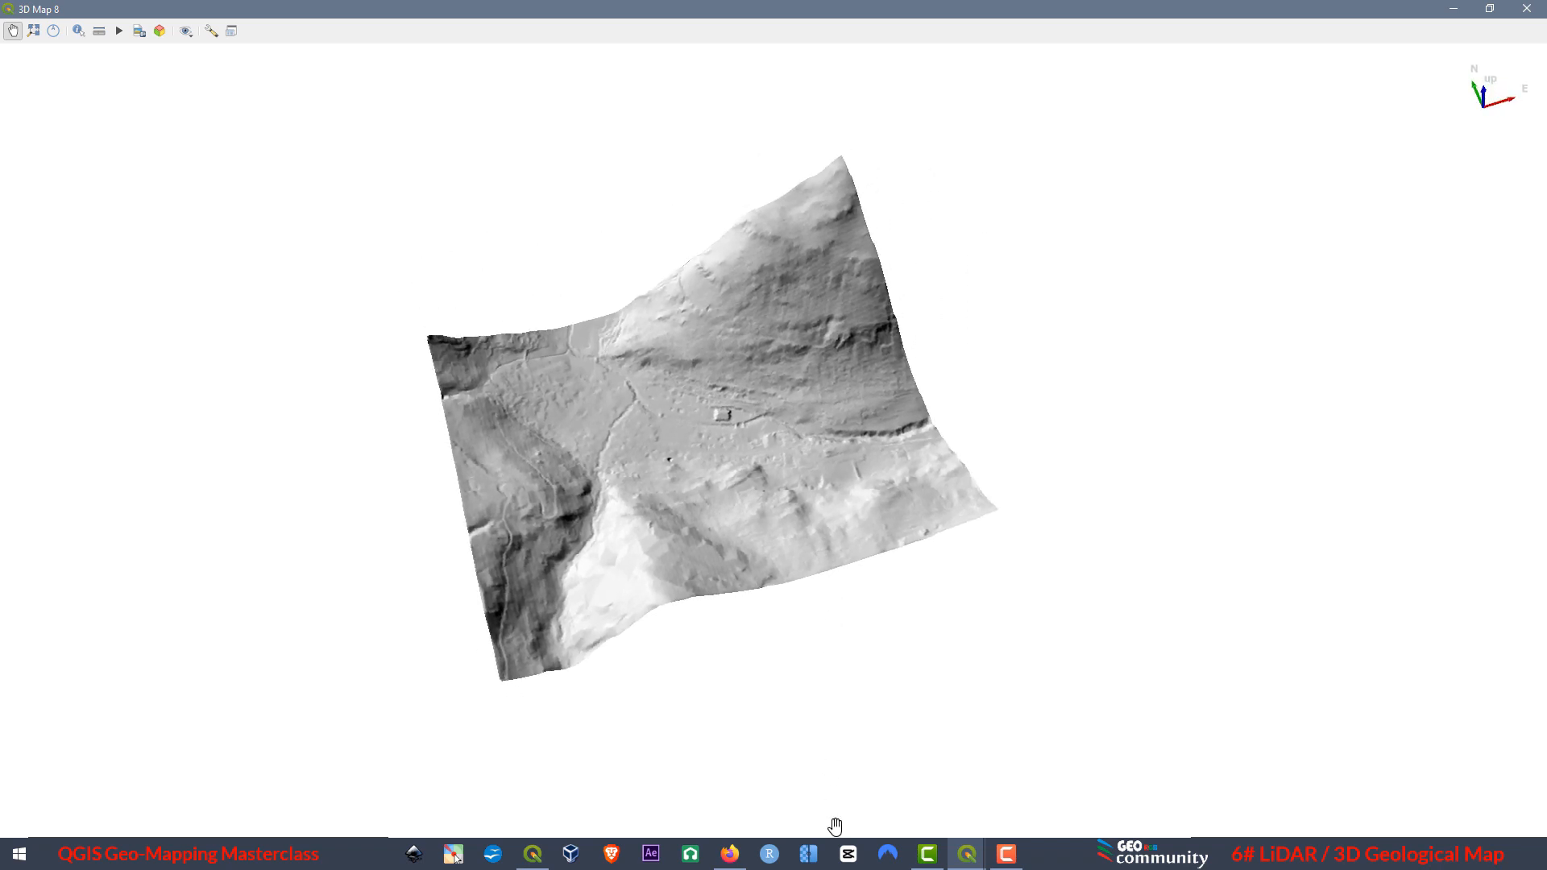
drag(719, 558, 708, 528)
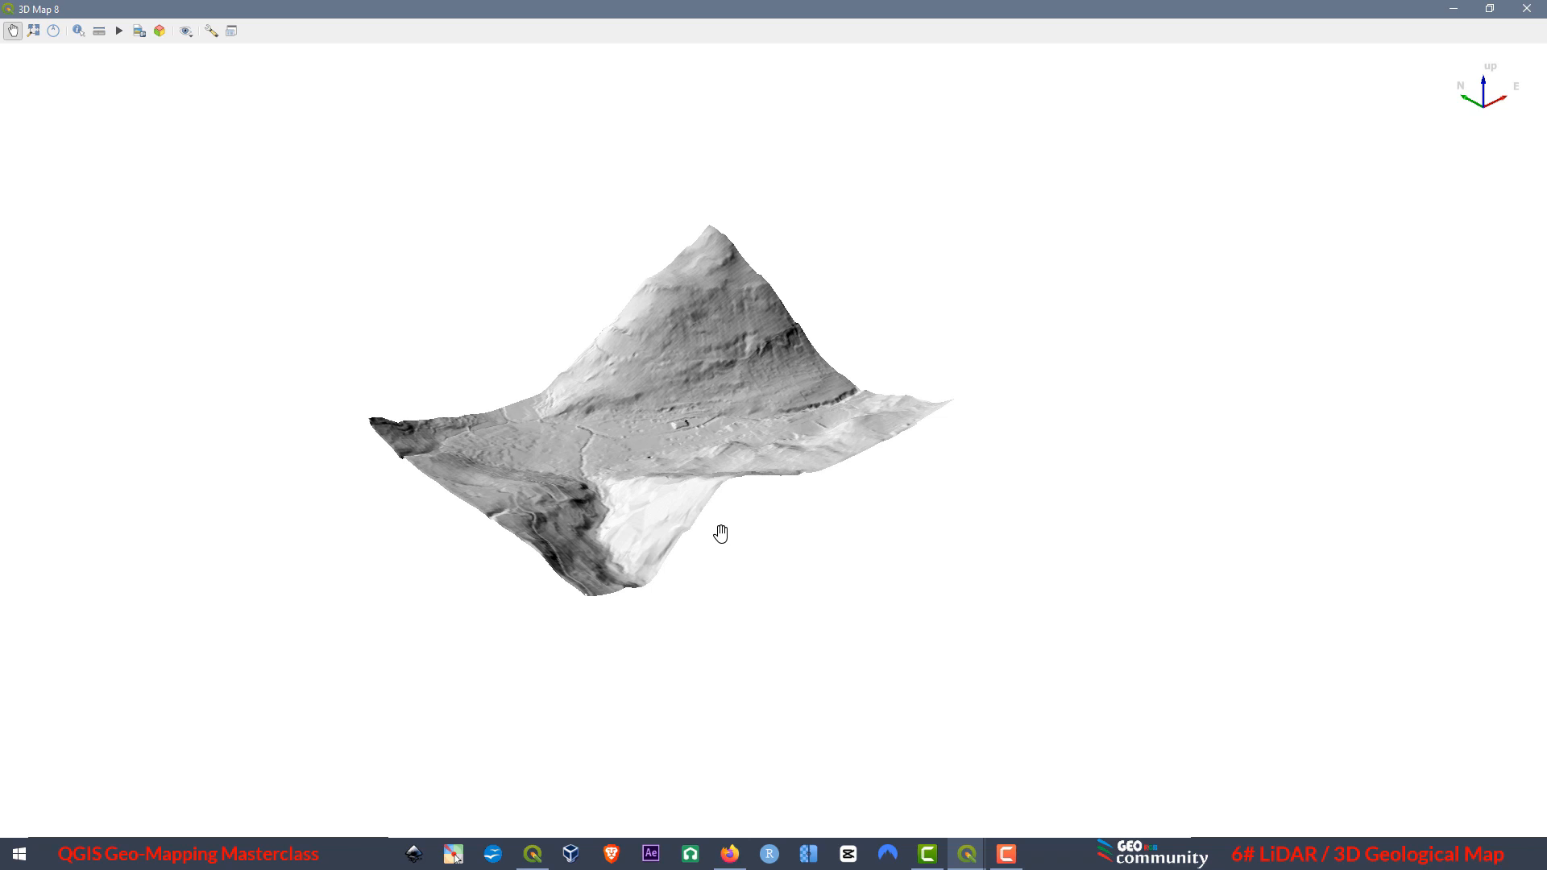
drag(634, 485, 703, 496)
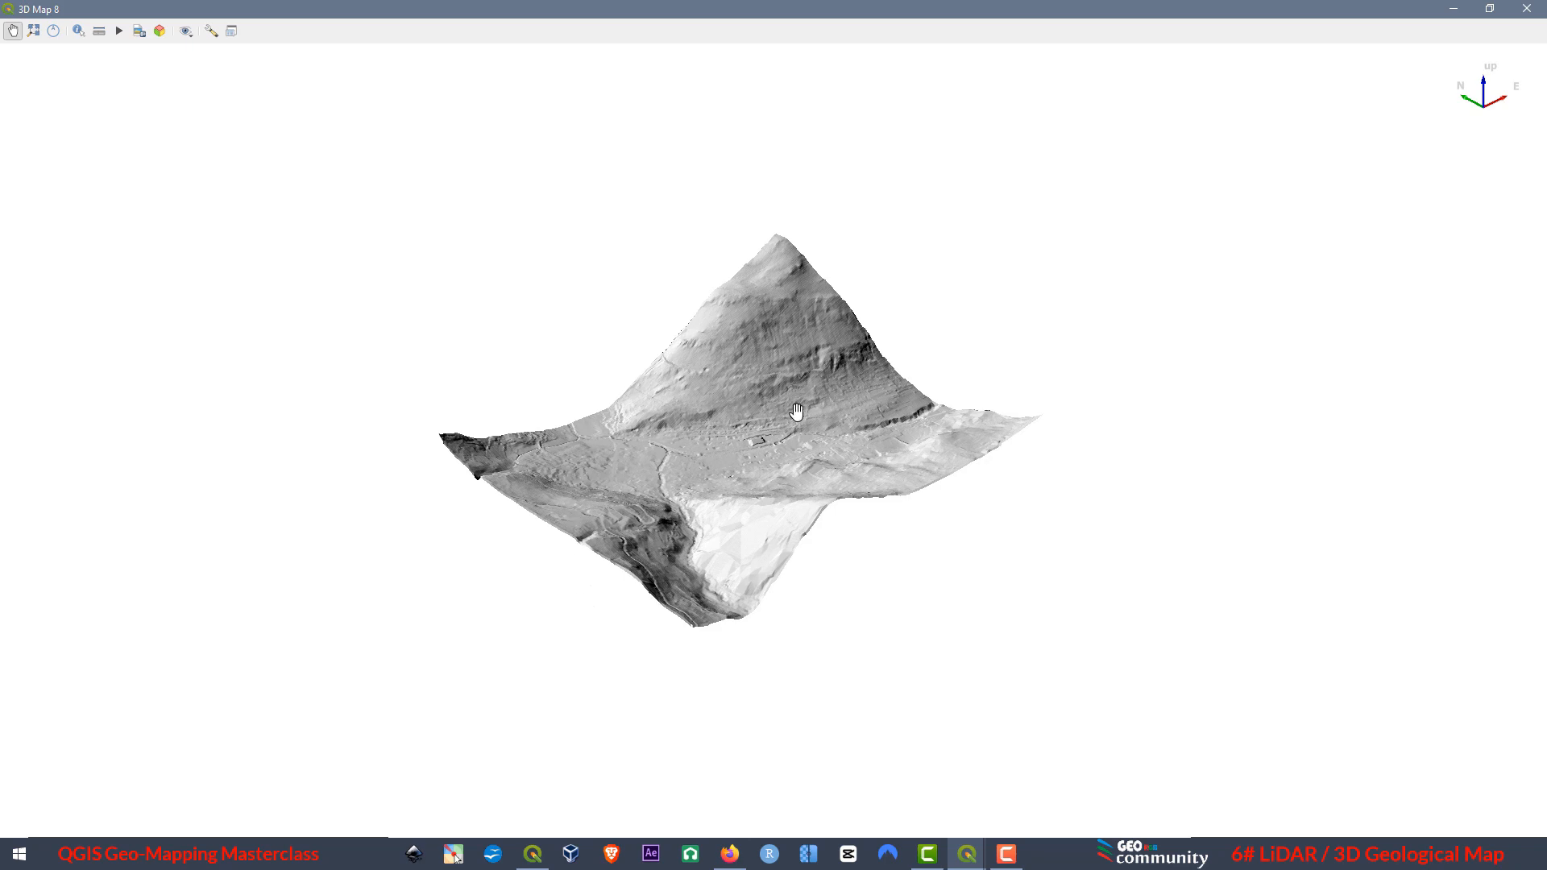
Move the Raster_lidar layer directly below Geological Units and show the 3D view as a small window over the main map.
click(1489, 8)
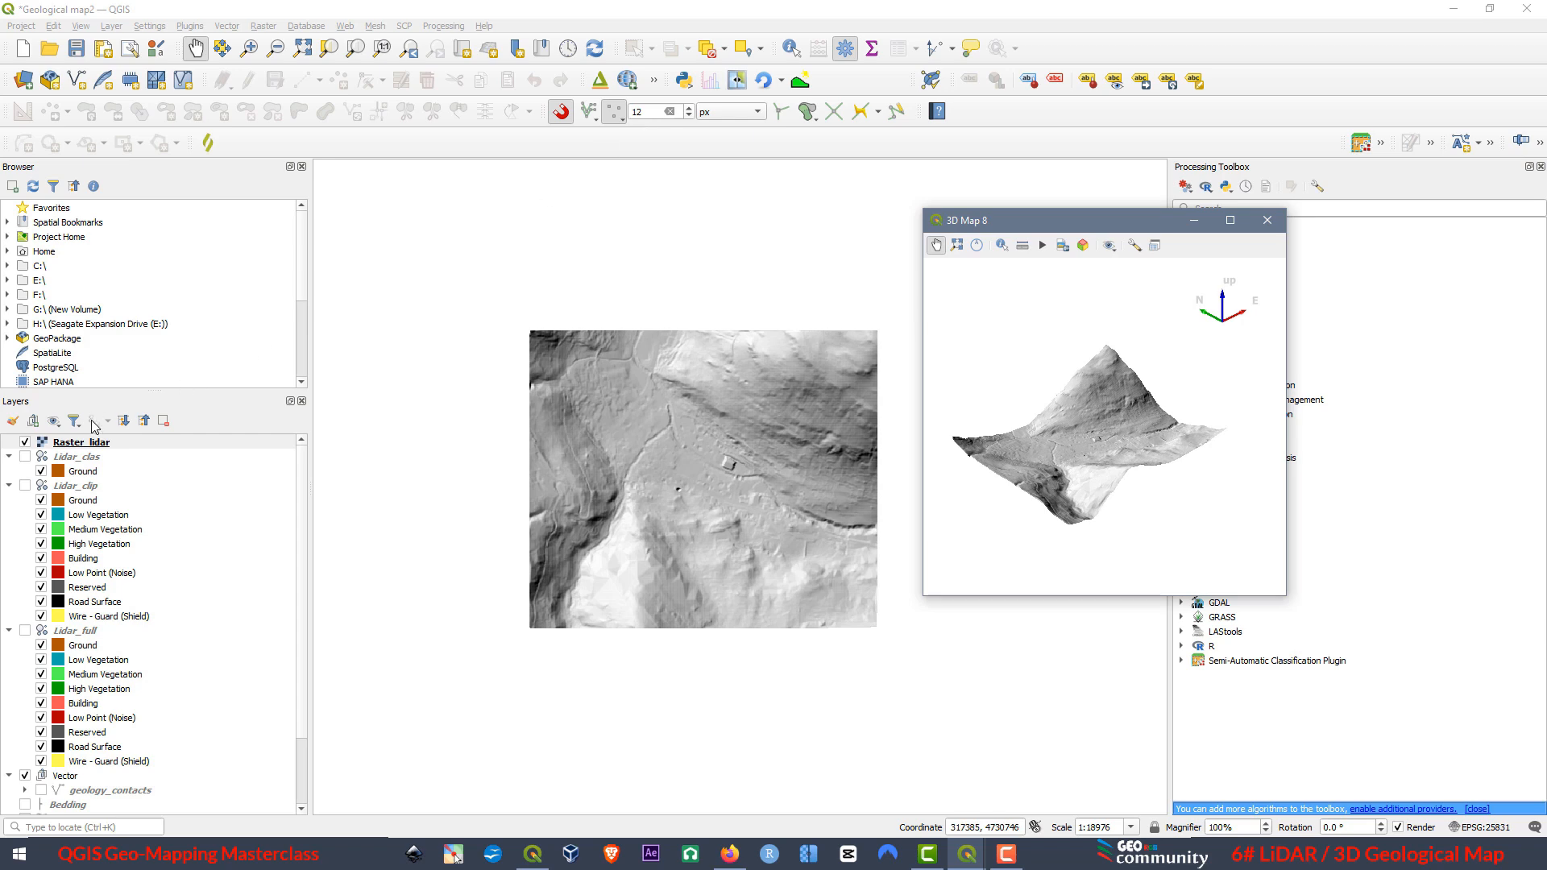
click(95, 447)
drag(95, 448, 182, 802)
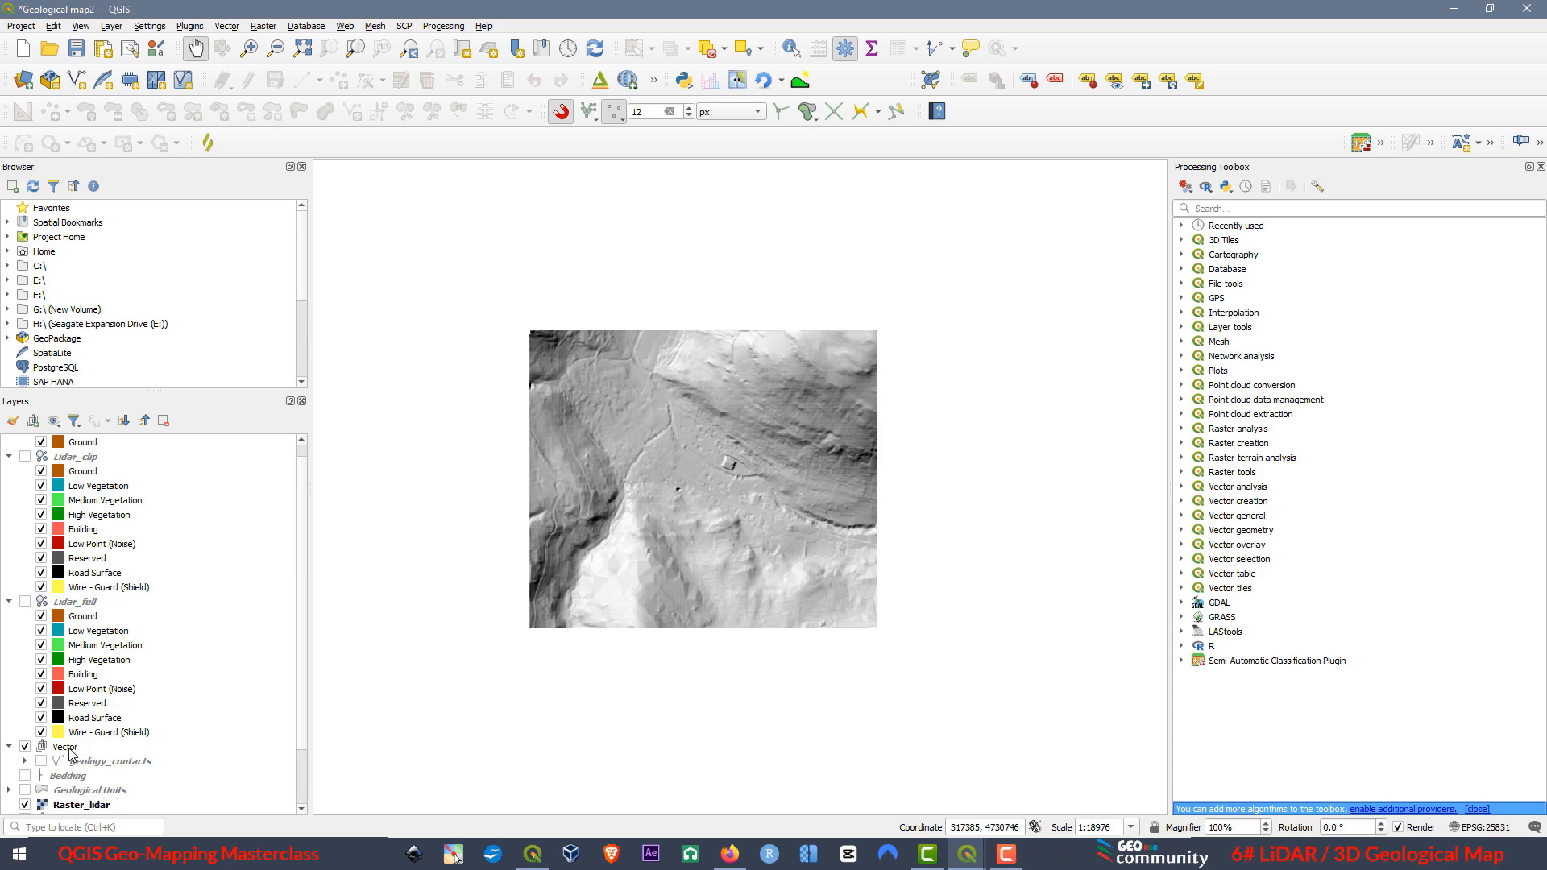
click(967, 854)
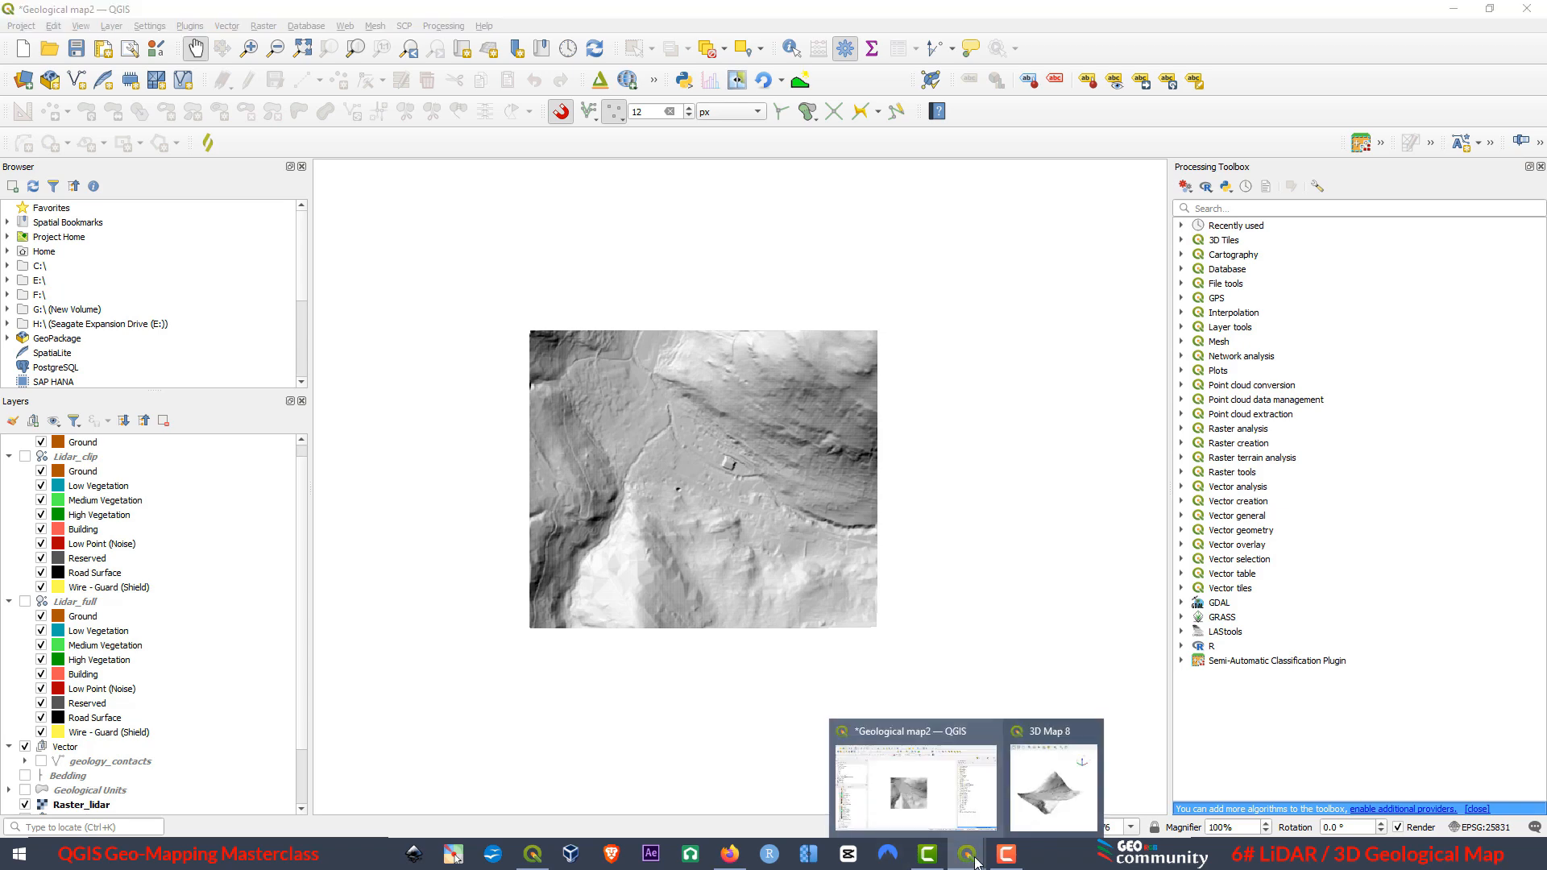
click(1047, 734)
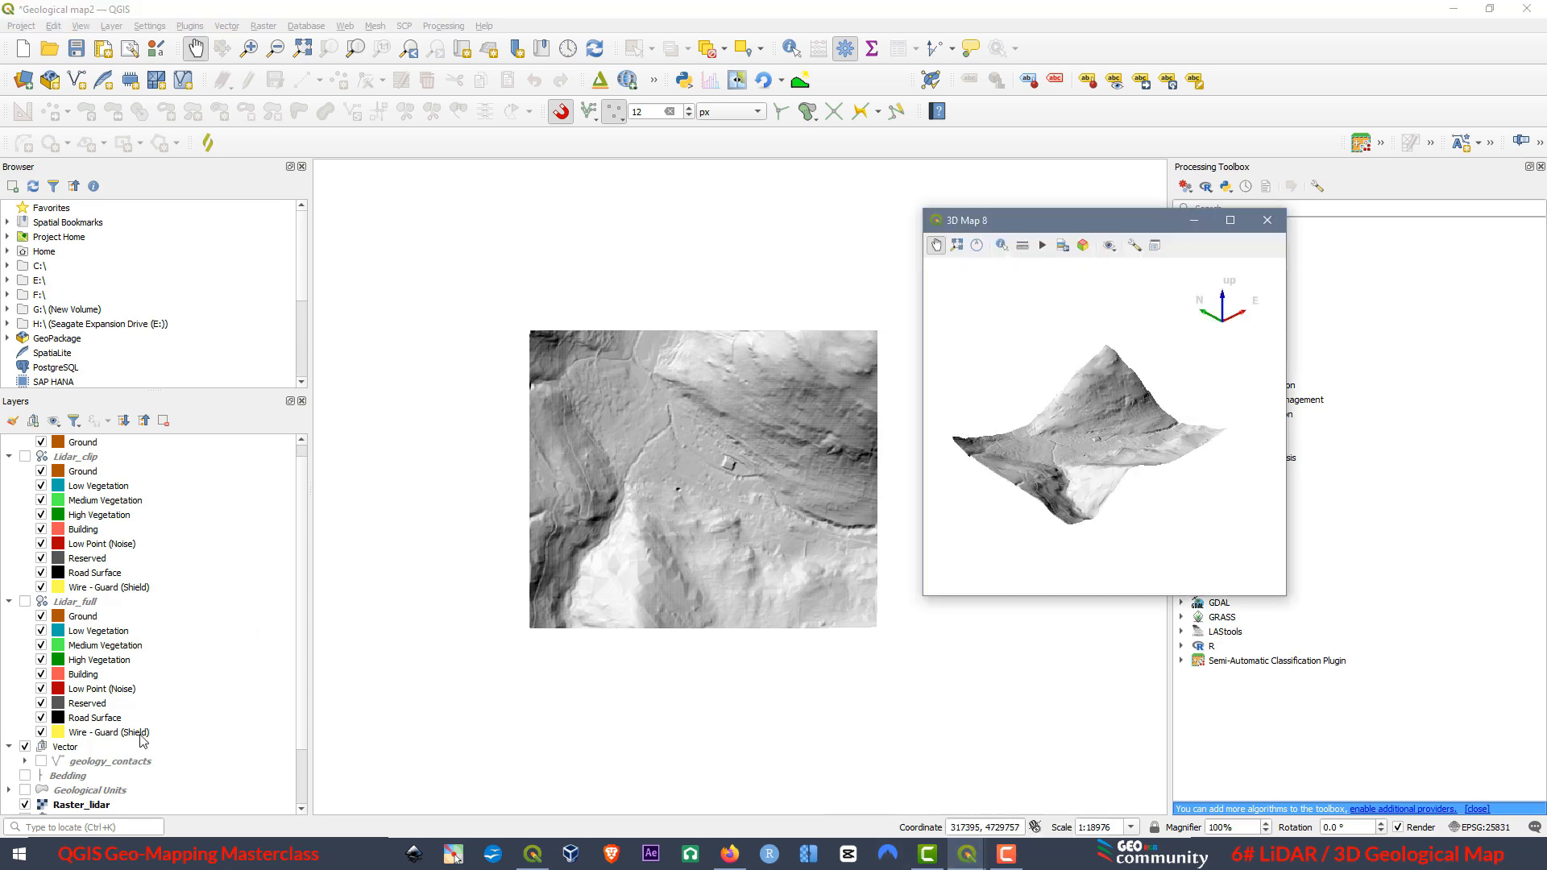
Turn on the Geological Units layer and bring the 3D map view back to the front.
click(25, 790)
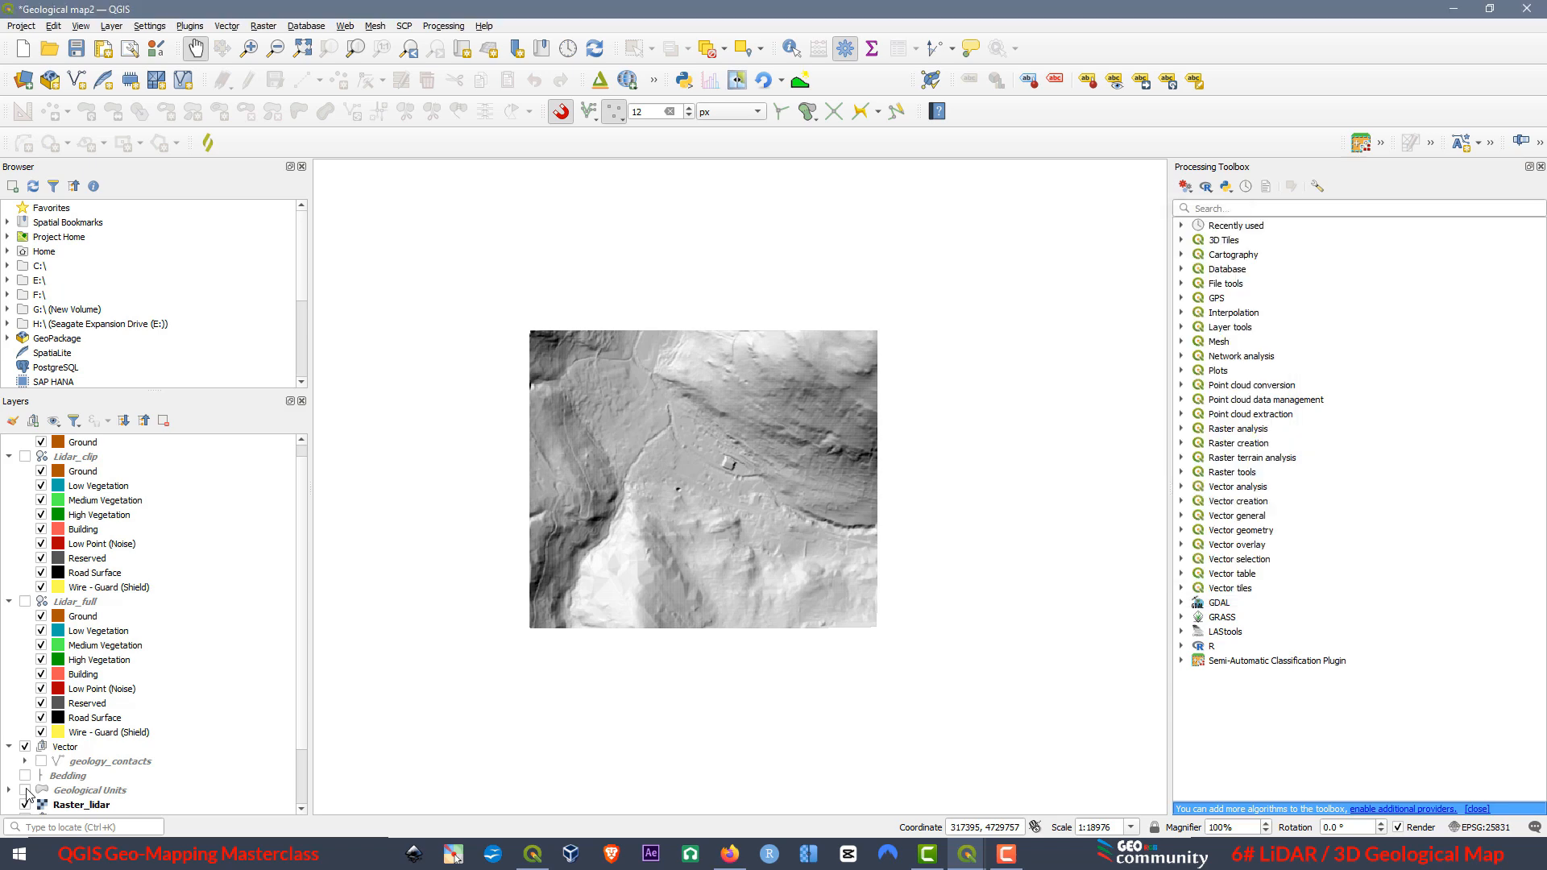
click(967, 855)
click(1038, 735)
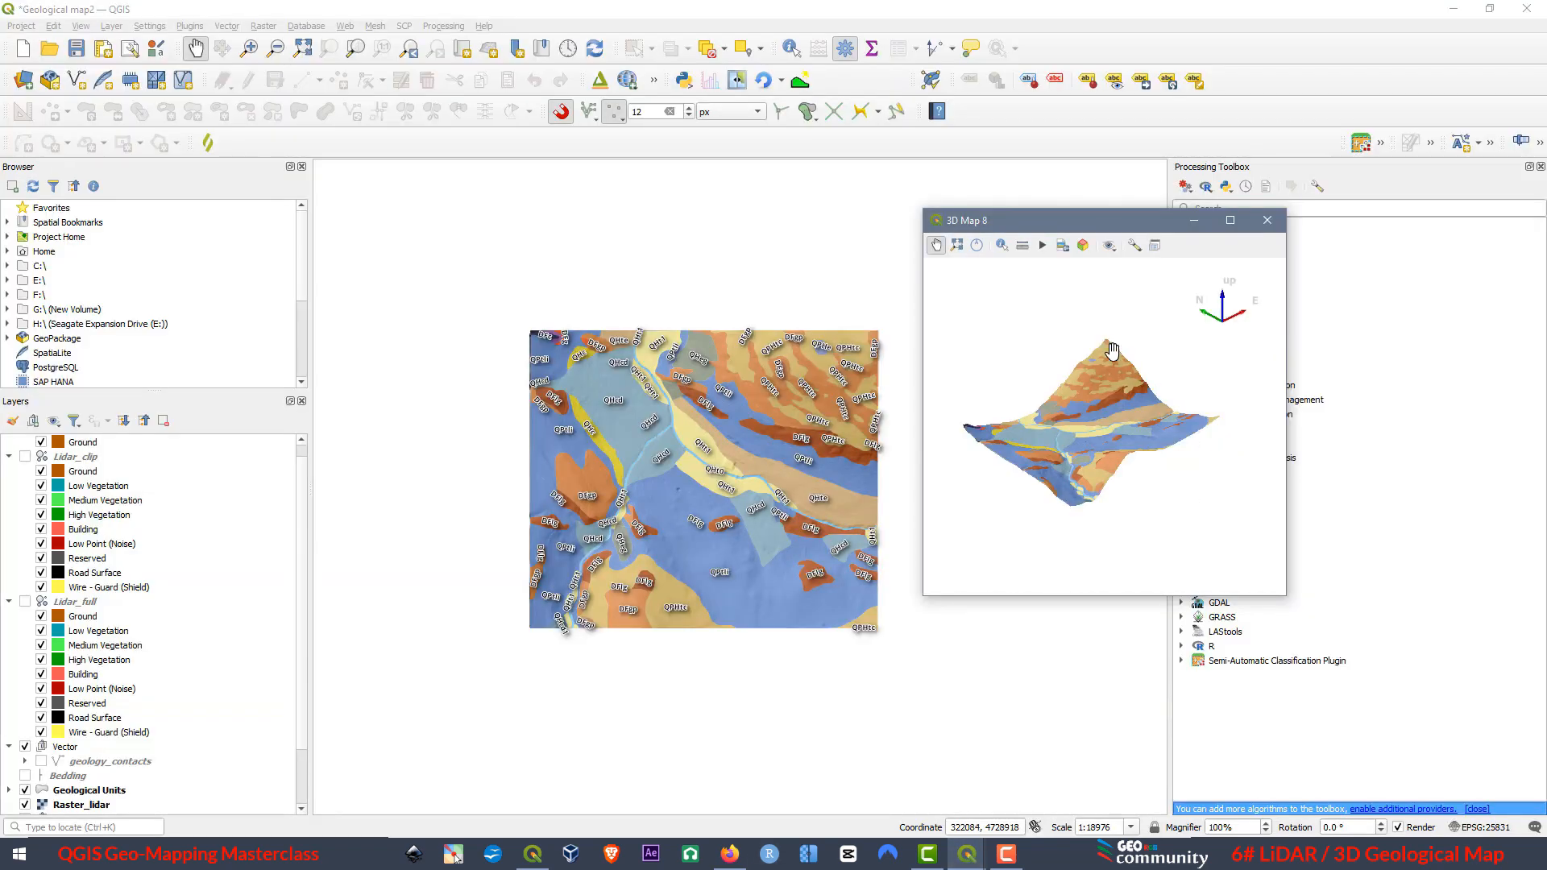
Turn on the Bedding layer and inspect its symbols on the terrain in the maximized 3D view.
click(26, 775)
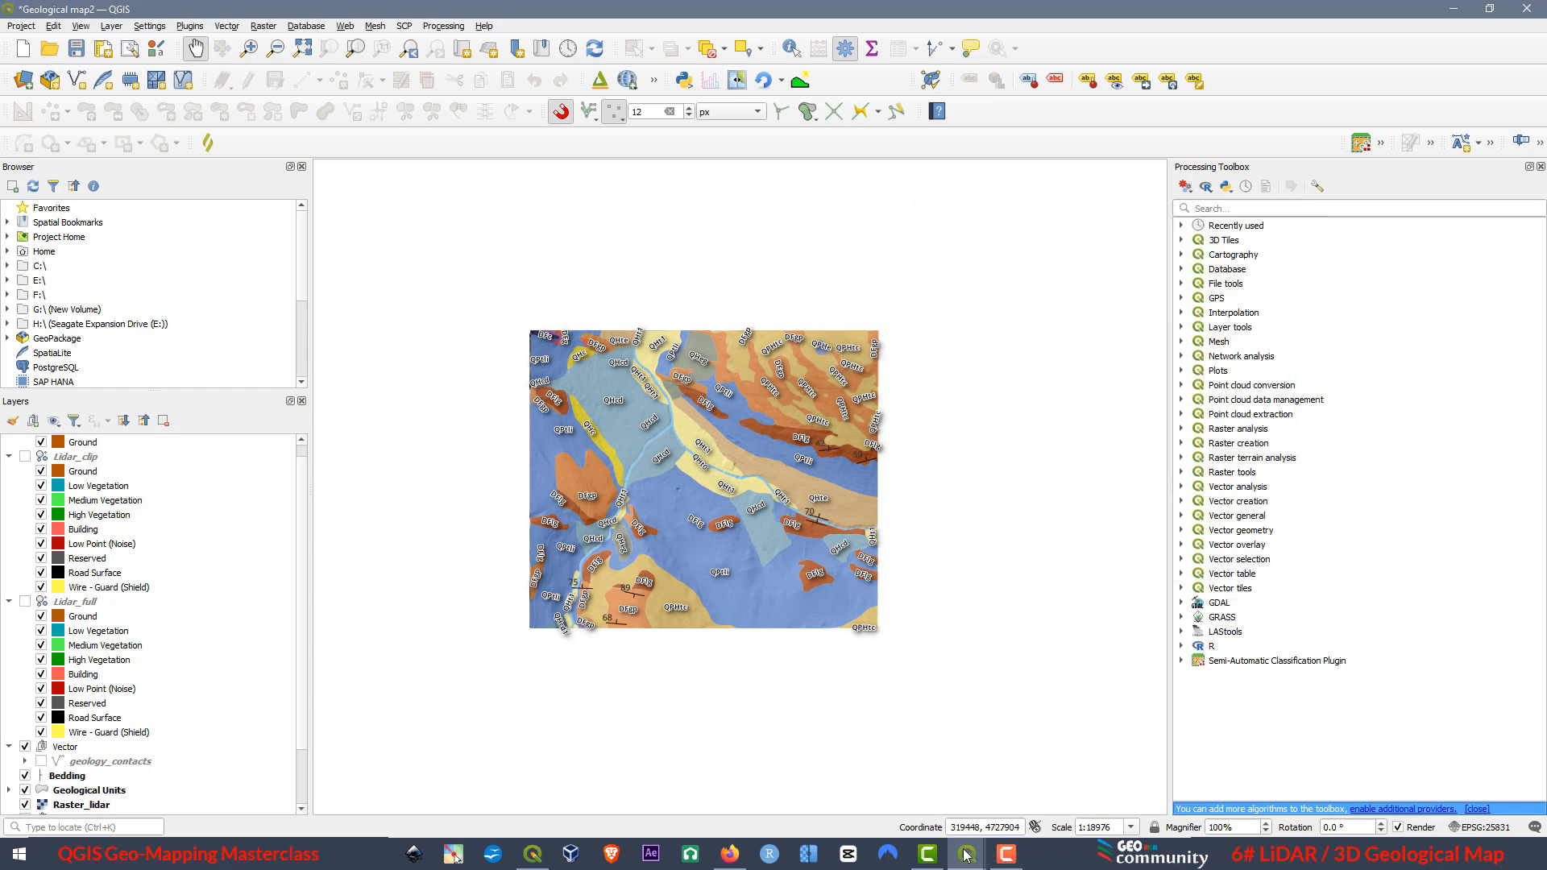
mouse_move(967, 854)
click(1047, 758)
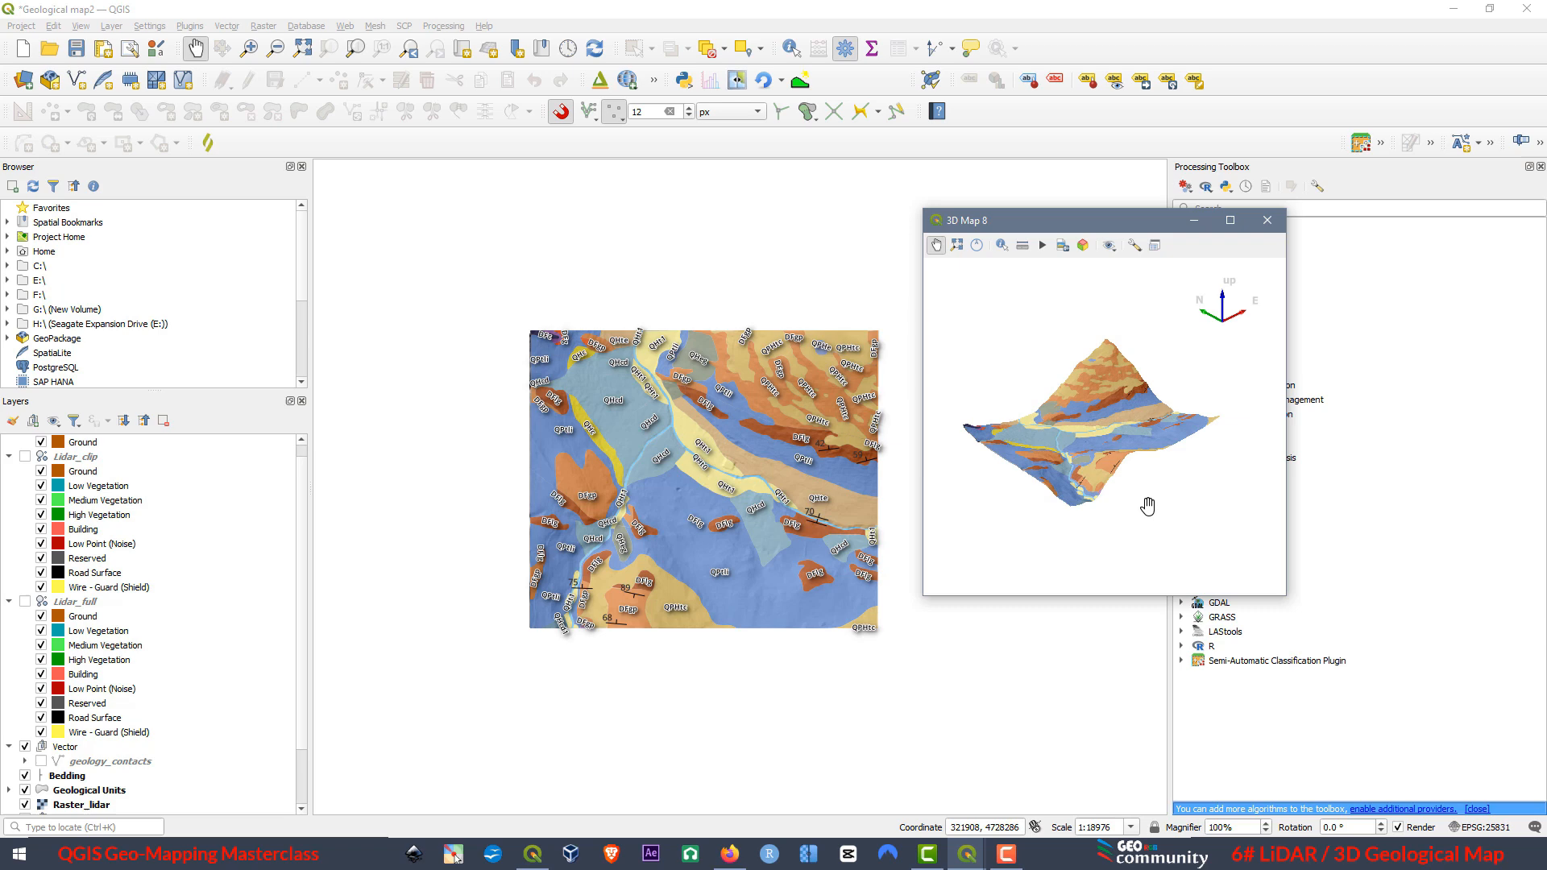
click(1225, 231)
scroll(654, 423, up, 2)
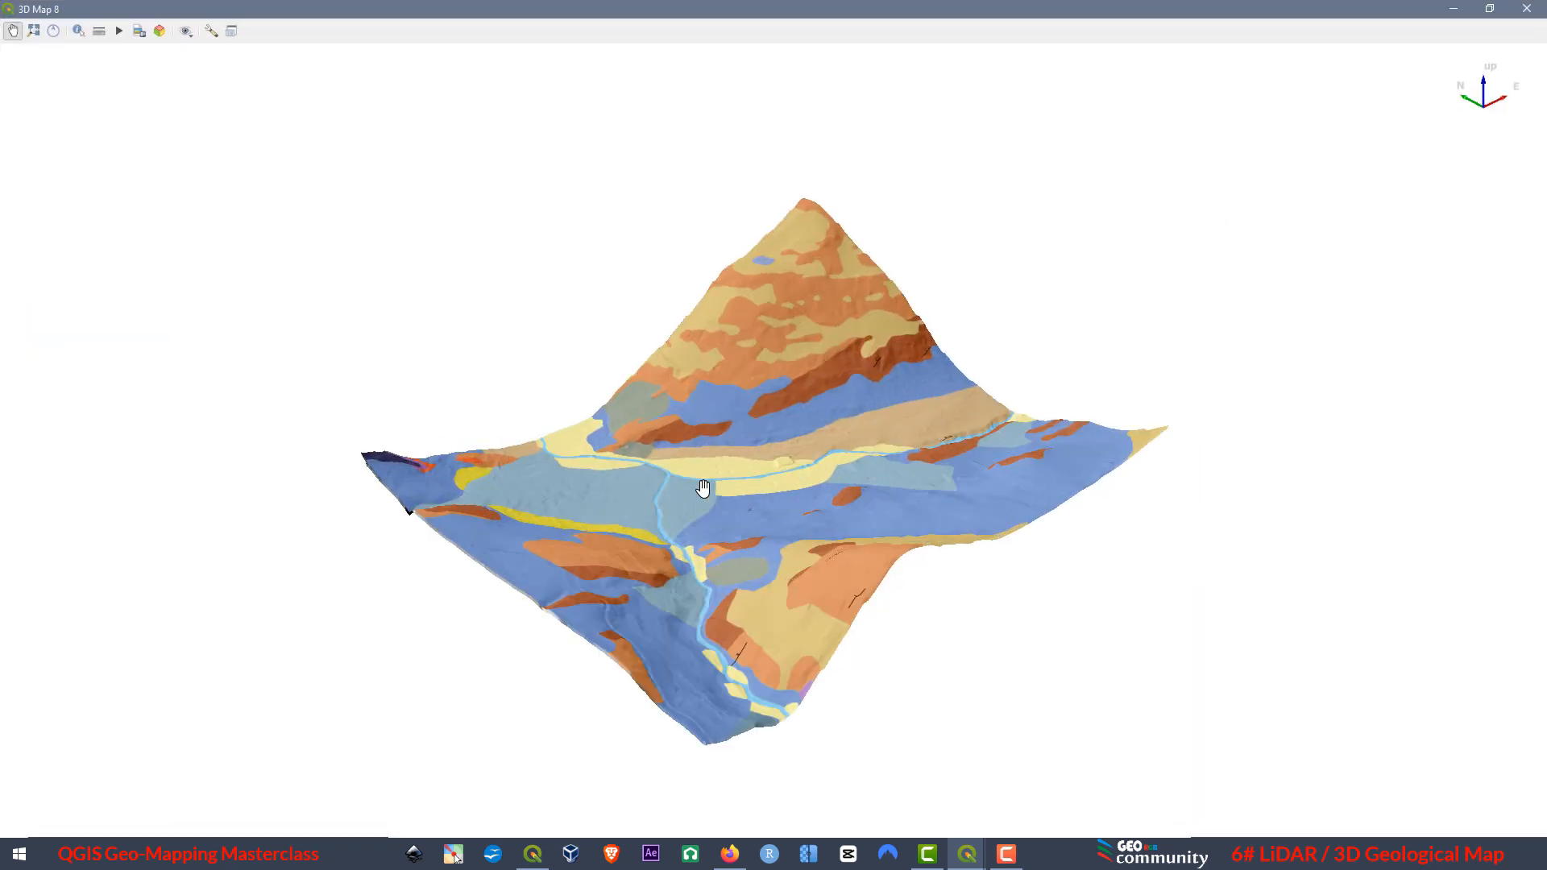
drag(794, 671, 473, 296)
scroll(810, 336, up, 3)
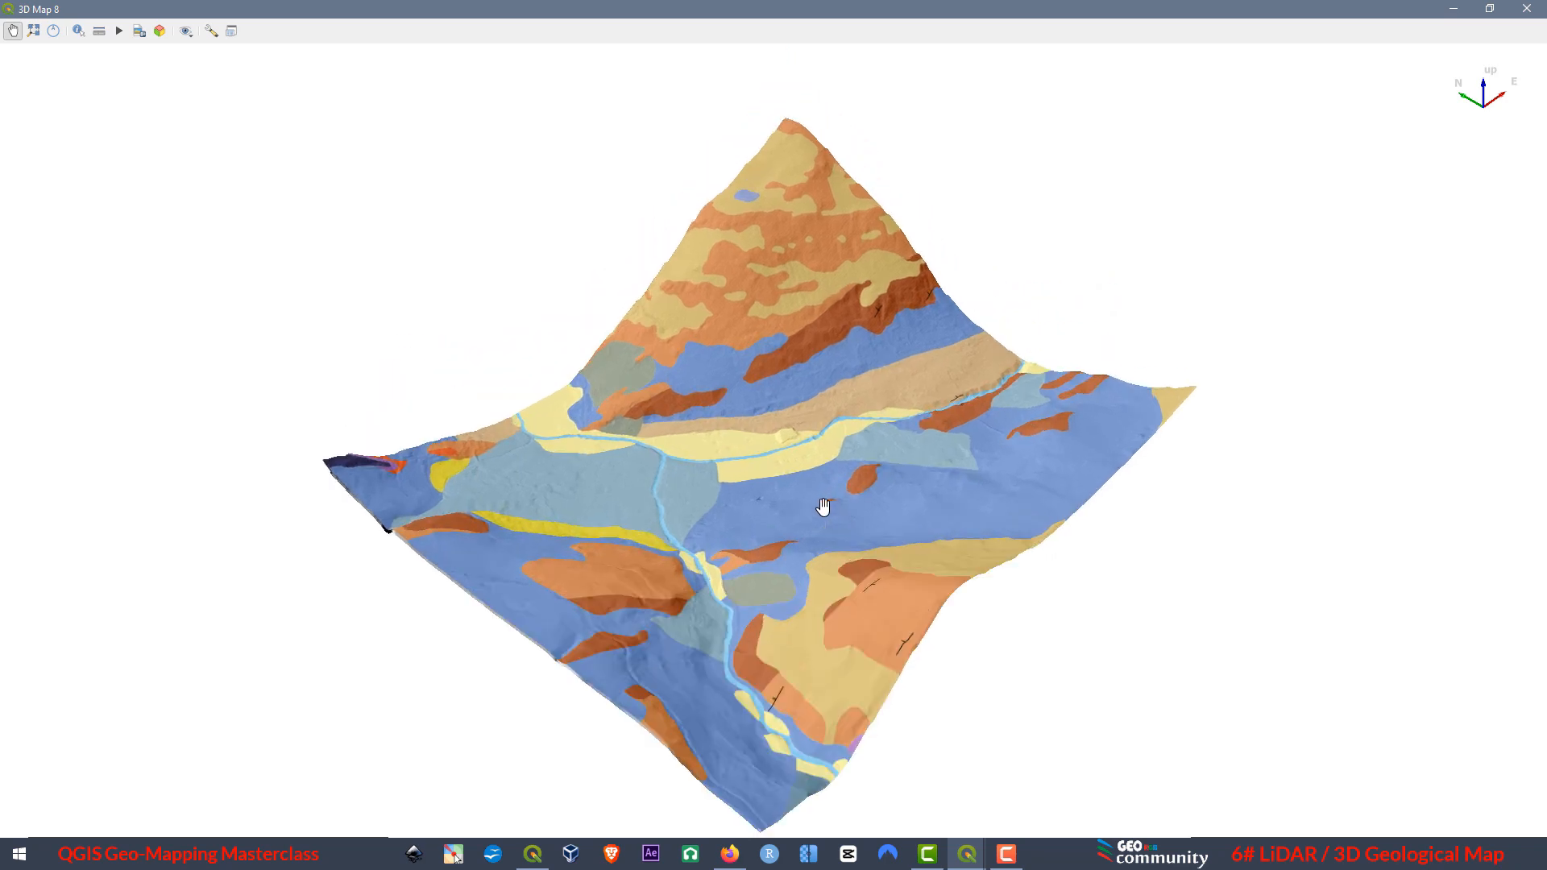
Turn on the geology_contacts layer in the Vector group and show the 3D view maximized again.
click(1490, 8)
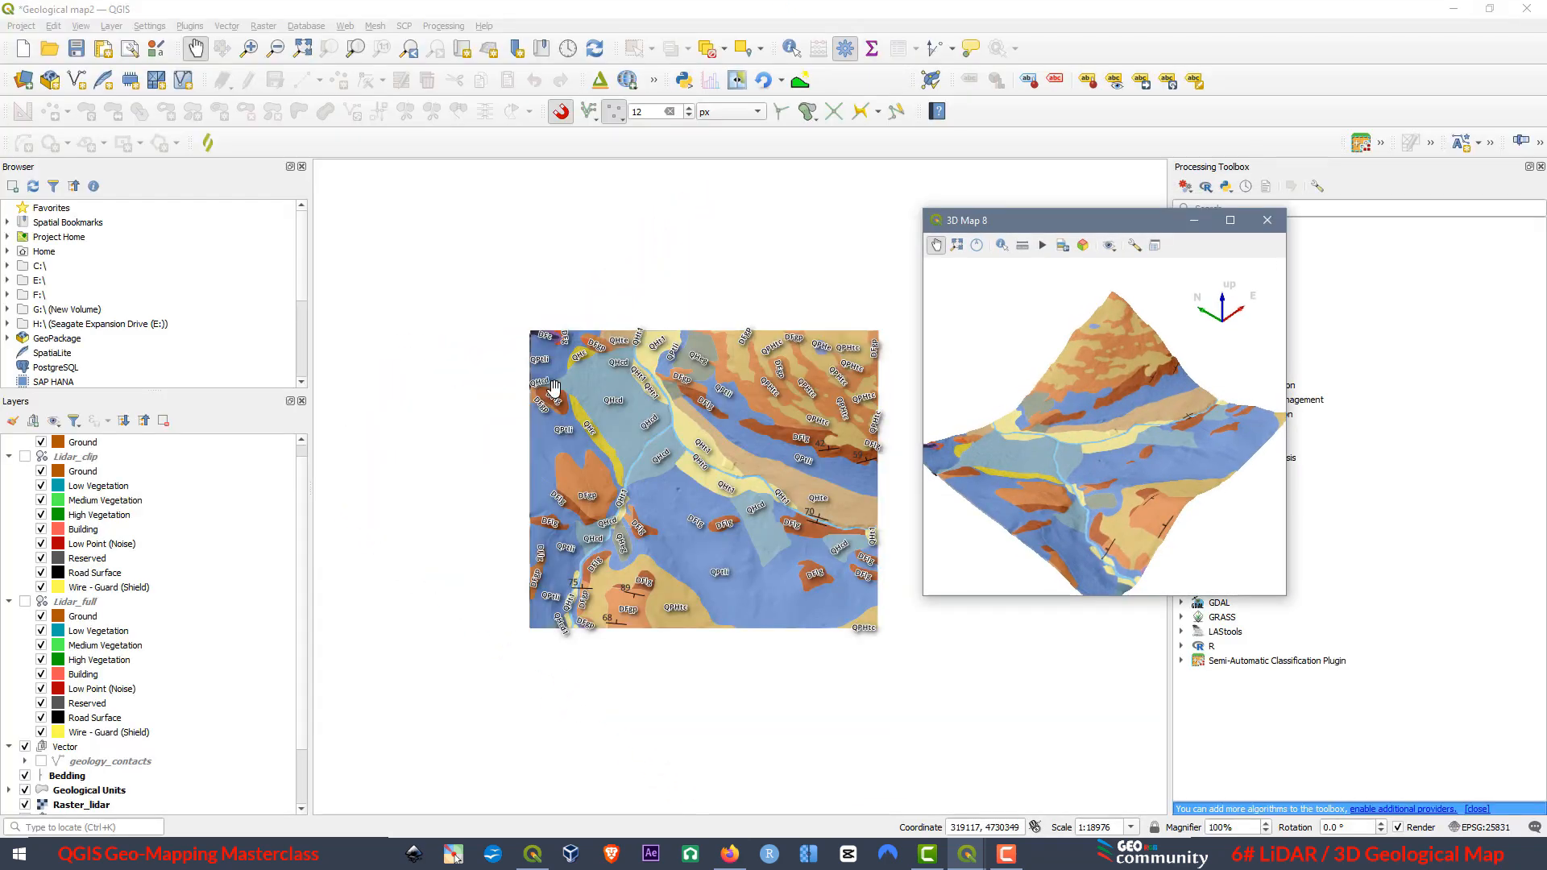
click(40, 761)
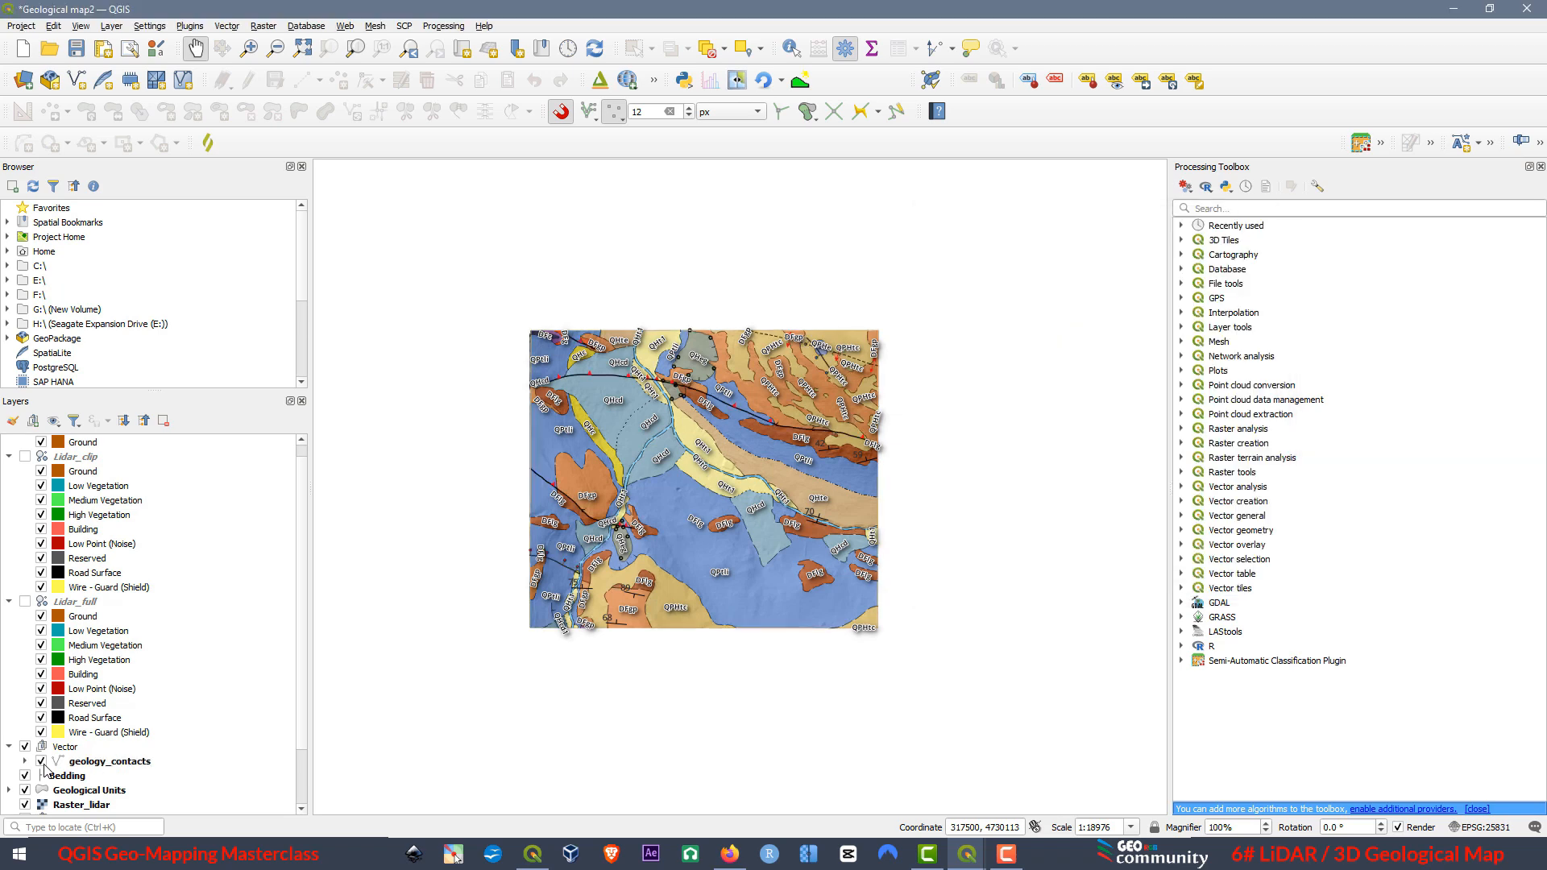
mouse_move(966, 860)
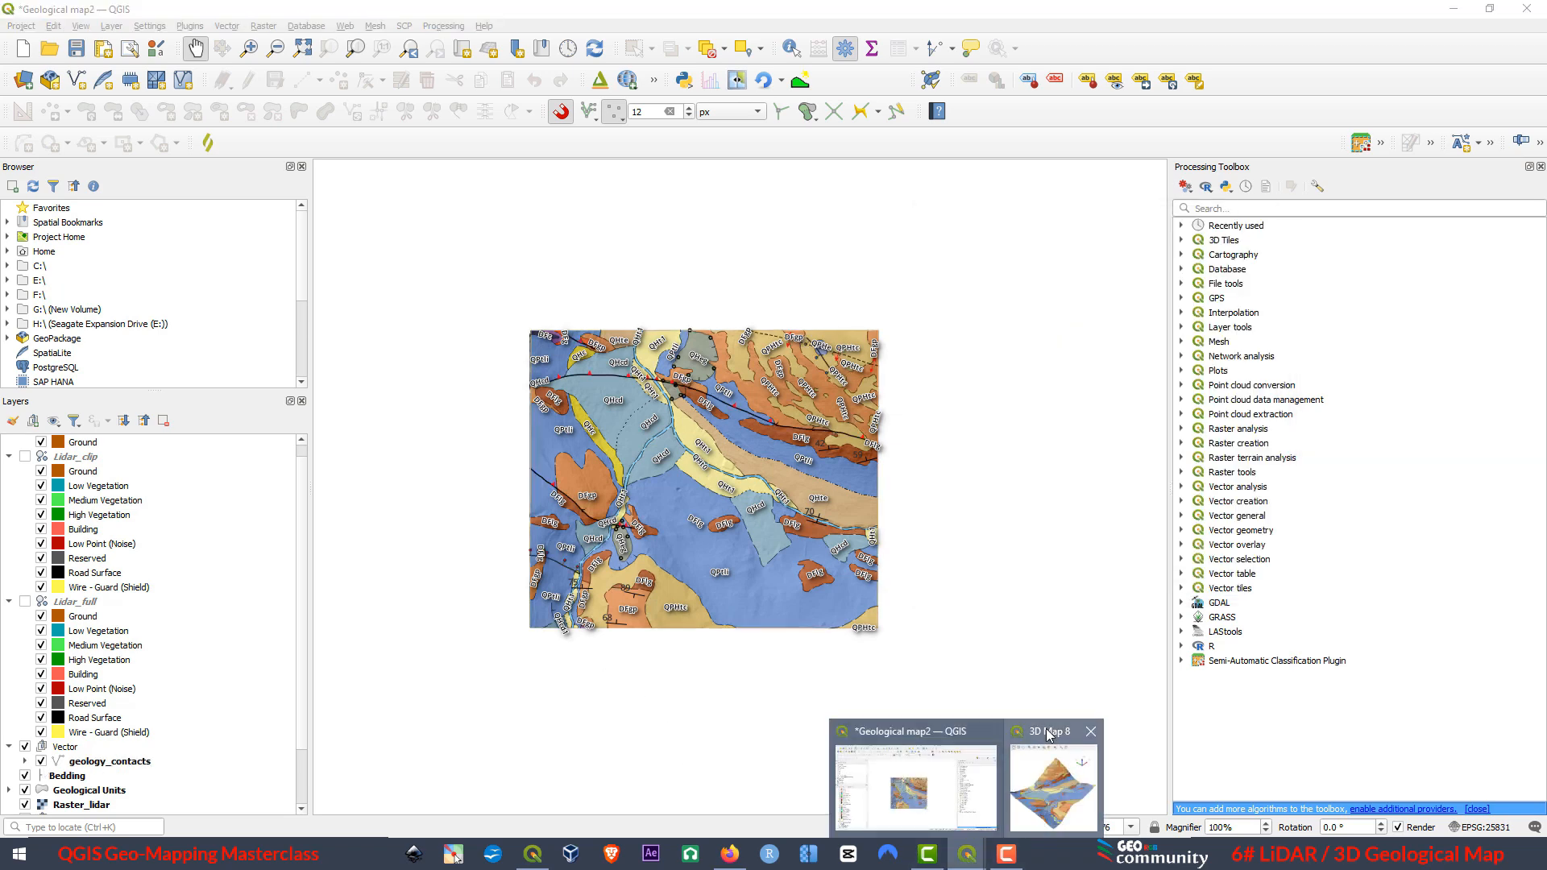
click(1051, 765)
click(1230, 221)
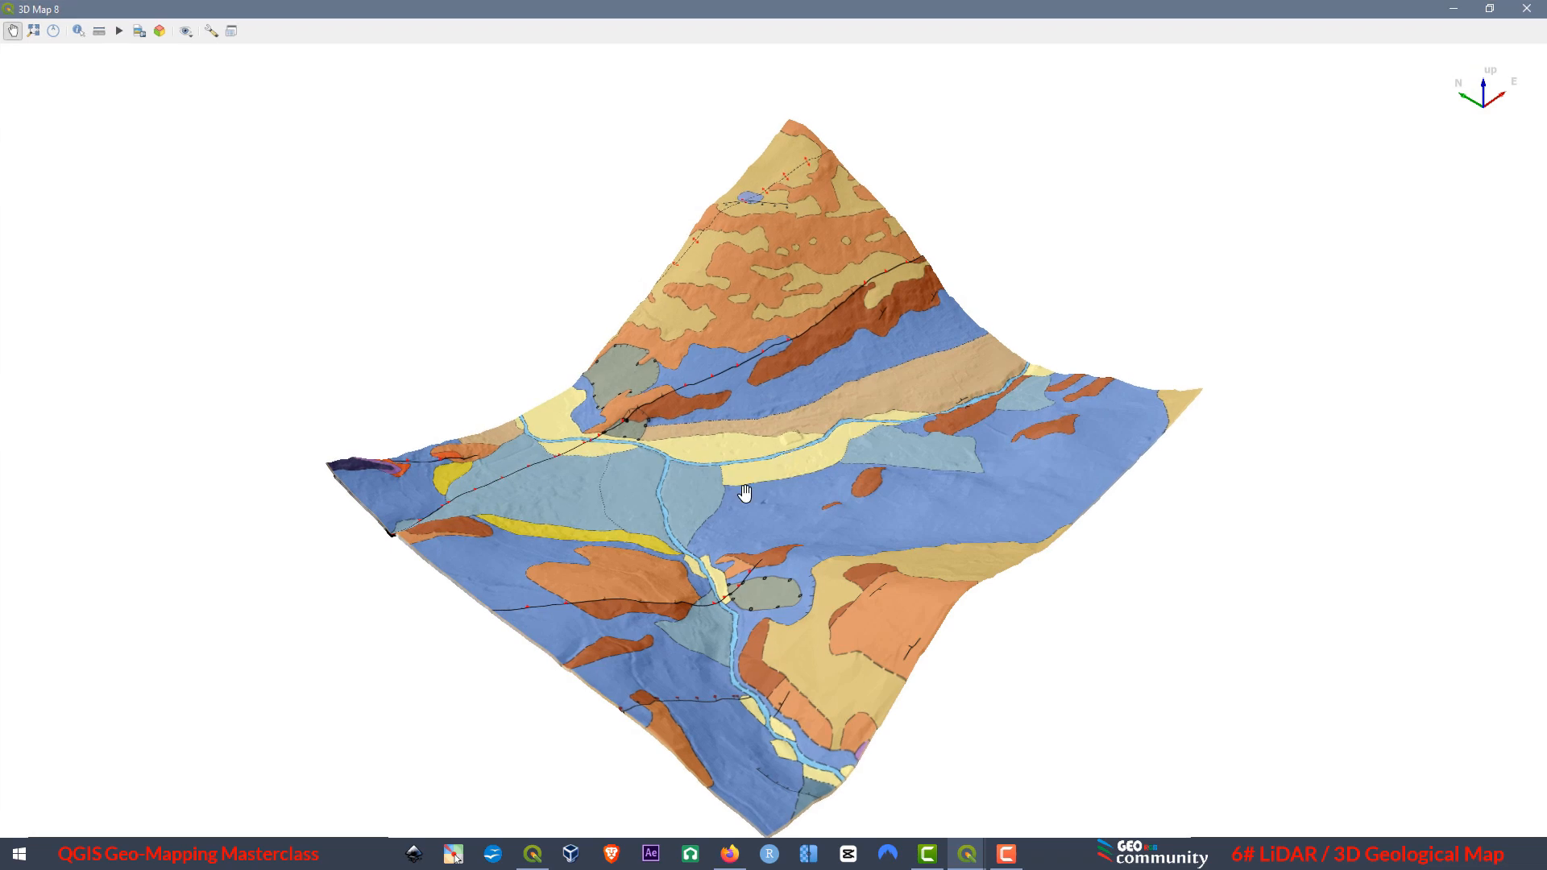
Examine the contacts and geological units draped over the 3D terrain from several angles, along the river valley and the mountain slope.
drag(819, 484, 811, 455)
drag(836, 507, 556, 558)
scroll(932, 476, up, 7)
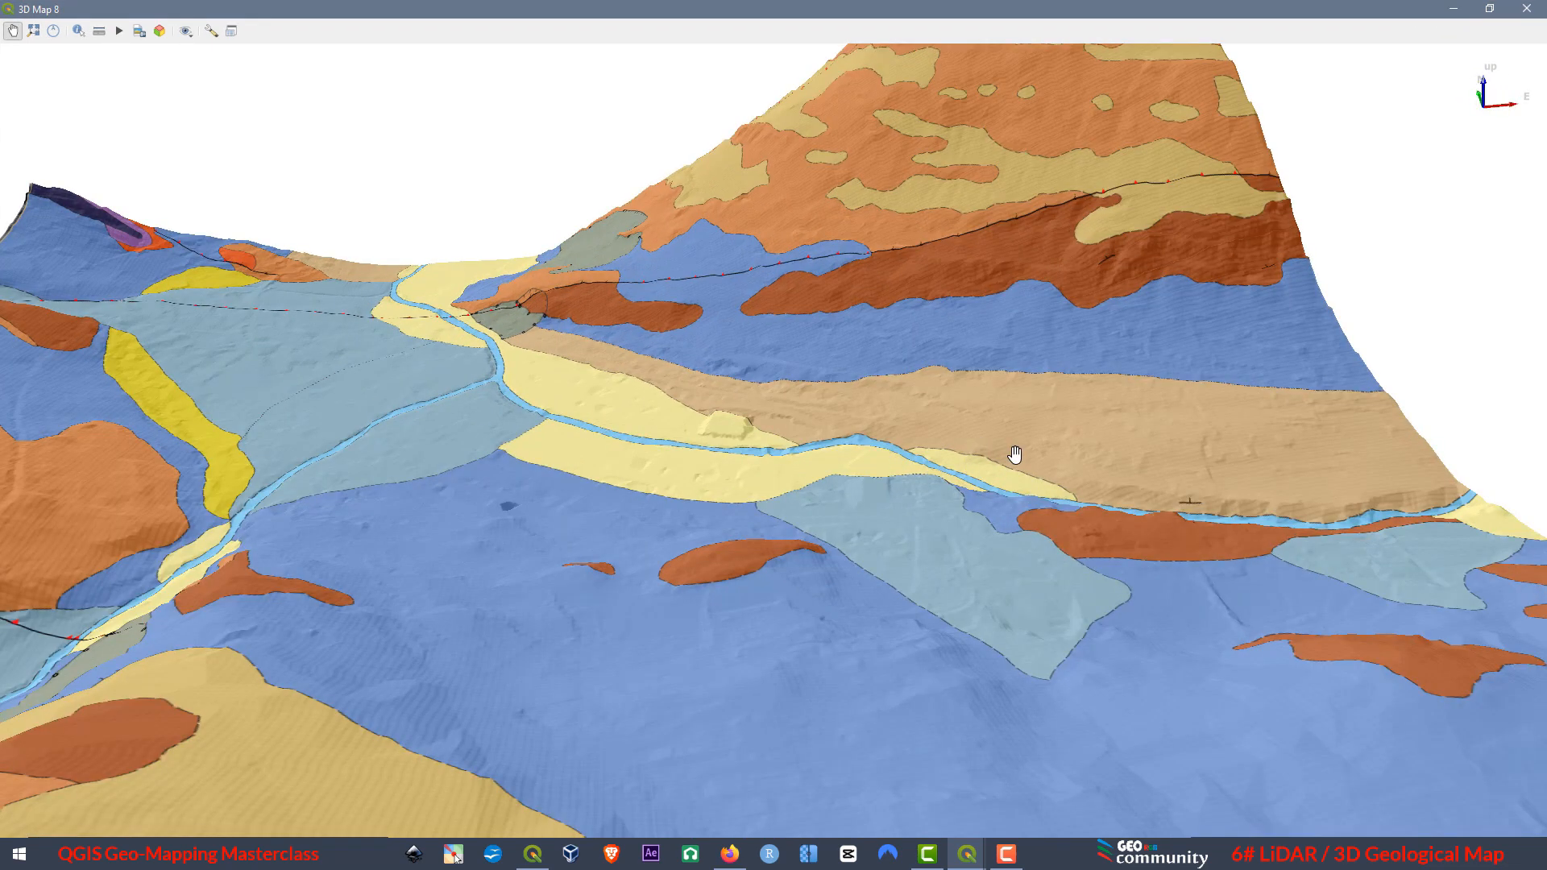
drag(1019, 452, 977, 543)
scroll(1080, 440, down, 5)
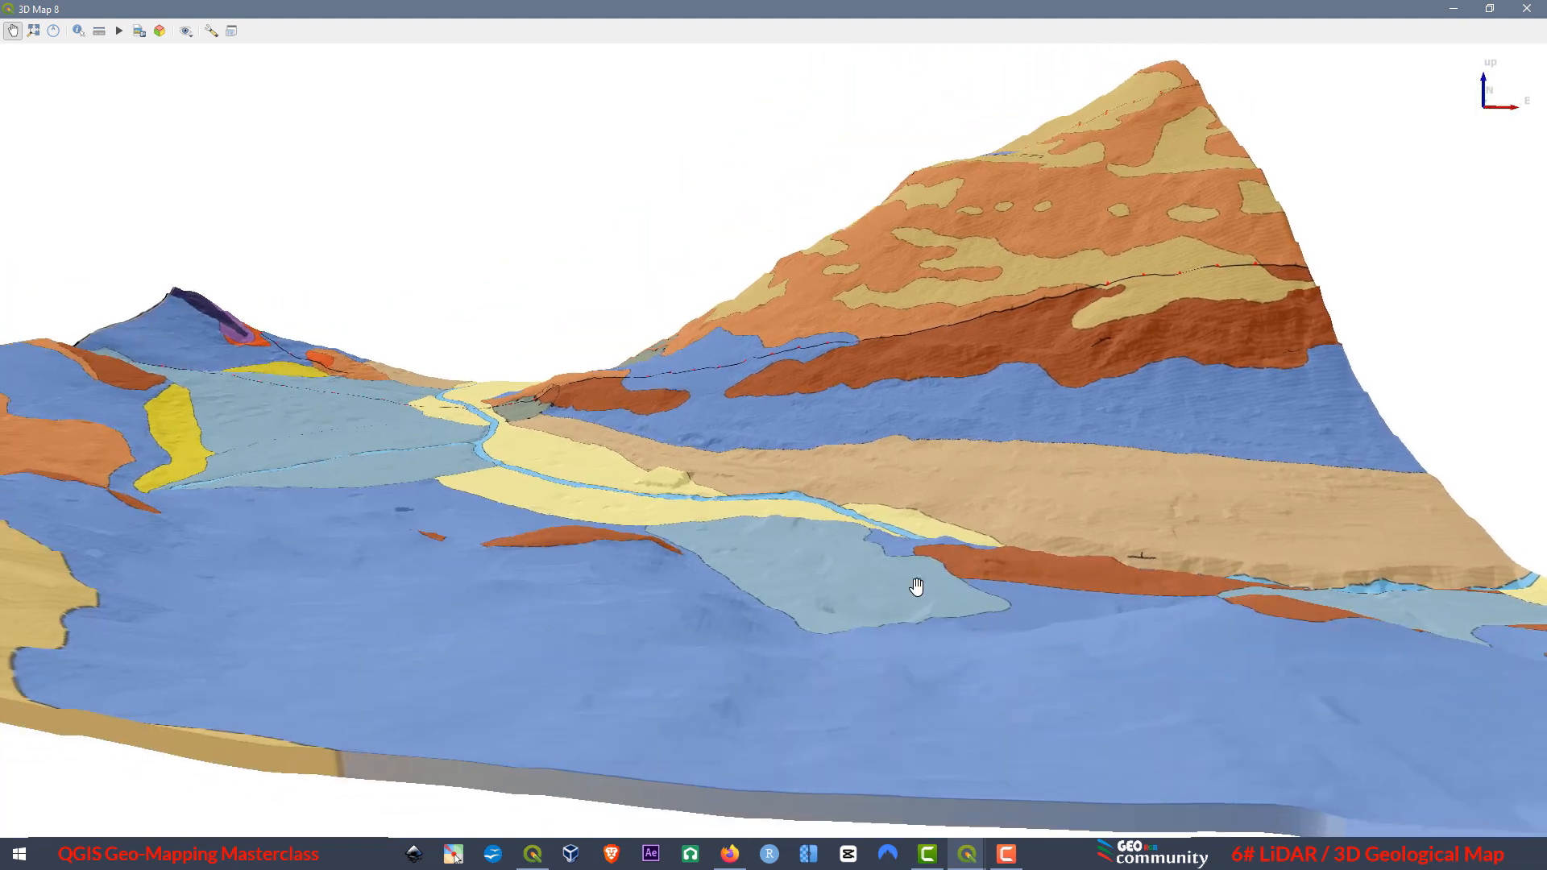
drag(915, 587, 472, 565)
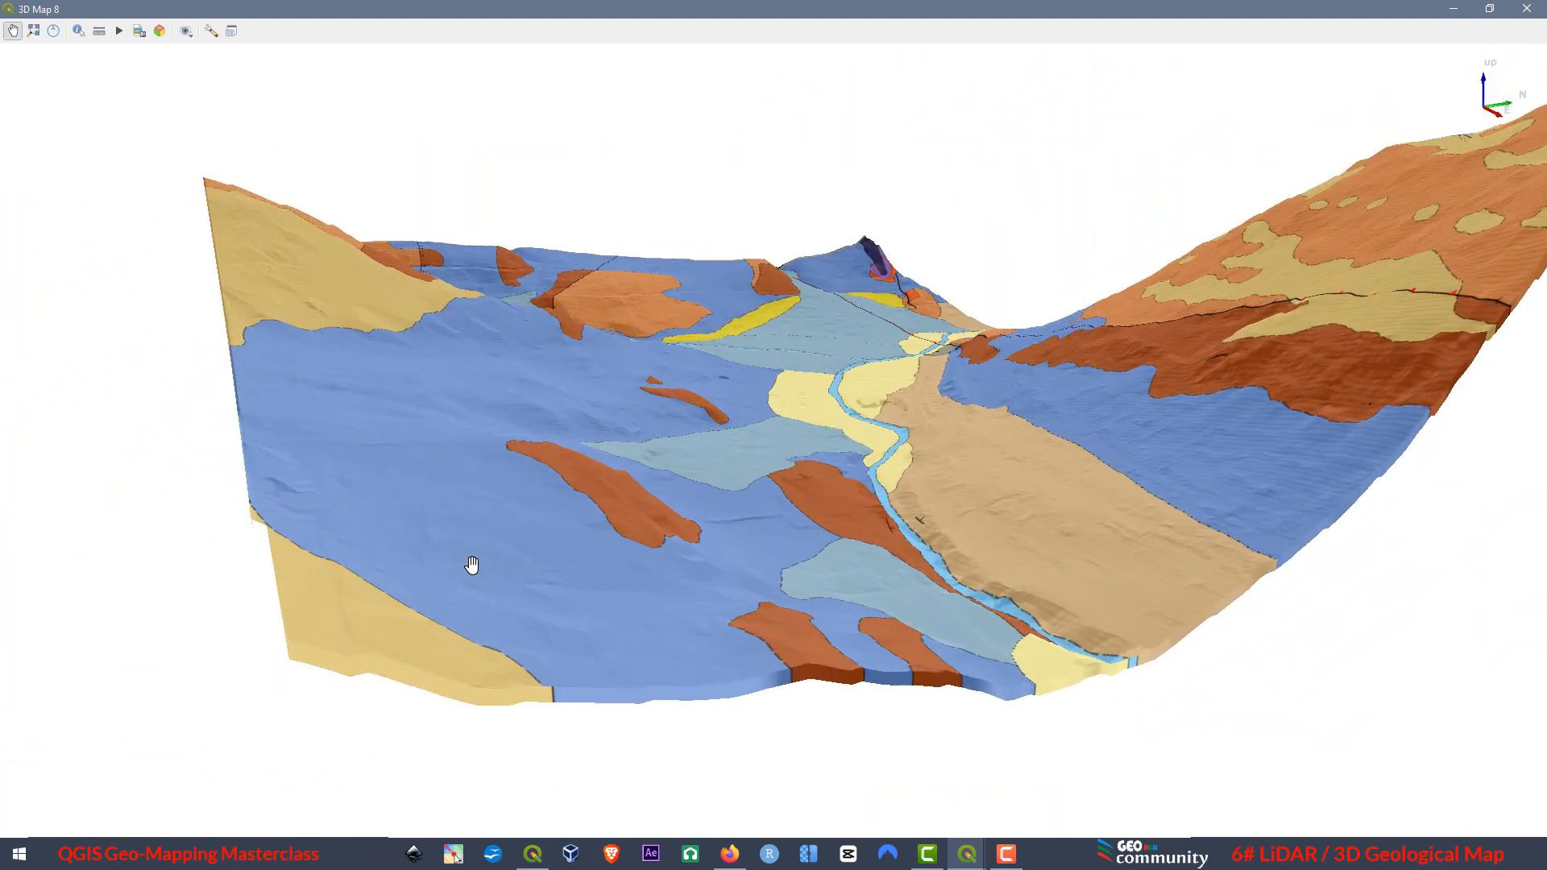
drag(1264, 483, 1356, 437)
drag(528, 408, 373, 565)
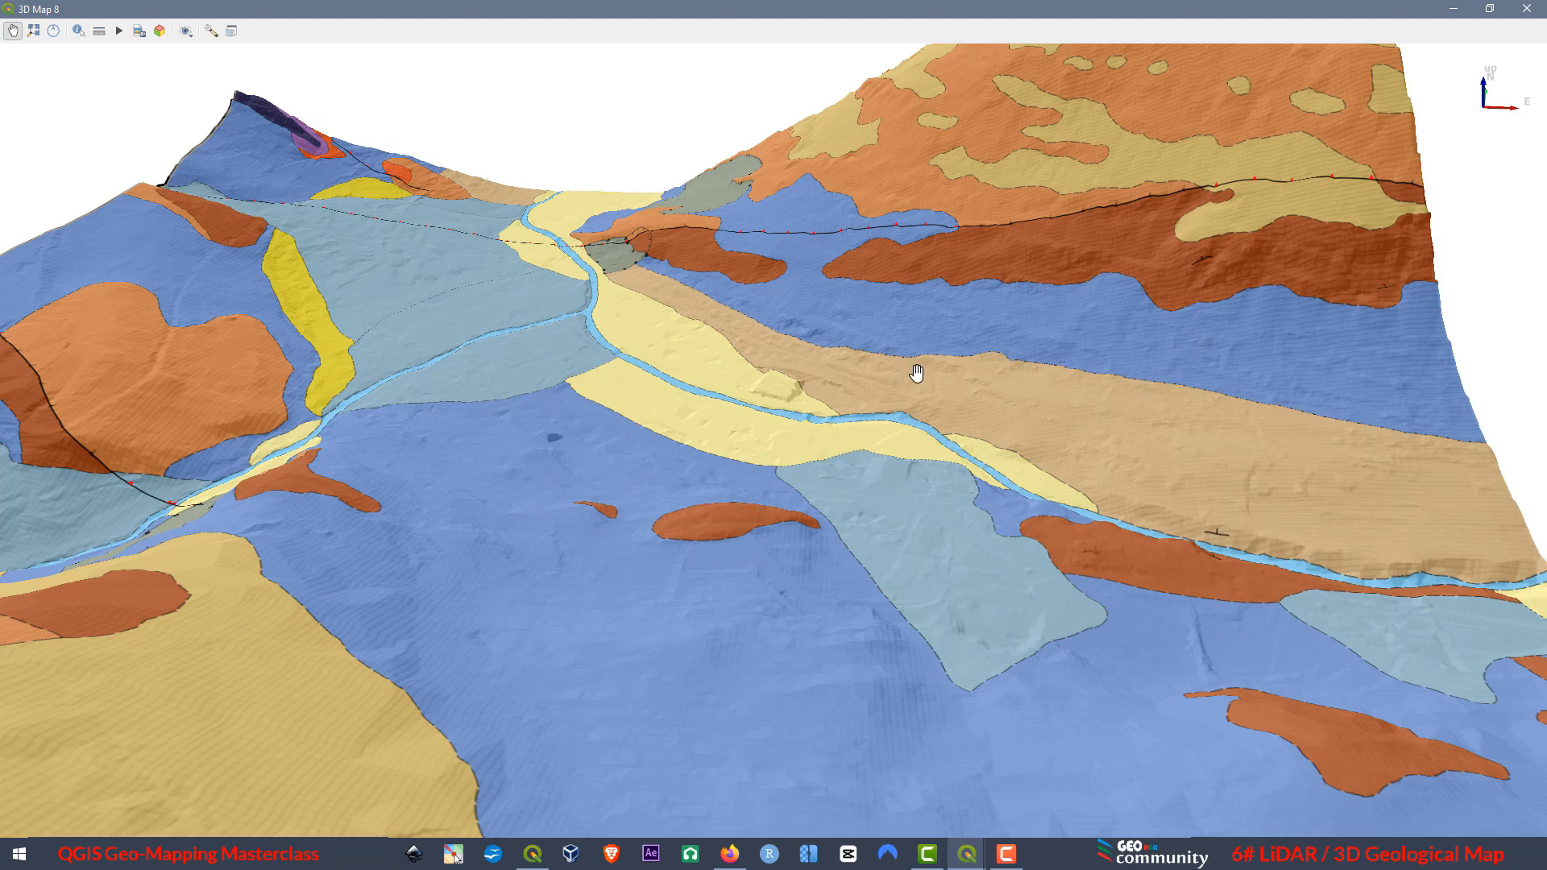
scroll(903, 370, down, 5)
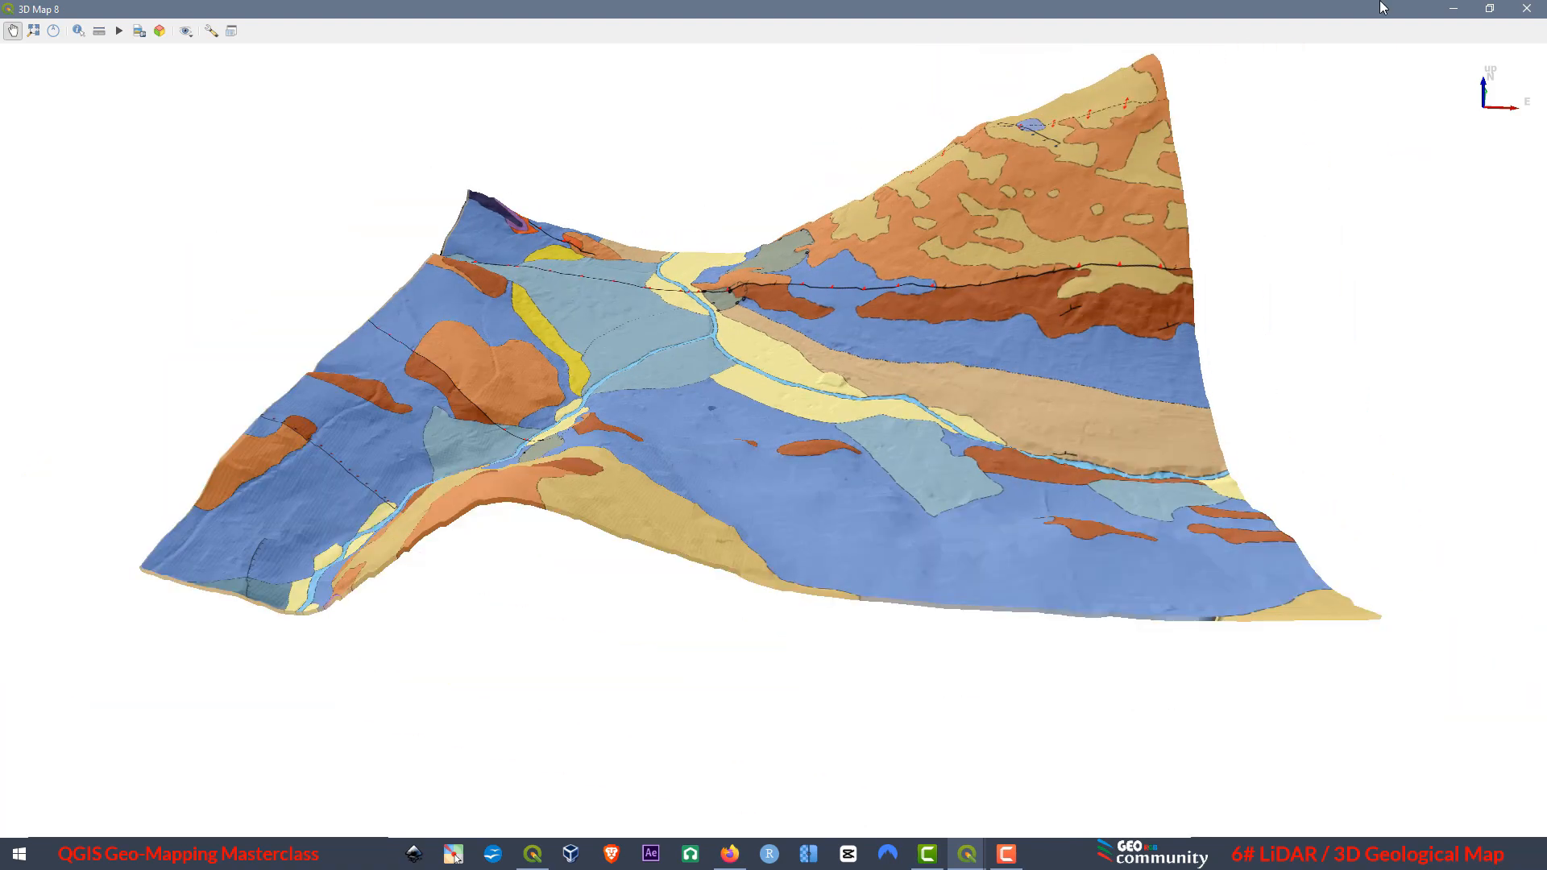
Set the layer opacity of Geological Units to 50% in its symbology properties.
click(1489, 8)
click(92, 763)
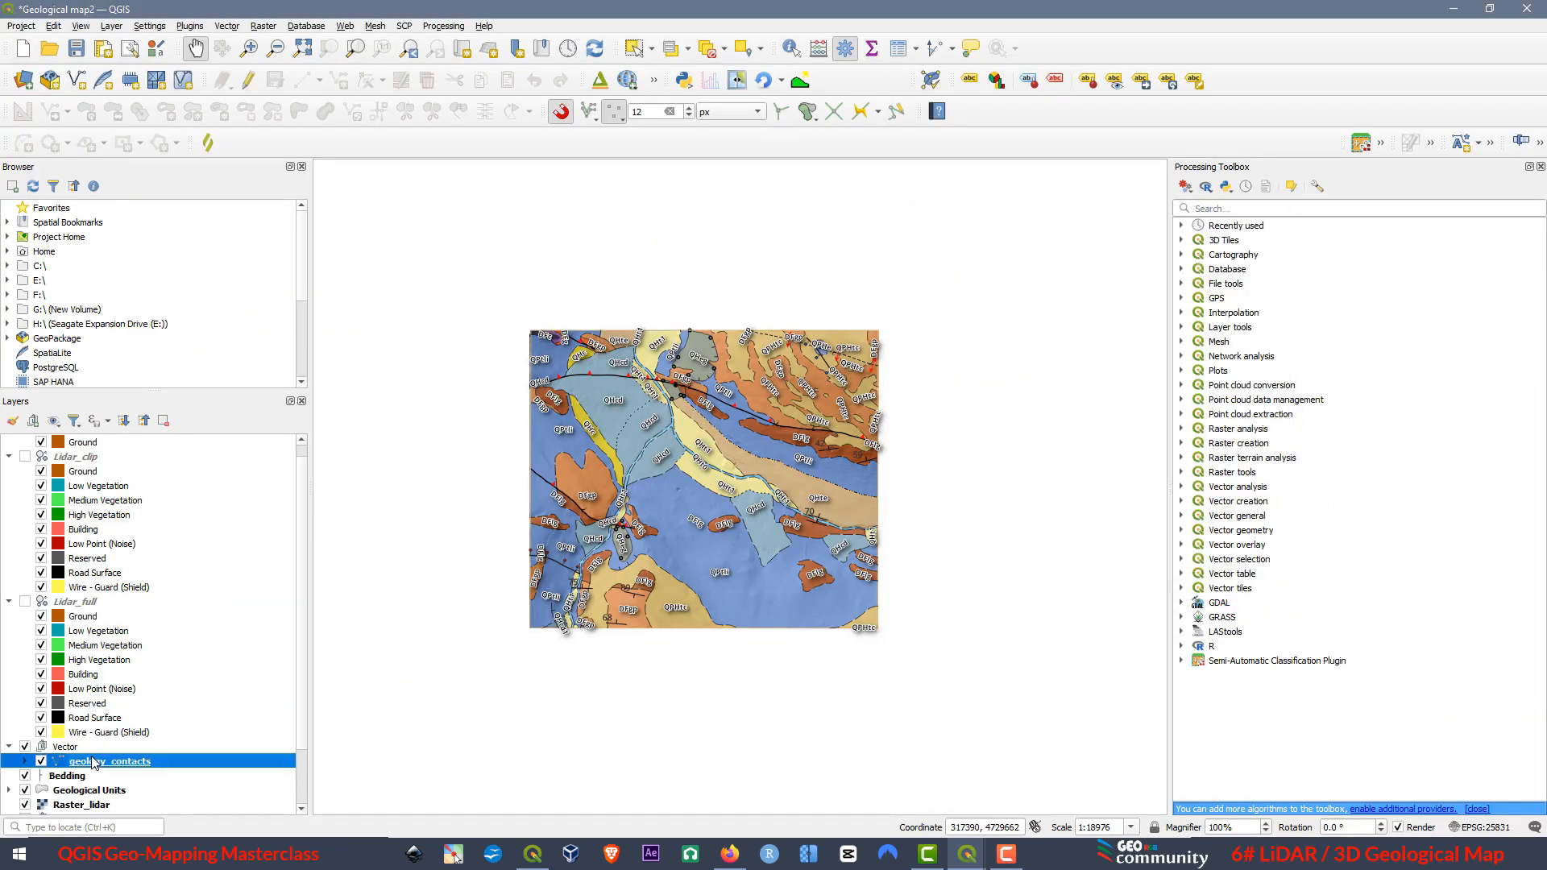
click(90, 791)
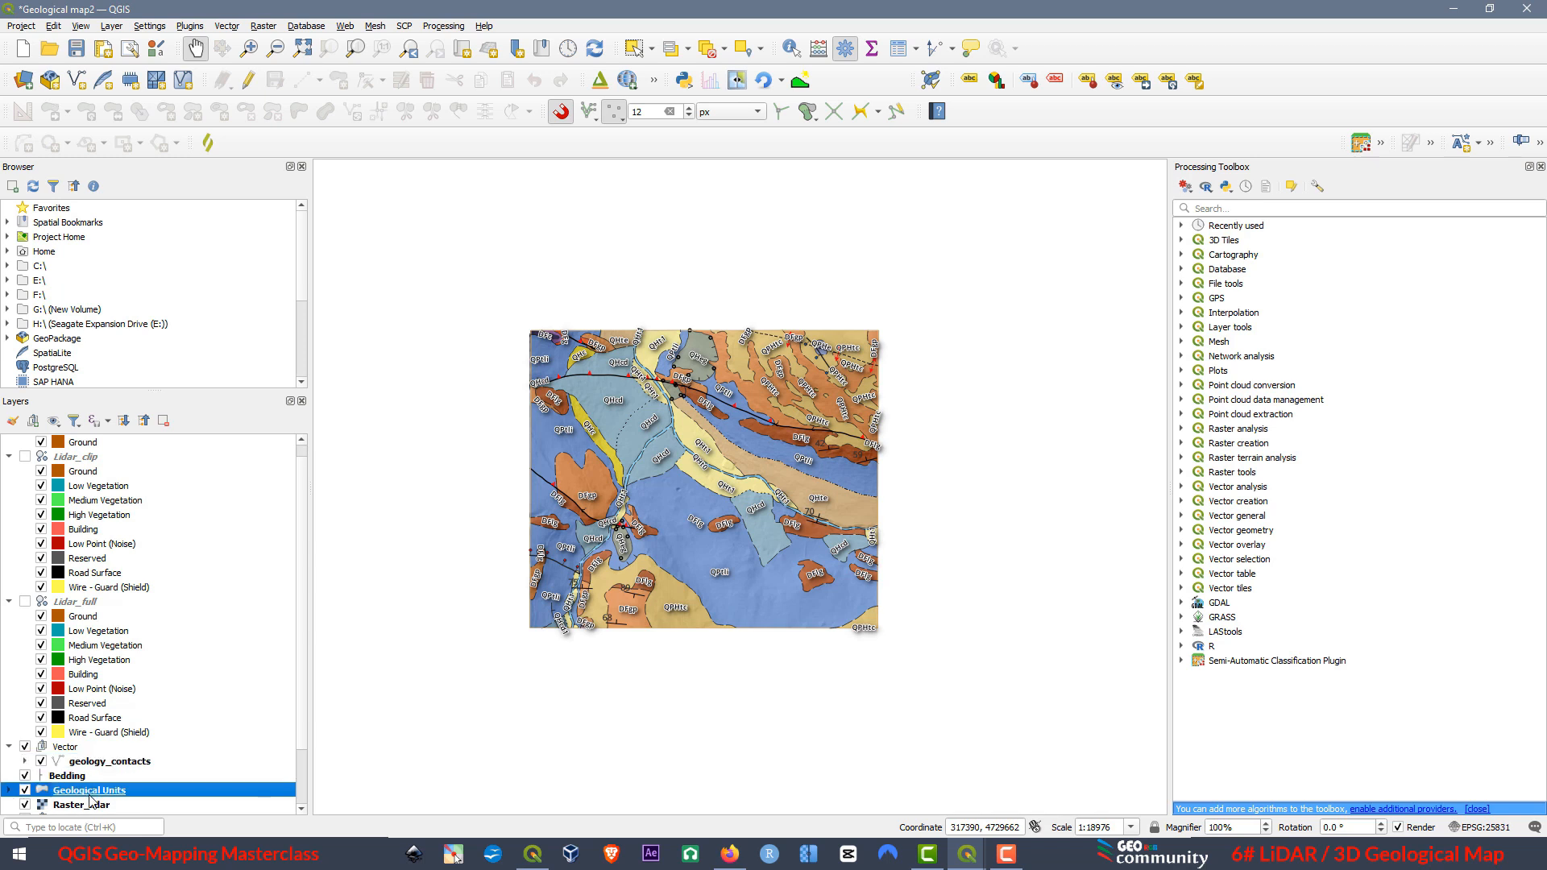
right_click(90, 798)
click(129, 786)
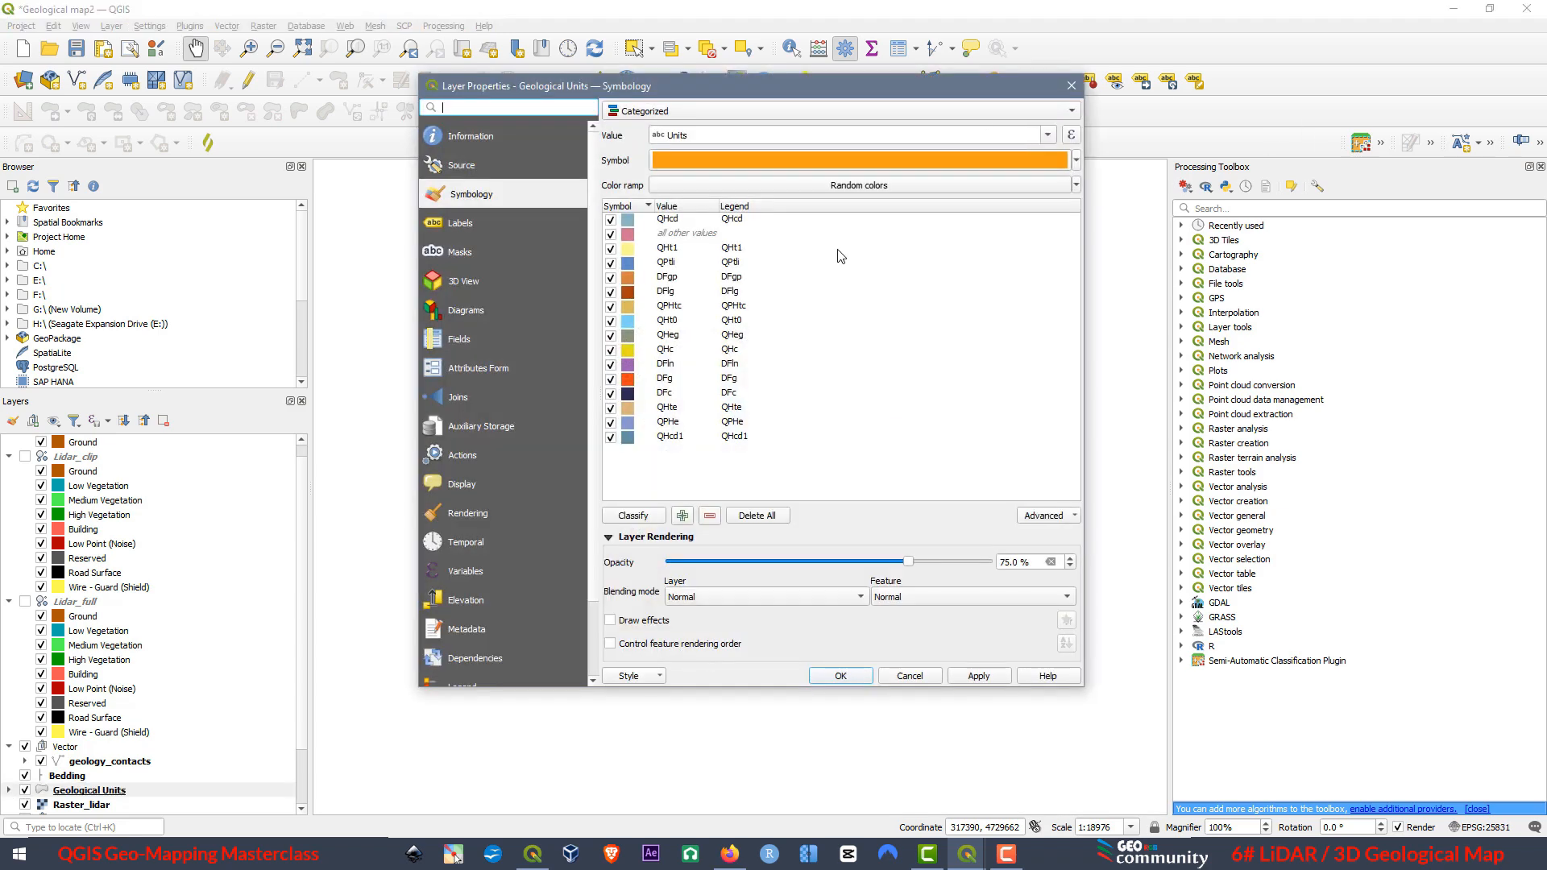
click(608, 537)
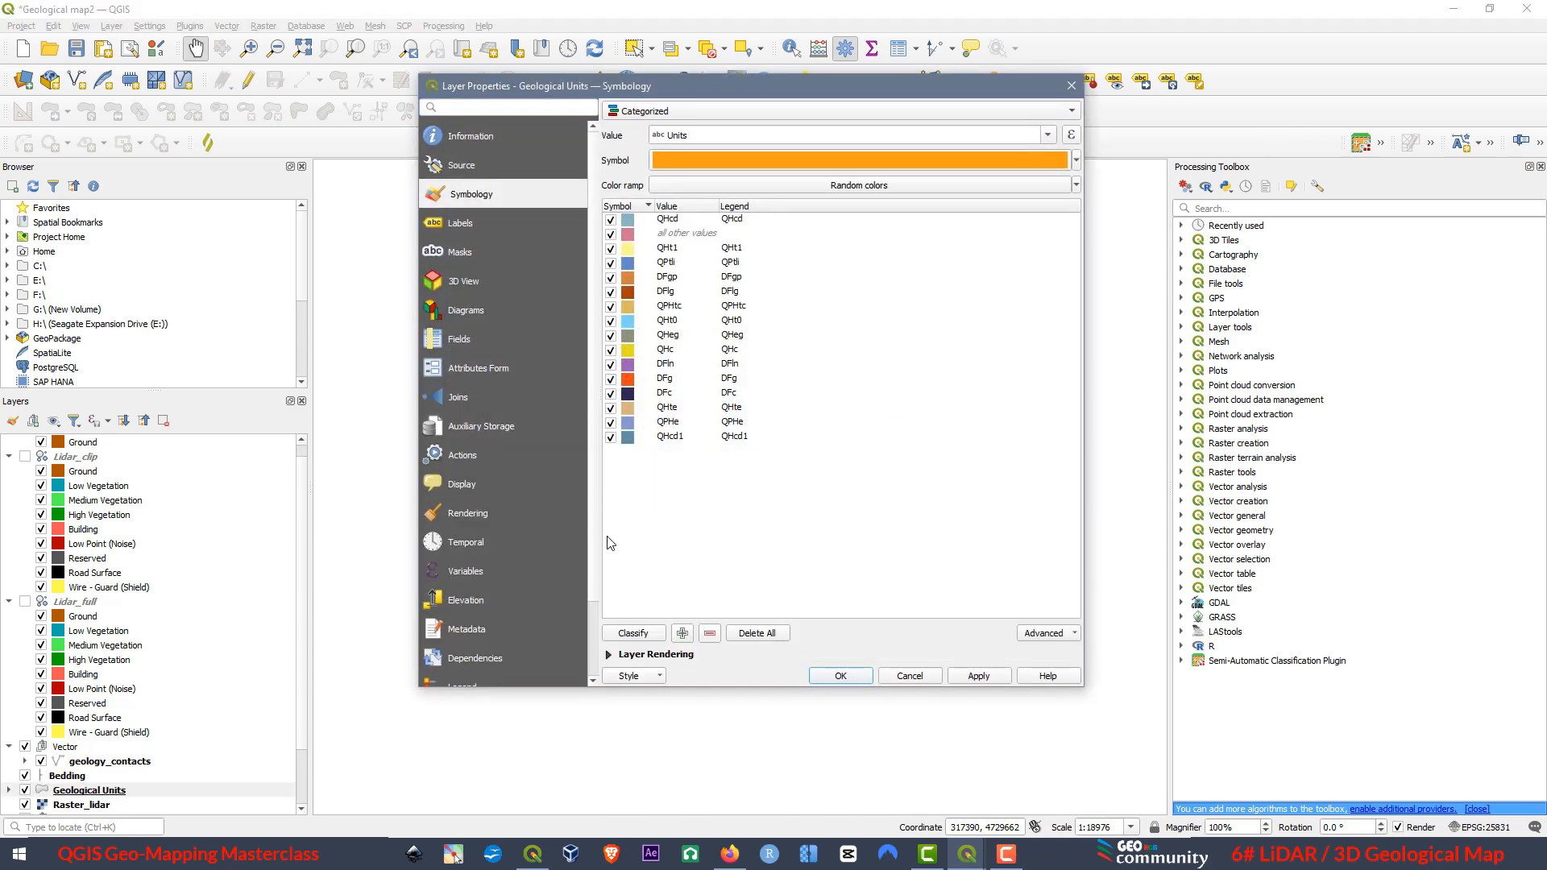
click(607, 655)
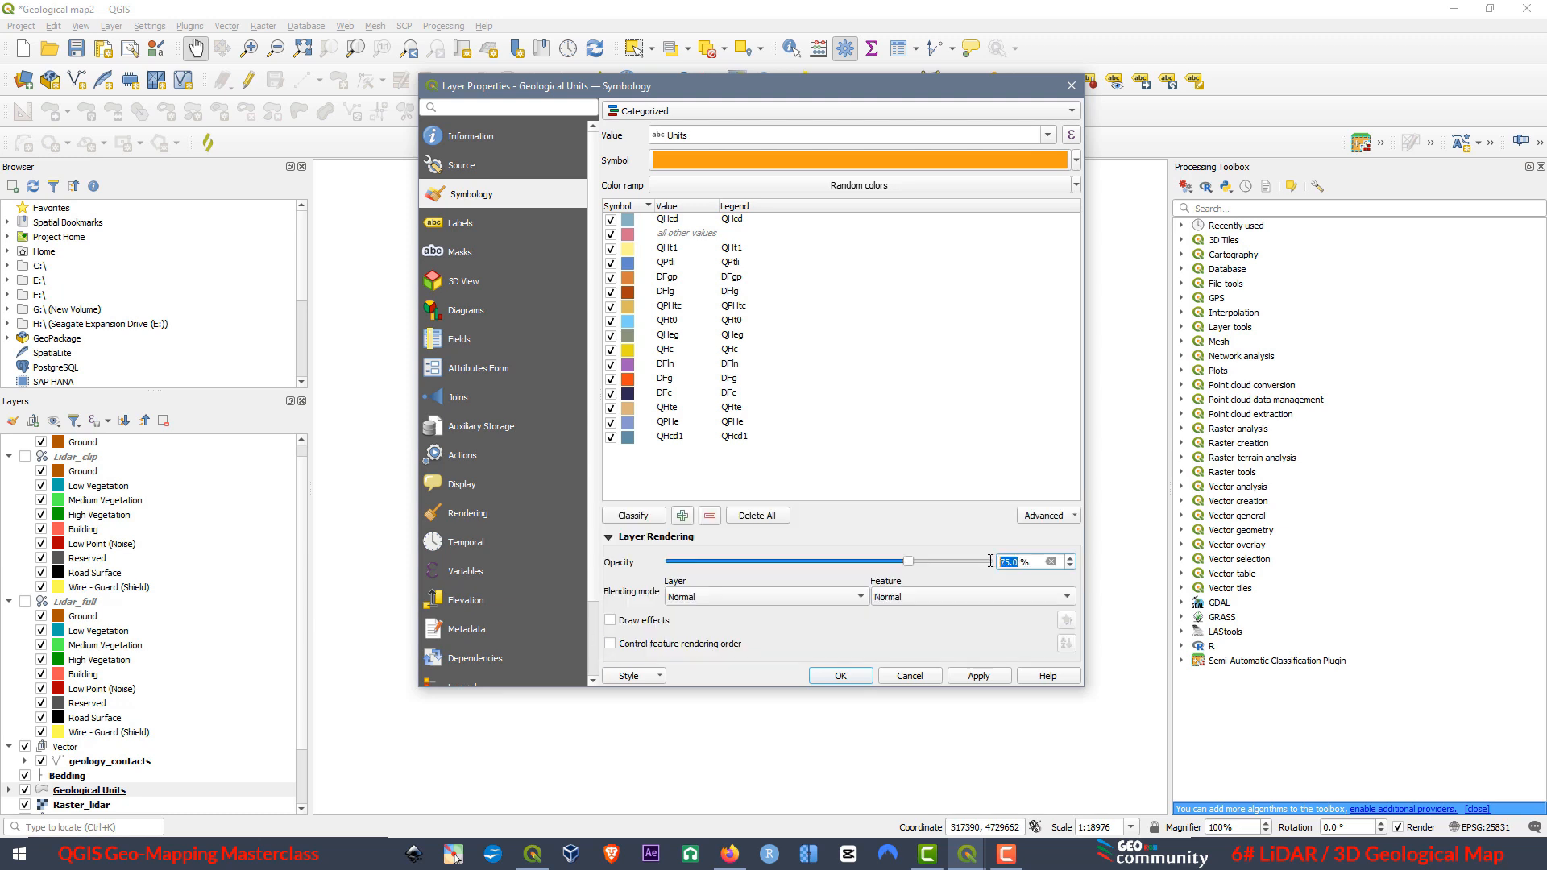
text(50)
click(980, 674)
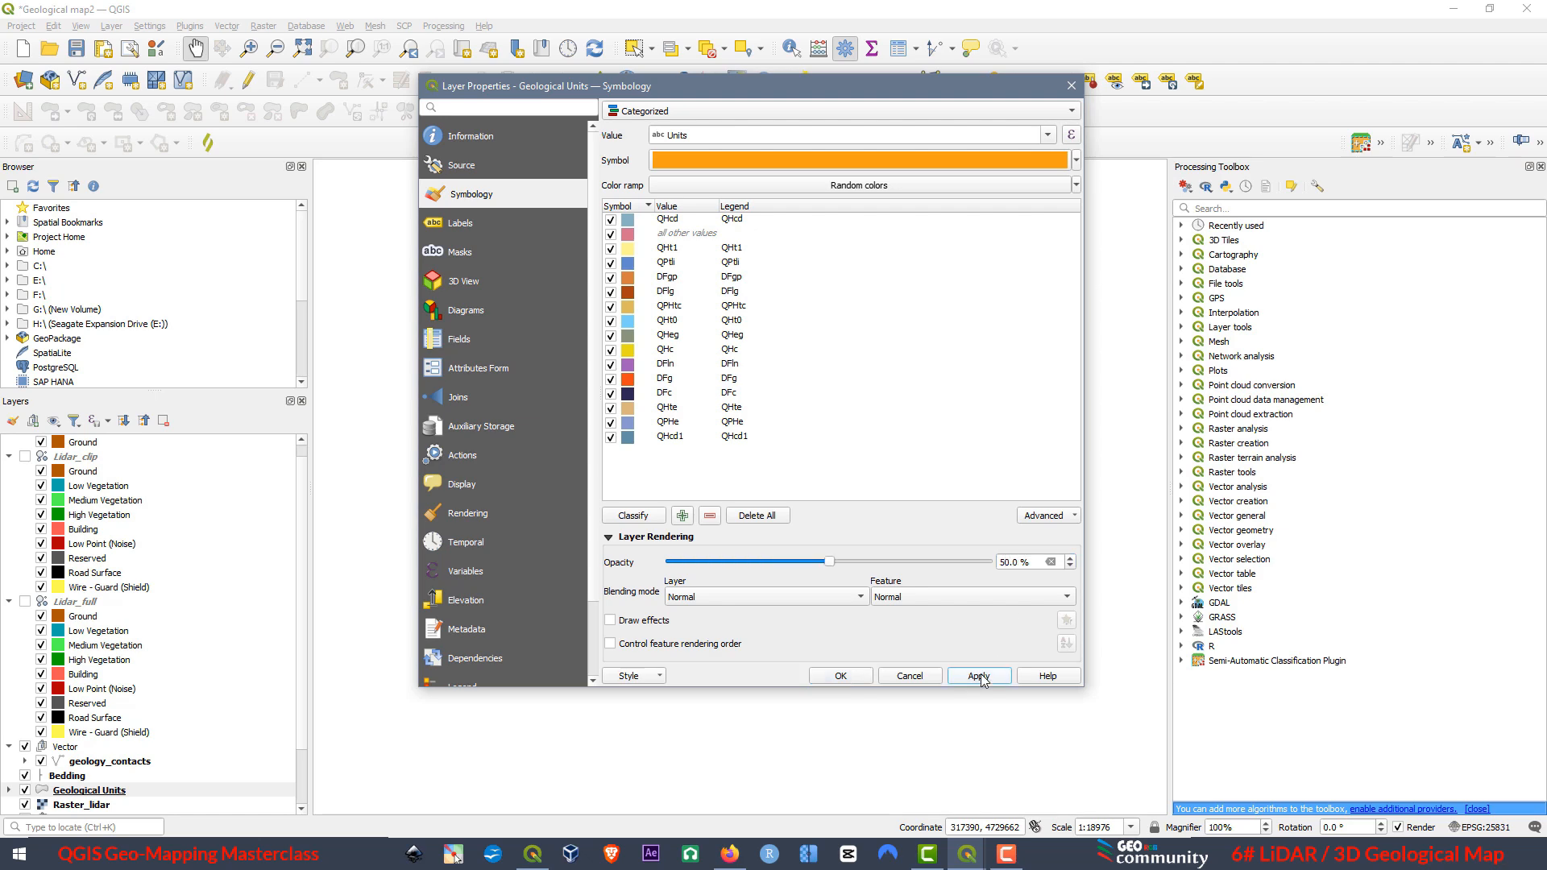
click(837, 676)
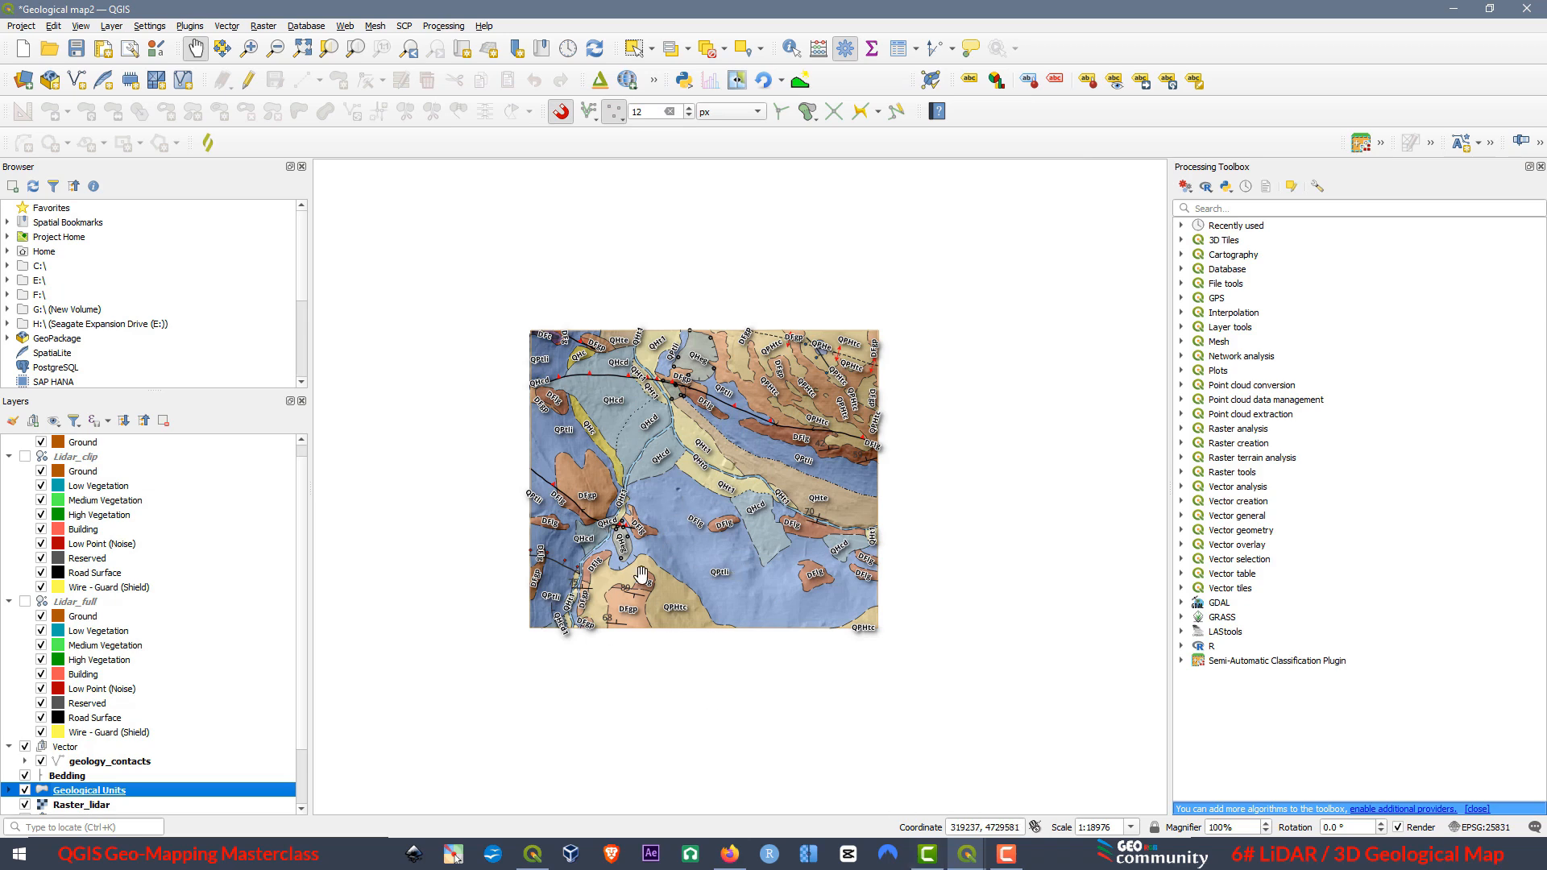
Examine the semi-transparent geological units over the hillshaded relief in the maximized 3D view from several sides and up close.
mouse_move(967, 859)
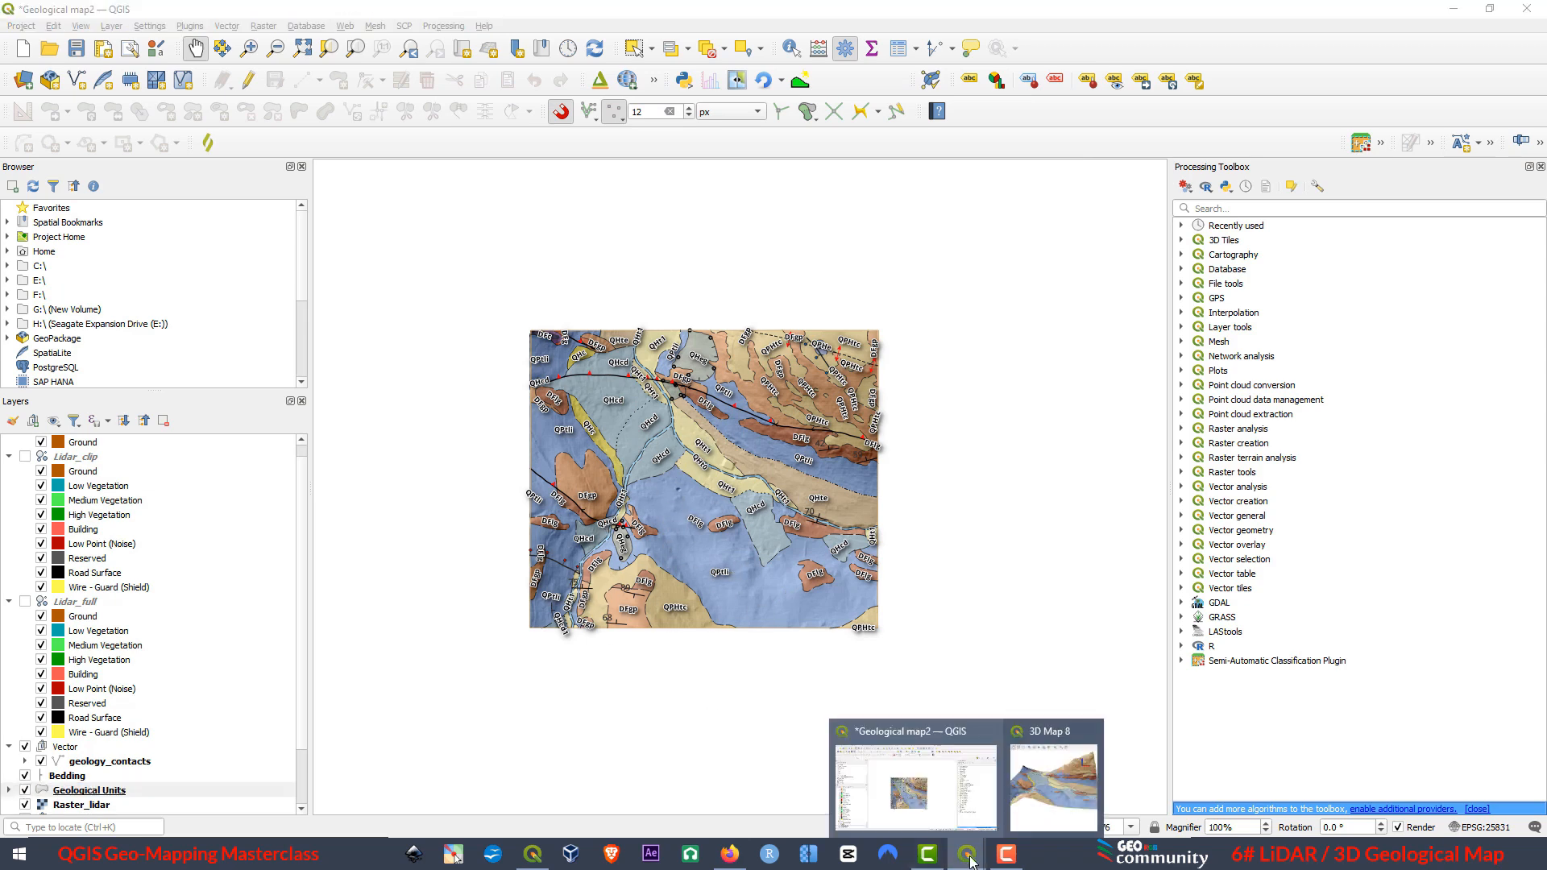
click(1049, 758)
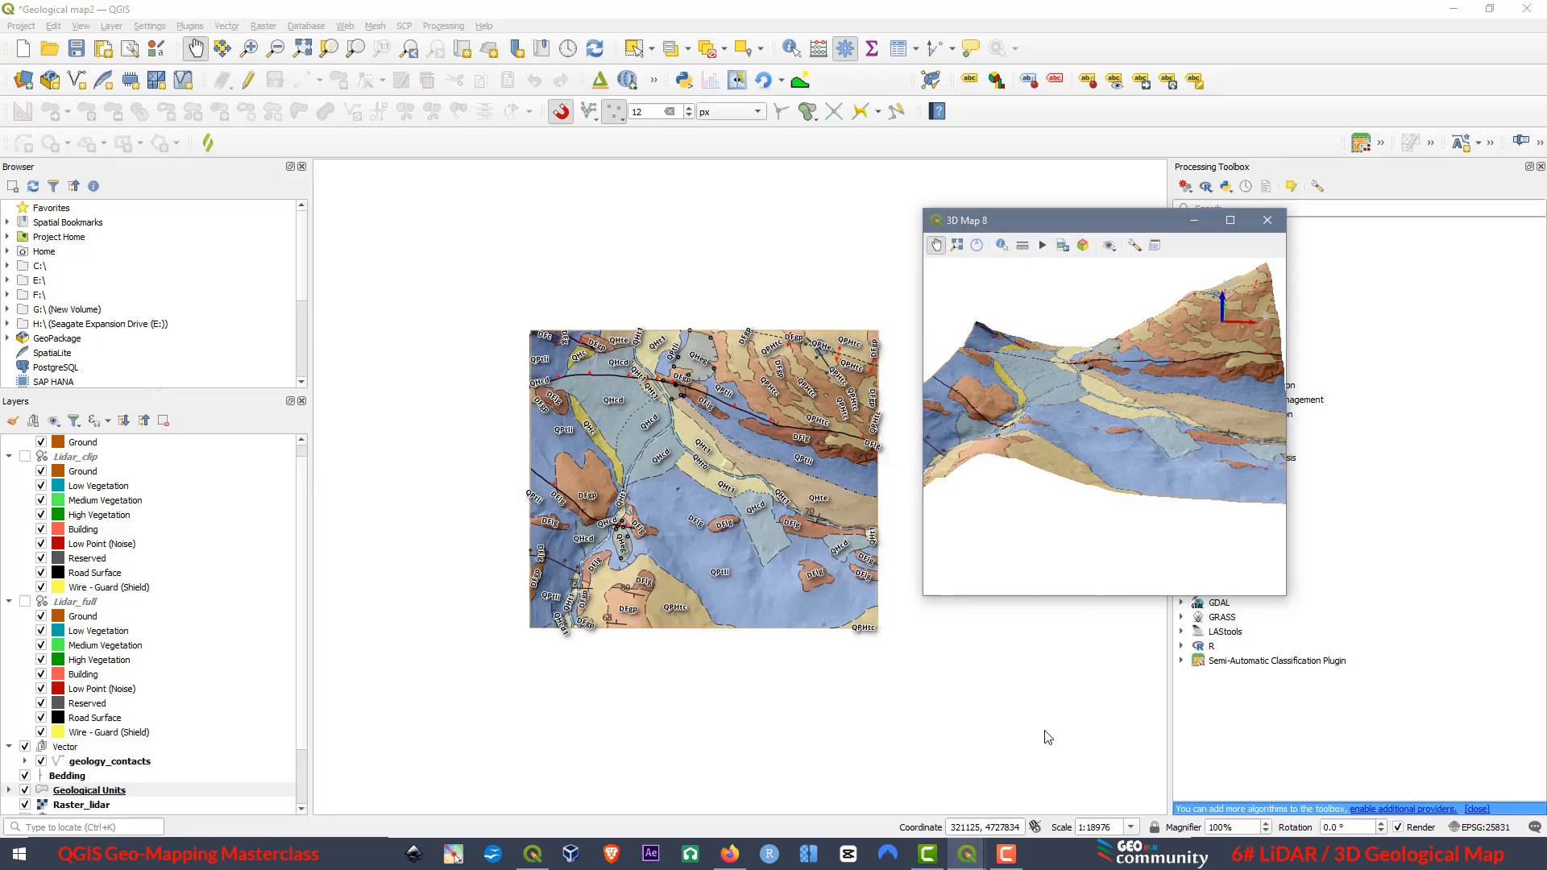
click(1230, 221)
scroll(575, 401, up, 5)
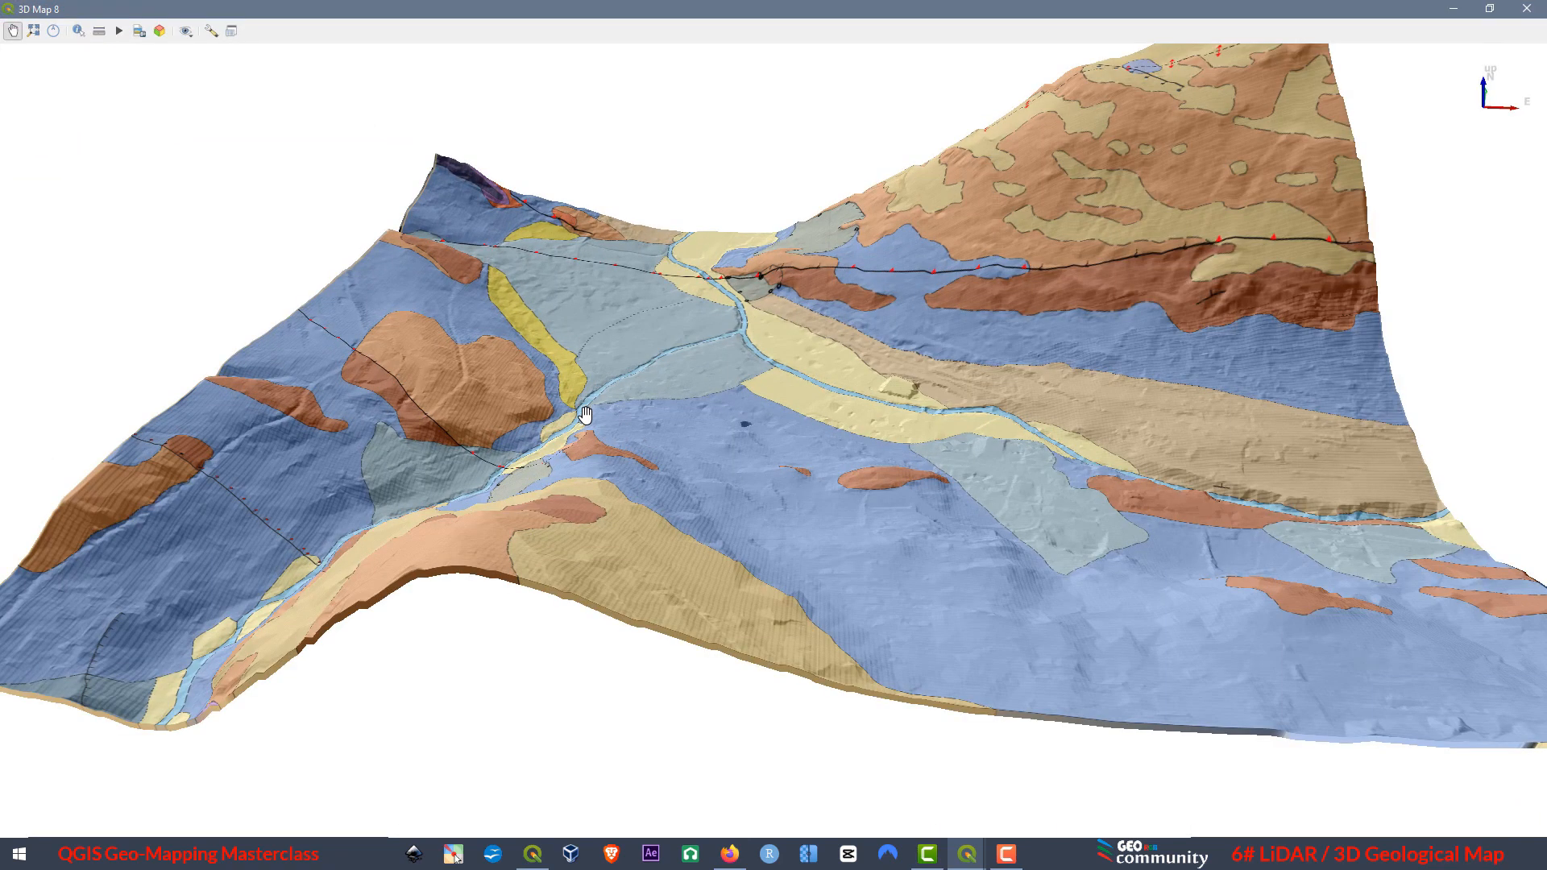
drag(998, 610, 816, 554)
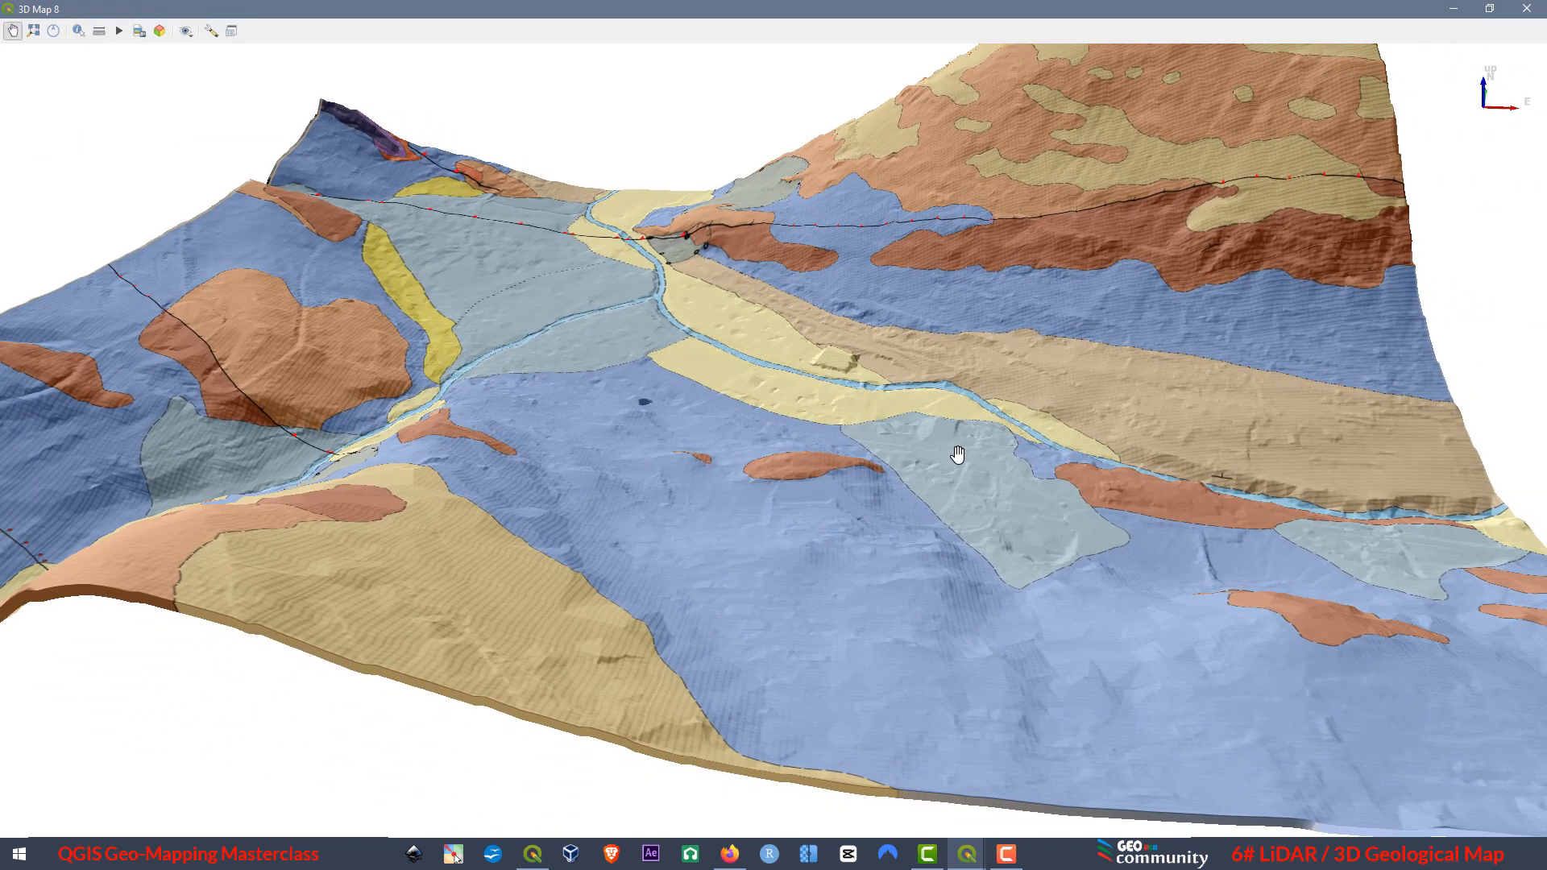
drag(957, 456, 303, 537)
drag(1248, 597, 1111, 615)
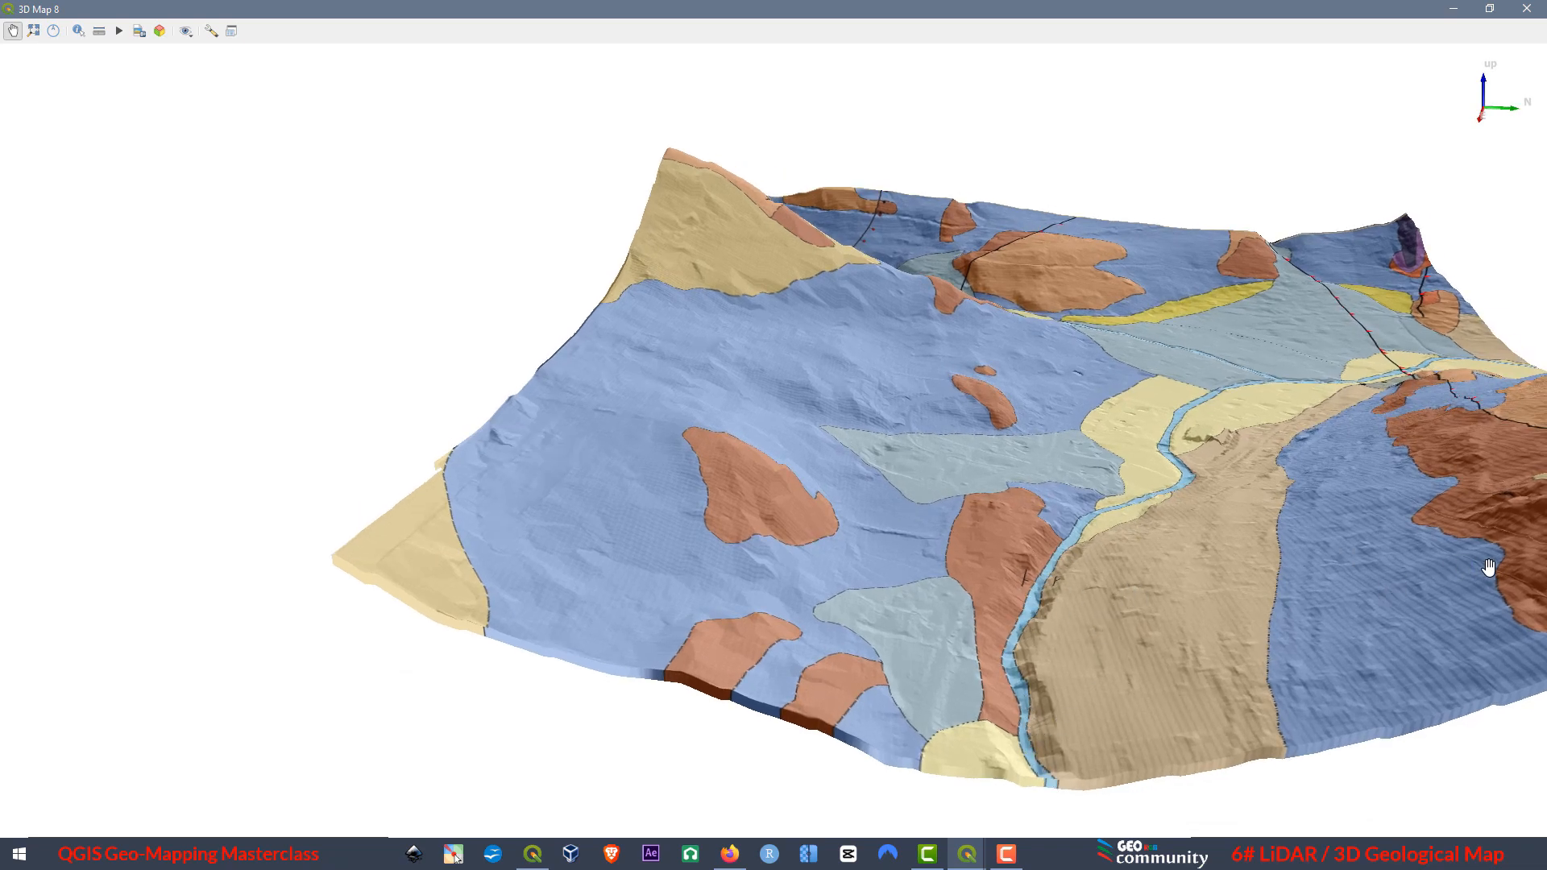
drag(1474, 600, 1290, 598)
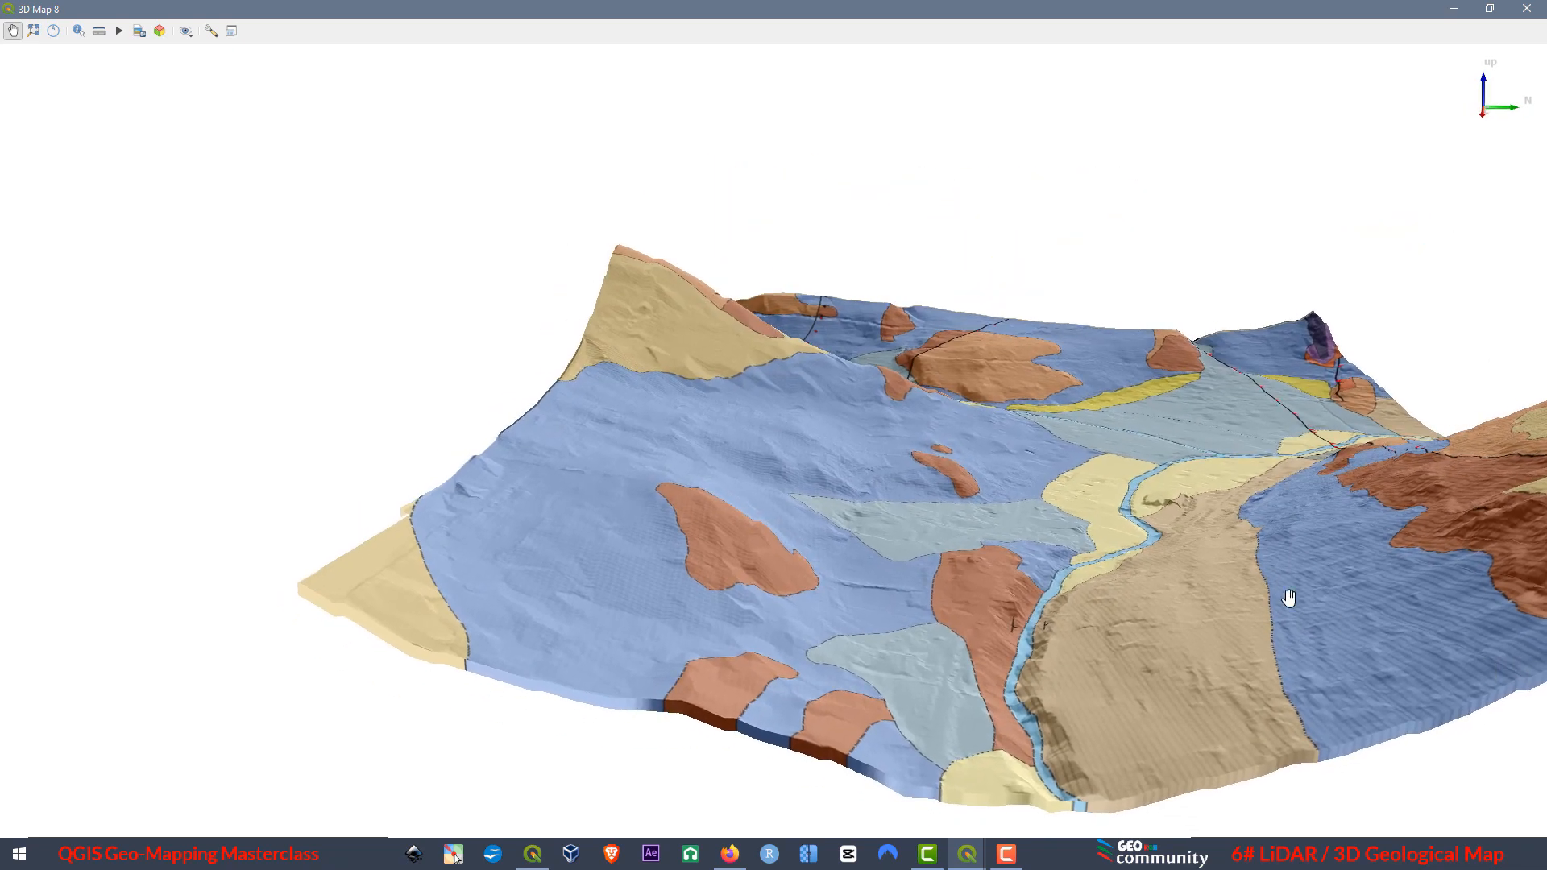
drag(1126, 573, 773, 618)
drag(1037, 450, 736, 190)
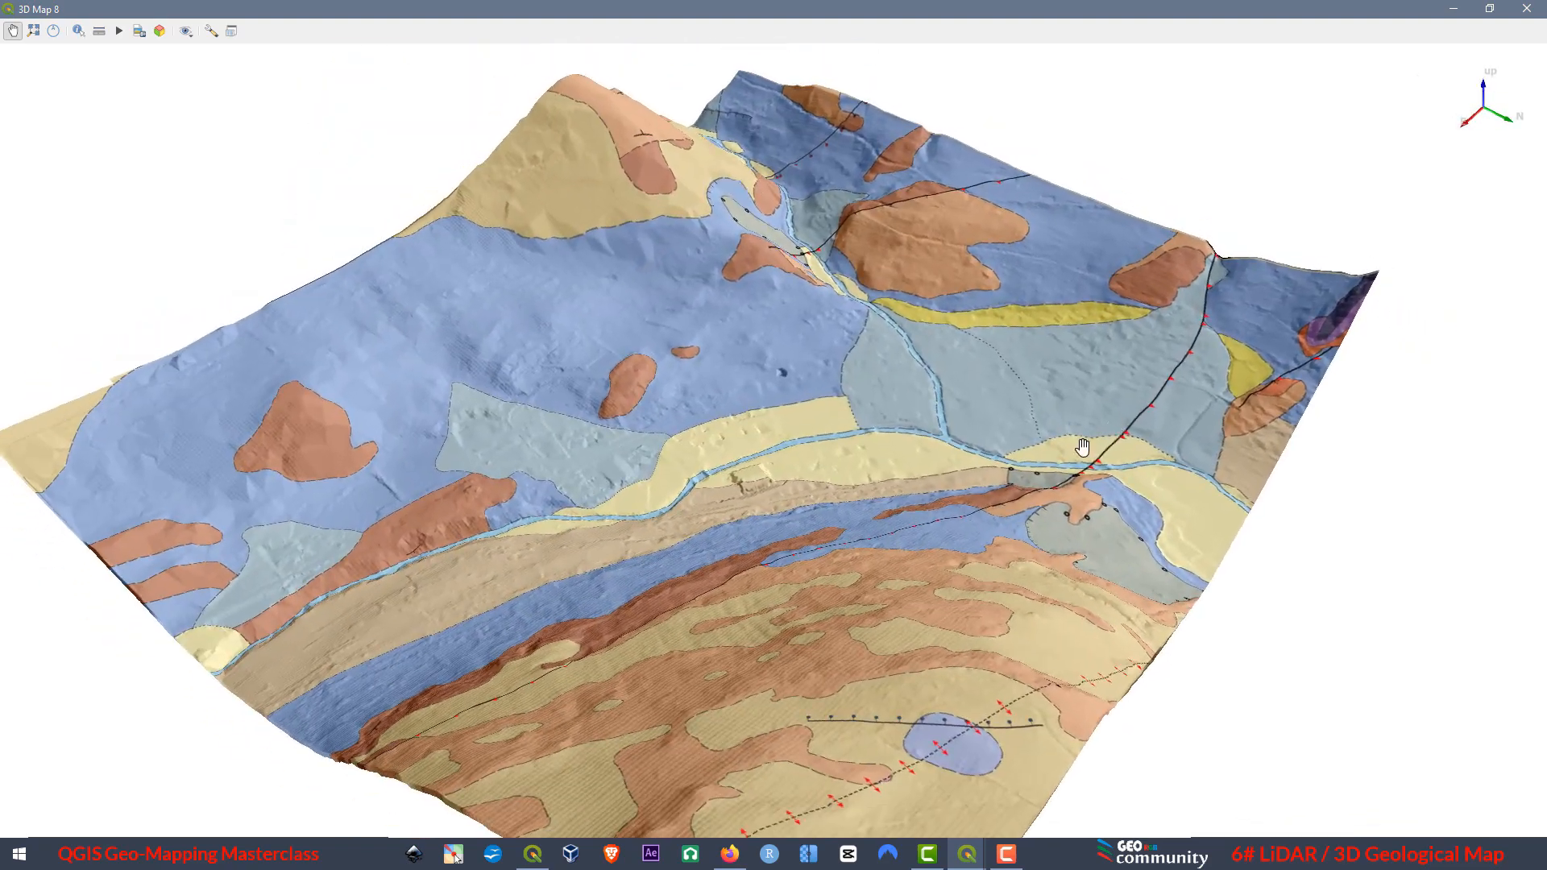
scroll(1176, 471, up, 5)
drag(794, 473, 24, 390)
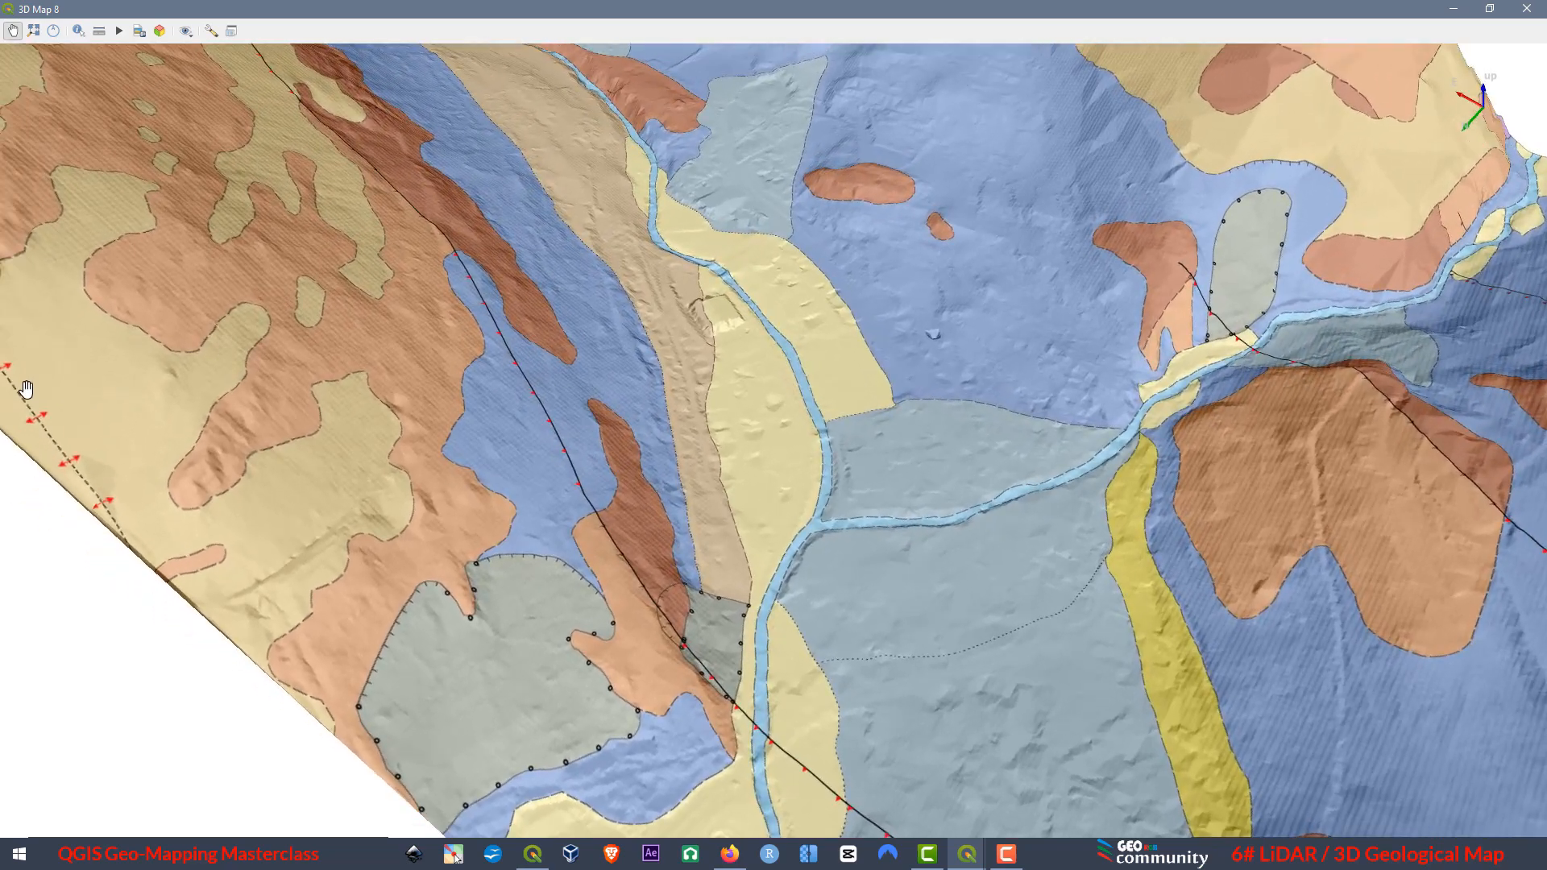
Shrink the 3D view back to a small window and add the Google Satellite basemap from QuickMapServices to the project.
click(1490, 8)
scroll(1109, 386, down, 5)
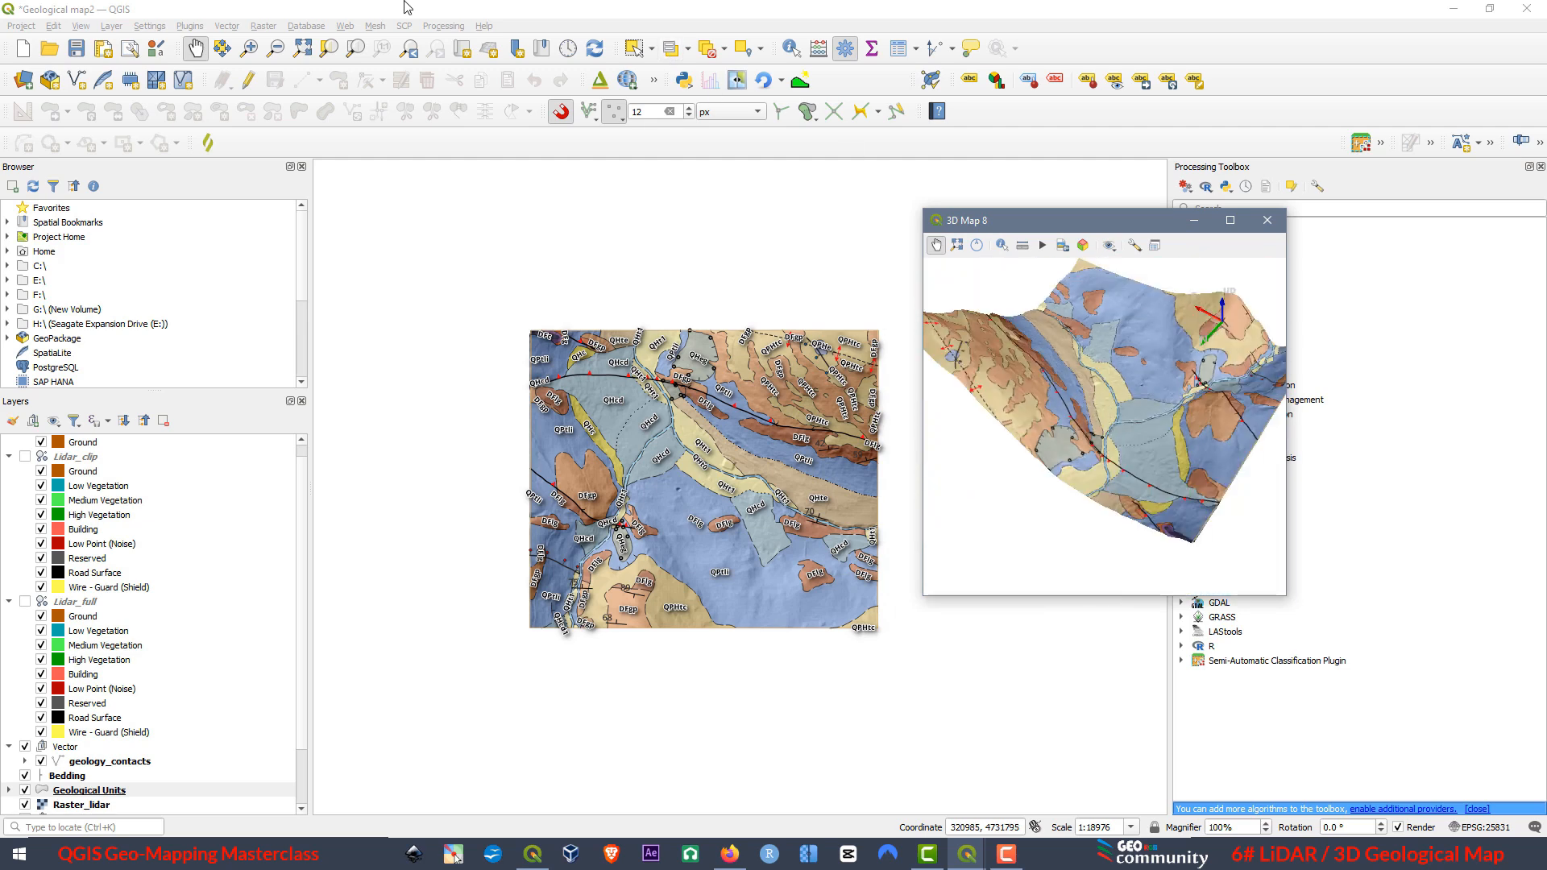
click(345, 26)
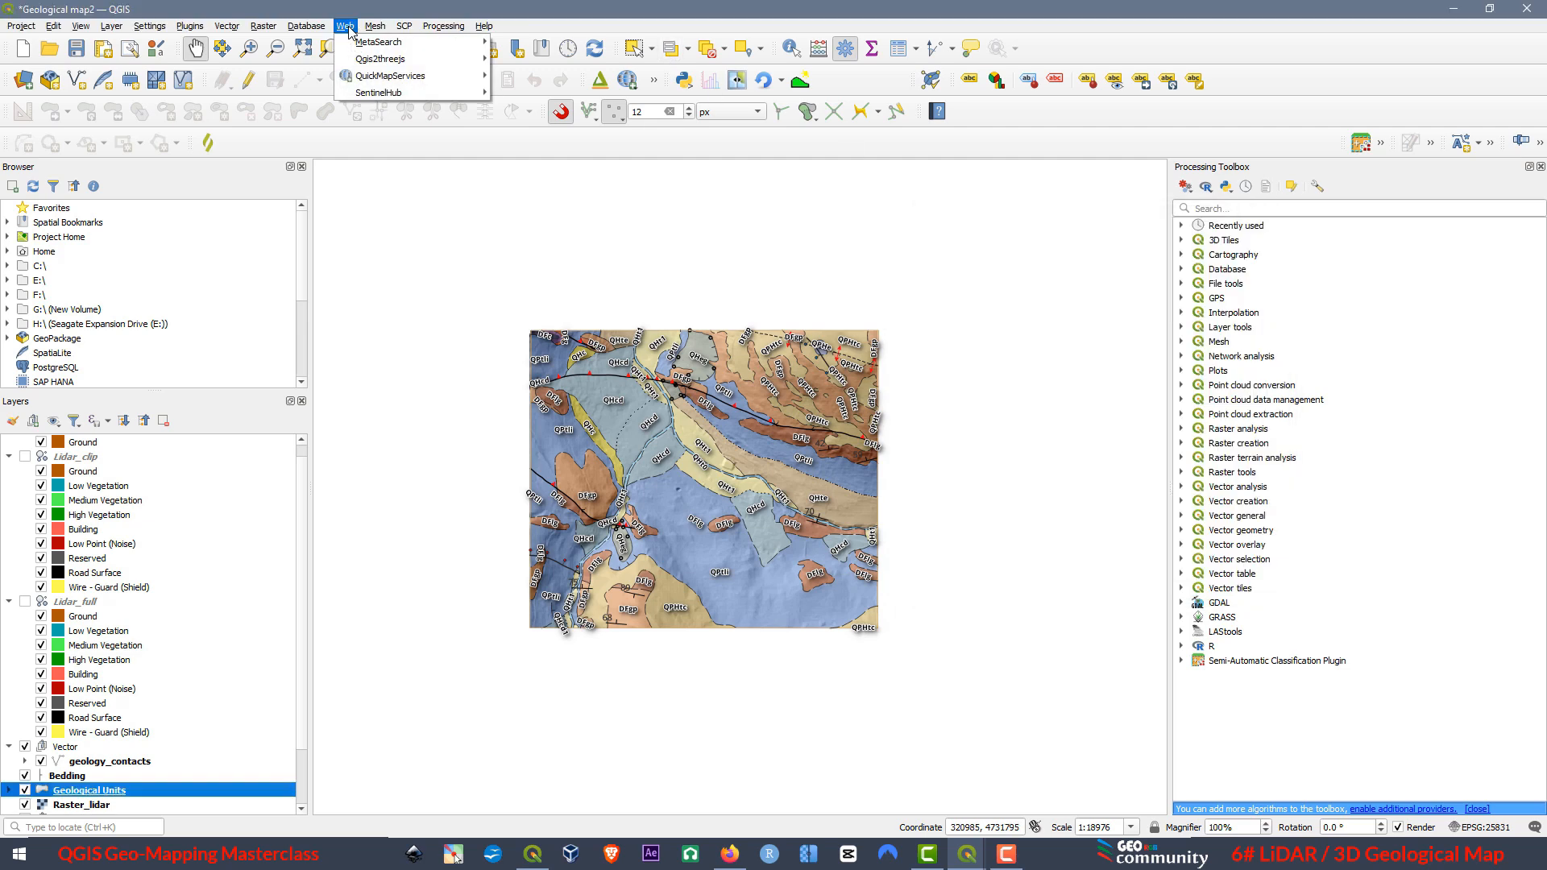
mouse_move(367, 78)
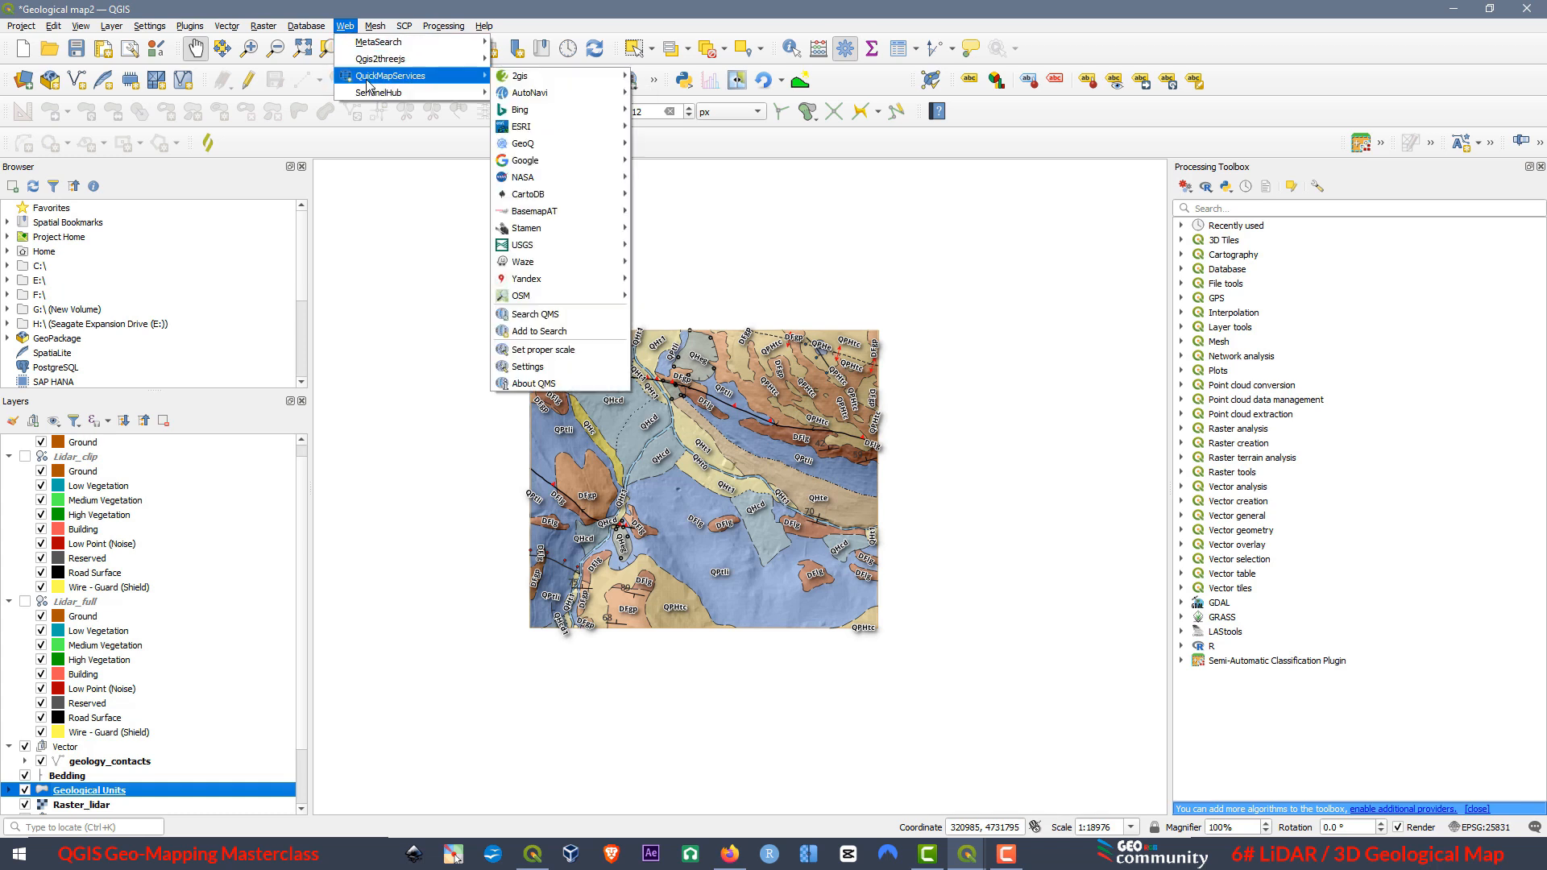
mouse_move(580, 161)
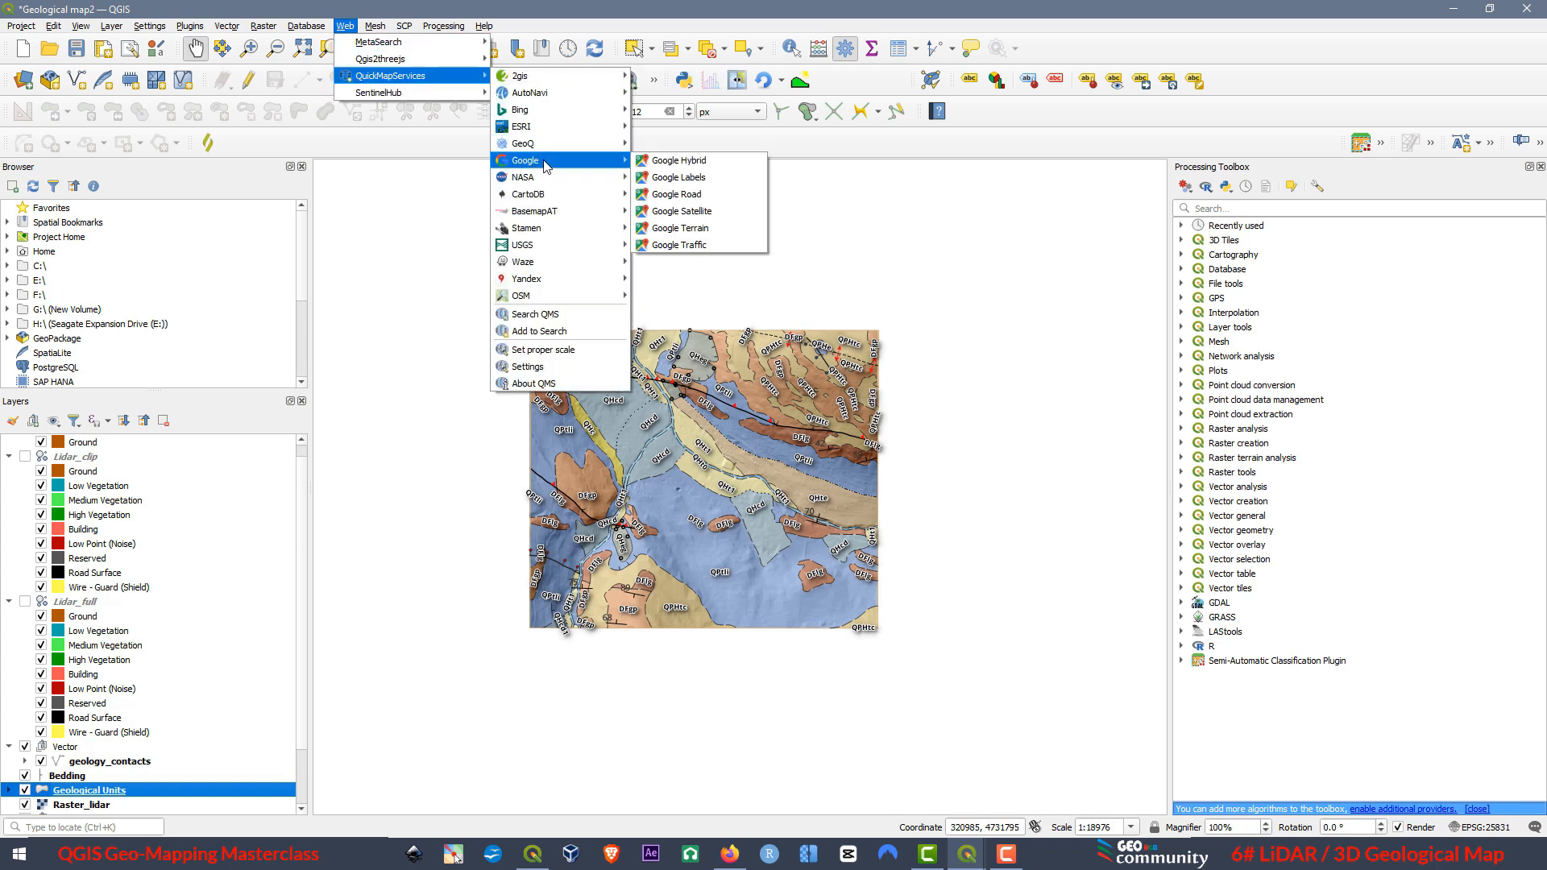
click(689, 214)
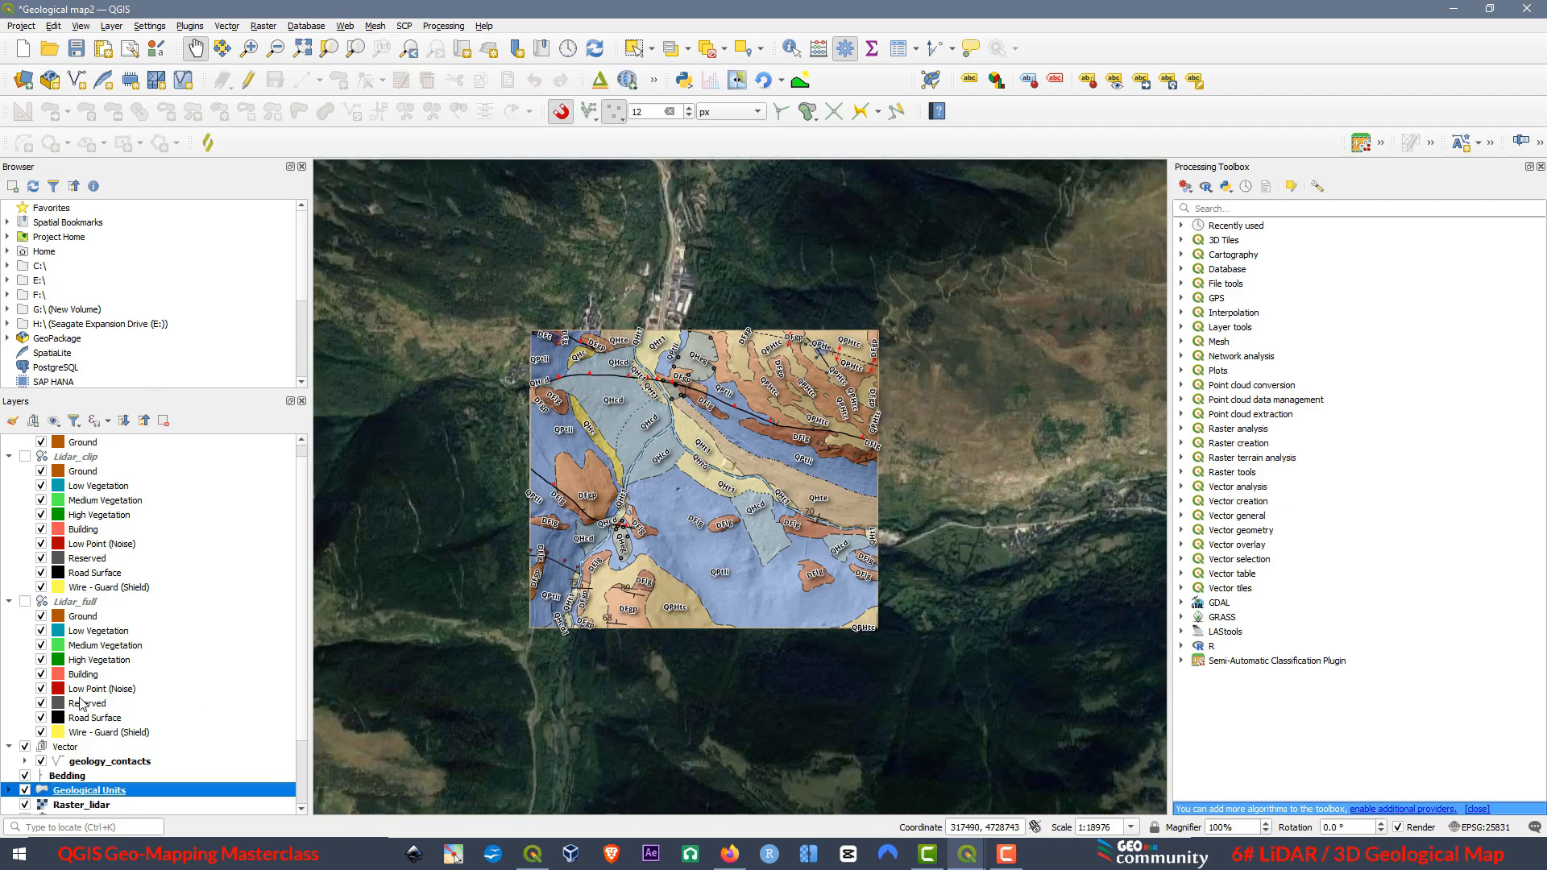
Move the Google Satellite layer directly below Geological Units and above Raster_lidar, and bring up the 3D map maximized.
scroll(80, 702, down, 2)
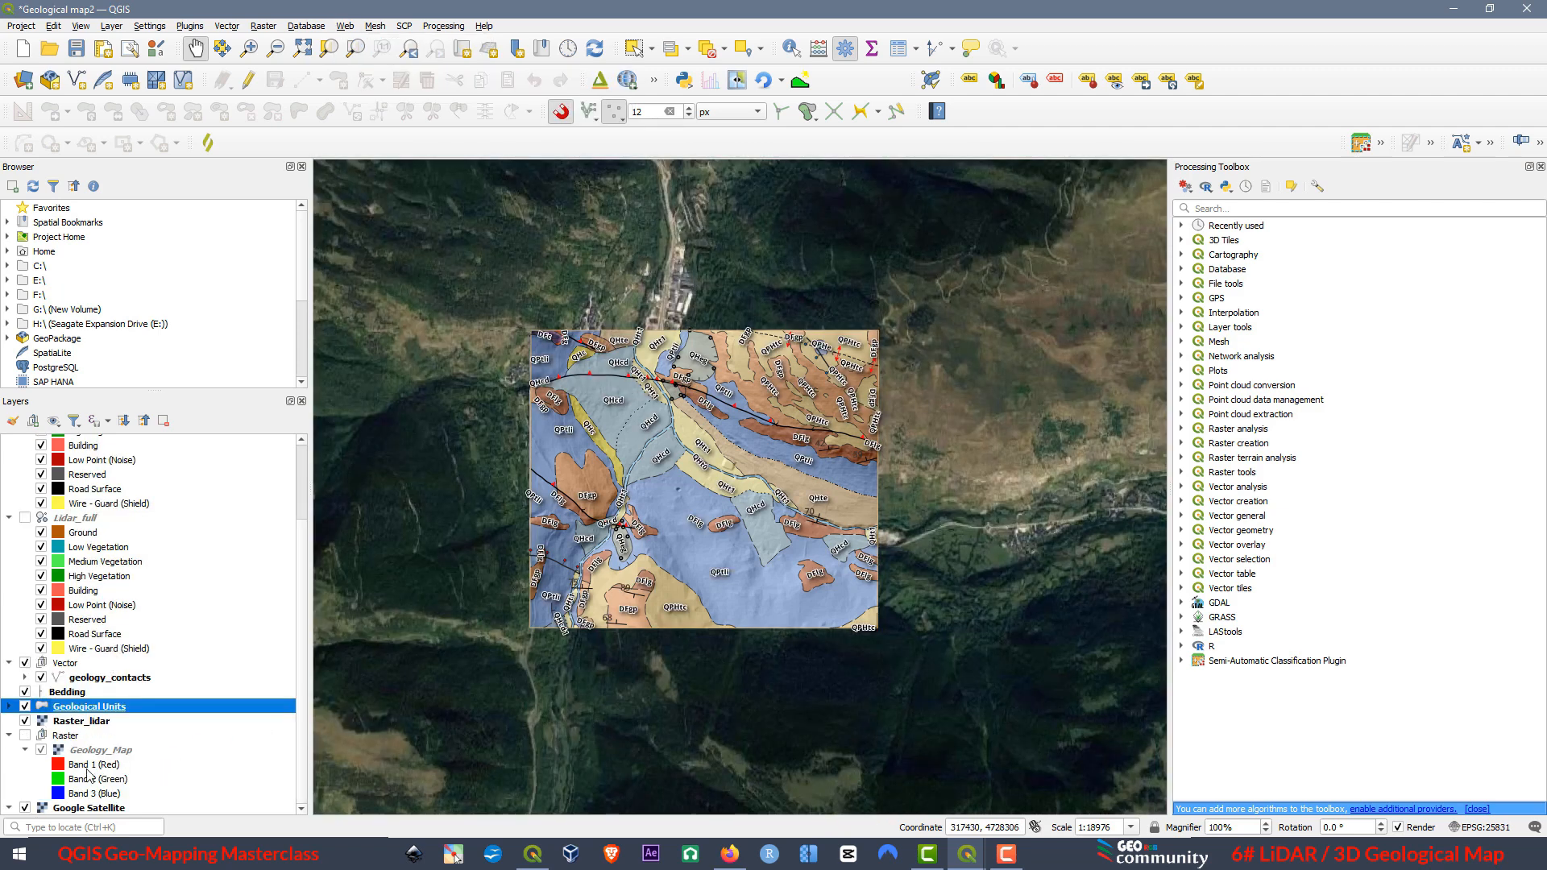
drag(100, 815, 200, 717)
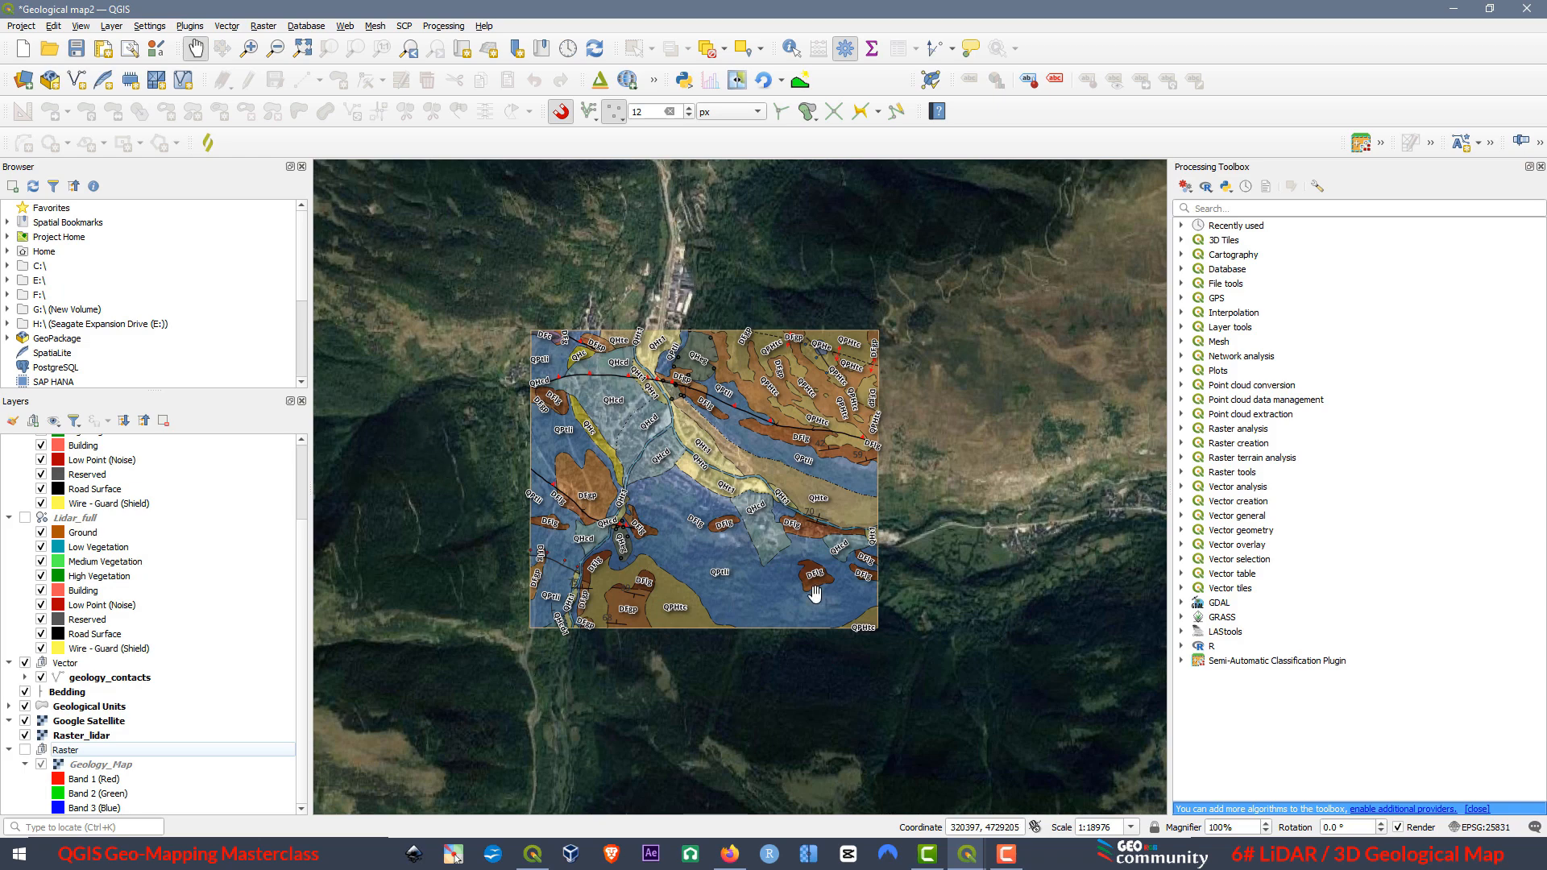
mouse_move(970, 859)
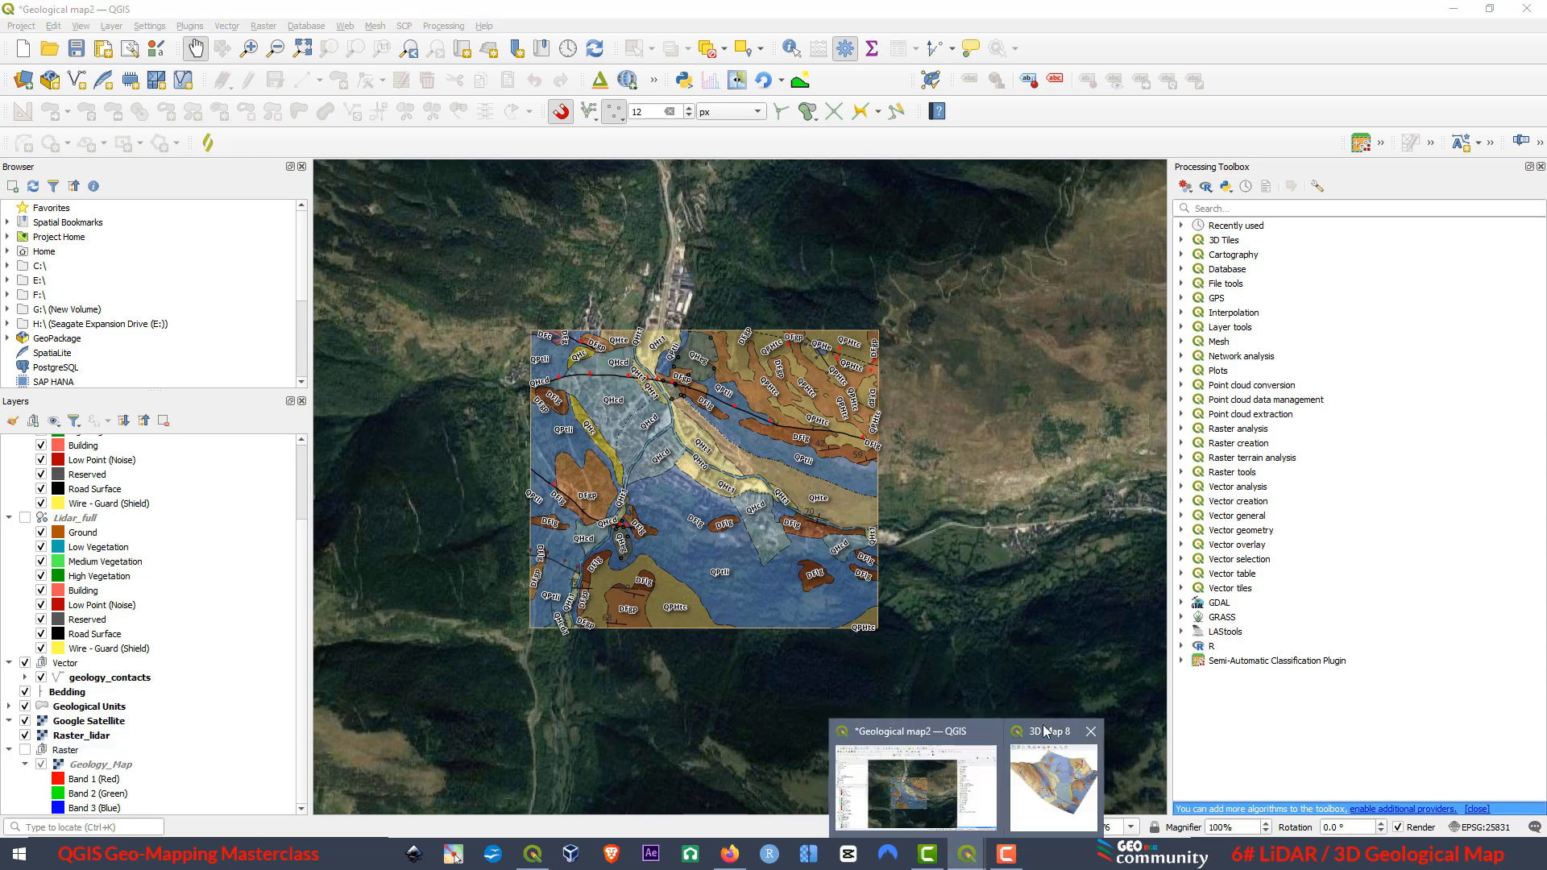
click(1042, 730)
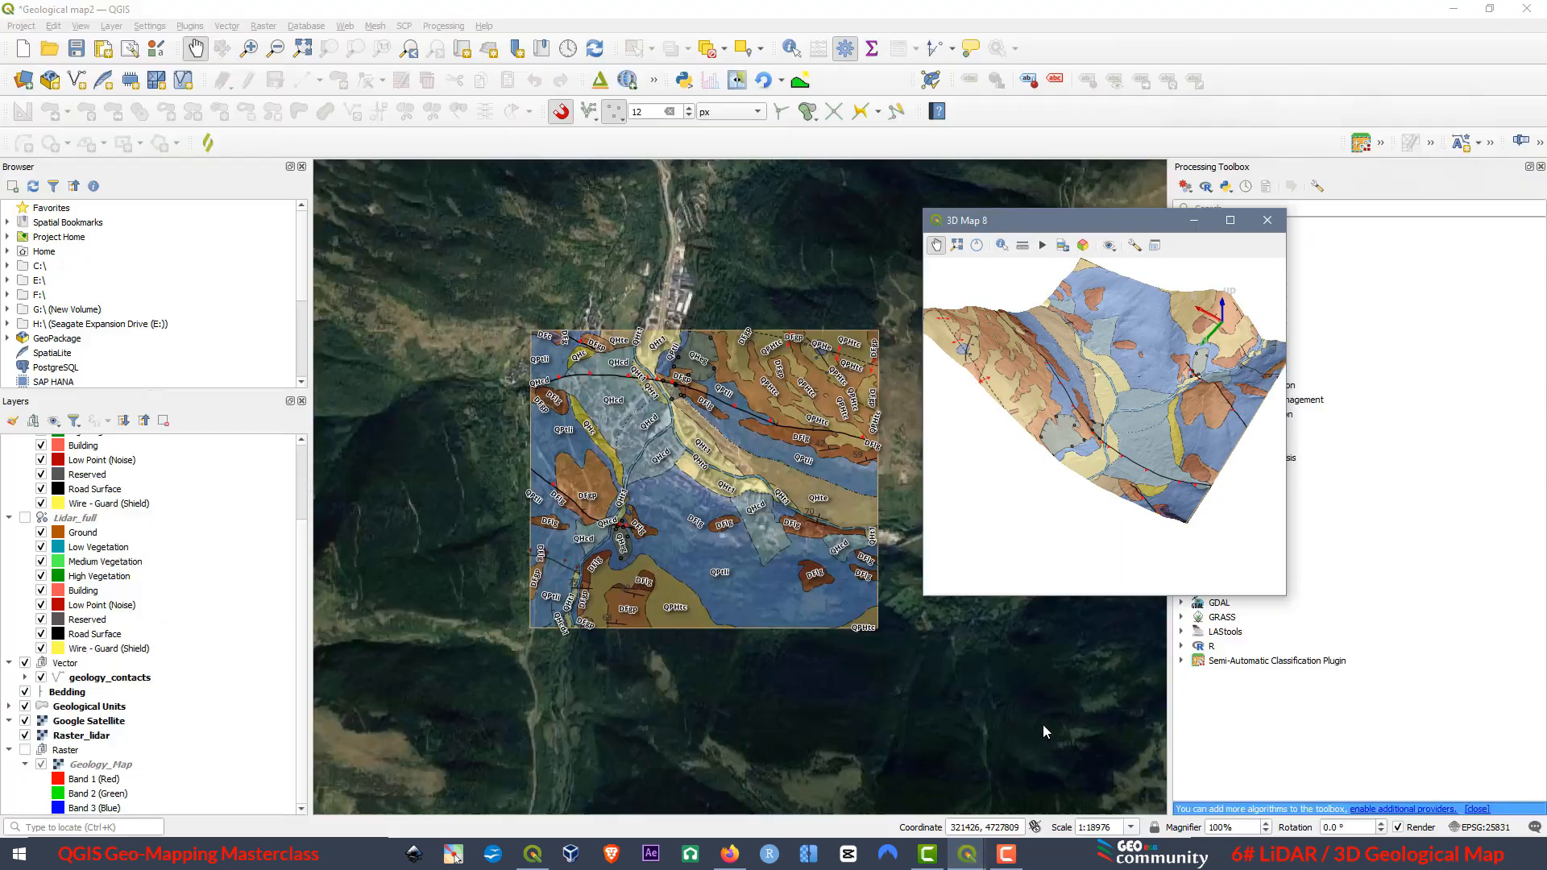
click(1231, 220)
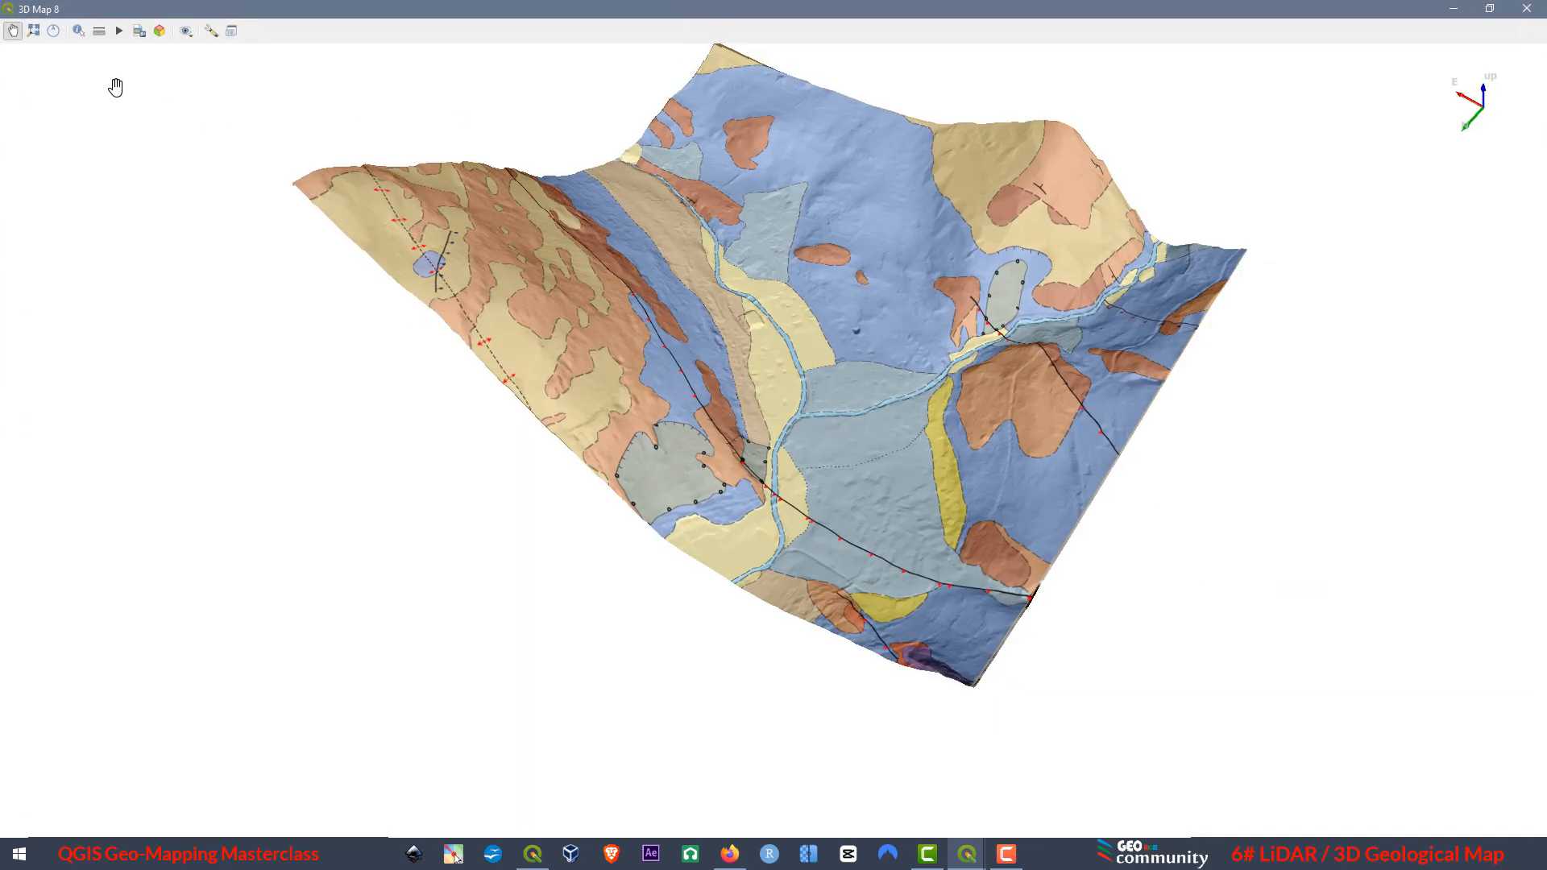
Reset the 3D camera to the full extent and tilt and rotate the terrain into an oblique view.
click(40, 31)
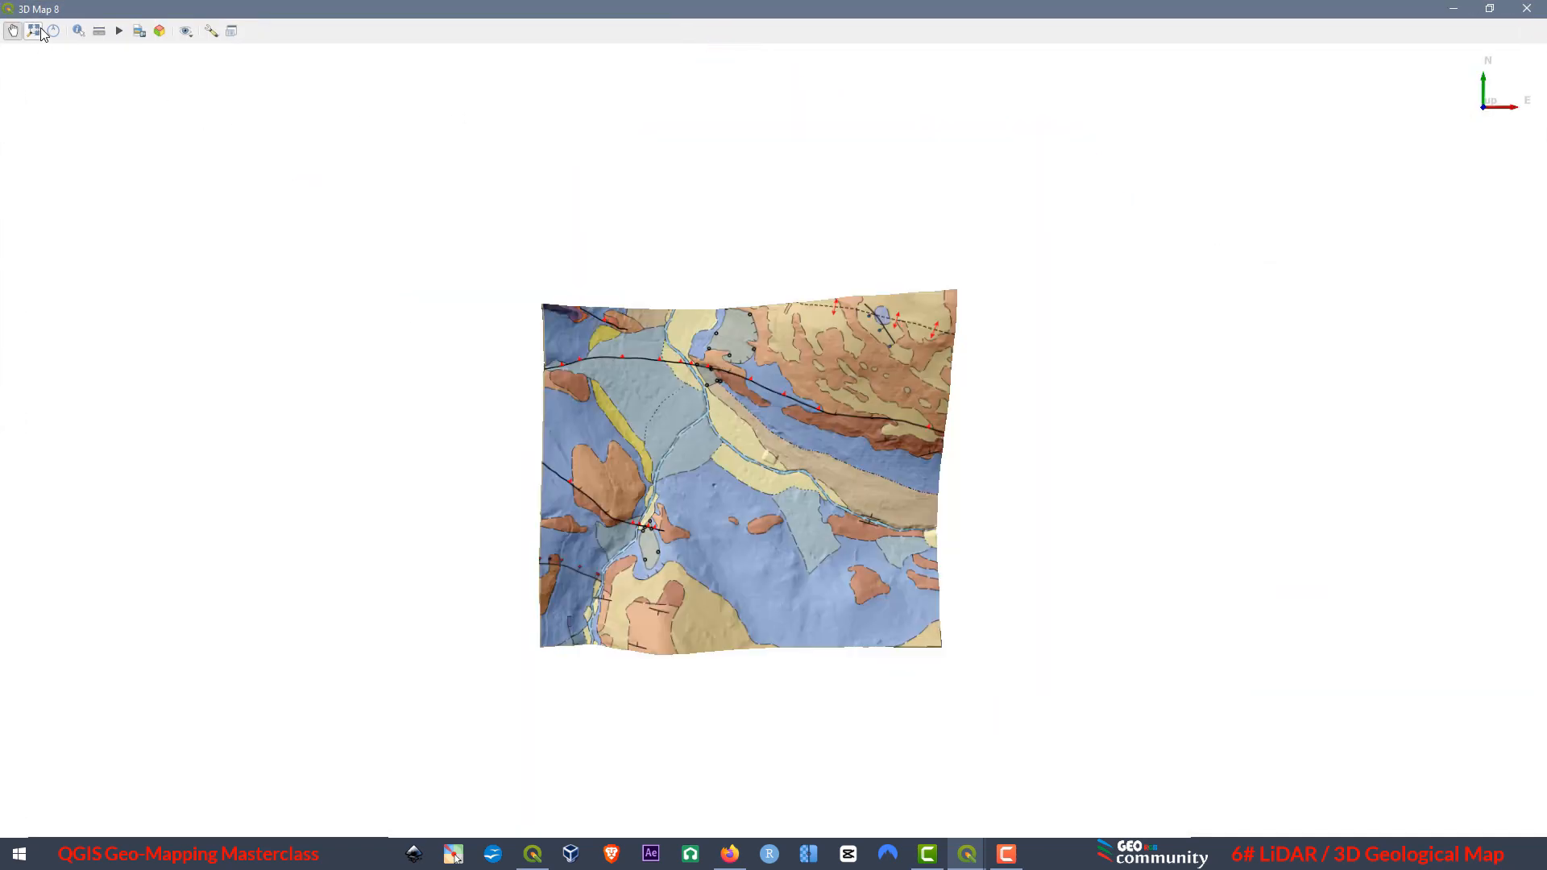
drag(742, 515, 529, 611)
drag(625, 633, 922, 556)
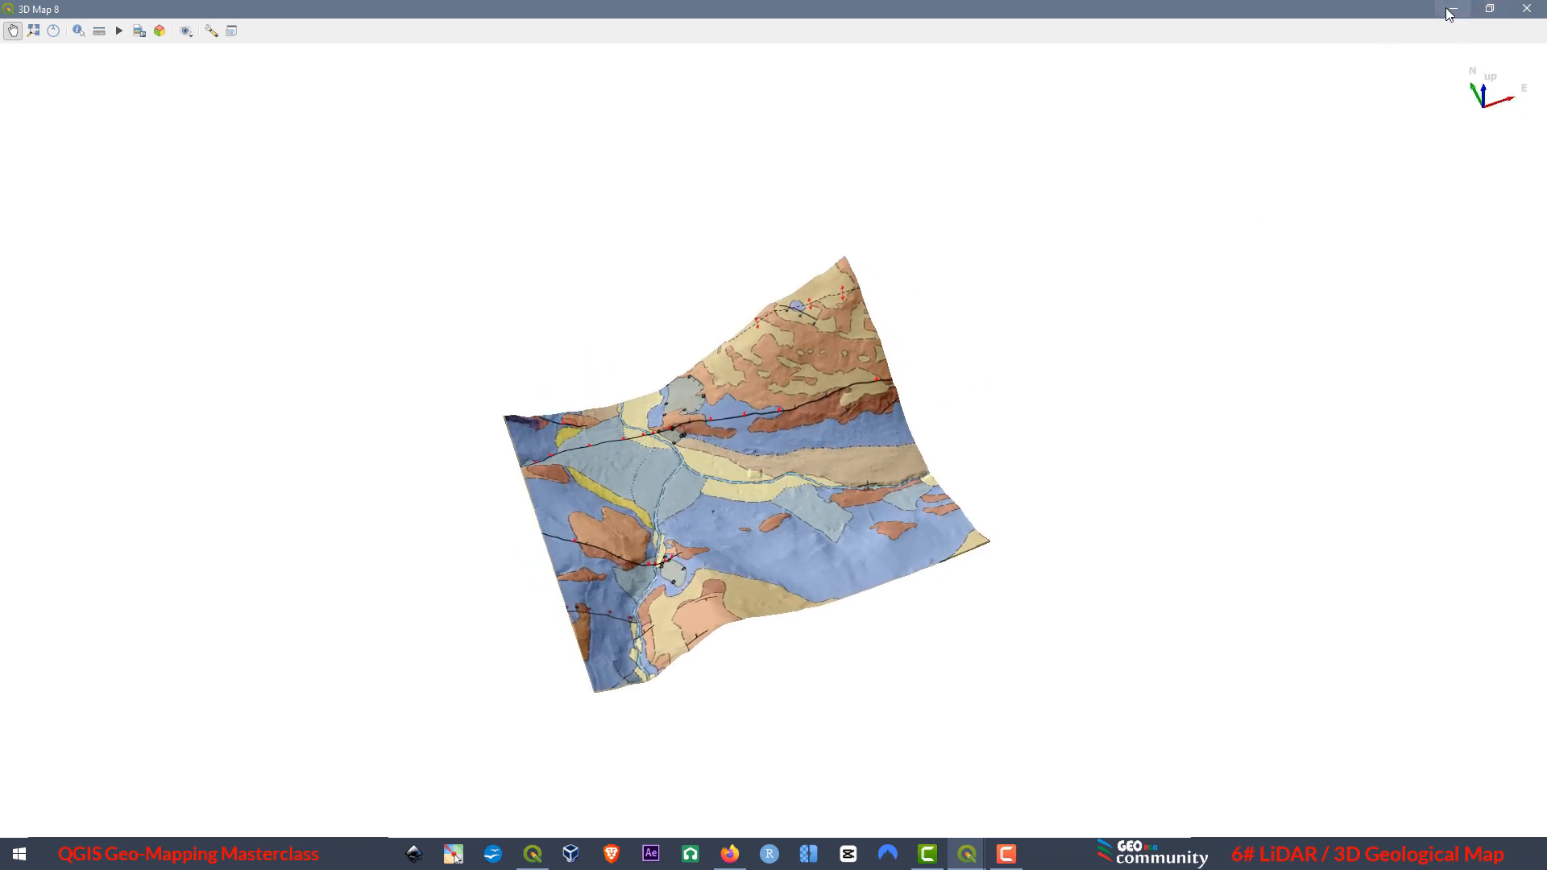
Hide the Raster_lidar layer from the main map and return to the maximized 3D view.
click(1490, 8)
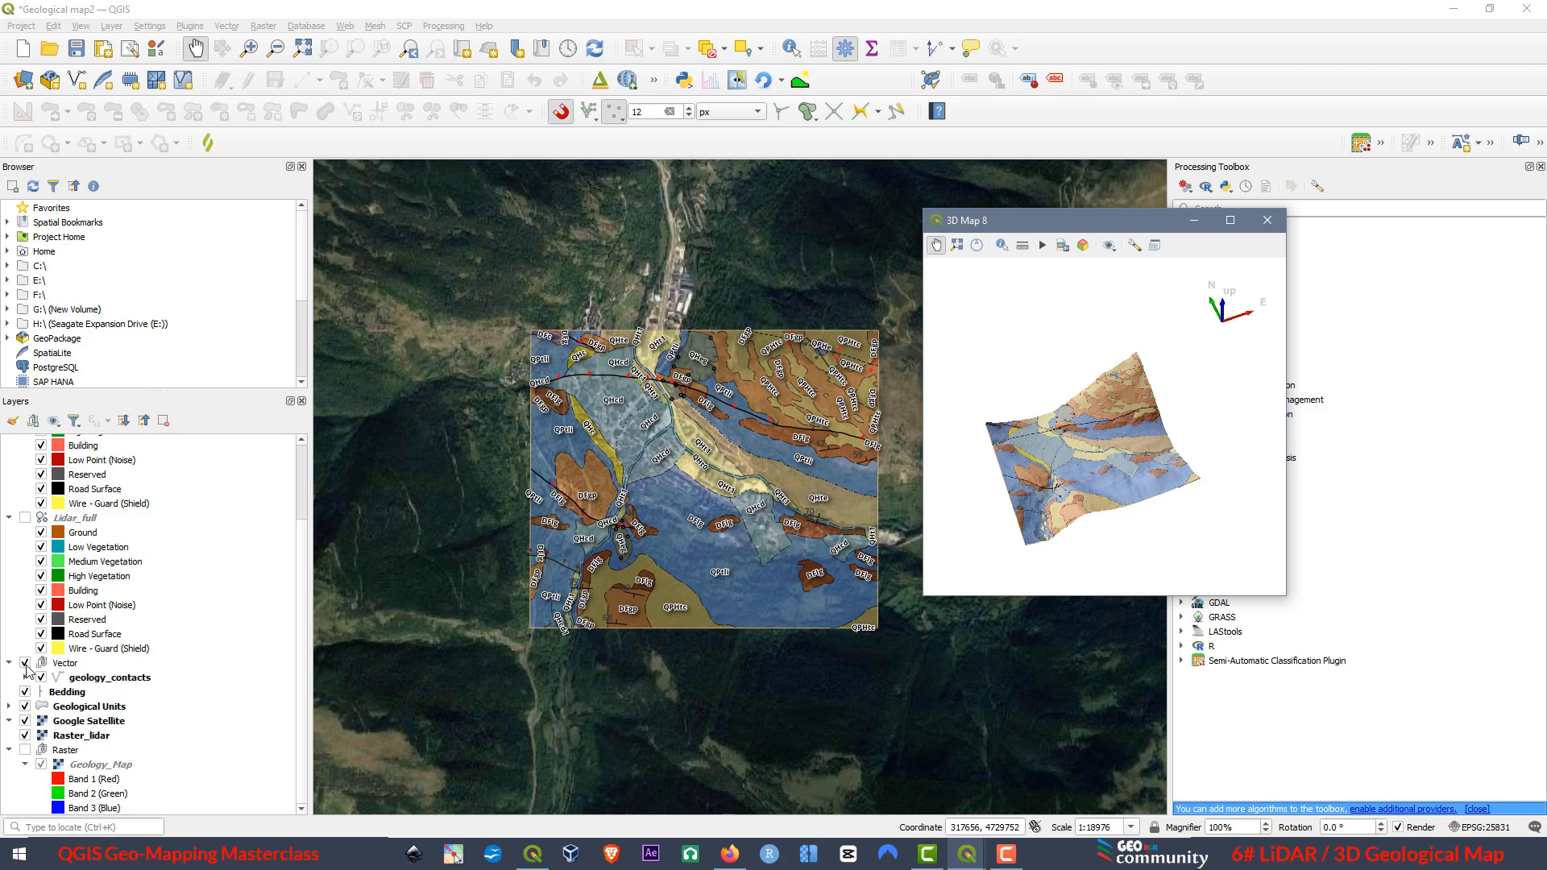
click(24, 740)
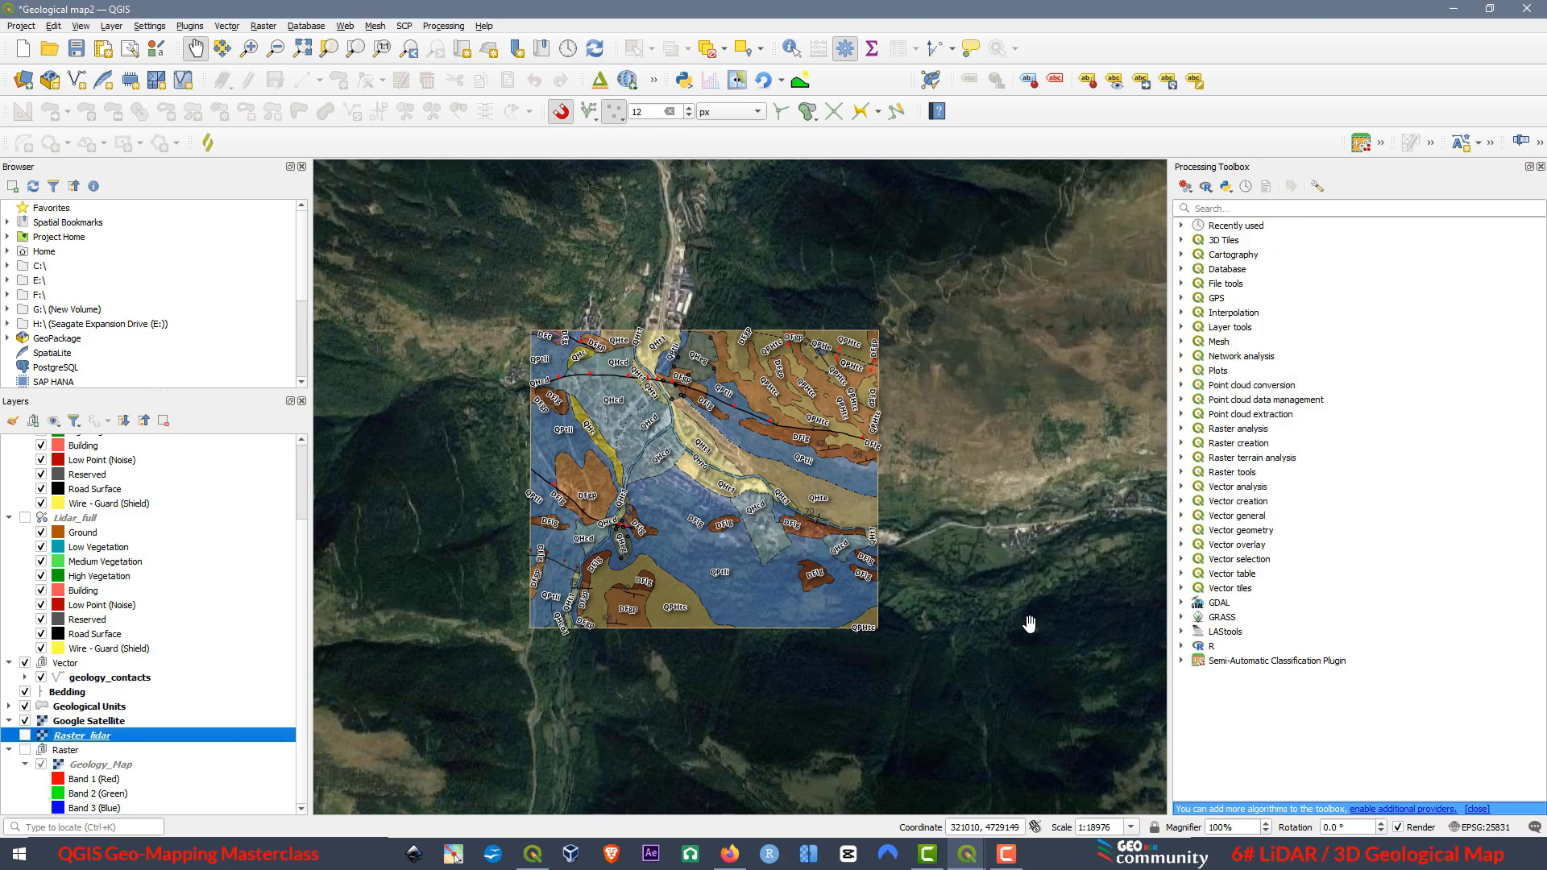
click(967, 854)
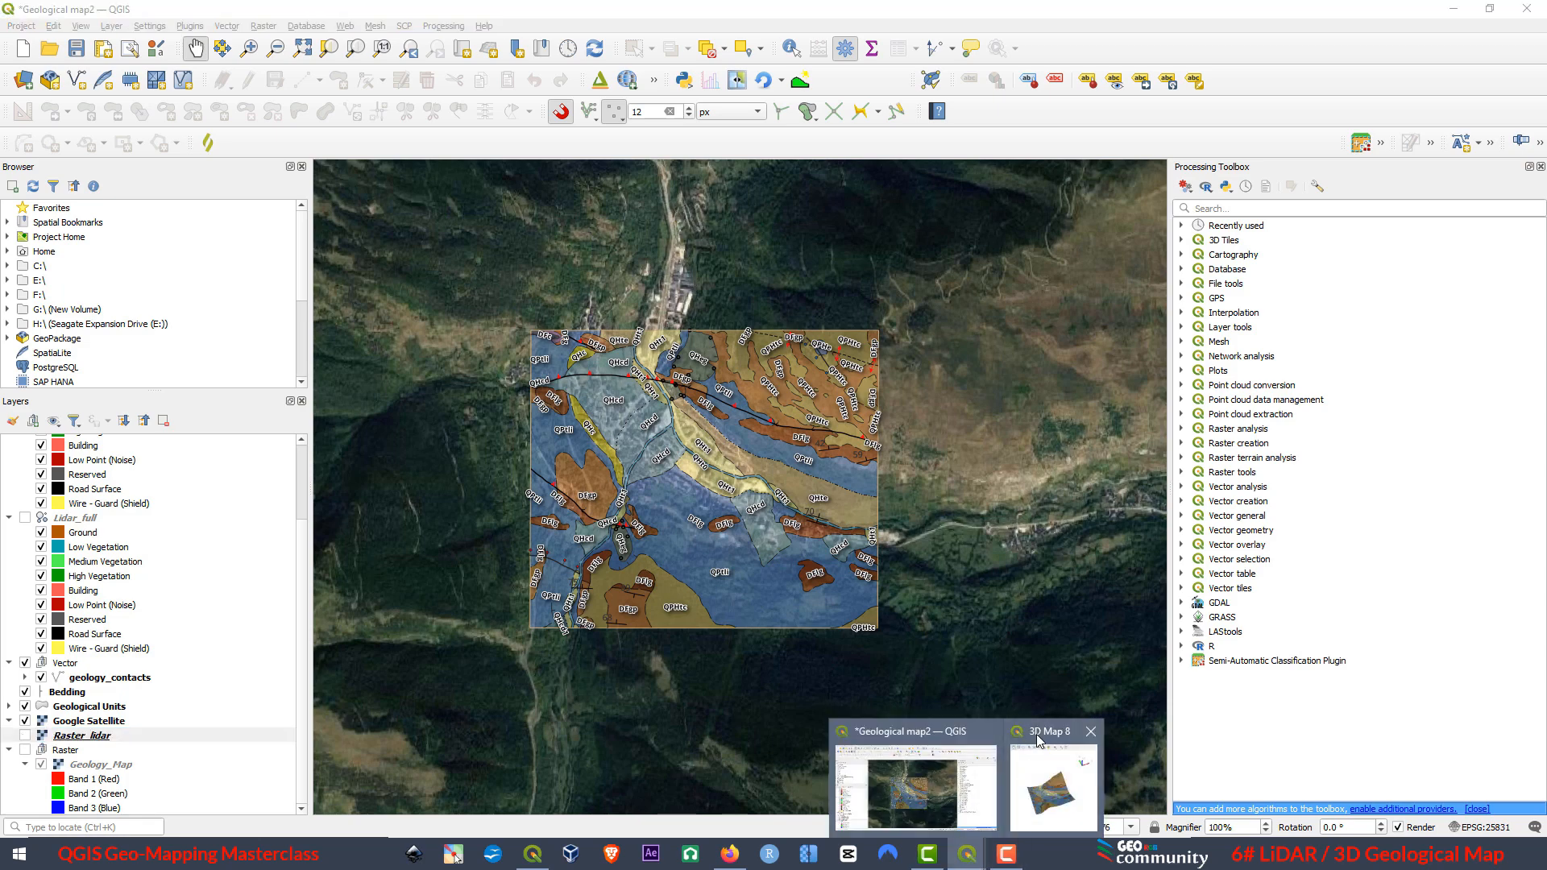
click(1040, 741)
click(1231, 221)
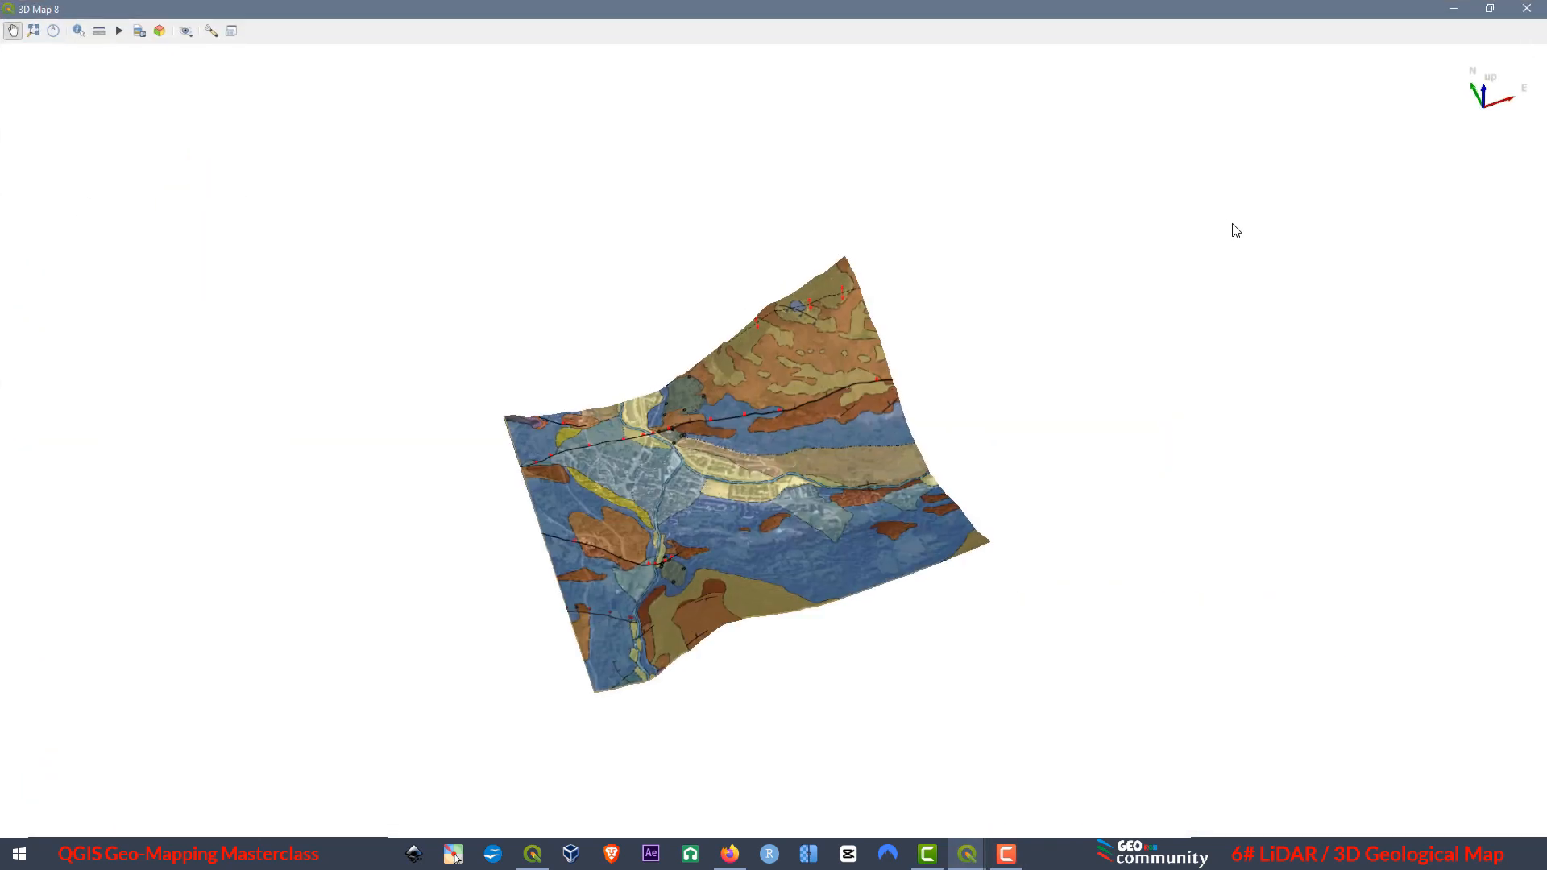
Examine the satellite imagery beneath the semi-transparent geological units from several sides, including the town and river valley up close.
scroll(680, 549, up, 5)
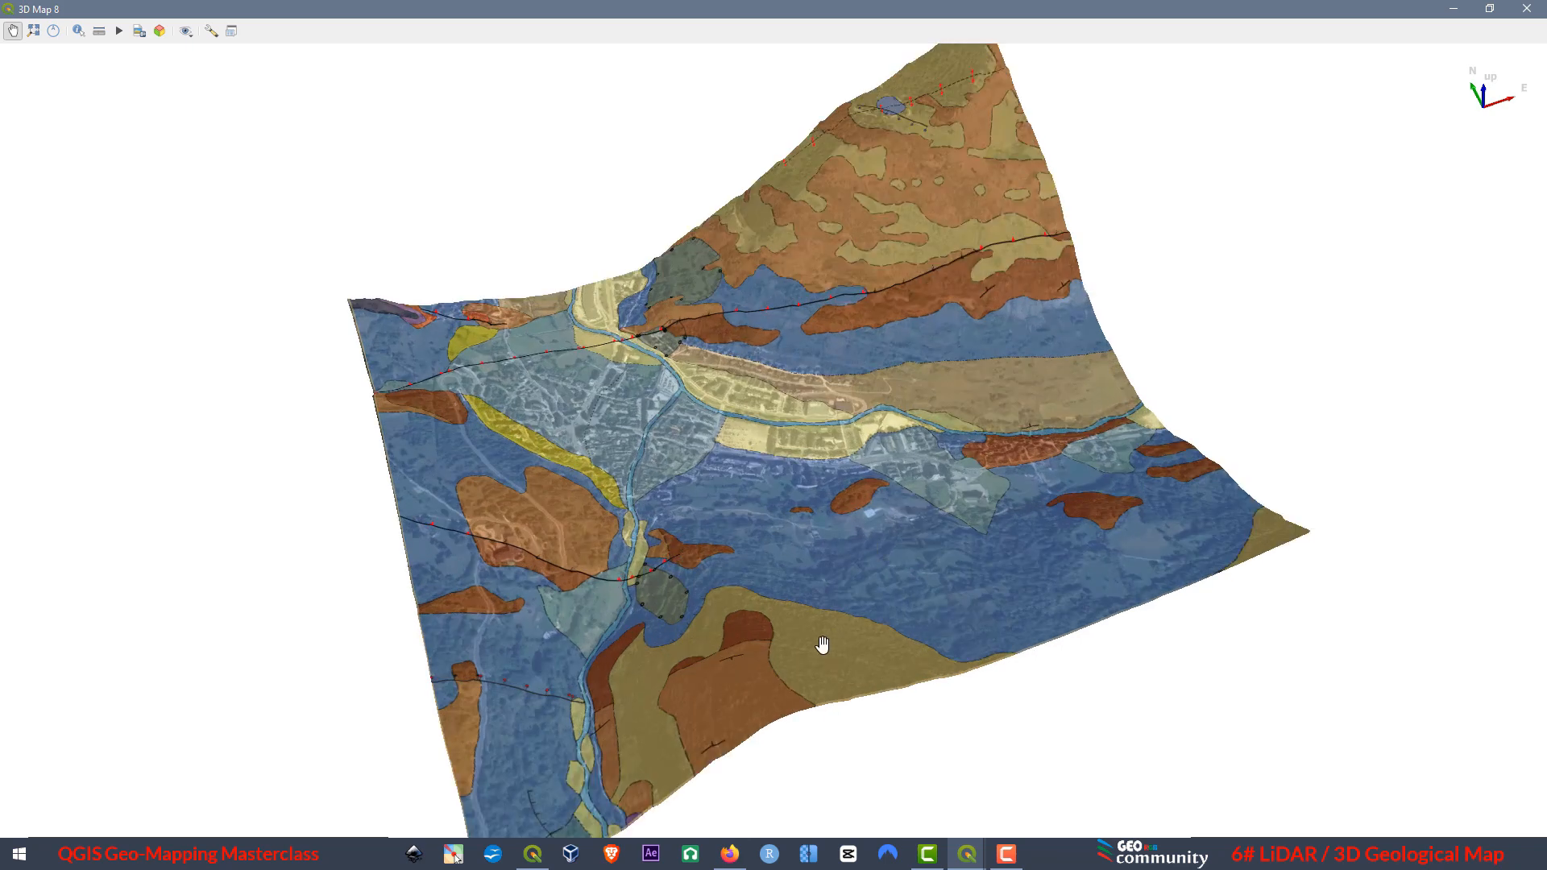
drag(684, 673, 630, 591)
drag(833, 549, 1225, 667)
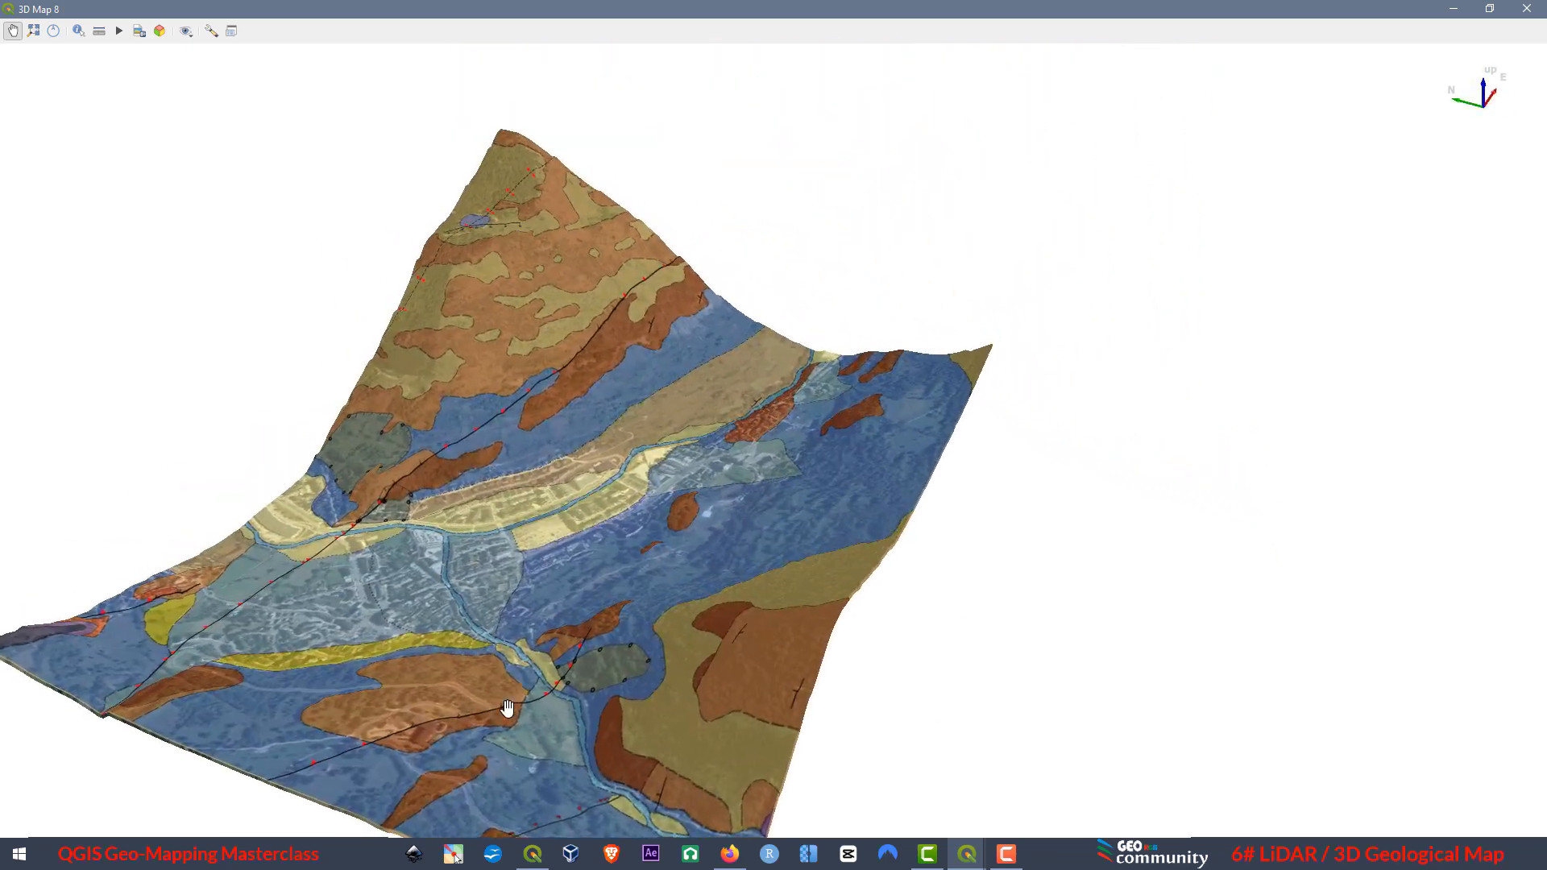
scroll(450, 718, up, 2)
scroll(619, 586, up, 3)
drag(815, 547, 106, 649)
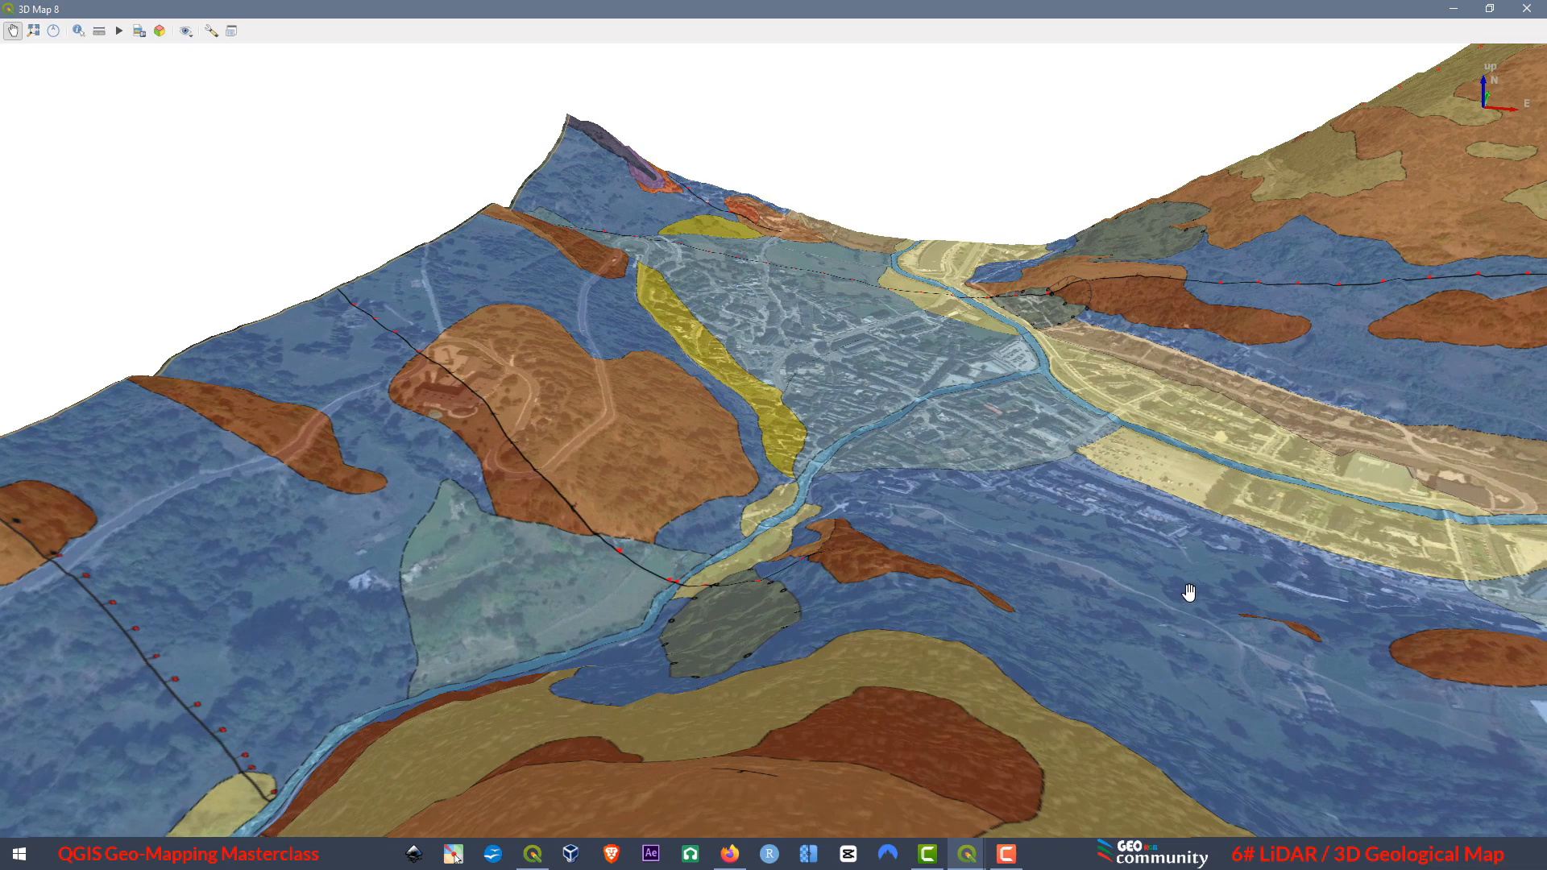
drag(1189, 592, 651, 546)
drag(1115, 490, 684, 360)
scroll(1336, 344, up, 6)
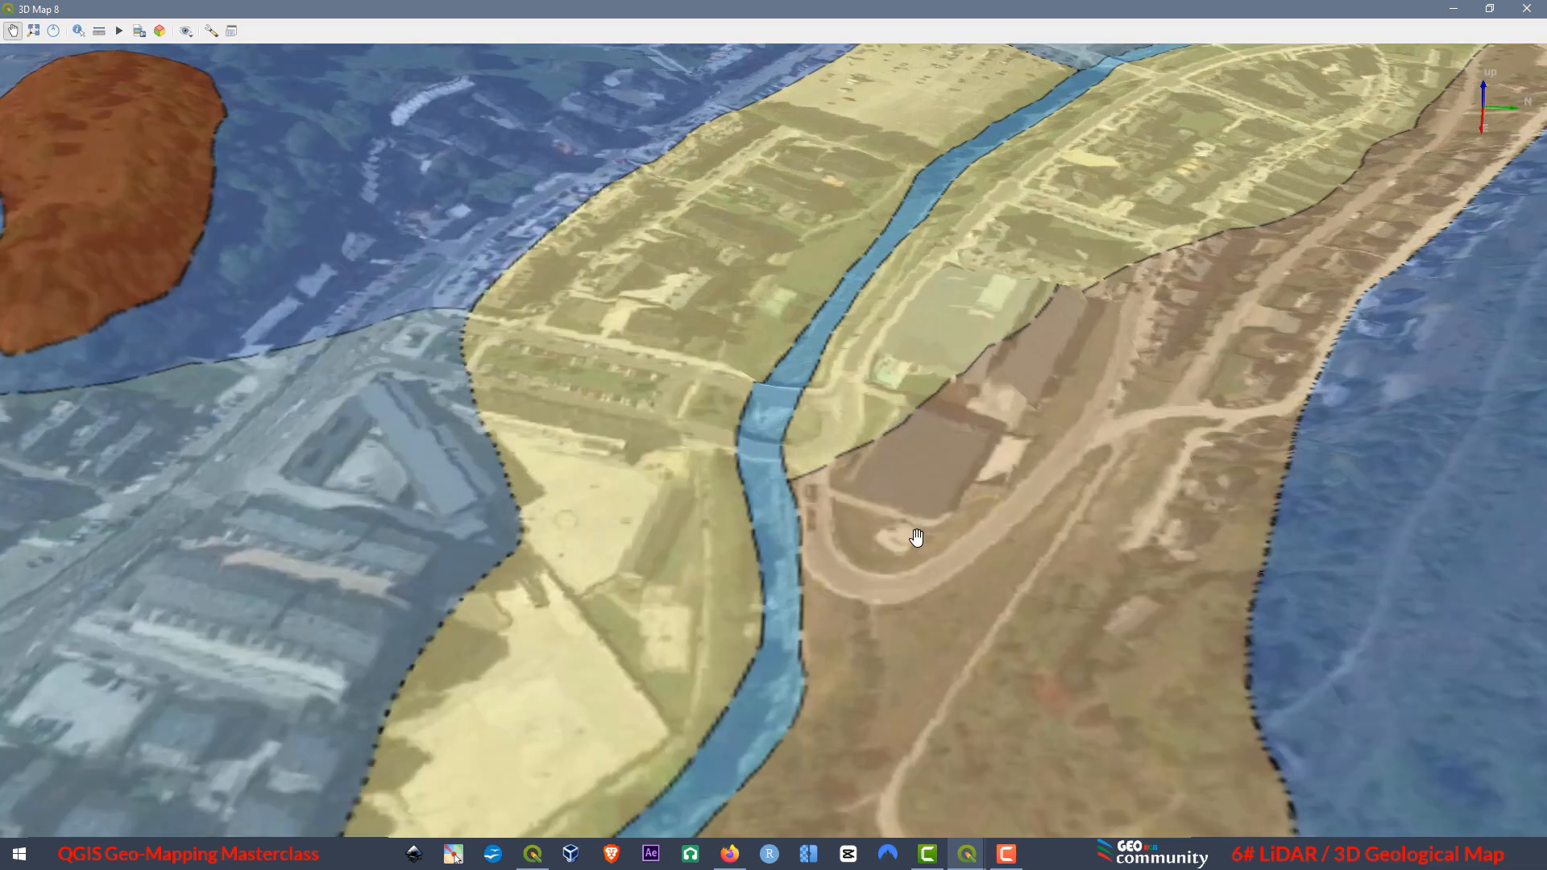
drag(917, 538, 1093, 481)
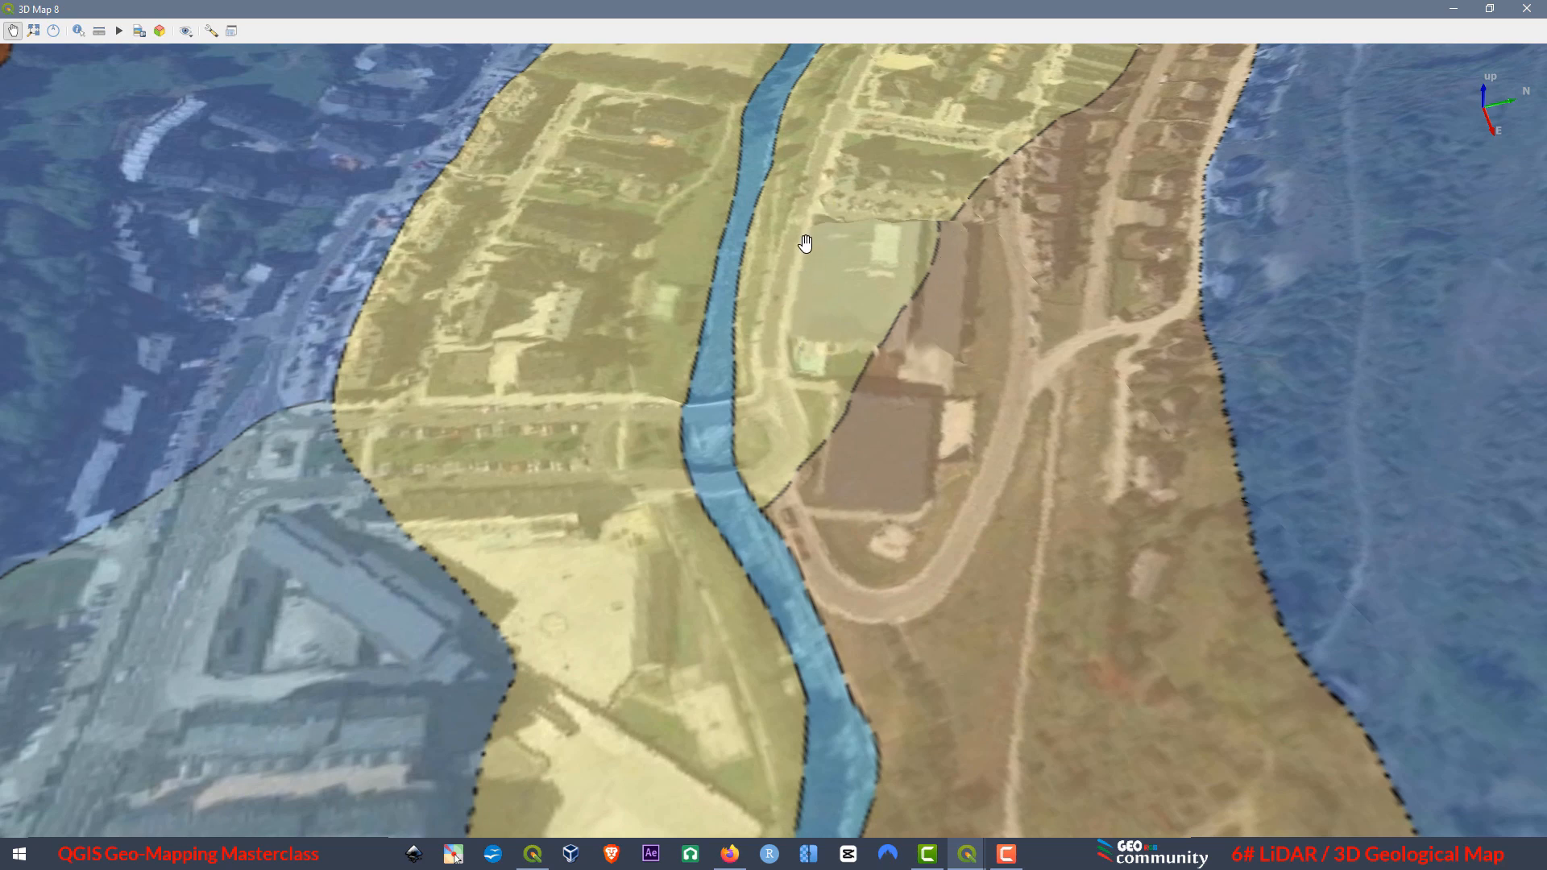
scroll(840, 390, down, 10)
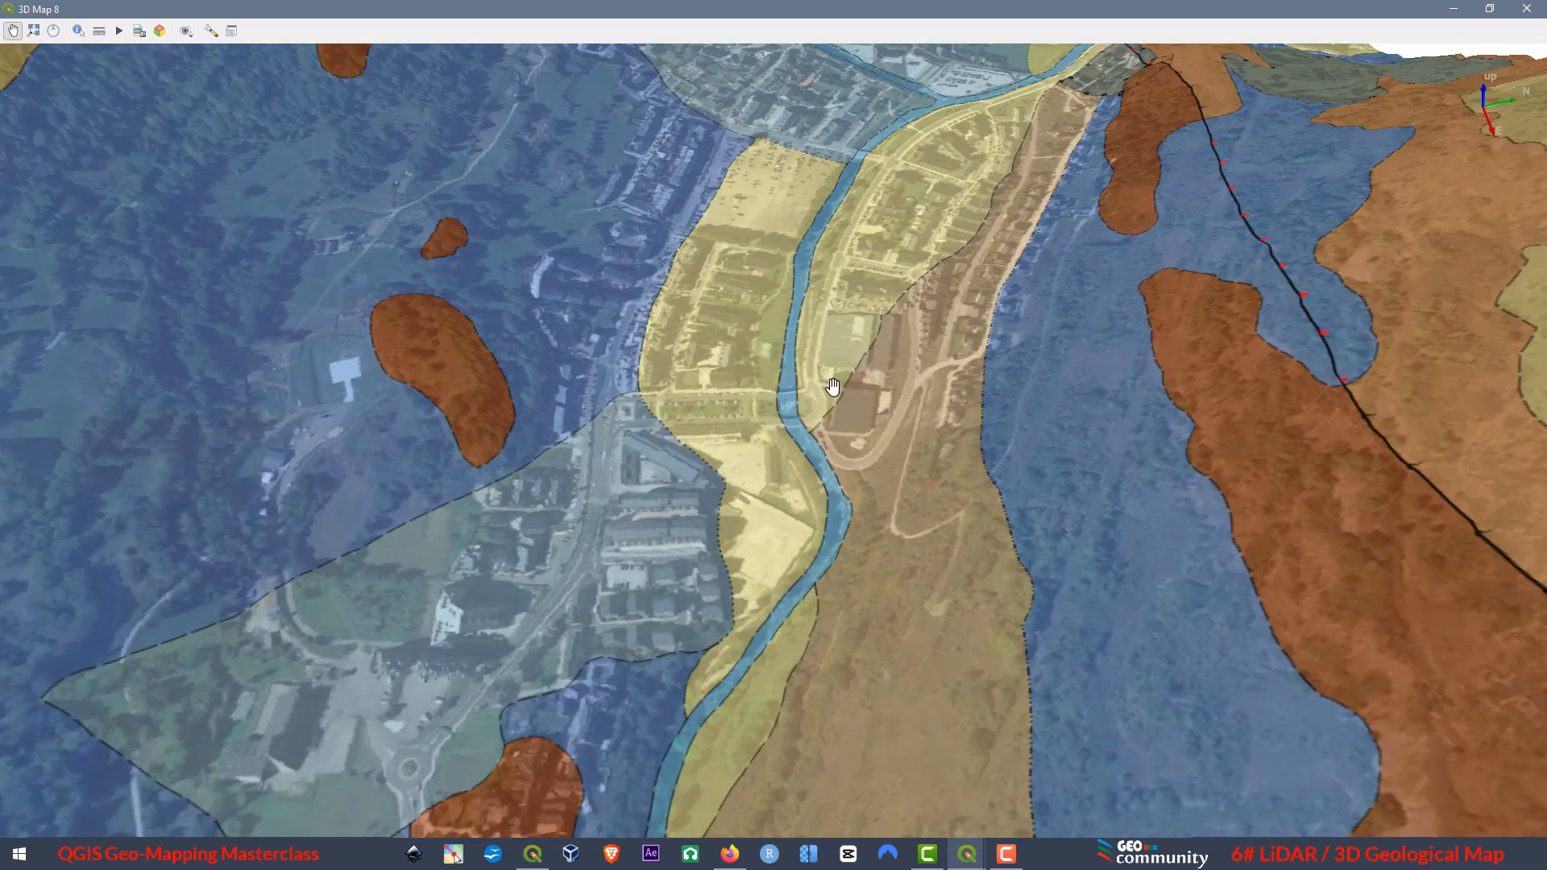
scroll(826, 385, down, 3)
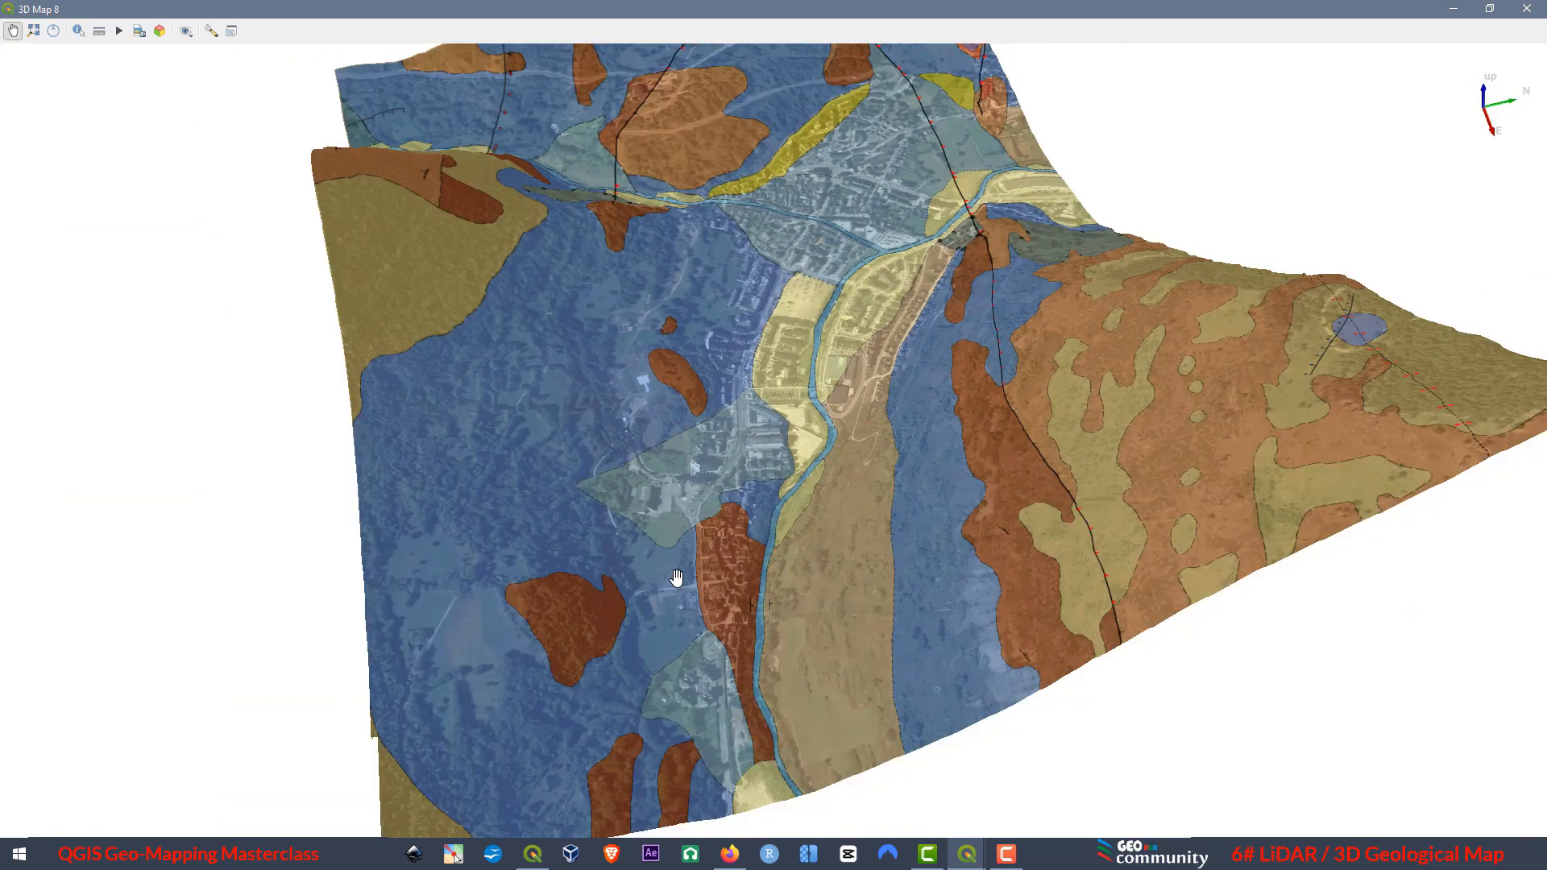
drag(693, 561, 1067, 698)
scroll(1067, 698, down, 1)
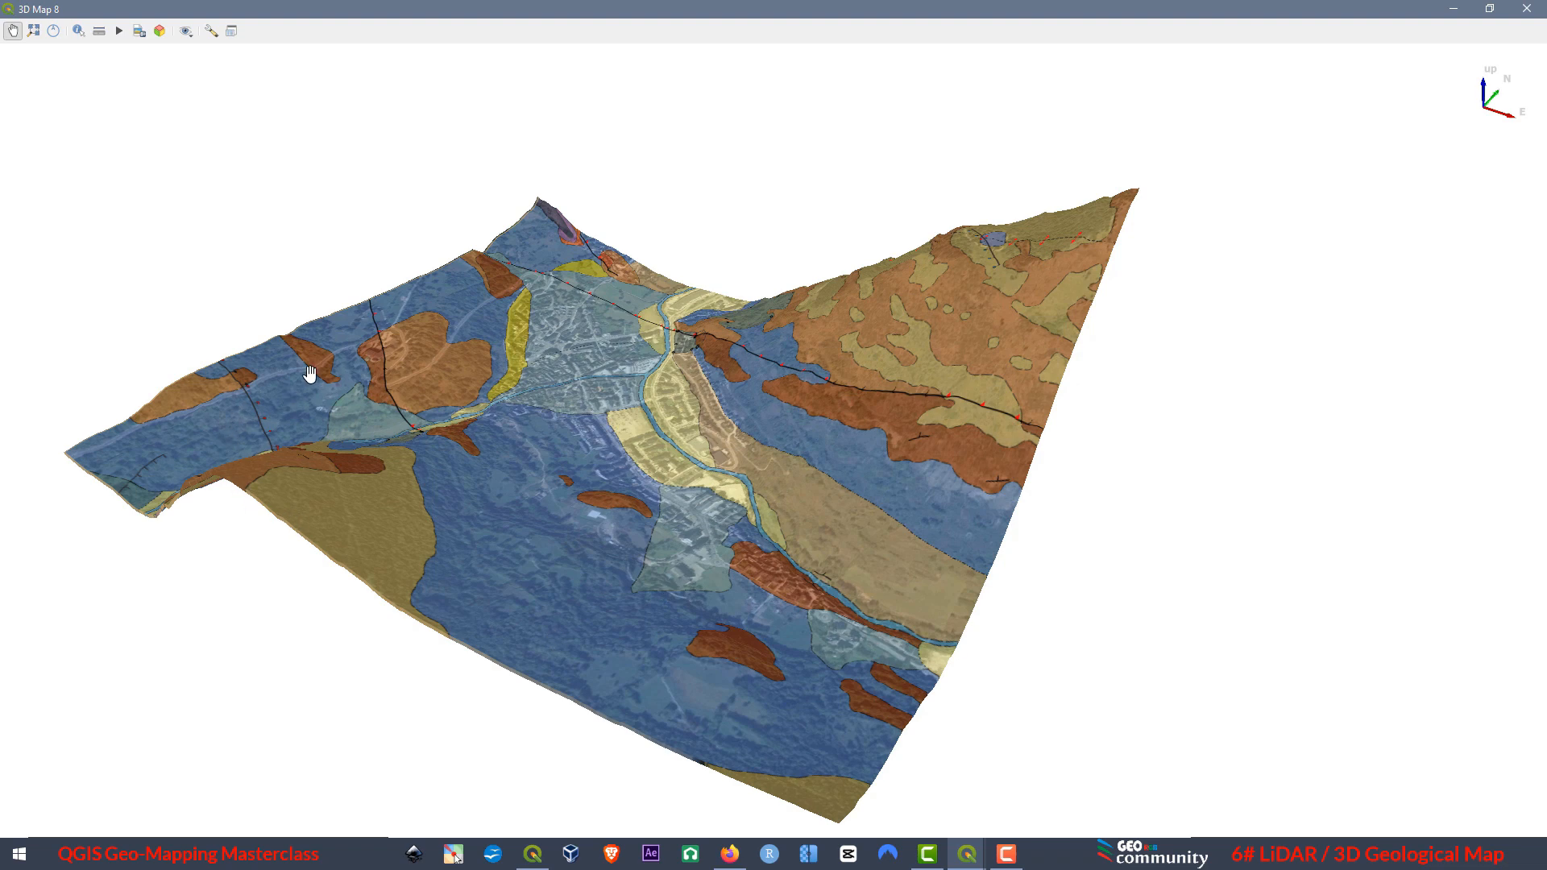
key(F10)
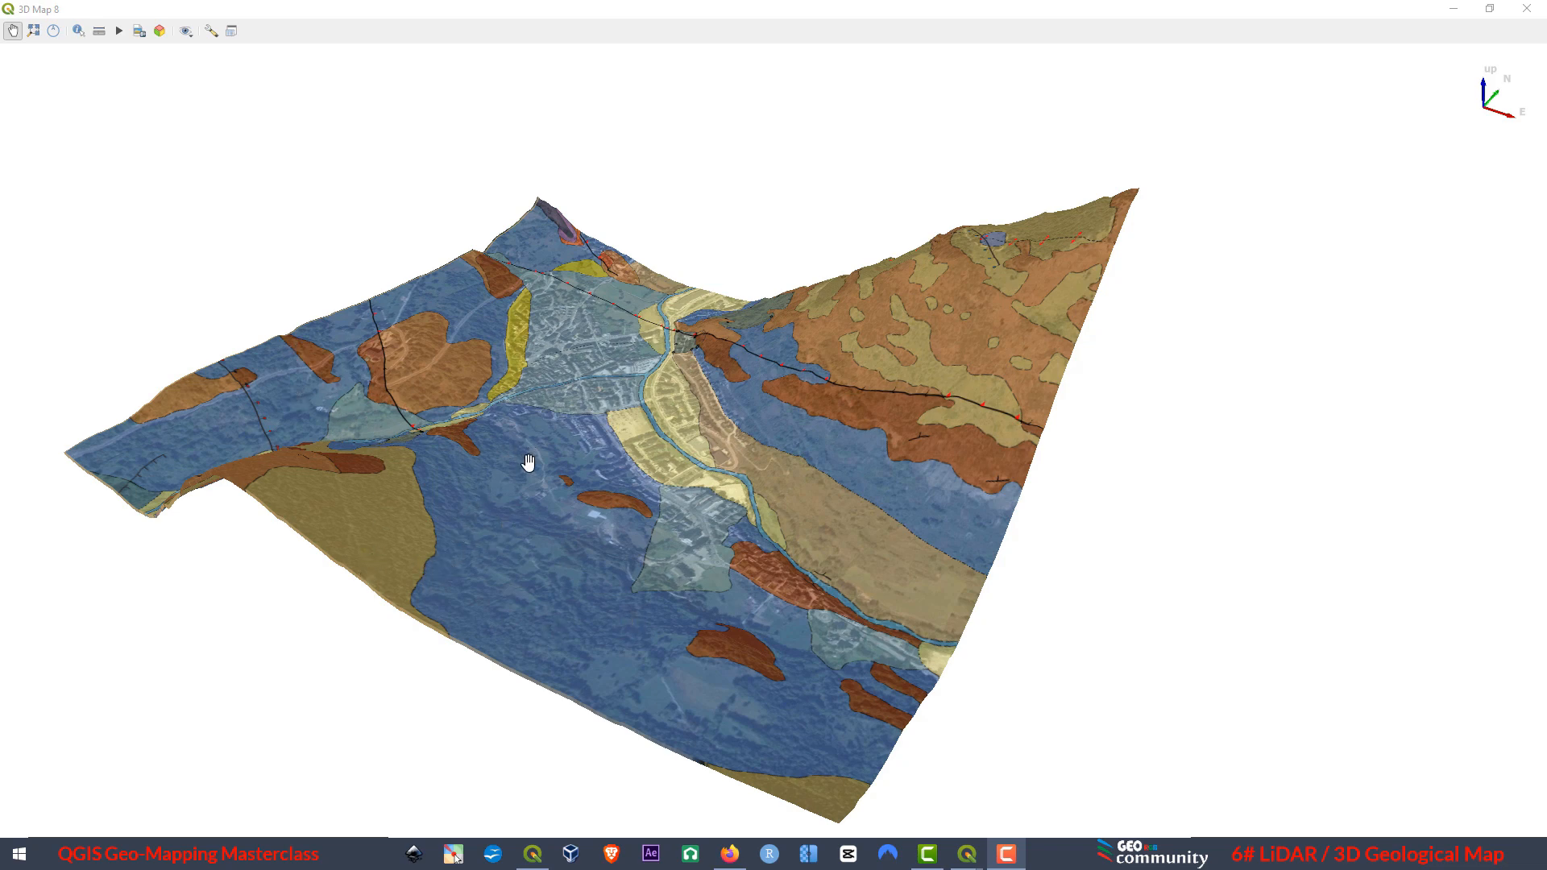
Shrink the 3D view and add the raster bt5mtif1706517706542.tif from the GEOTIFF_1 folder to the project.
click(1490, 9)
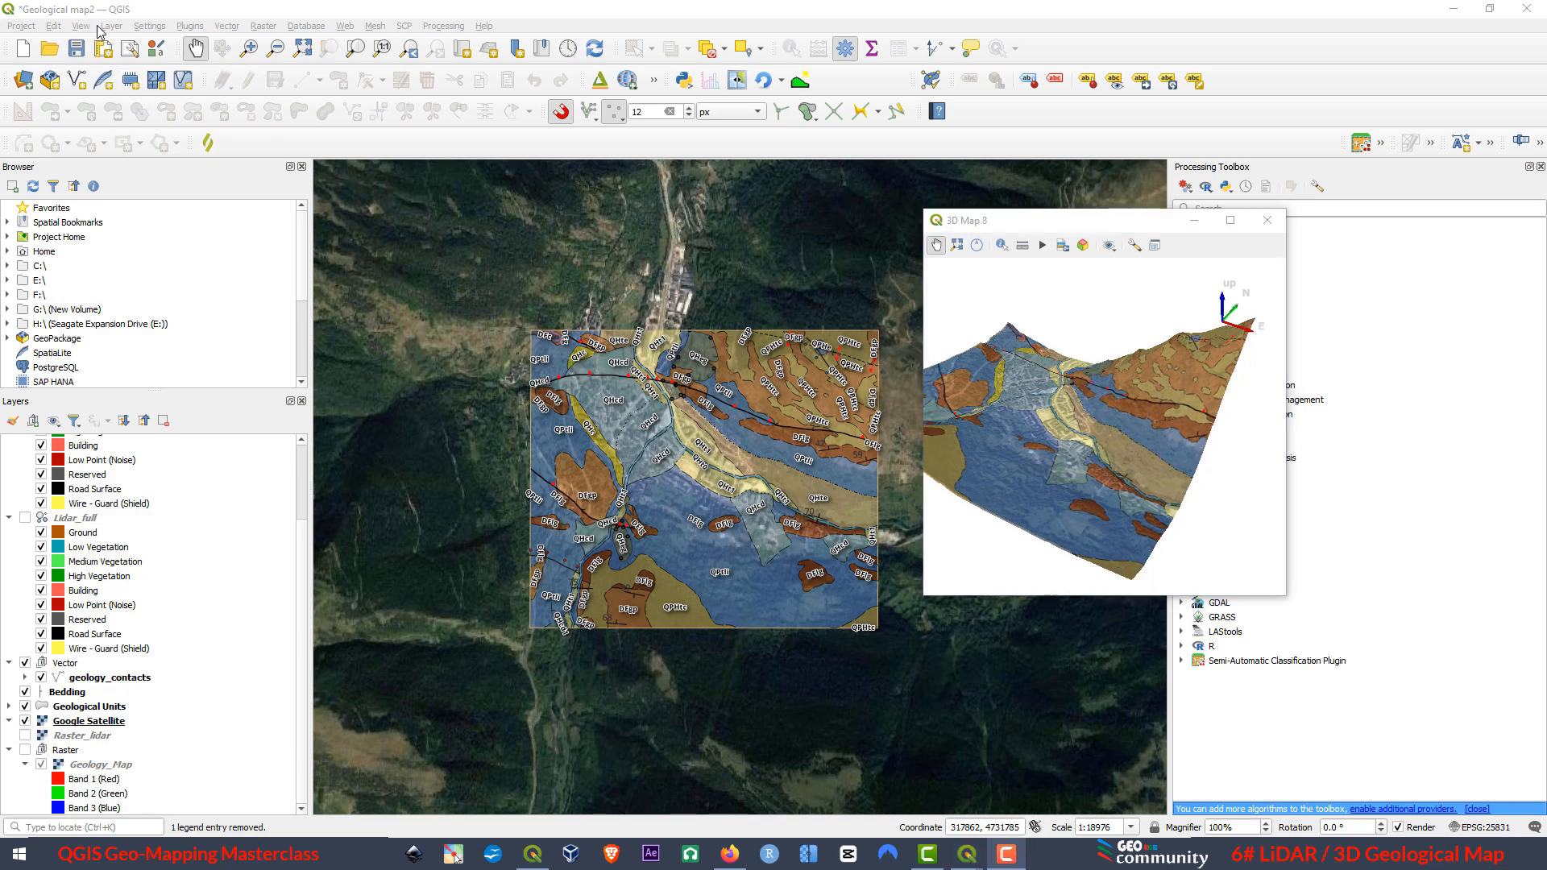
click(25, 81)
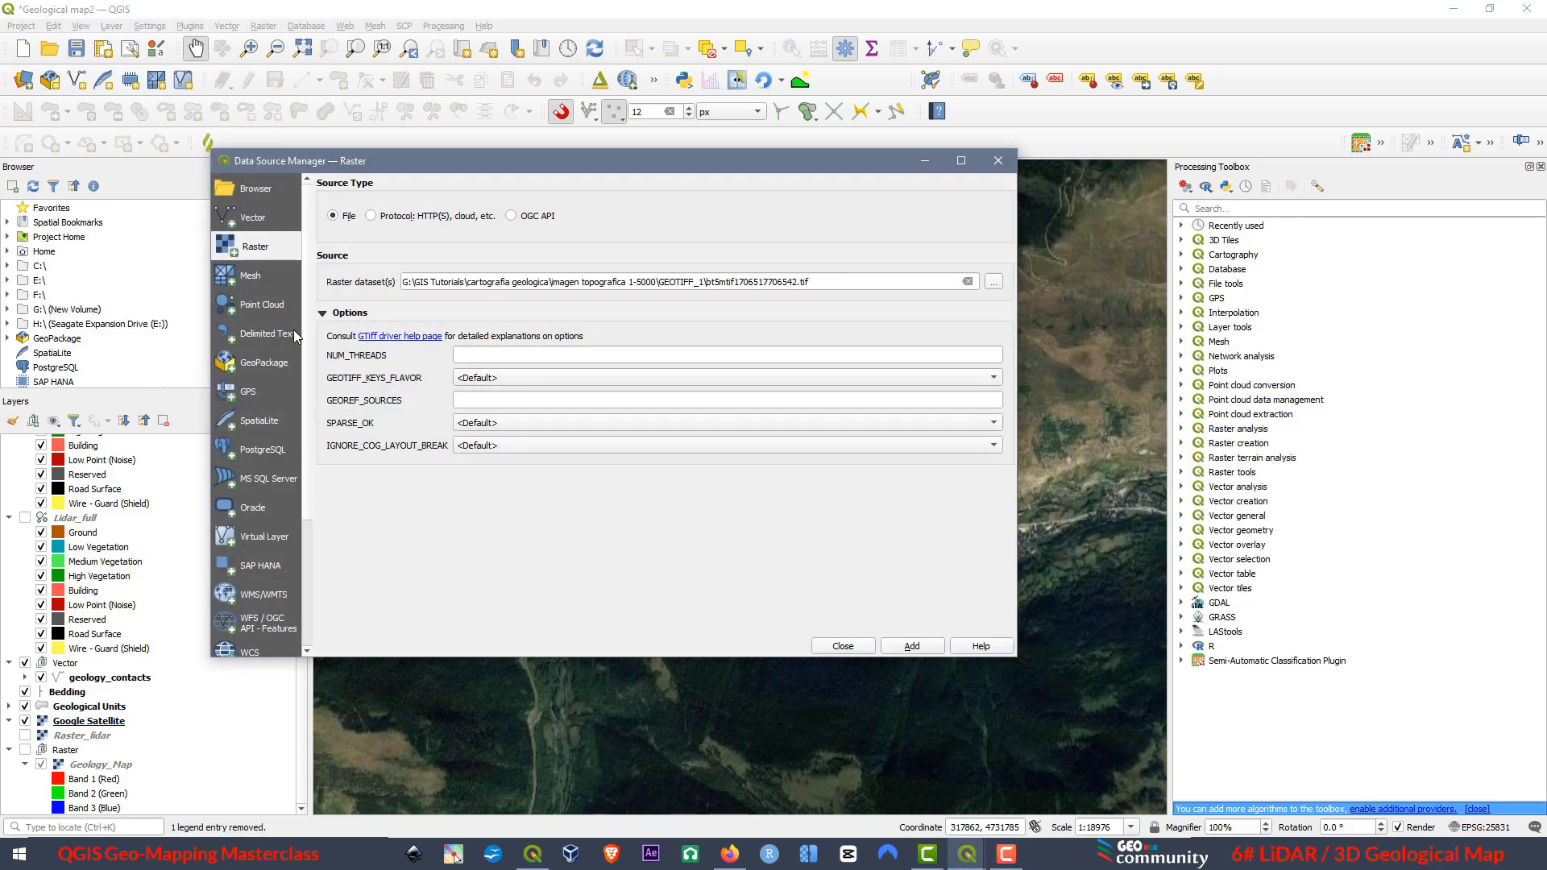
click(994, 284)
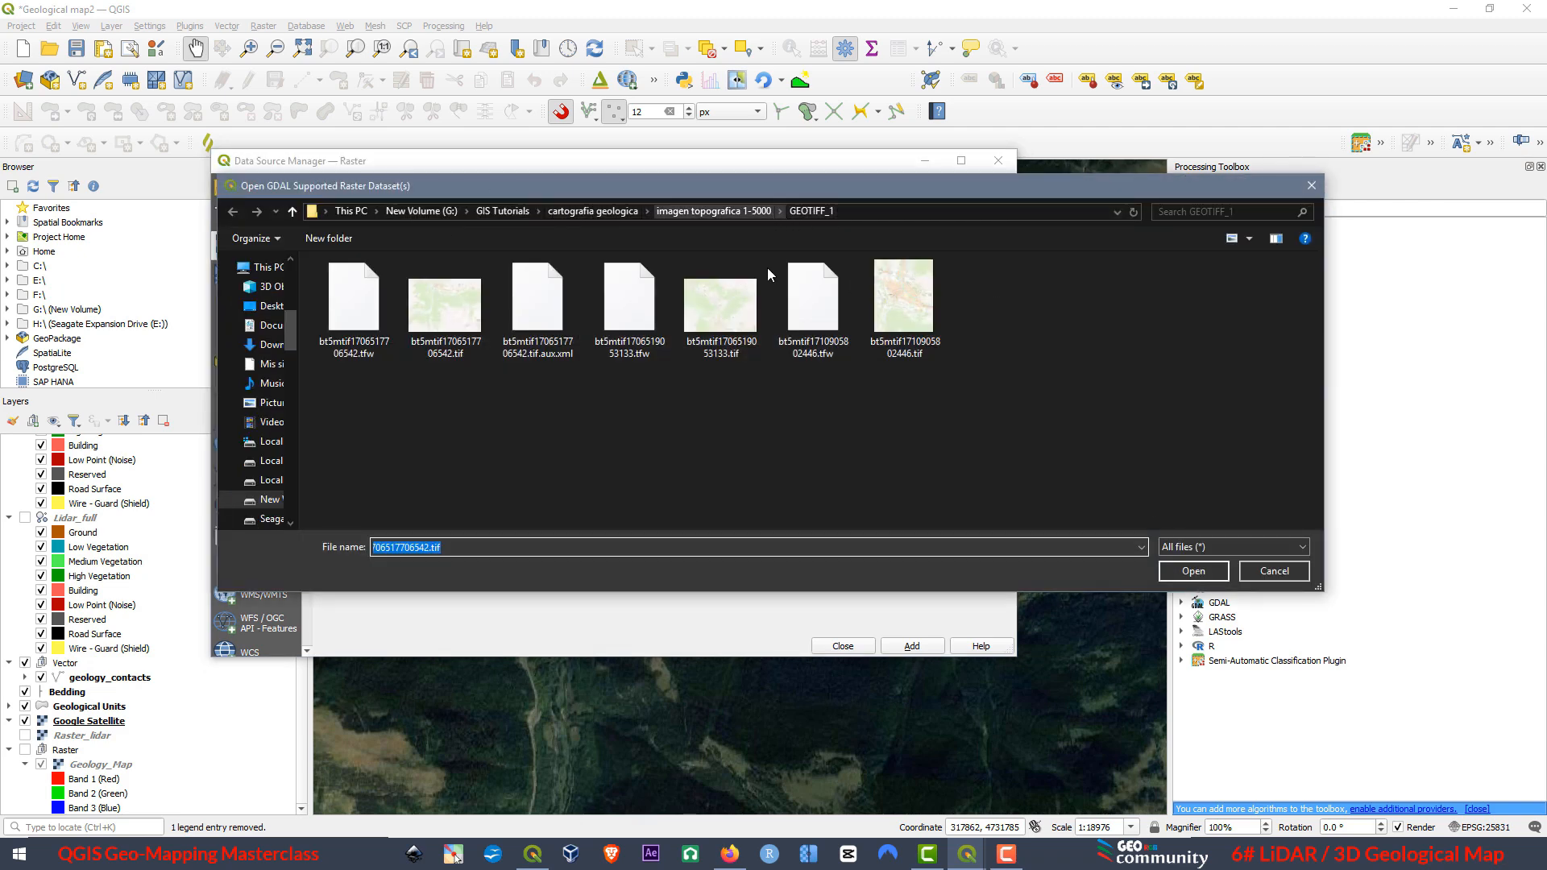
click(446, 306)
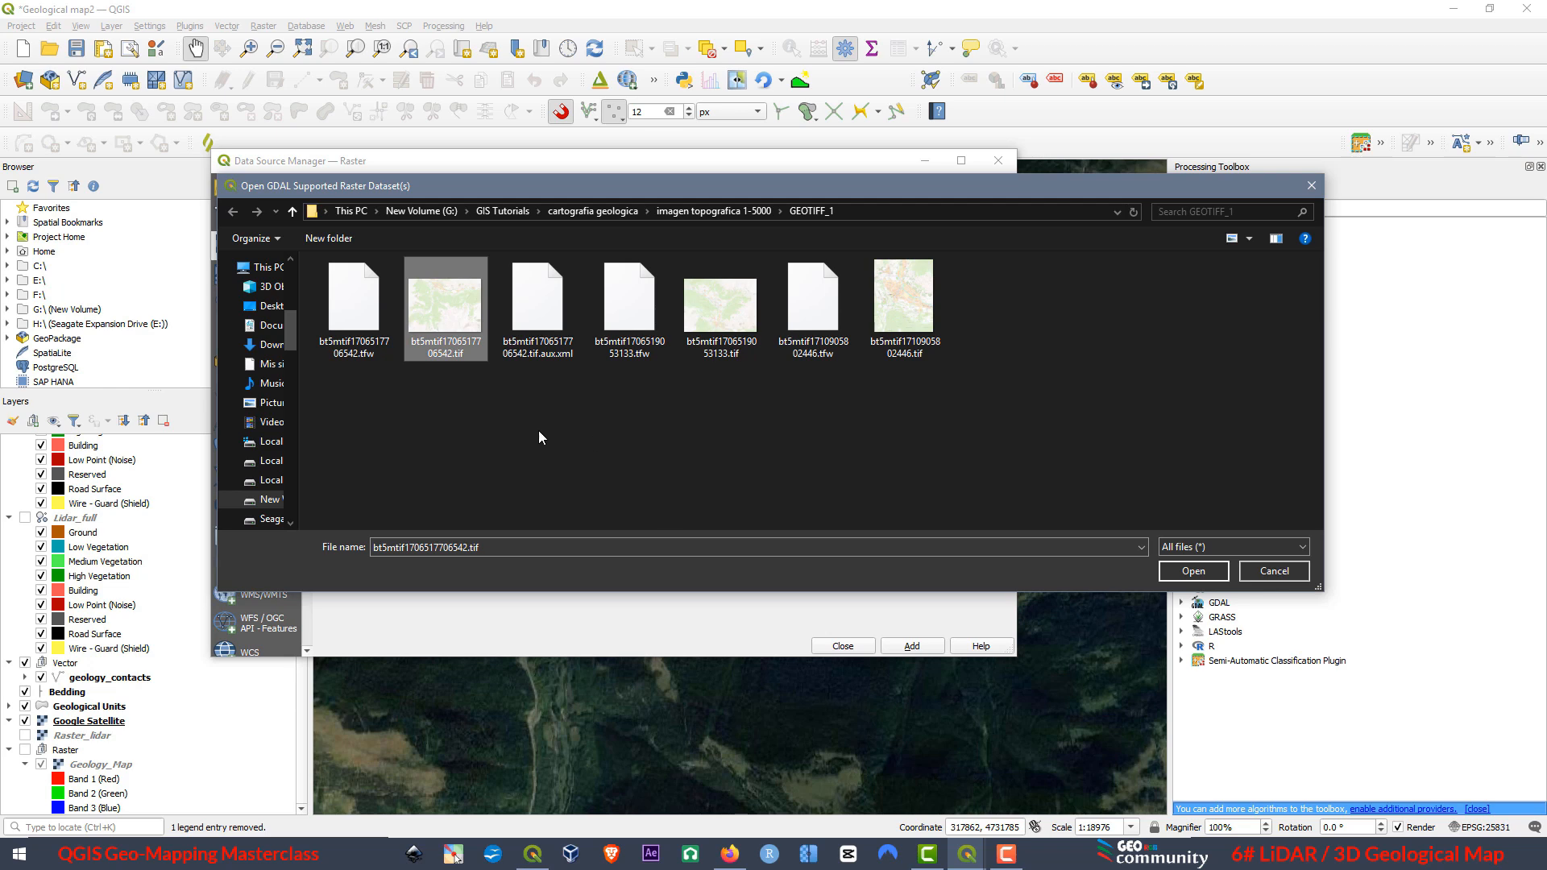
click(1201, 570)
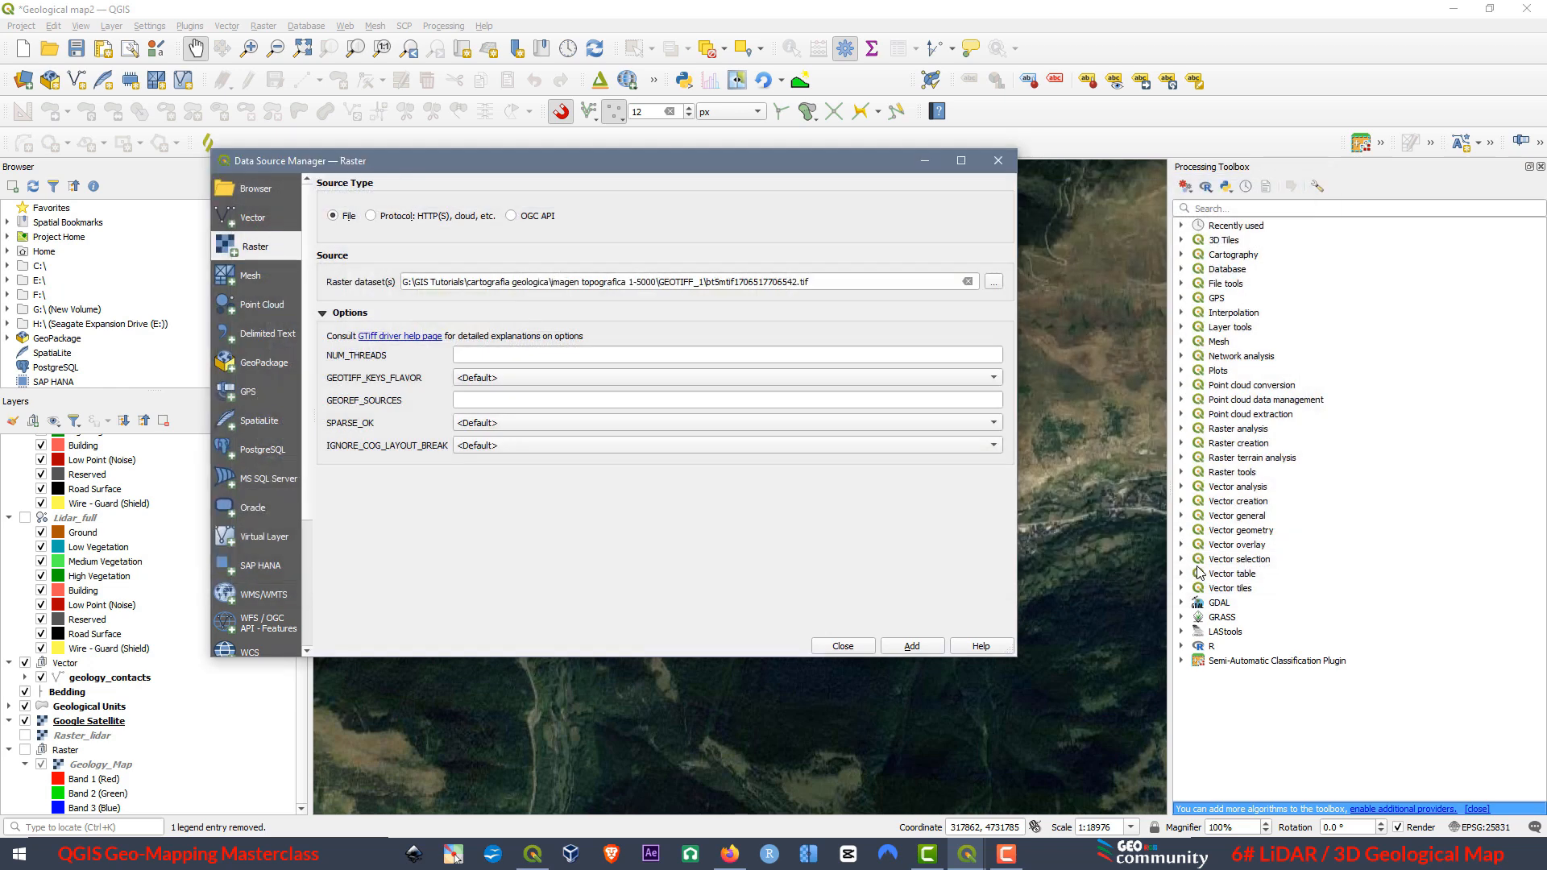
click(911, 646)
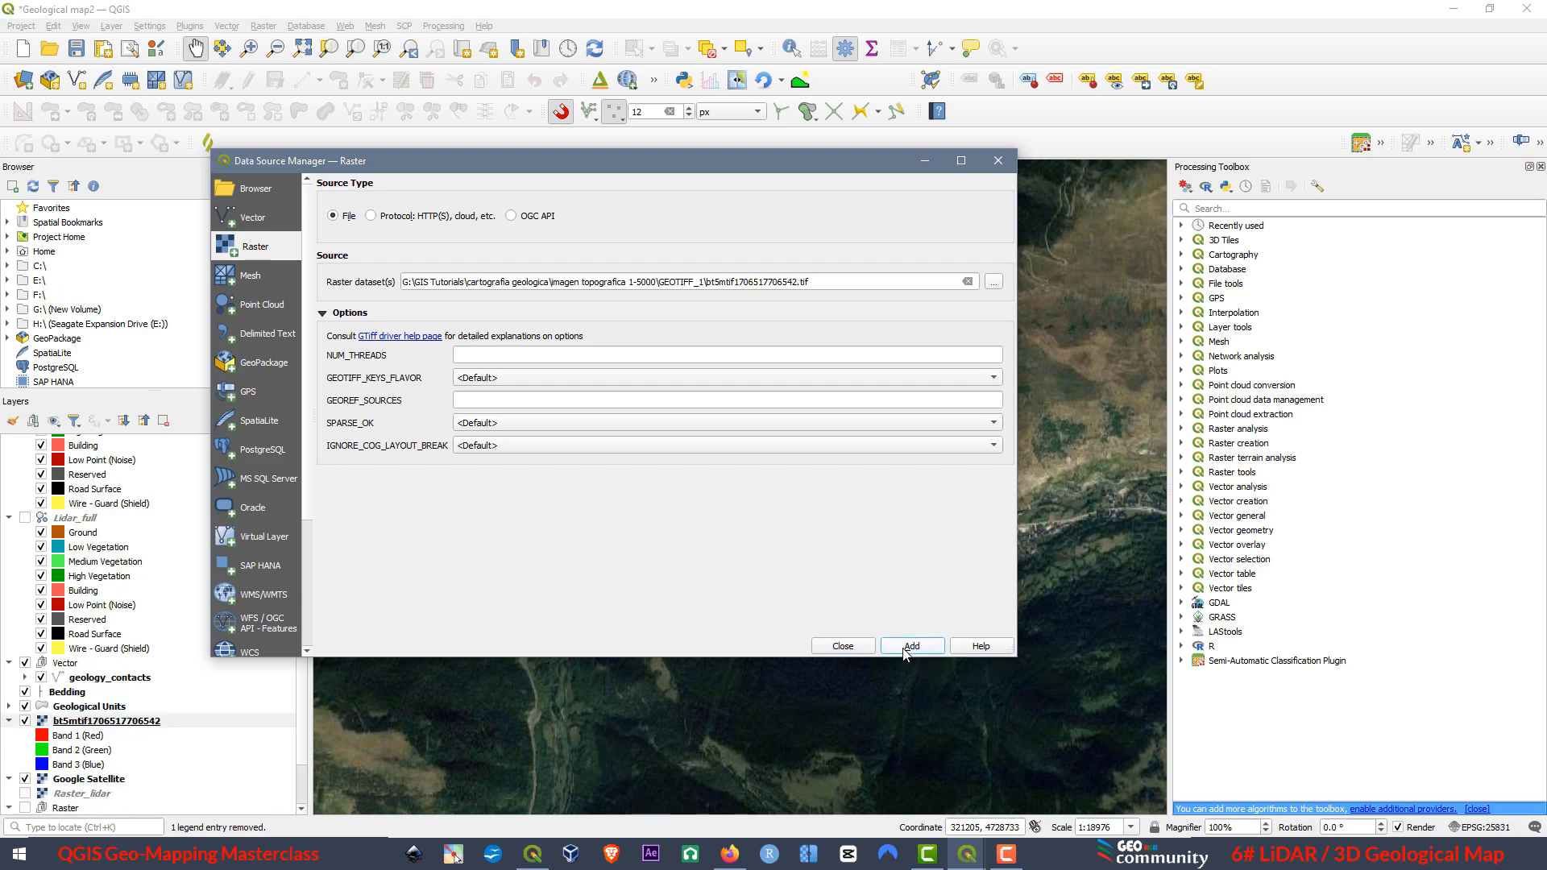
click(843, 647)
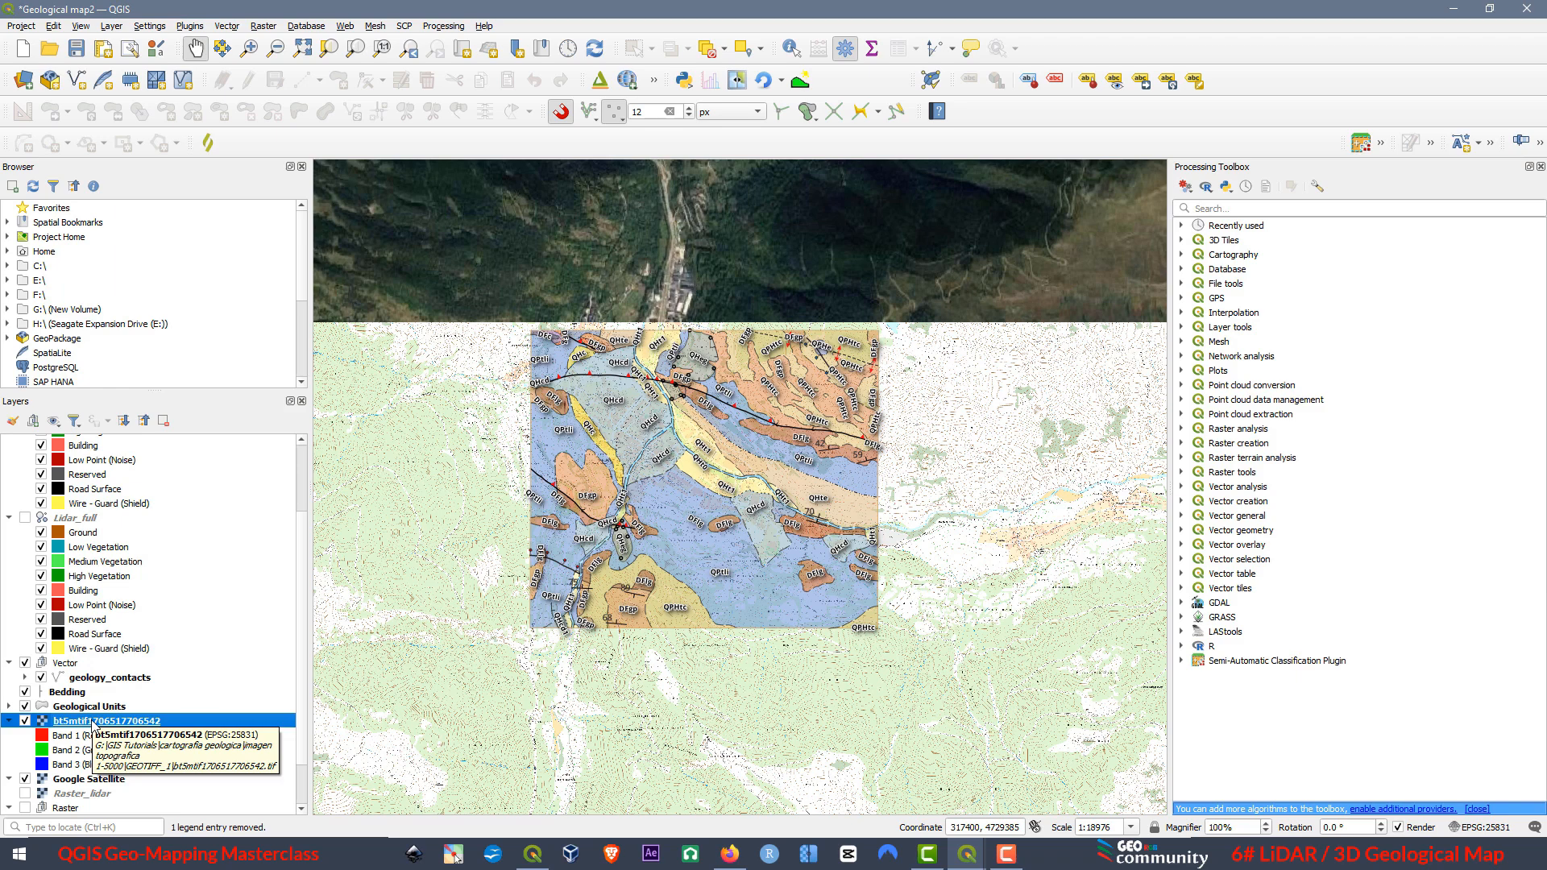
Hide the Google Satellite layer and maximize the 3D map with the topographic raster beneath the geology.
click(25, 780)
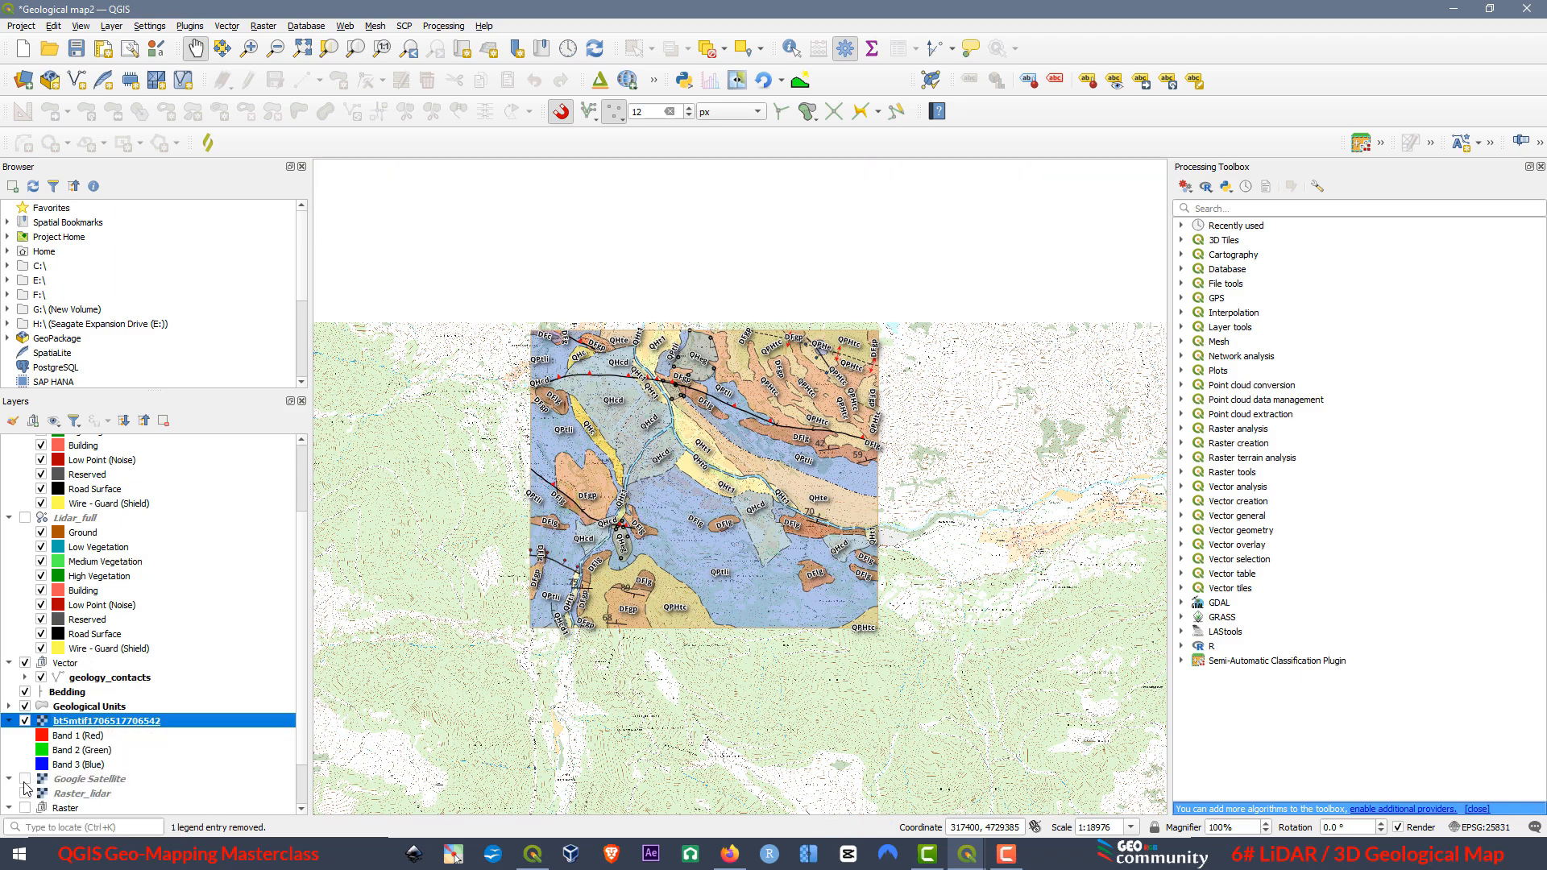
click(967, 853)
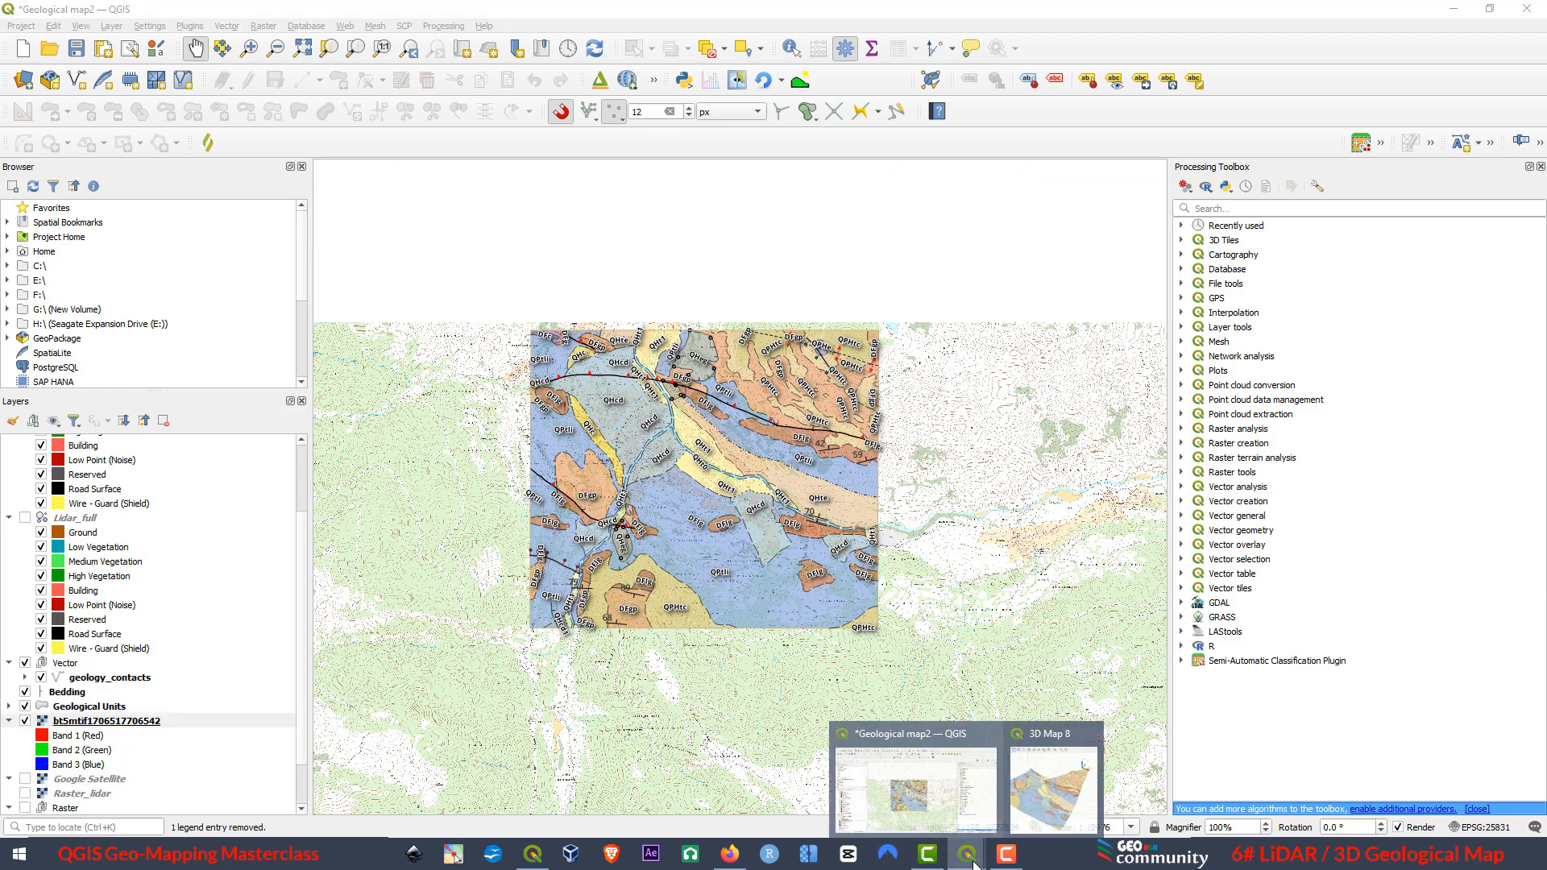
click(1050, 817)
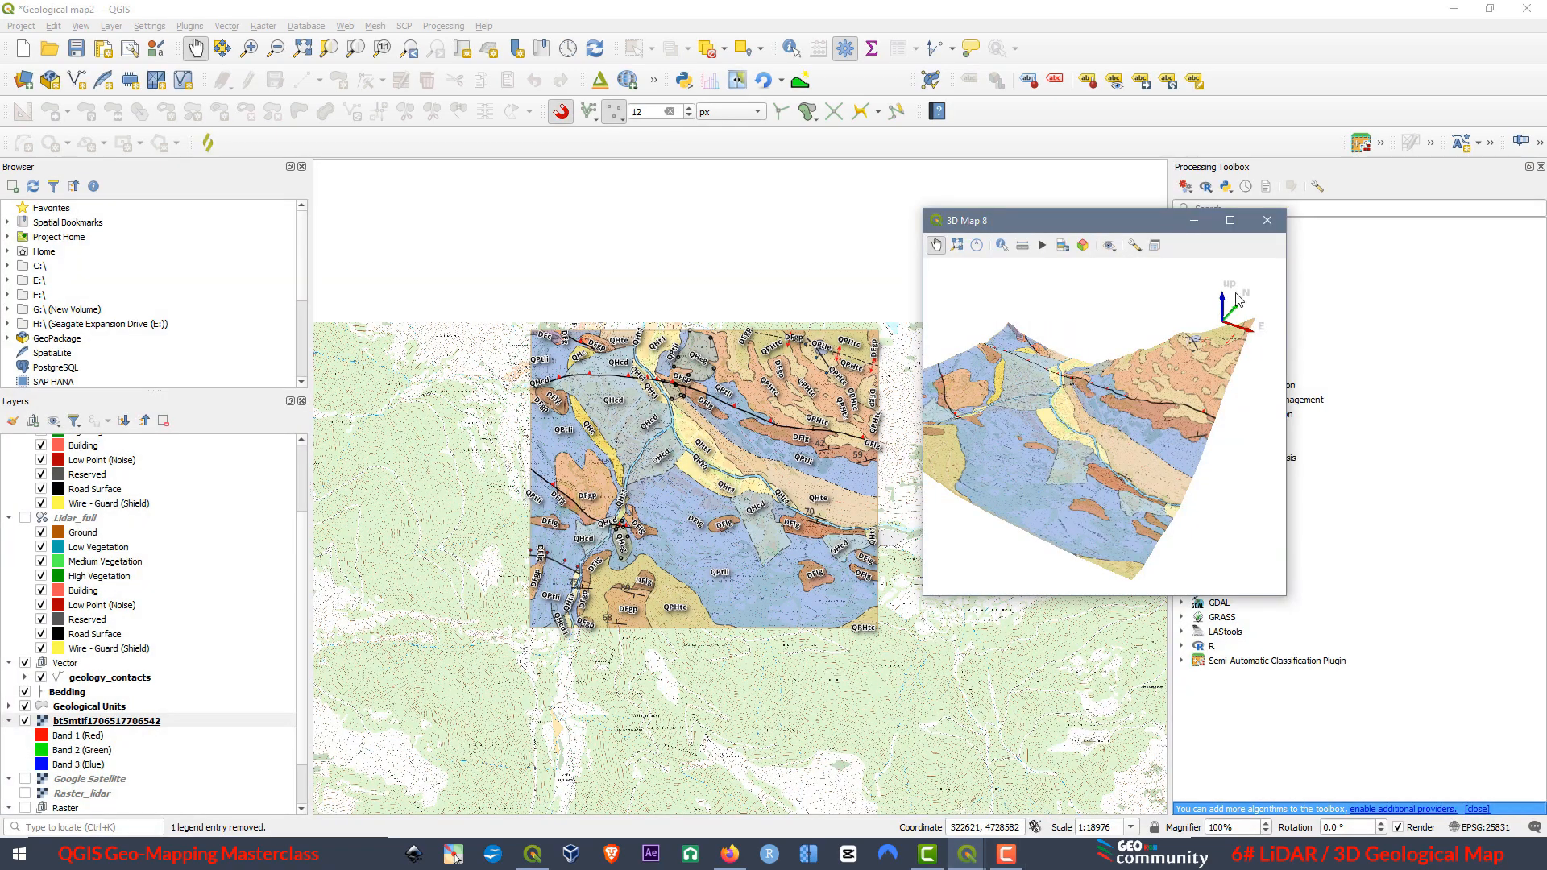
click(1231, 220)
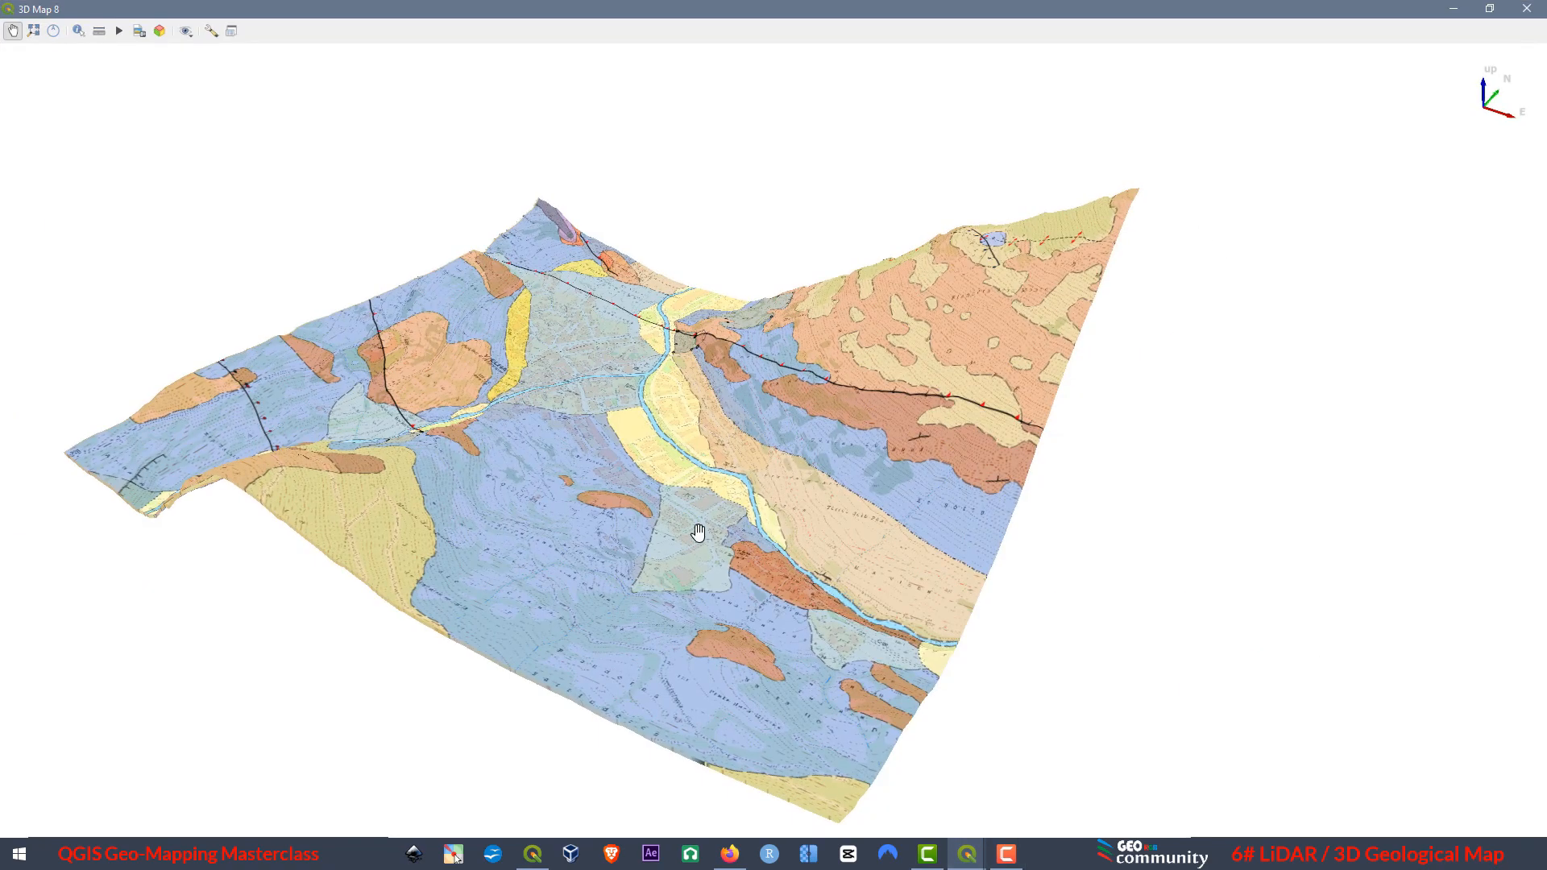
Examine the topographic contours and place names beneath the geological units along the valley and the northern slope.
scroll(487, 457, up, 5)
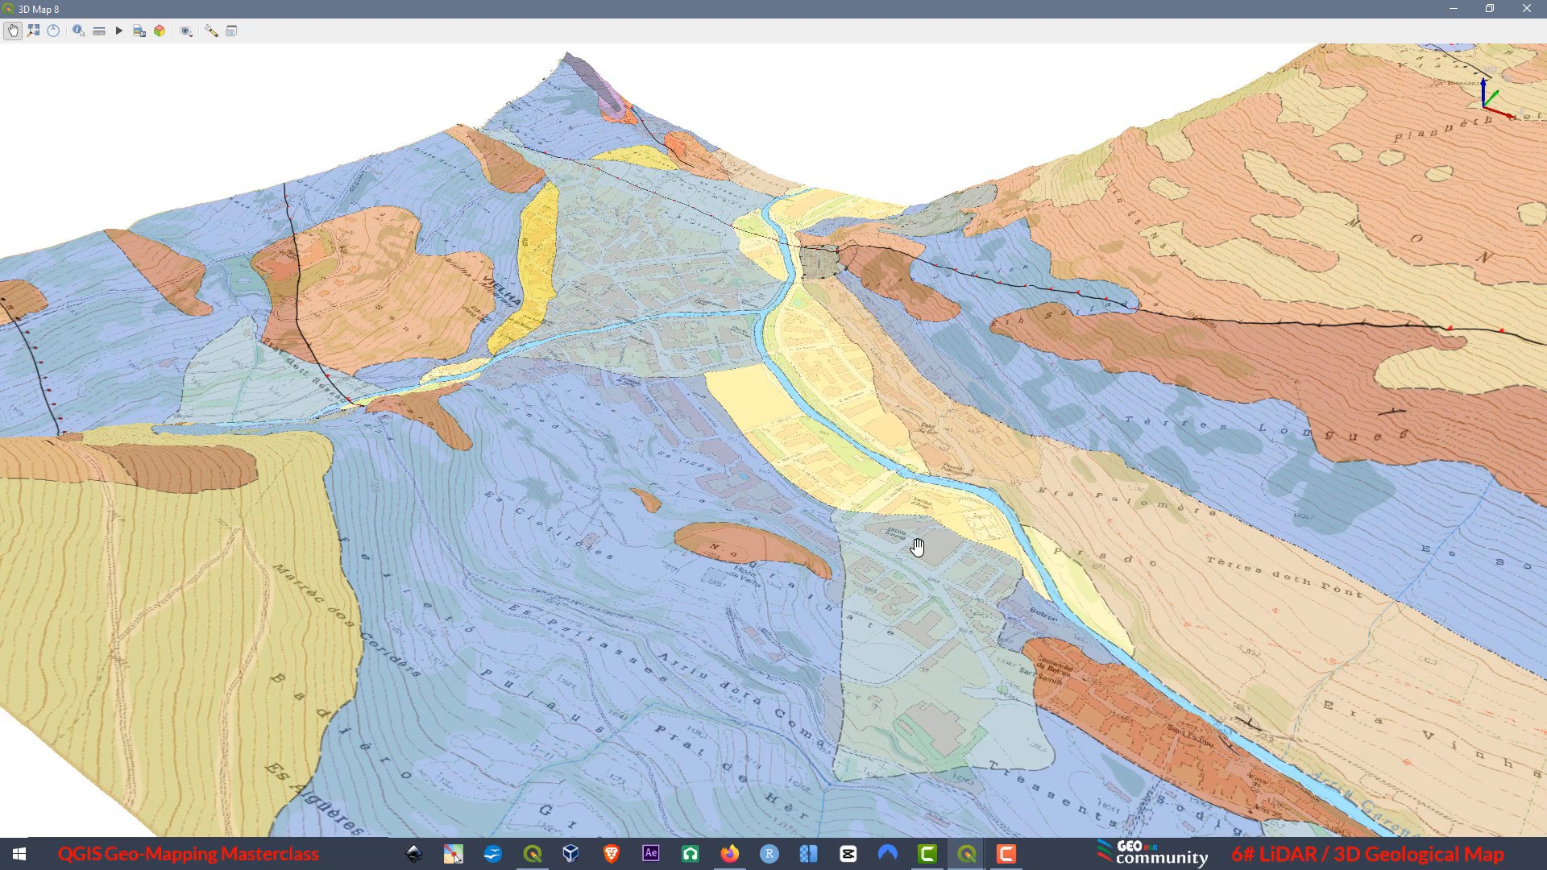
drag(854, 505, 911, 577)
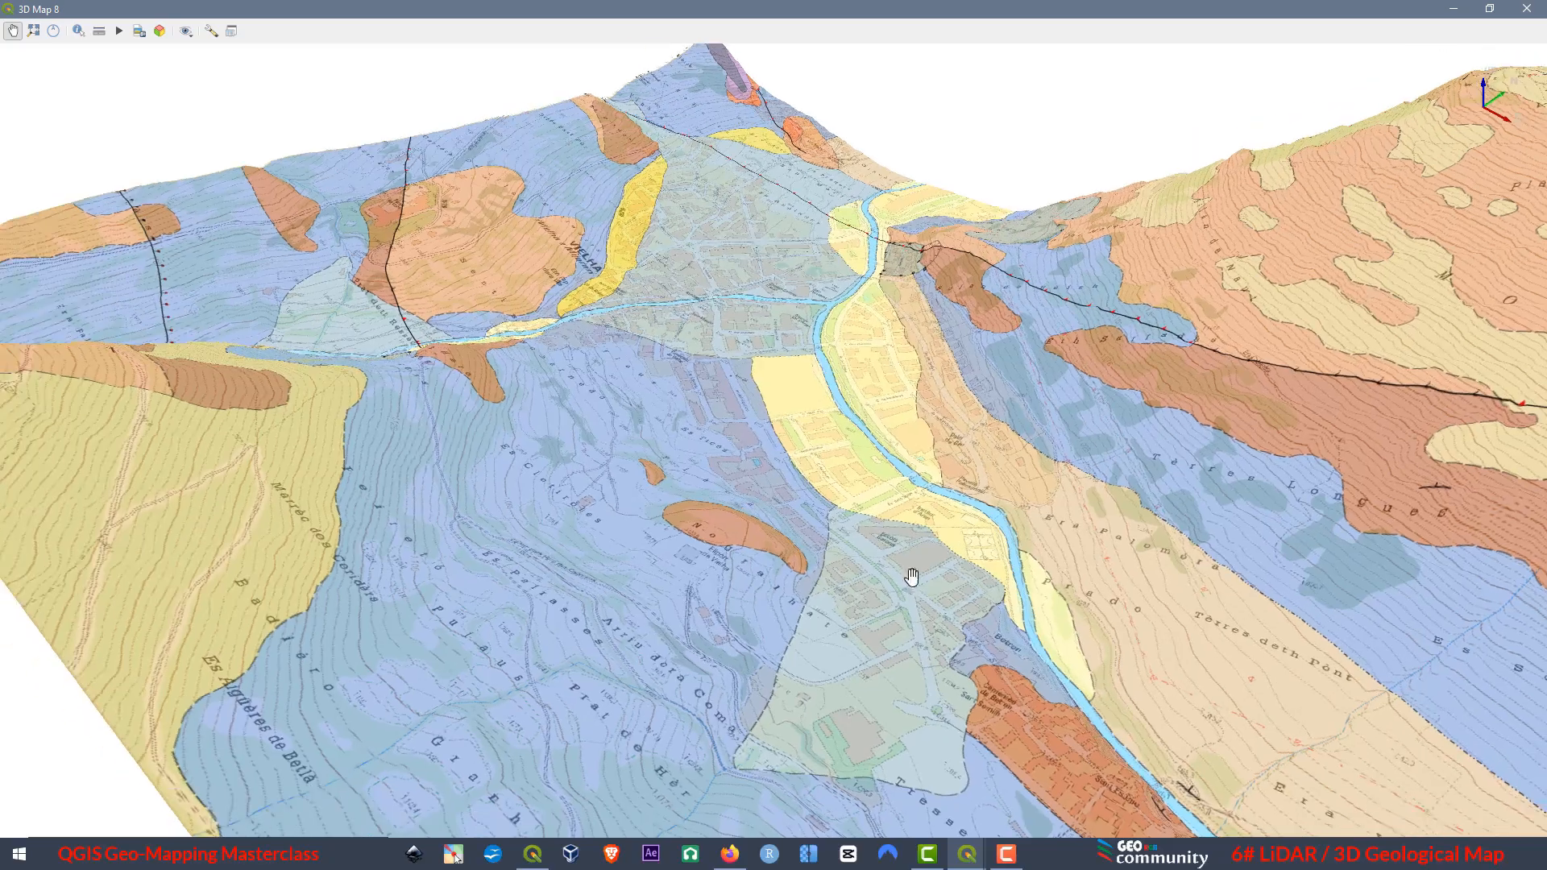
drag(1183, 556, 669, 556)
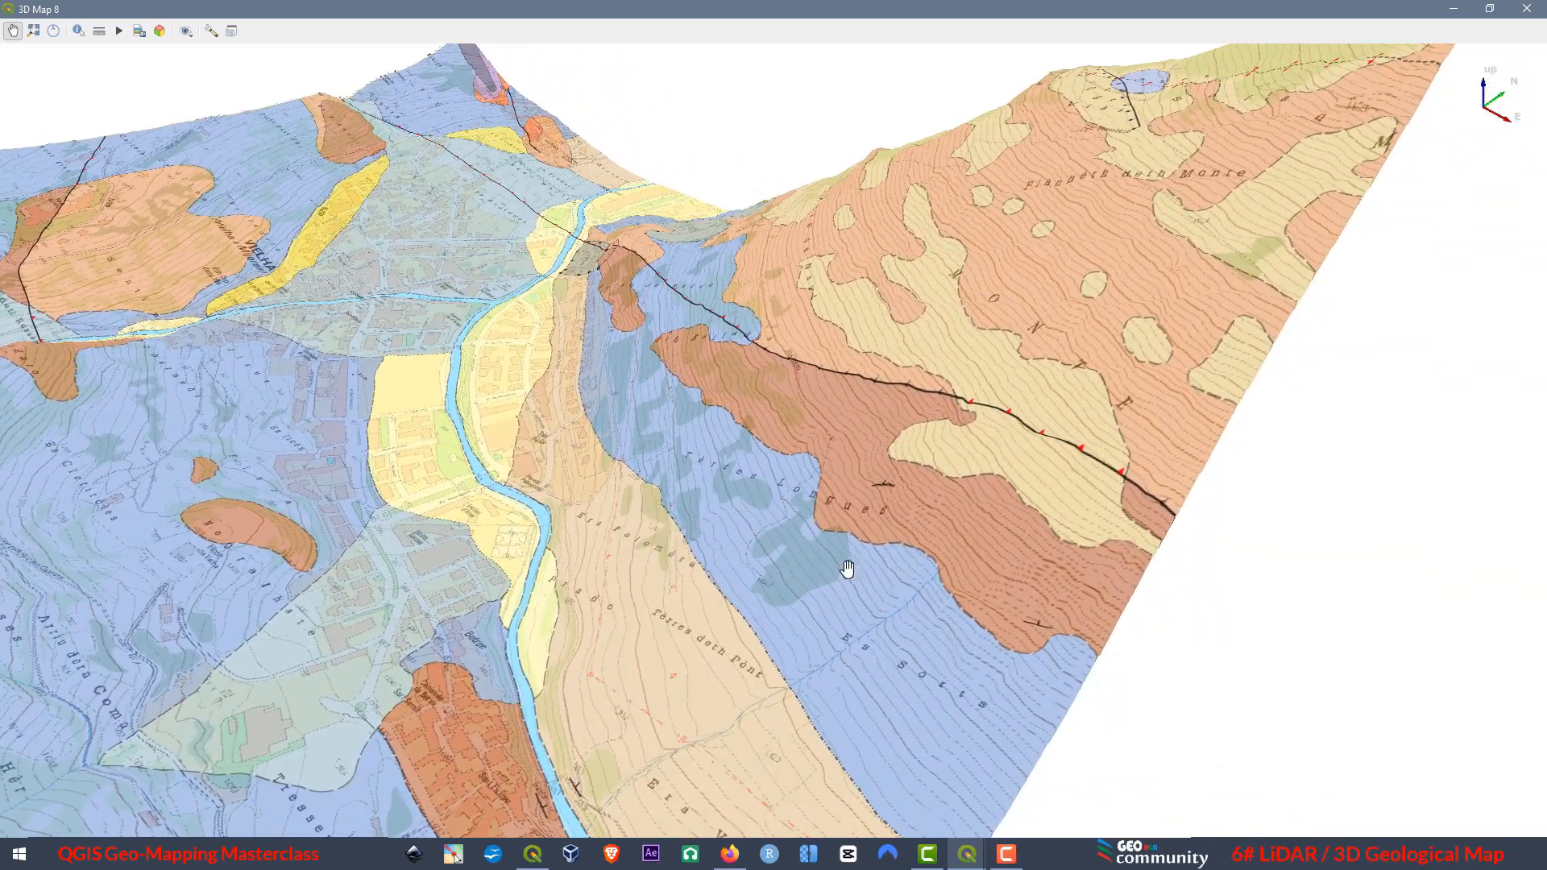
scroll(848, 570, up, 3)
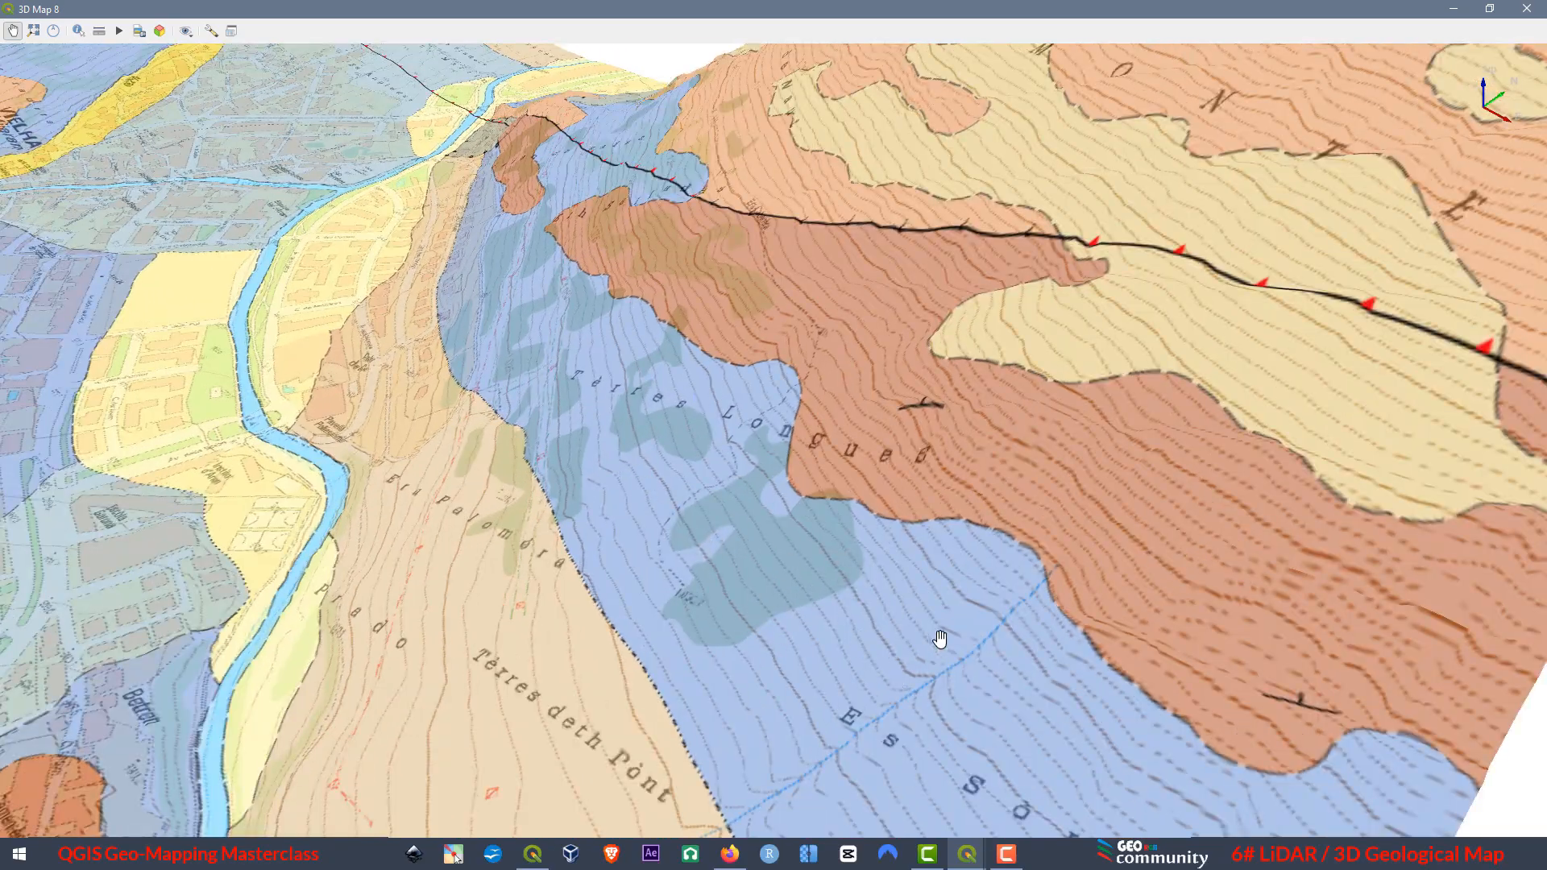
Examine the contours, dip symbols and geological contacts up close on the slope from Tèrres Longues up to the thrust fault.
scroll(635, 646, up, 5)
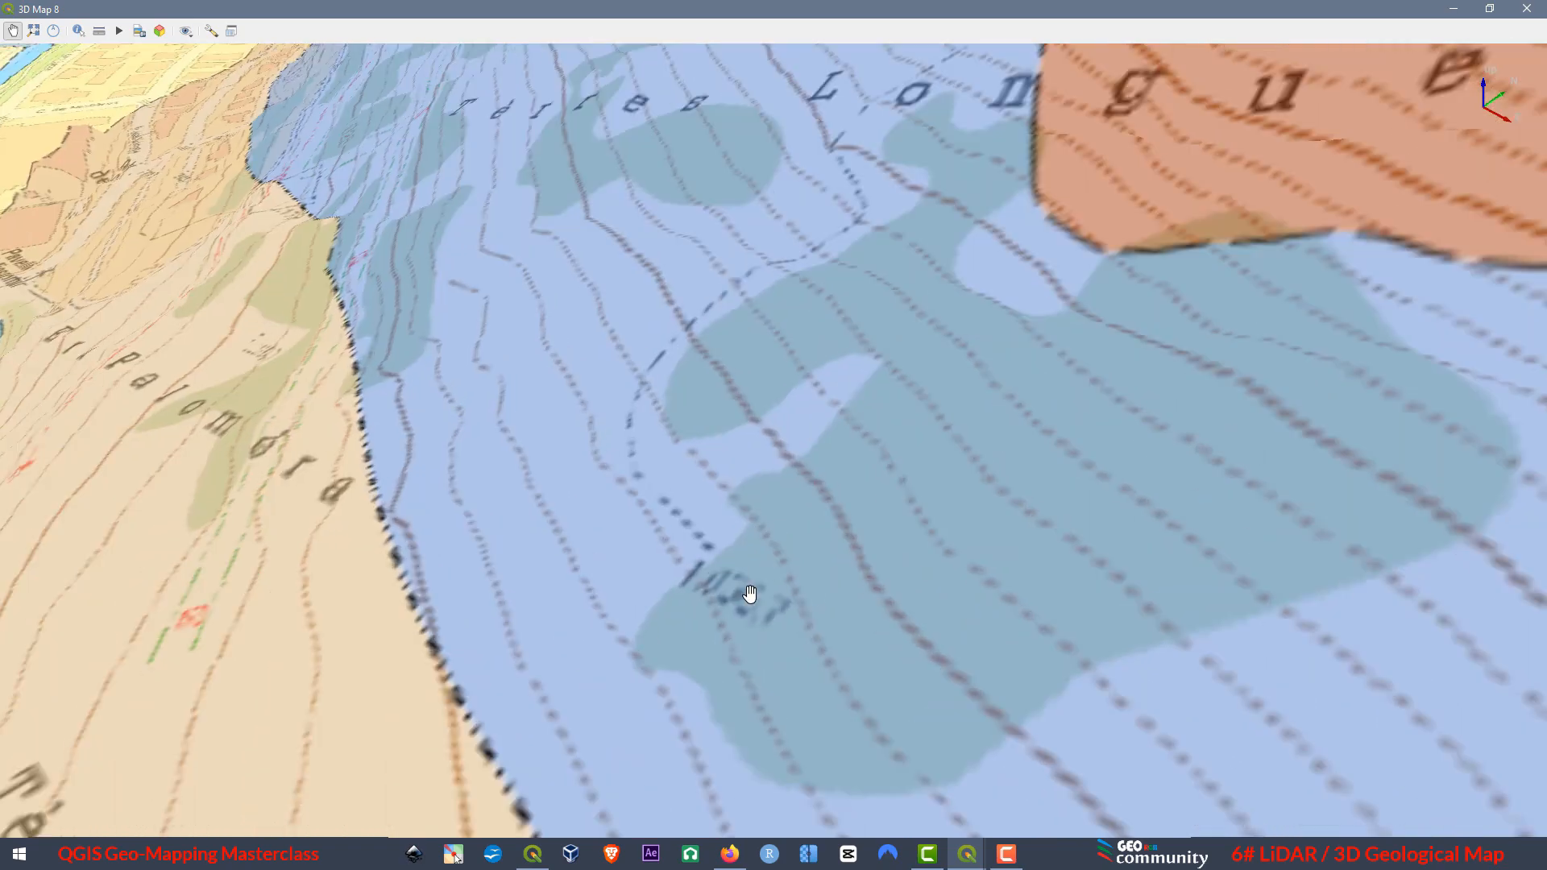
scroll(862, 623, down, 2)
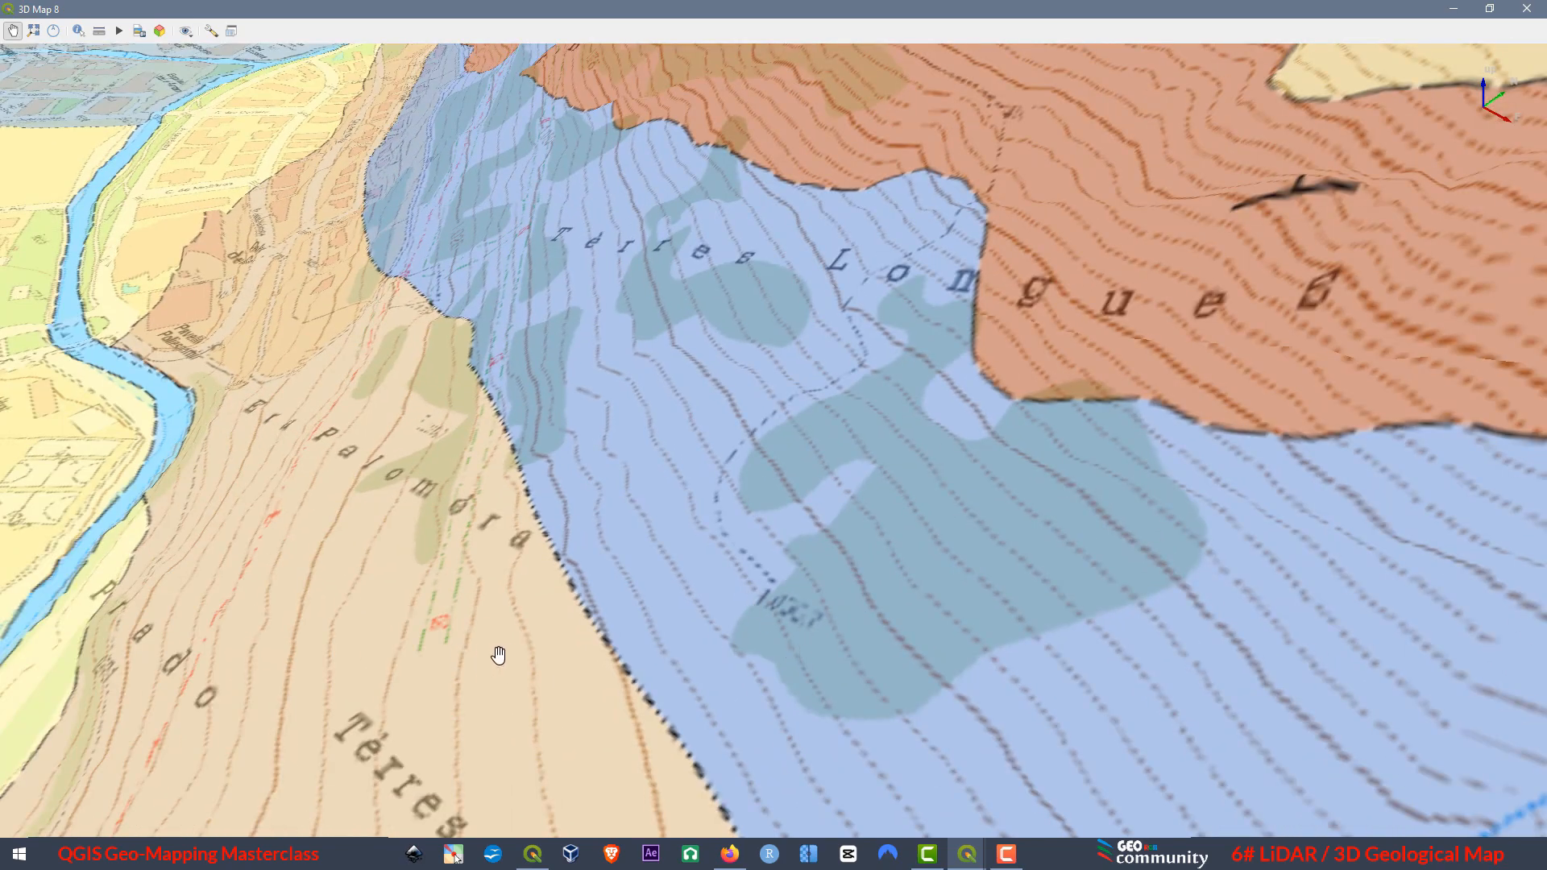
drag(498, 655, 980, 545)
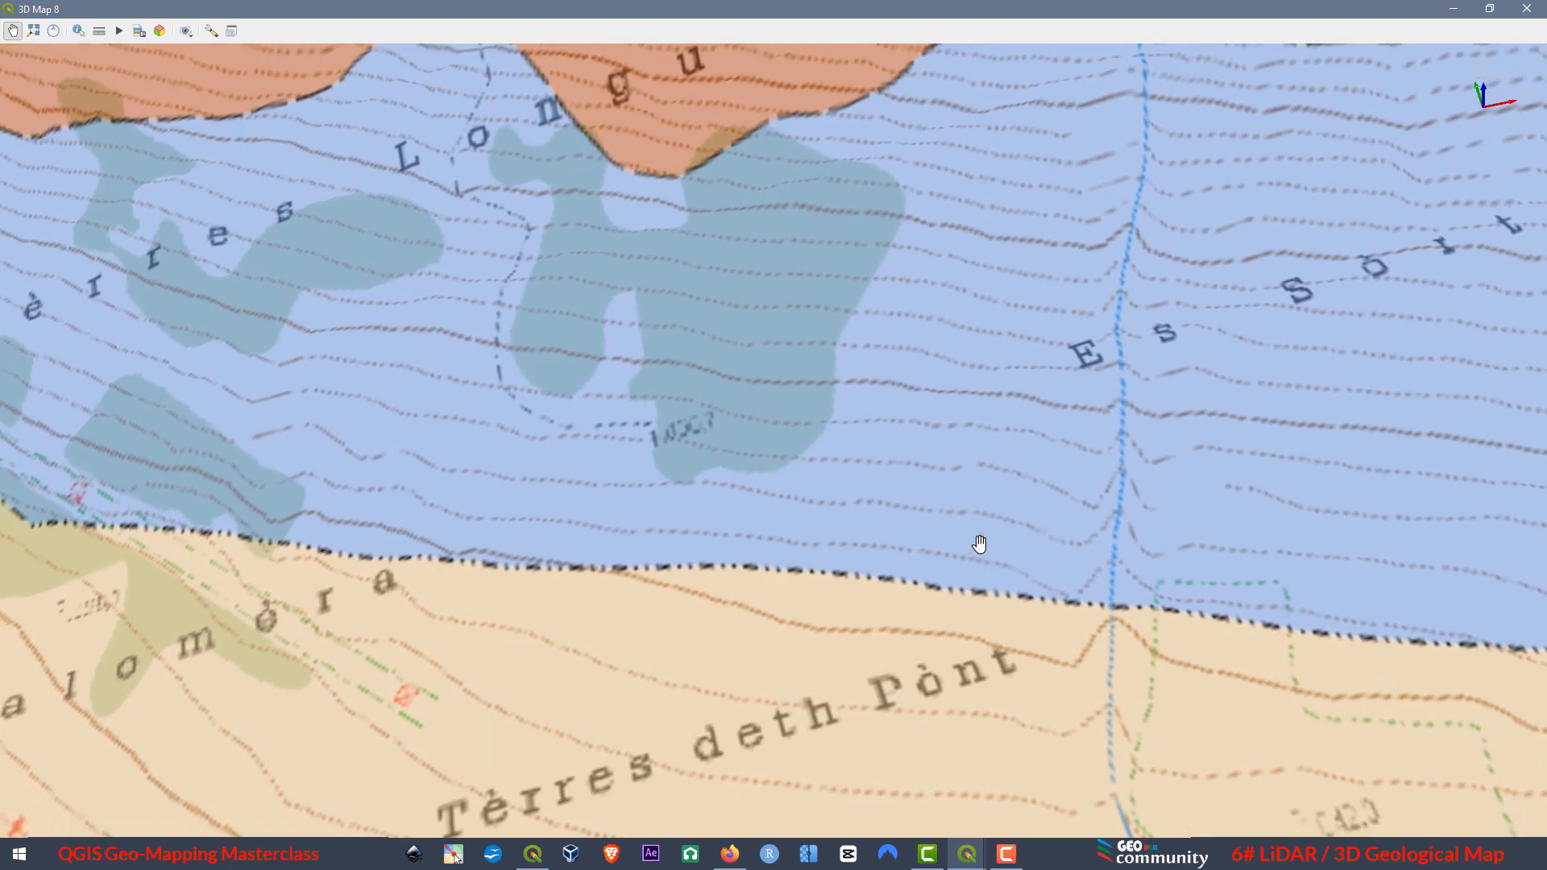
drag(695, 223, 1082, 580)
drag(909, 262, 552, 661)
drag(581, 513, 561, 511)
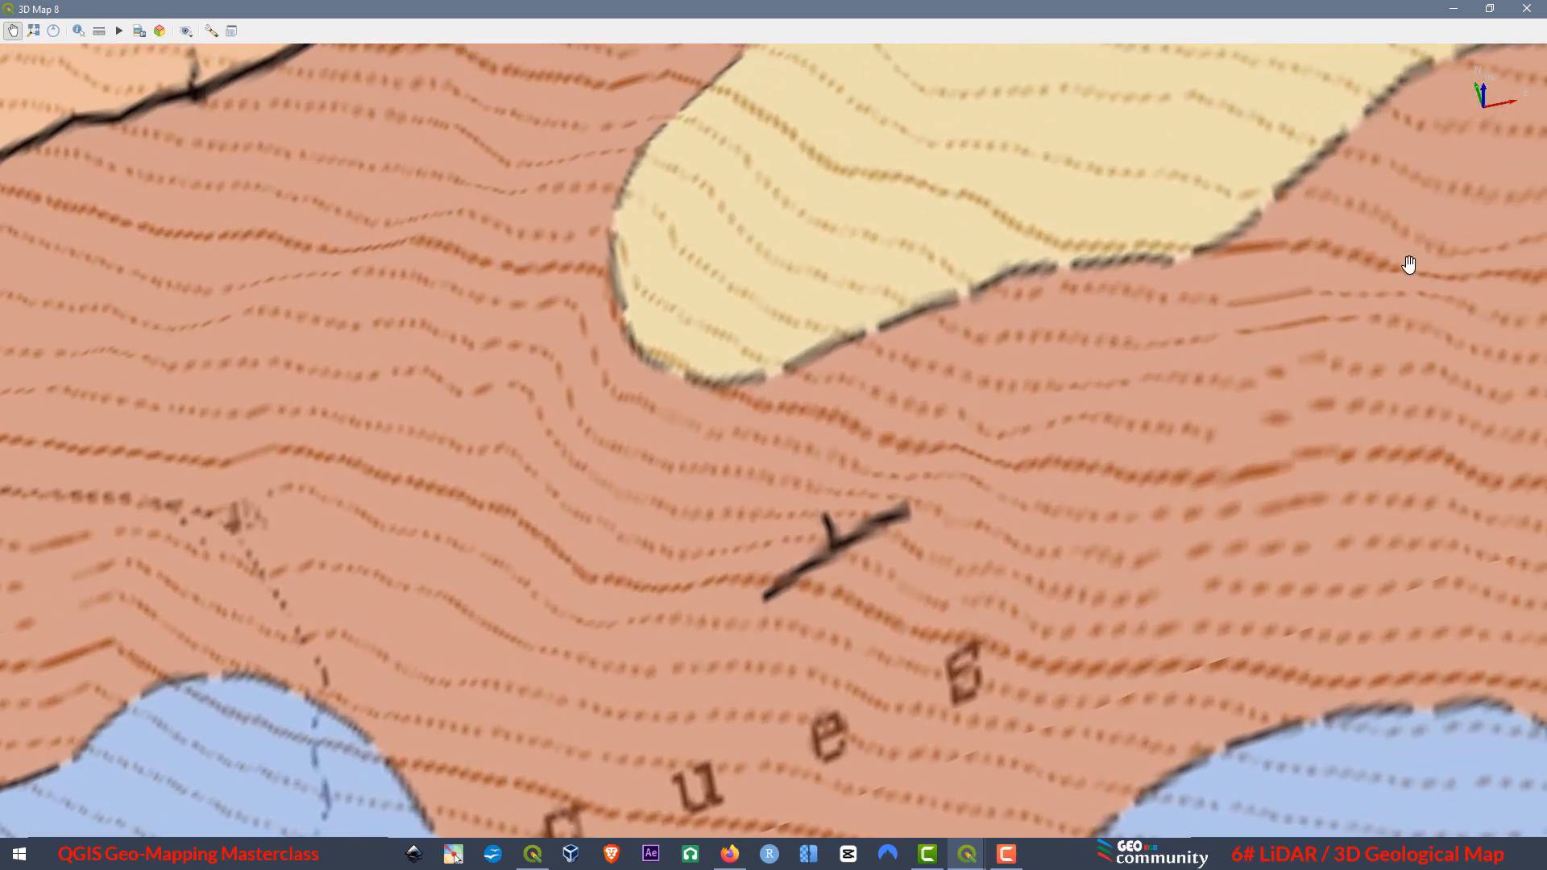
drag(1409, 262, 657, 681)
drag(1105, 196, 1068, 636)
scroll(1116, 438, down, 10)
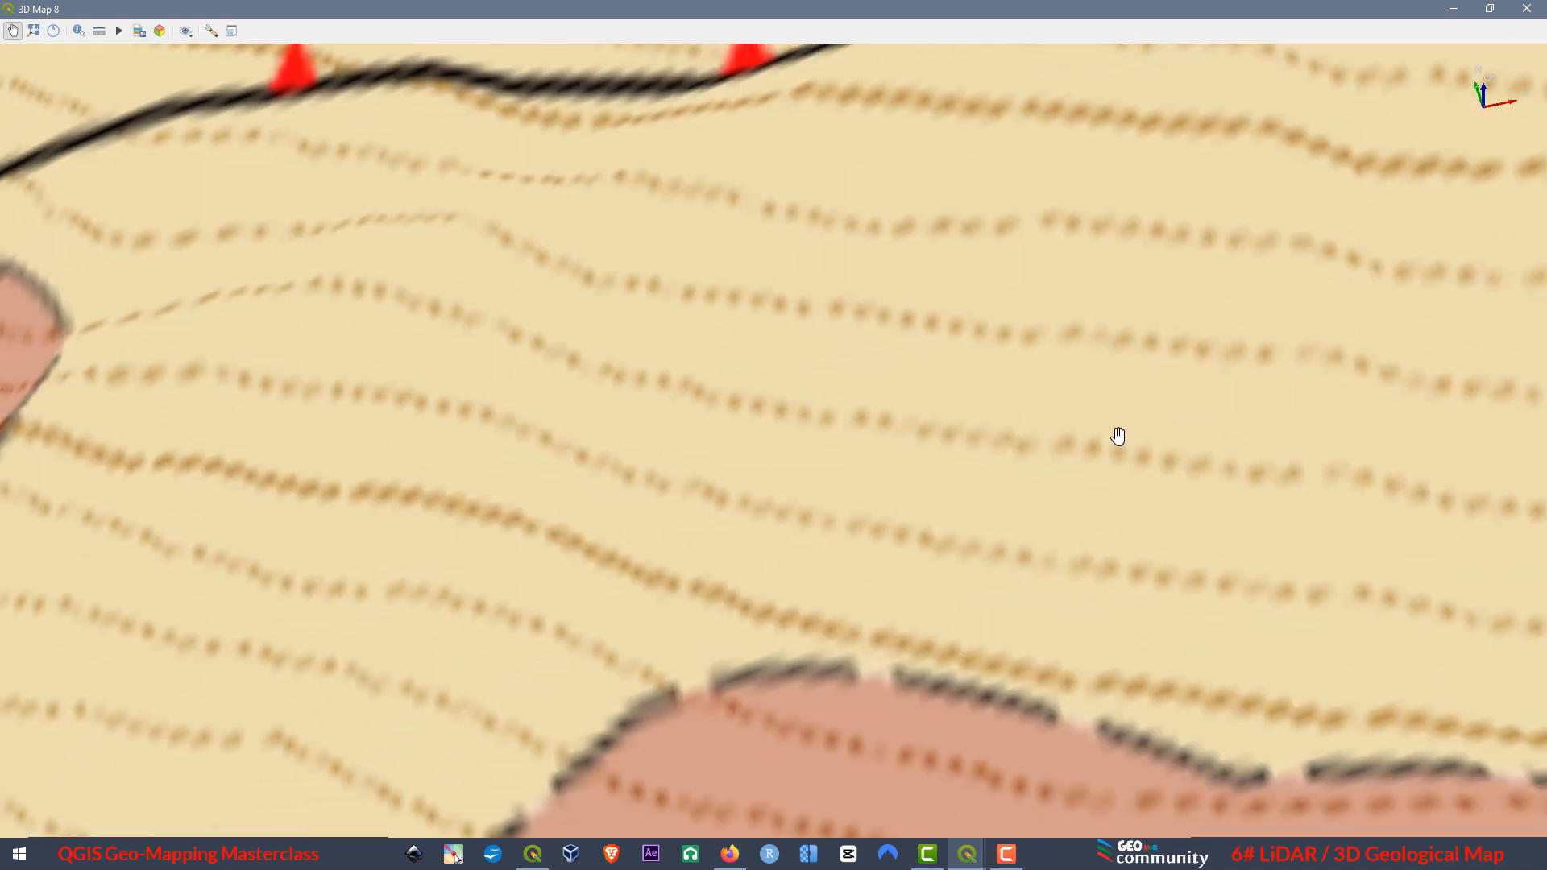
scroll(1076, 417, down, 3)
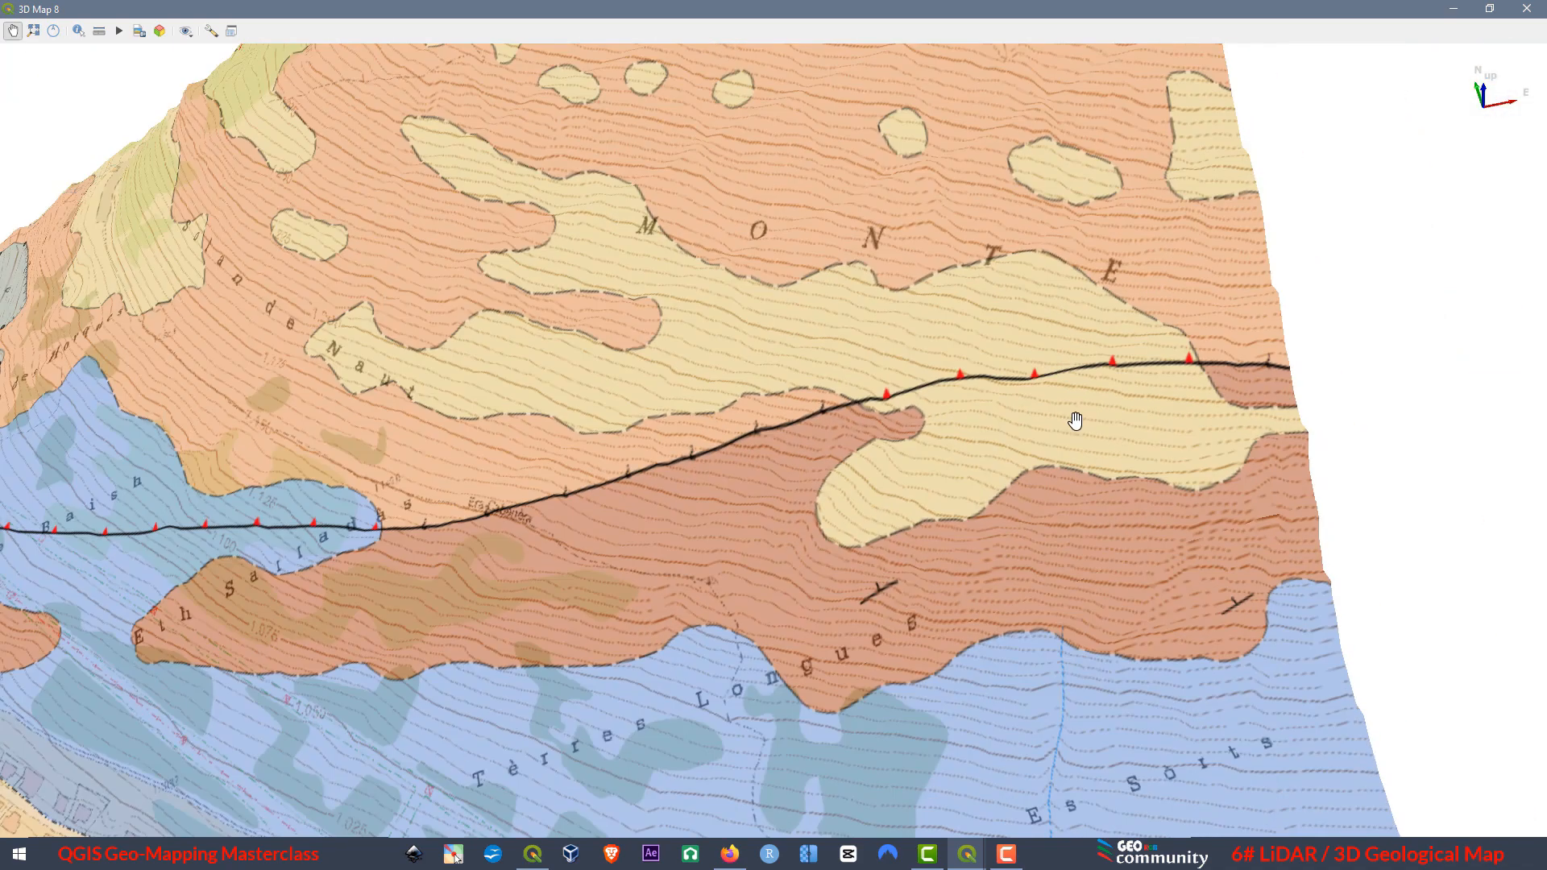
Inspect the thrust fault trace down to the riverside houses, and review the whole draped geological model from the south and east.
scroll(224, 516, up, 10)
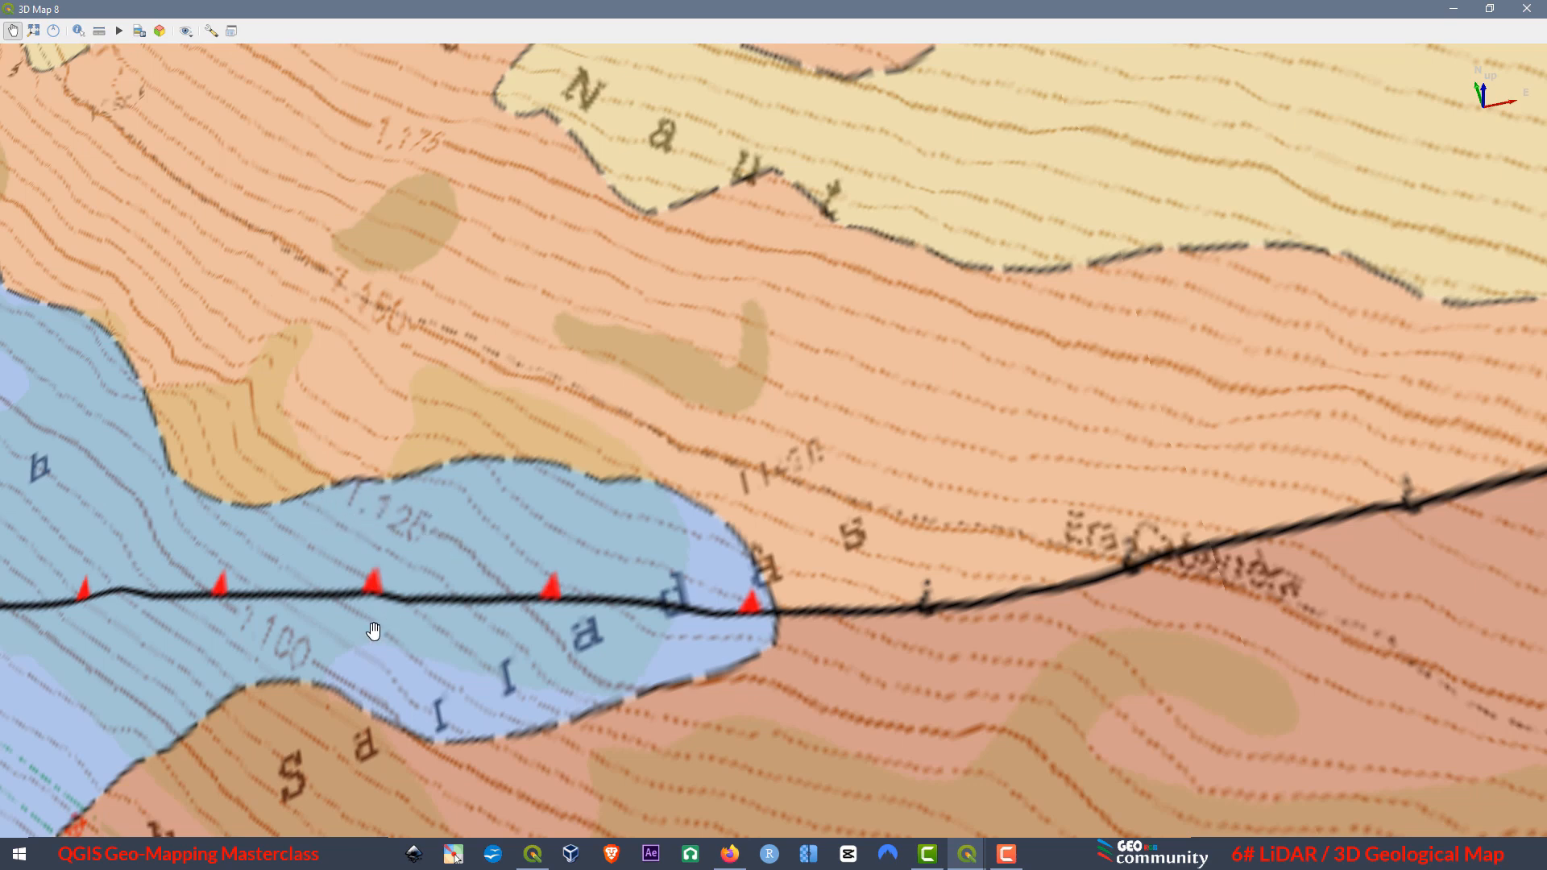
drag(380, 624, 571, 498)
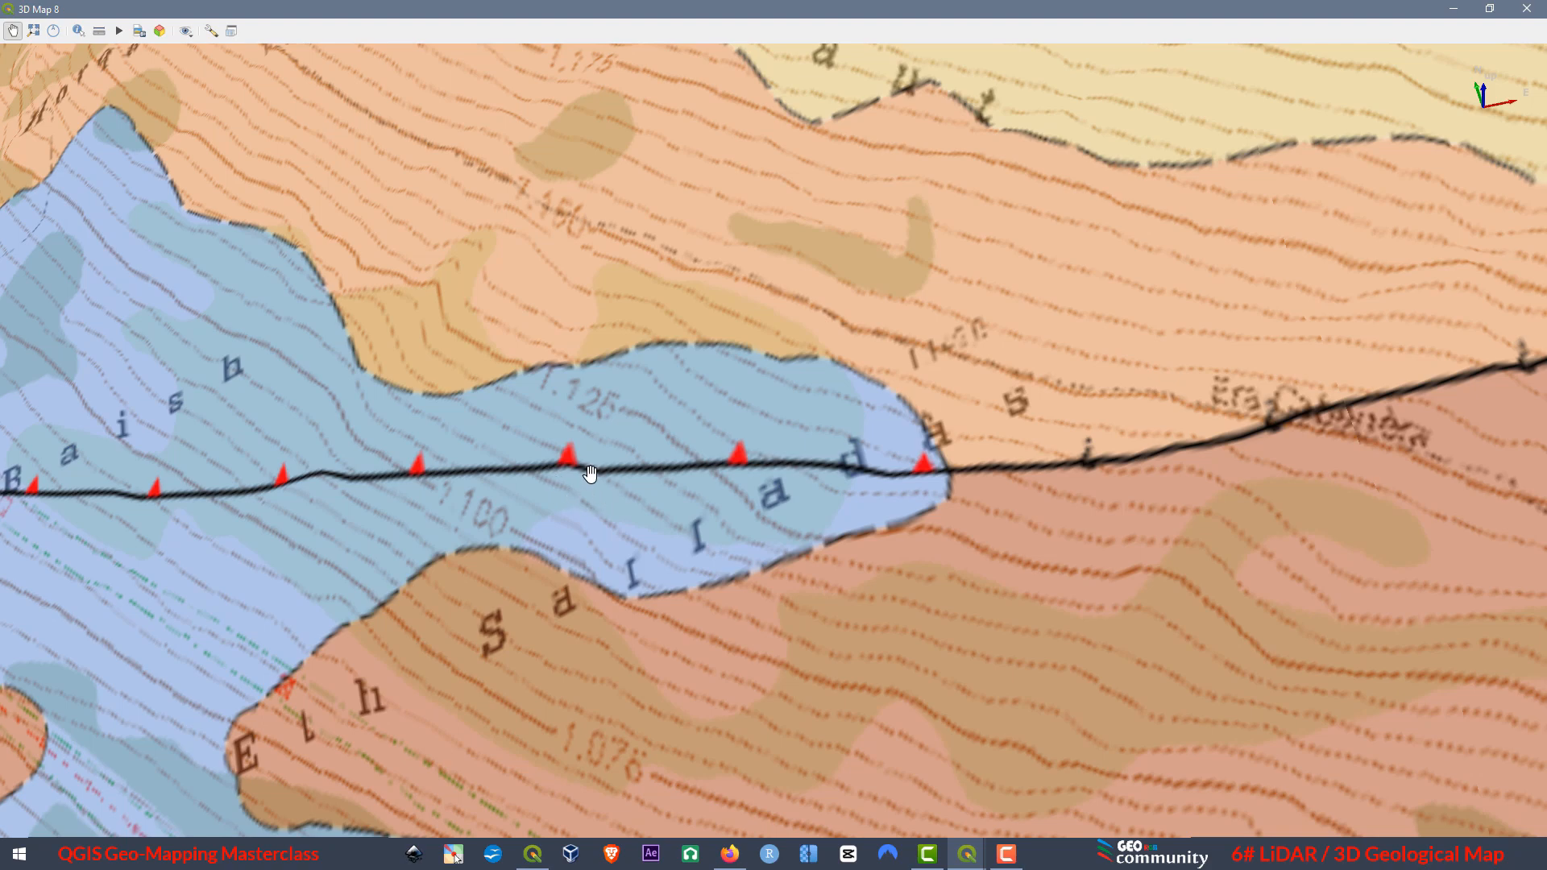
drag(487, 539, 849, 367)
drag(413, 531, 843, 345)
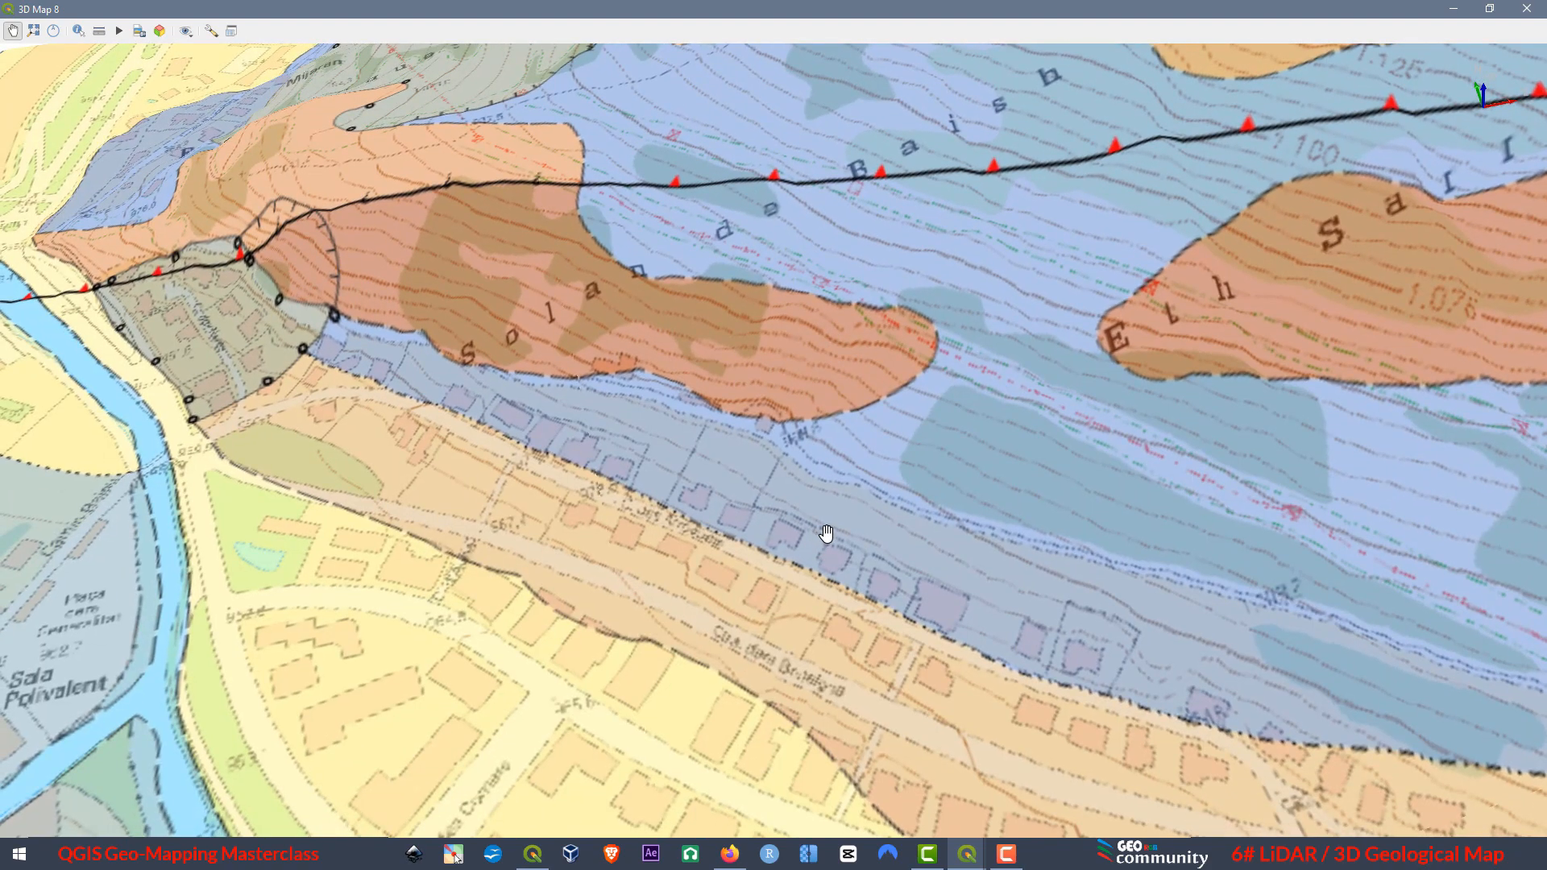
drag(828, 535, 696, 728)
scroll(746, 480, down, 6)
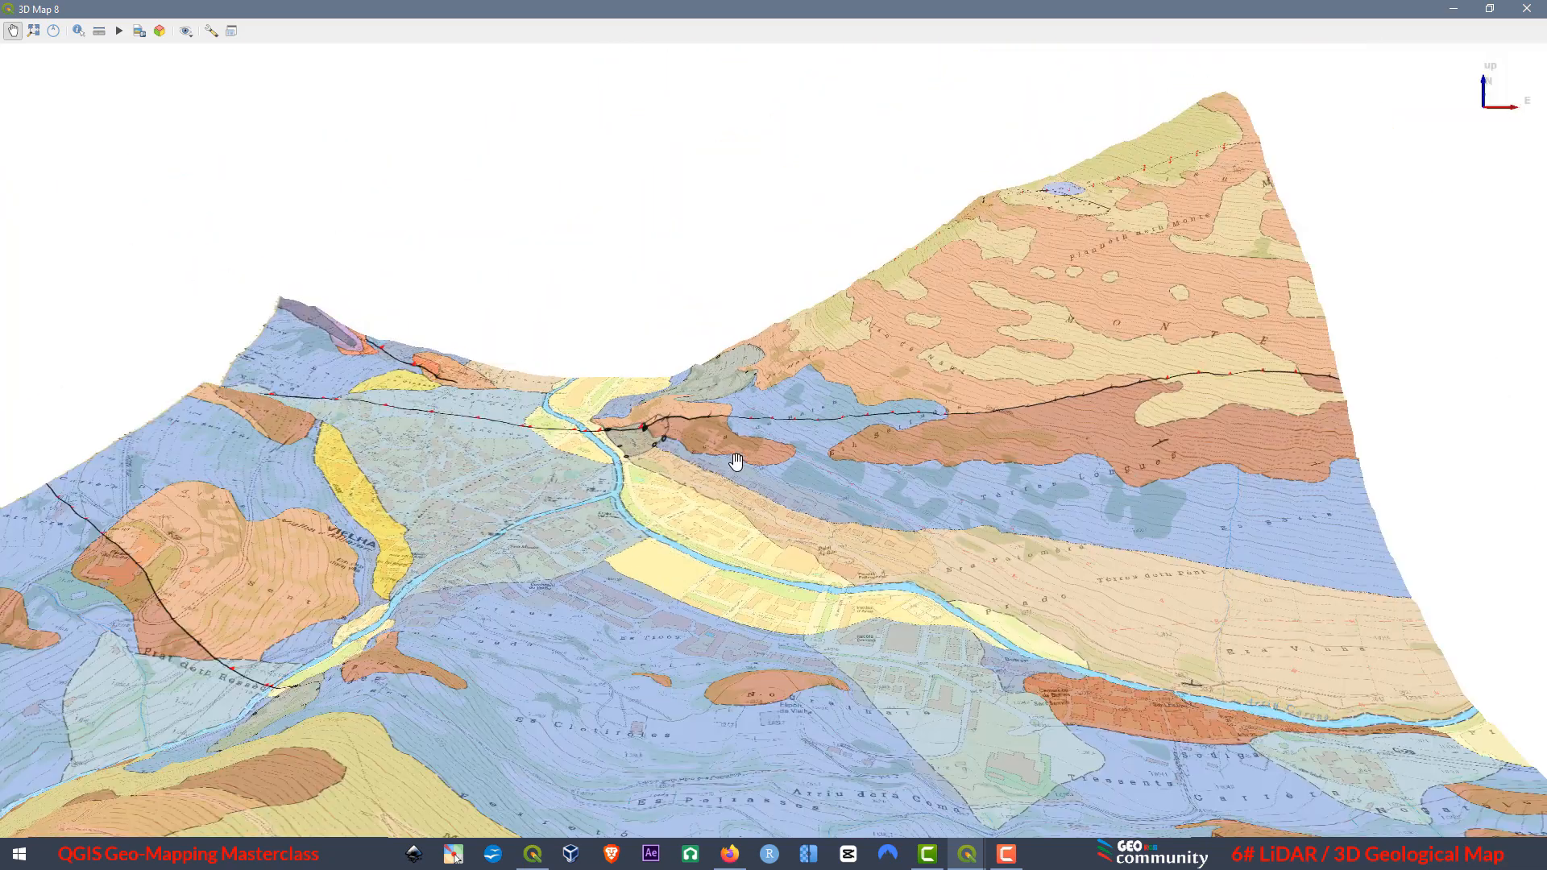
drag(380, 692, 538, 418)
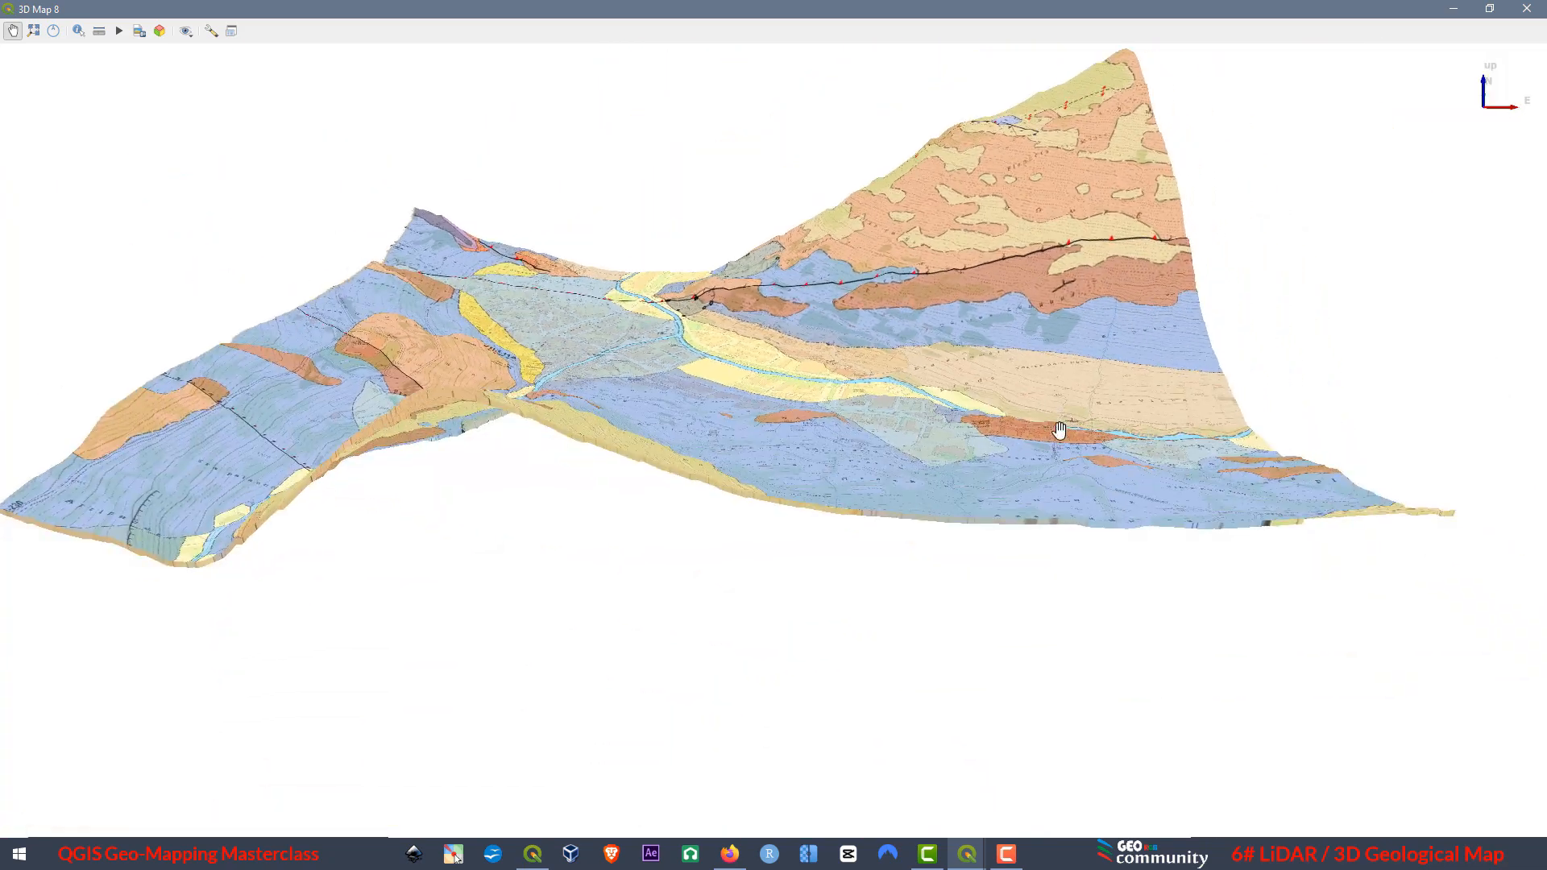
drag(1057, 435, 494, 401)
scroll(1036, 464, down, 3)
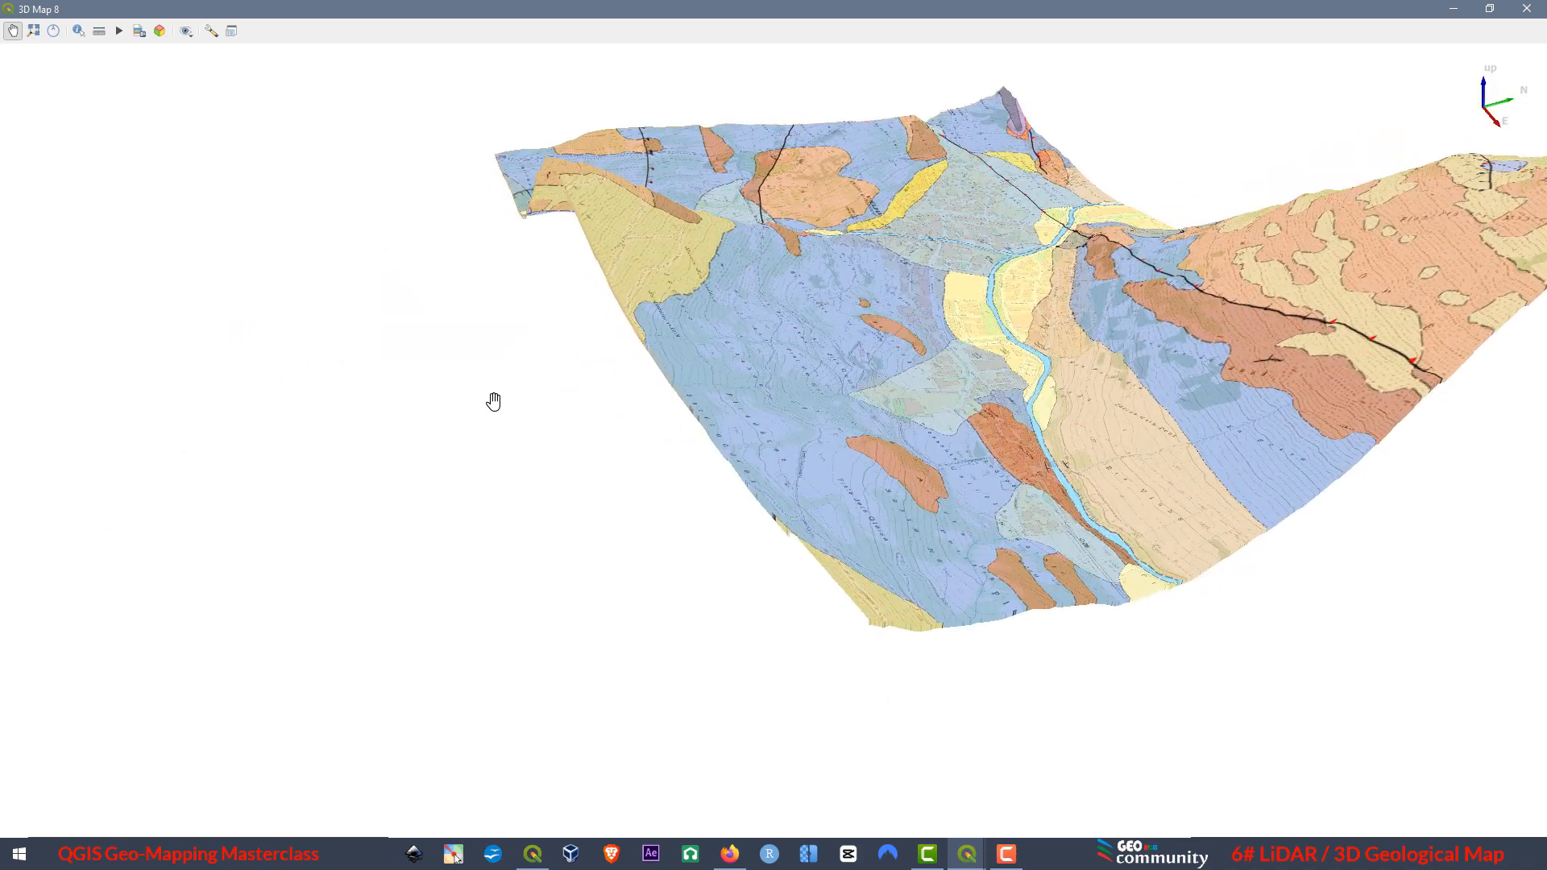
drag(1115, 346, 854, 724)
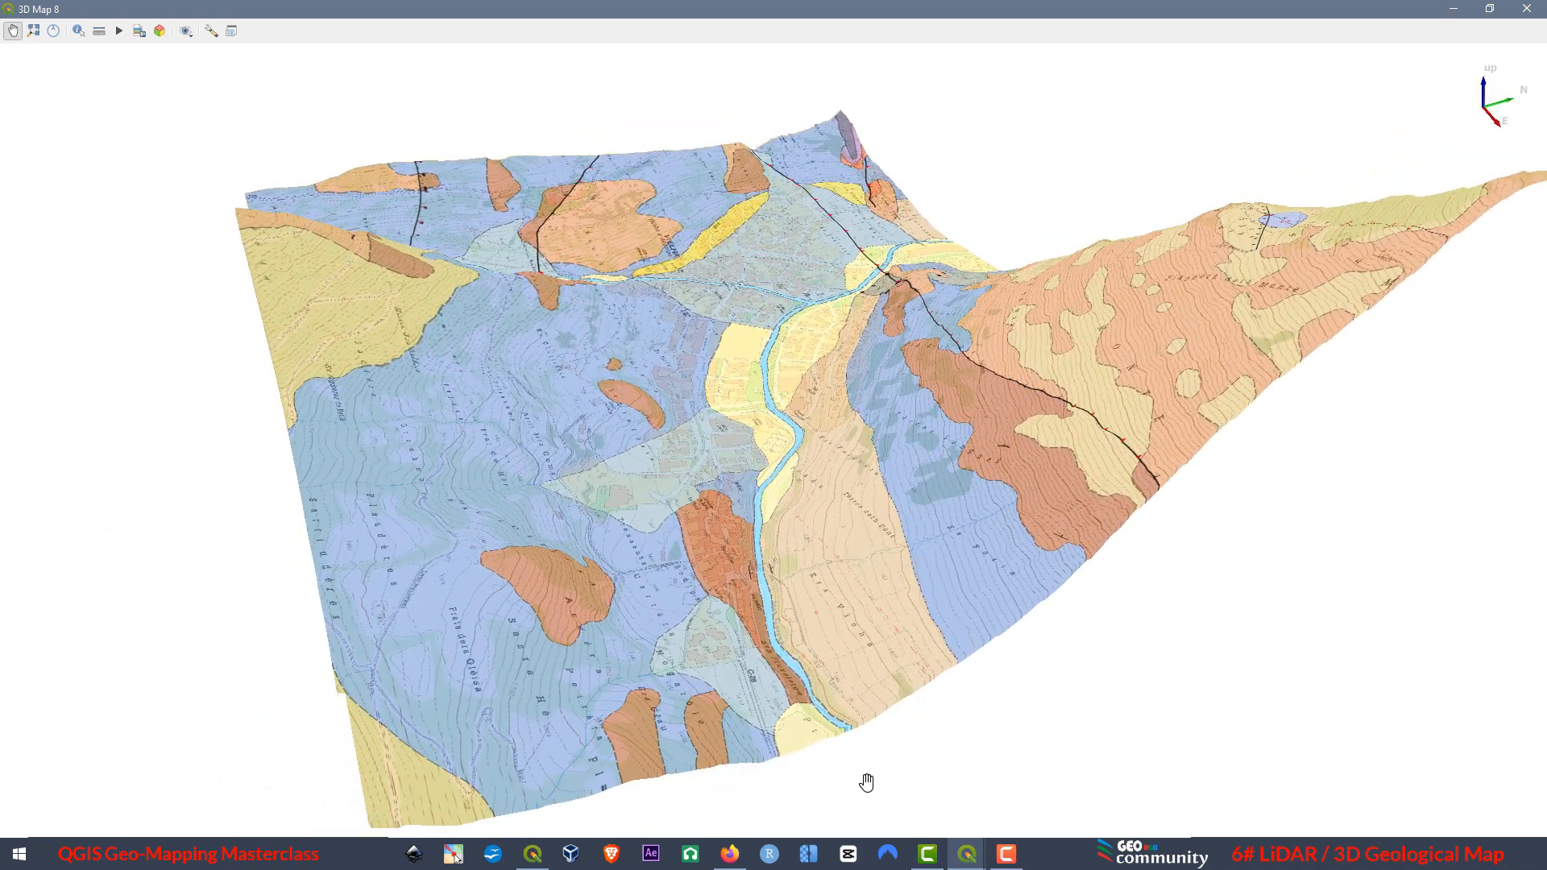